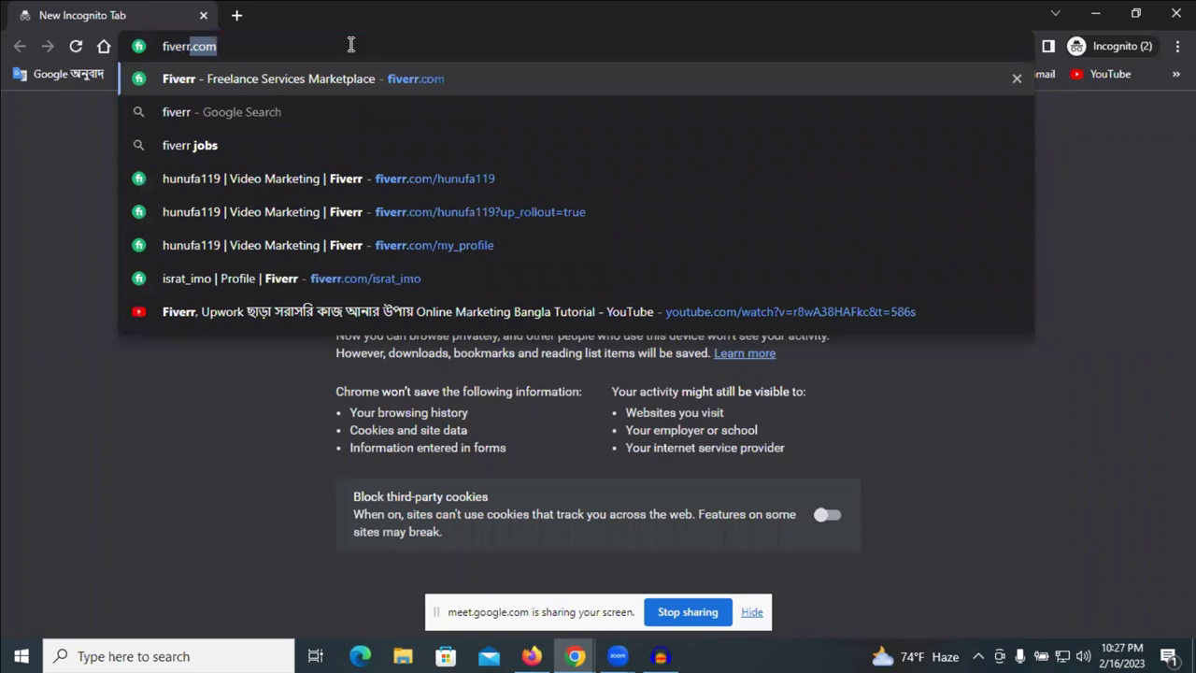
- Enter fiverr.com in the incognito address bar, fixing the stray comma, and load Fiverr
text(co)
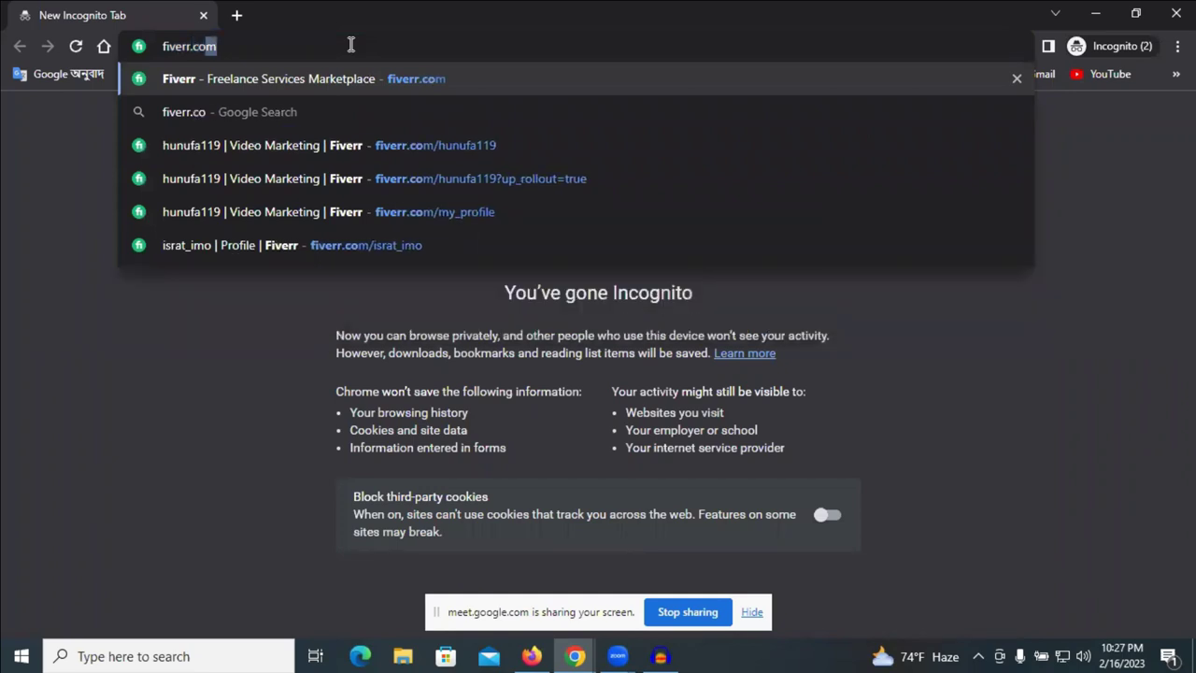
text(,)
key(BackSpace)
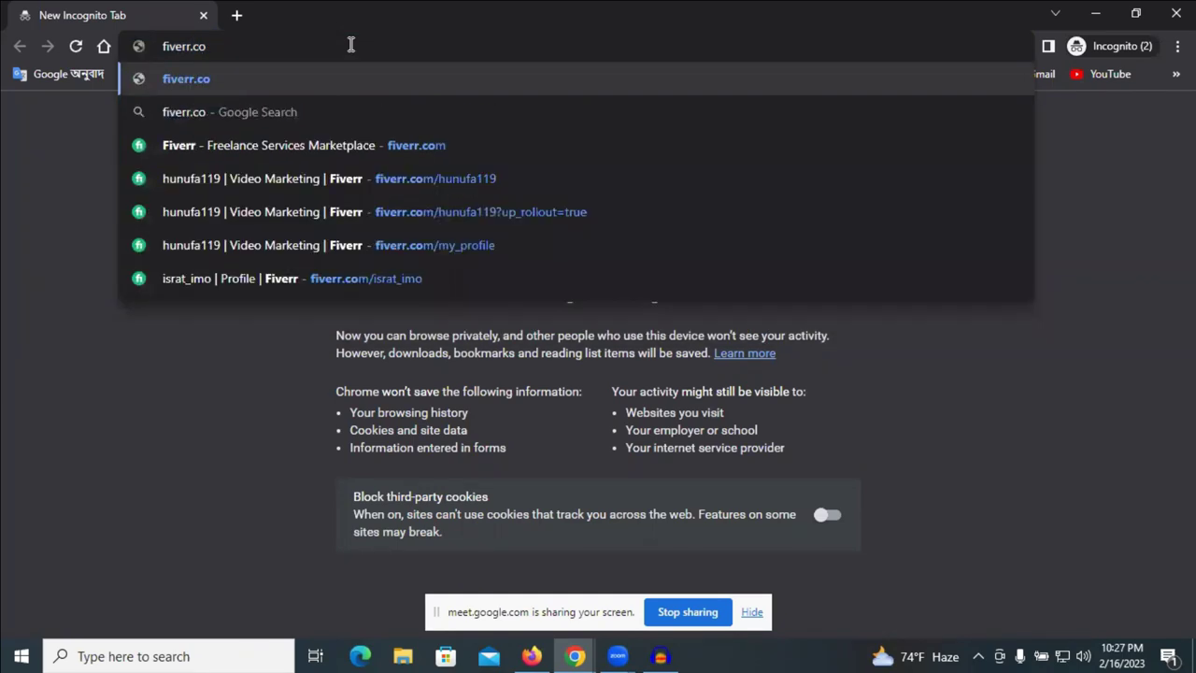
text(m)
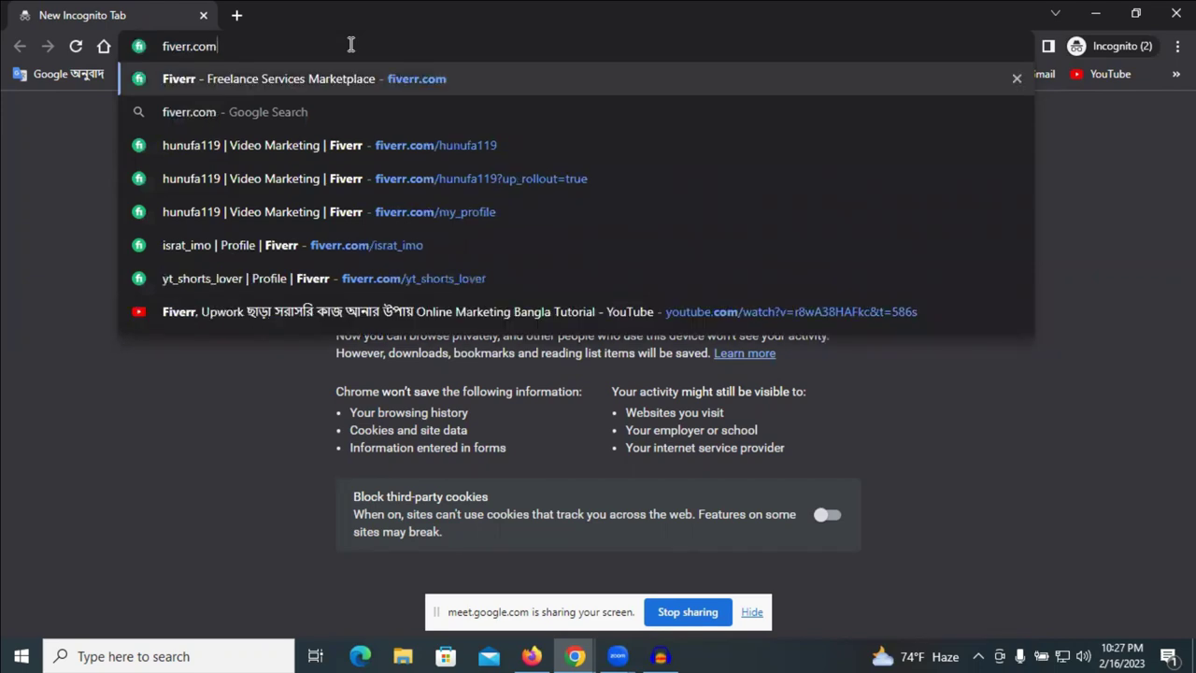
click(391, 78)
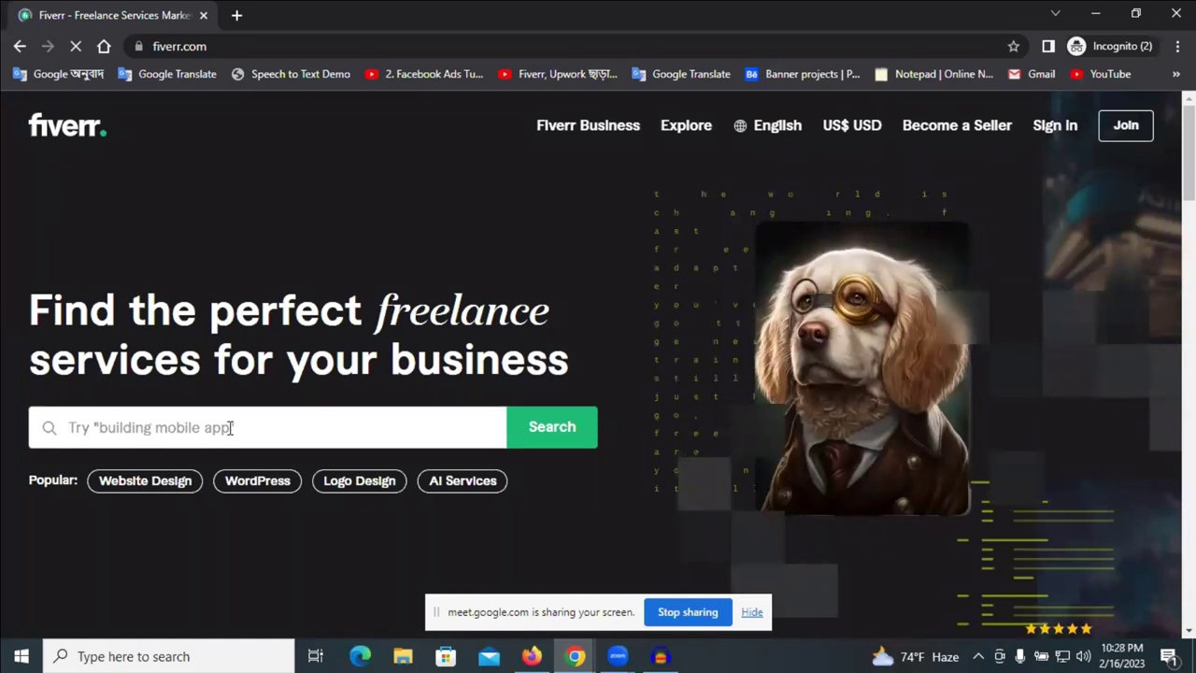
- Search Fiverr for 'setup youtube channel' and scroll into the 12,332 results
click(229, 427)
text(se)
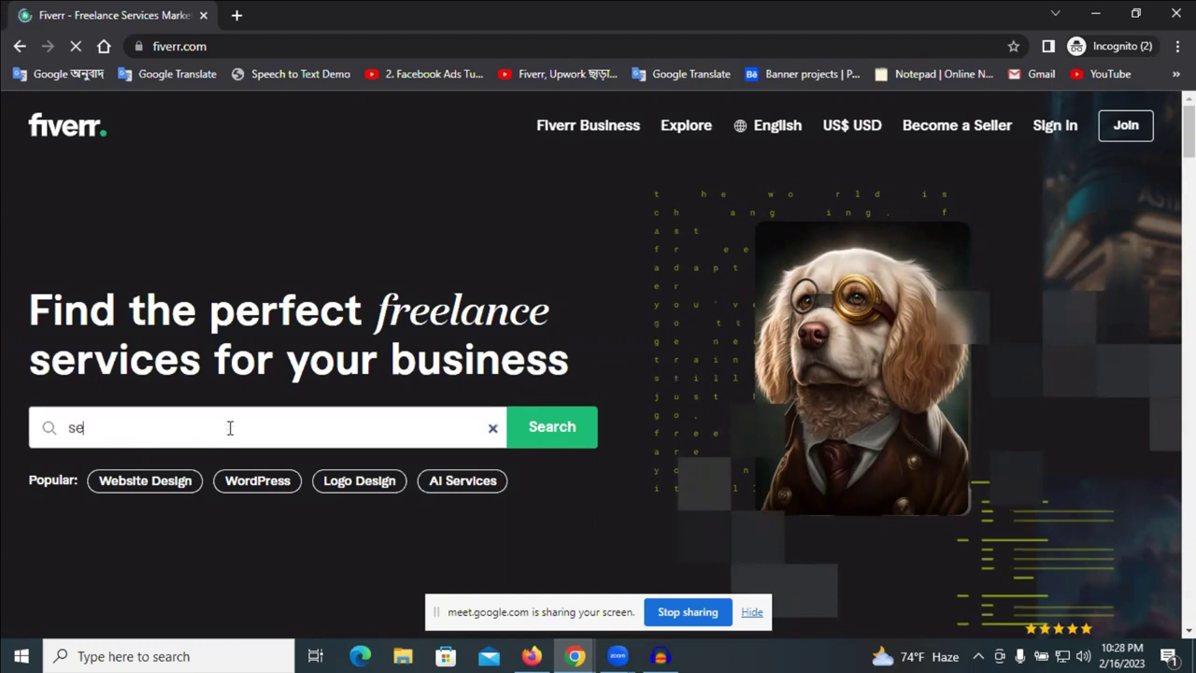
text(tup)
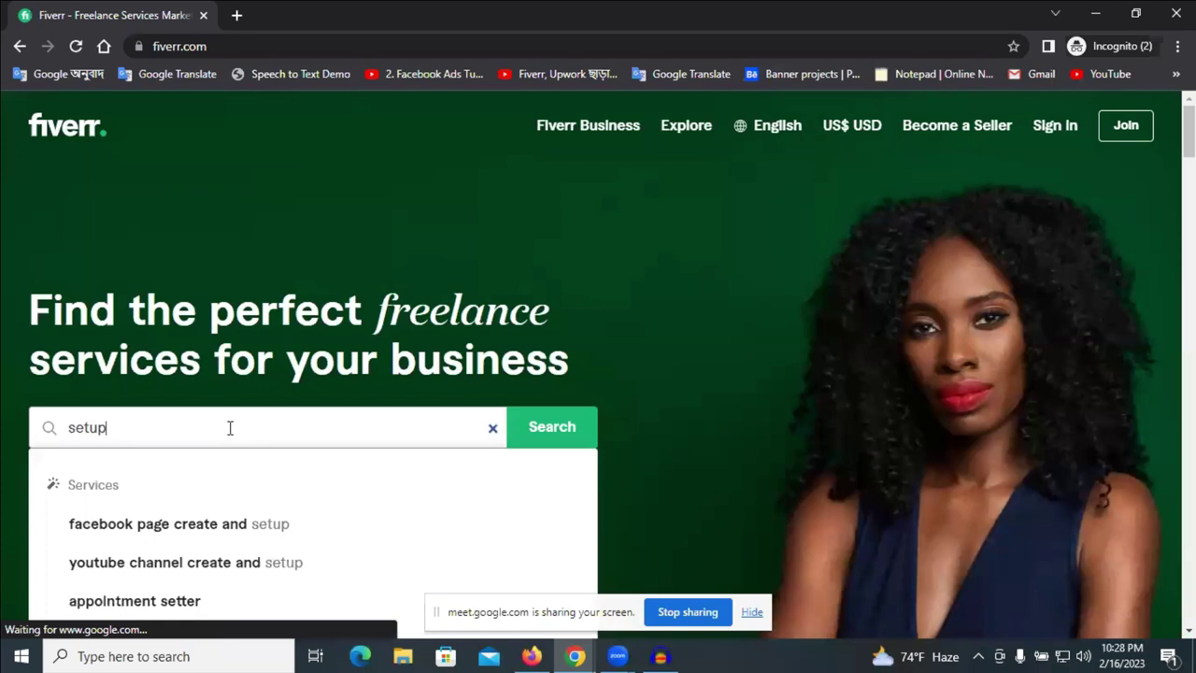
text( youtu)
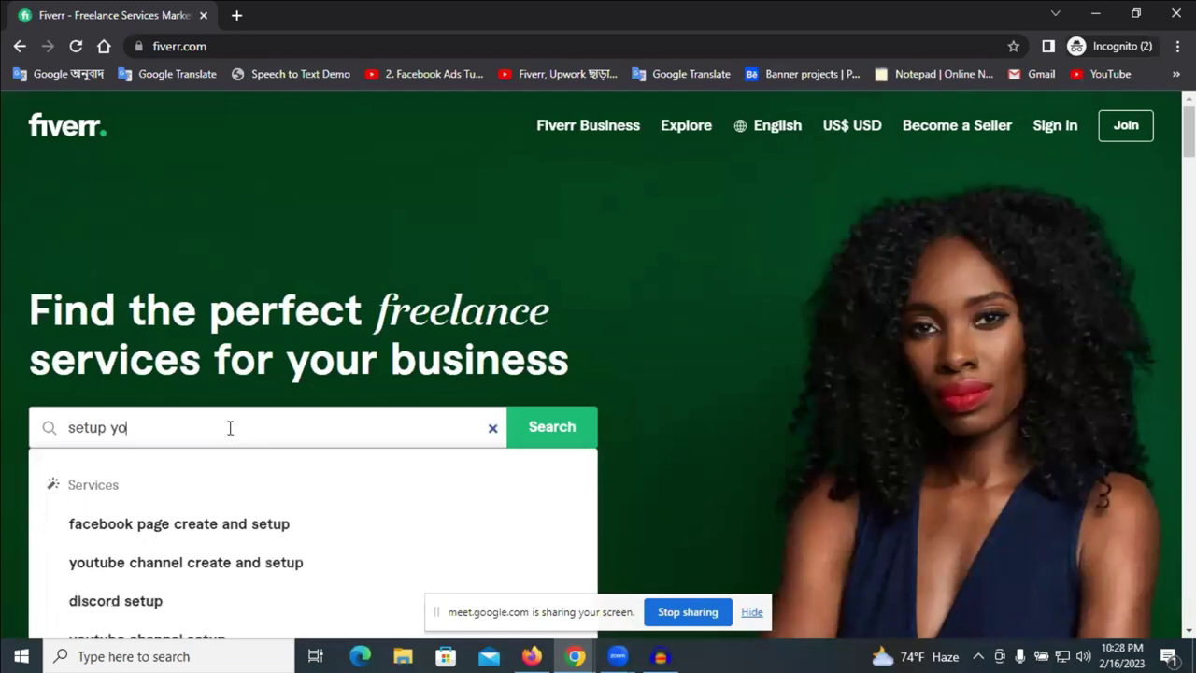
text(be channel)
click(558, 428)
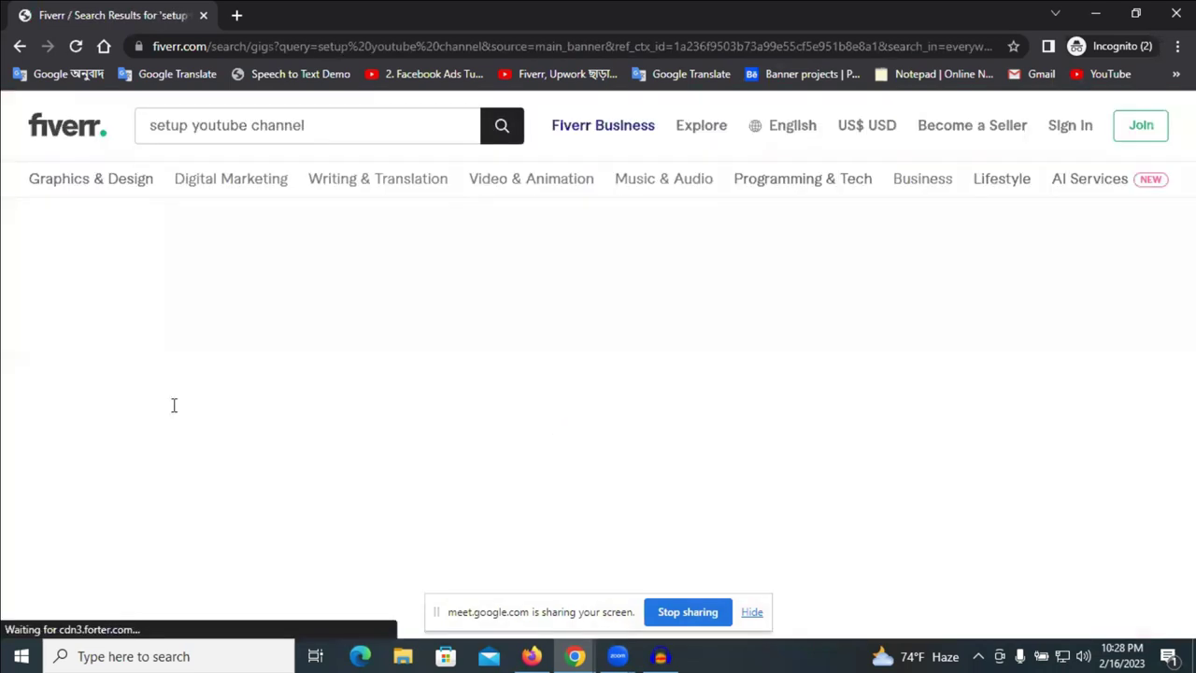
scroll(411, 336, down, 1)
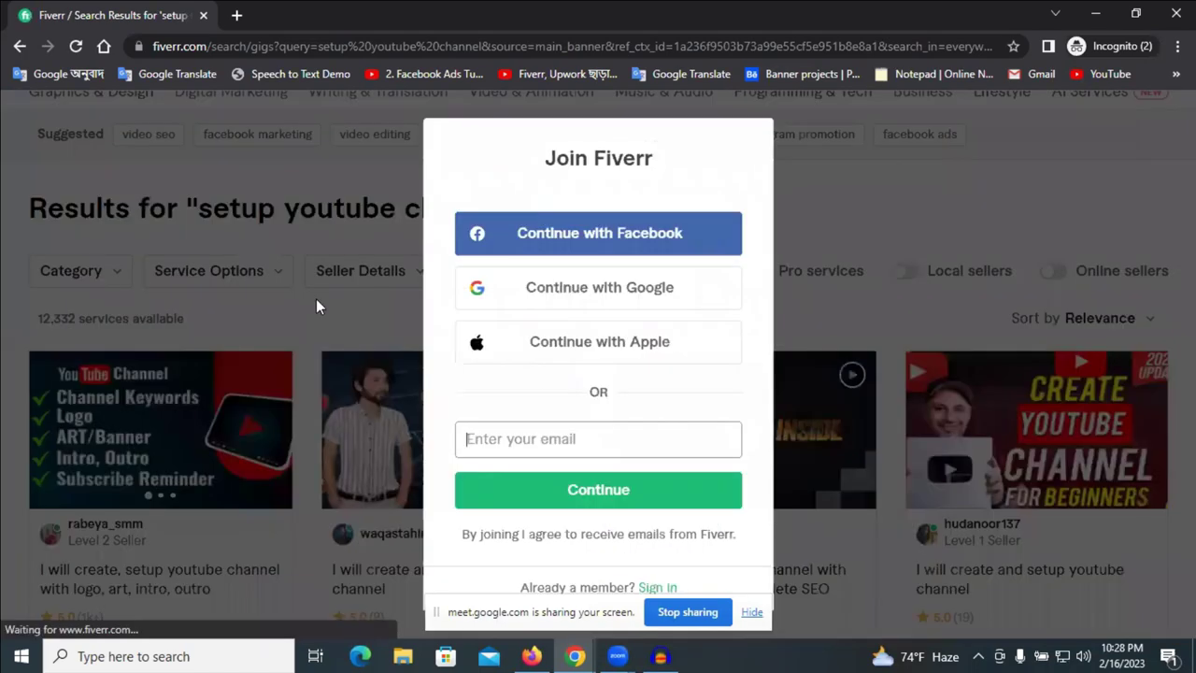
- Dismiss the Join Fiverr popup and turn on Online sellers, leaving 1,220 services
click(315, 299)
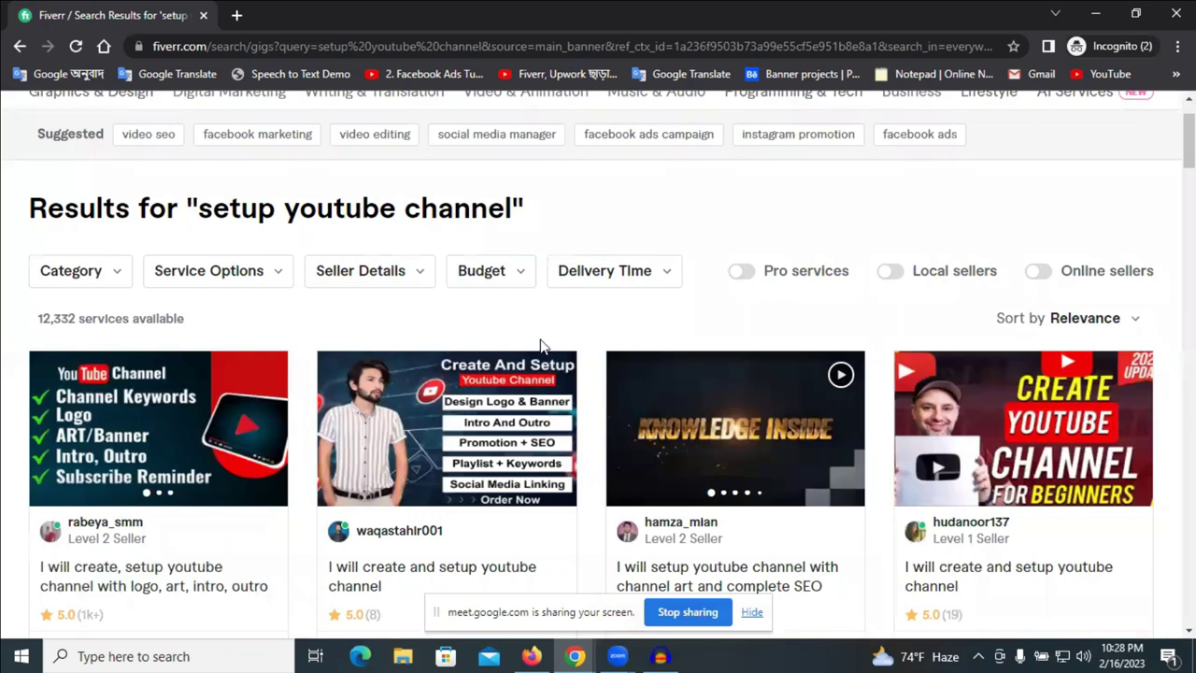
click(1038, 273)
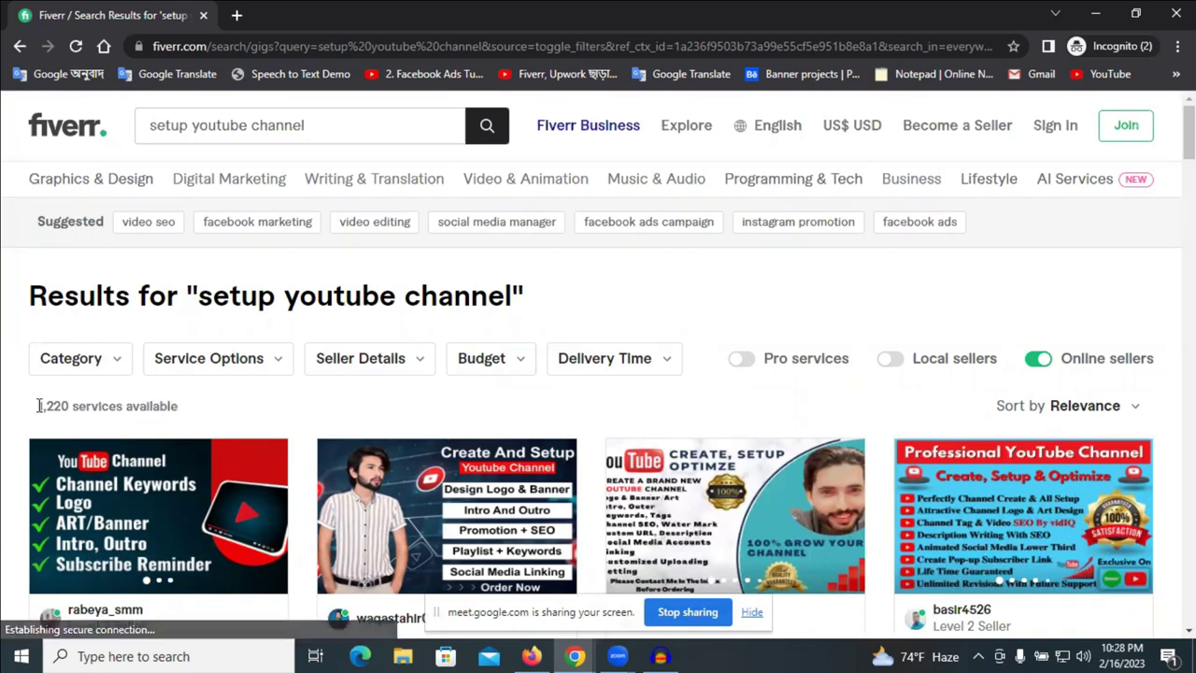
drag(81, 405, 33, 407)
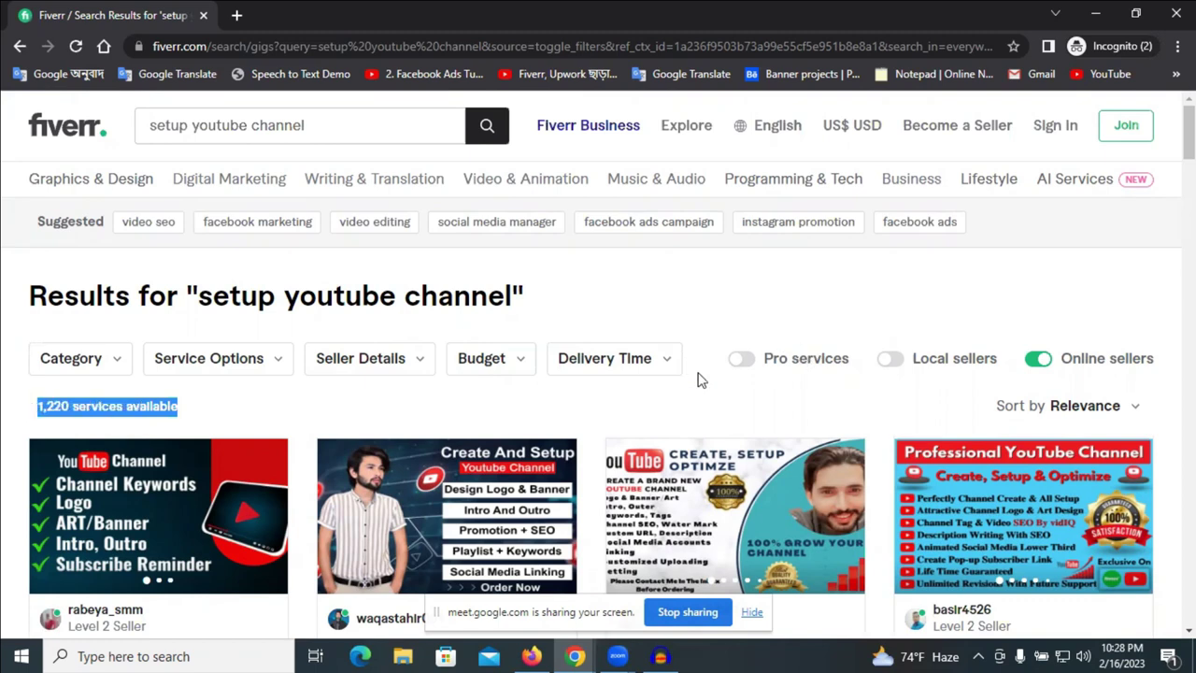
- Browse the online-seller YouTube setup gig cards priced from US$5 to US$35
scroll(700, 379, down, 1)
scroll(682, 384, down, 2)
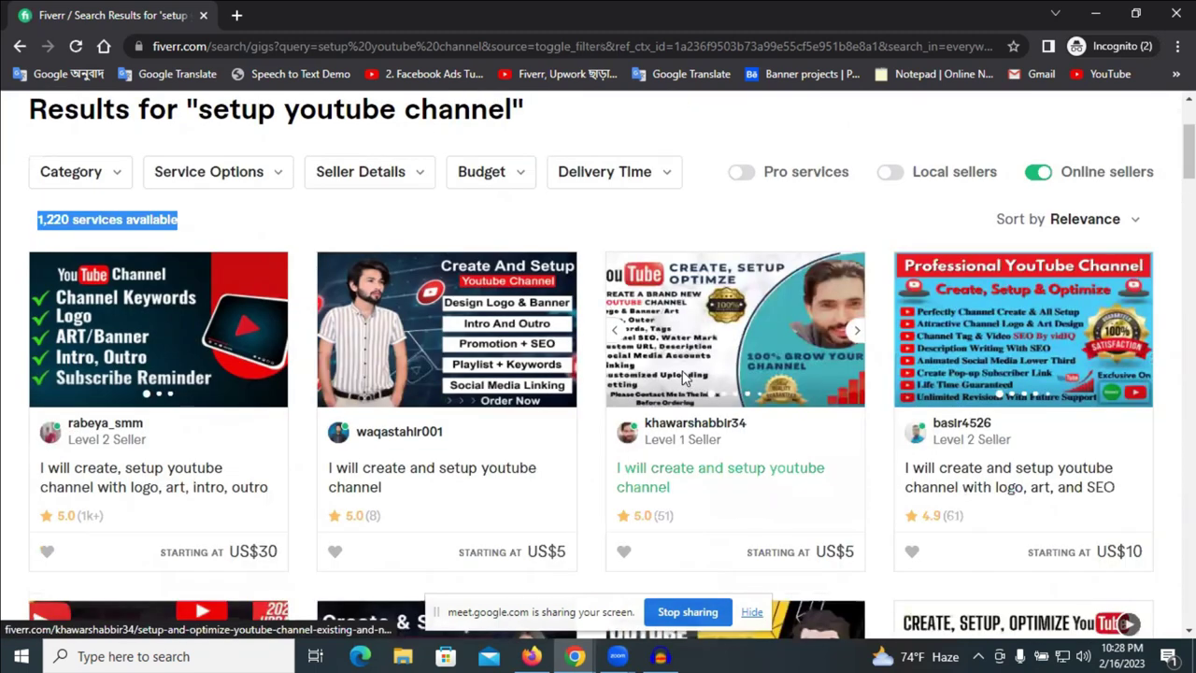
scroll(686, 378, down, 2)
scroll(682, 377, down, 5)
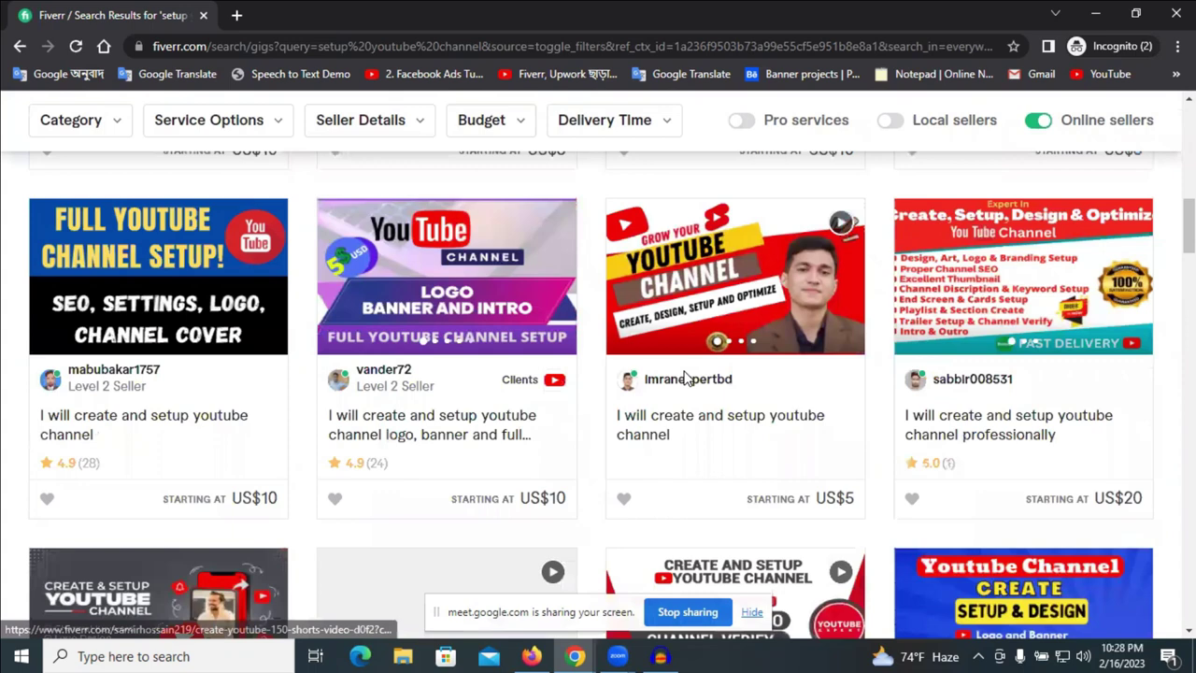
scroll(685, 377, down, 1)
scroll(683, 379, down, 3)
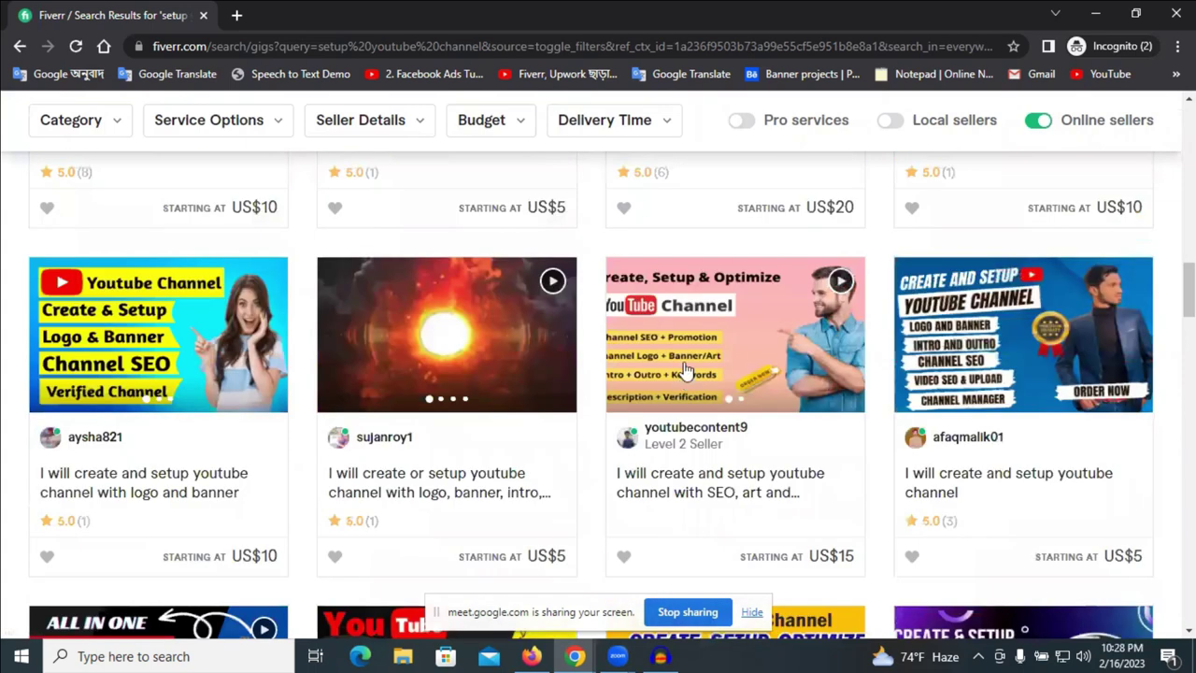
scroll(686, 383, down, 3)
scroll(688, 395, down, 5)
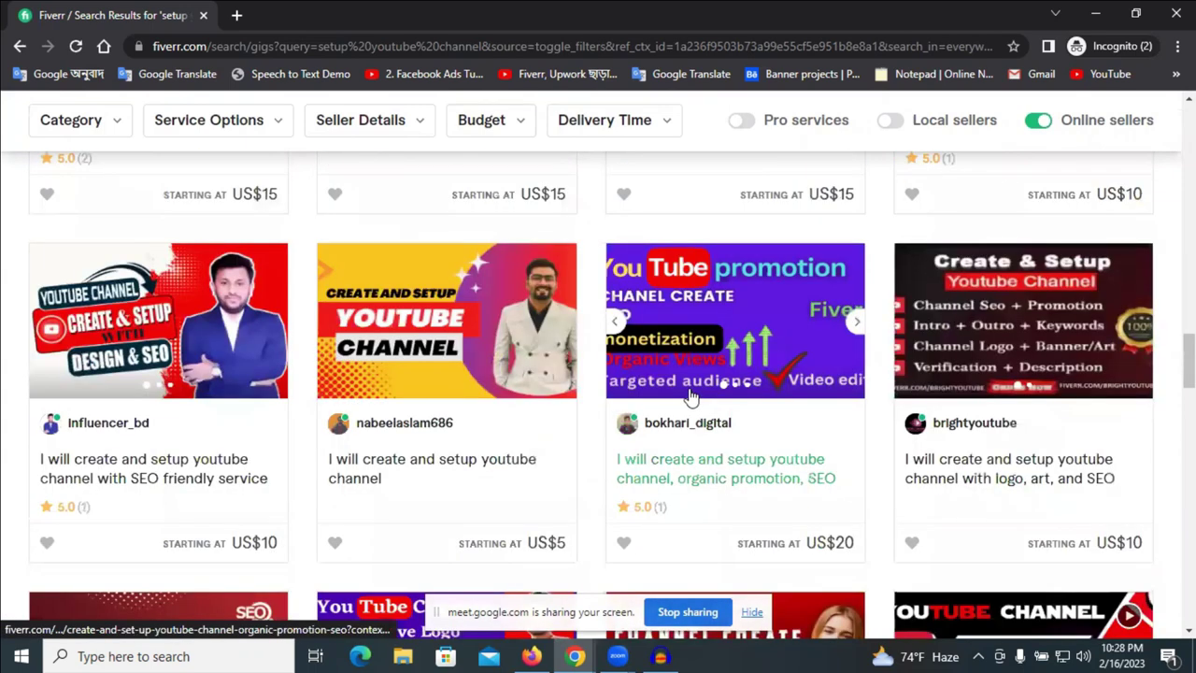
scroll(689, 395, down, 4)
scroll(689, 397, down, 3)
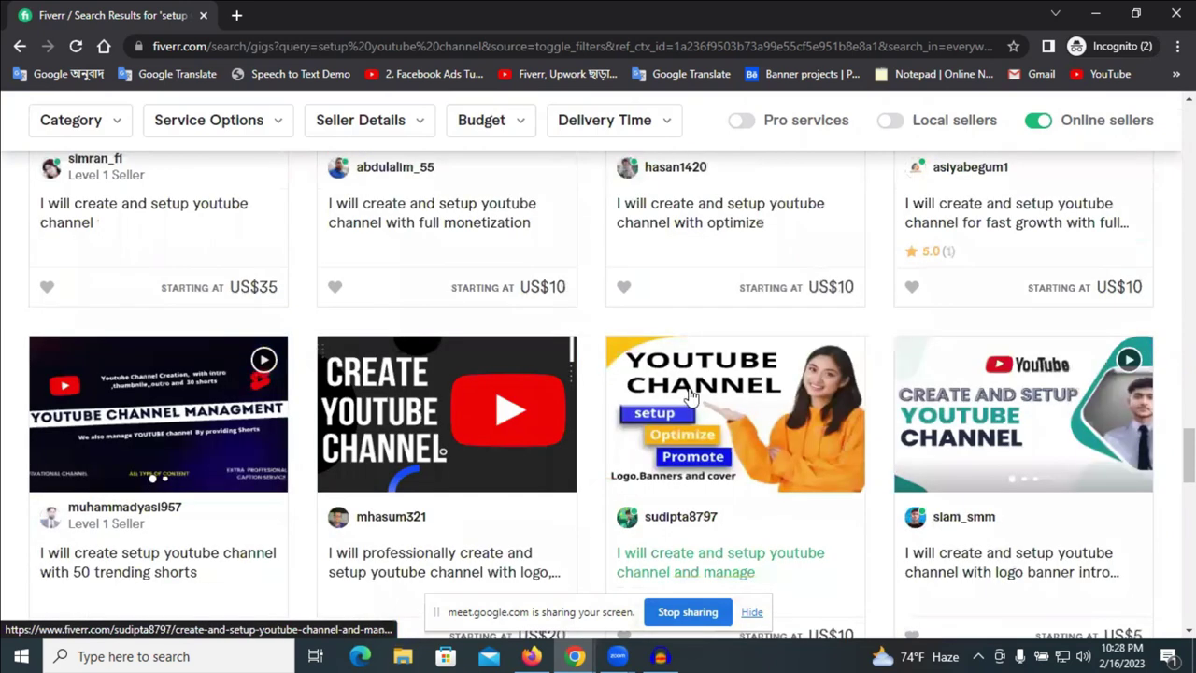
scroll(710, 396, down, 5)
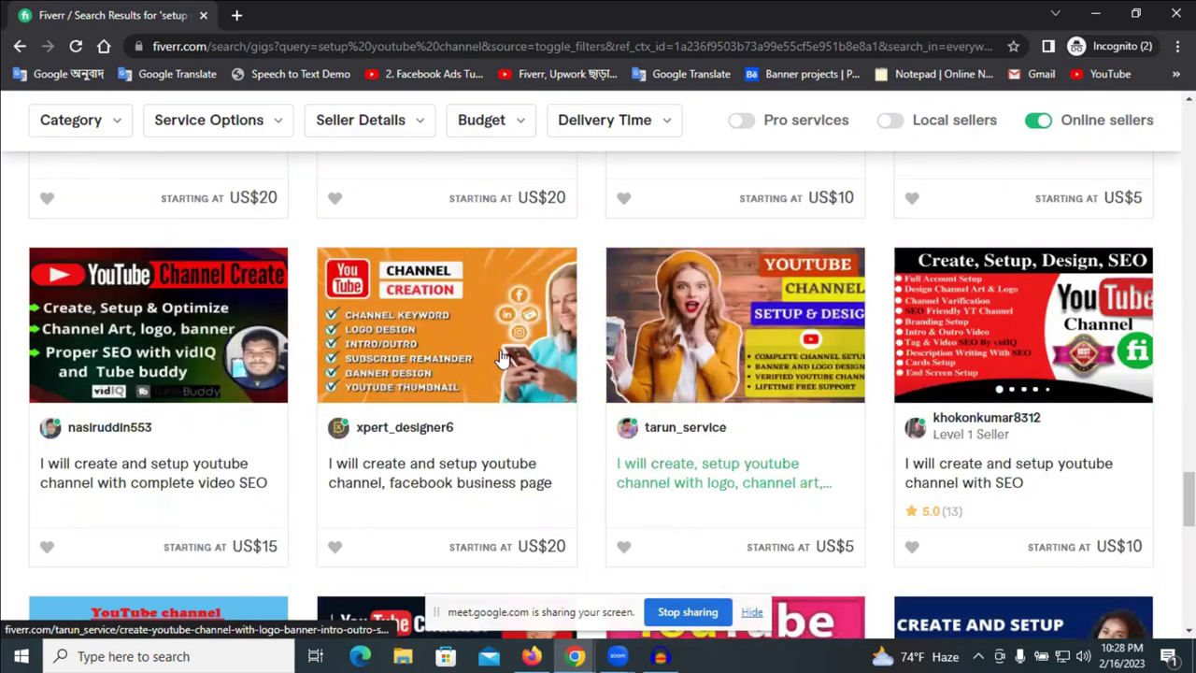
click(614, 333)
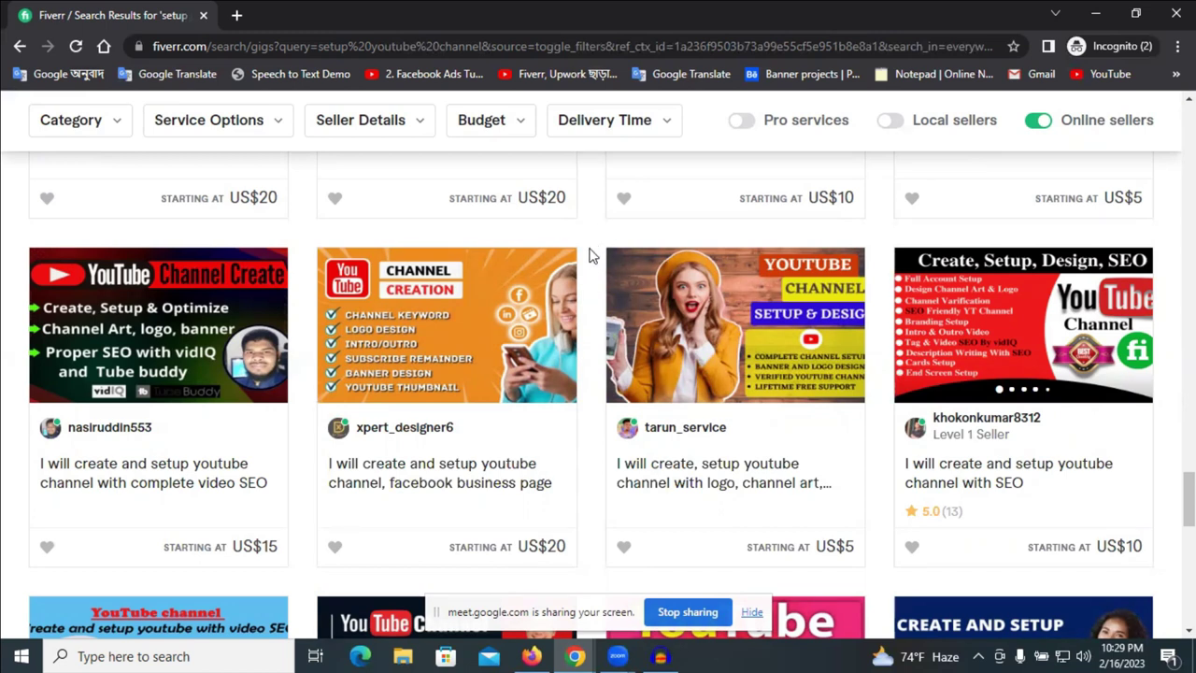
scroll(589, 259, up, 6)
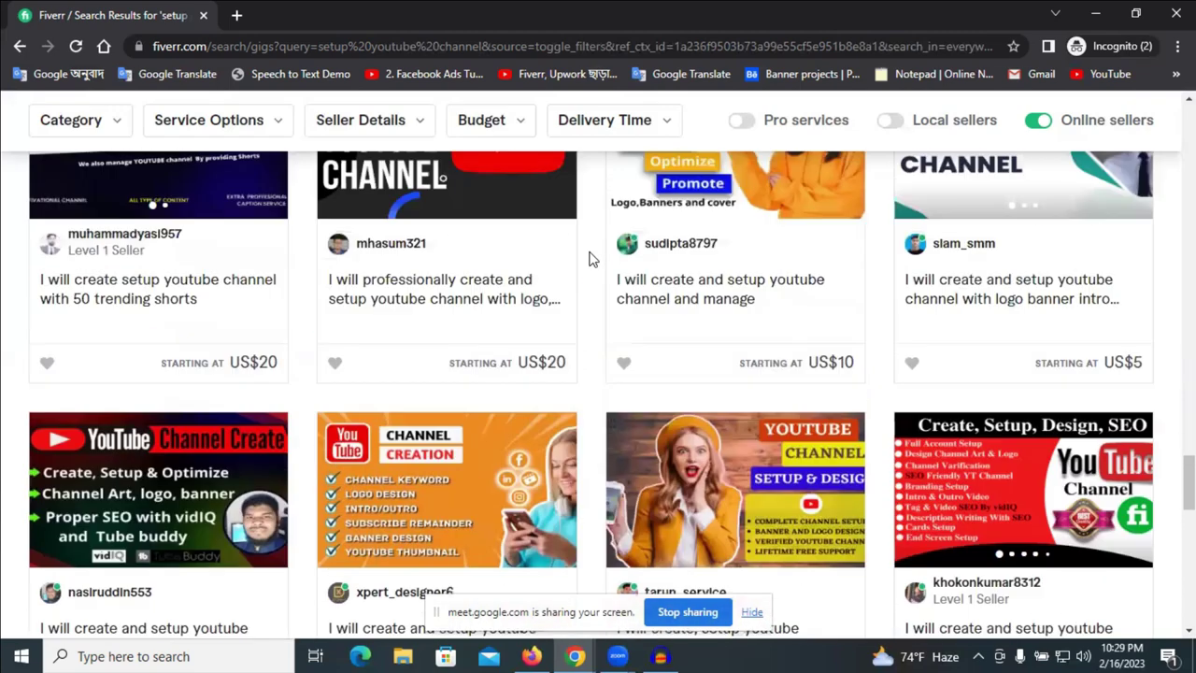
scroll(589, 259, up, 5)
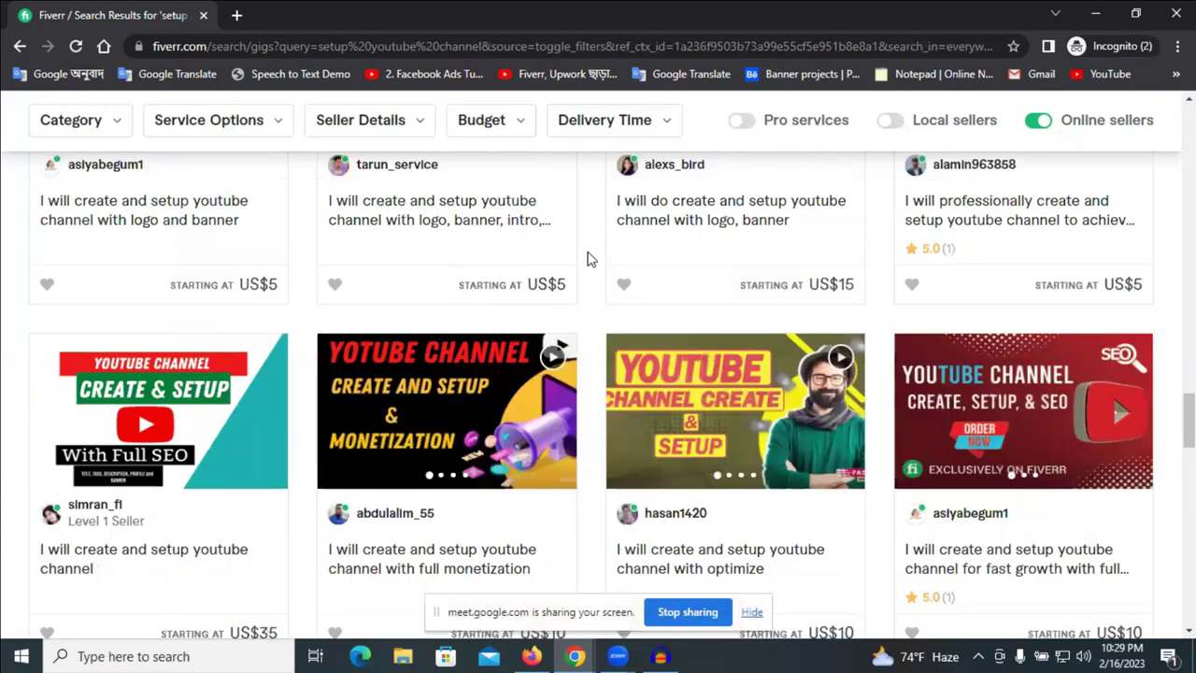
scroll(588, 259, up, 4)
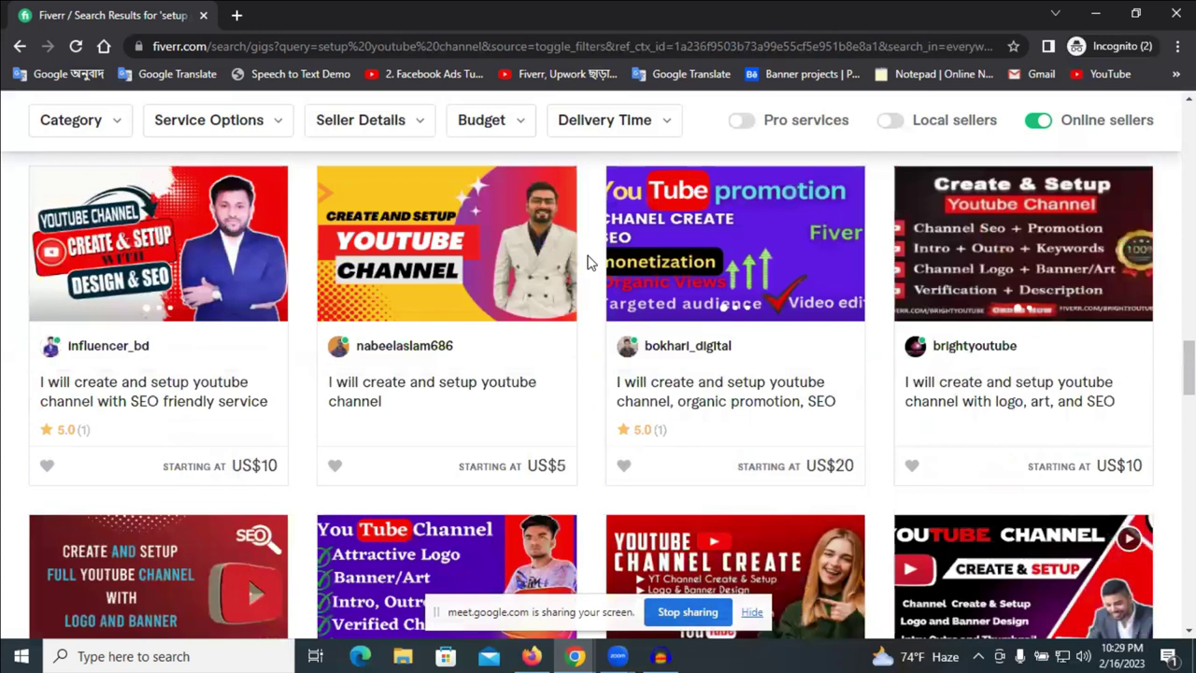
scroll(589, 263, up, 4)
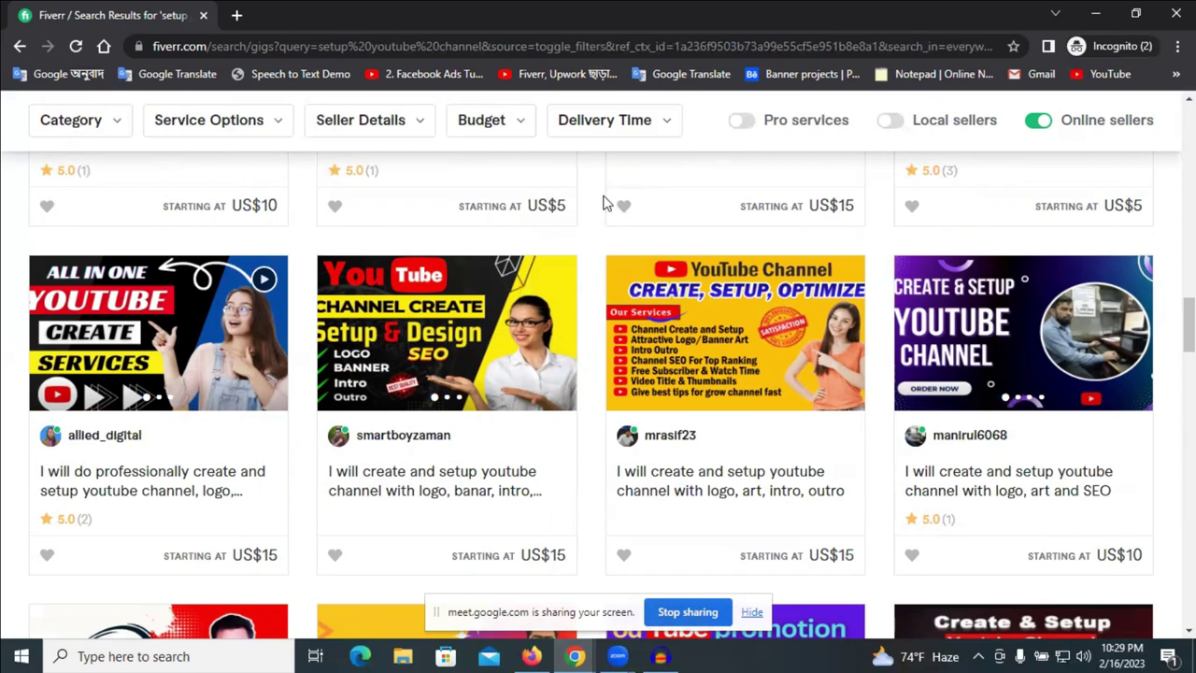
scroll(645, 290, up, 2)
scroll(645, 291, up, 15)
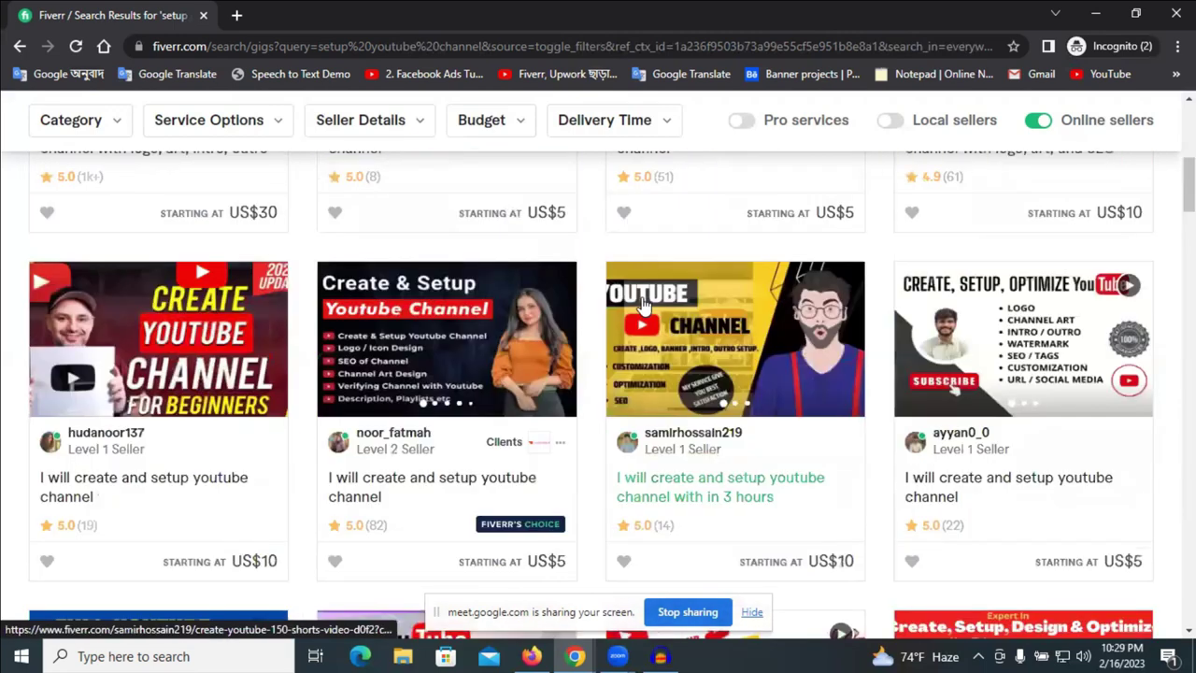
scroll(643, 306, up, 6)
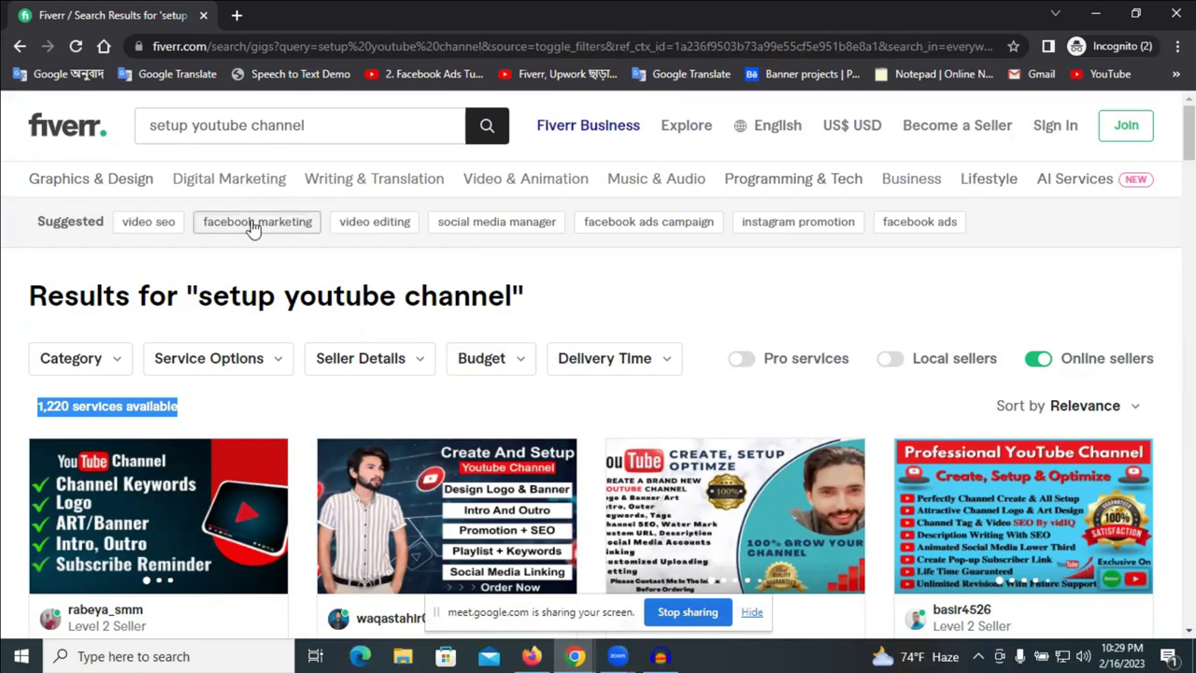
click(168, 128)
double_click(169, 128)
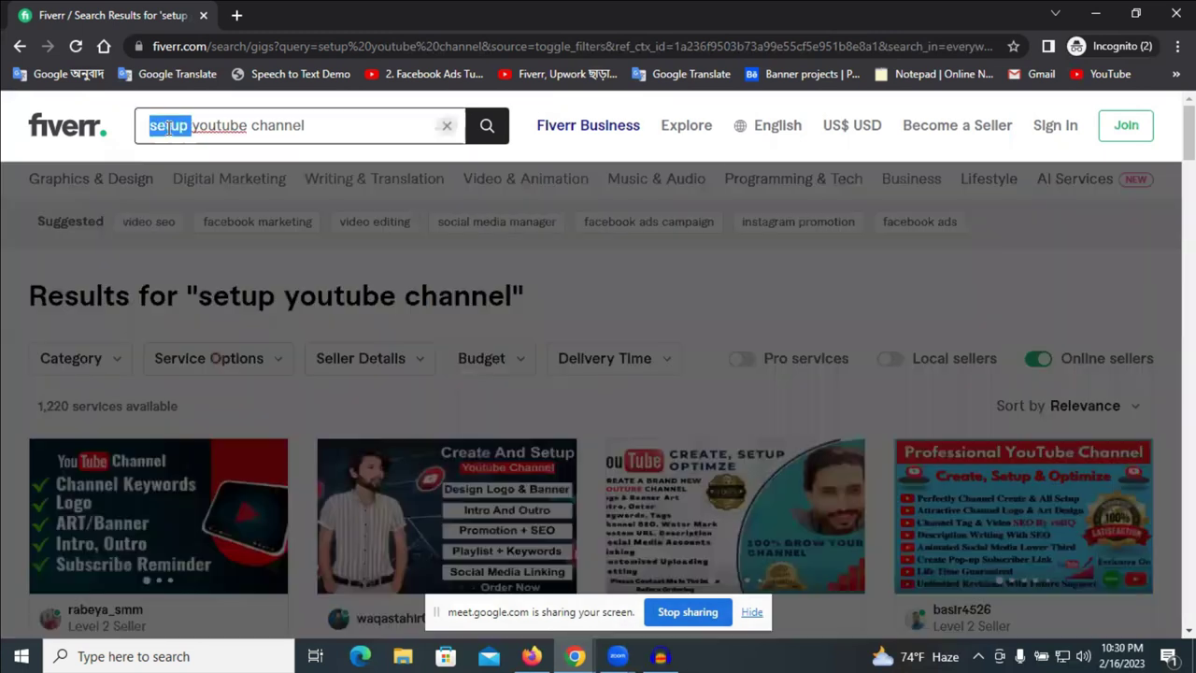
text(create)
key(Return)
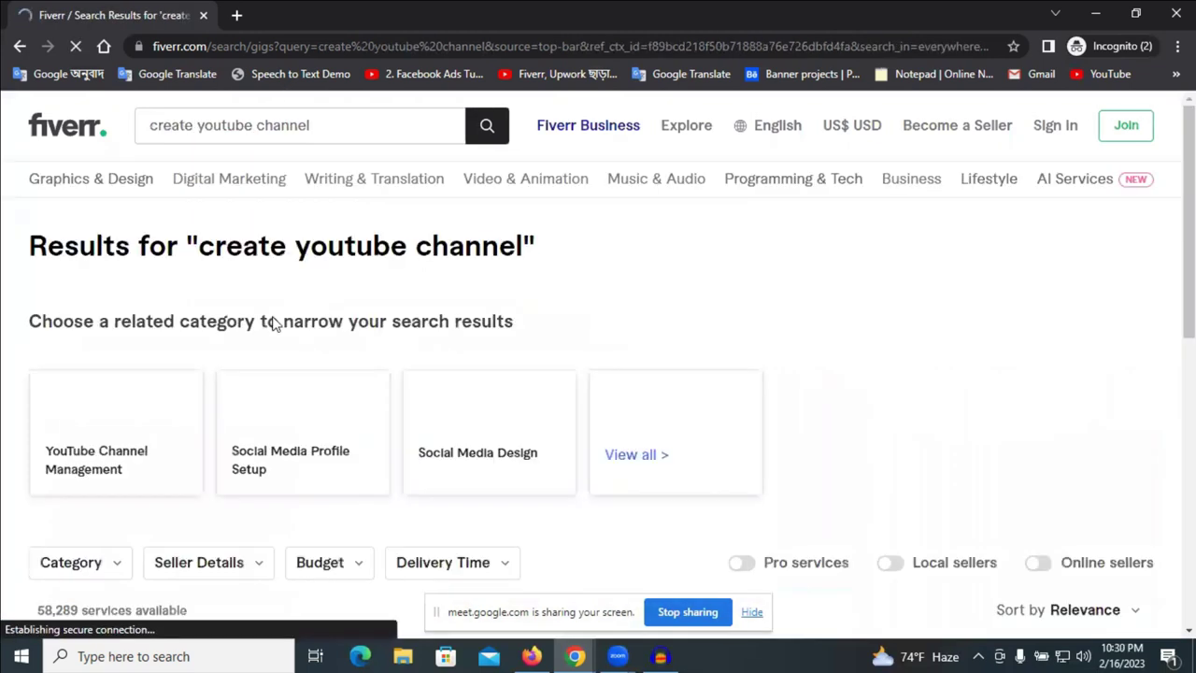
scroll(102, 459, down, 2)
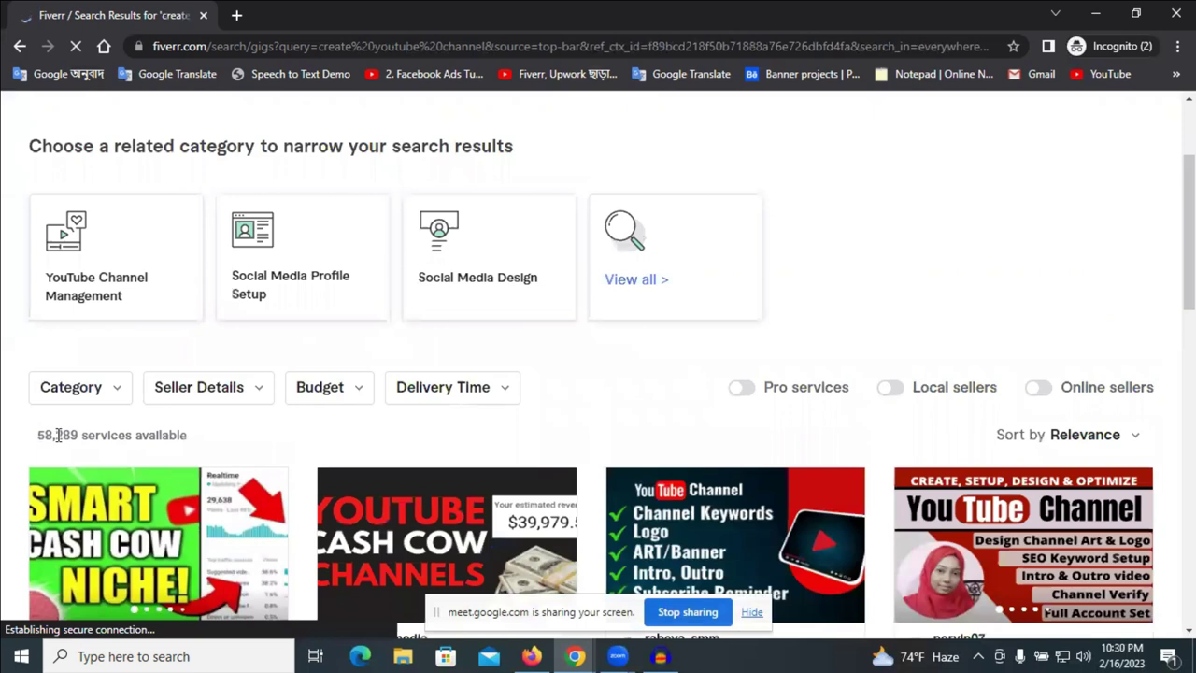
drag(28, 440, 58, 437)
scroll(208, 420, down, 1)
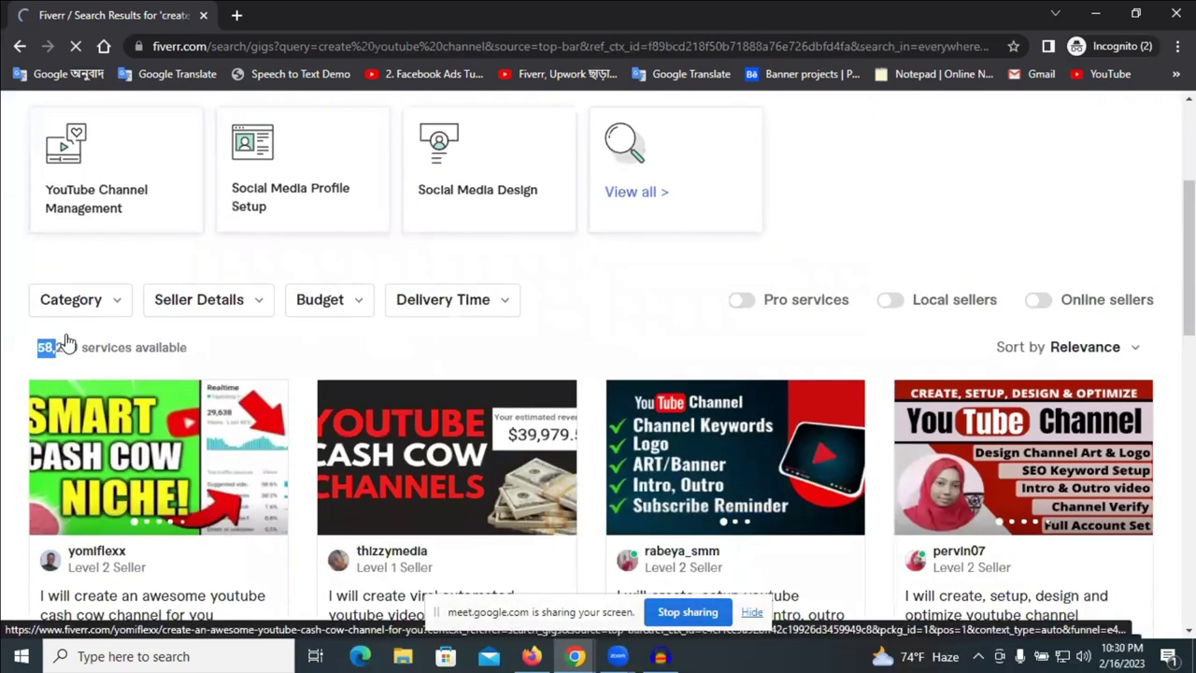
scroll(609, 315, down, 2)
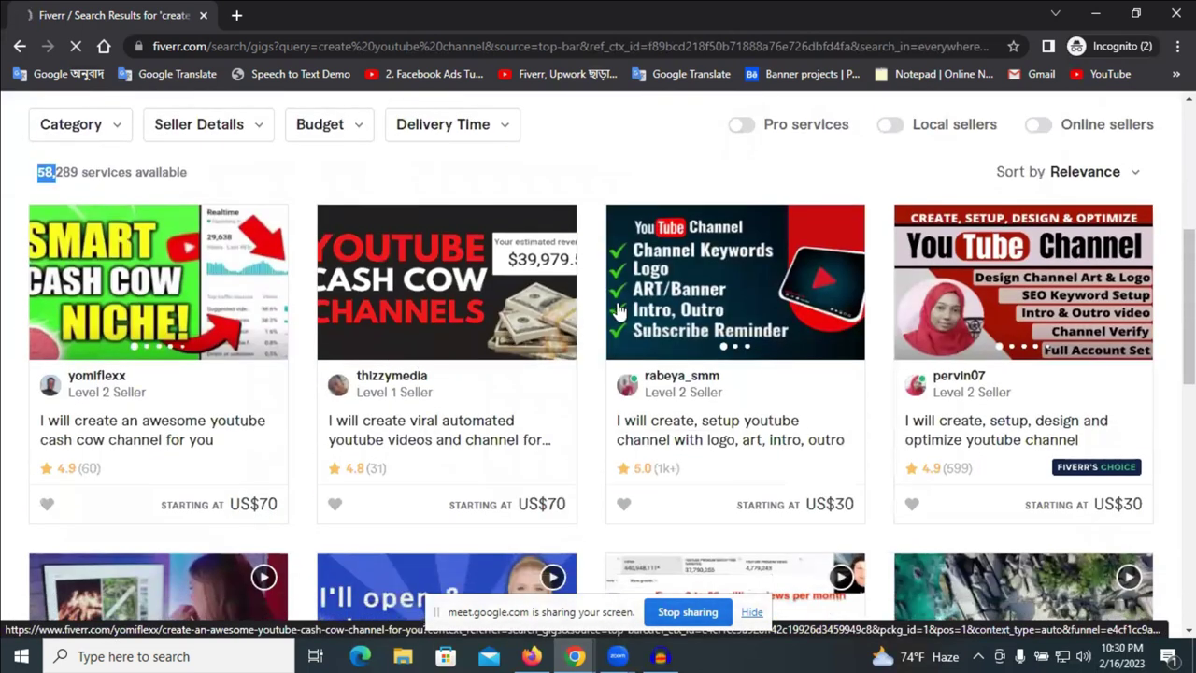
scroll(467, 400, down, 3)
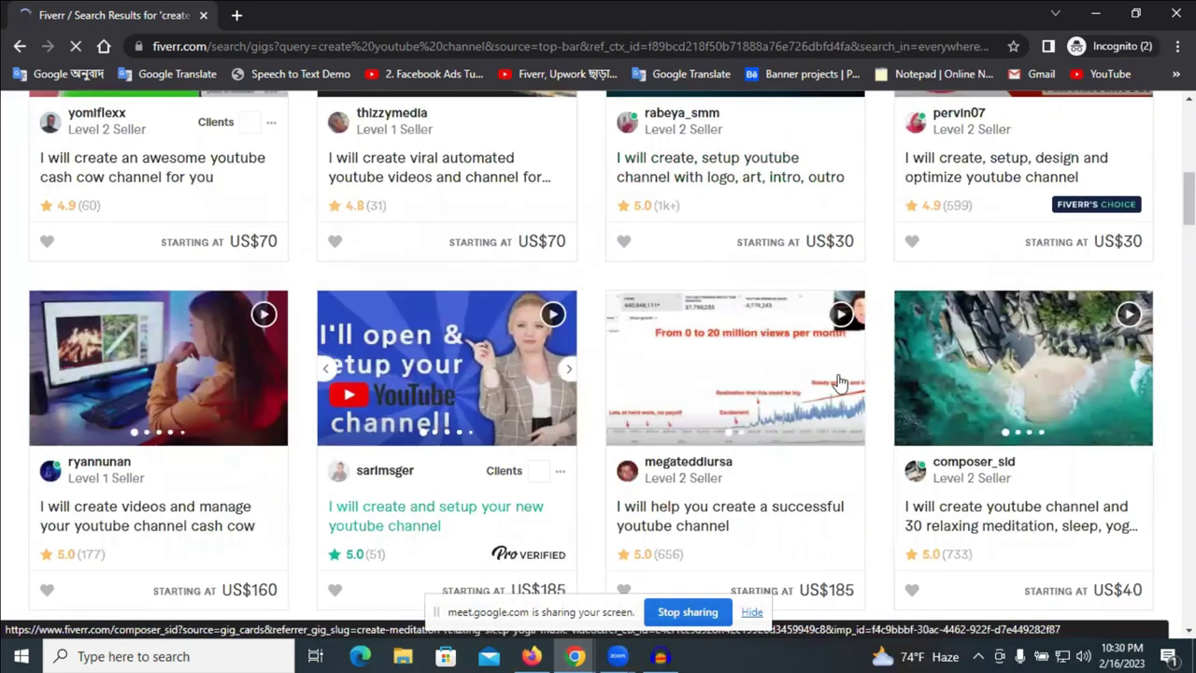
scroll(869, 394, down, 2)
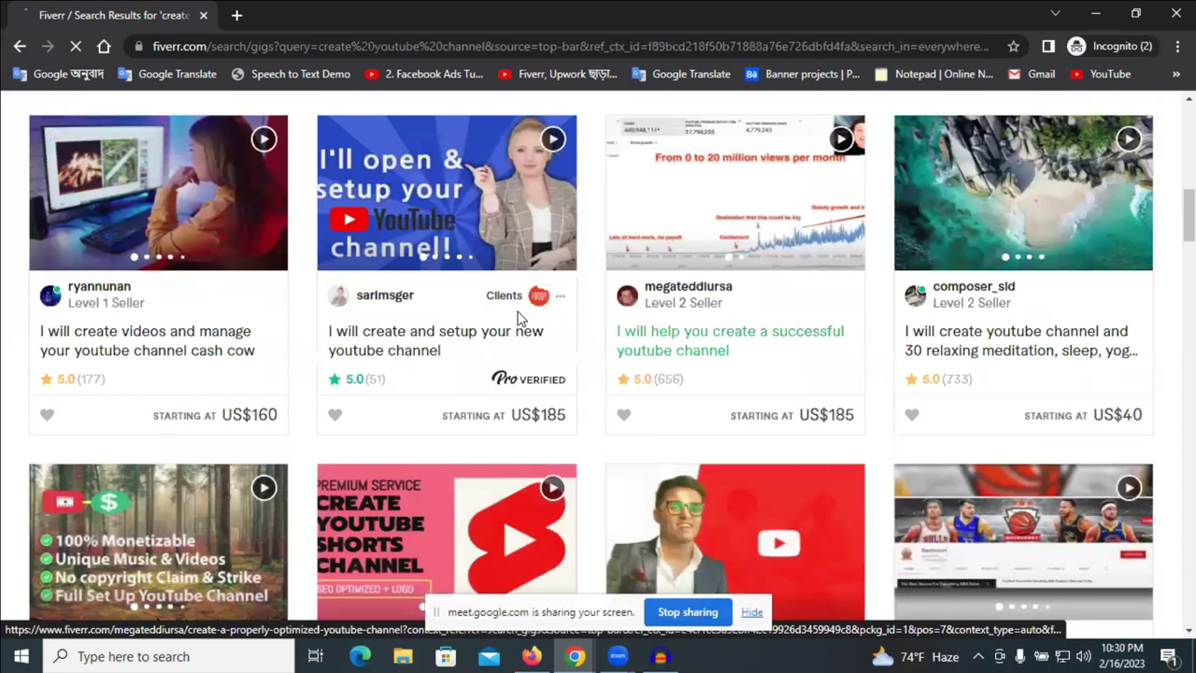
scroll(520, 319, down, 4)
scroll(974, 346, up, 4)
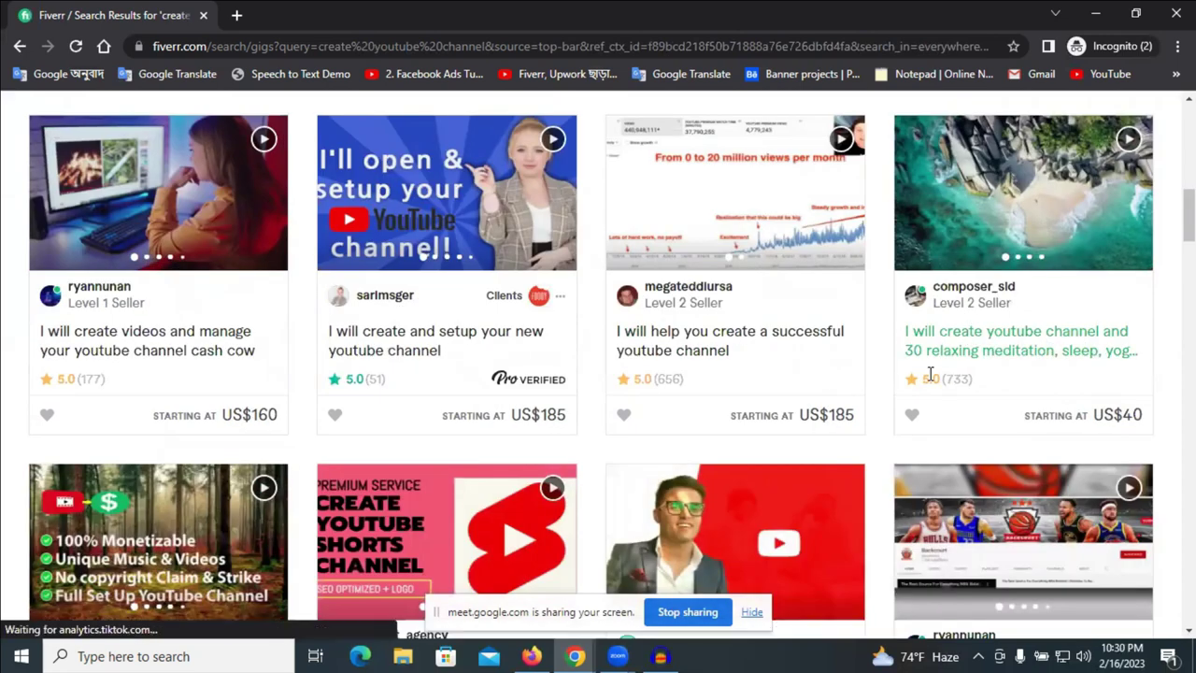
scroll(990, 336, up, 4)
scroll(1046, 300, down, 3)
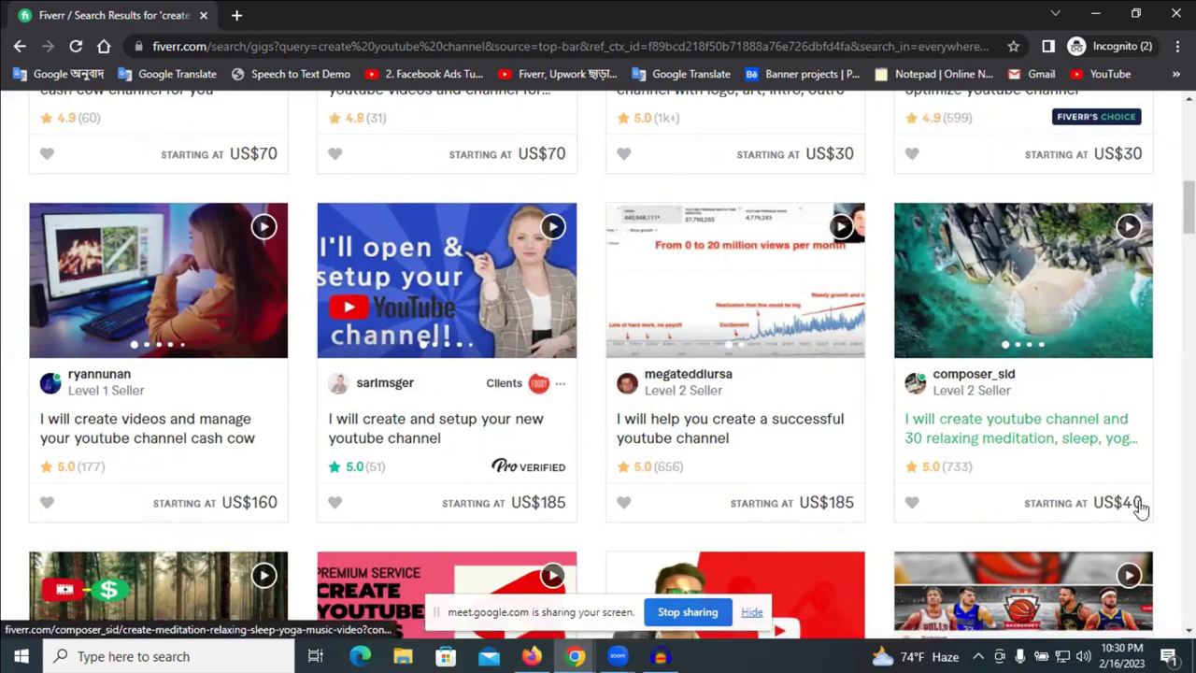
scroll(240, 125, up, 9)
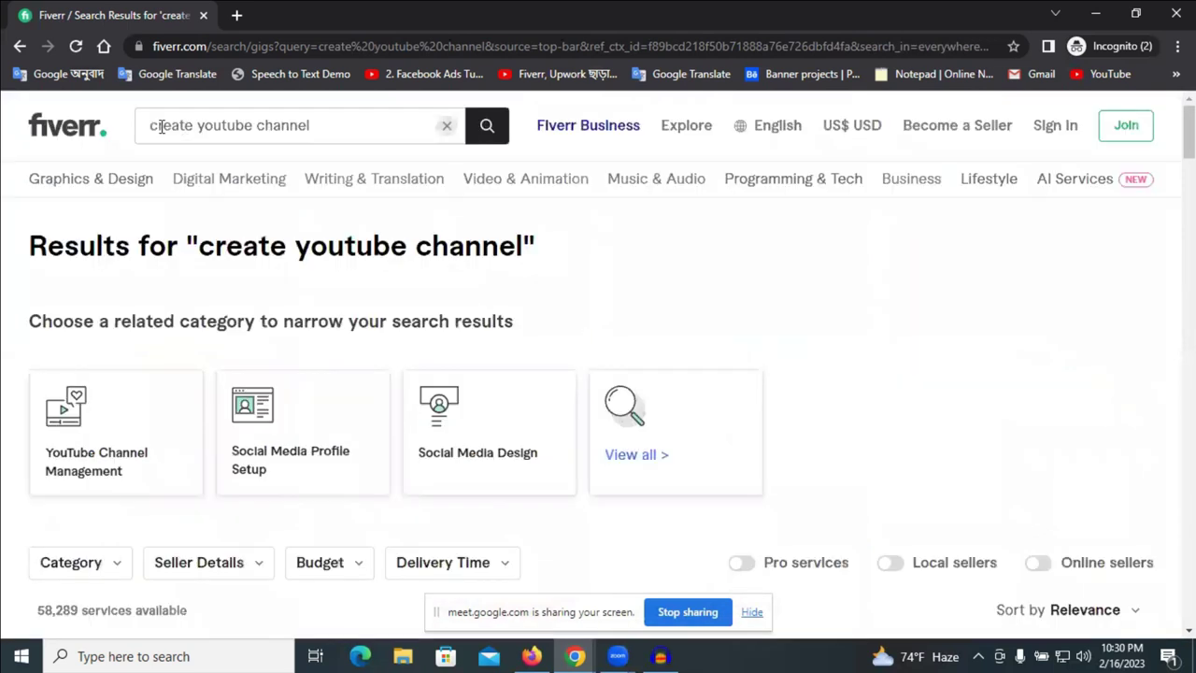
- Replace 'create' with 'optimize' in the query and search 'optimize youtube channel'
double_click(161, 127)
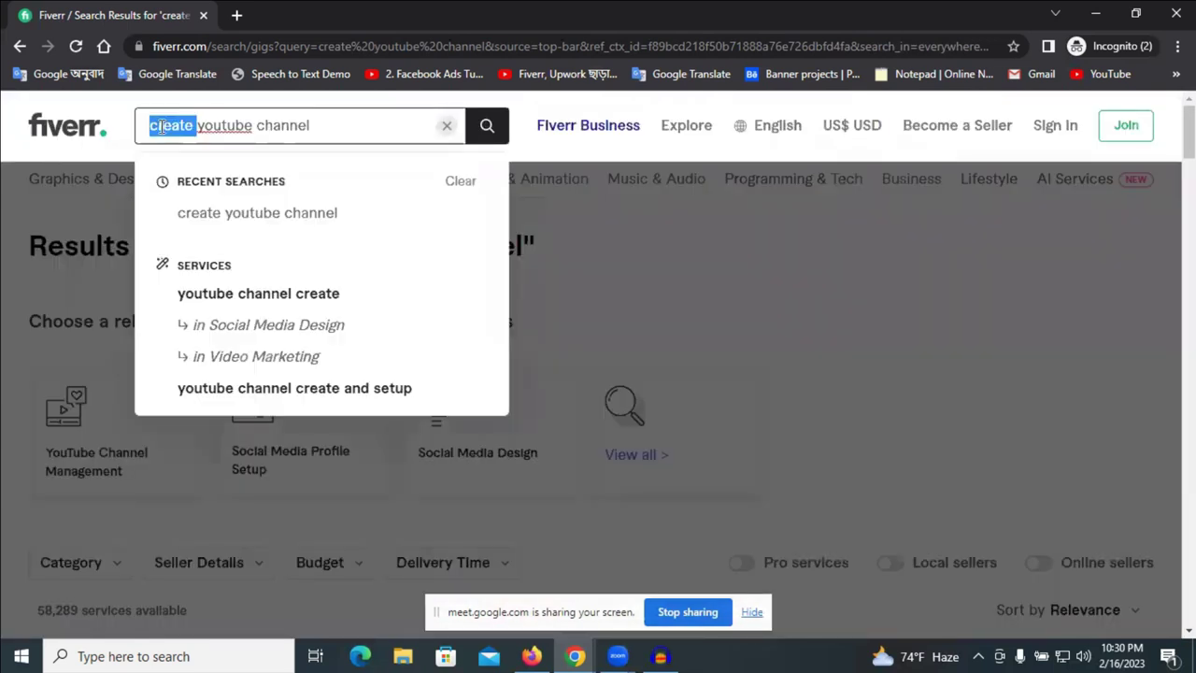
text(opti)
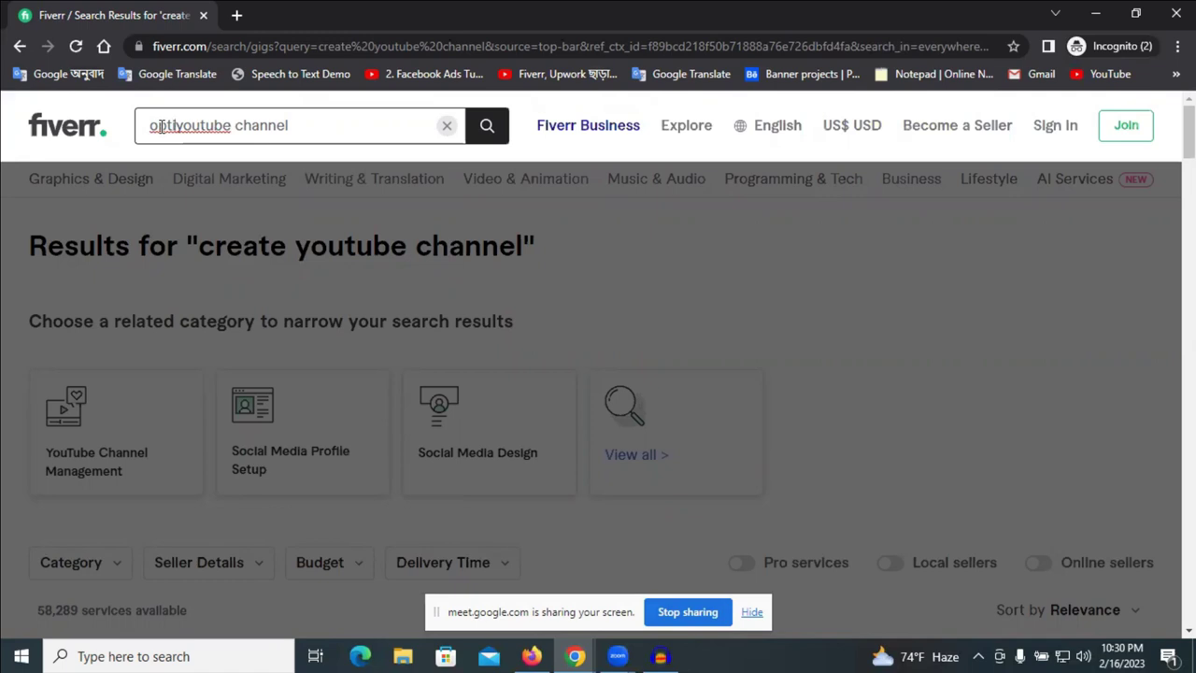
text(mize)
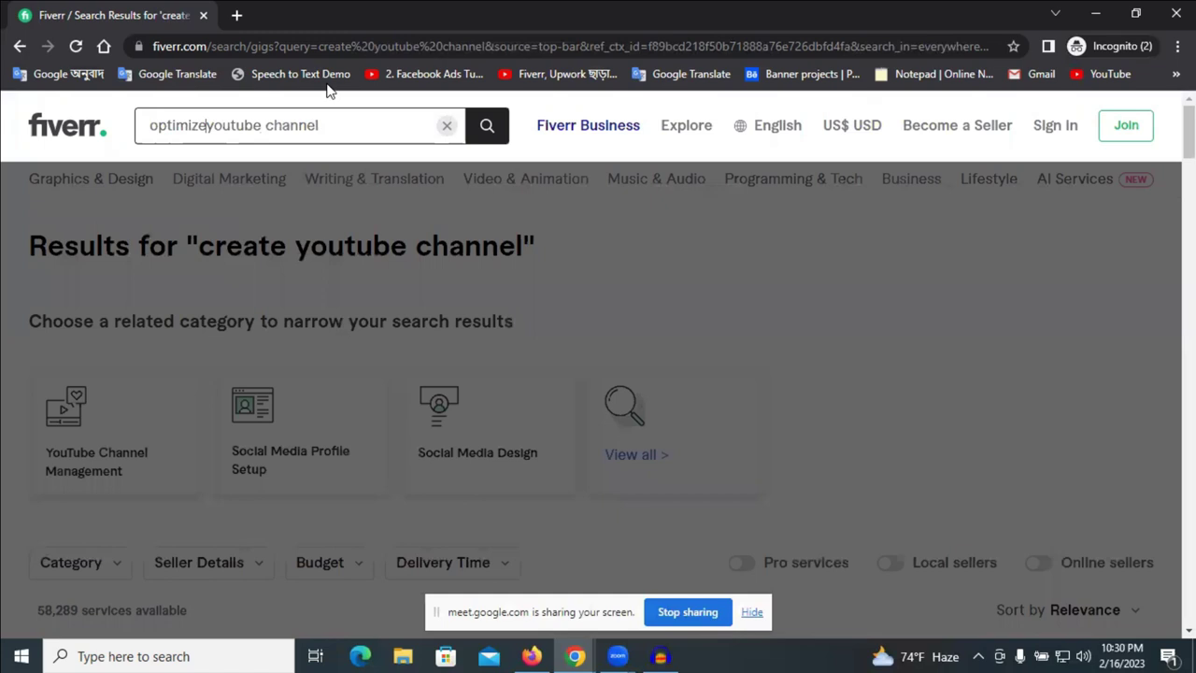
click(487, 126)
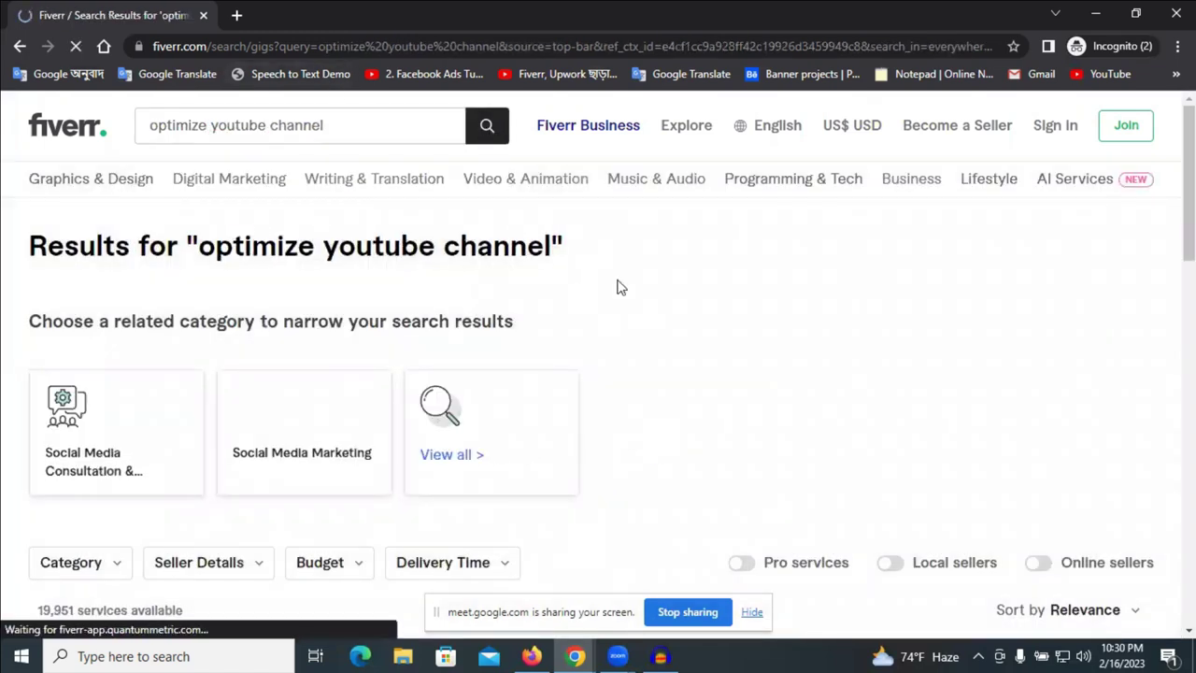
- Scroll through the 'optimize youtube channel' results and back up to the top
scroll(616, 288, down, 2)
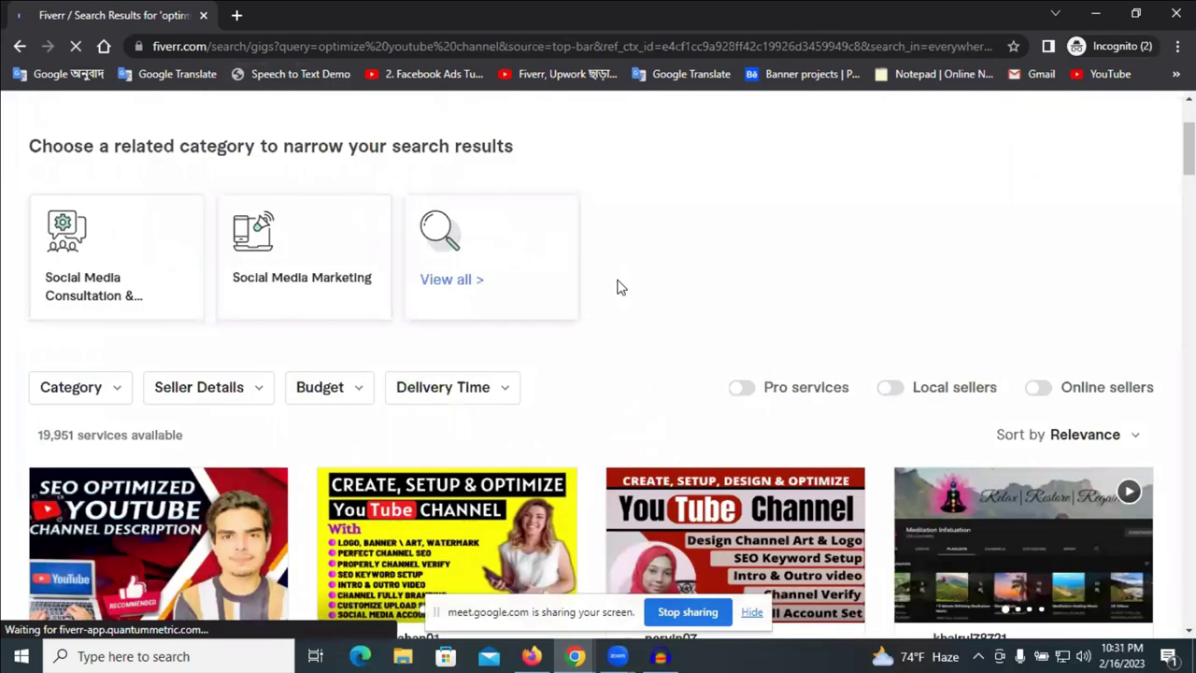
scroll(617, 287, down, 1)
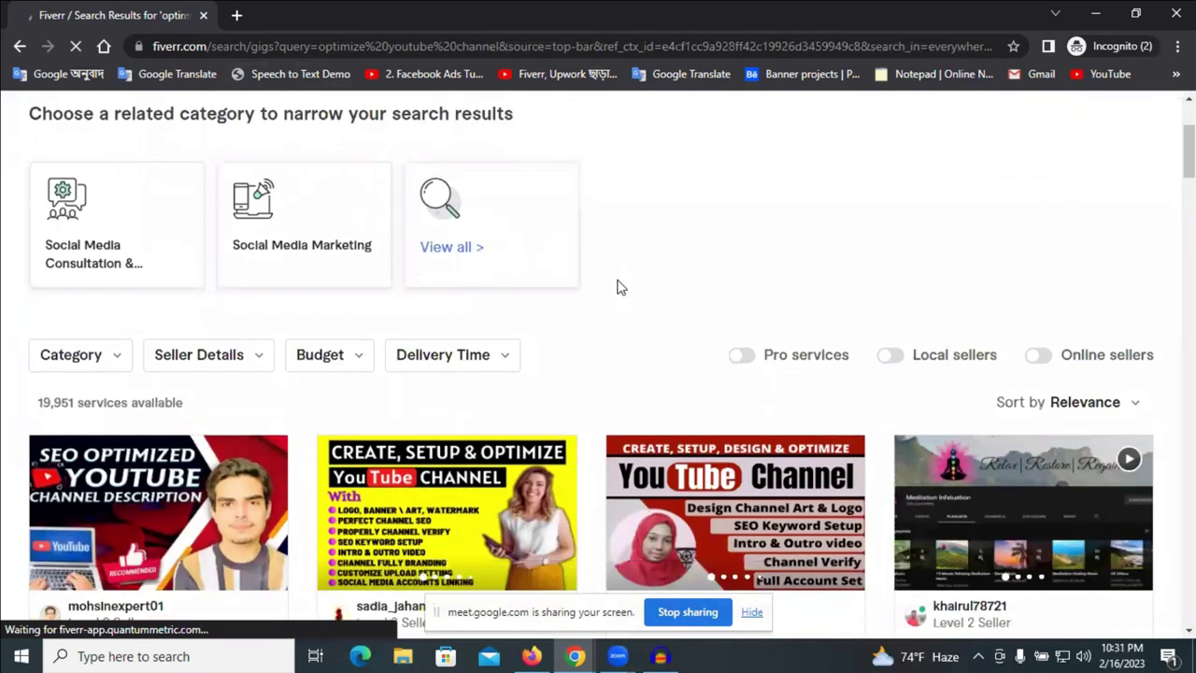
scroll(617, 288, down, 2)
scroll(617, 287, down, 2)
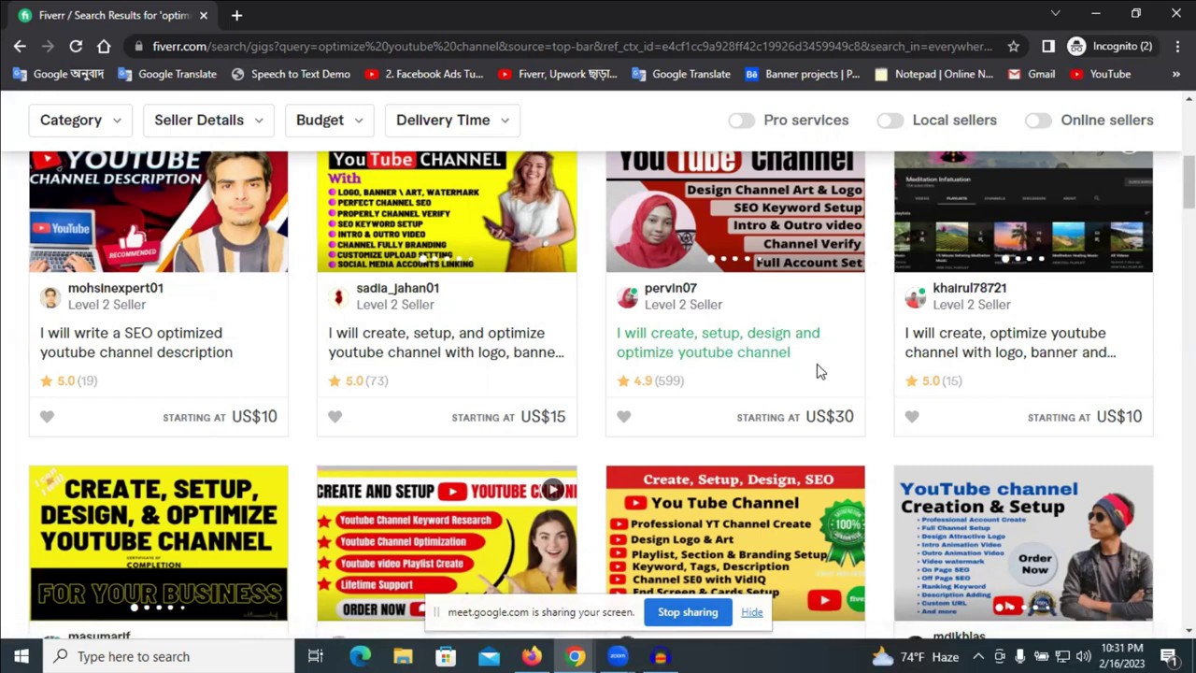
scroll(788, 364, up, 5)
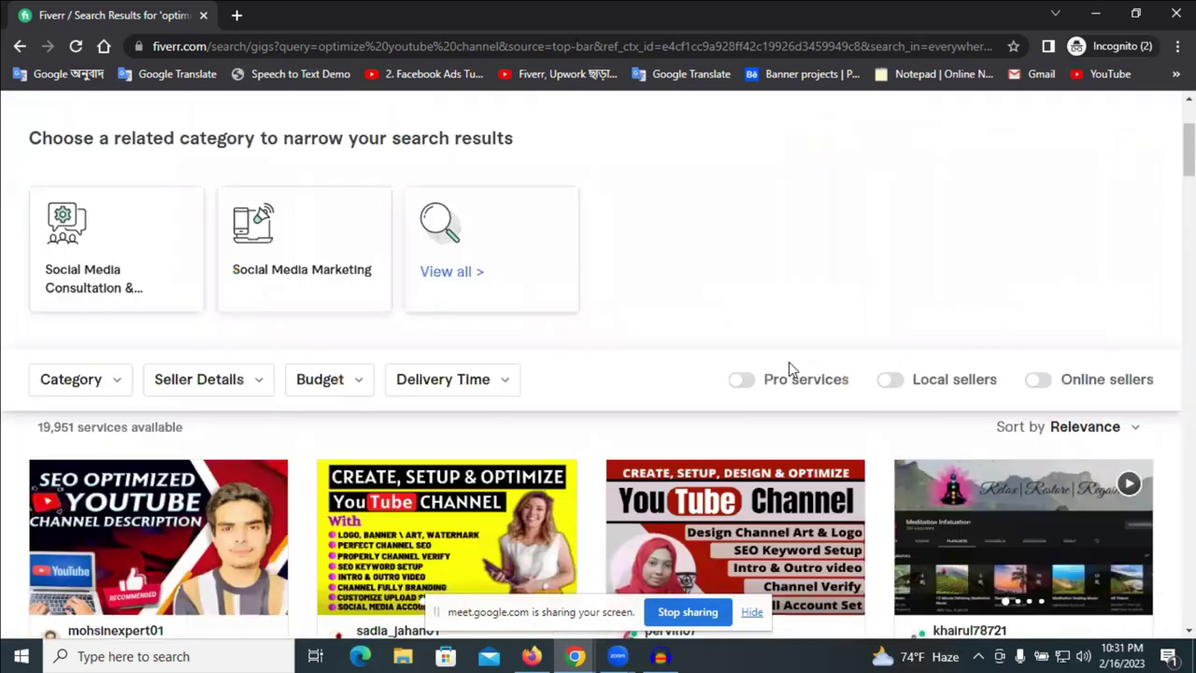
scroll(790, 368, down, 3)
scroll(790, 366, down, 3)
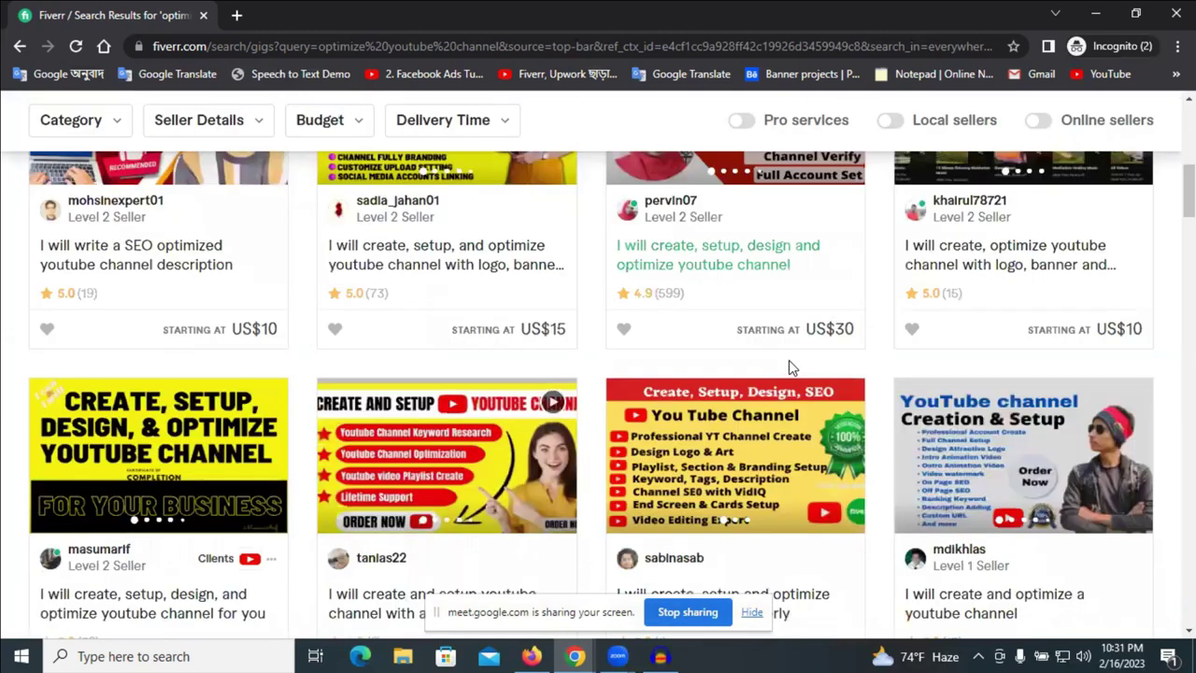
scroll(801, 271, down, 2)
scroll(796, 299, up, 8)
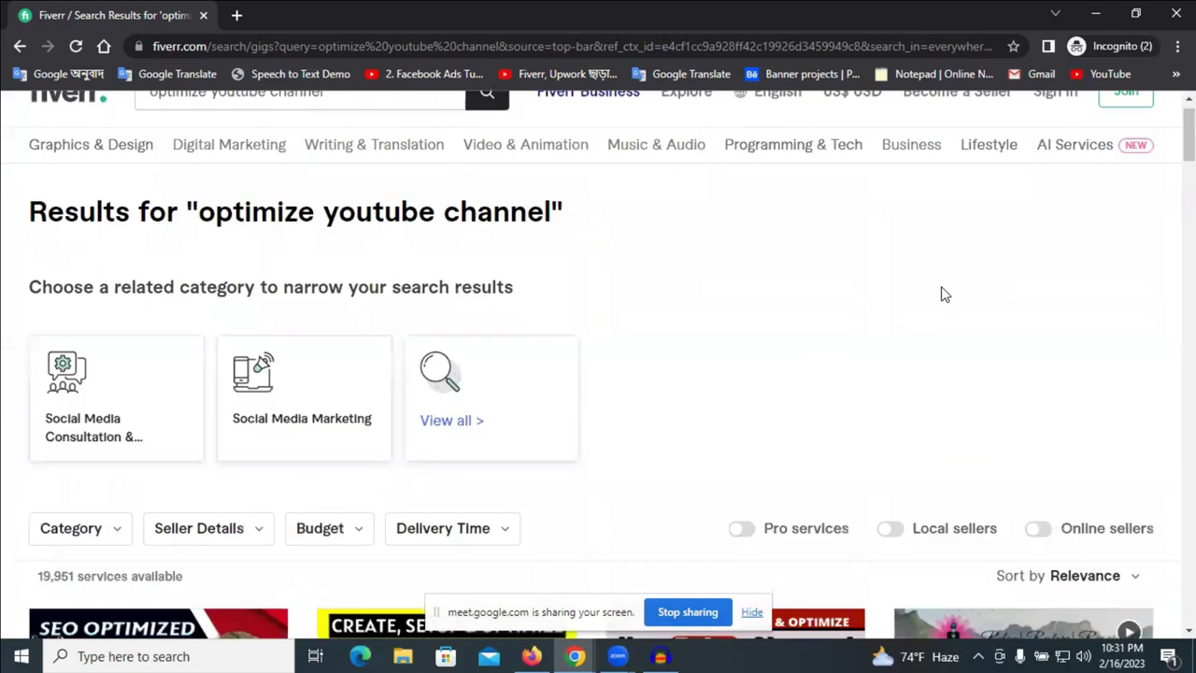
scroll(809, 147, up, 1)
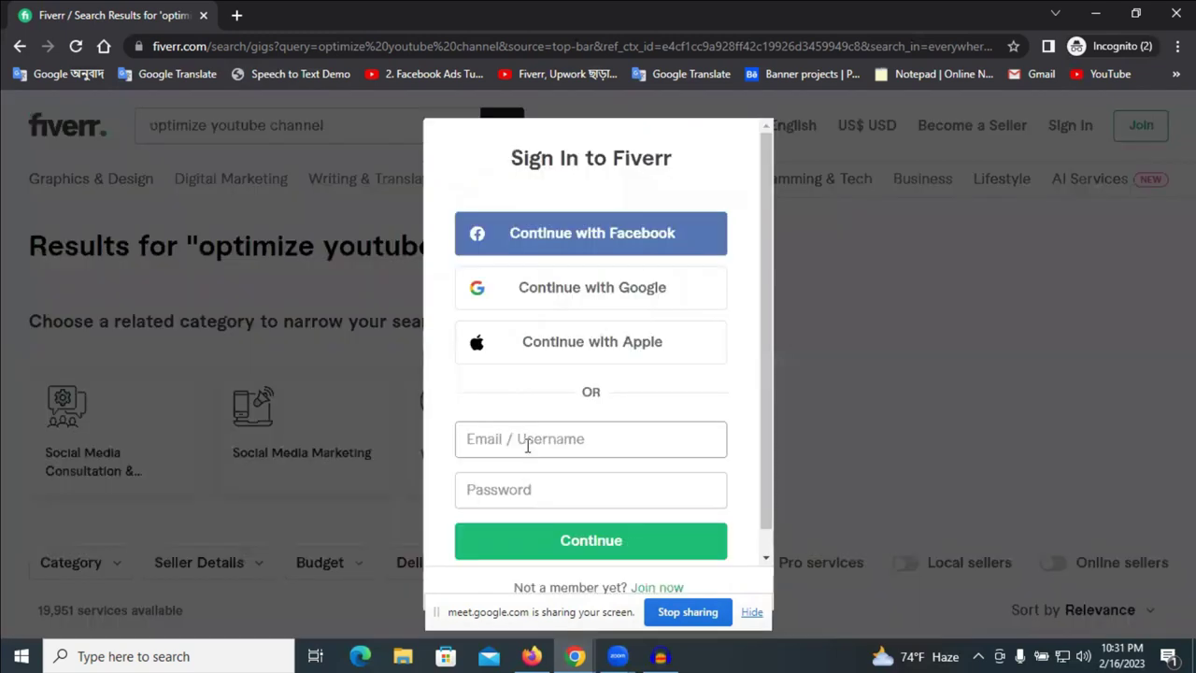
- Sign in with the seller account's username and pasted password
click(527, 445)
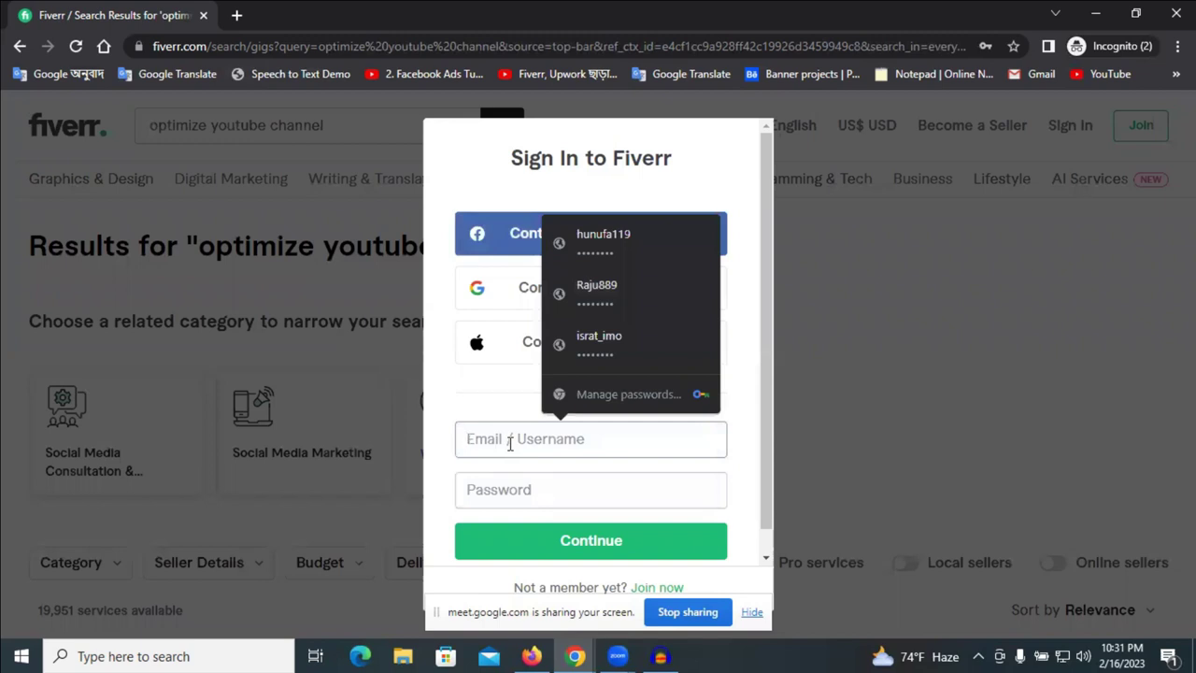
text(Top_)
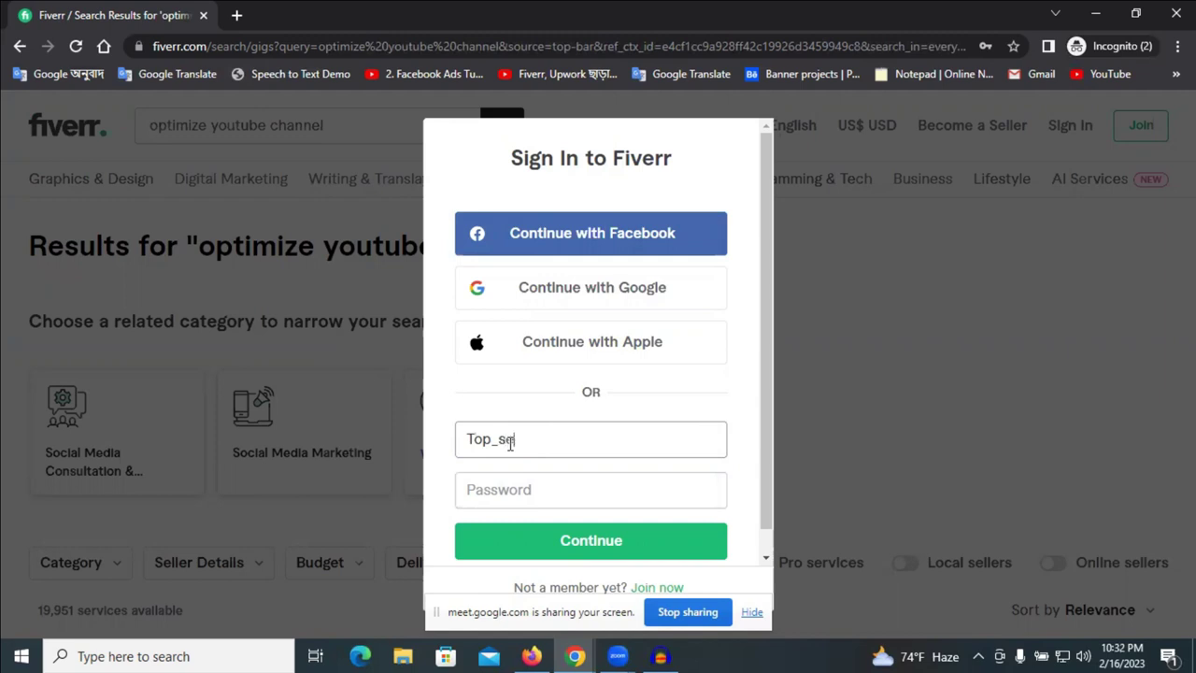
text( seo_)
click(558, 477)
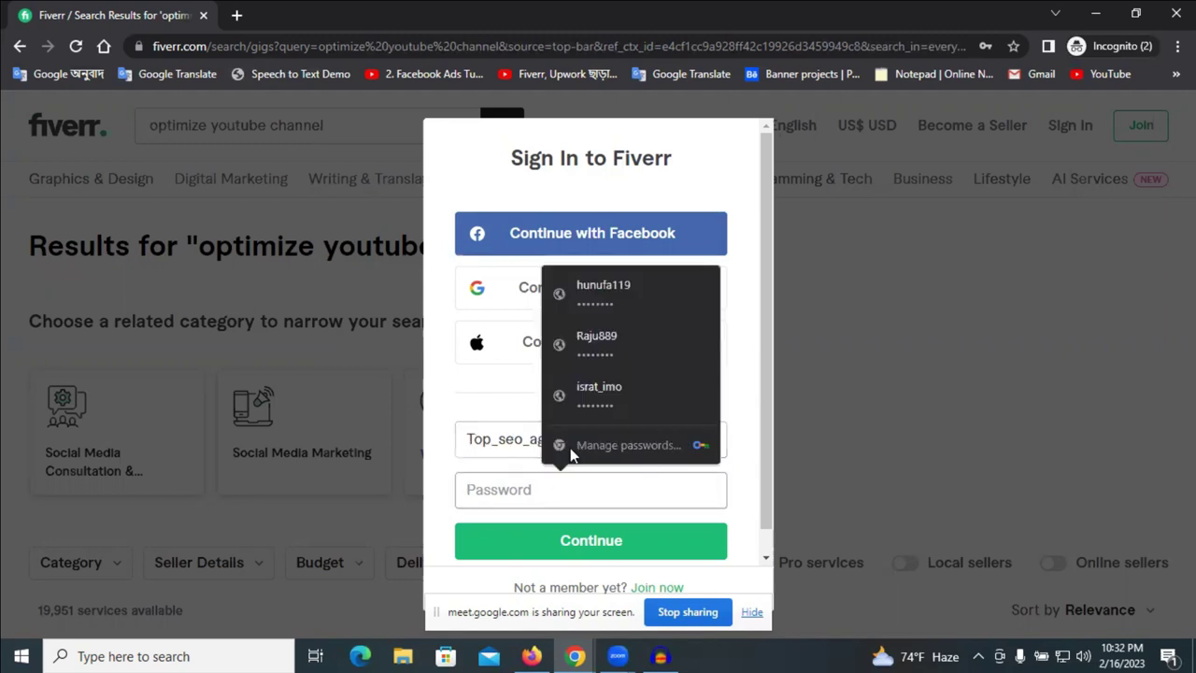
key(ctrl+v)
click(568, 538)
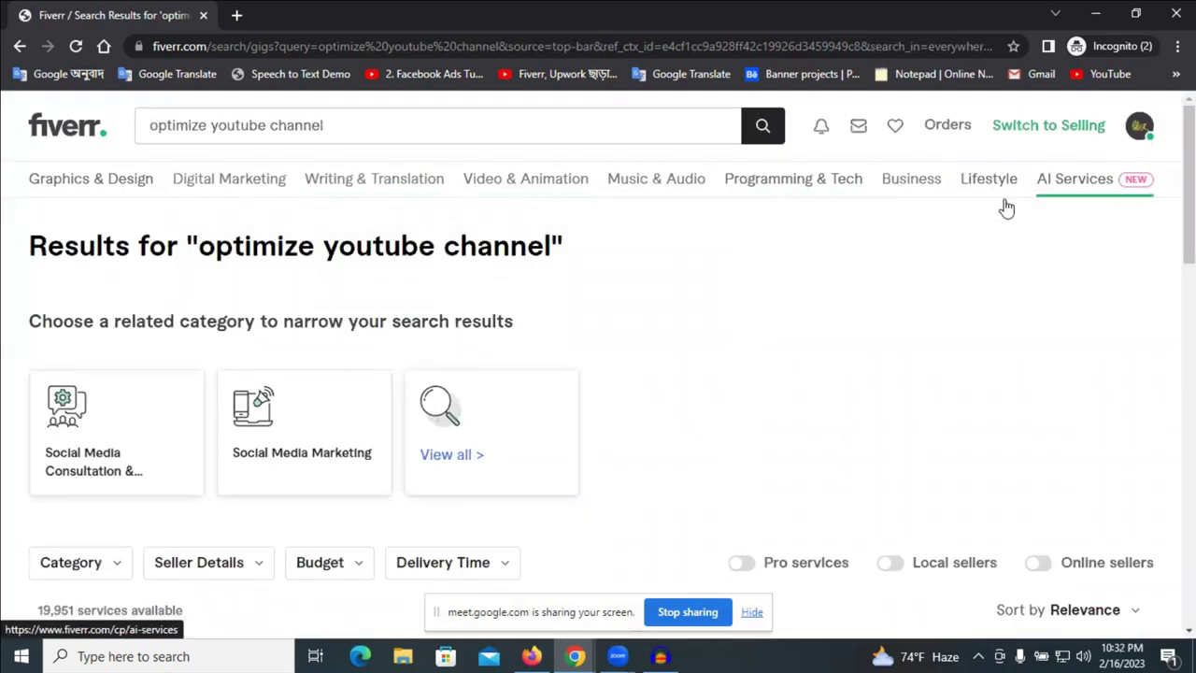
- Open the seller's Profile page from the avatar menu
click(1139, 129)
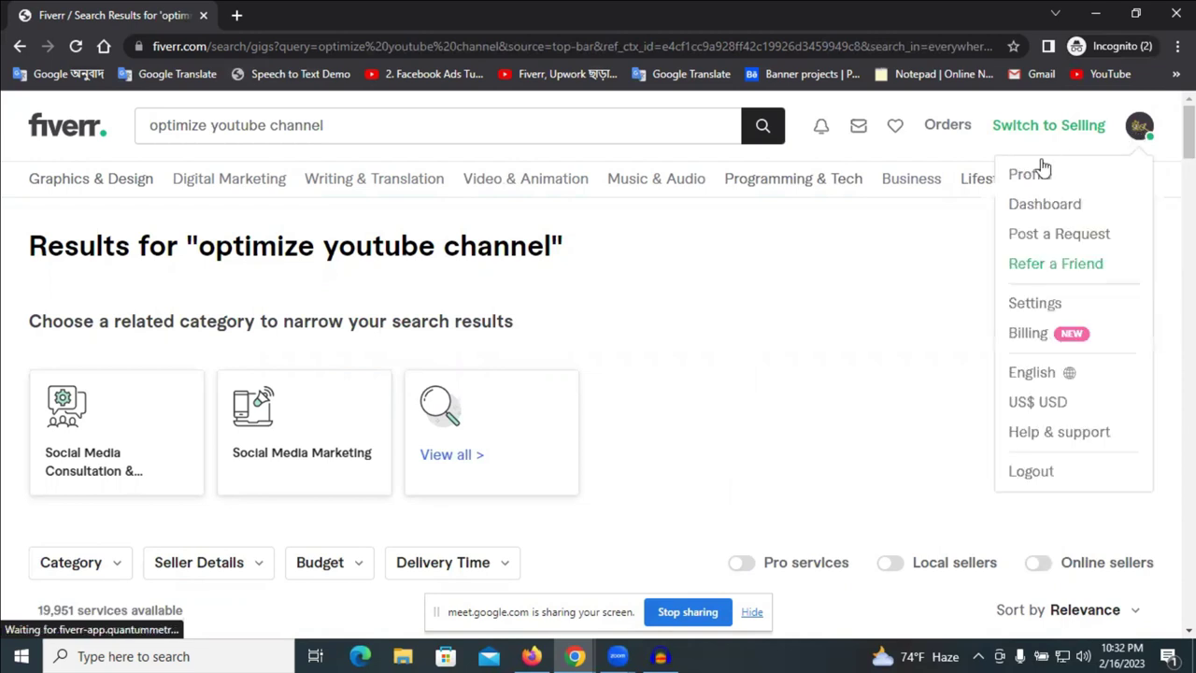
click(1031, 176)
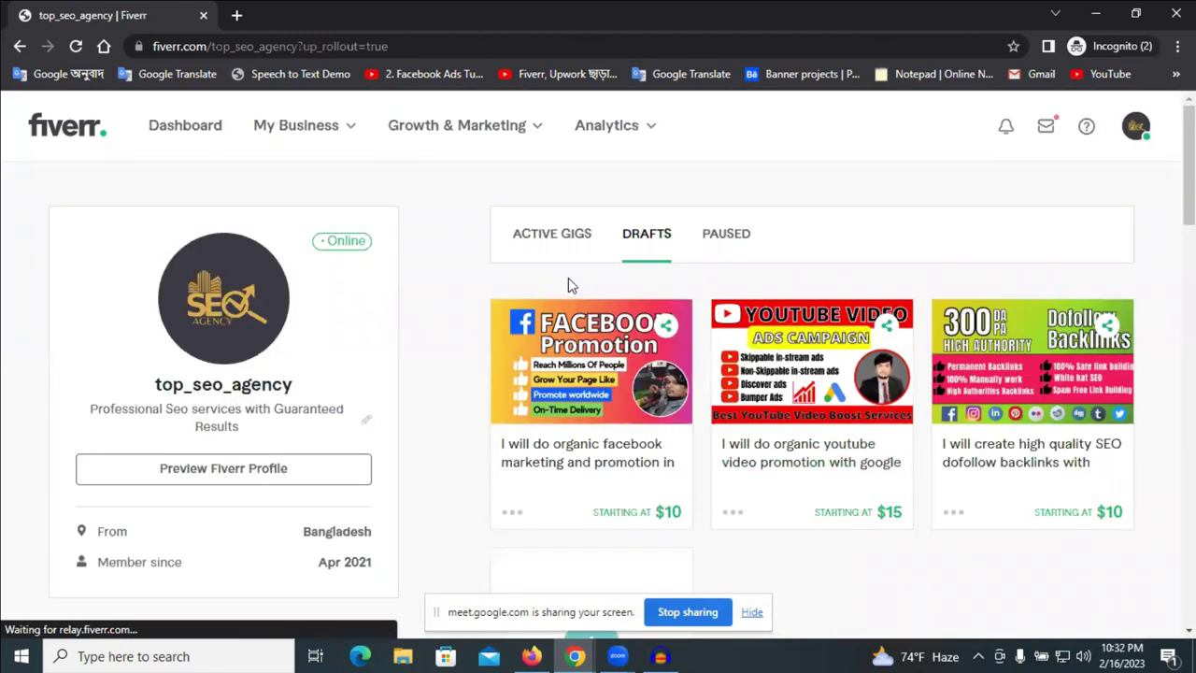
- Switch to the Active Gigs tab and choose + Create a new Gig
click(560, 233)
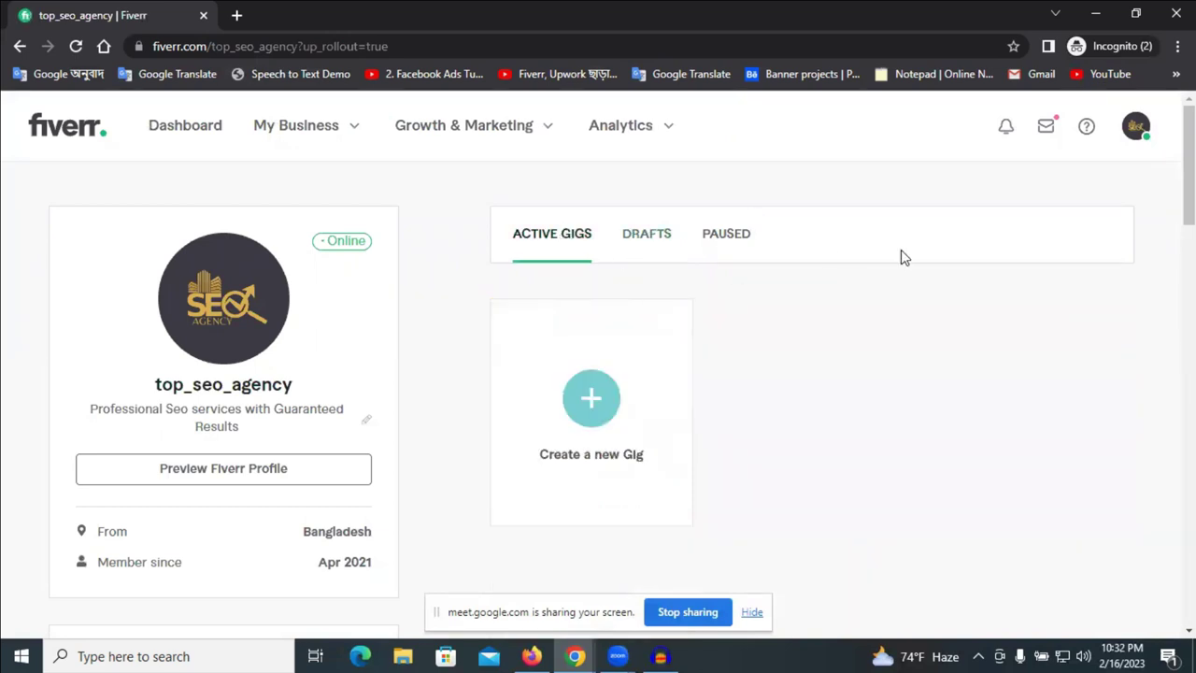
scroll(900, 252, down, 1)
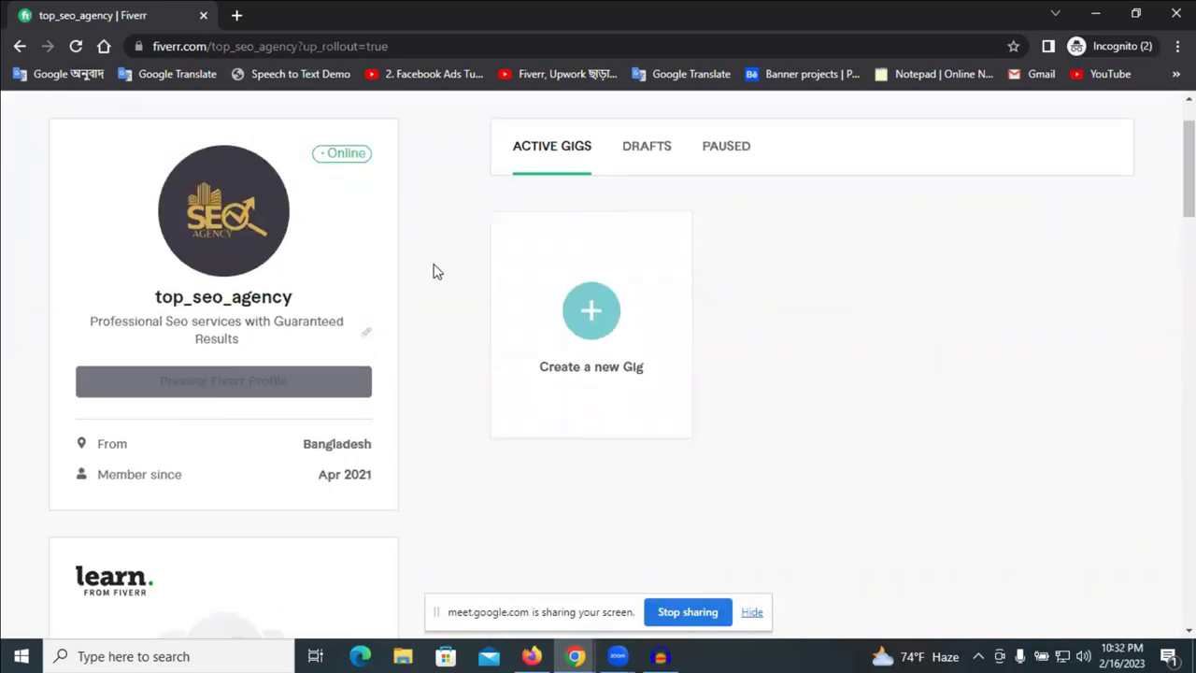
scroll(435, 270, up, 1)
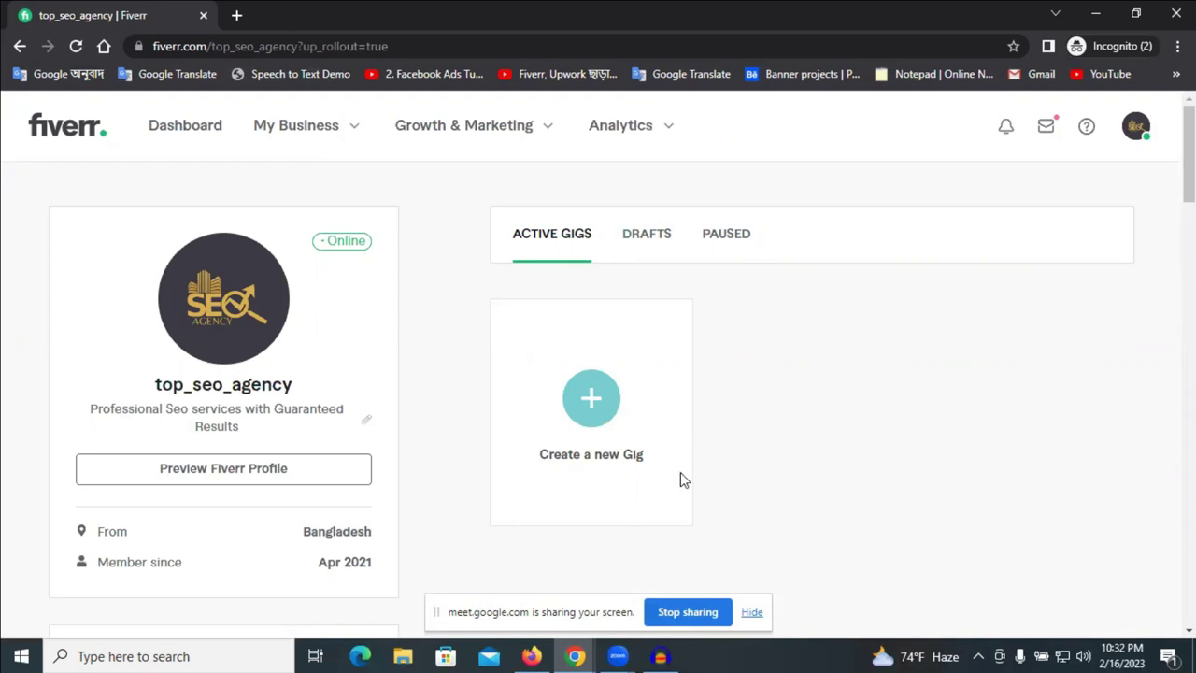
scroll(969, 454, down, 1)
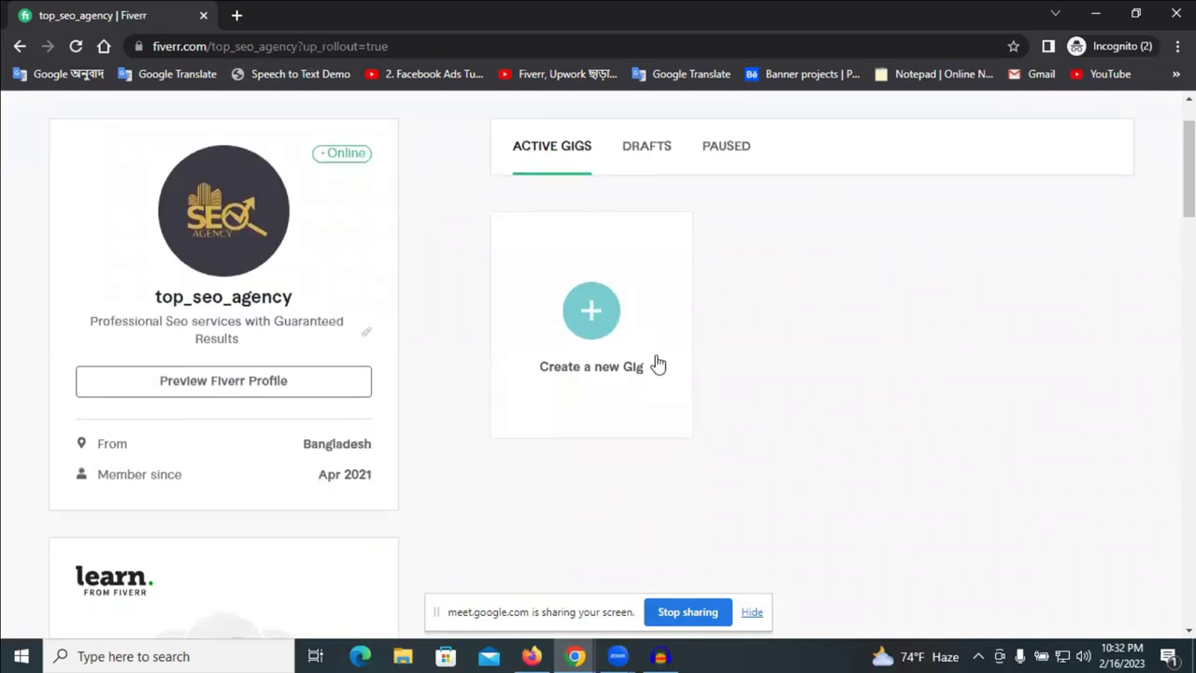
click(612, 313)
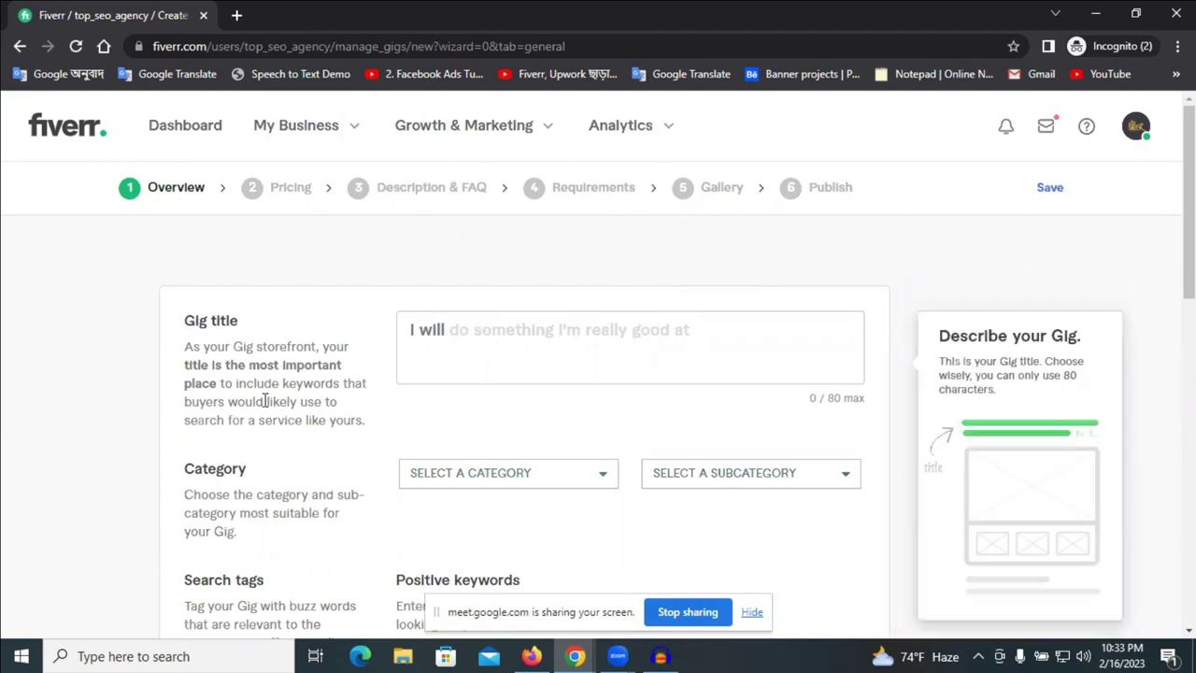
click(492, 331)
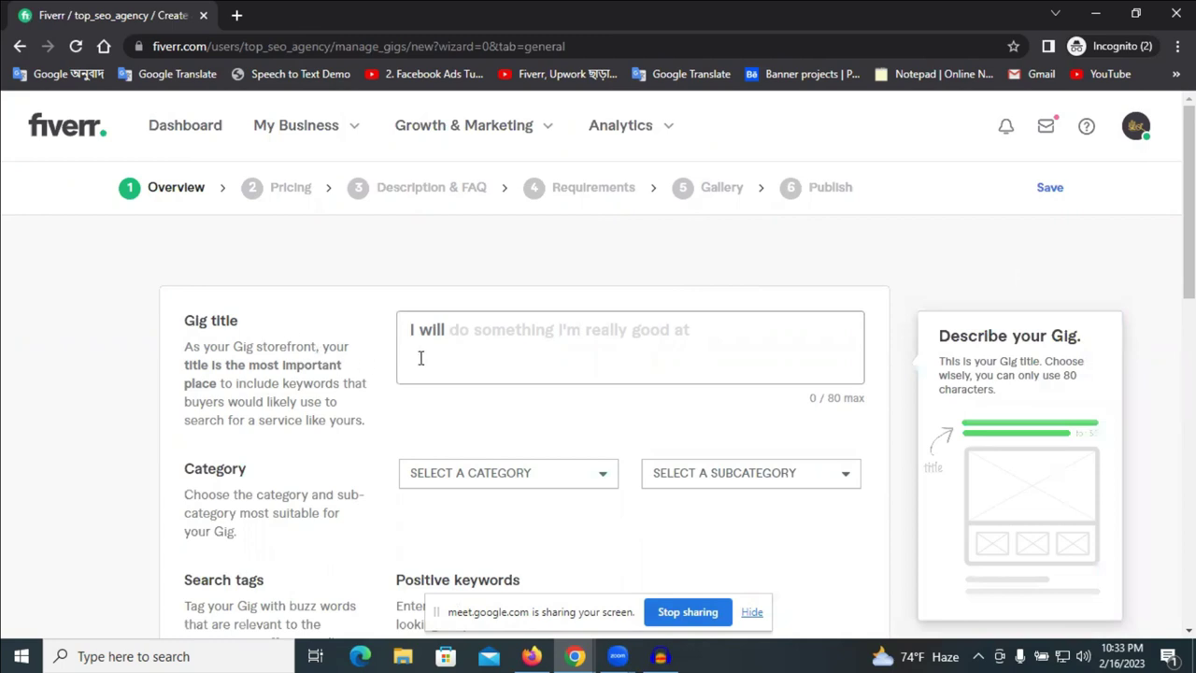
scroll(422, 358, down, 2)
scroll(422, 358, up, 2)
click(154, 317)
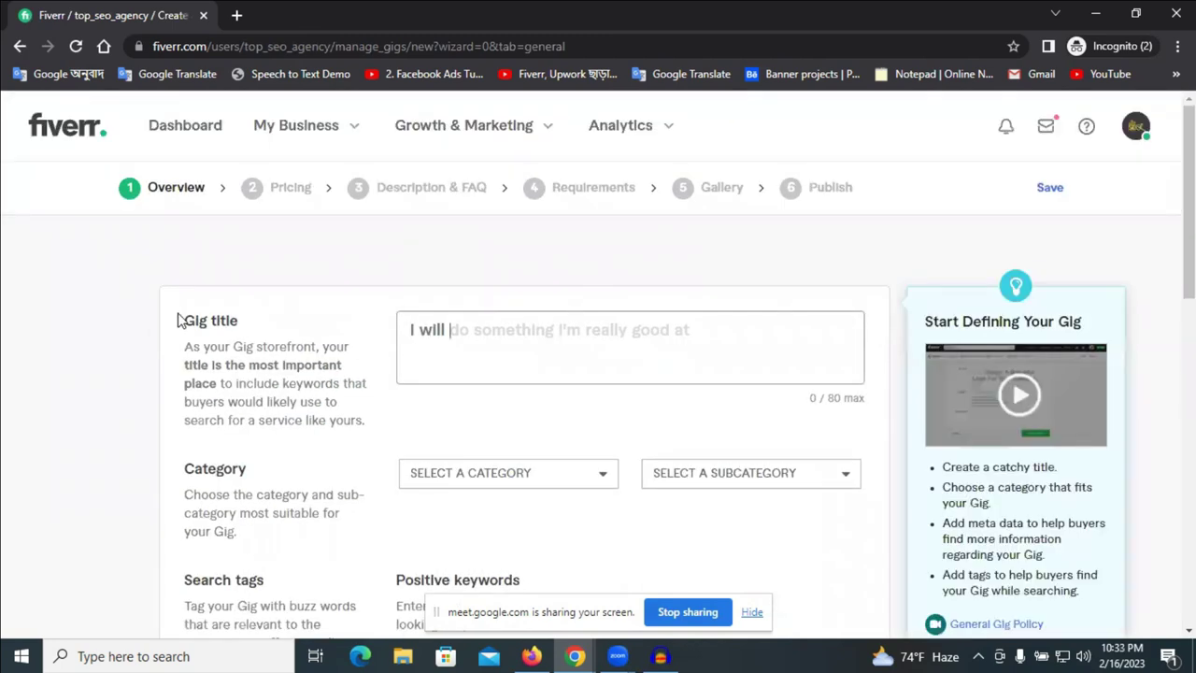
triple_click(192, 321)
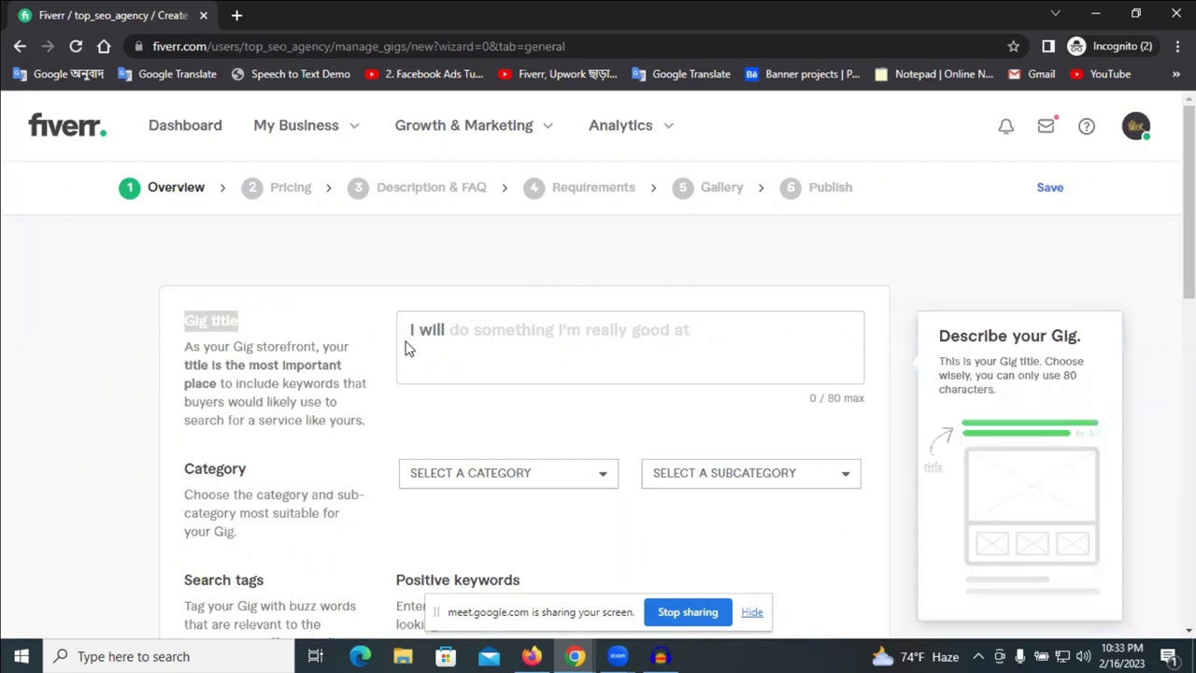
scroll(317, 417, down, 1)
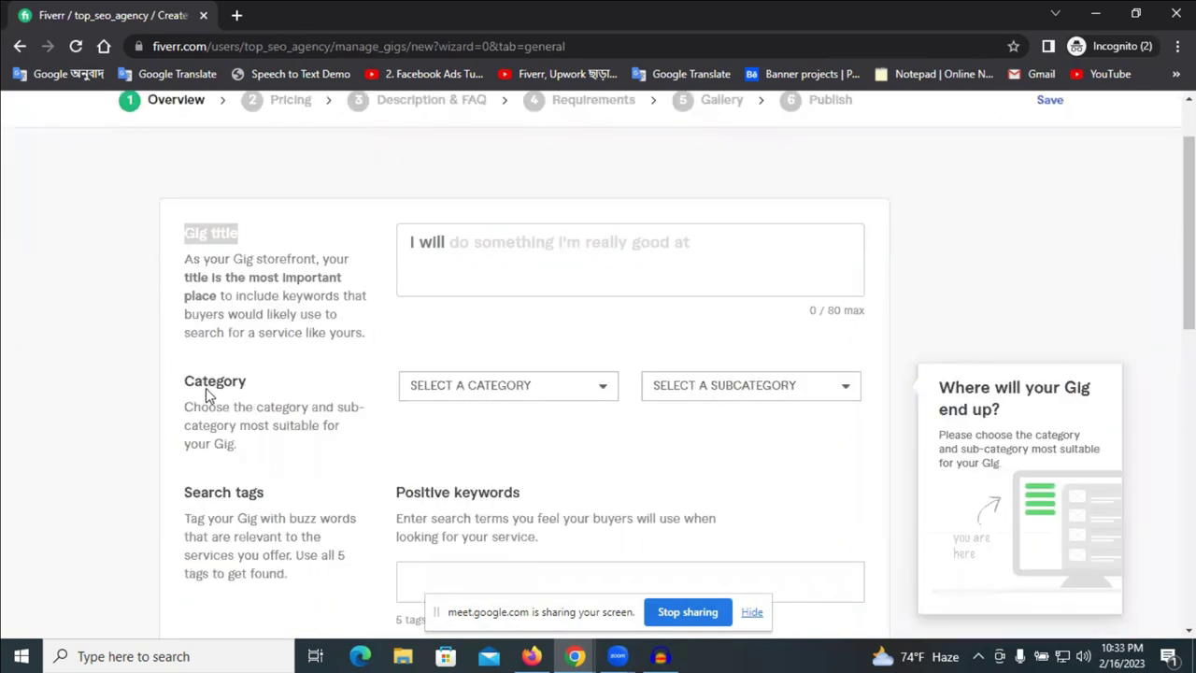
drag(207, 383, 385, 393)
scroll(284, 470, down, 1)
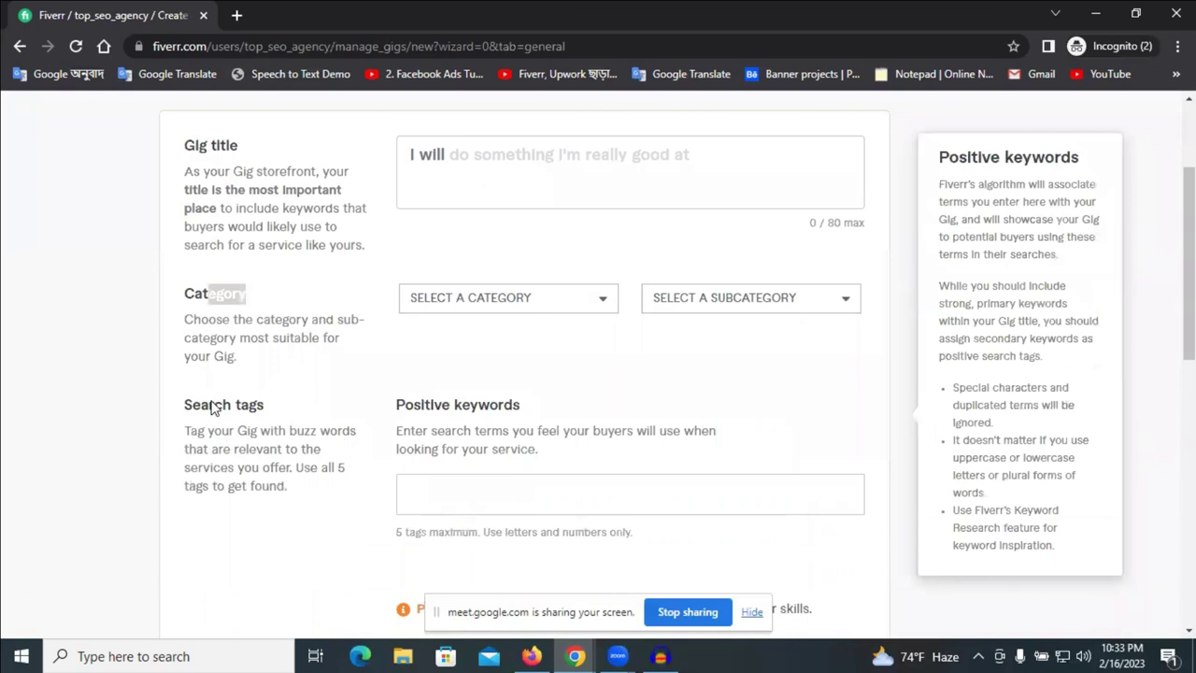
scroll(454, 404, up, 2)
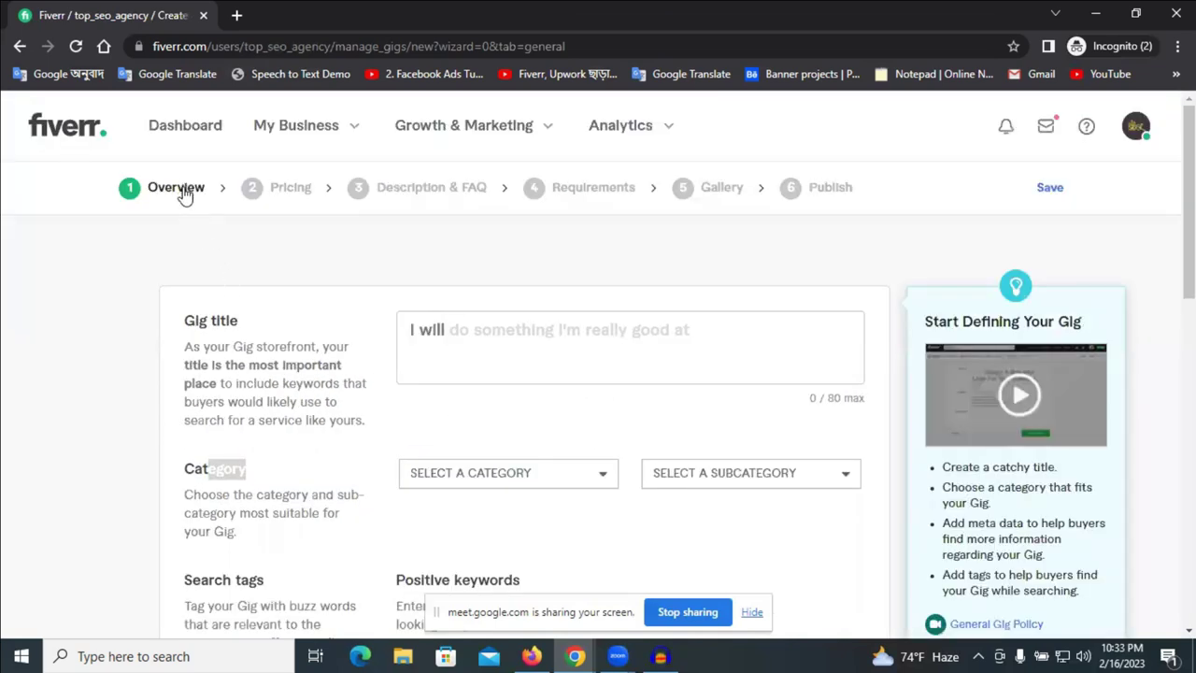
- In a new tab, load fiverr.com and search 'setup youtube channel' (12,332 services)
click(238, 16)
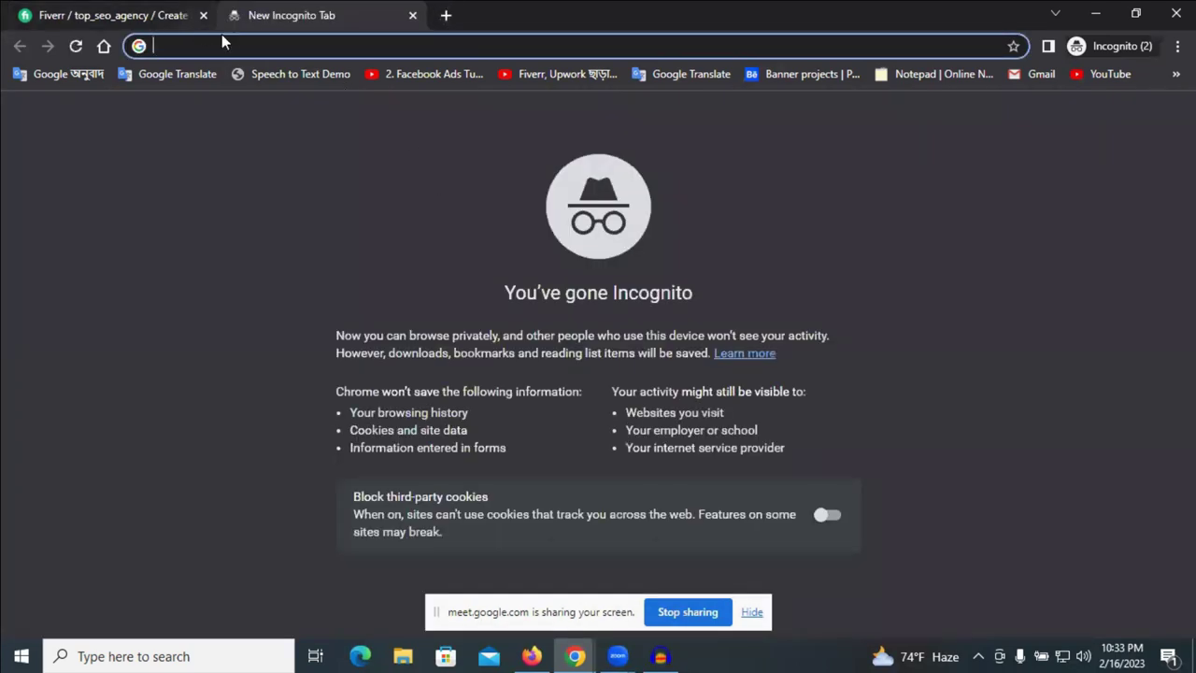
text(fi)
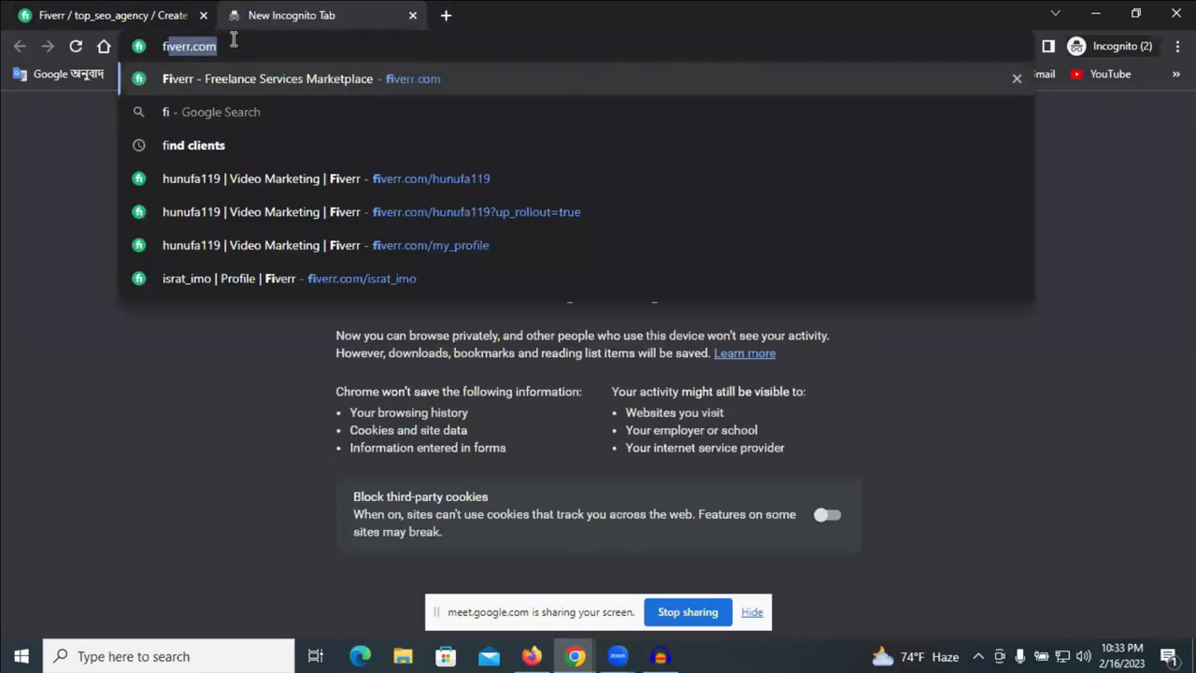
key(Return)
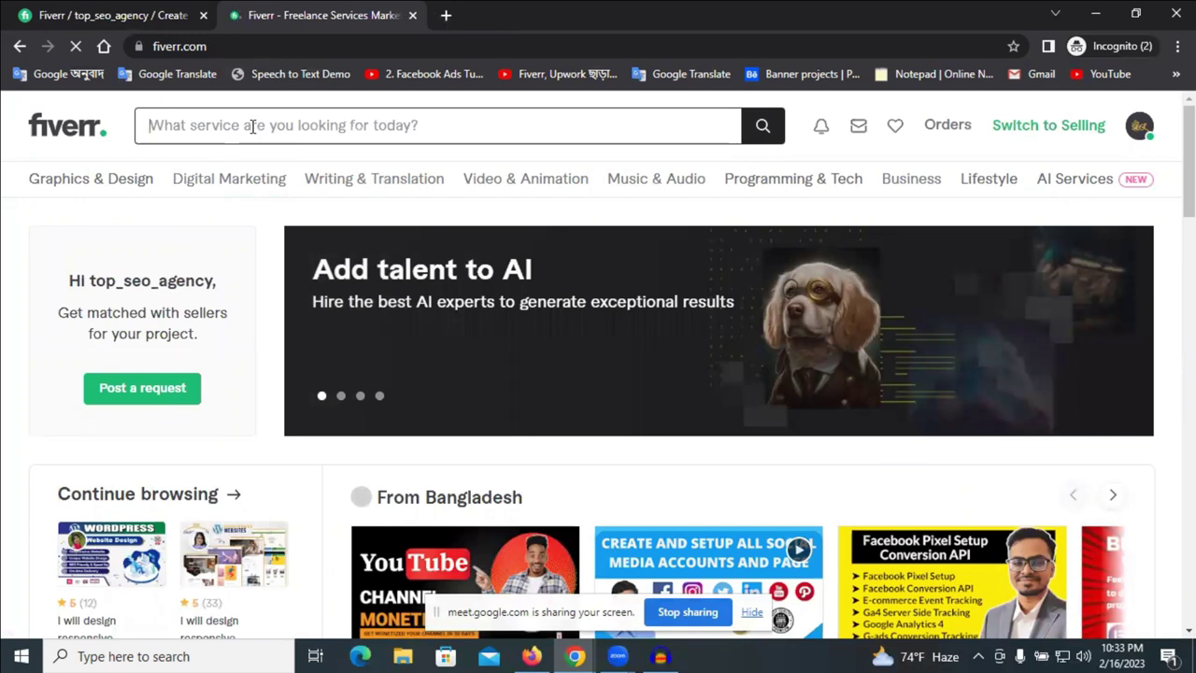
text(setup)
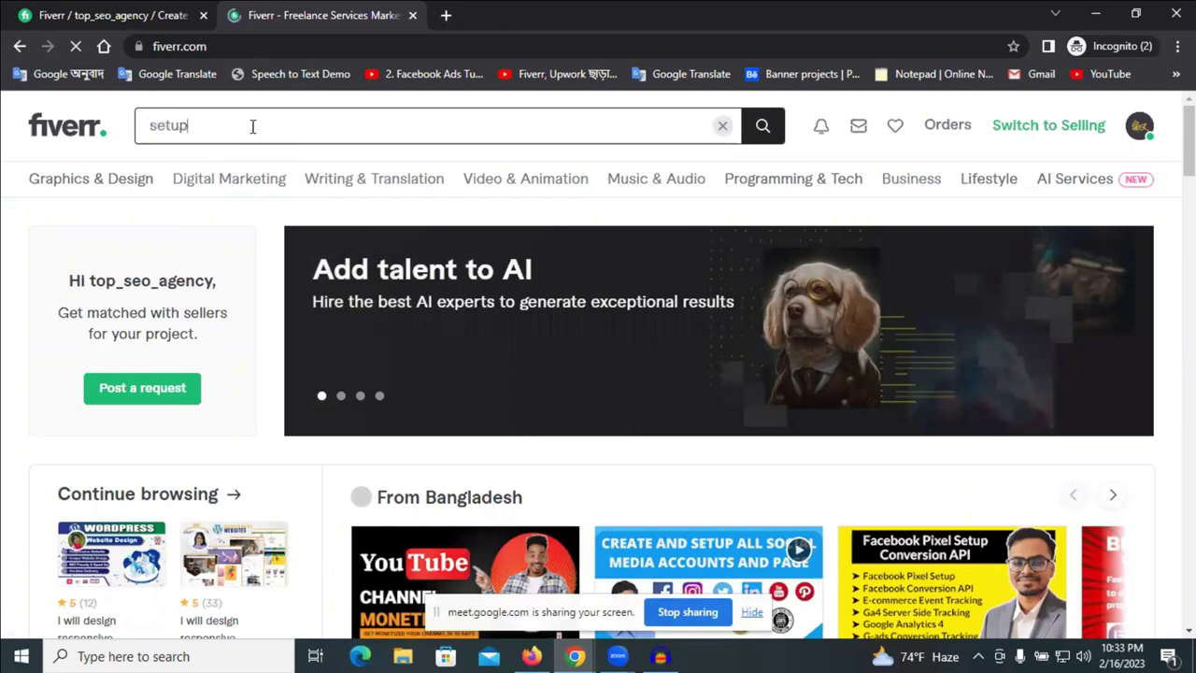
text( y)
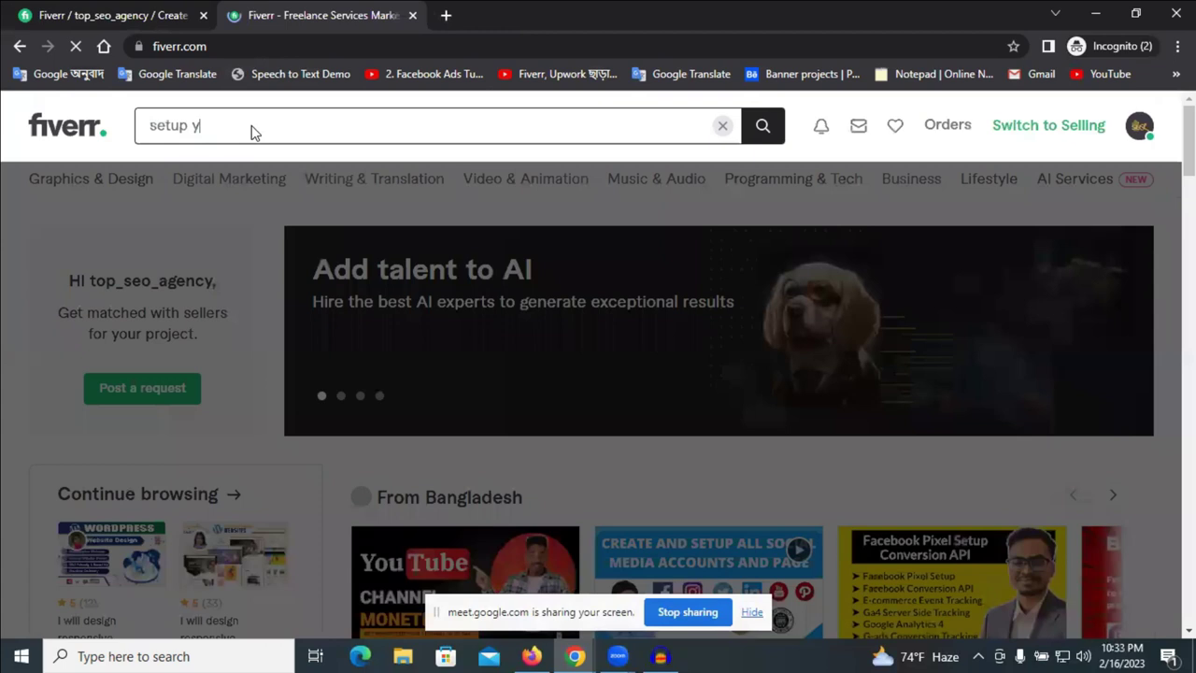
text(outu)
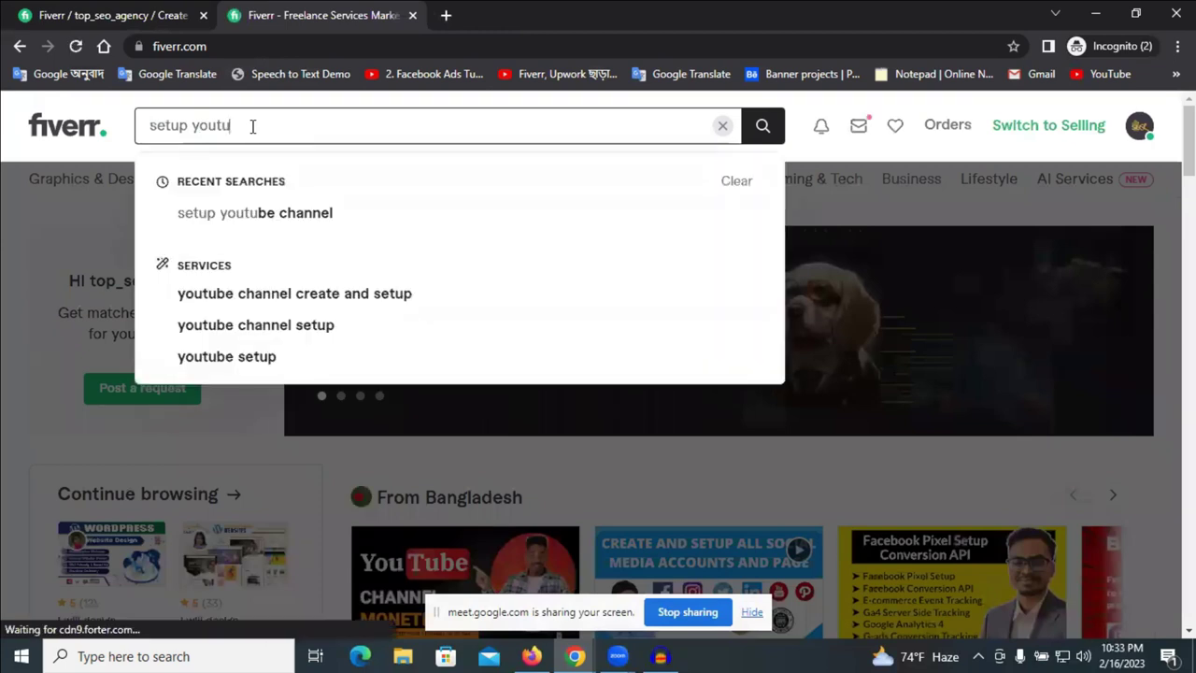
text(be)
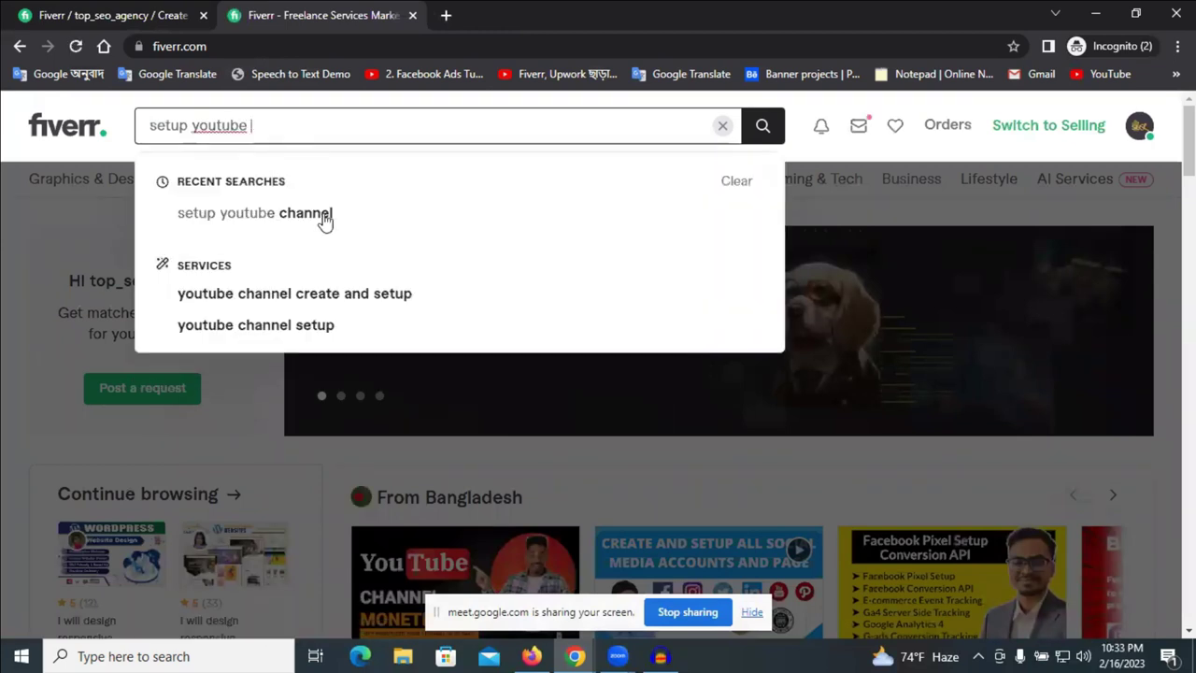
click(326, 217)
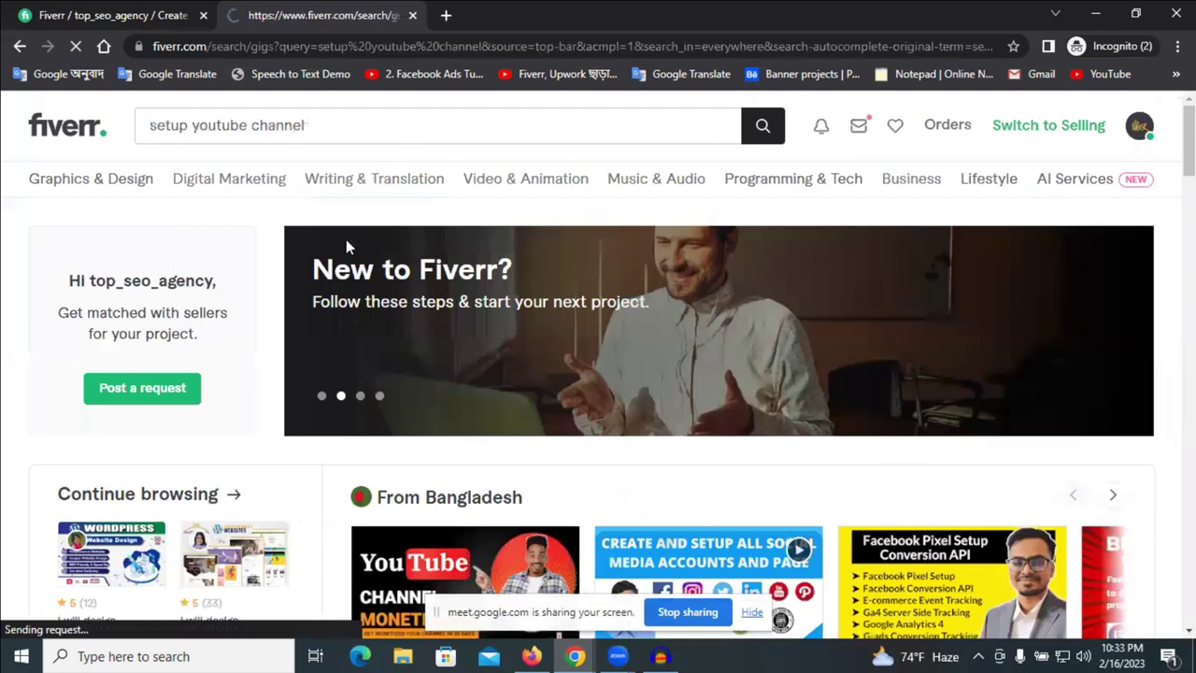
scroll(654, 317, down, 2)
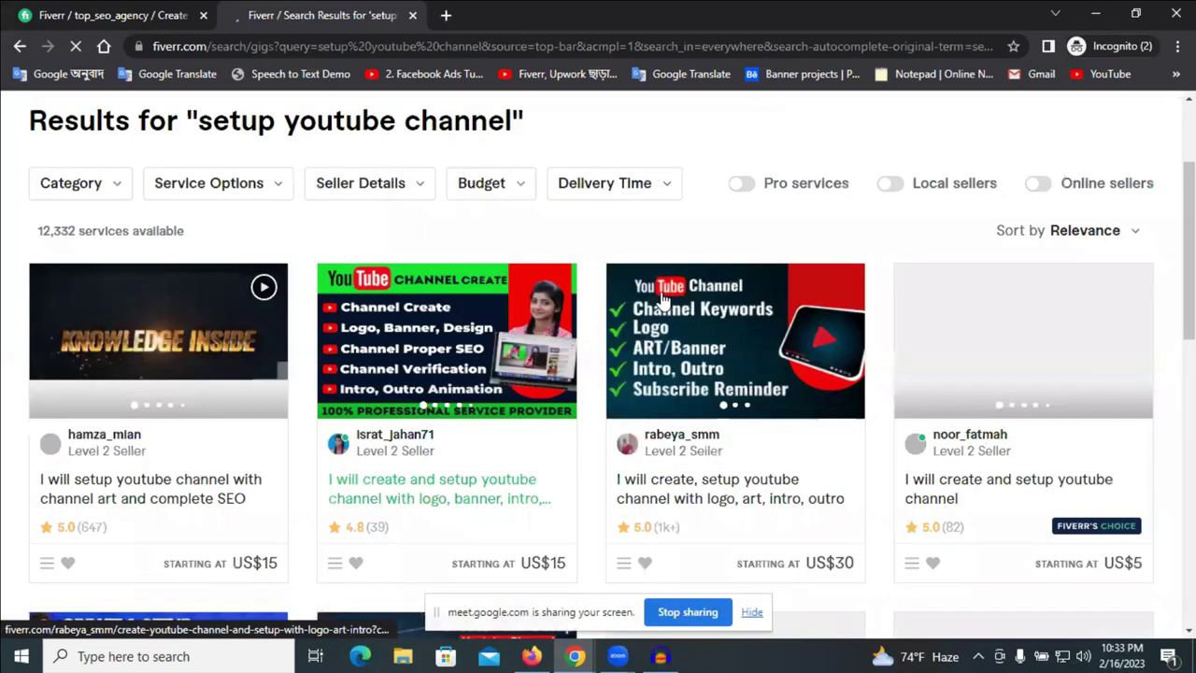
scroll(720, 346, down, 2)
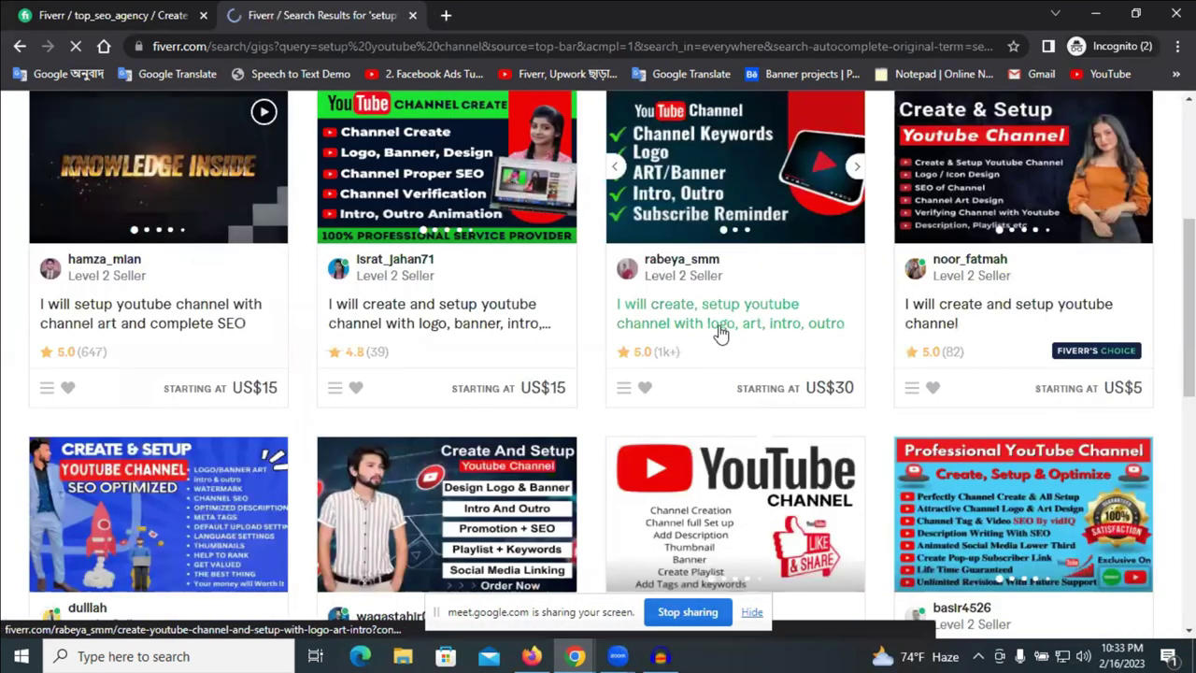
- Open the US$30 'setup youtube channel with logo, art, intro, outro' gig and select its title
click(694, 334)
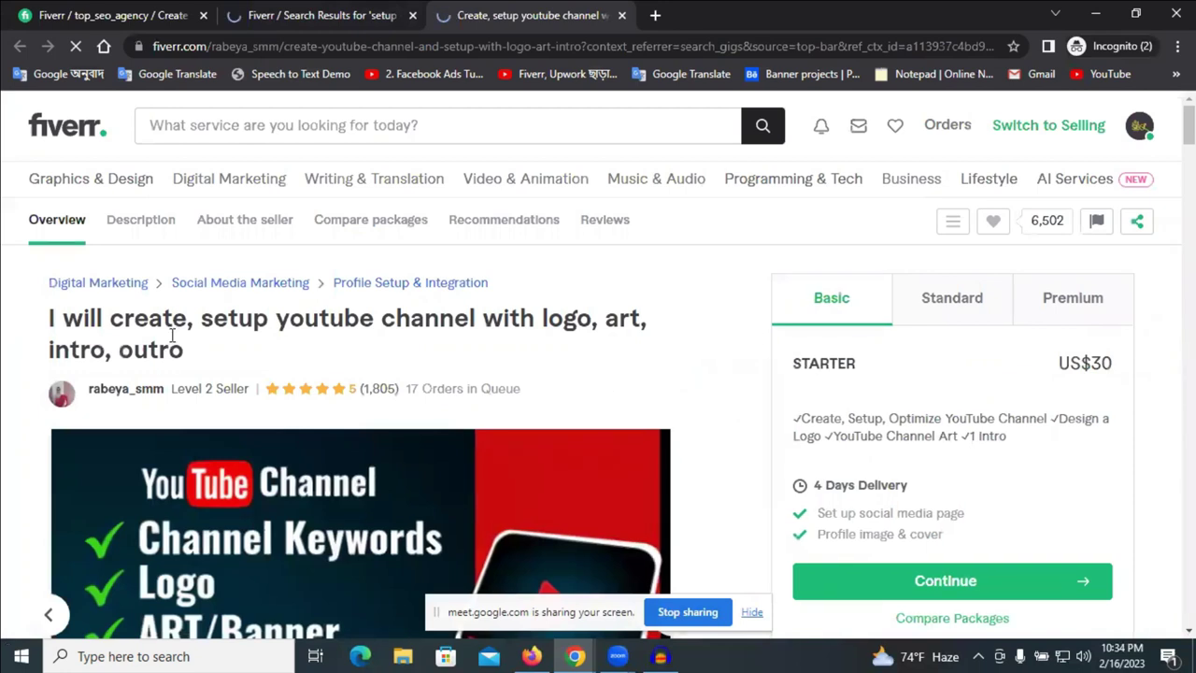
scroll(93, 242, down, 1)
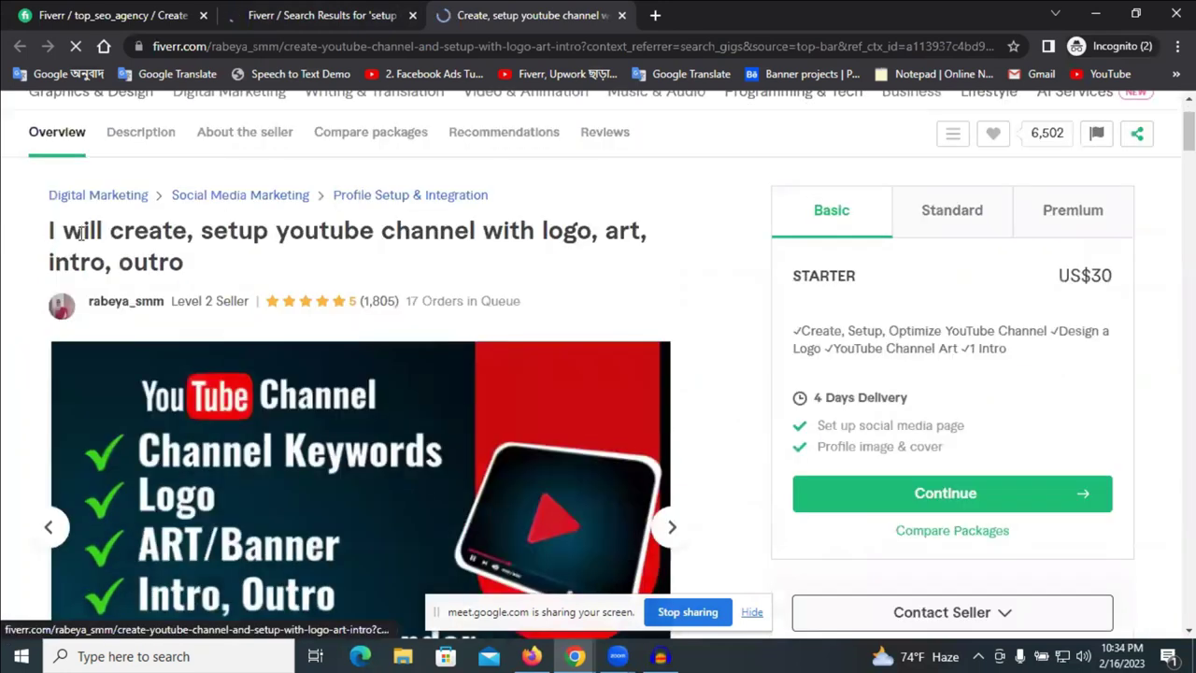
drag(226, 243, 190, 270)
- Switch between the competitor gig and the new gig's form, ending on the empty Overview
click(315, 13)
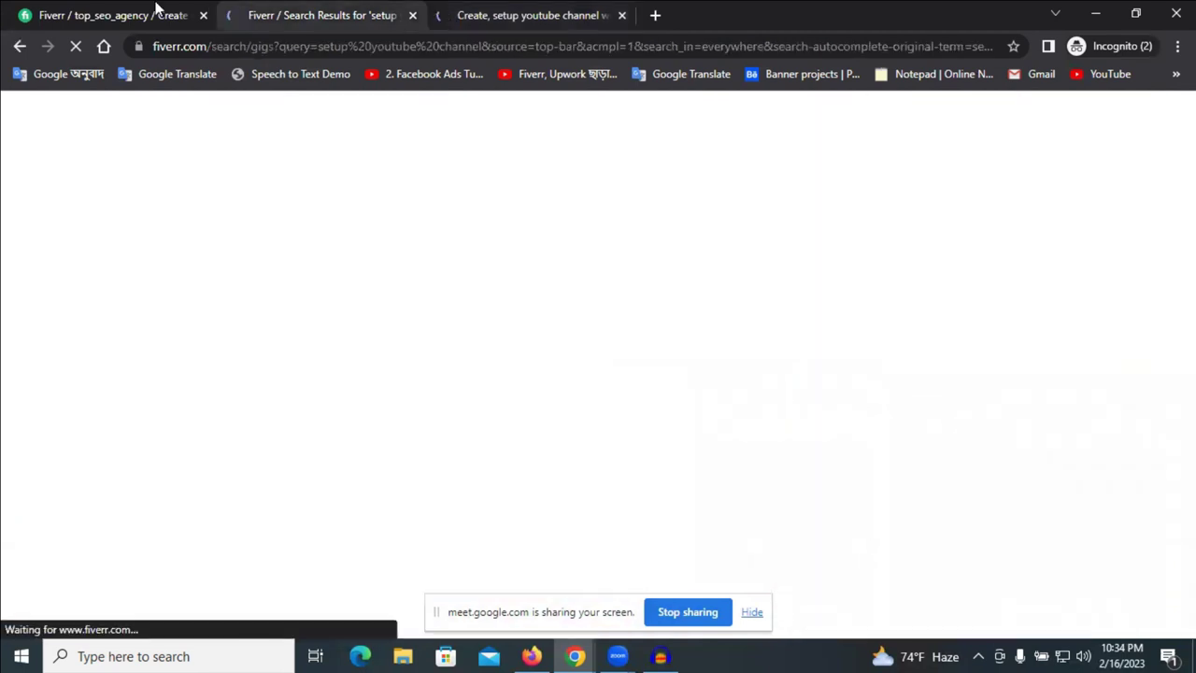
key(ctrl+shift+Tab)
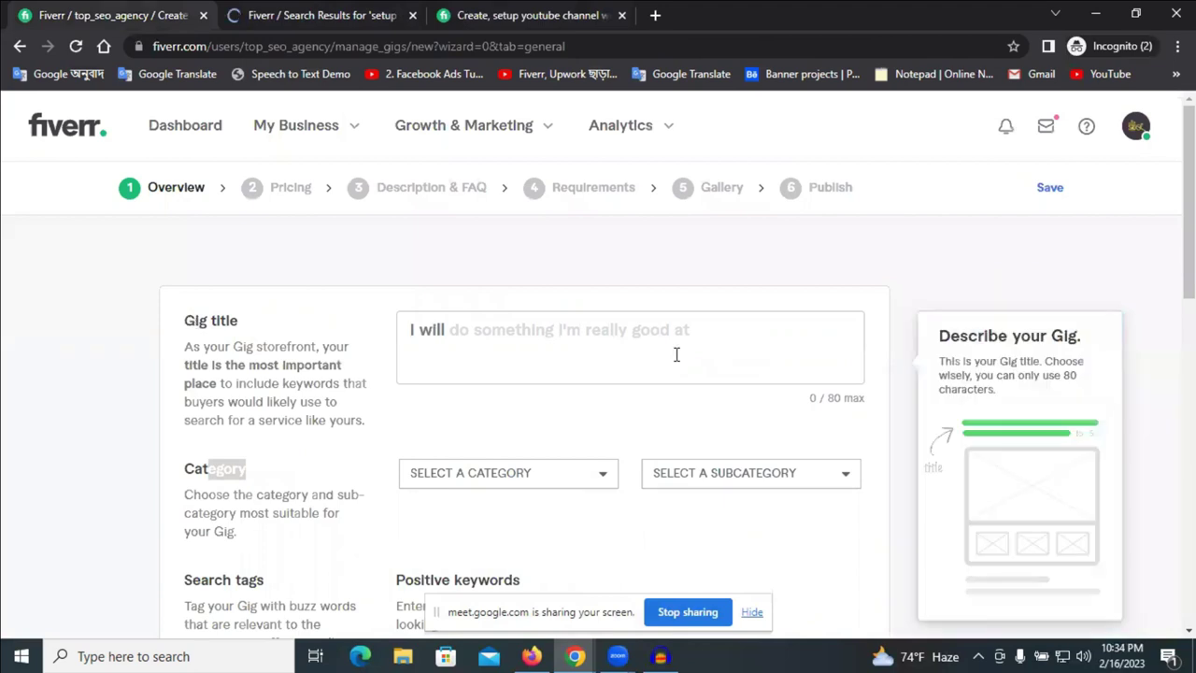
click(587, 337)
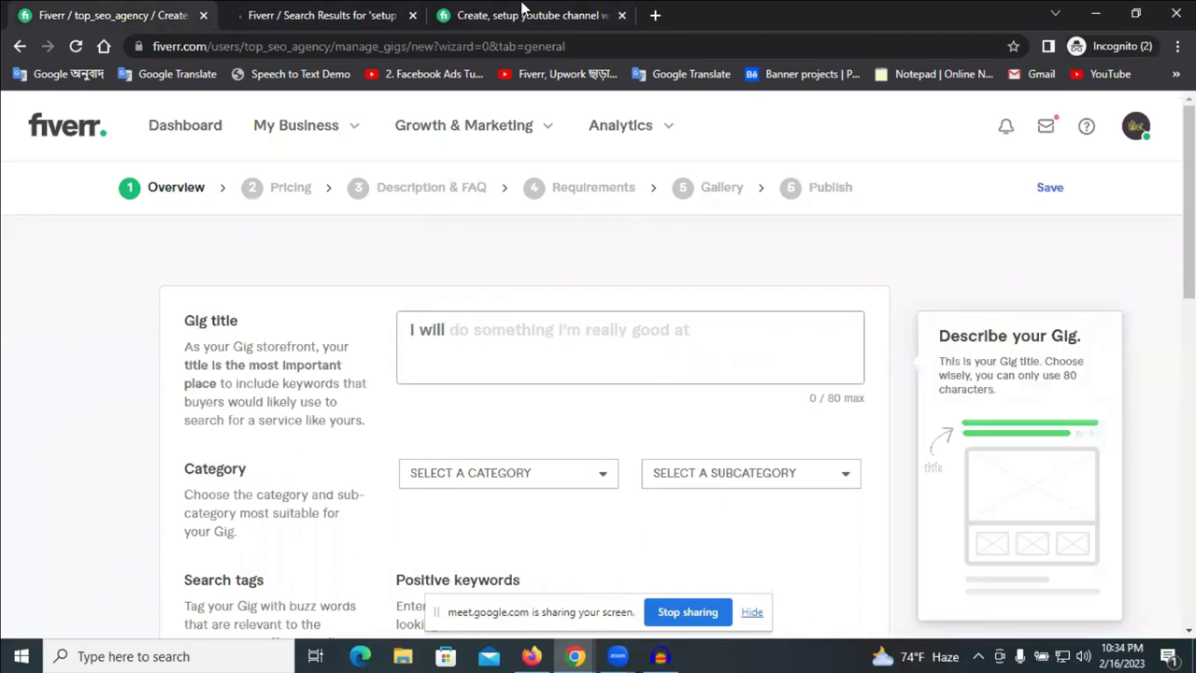
key(ctrl+shift+Tab)
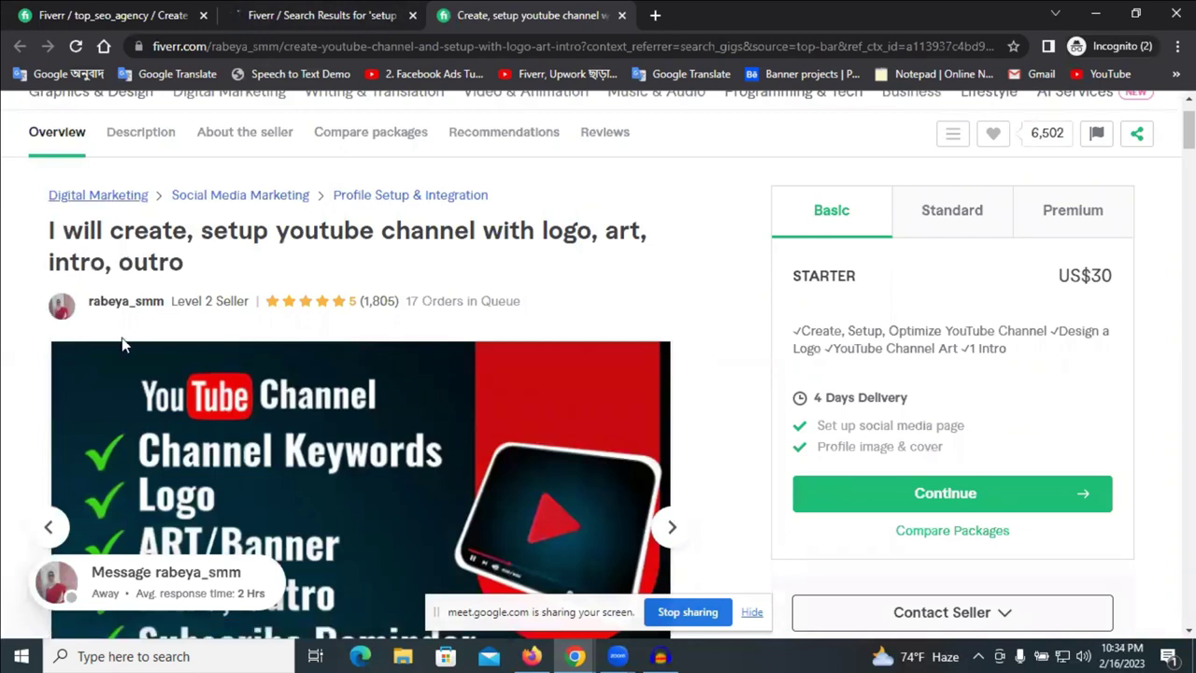
scroll(95, 293, up, 1)
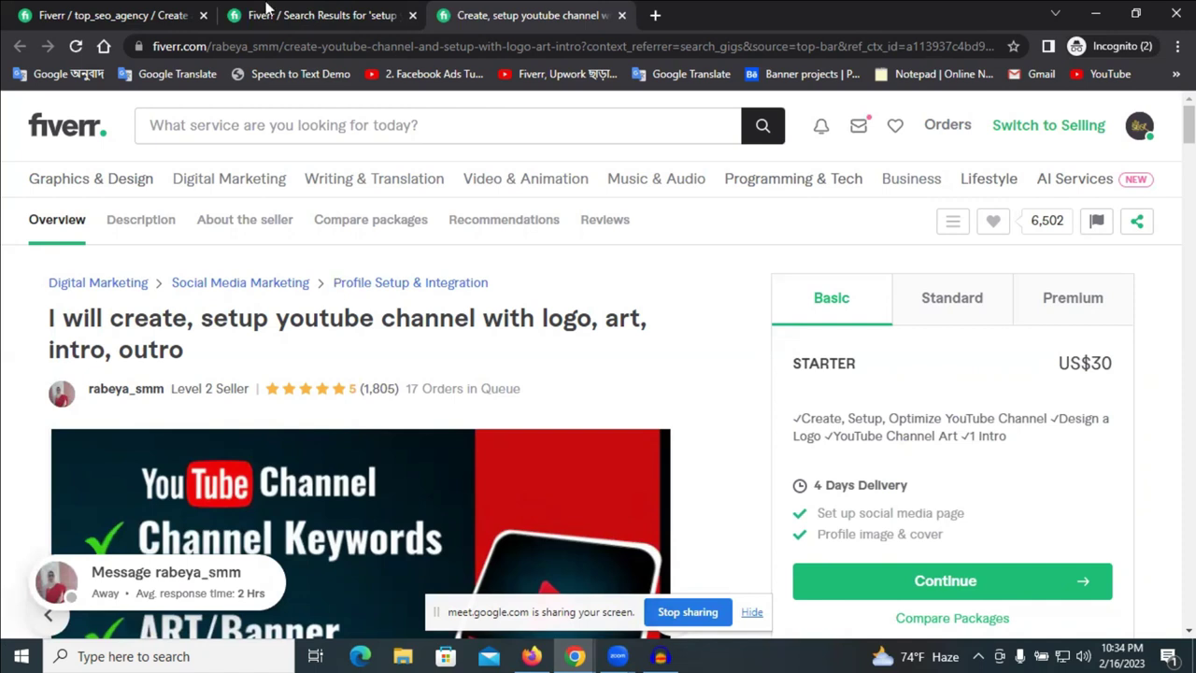
click(181, 8)
scroll(200, 411, down, 1)
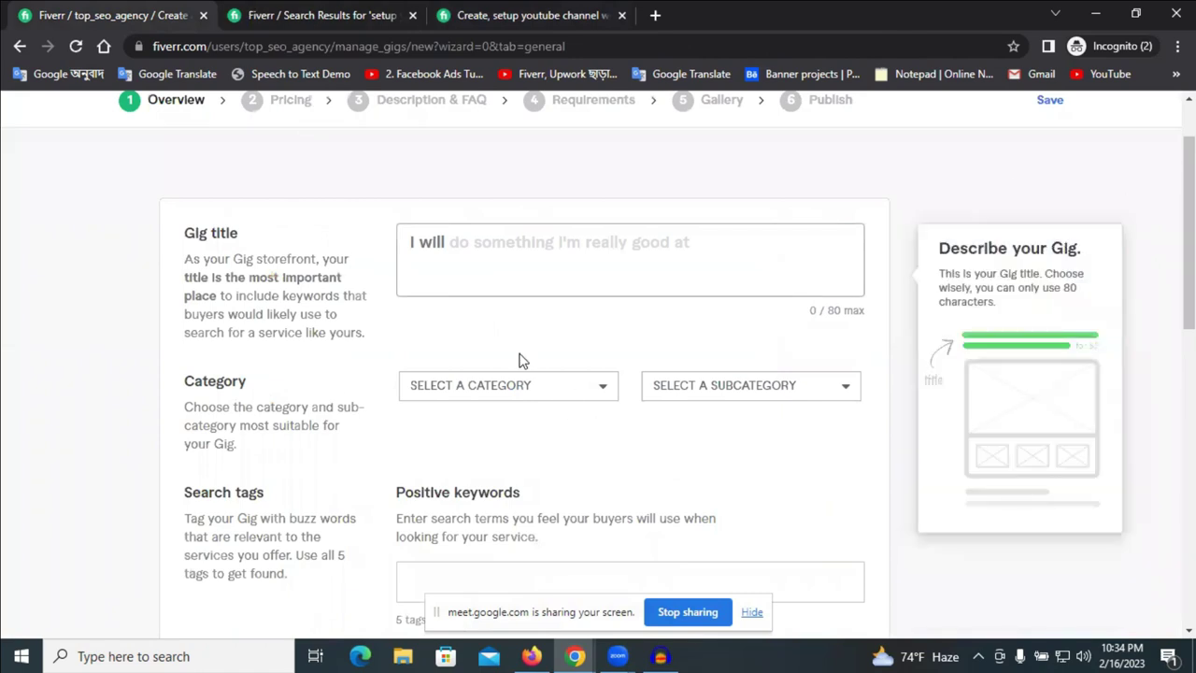
scroll(509, 360, down, 1)
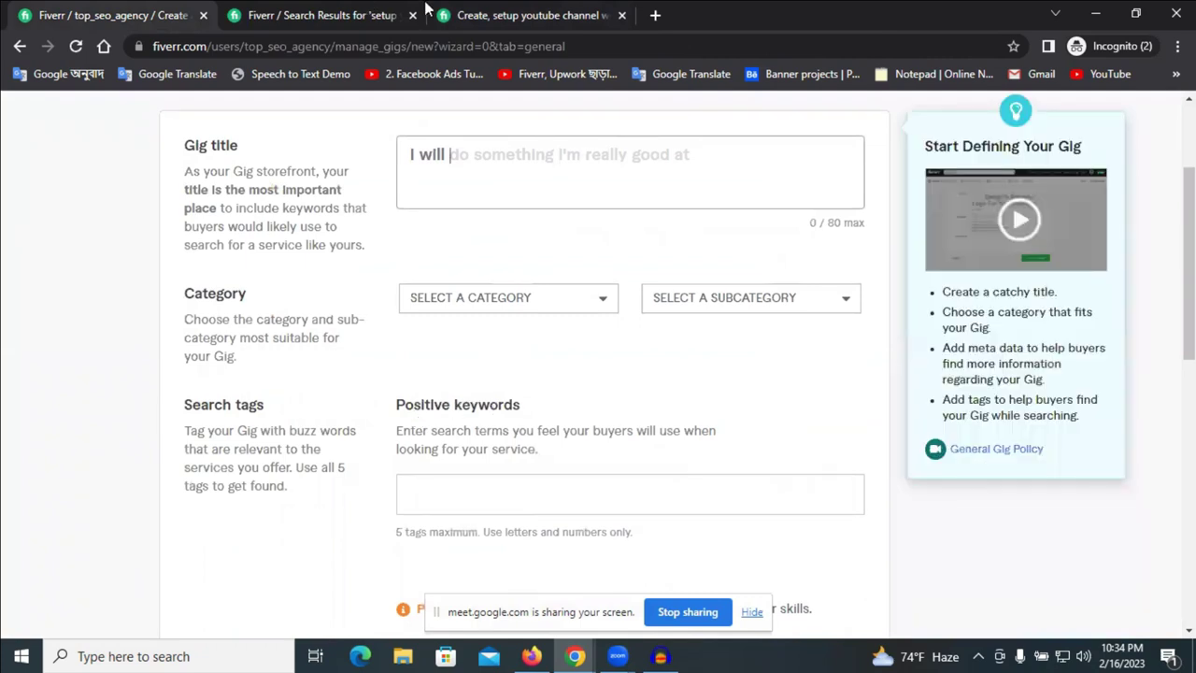
click(462, 11)
scroll(410, 379, down, 5)
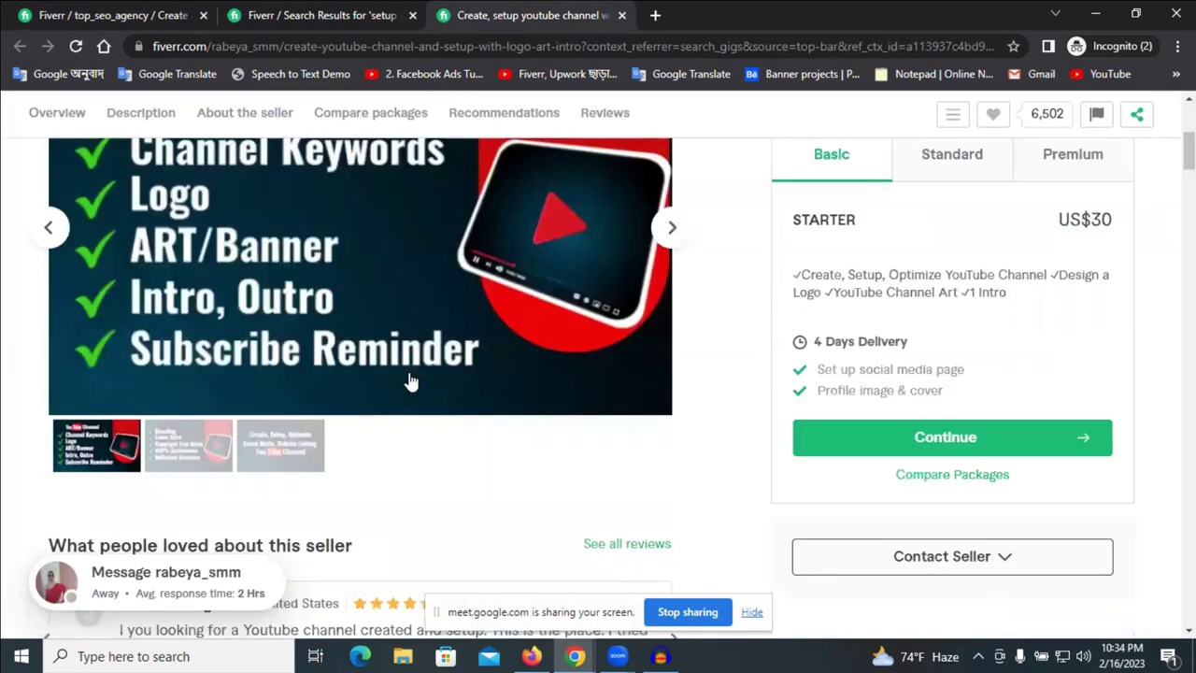
scroll(409, 378, down, 5)
scroll(409, 379, down, 5)
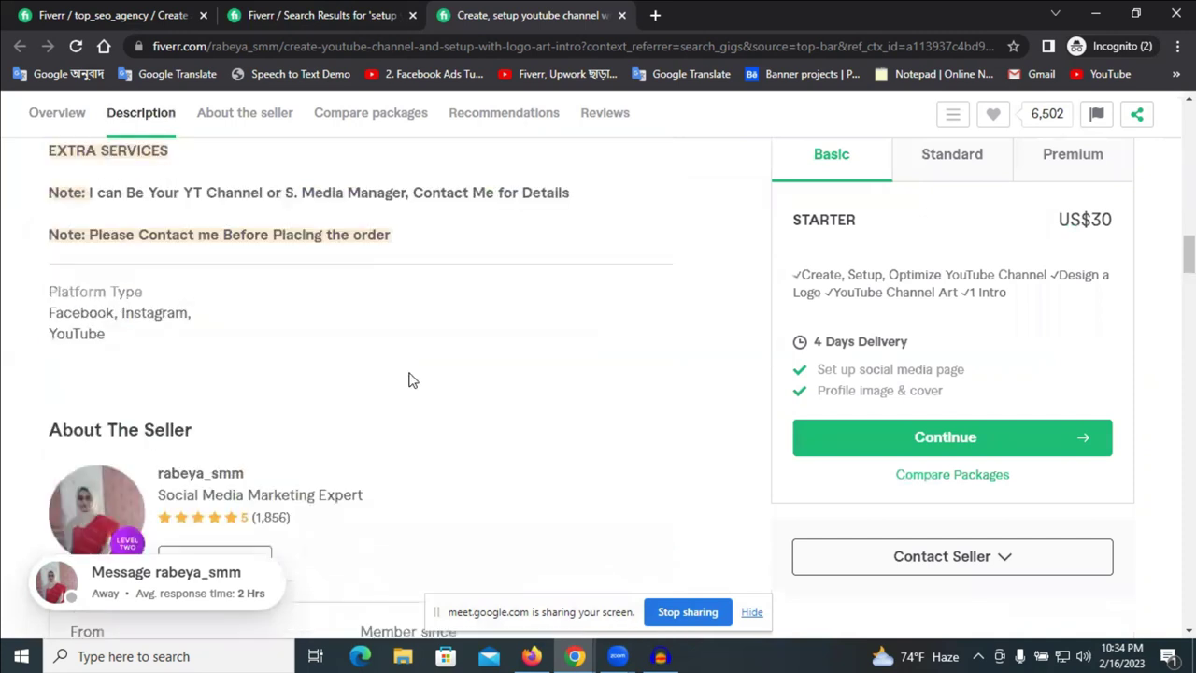
scroll(409, 378, down, 5)
scroll(409, 378, down, 5)
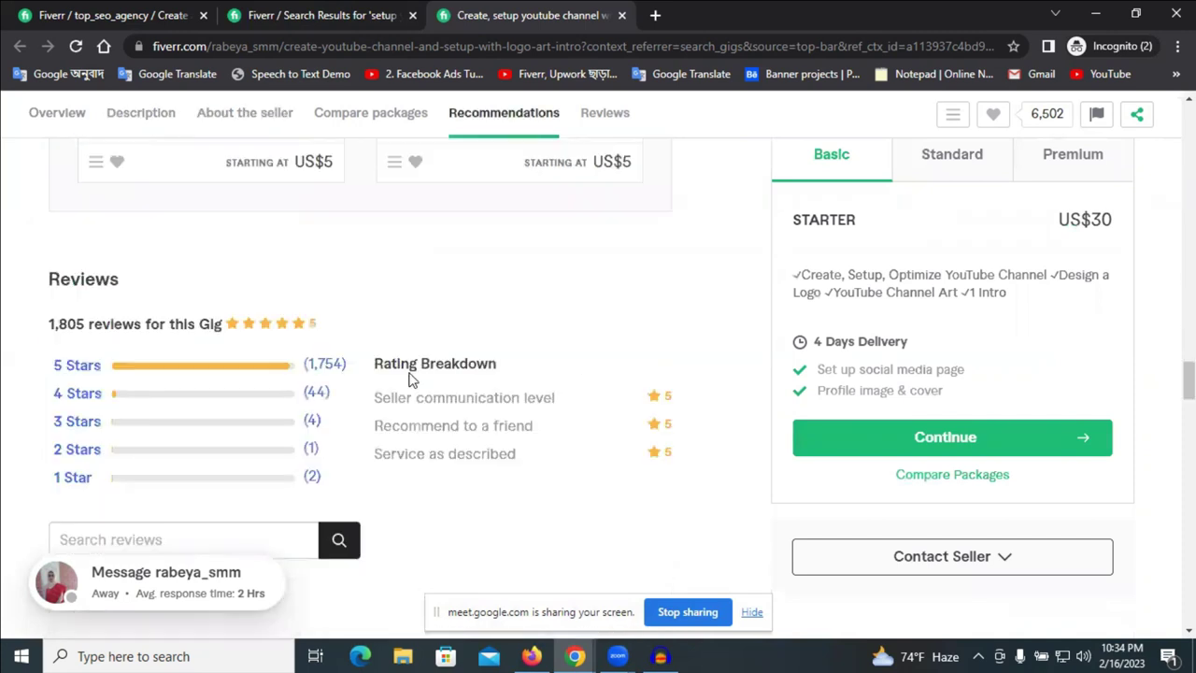
scroll(411, 378, down, 5)
scroll(411, 378, down, 10)
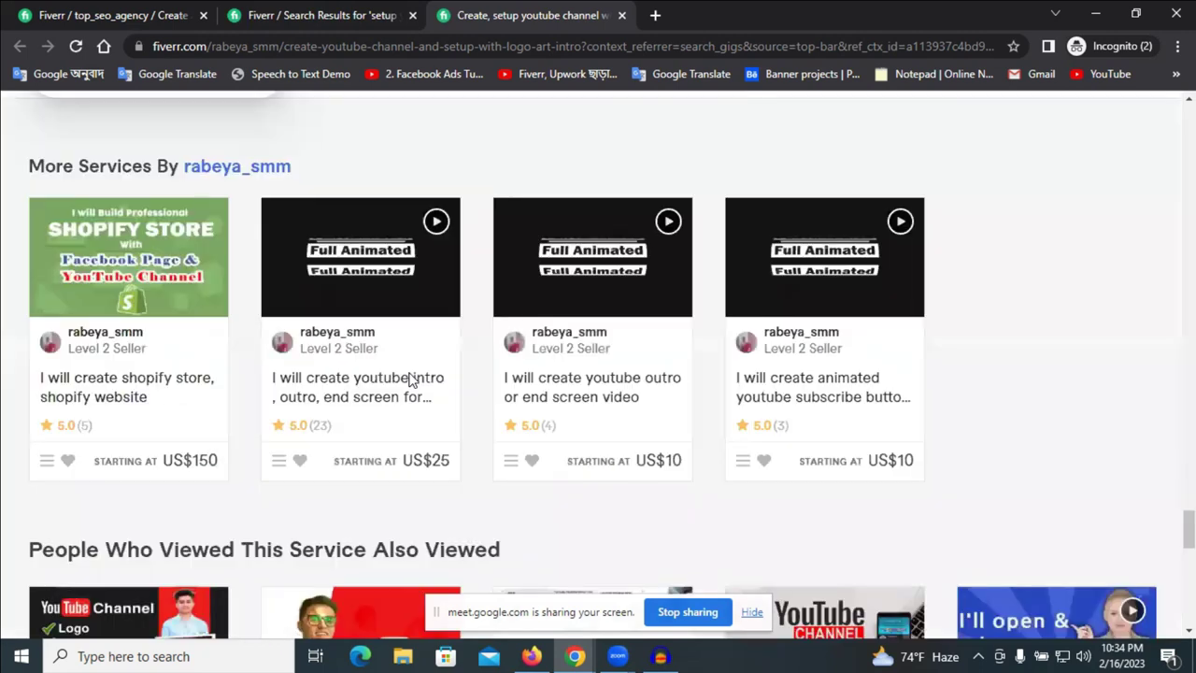
scroll(411, 378, up, 4)
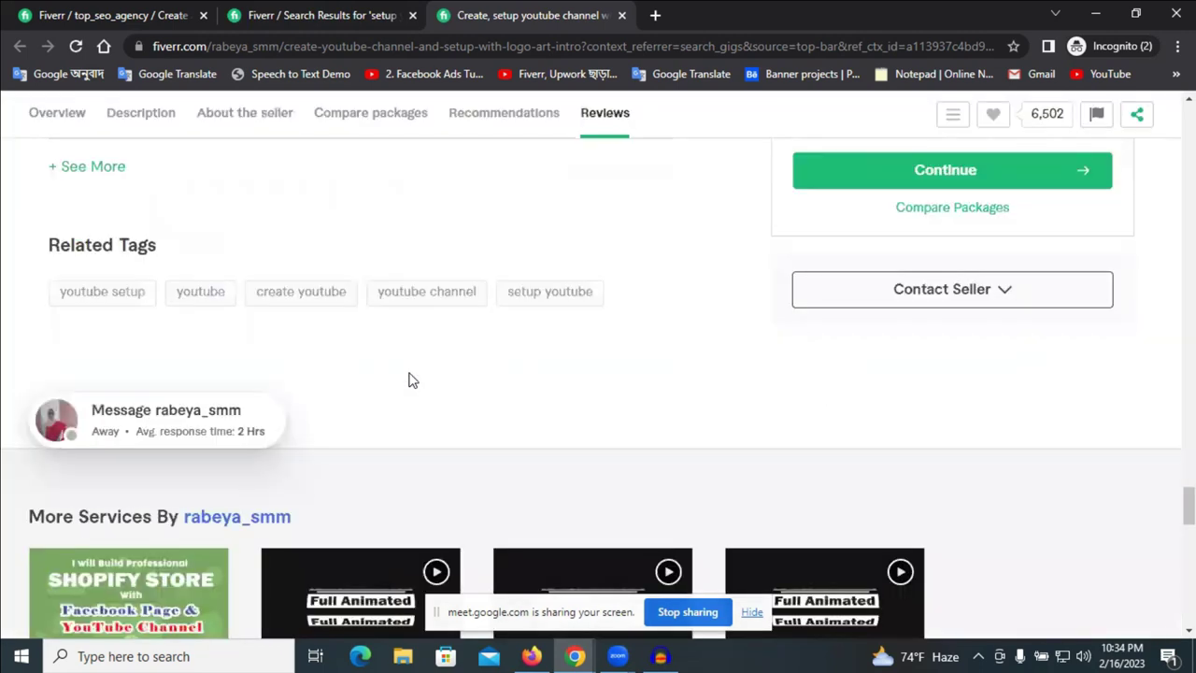
double_click(42, 245)
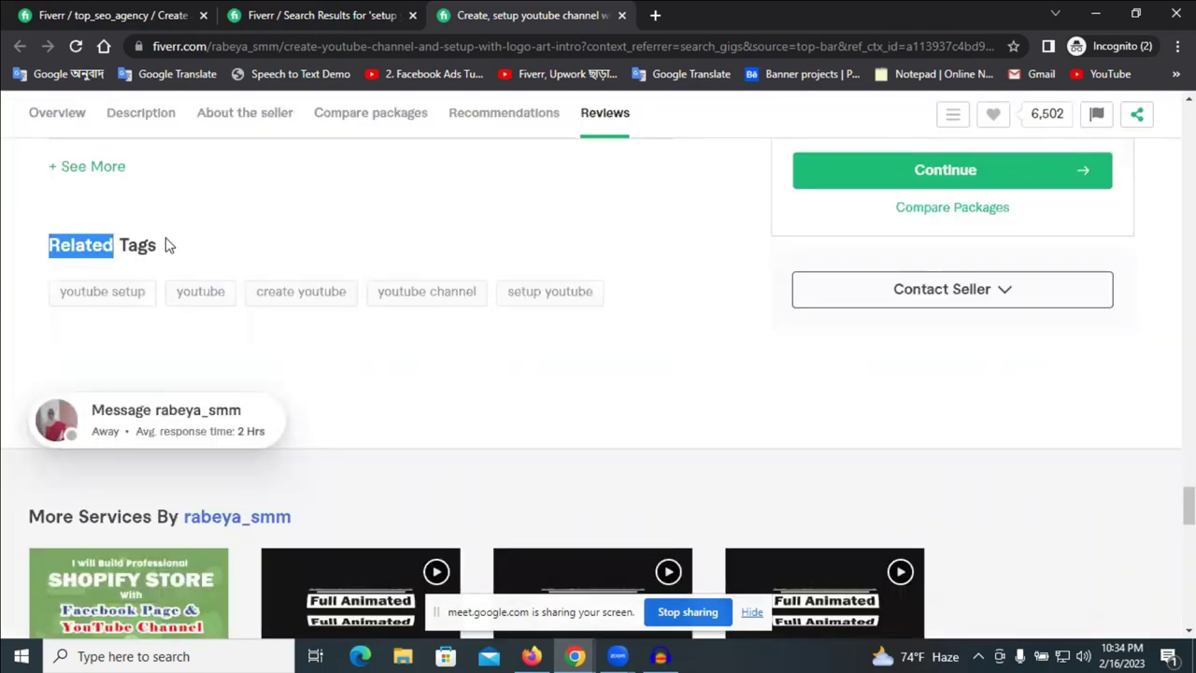
click(80, 312)
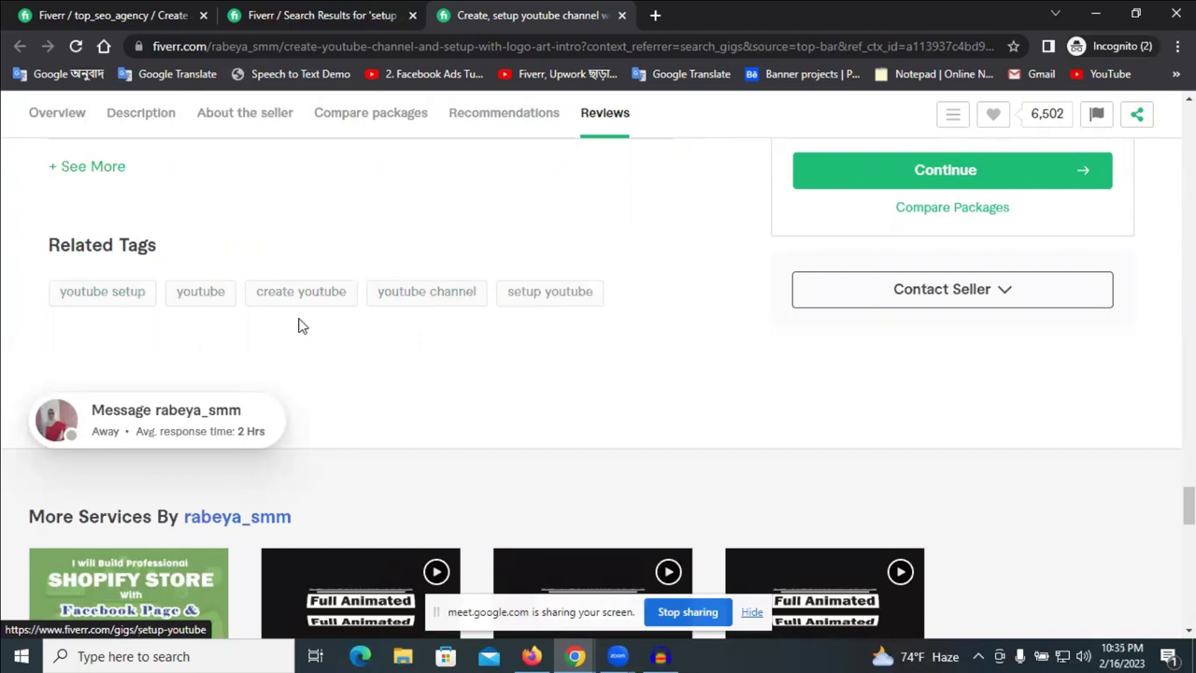
scroll(198, 304, up, 3)
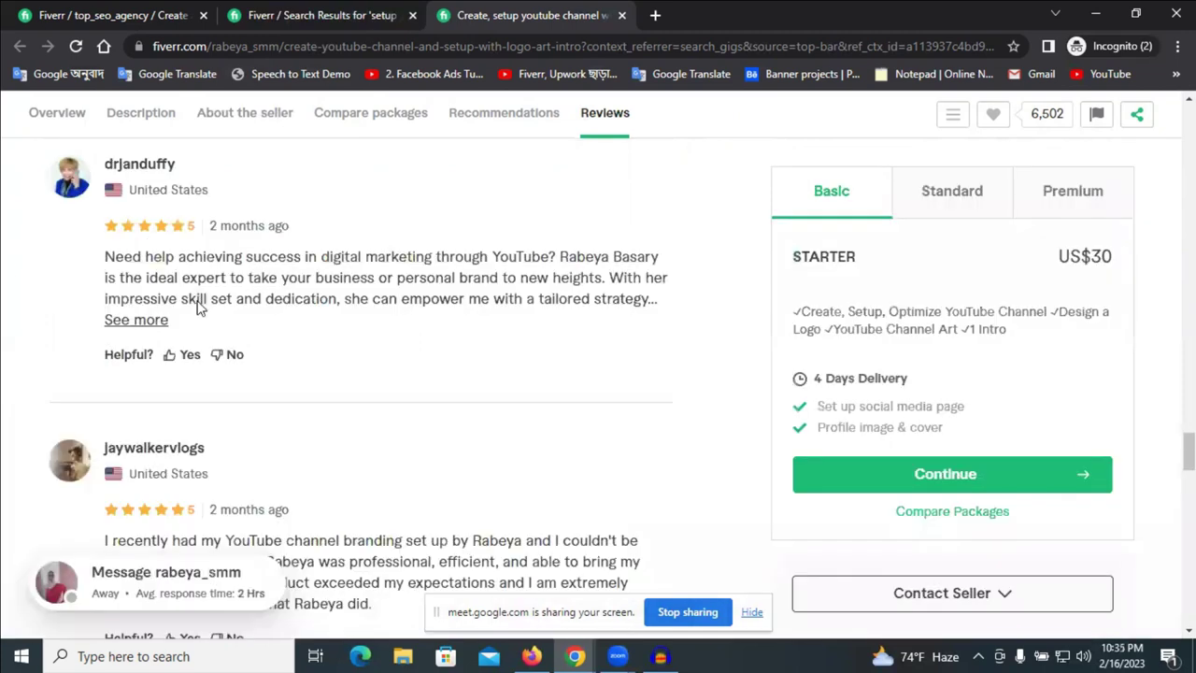
scroll(198, 309, up, 5)
scroll(211, 315, up, 5)
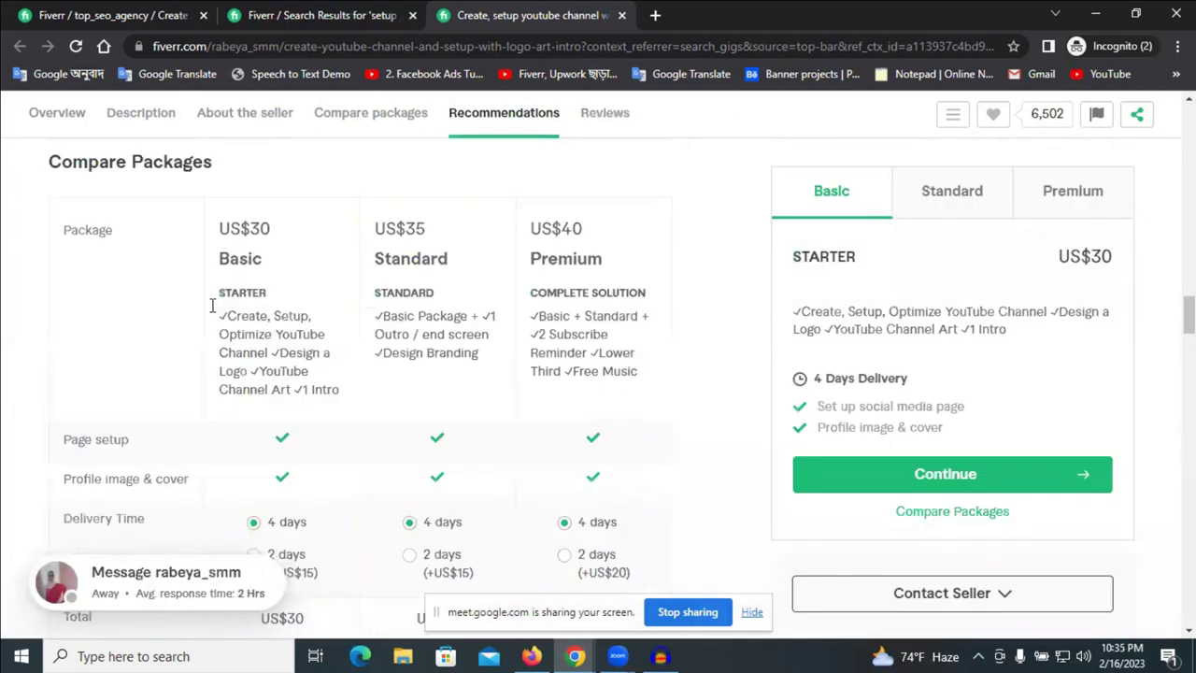
scroll(212, 313, up, 5)
scroll(217, 308, up, 10)
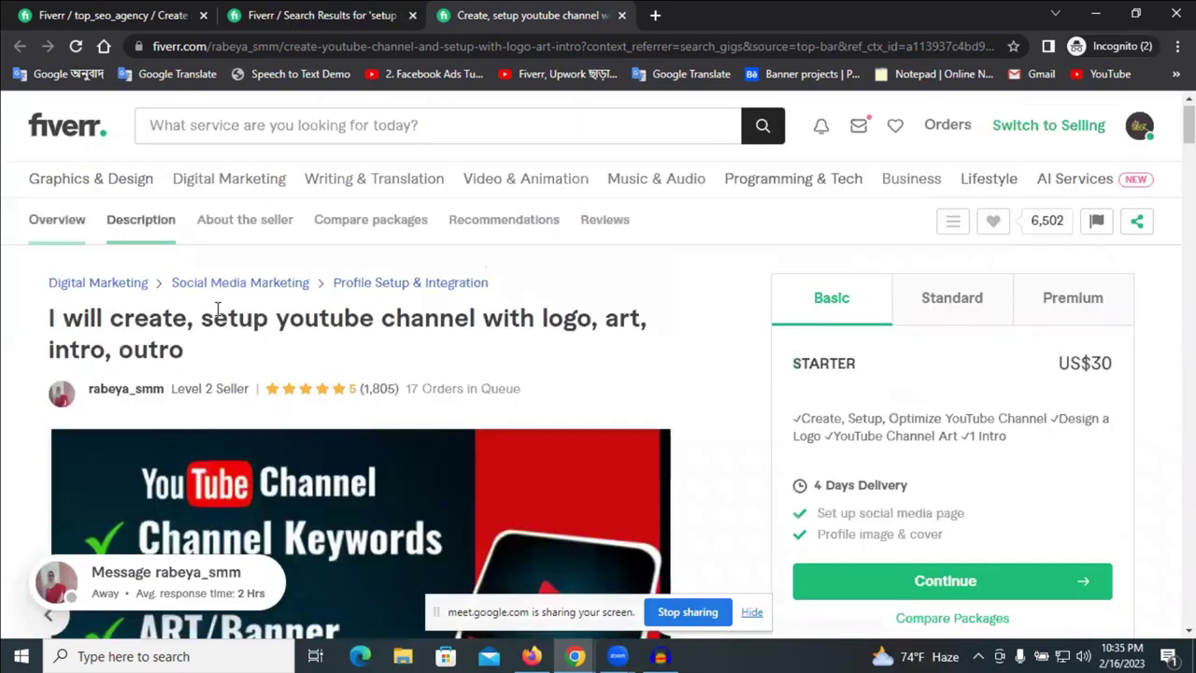
click(82, 9)
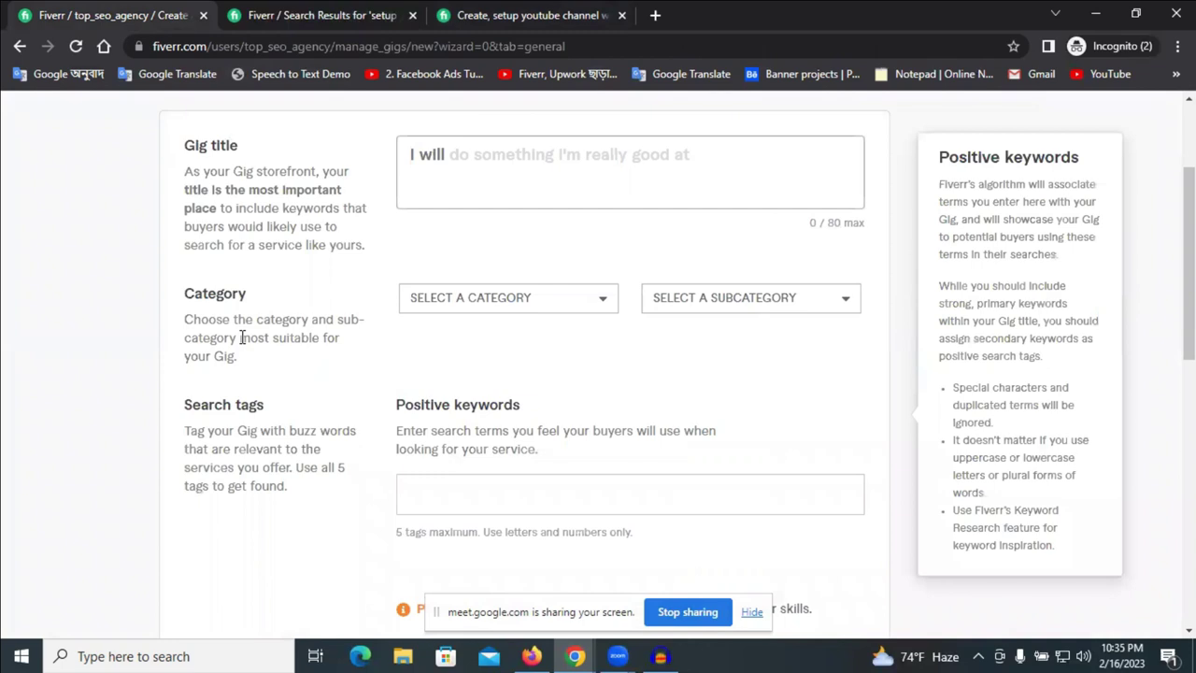
scroll(261, 448, up, 2)
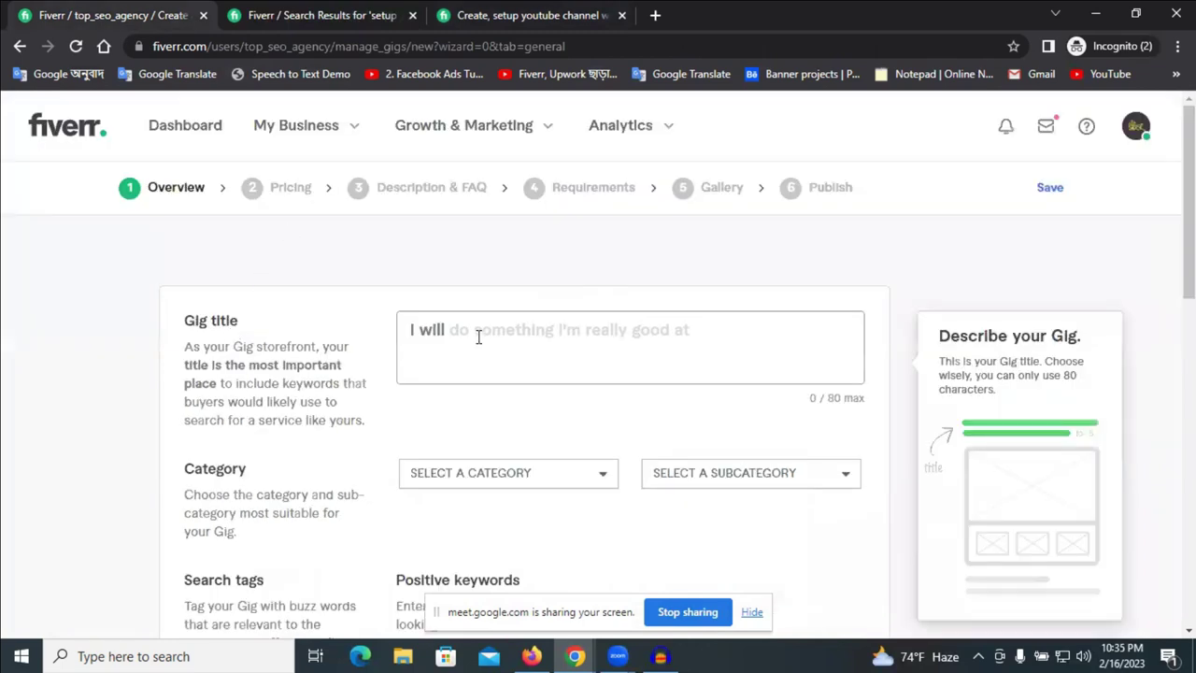
- Open Google Translate in a new tab and enter 'I will create, Setup, optimize youtube channel and work as manager'
key(ctrl+t)
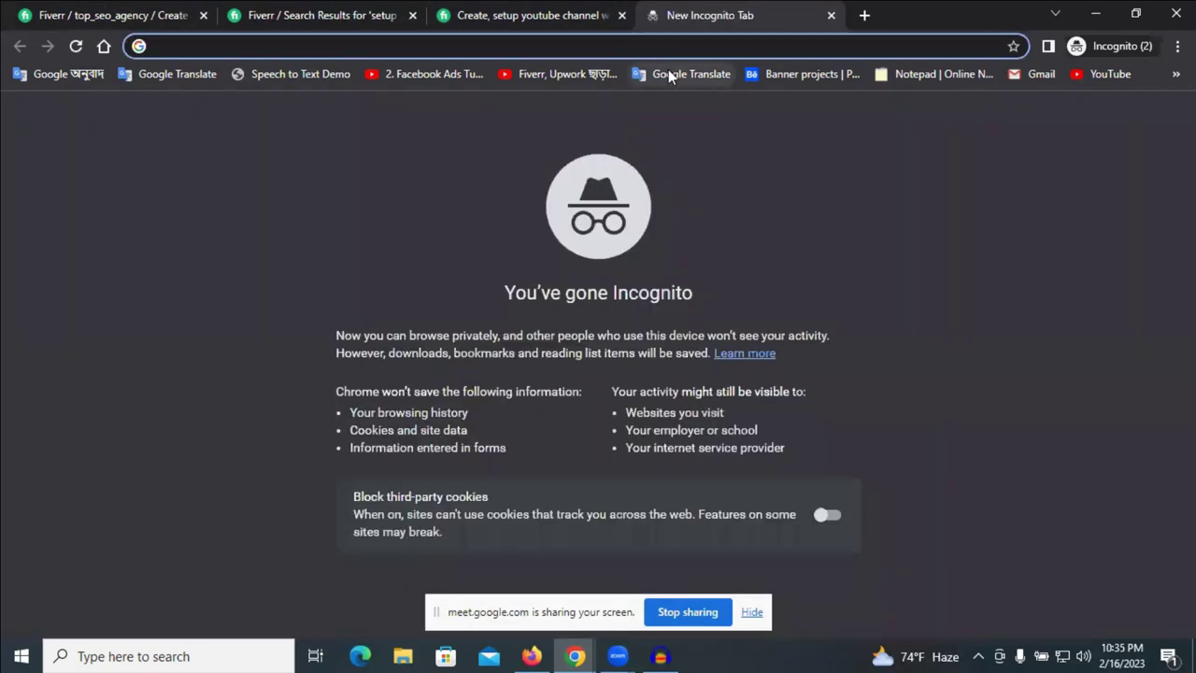
click(667, 73)
key(ctrl+shift+Tab)
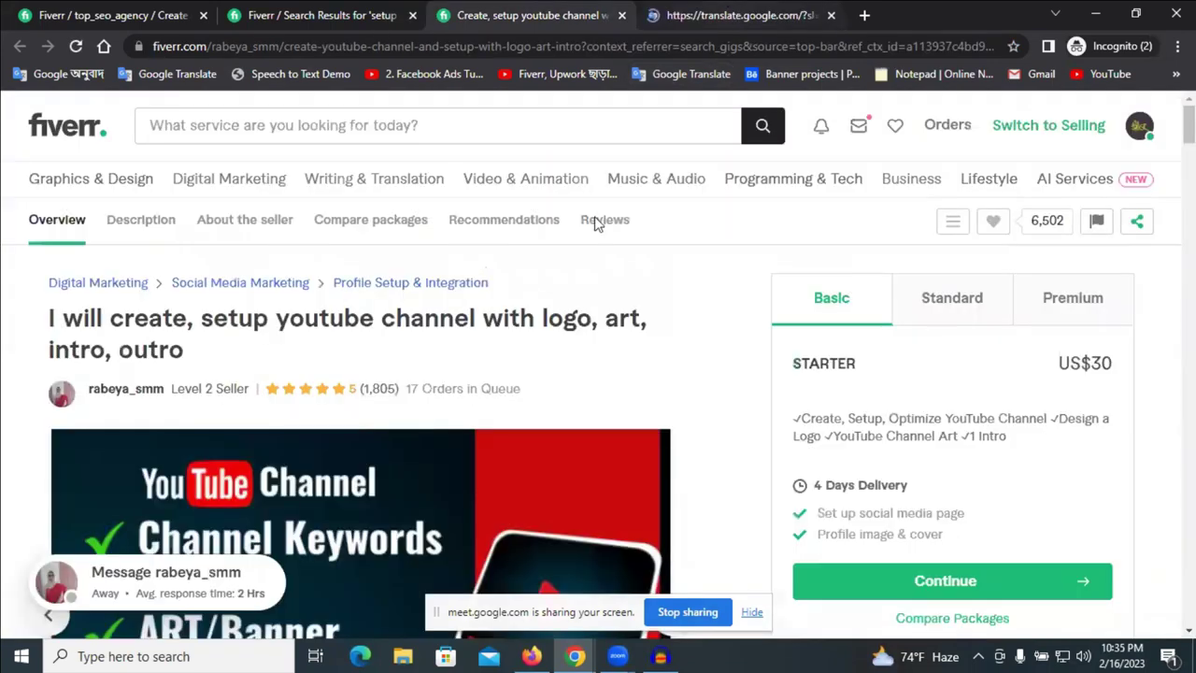
key(ctrl+Tab)
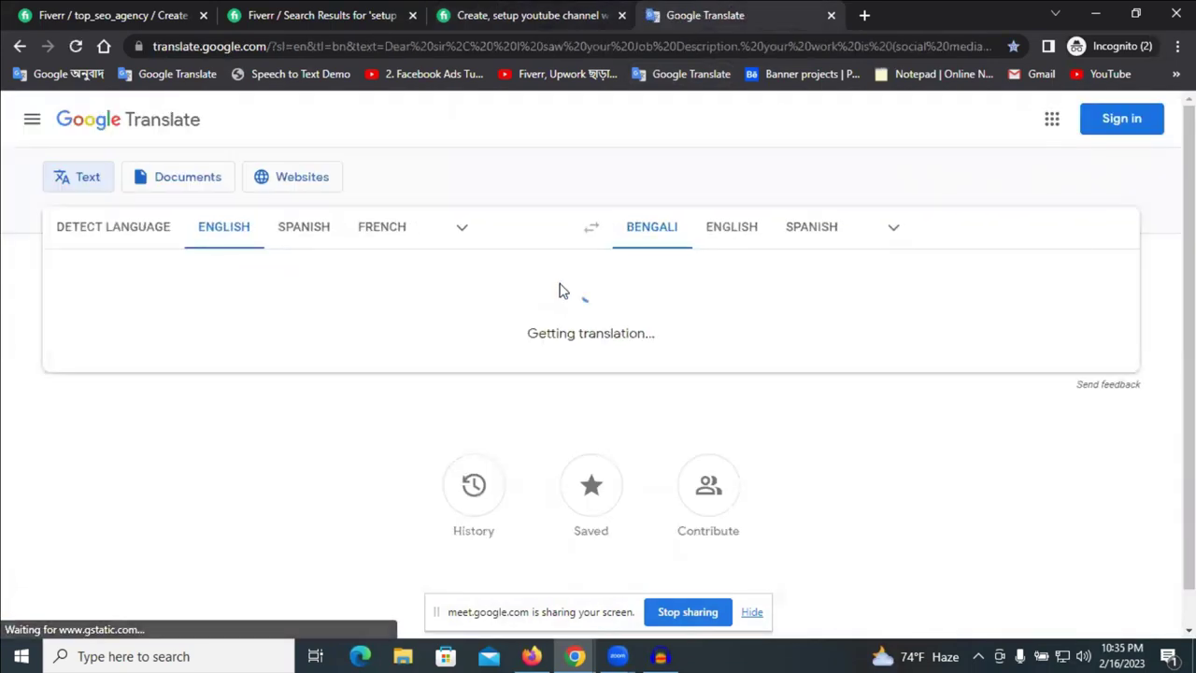
click(566, 280)
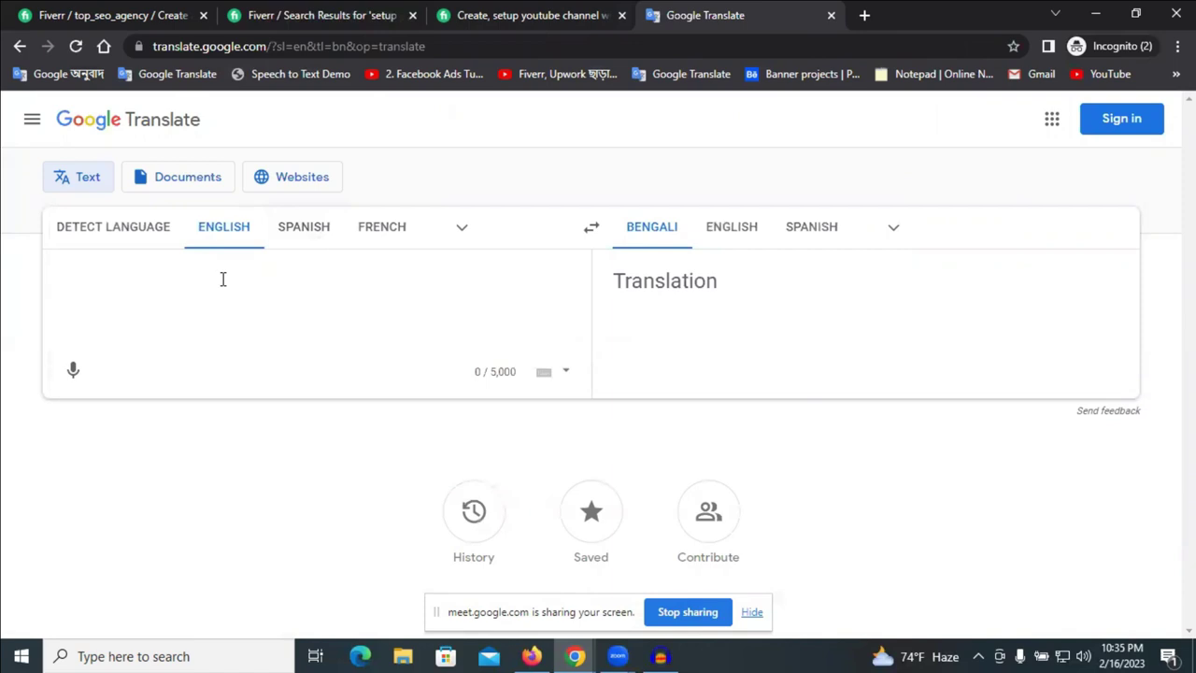
text(I w)
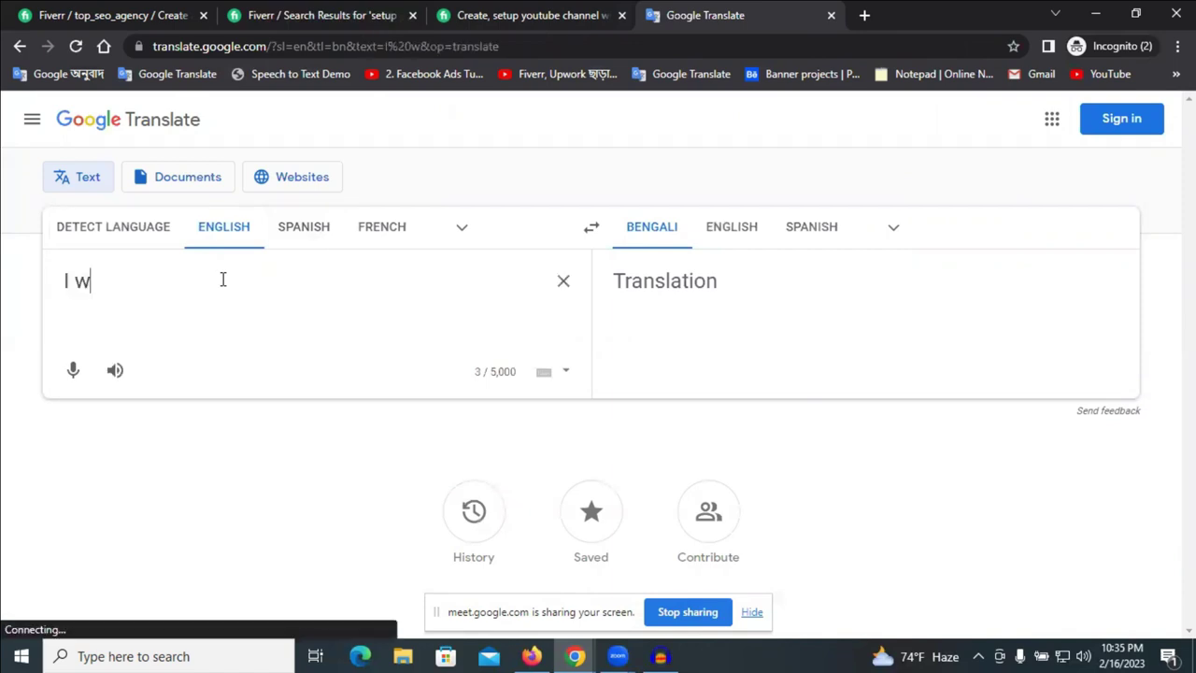
text(i)
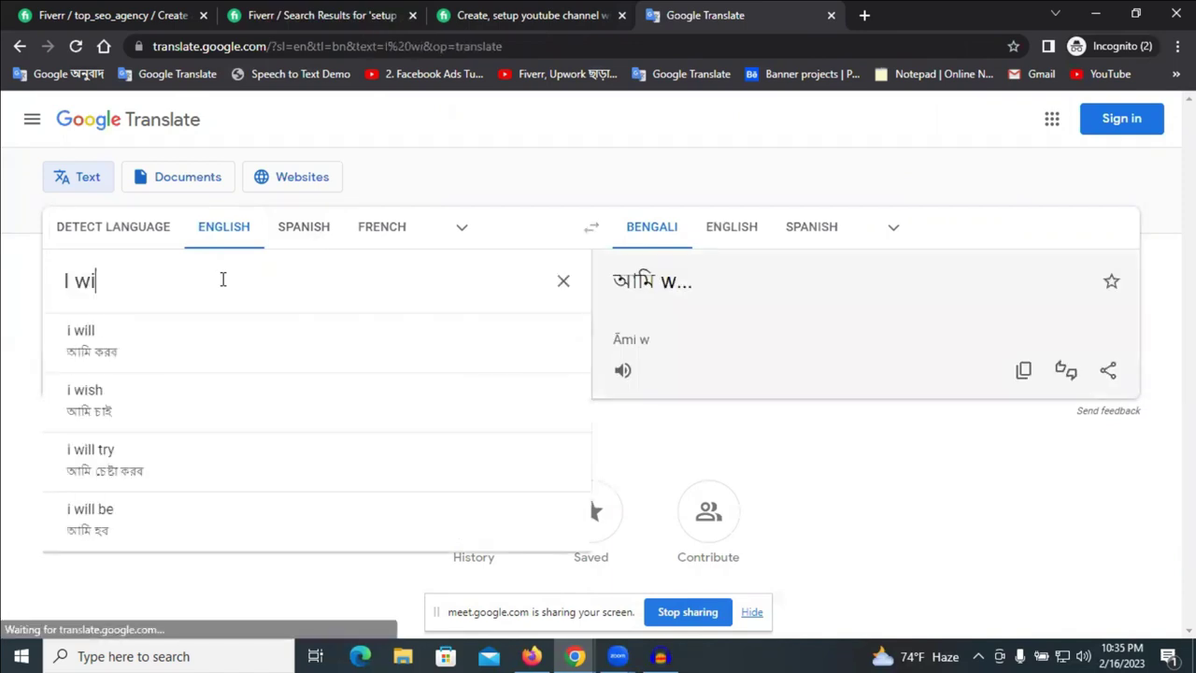
text(ll)
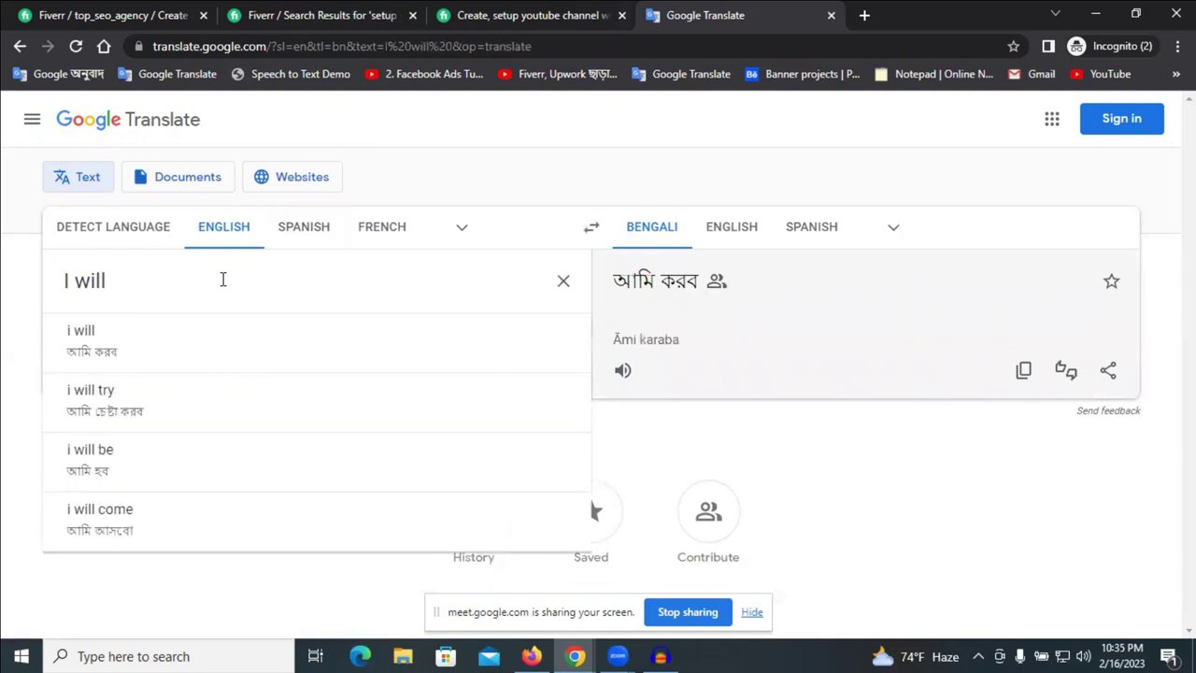
text( create)
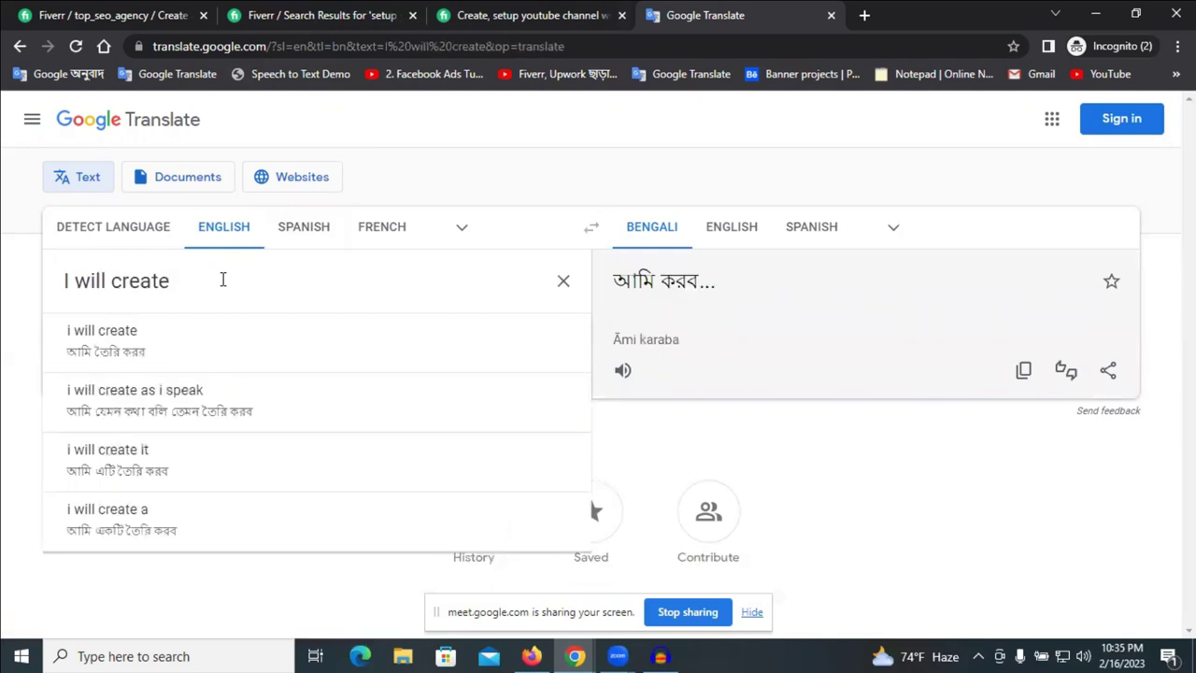
text(, )
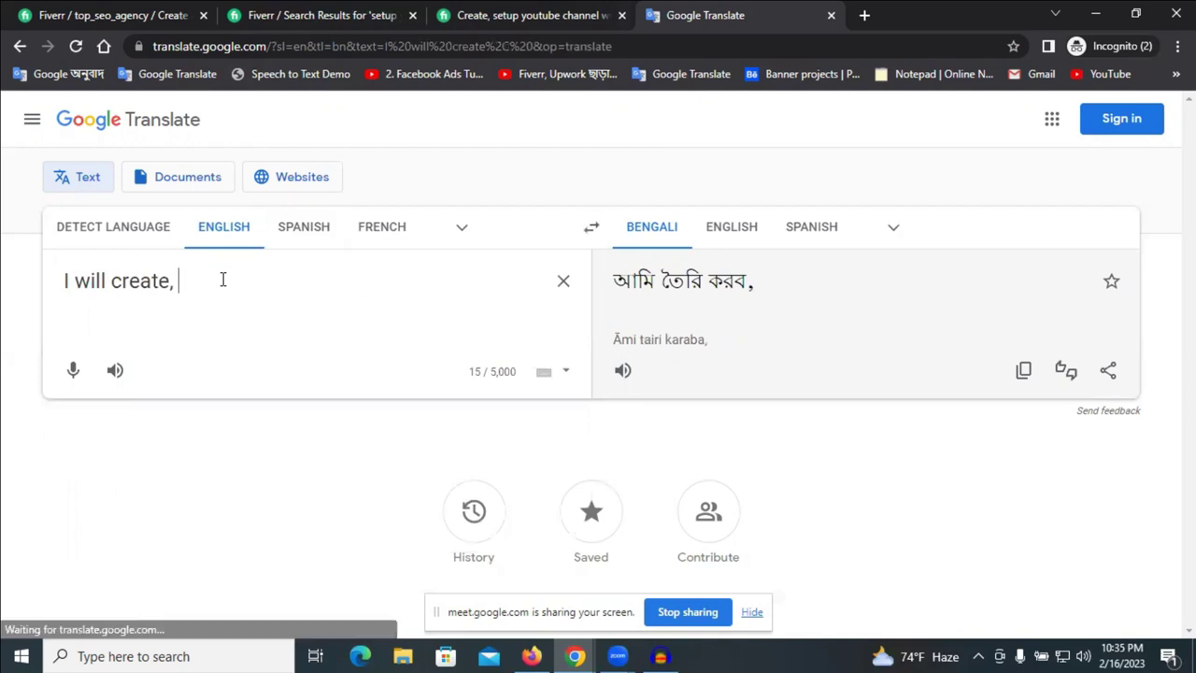
text(Setup)
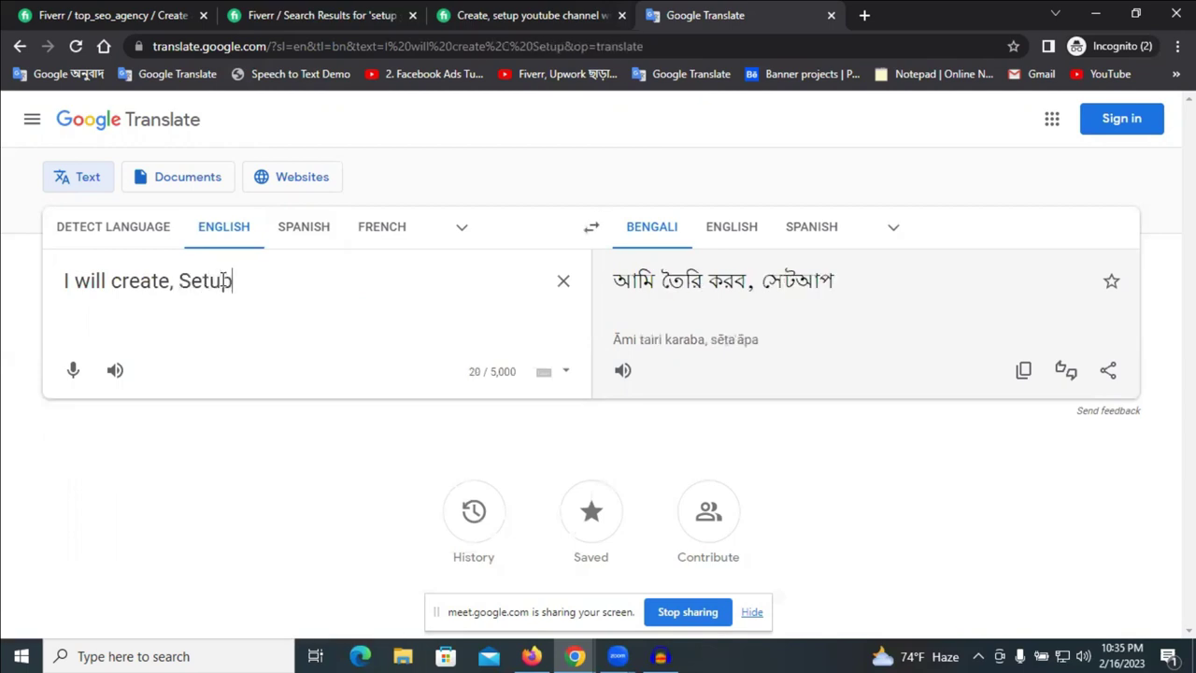
text(, )
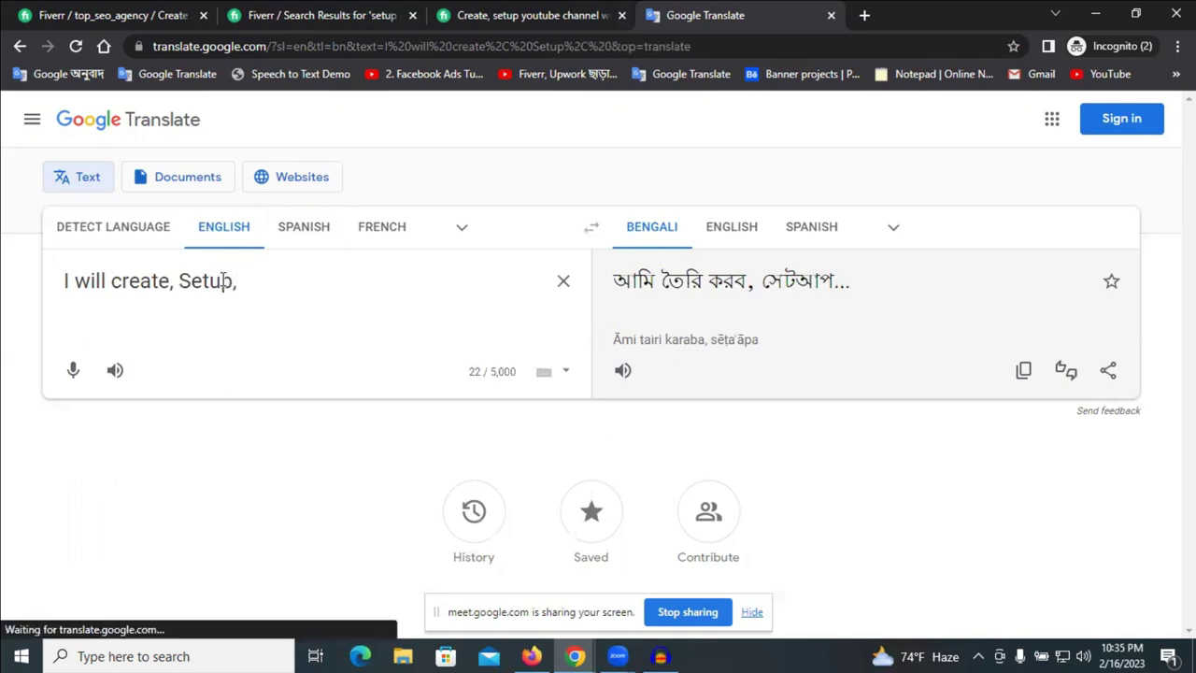
text(opt)
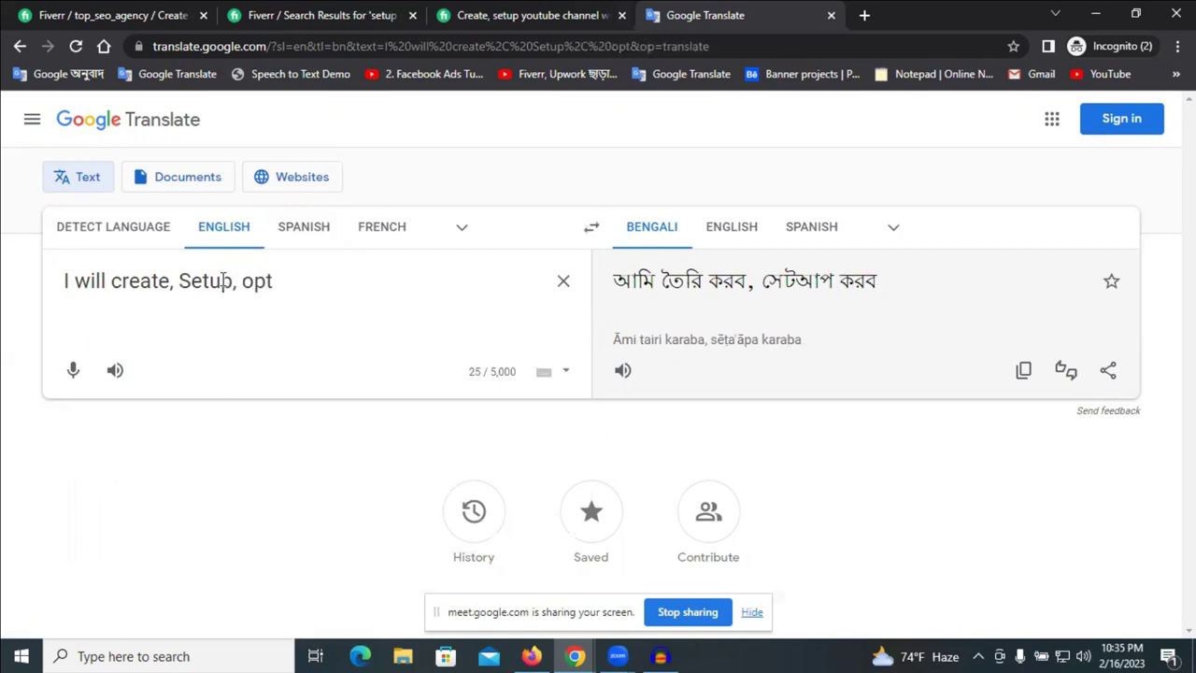
text(im)
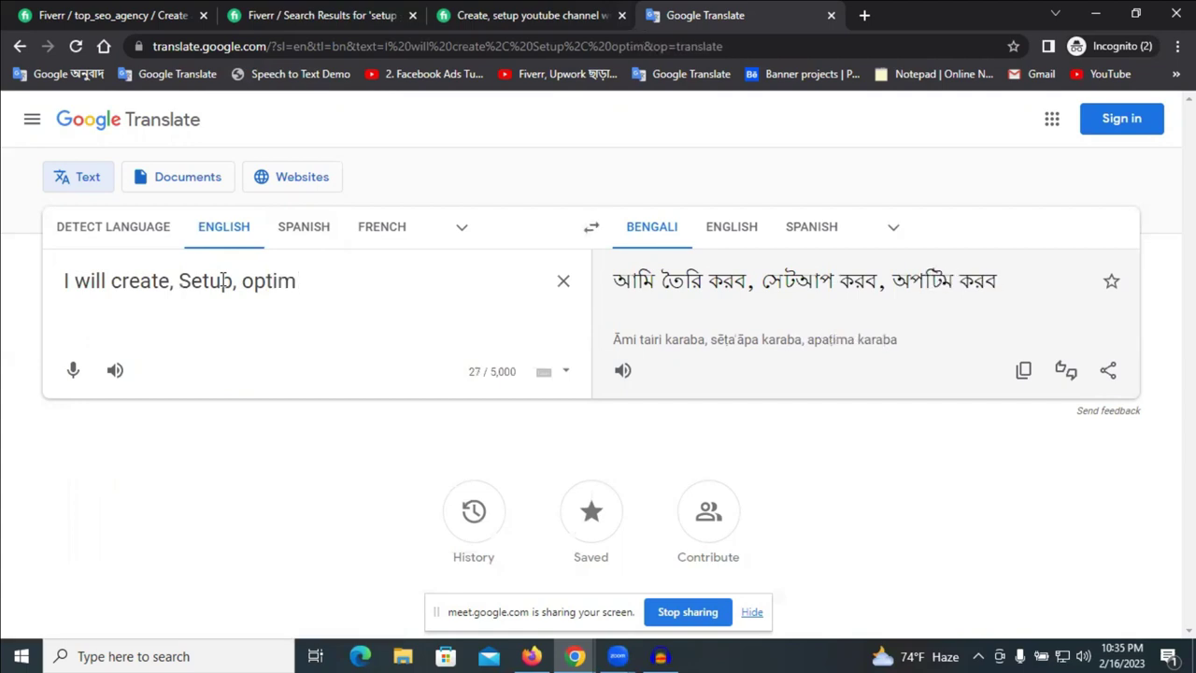
text(ize)
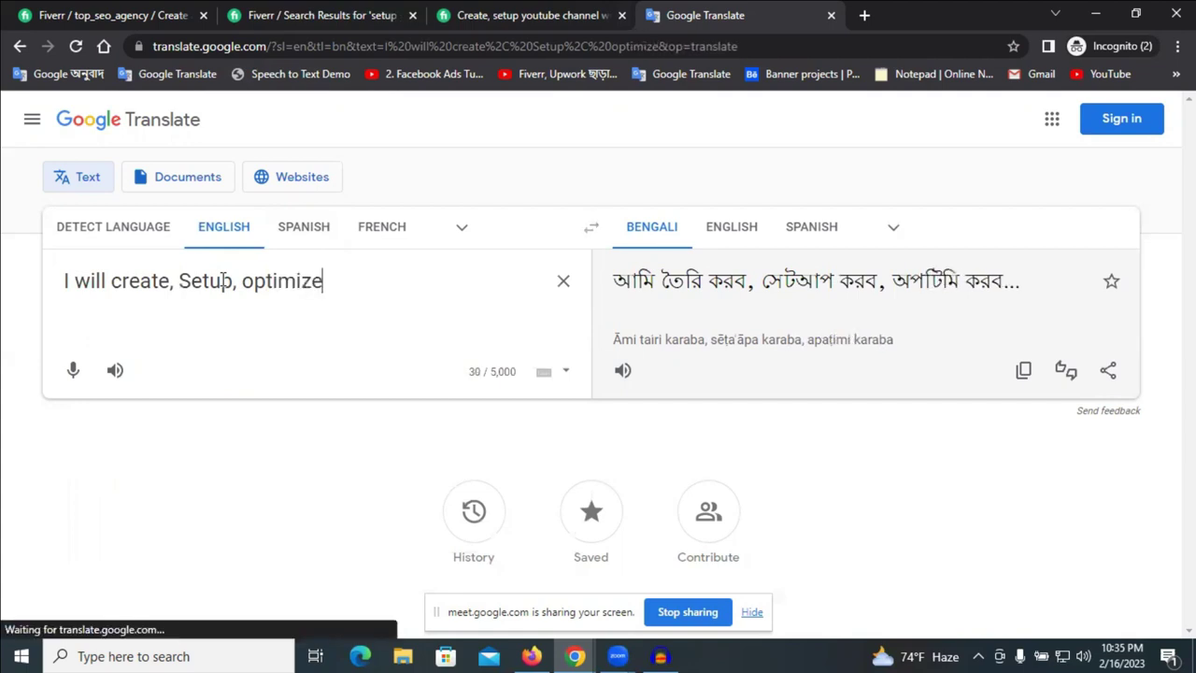
text( y)
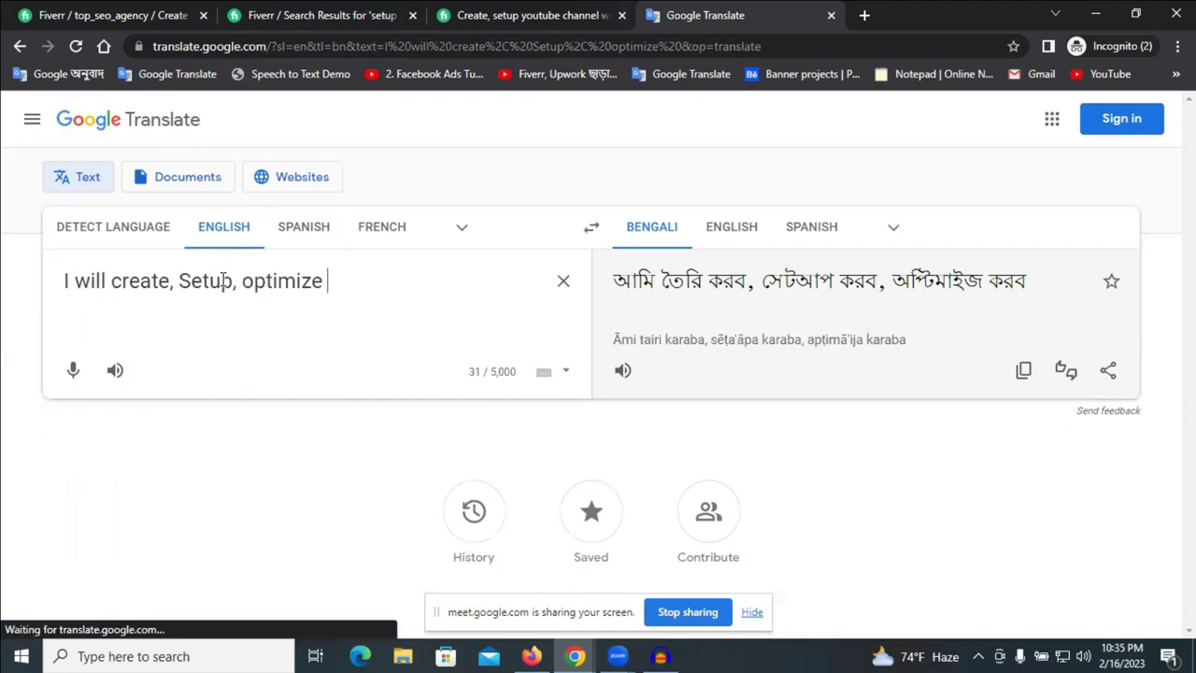
text(o)
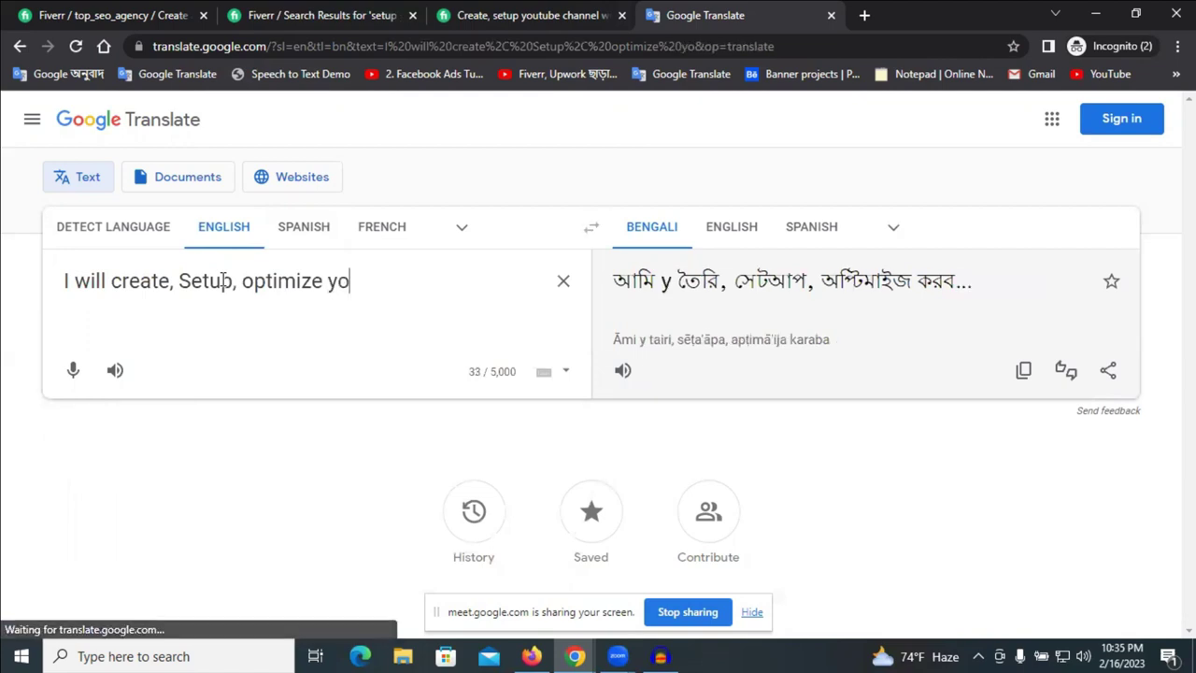
text(utube )
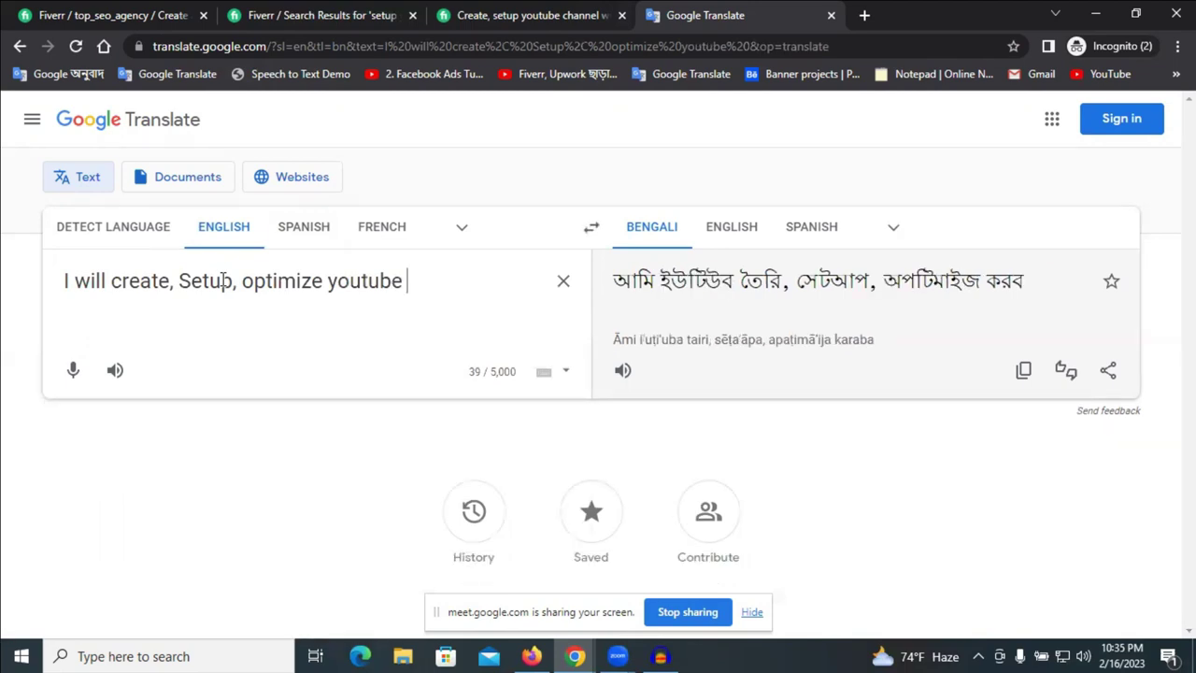
text(channe)
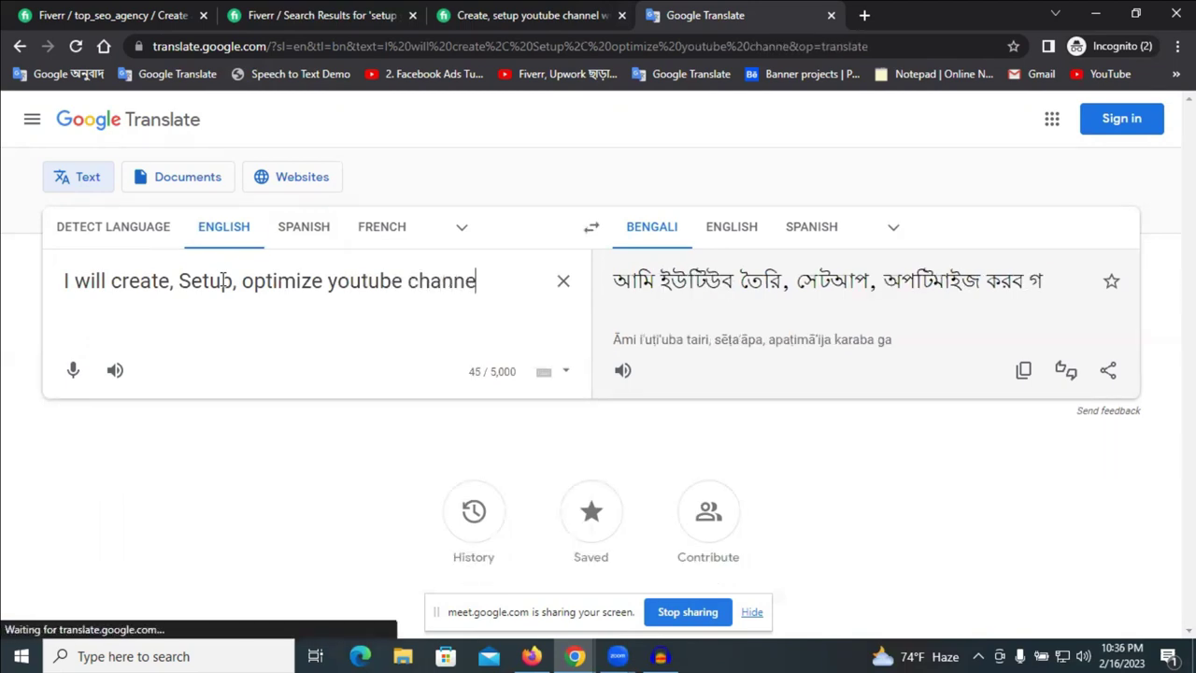
text(l and )
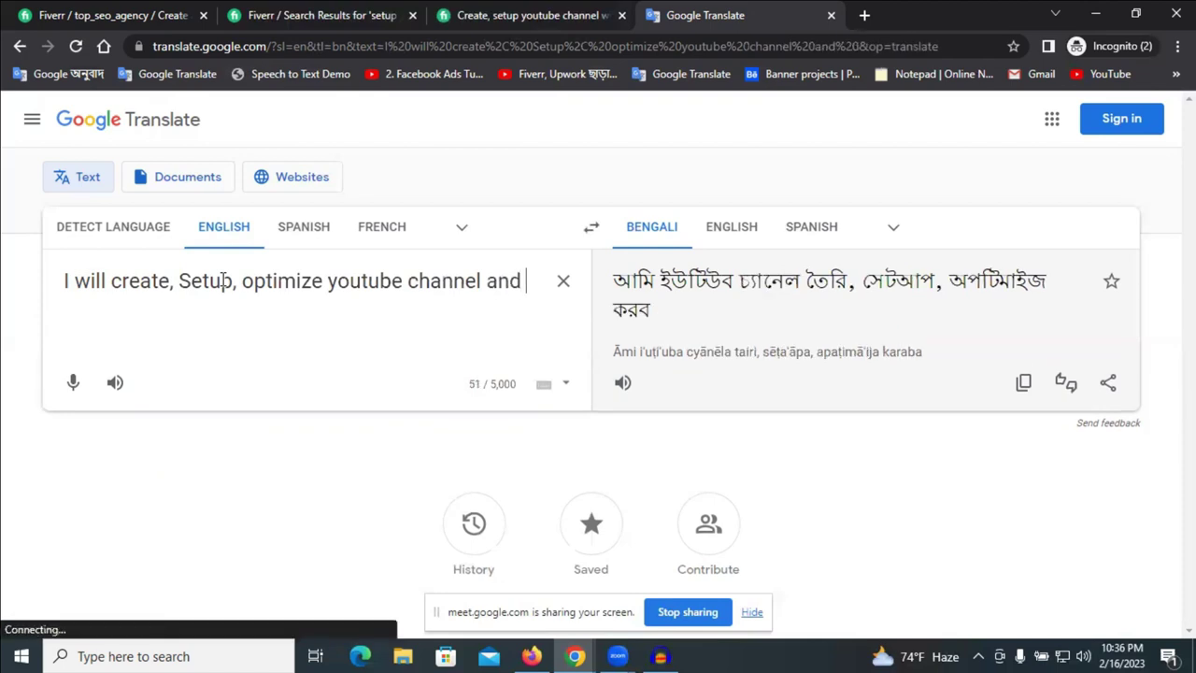
text(work as)
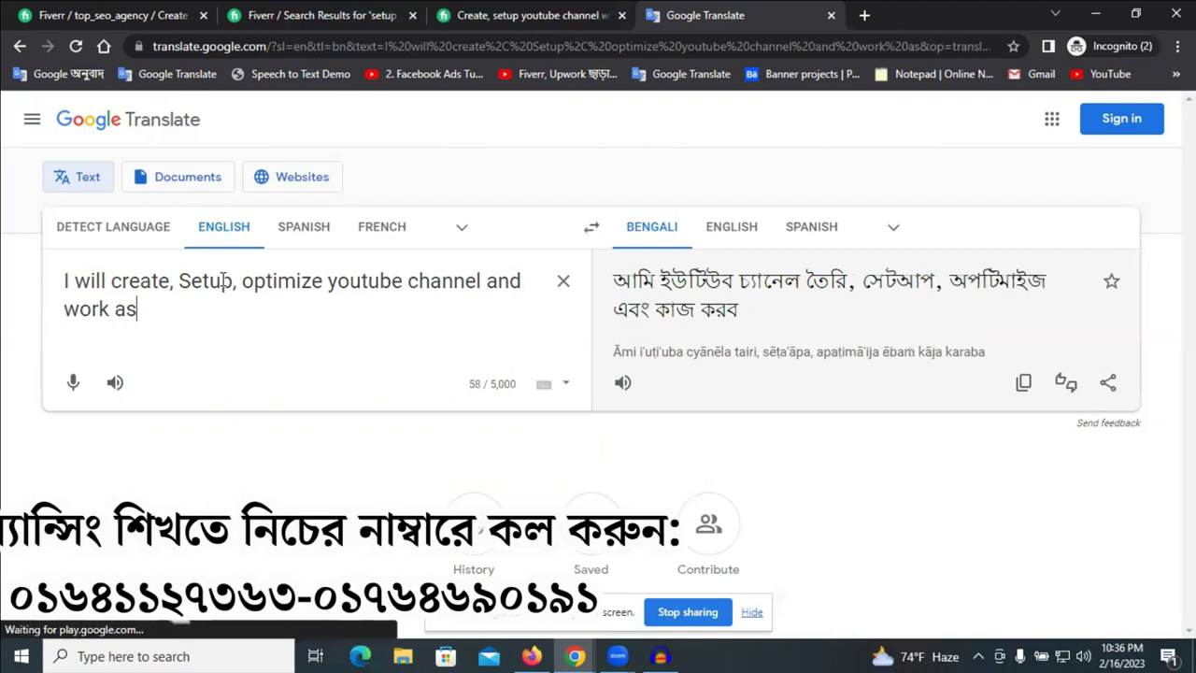
text( mana)
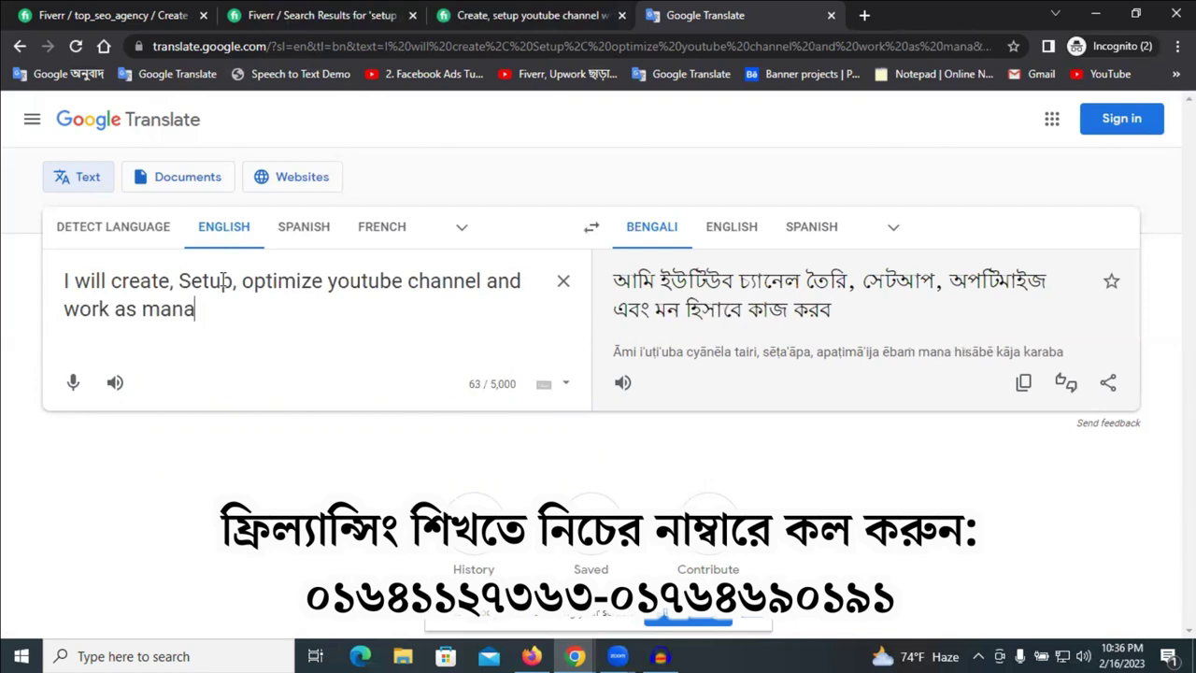
text(ger)
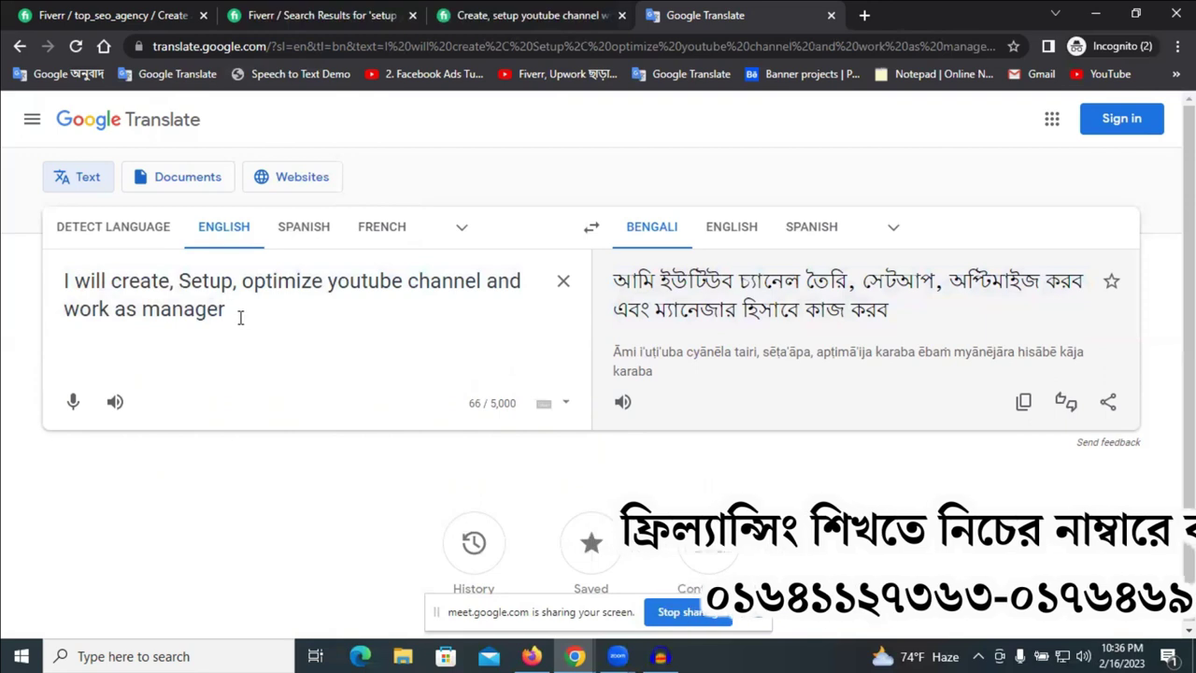
key(Return)
key(Return)
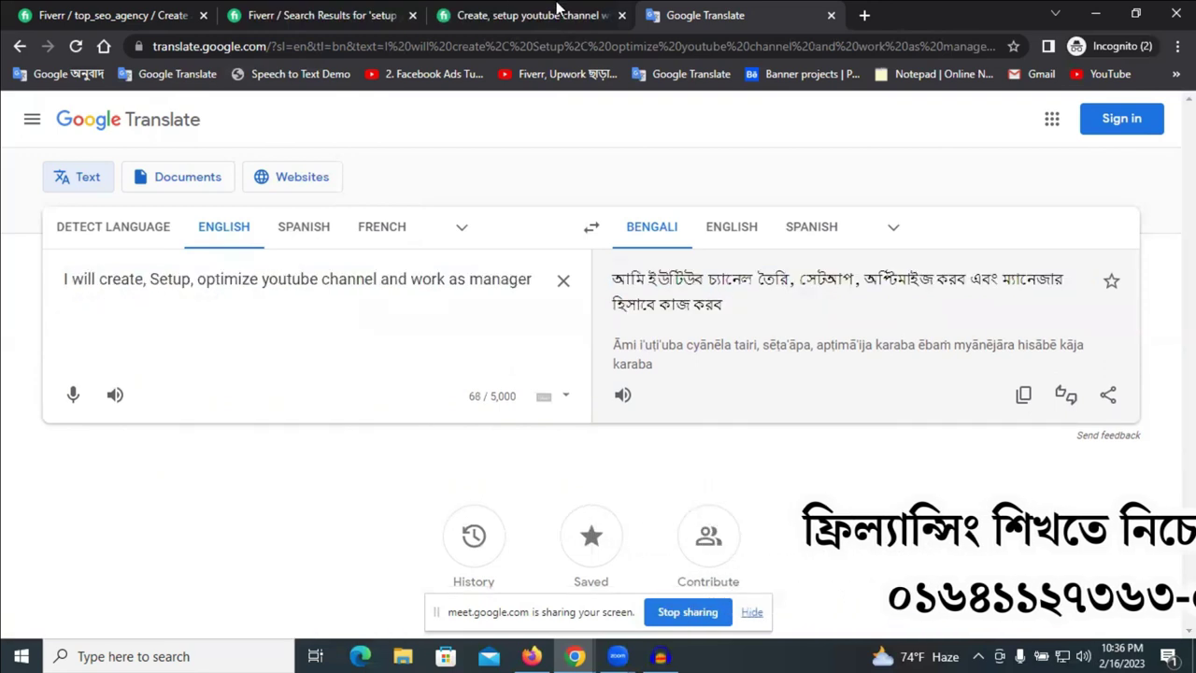
- Look over the competitor's gig and the 'setup youtube channel' search results again
click(512, 15)
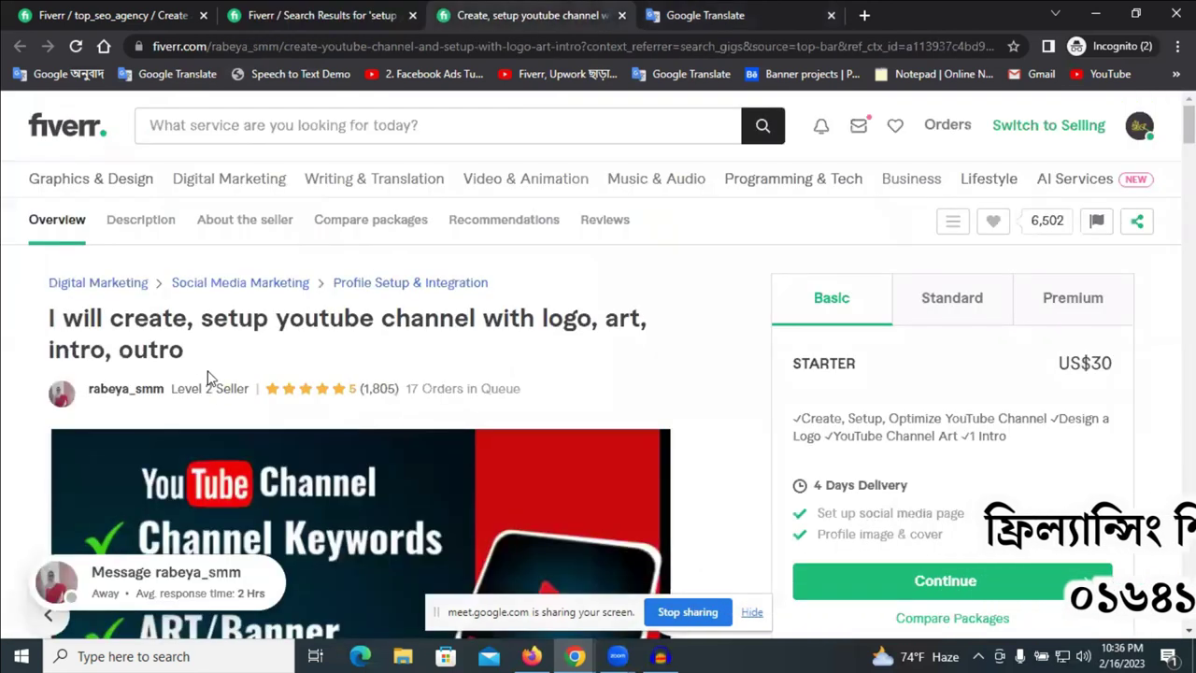
click(285, 15)
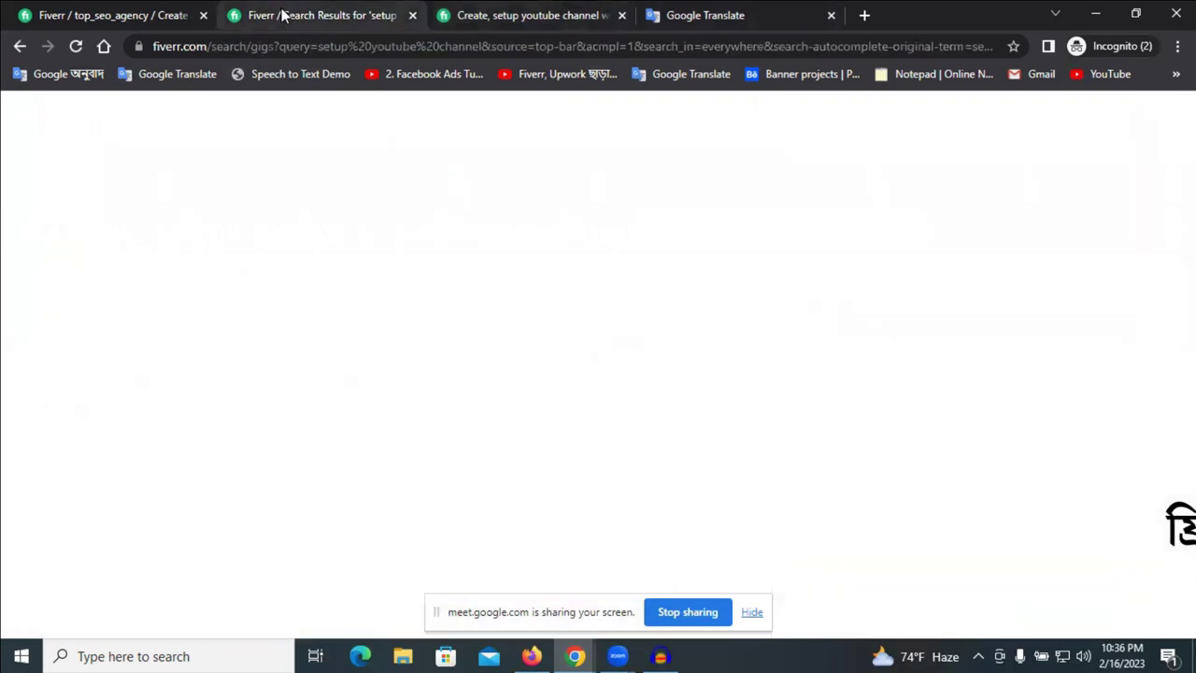
scroll(889, 452, down, 1)
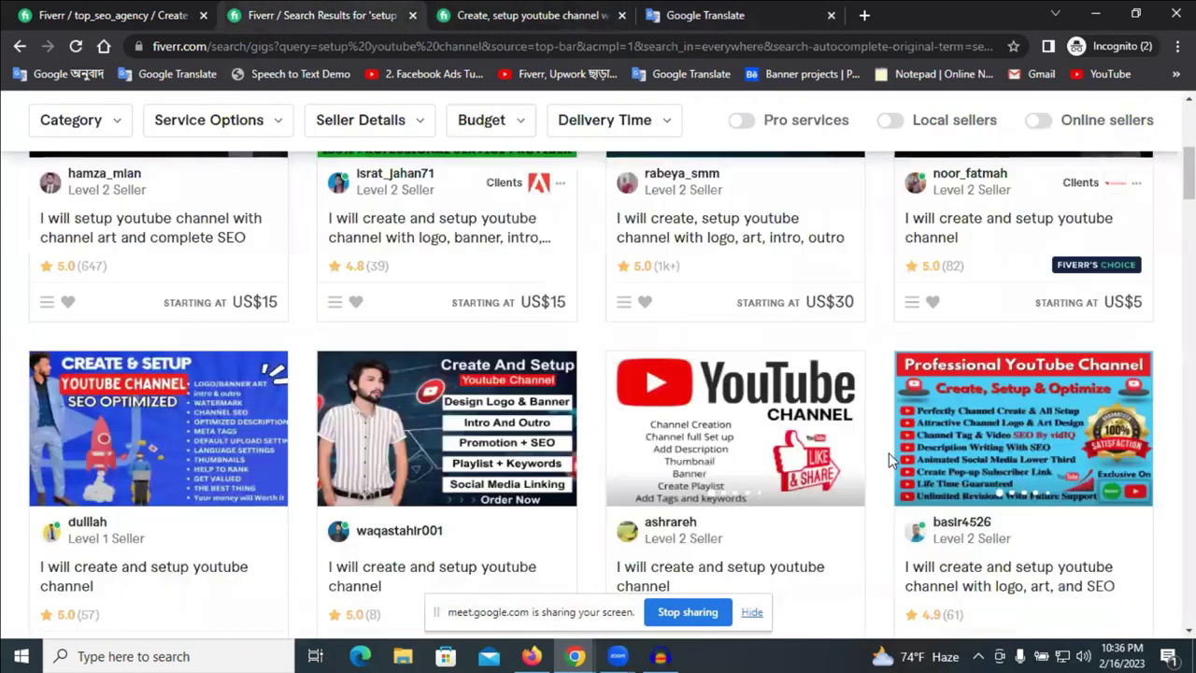
scroll(889, 453, up, 3)
- Revisit the new gig's Overview form and its empty Gig title, then return to the search results
click(132, 7)
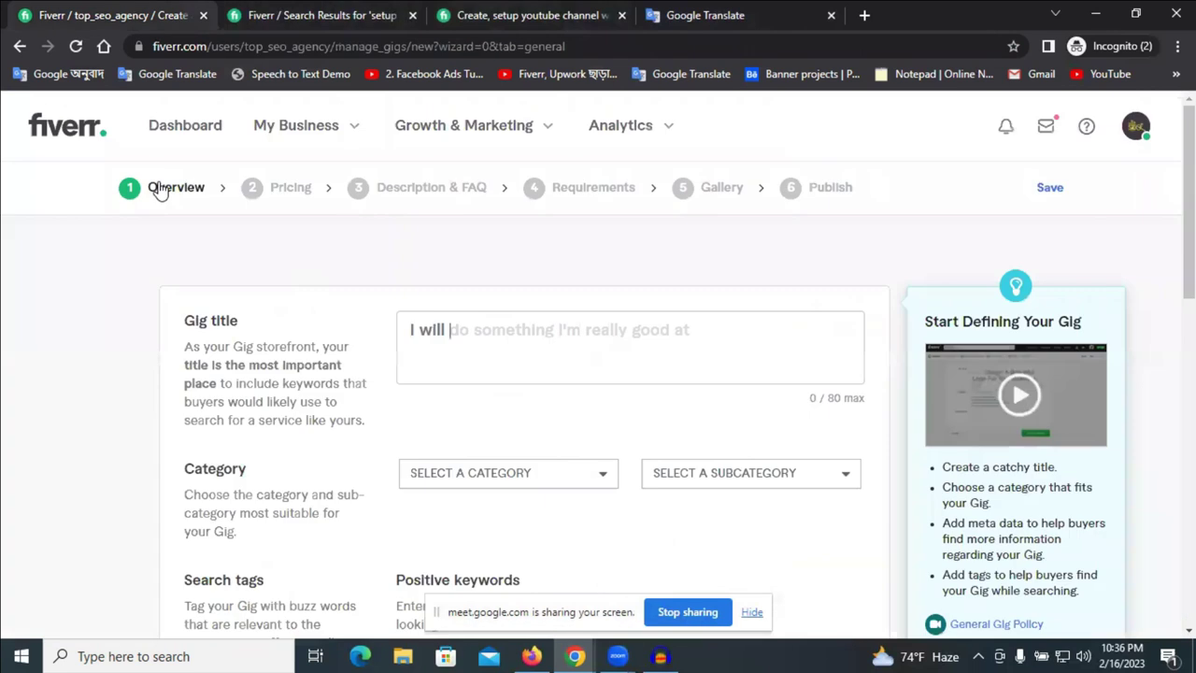
scroll(393, 327, down, 3)
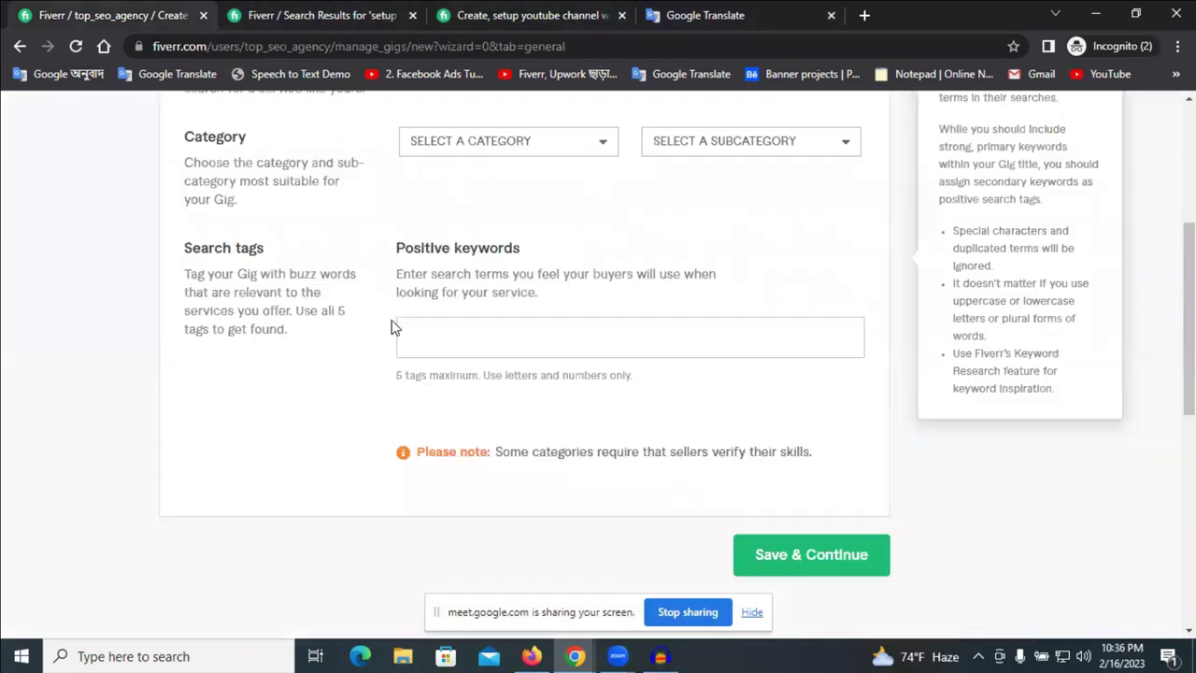
scroll(391, 318, up, 3)
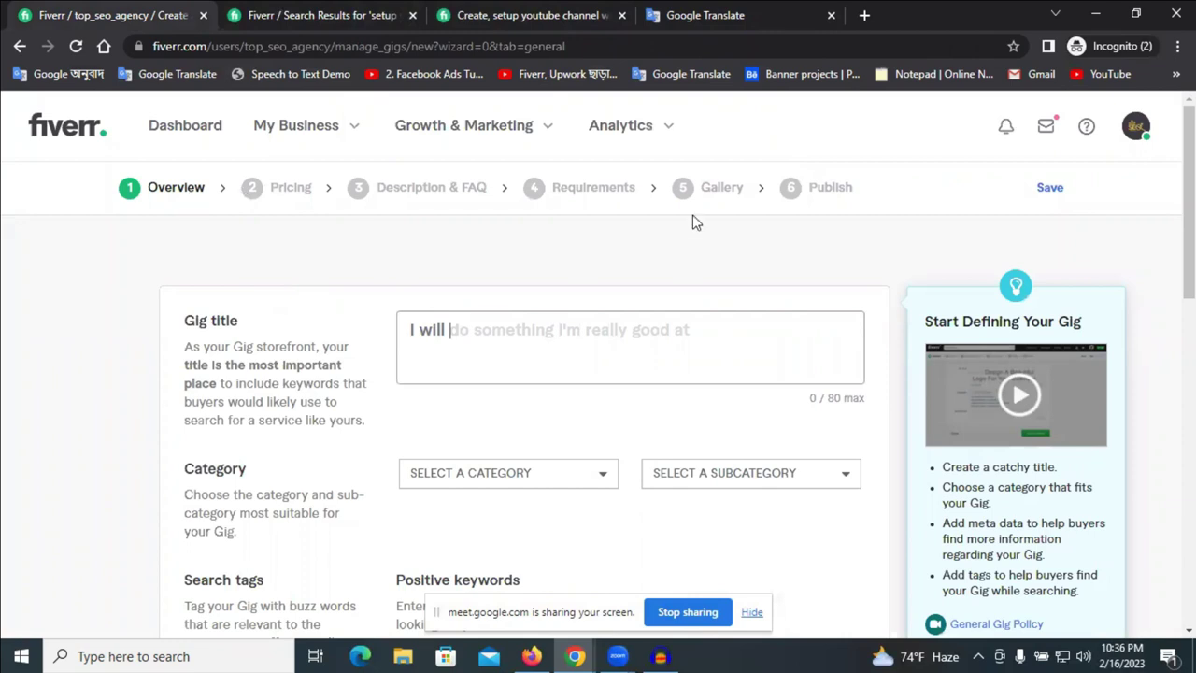
drag(526, 189, 642, 213)
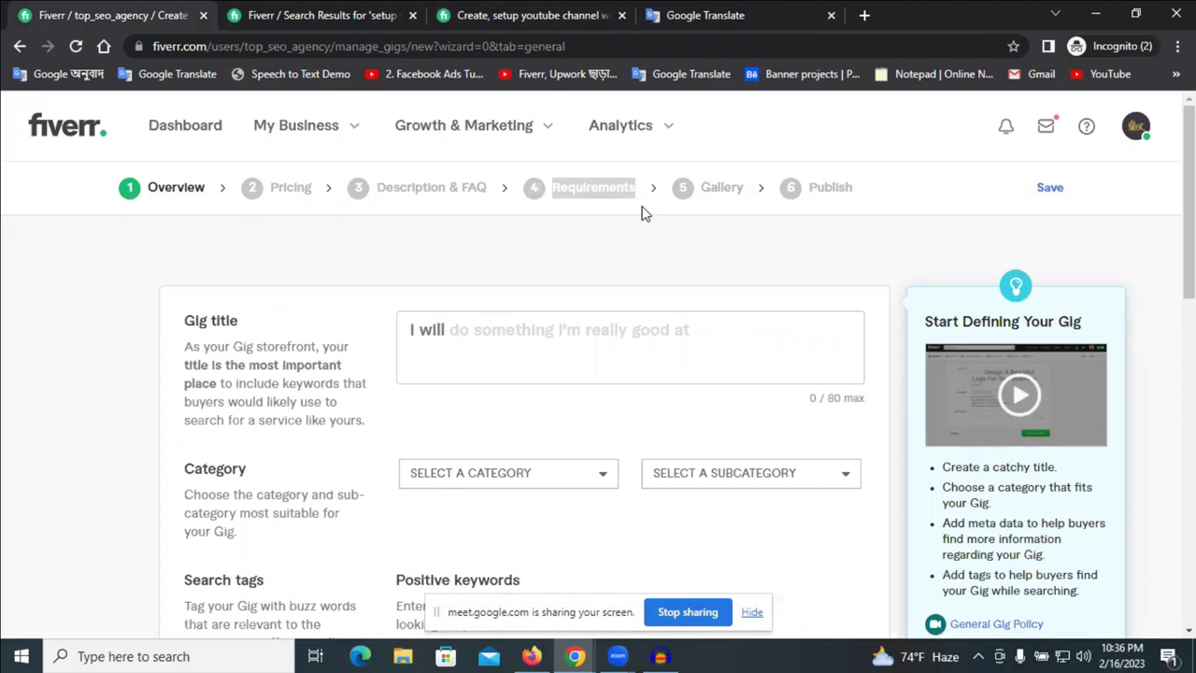
click(575, 368)
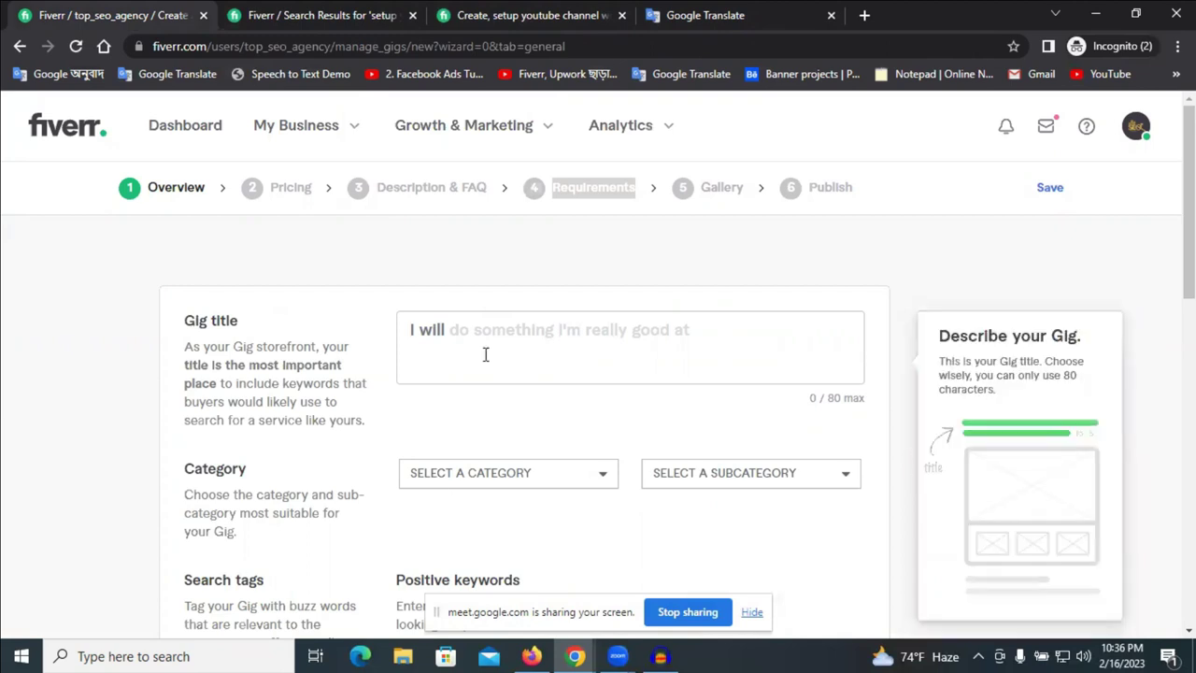
click(485, 411)
click(356, 12)
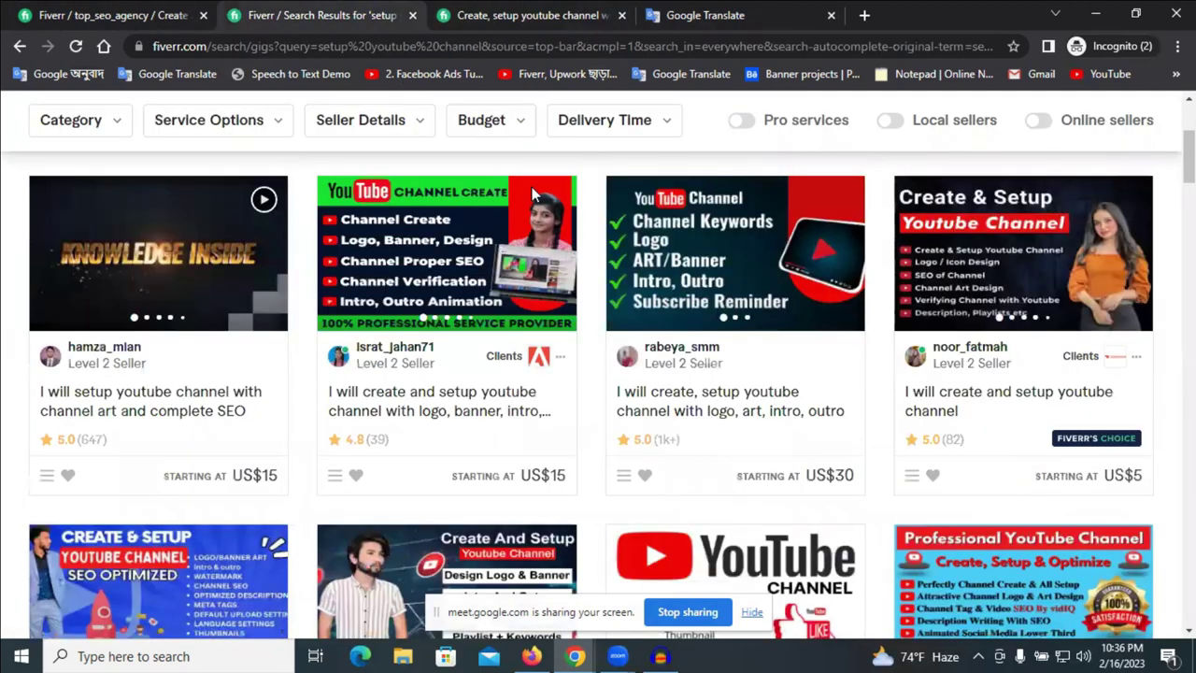
scroll(744, 415, down, 1)
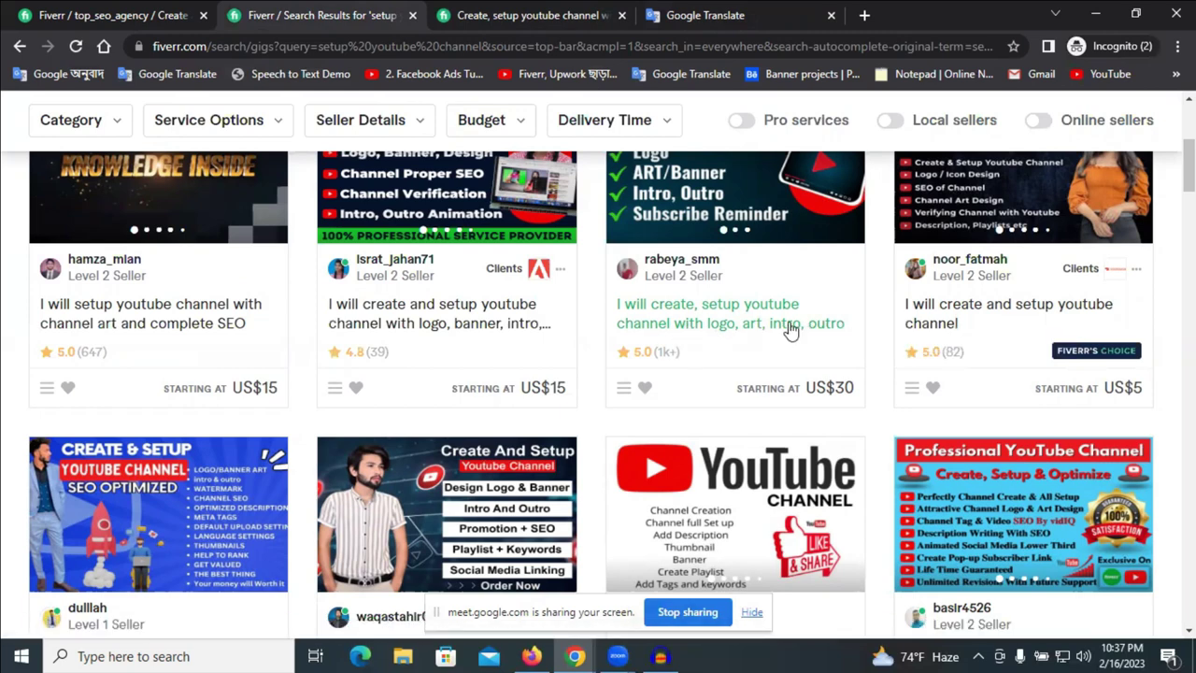
scroll(789, 329, down, 1)
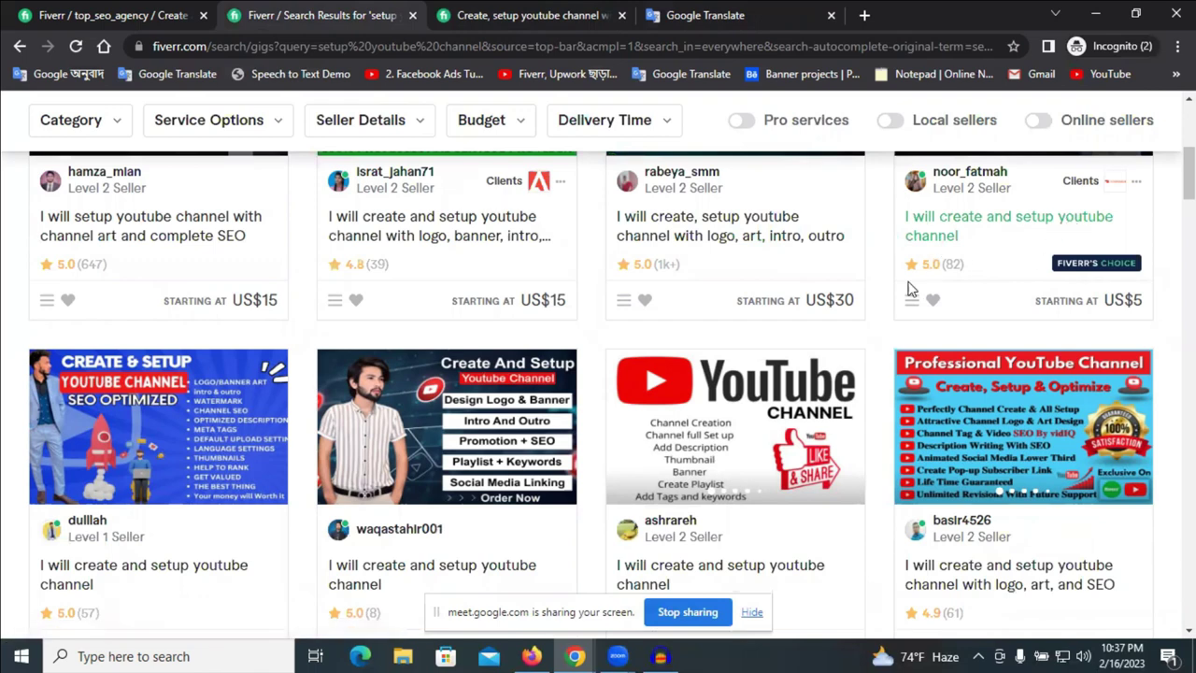
scroll(804, 372, up, 5)
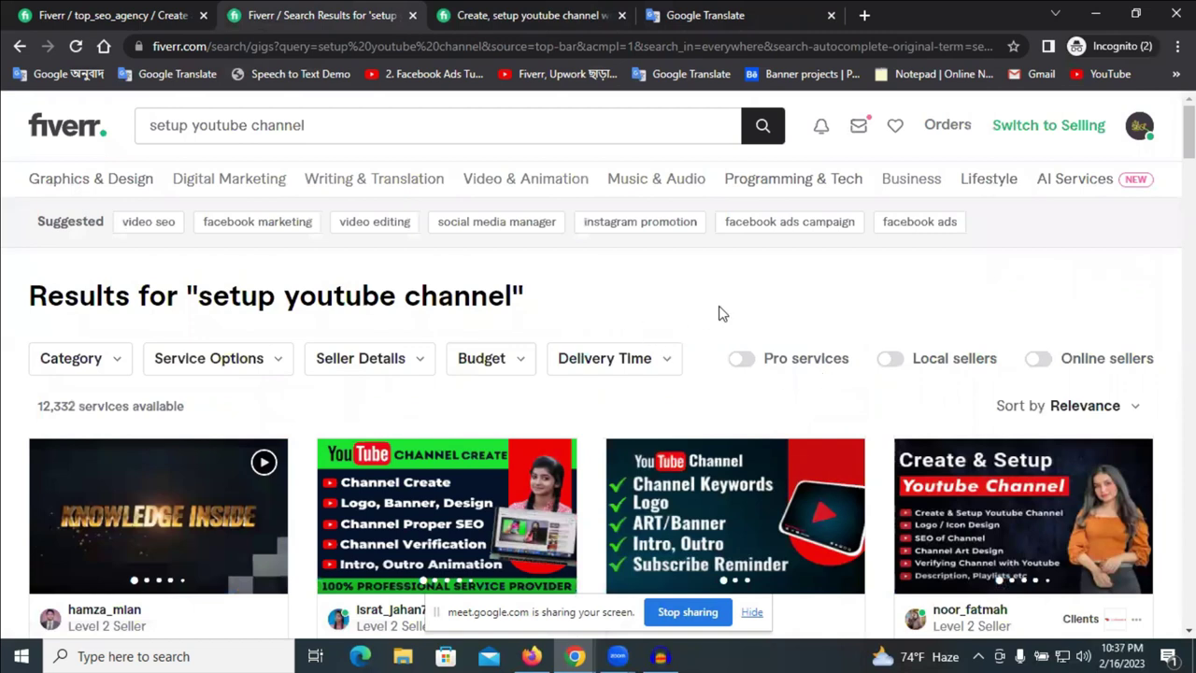
scroll(717, 313, down, 3)
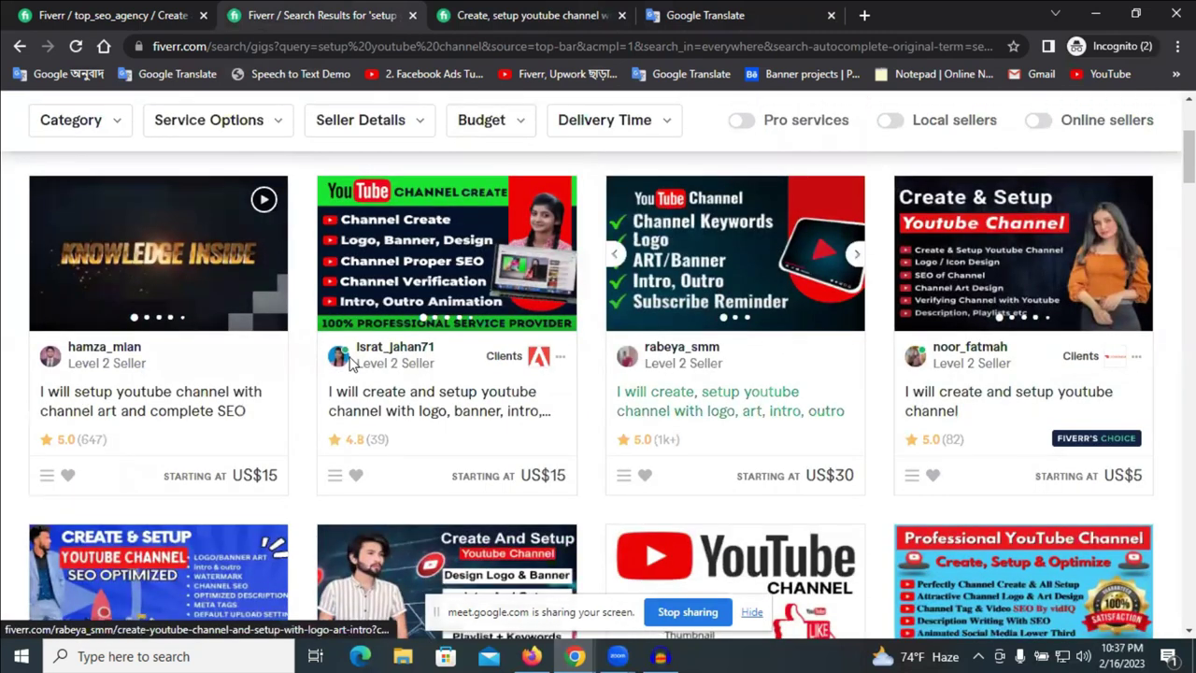
scroll(931, 442, down, 4)
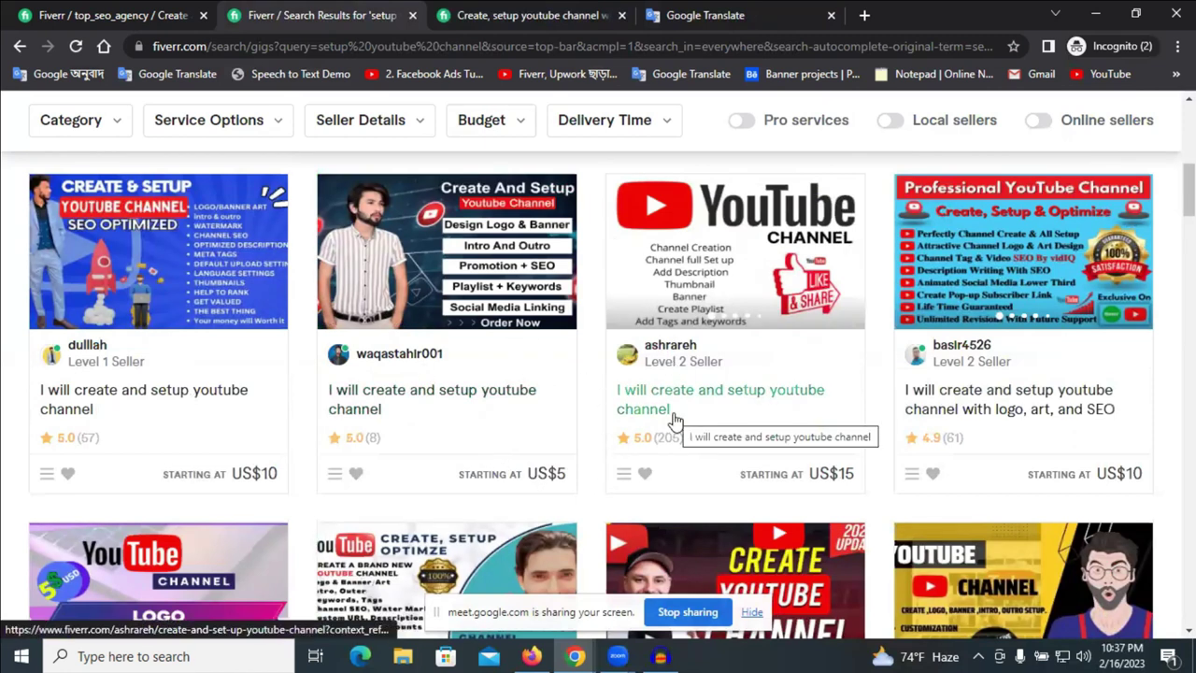
scroll(674, 421, down, 1)
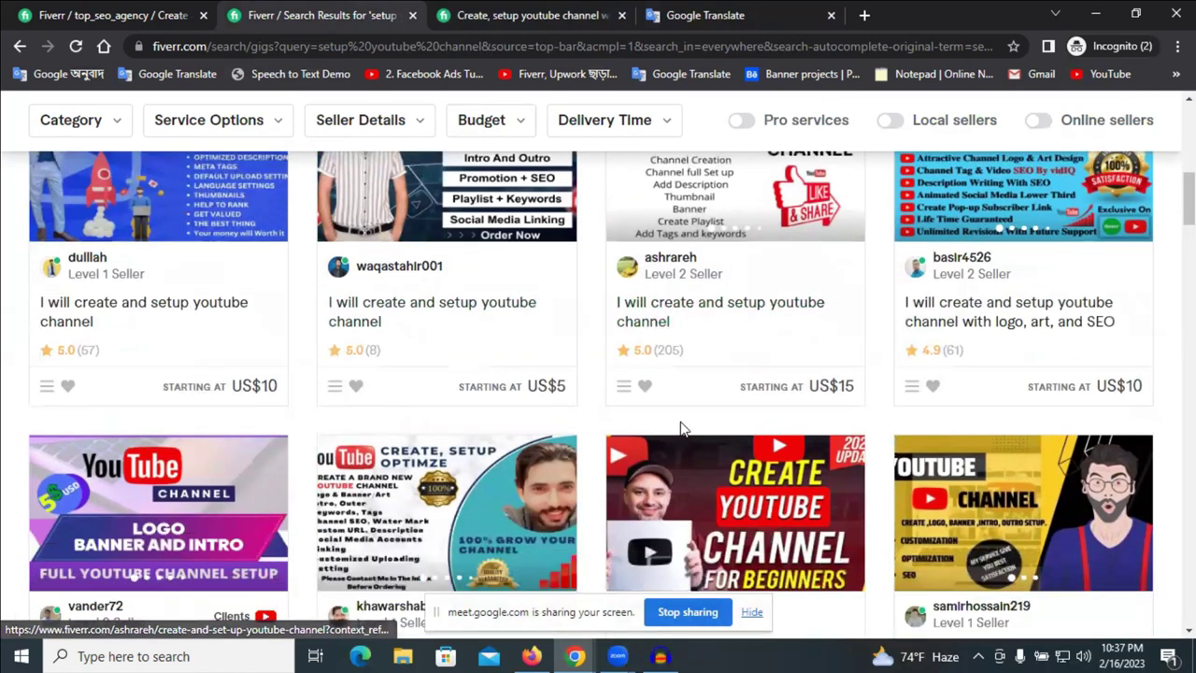
- Open the US$15 and US$5 'create and setup youtube channel' gigs in background tabs
right_click(659, 314)
click(716, 331)
right_click(434, 319)
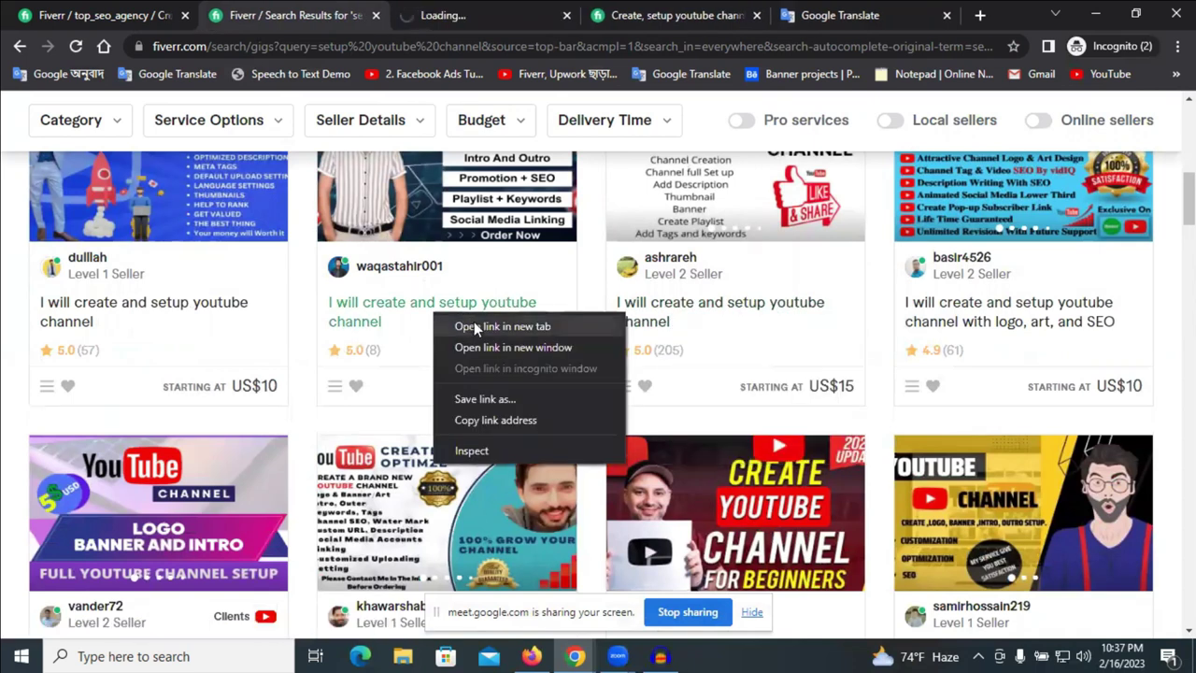
click(474, 326)
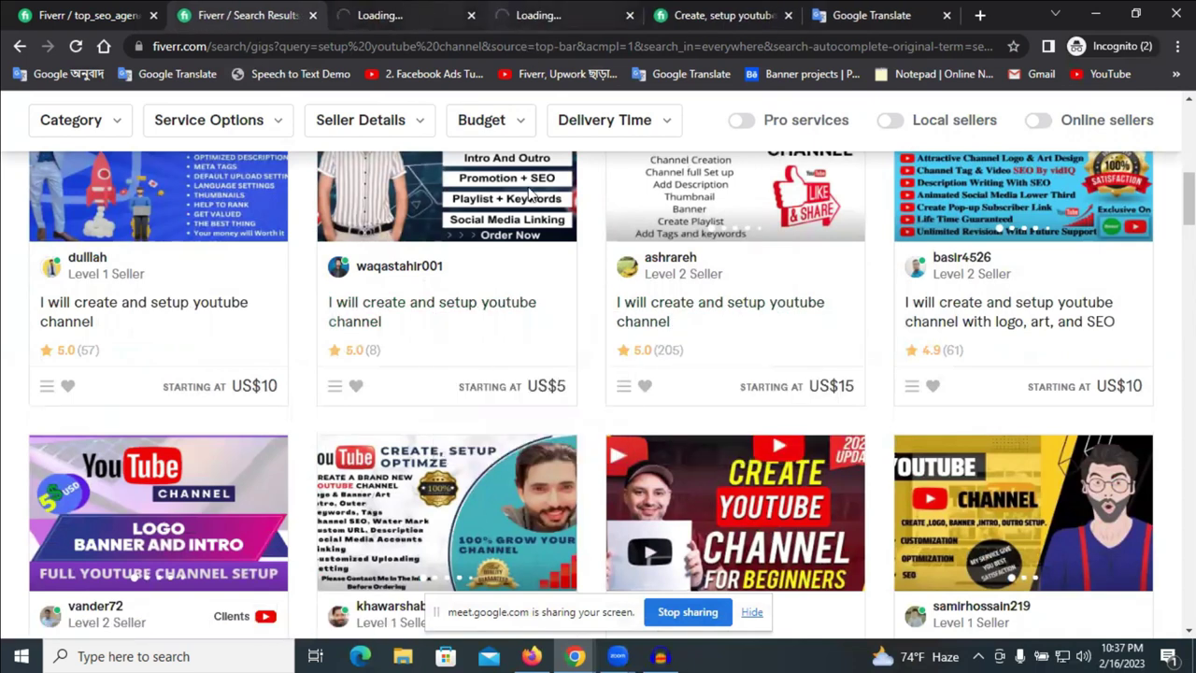
- View both gig pages, scrolling to the US$5 gig's About This Gig section
key(ctrl+Tab)
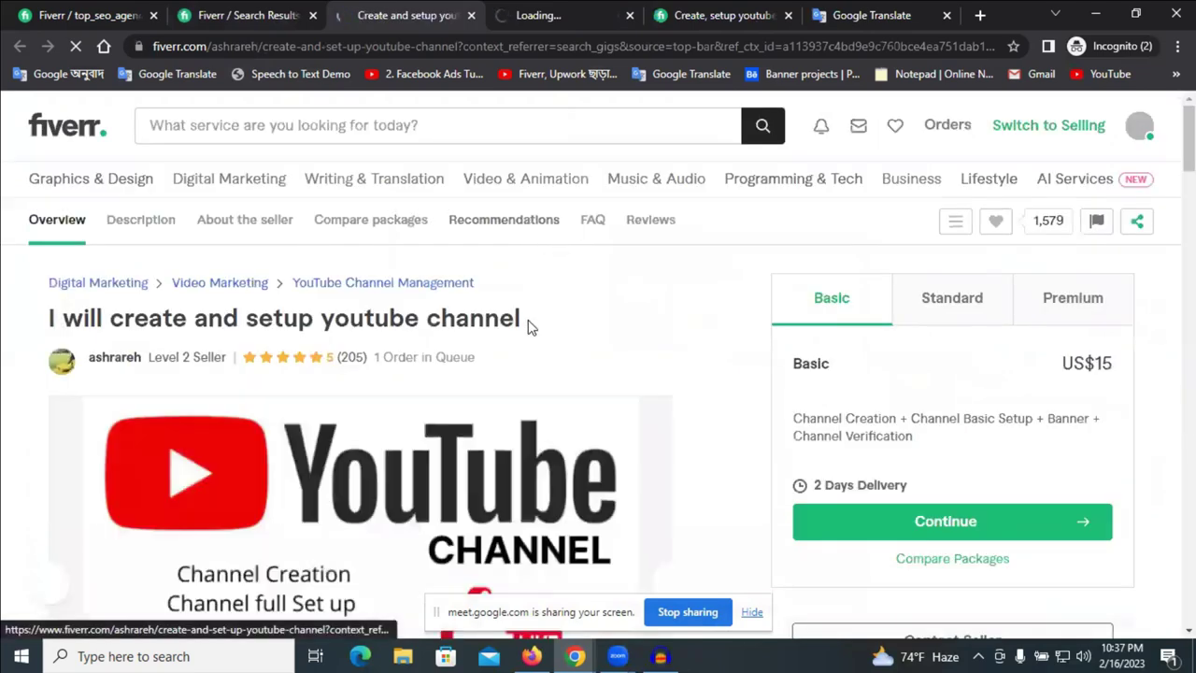
scroll(528, 353, down, 4)
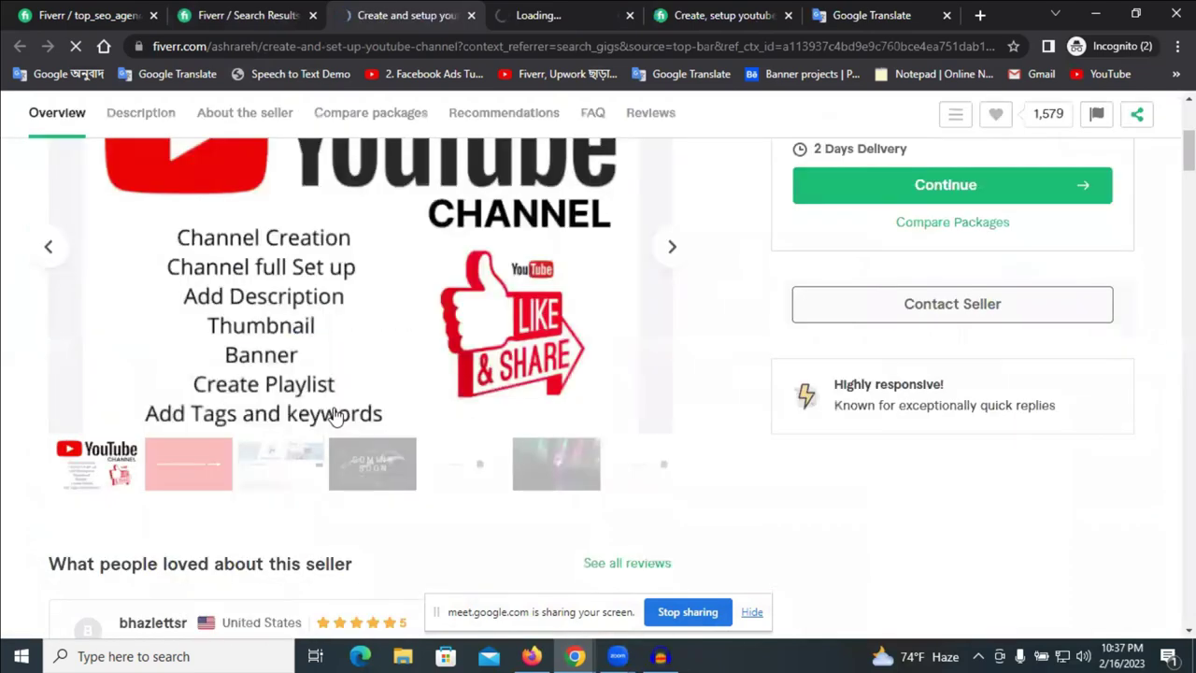
scroll(513, 371, up, 2)
key(ctrl+Tab)
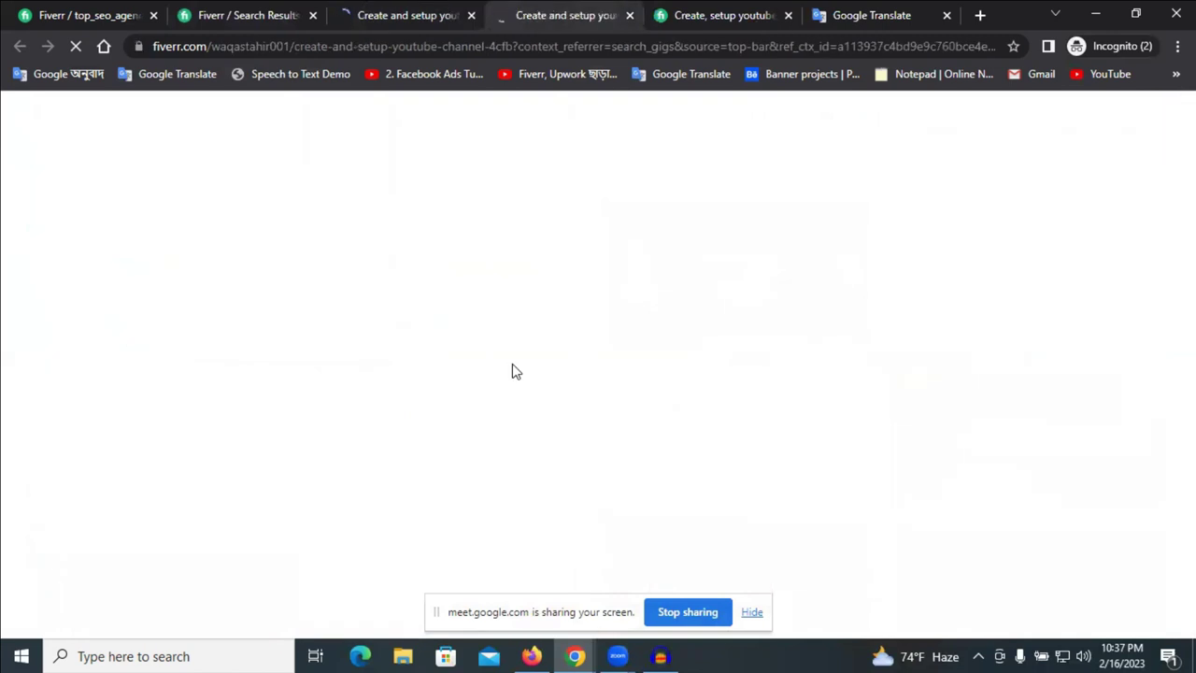
scroll(584, 374, down, 4)
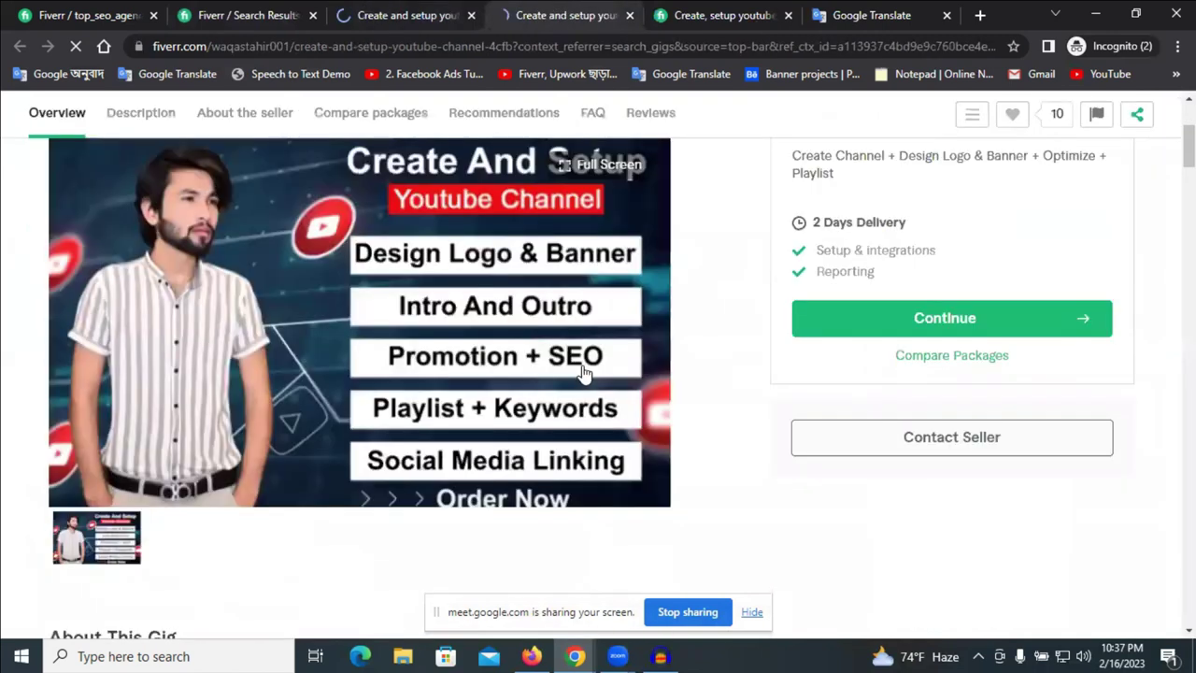
scroll(551, 374, down, 4)
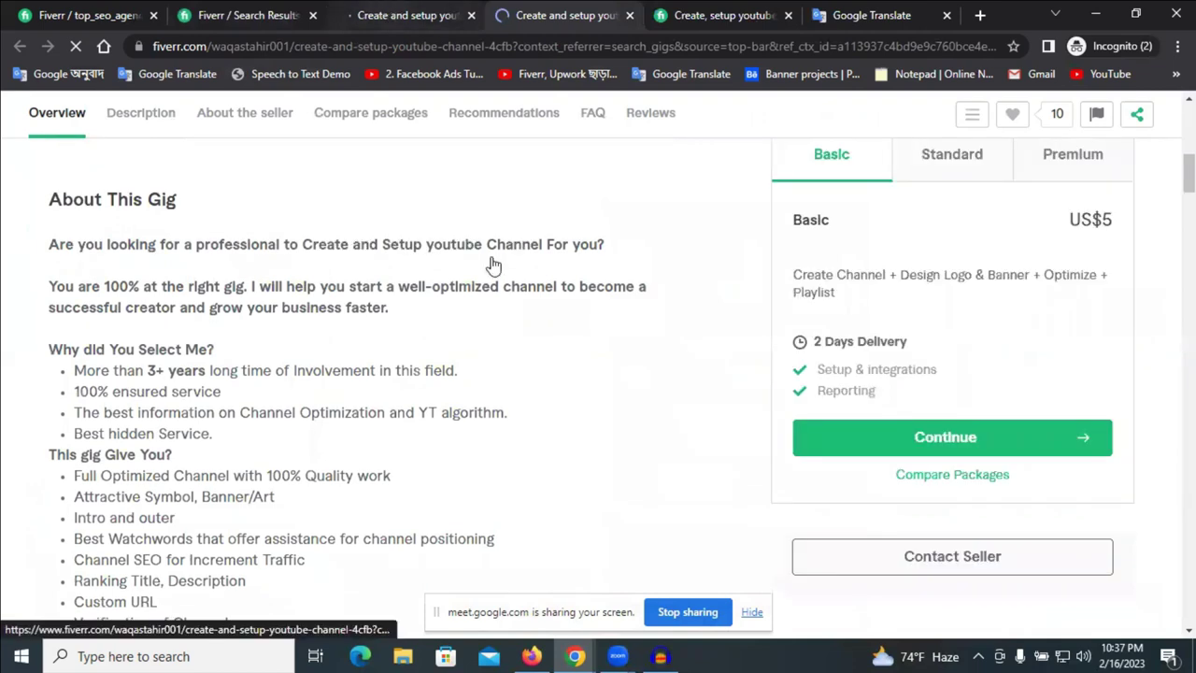
click(1103, 11)
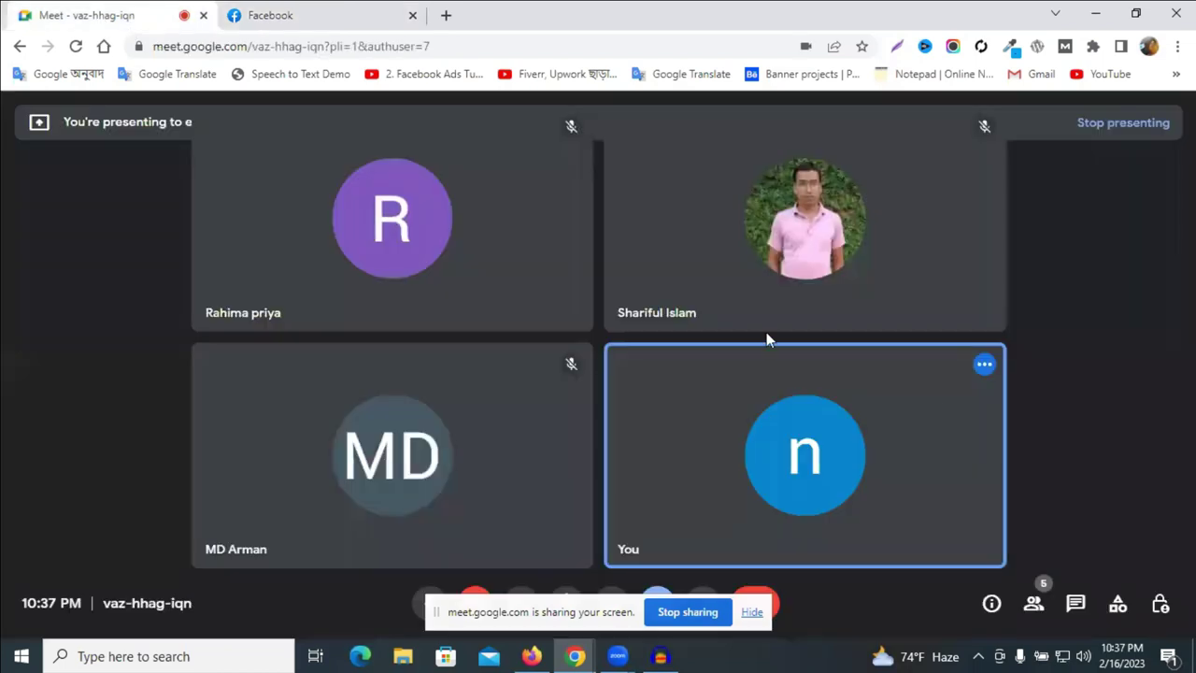
click(129, 23)
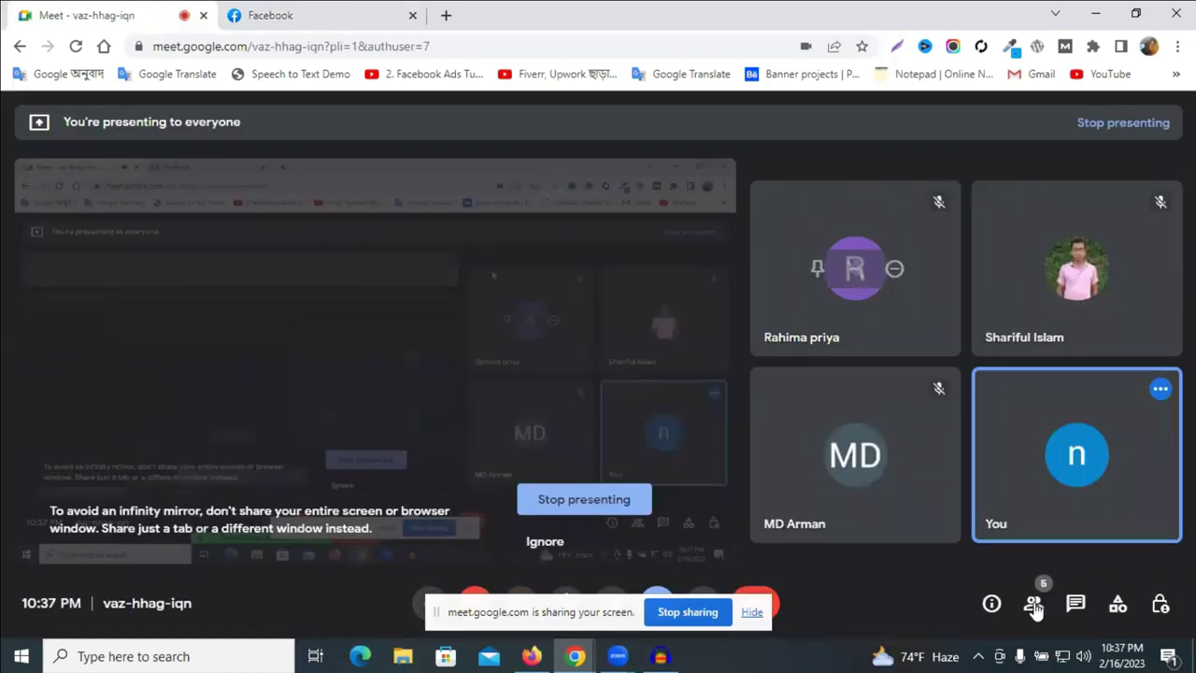
click(1034, 608)
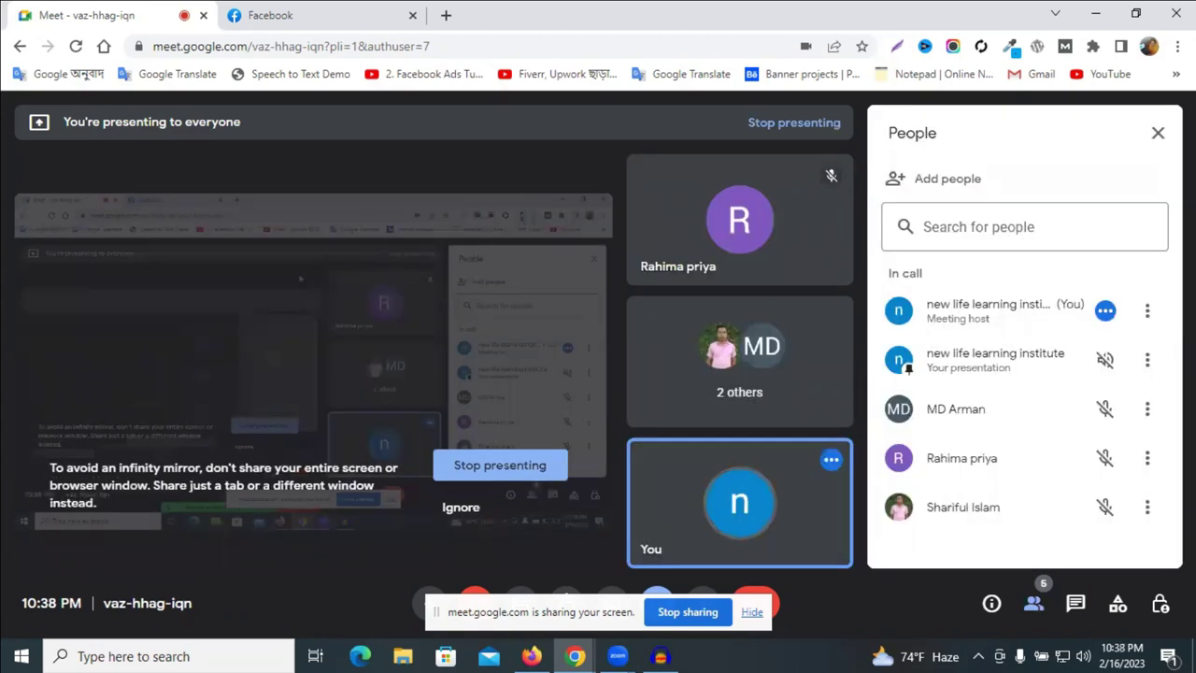
click(1158, 138)
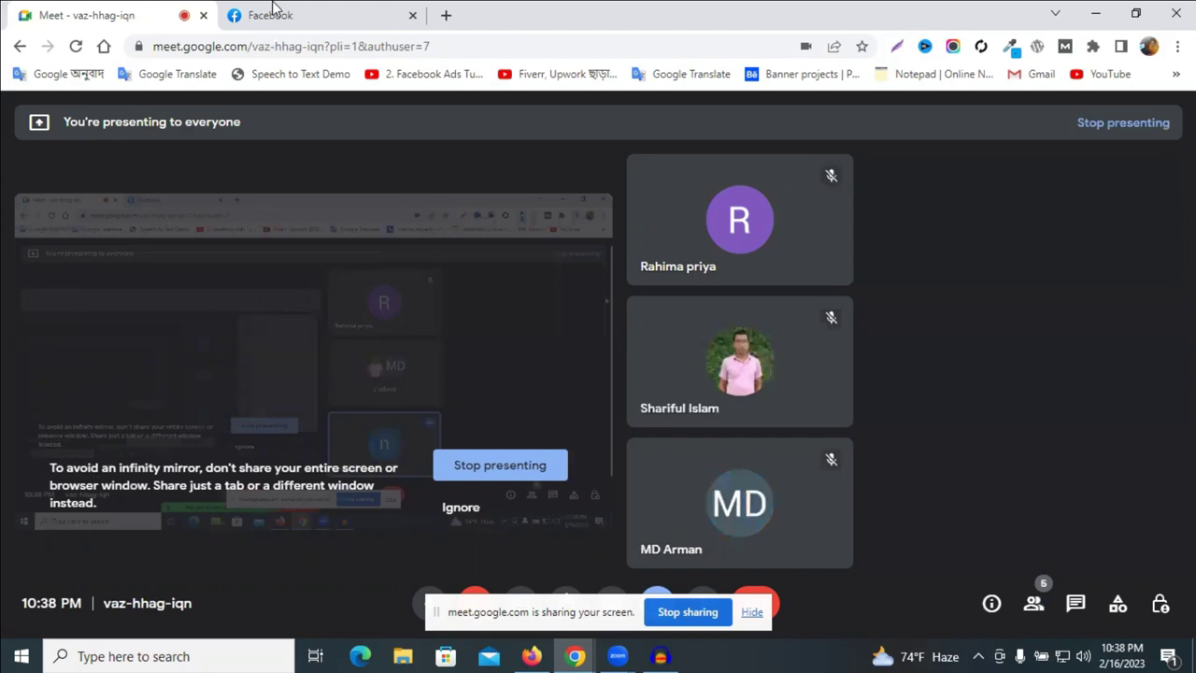
key(ctrl+Tab)
click(660, 656)
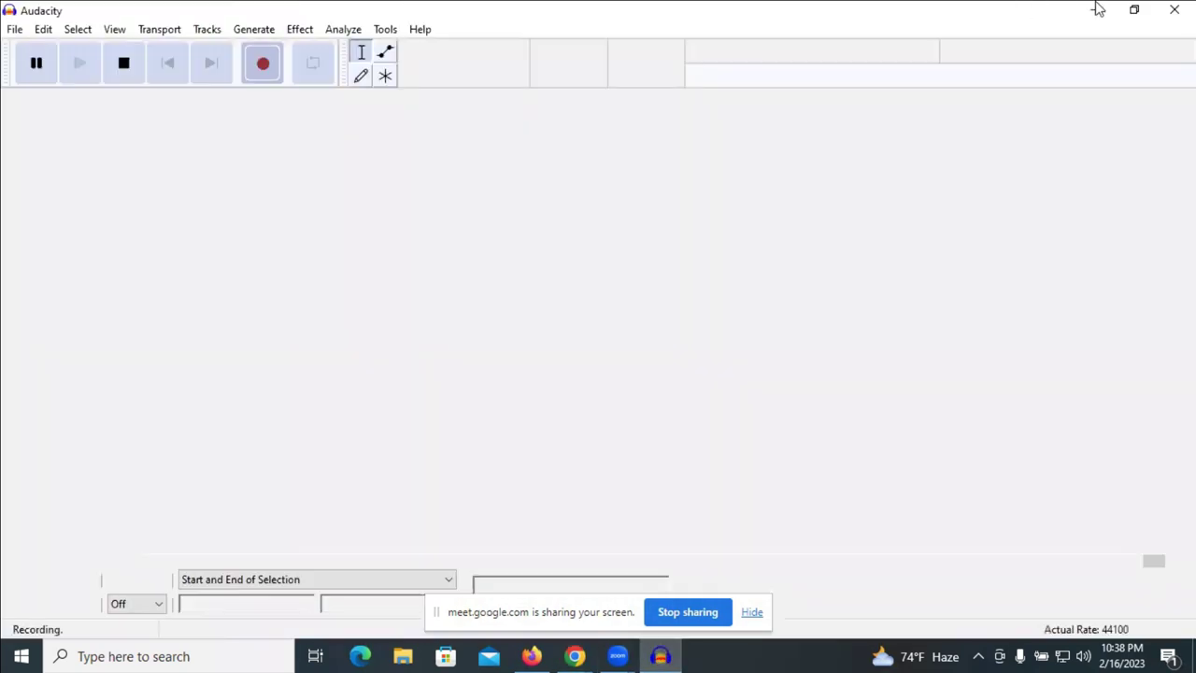
key(alt+Tab)
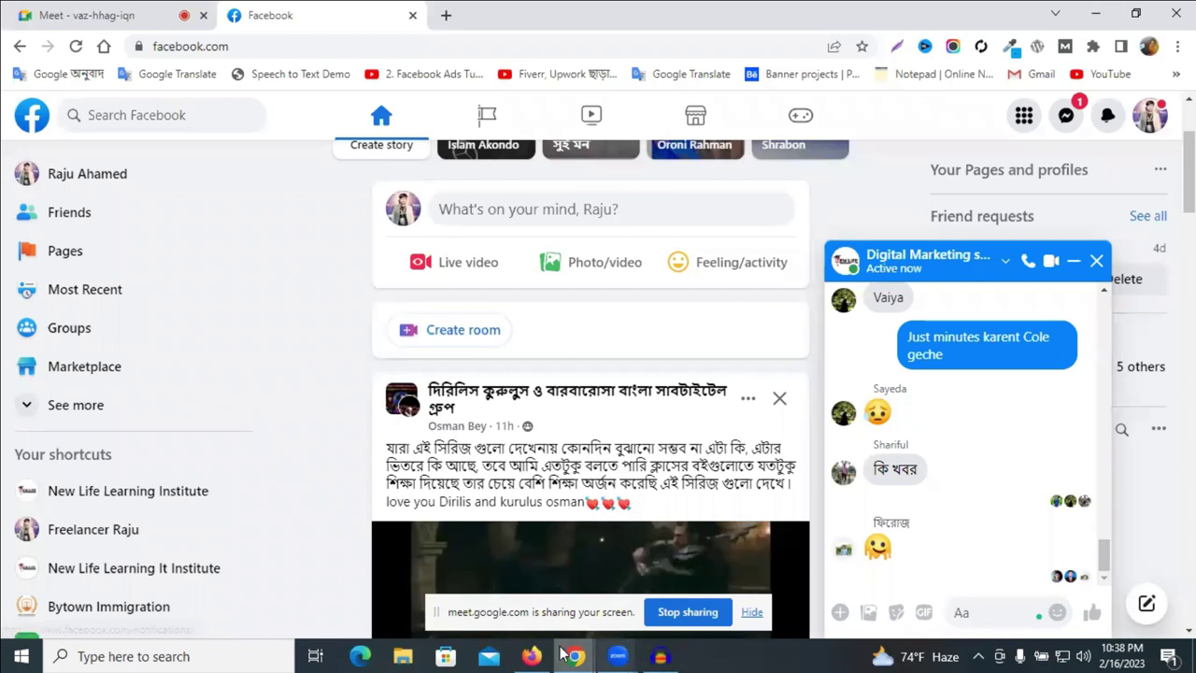
mouse_move(572, 654)
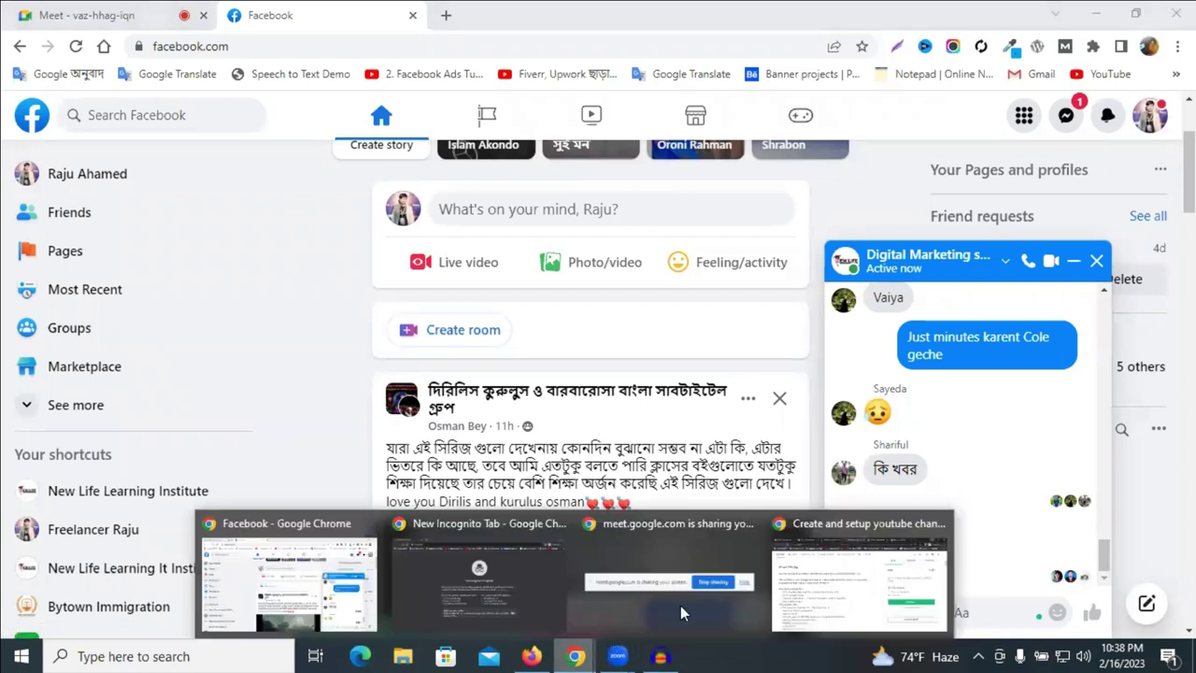
- Review both gig pages and select the US$15 gig's introduction and package list text
key(alt+Tab)
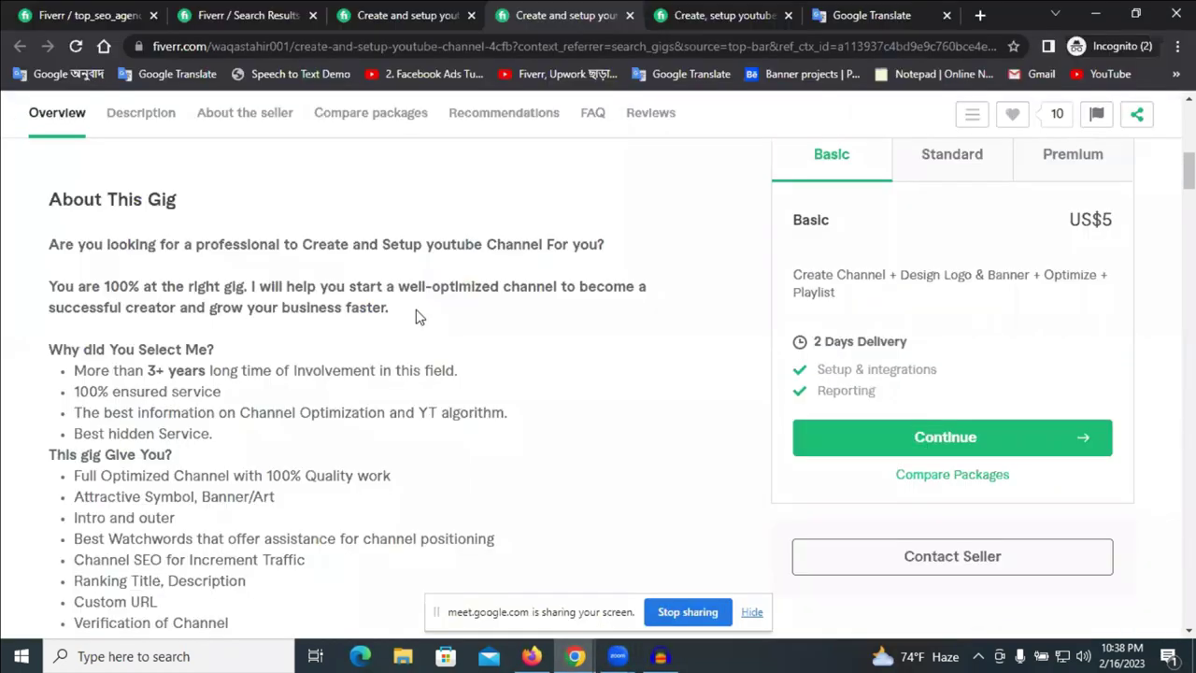
scroll(418, 319, up, 5)
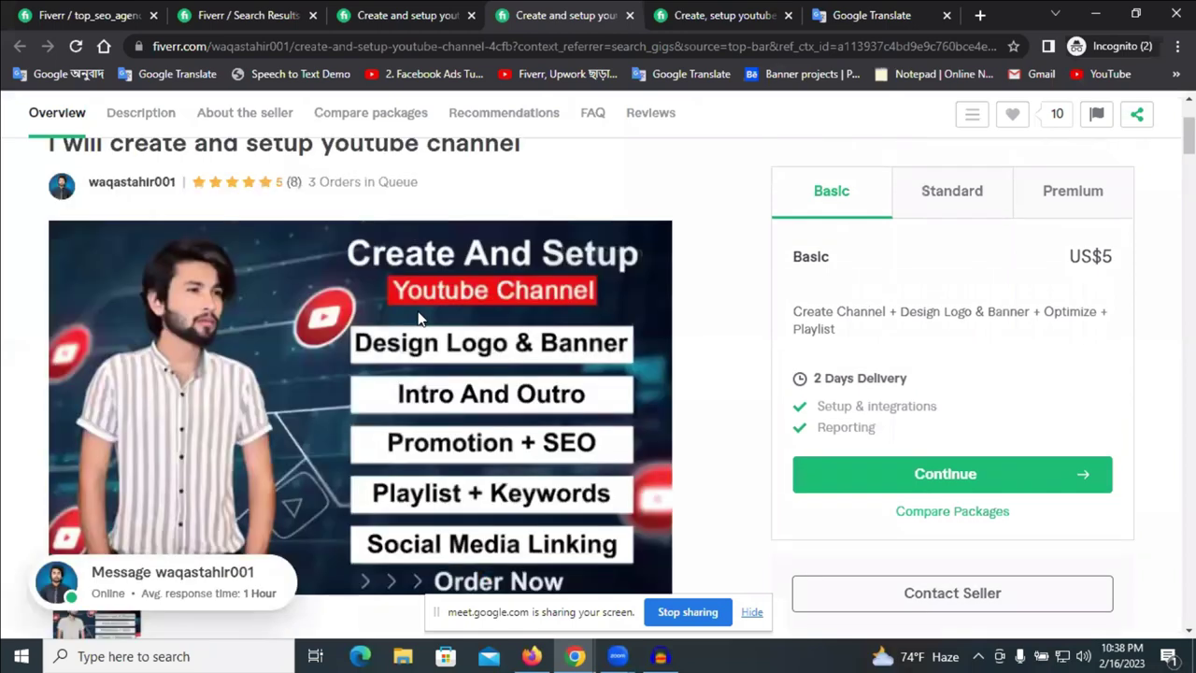
scroll(417, 319, down, 6)
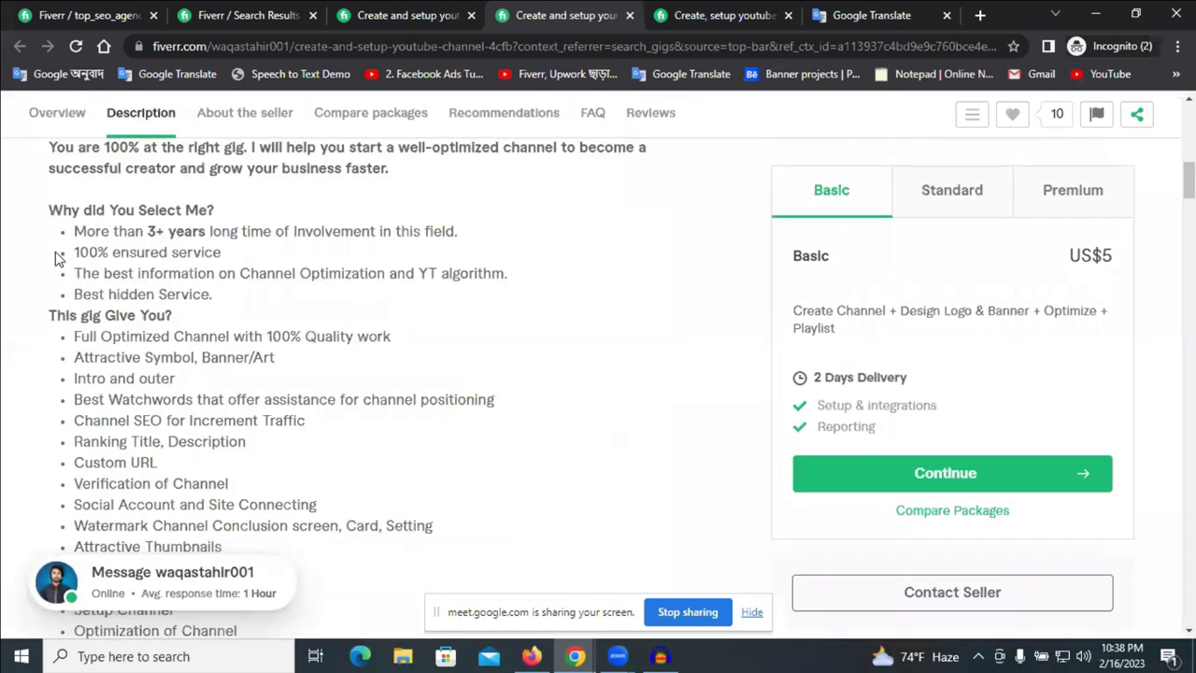
scroll(54, 257, up, 2)
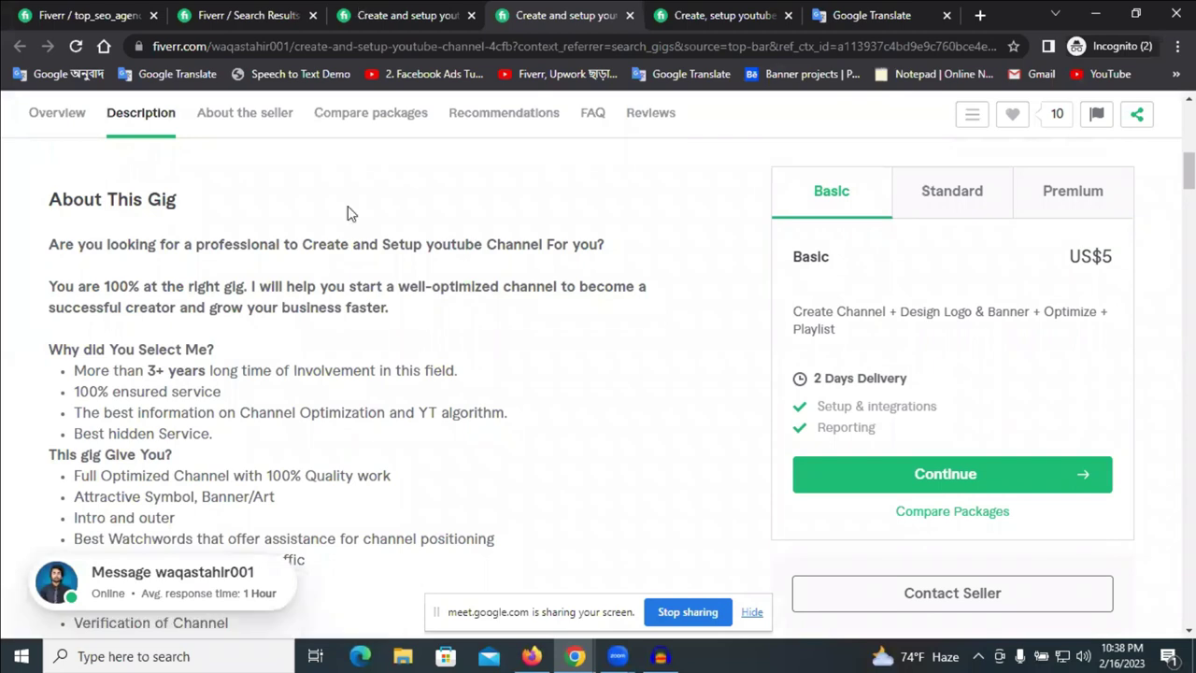
key(ctrl+shift+Tab)
scroll(309, 397, down, 5)
drag(51, 196, 233, 435)
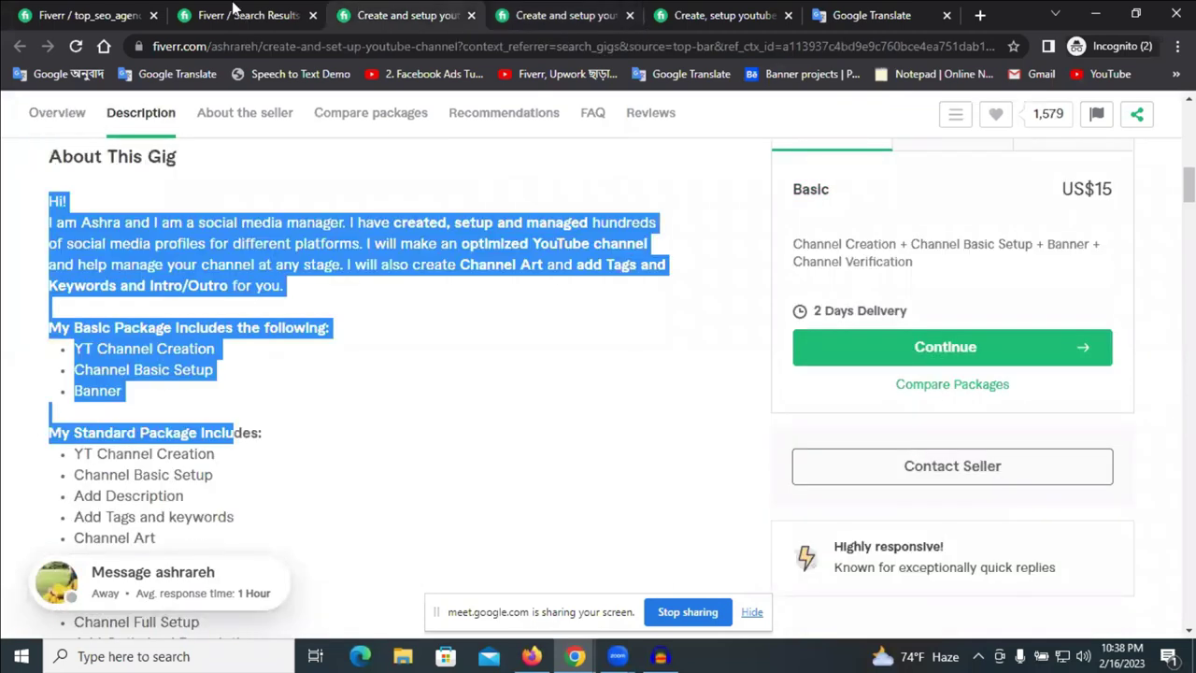
- Scroll further down the YouTube channel setup search results before leaving for Google Translate
click(233, 13)
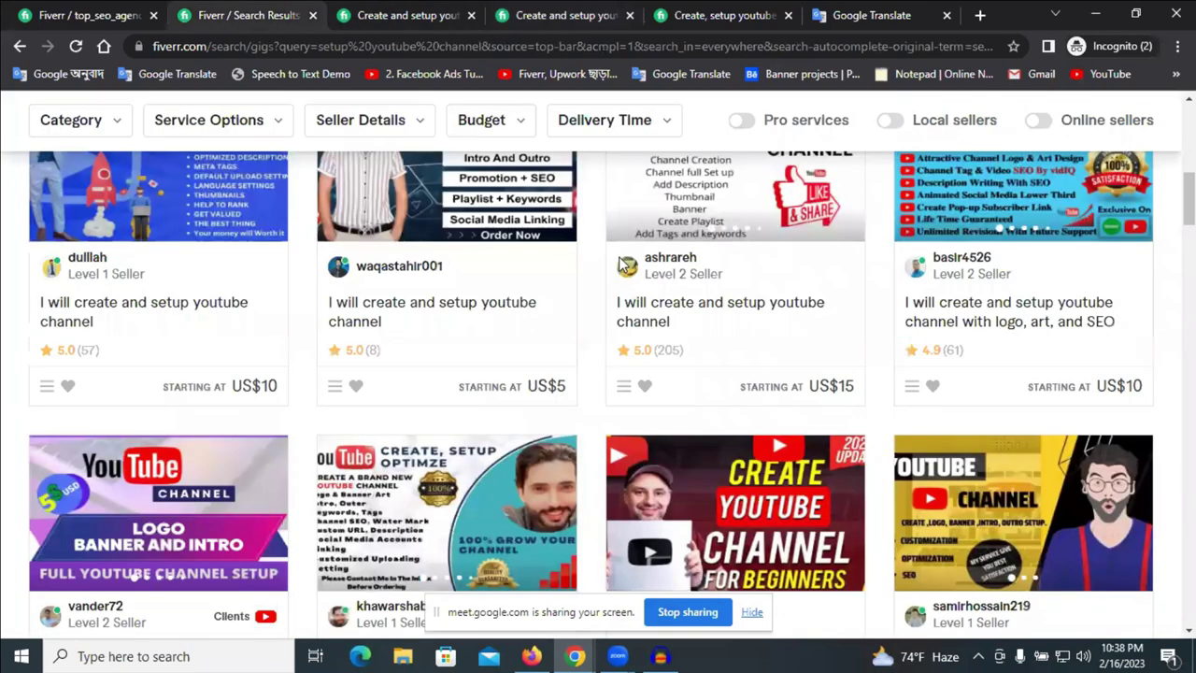
scroll(719, 327, down, 3)
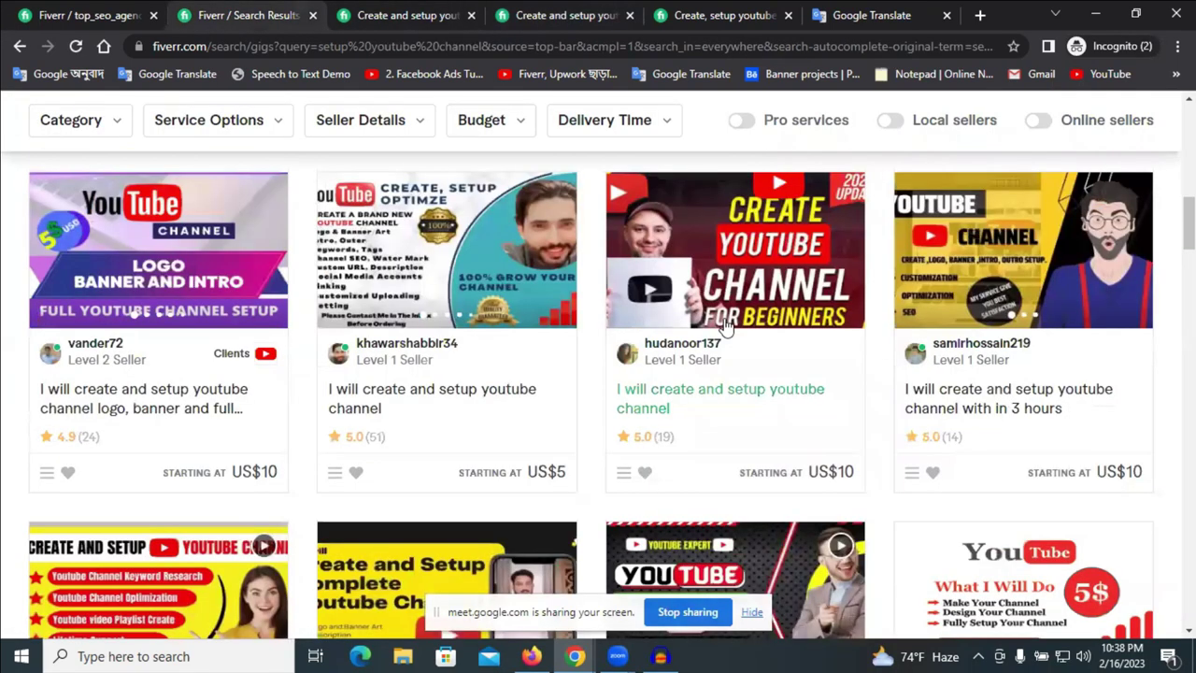
scroll(707, 329, down, 3)
scroll(707, 329, down, 2)
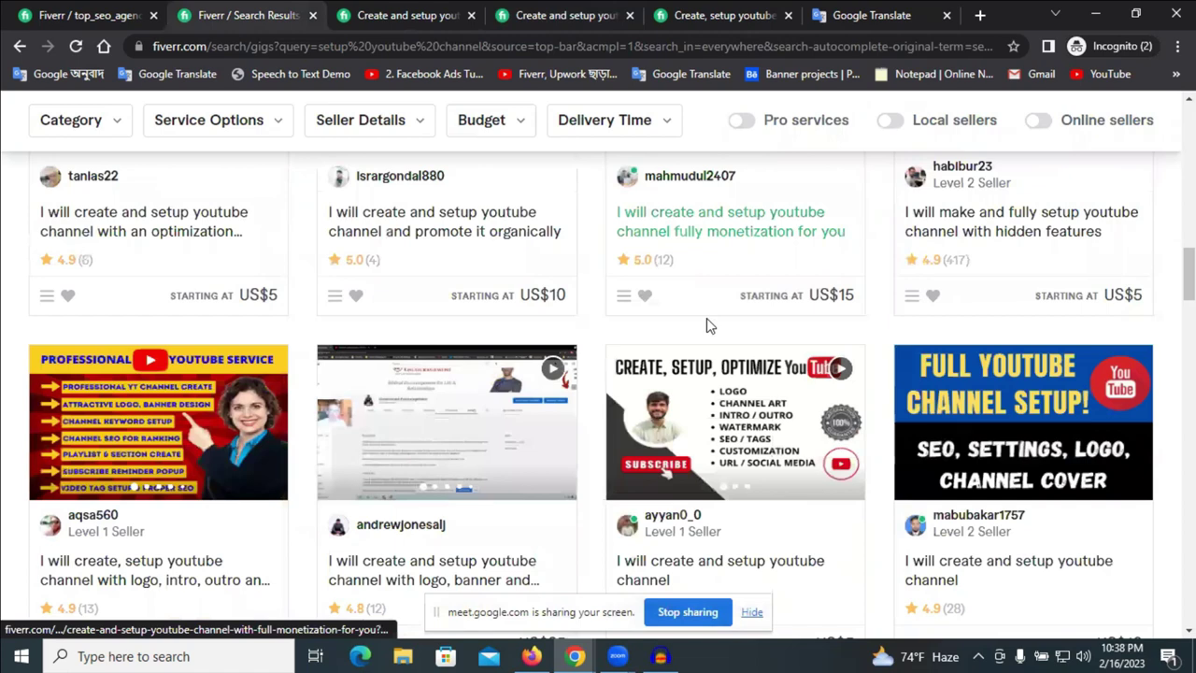
scroll(707, 324, down, 2)
scroll(707, 324, down, 2)
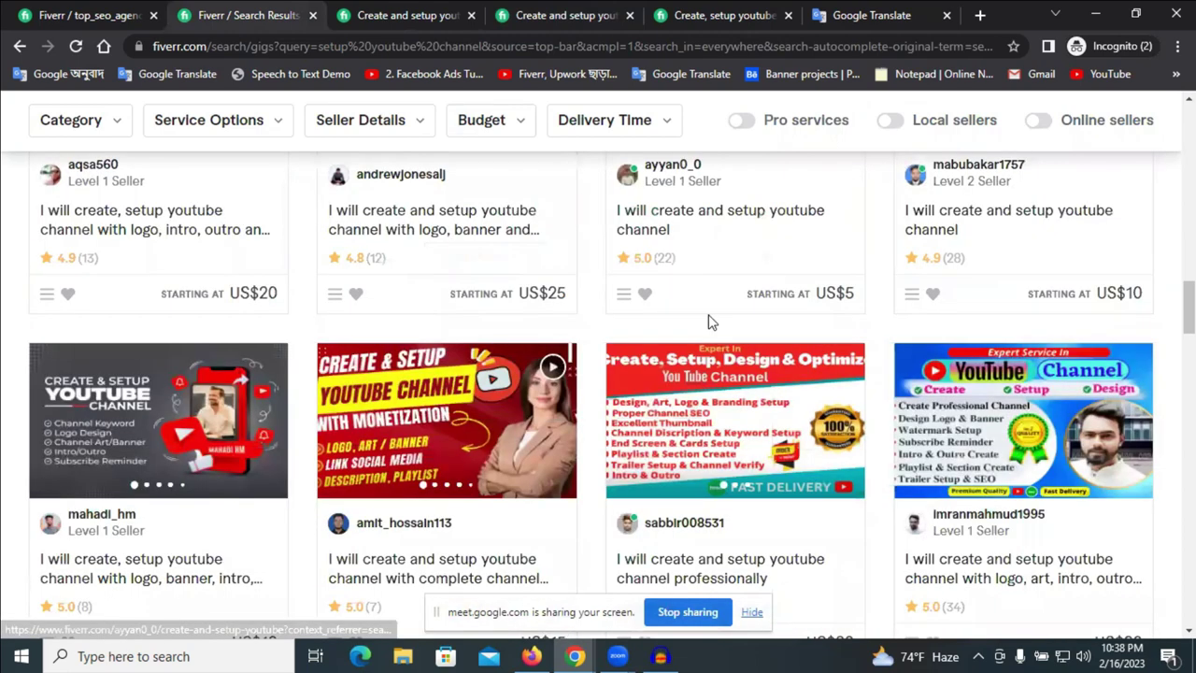
click(869, 15)
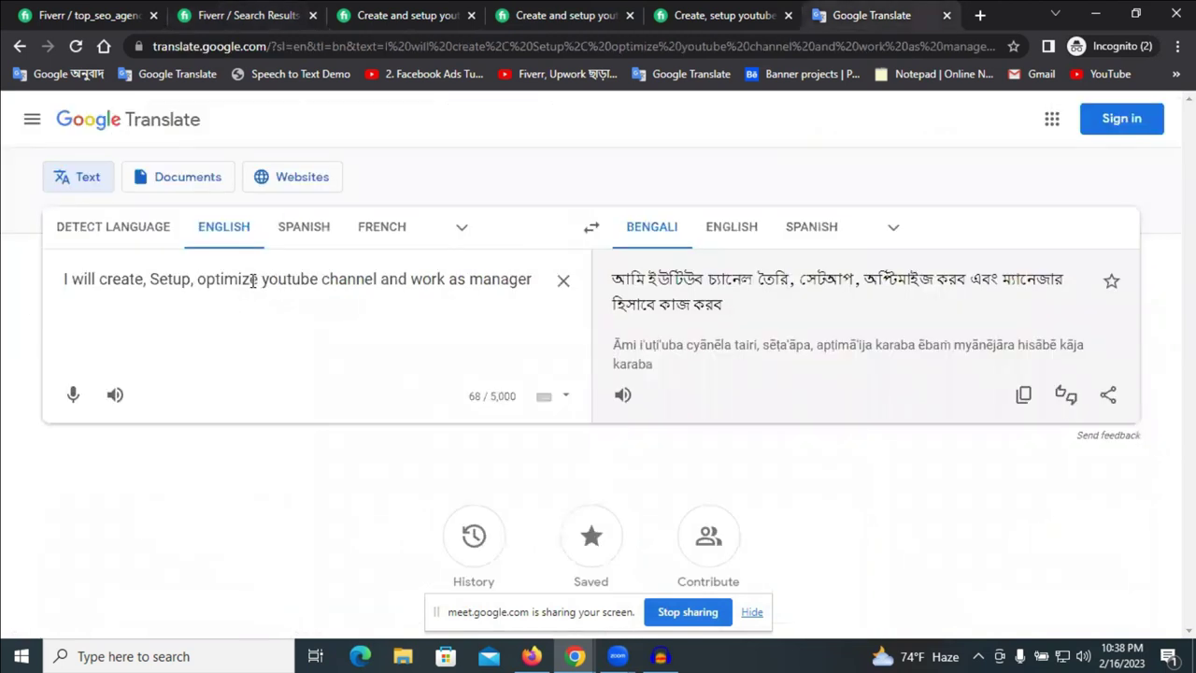
- Copy the title onto a second line, inserting 'and design your' and removing 'and work as manager'
triple_click(252, 280)
key(ctrl+c)
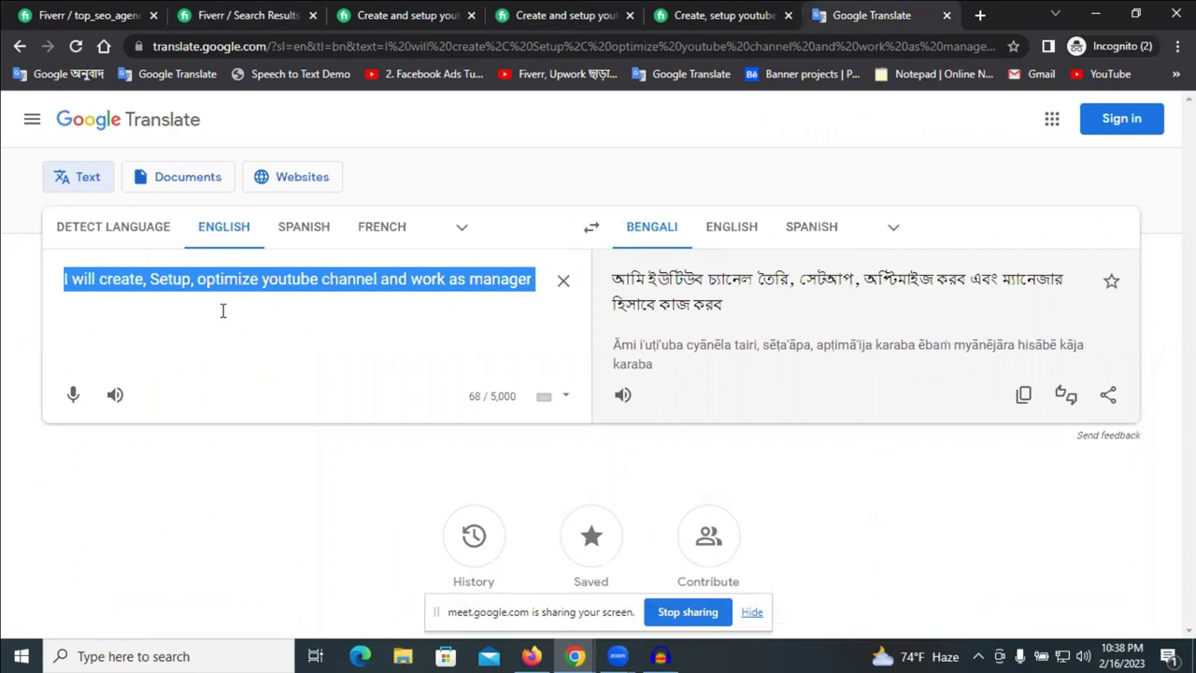
double_click(530, 278)
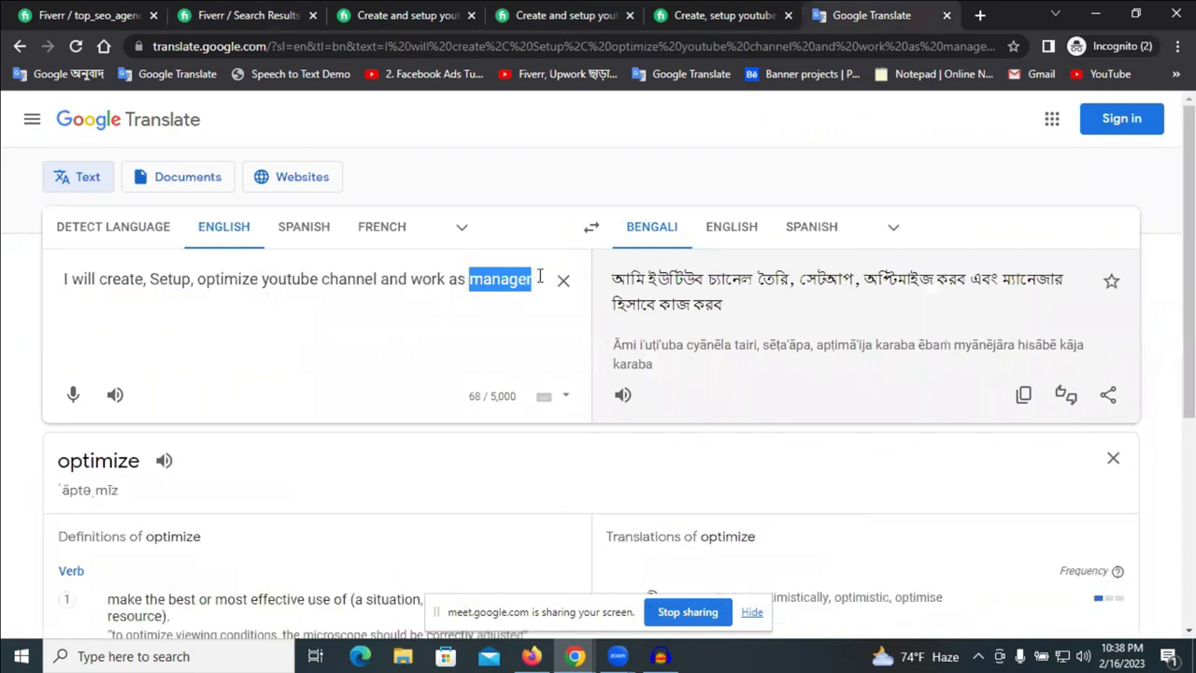
click(539, 277)
key(Return)
key(Return)
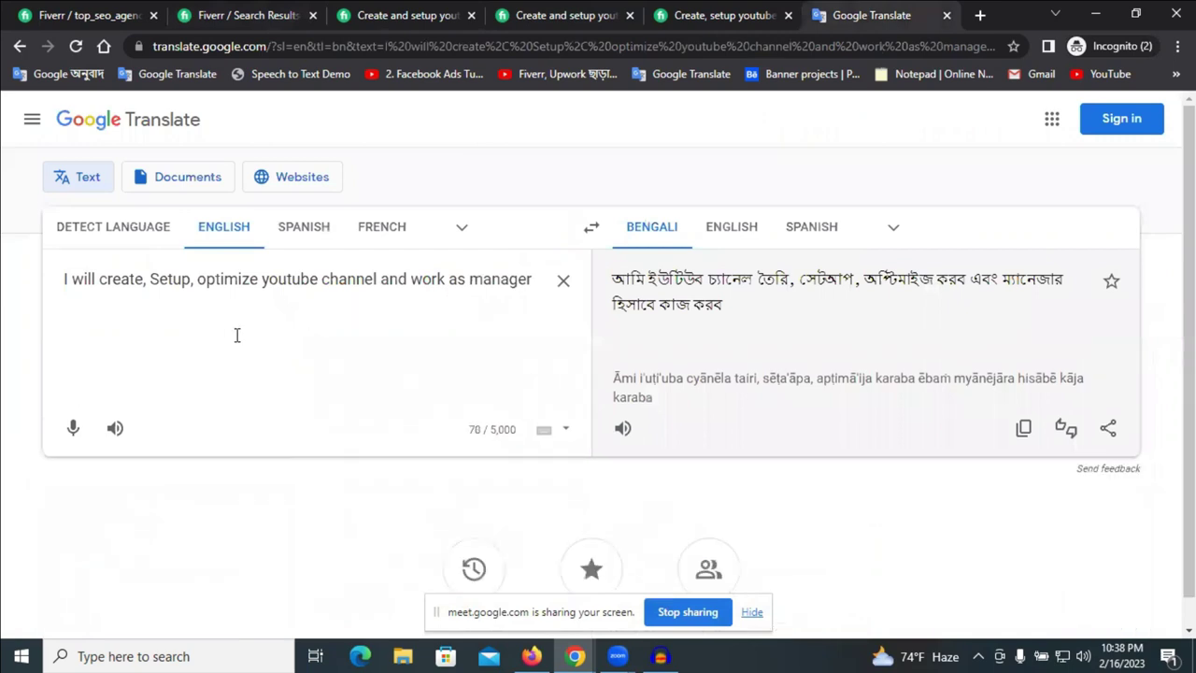
key(ctrl+v)
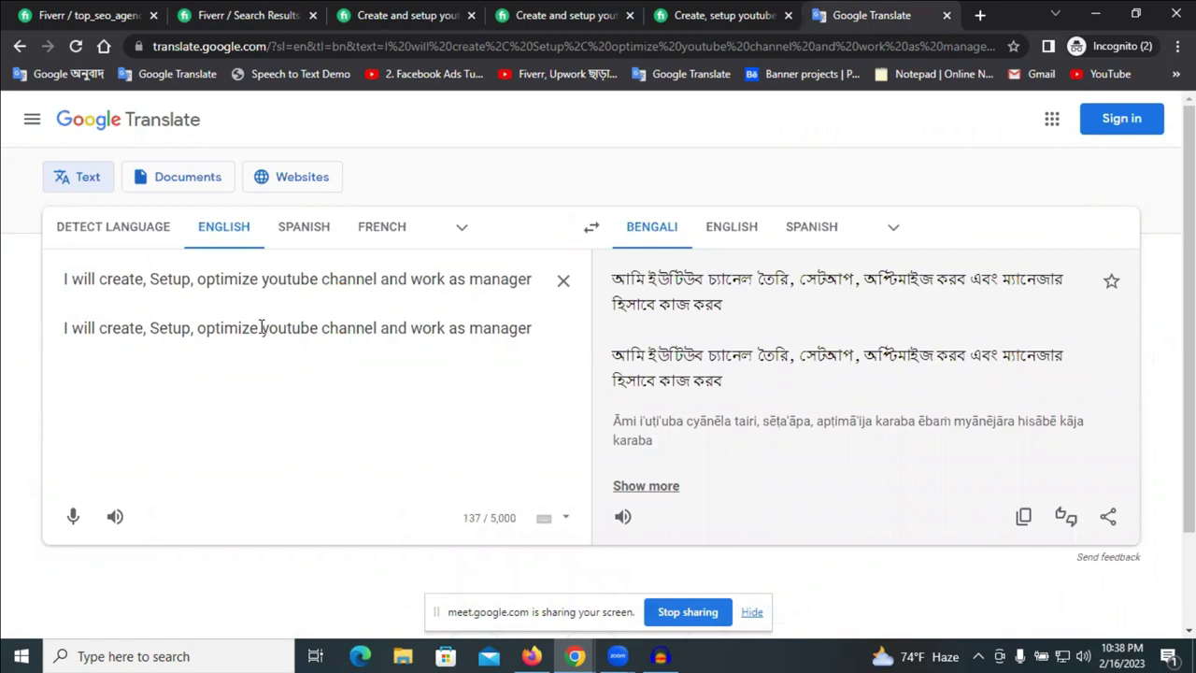
click(262, 327)
text(an)
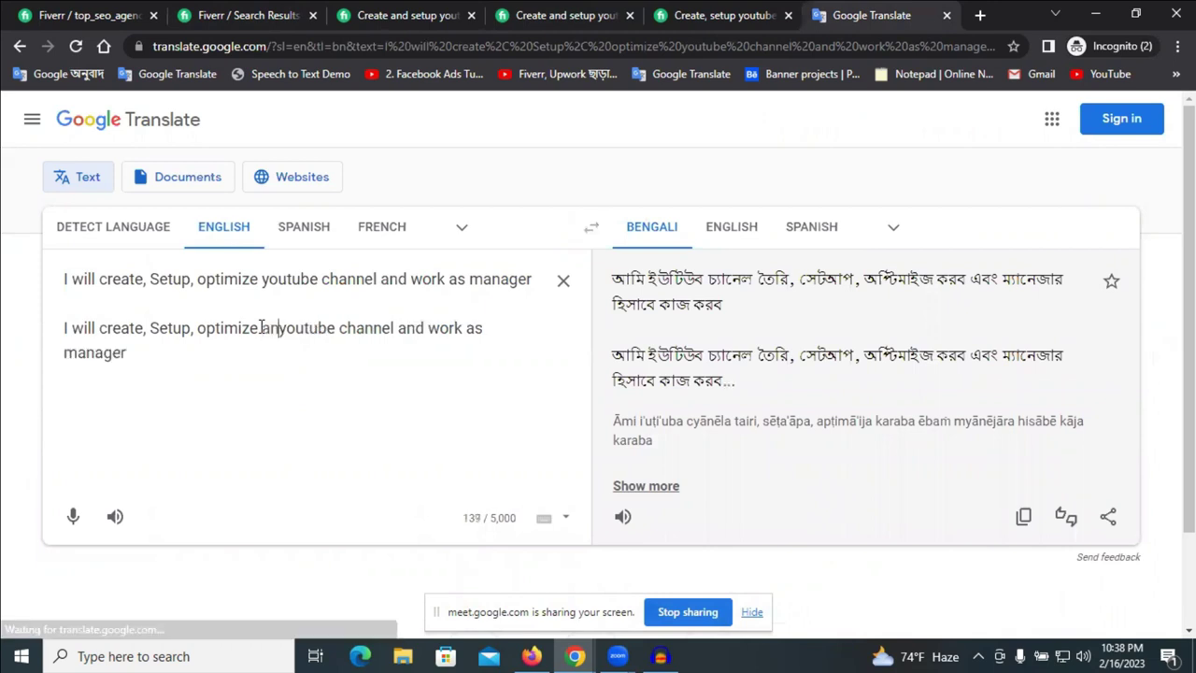
text(d de)
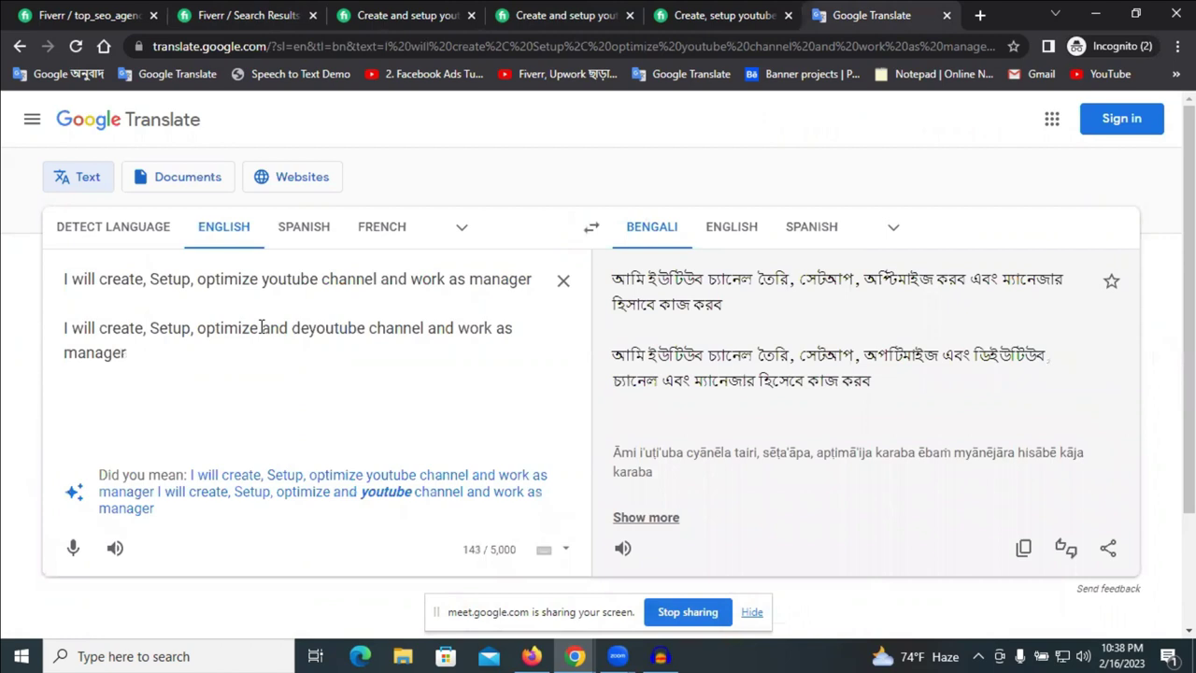
text(sign)
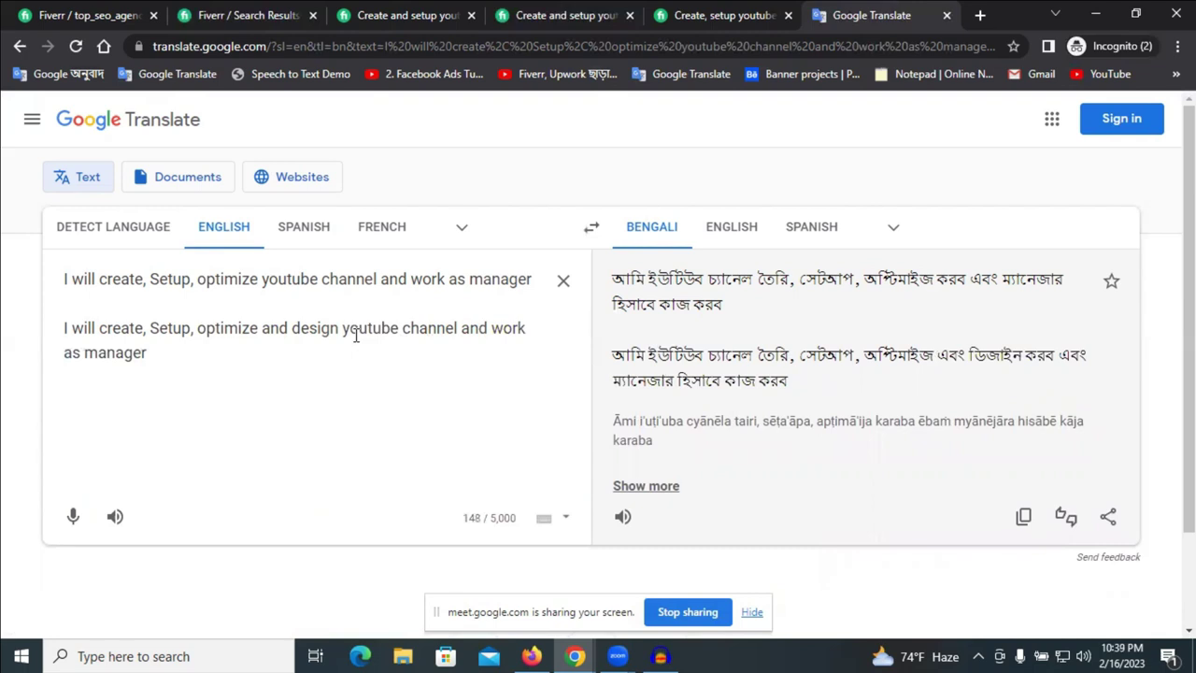
text( your you)
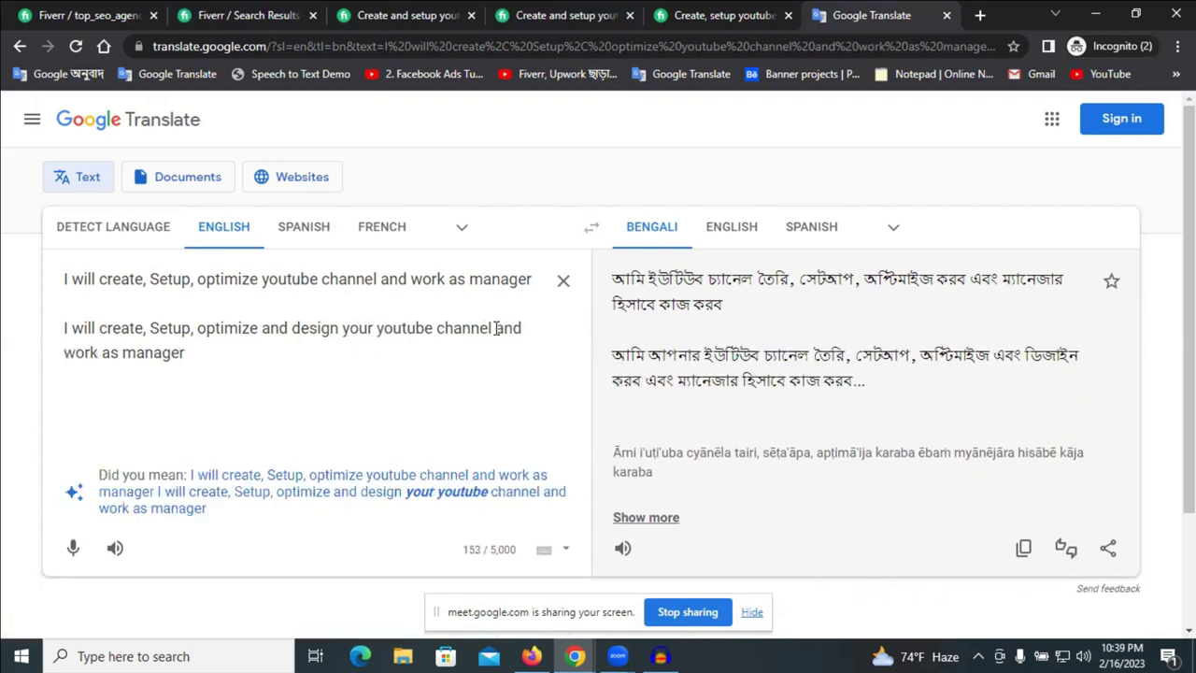
drag(496, 328, 525, 371)
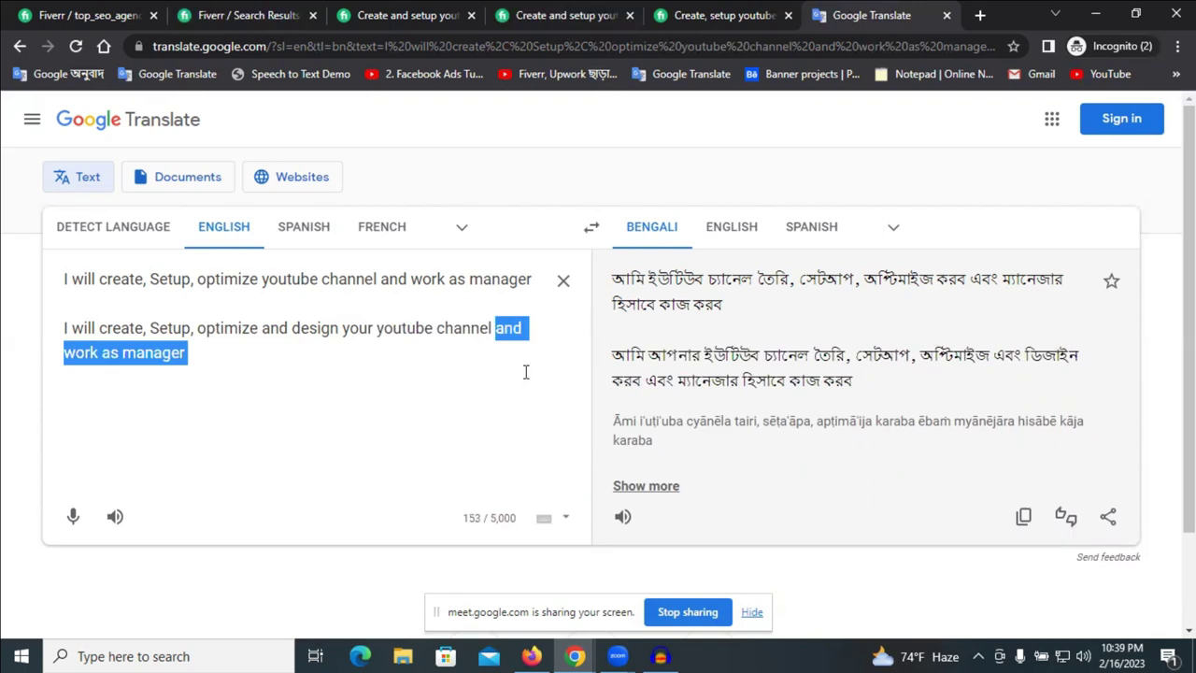
key(BackSpace)
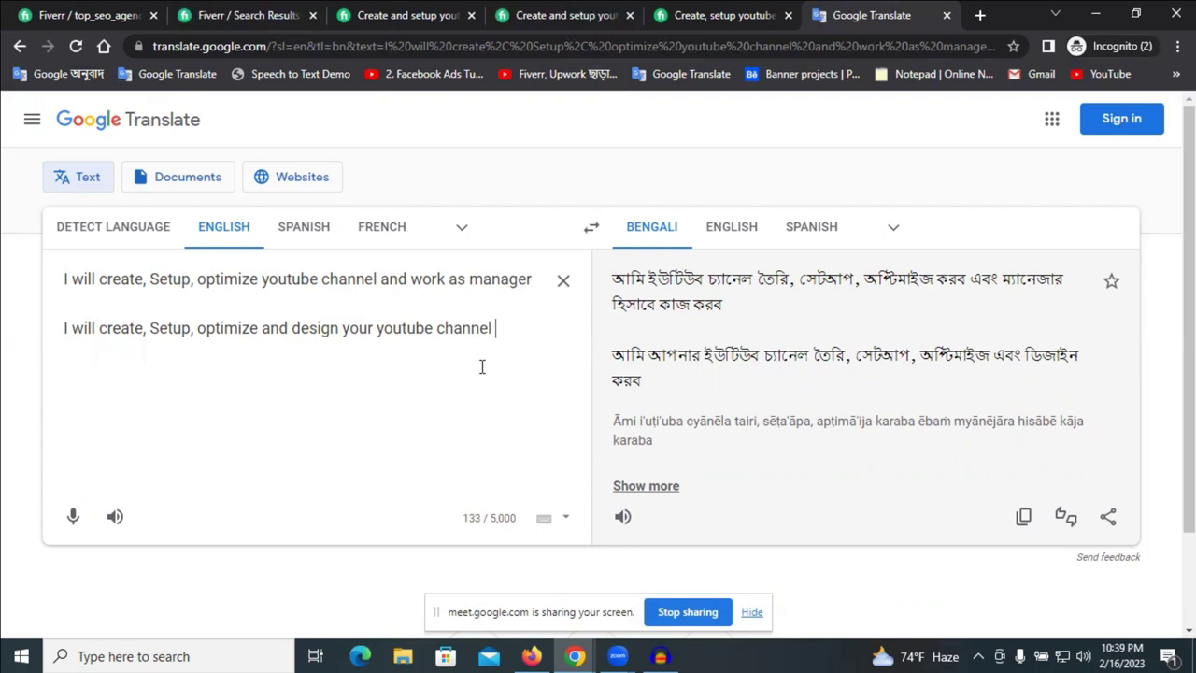
- Append 'in 1 24 hours' to the end of the second draft
triple_click(485, 328)
click(243, 407)
triple_click(267, 327)
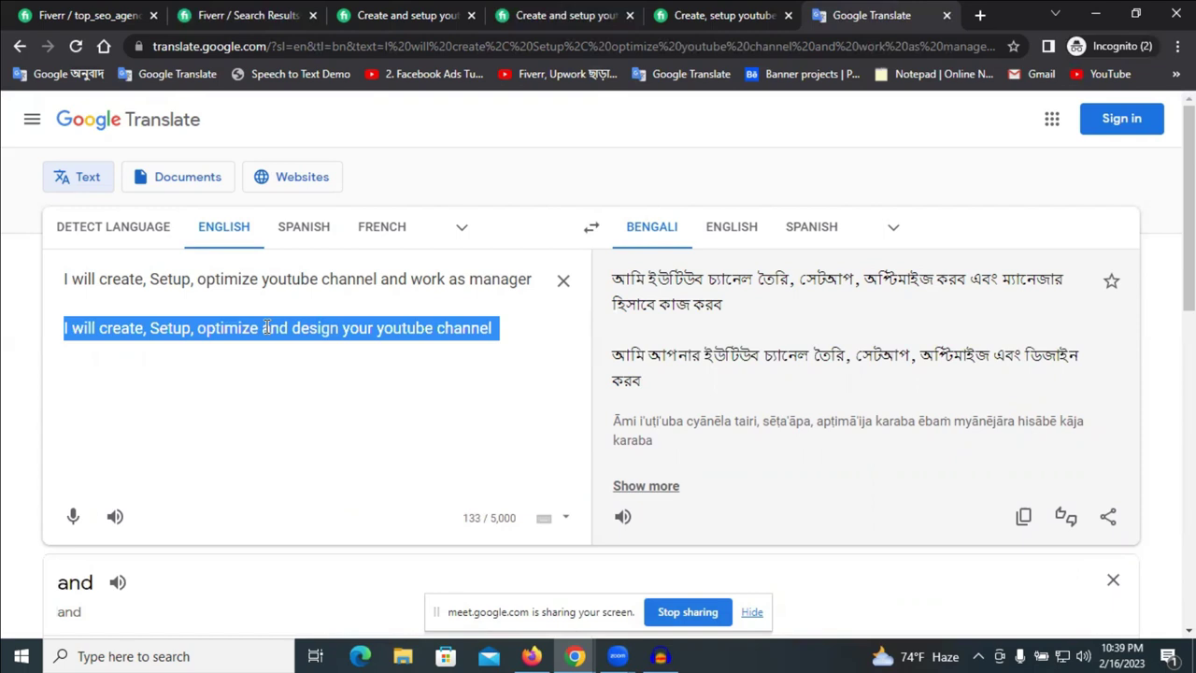
click(501, 327)
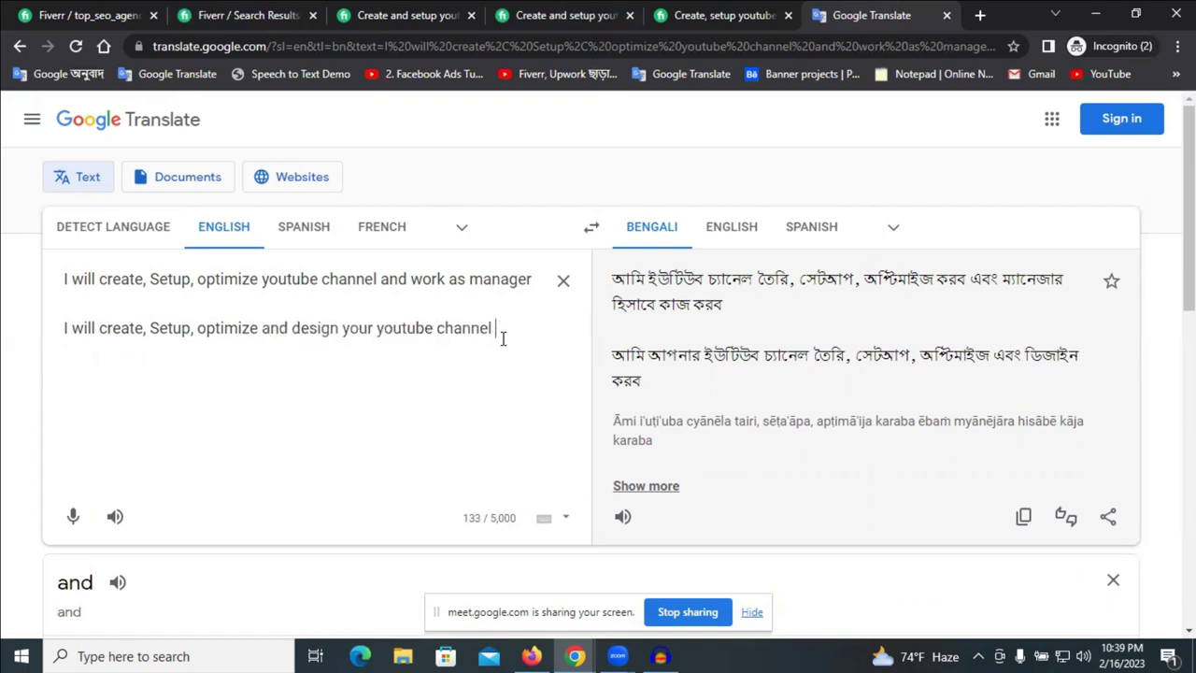
text(in 1 2)
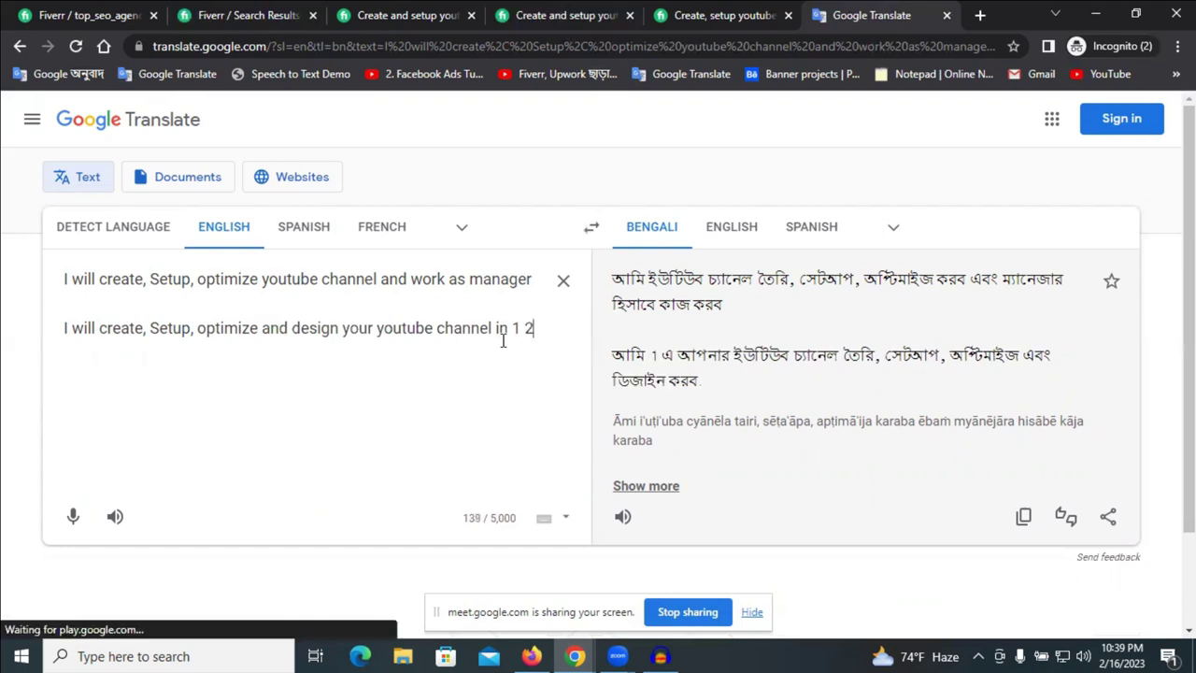
text(4 hours)
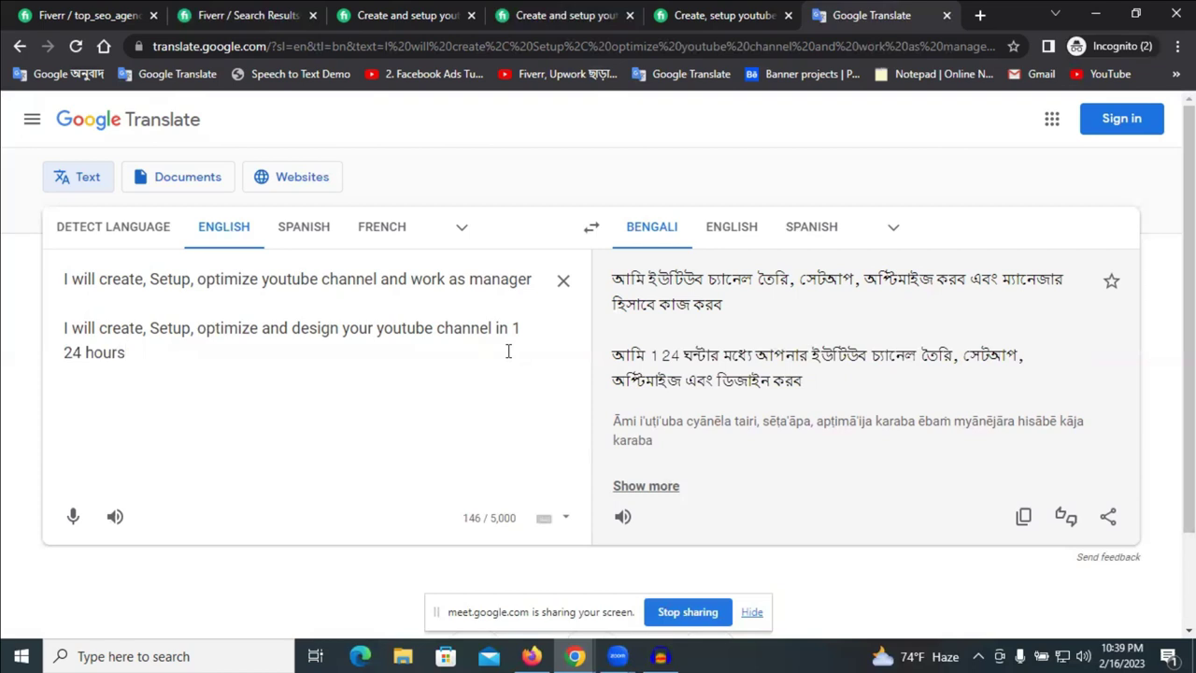
- Select the second draft up to 'channel' and start a new empty third line
click(256, 333)
click(158, 332)
double_click(159, 332)
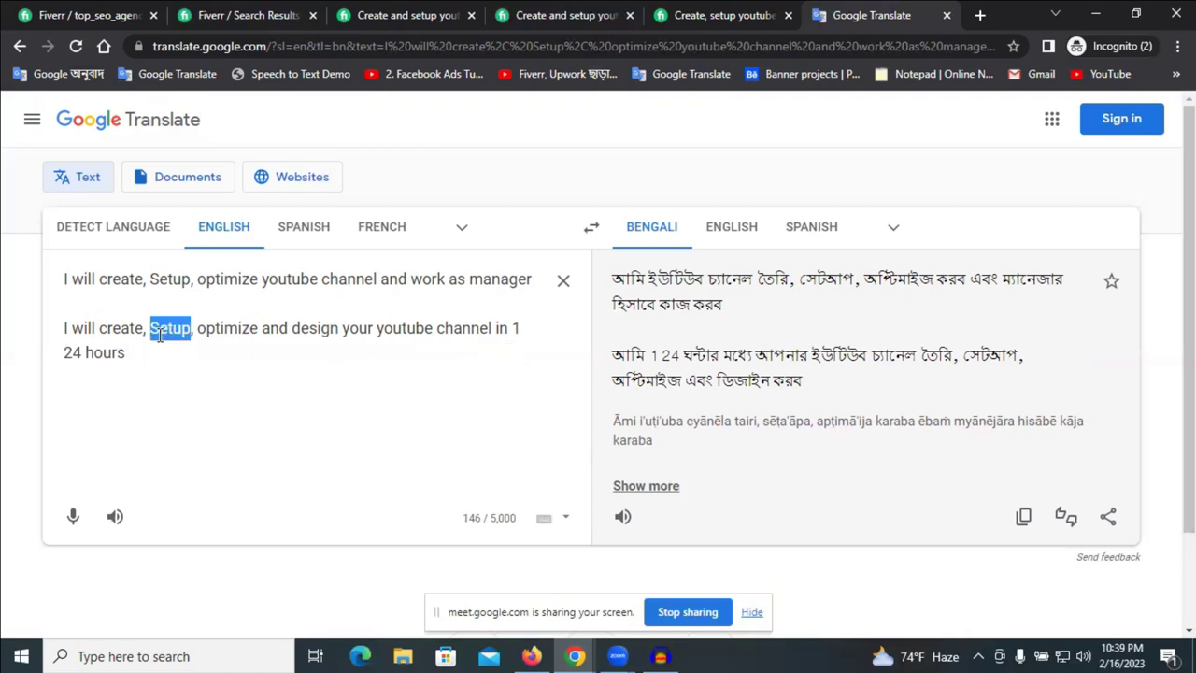
click(61, 329)
shift+click(493, 333)
key(ctrl+c)
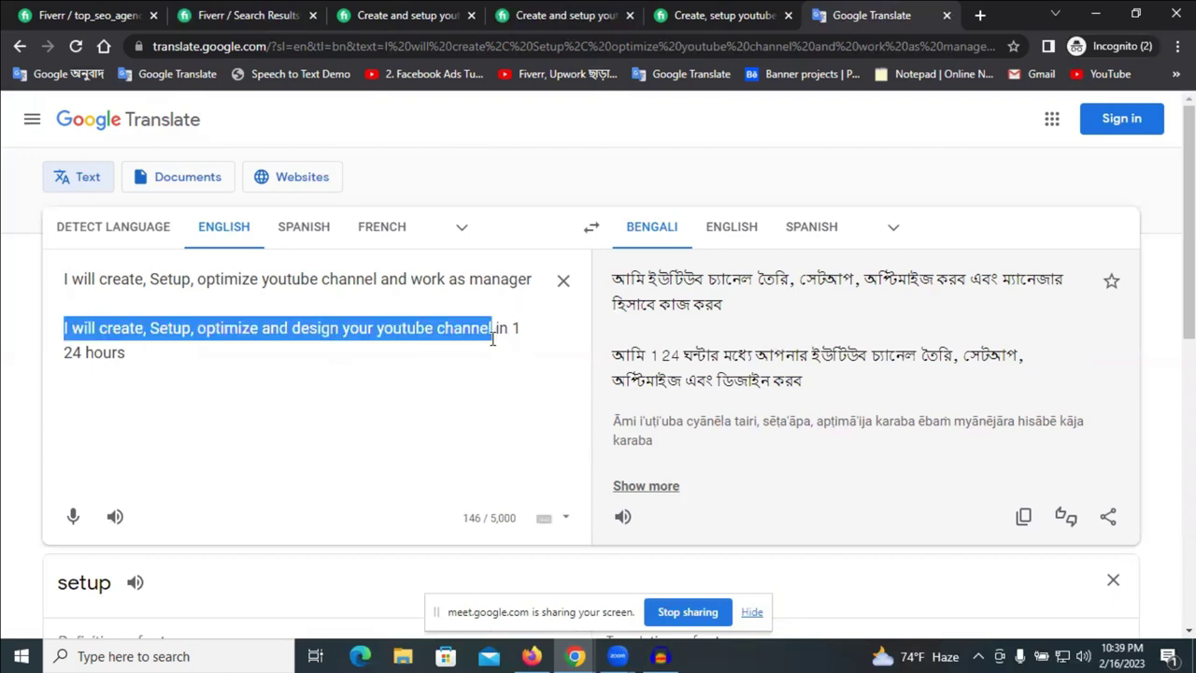
click(388, 372)
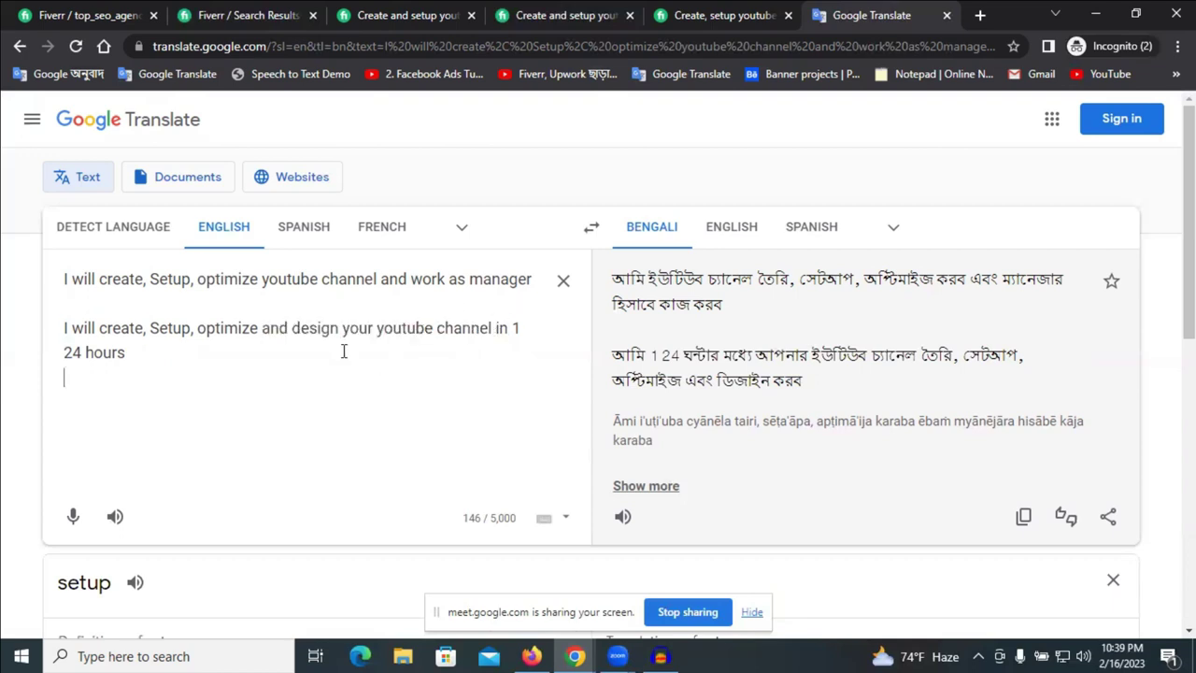
key(Return)
- Add third and fourth drafts ending 'youtube channel', changing the fourth's 'design' to 'manage'
key(ctrl+v)
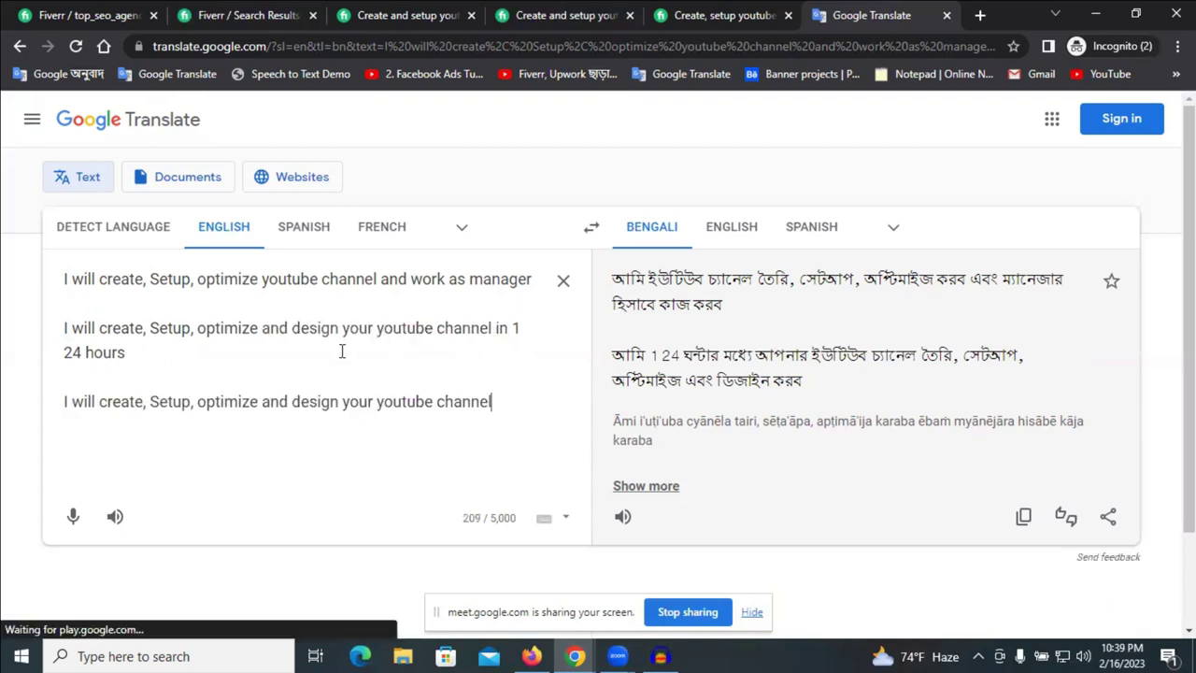
triple_click(416, 401)
key(ctrl+c)
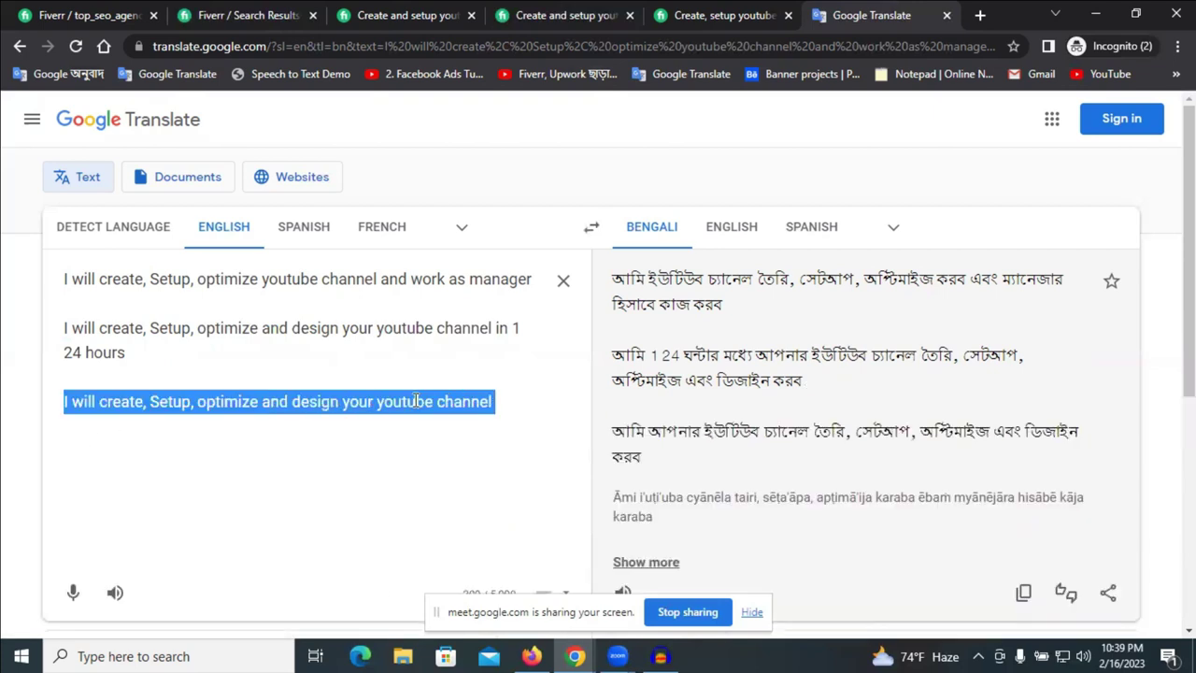
click(537, 402)
key(Return)
key(Return)
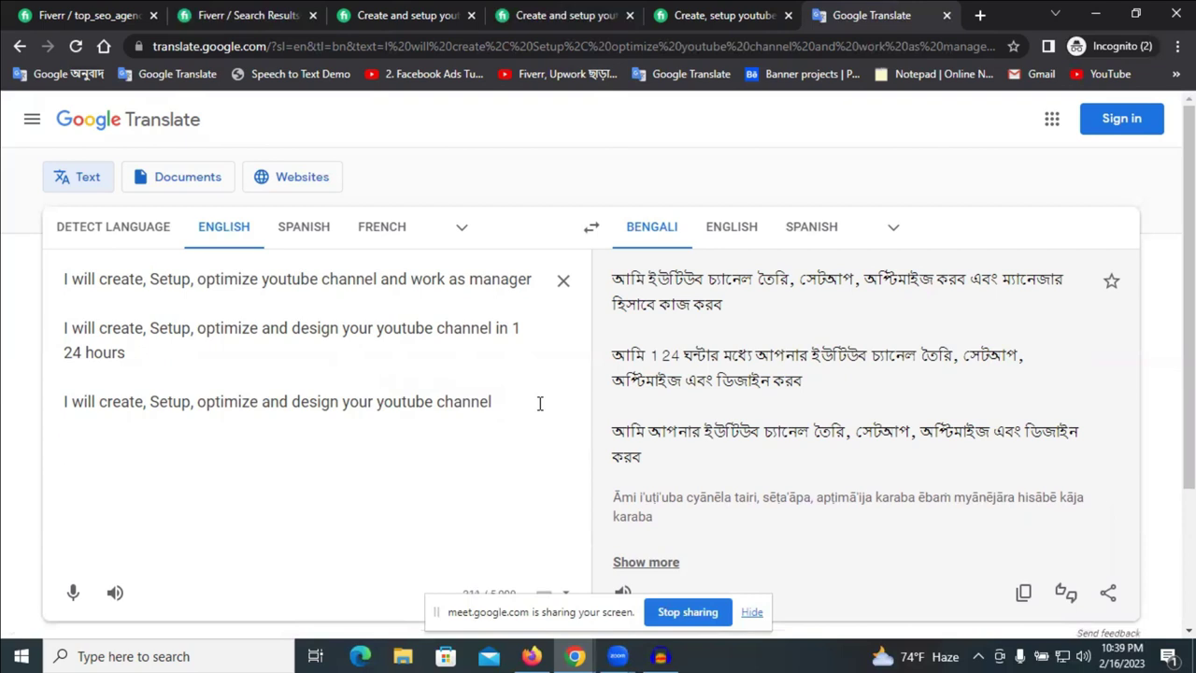
key(ctrl+v)
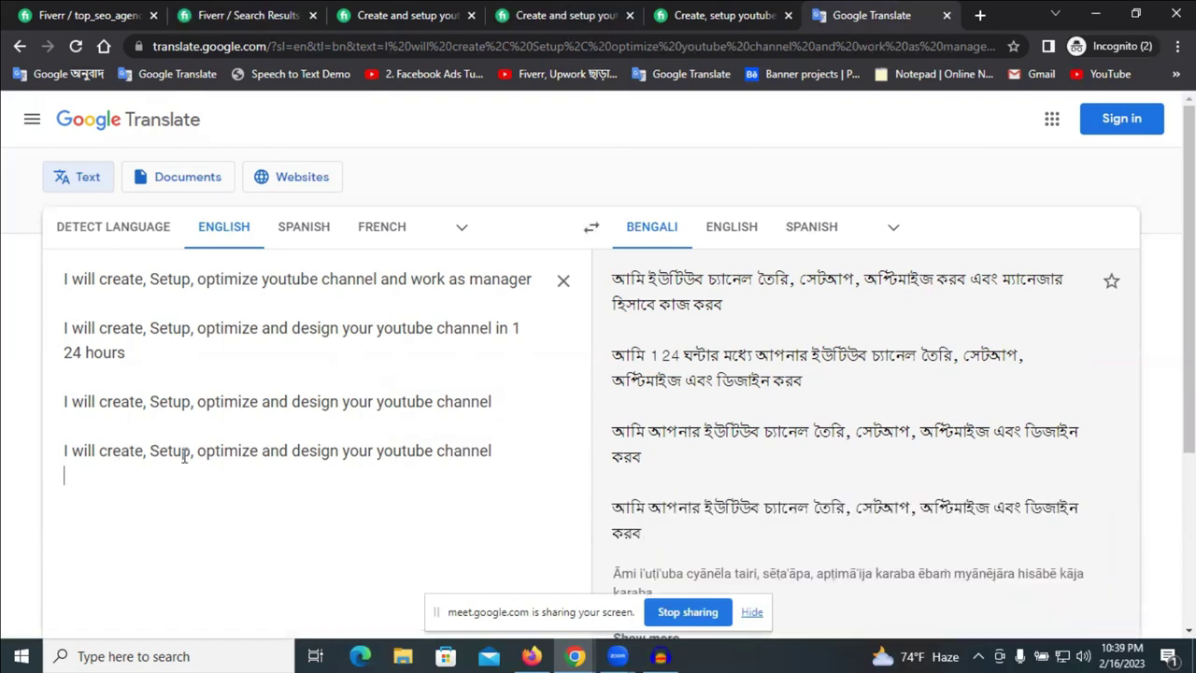
triple_click(311, 452)
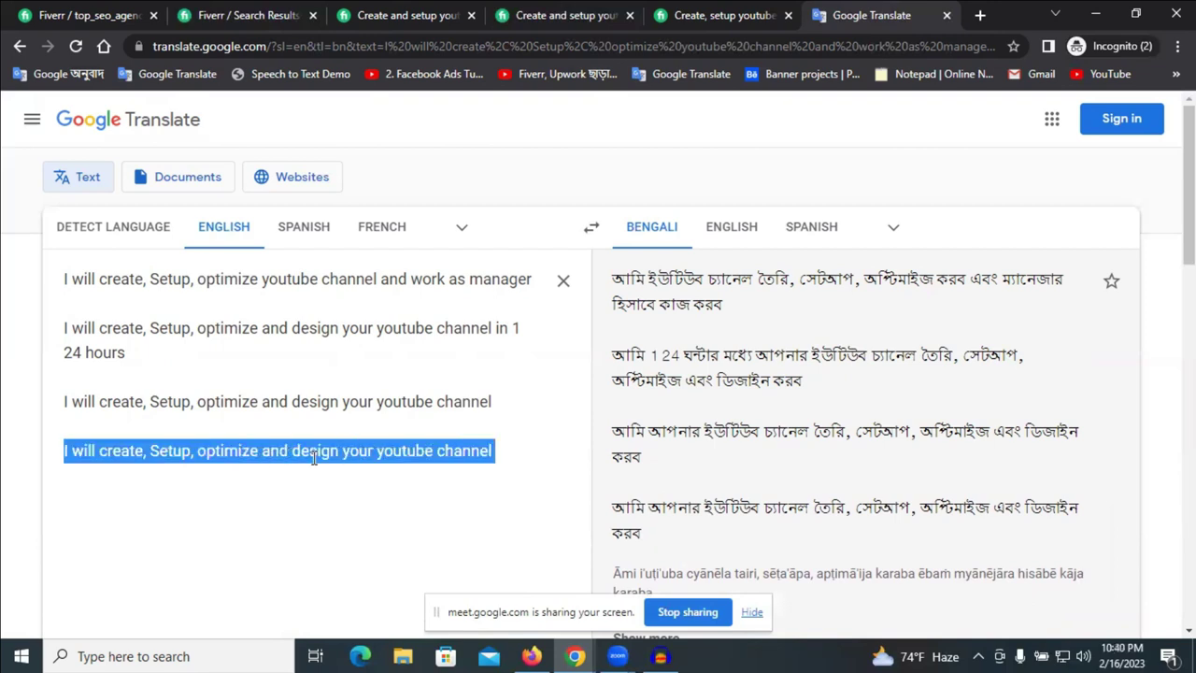
double_click(314, 452)
text(manager)
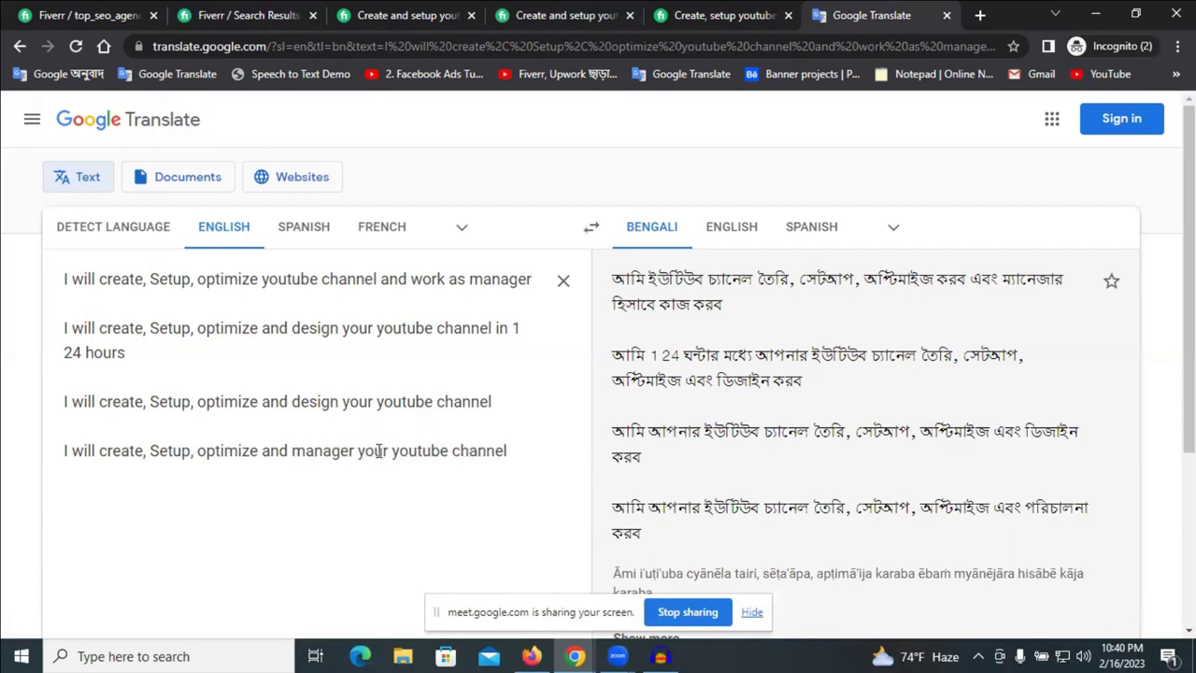
click(357, 451)
key(BackSpace)
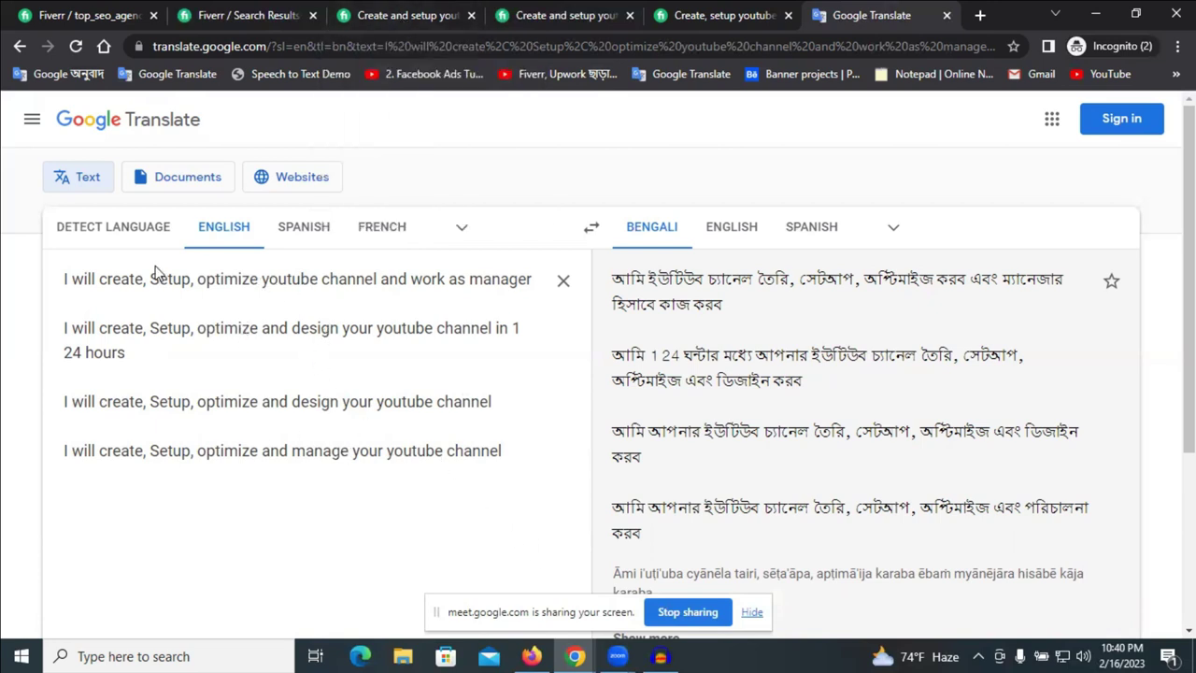
- Select the first draft's wording from 'create' through 'manager' for reuse in Fiverr
drag(99, 278, 531, 279)
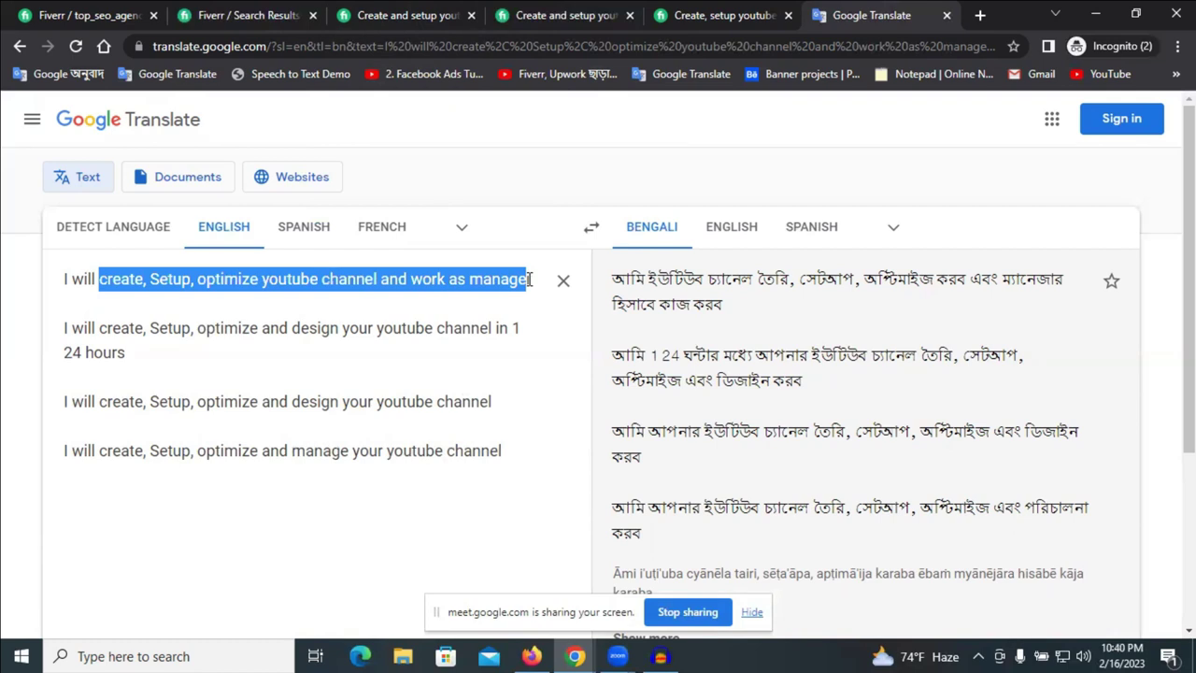
drag(93, 279, 37, 281)
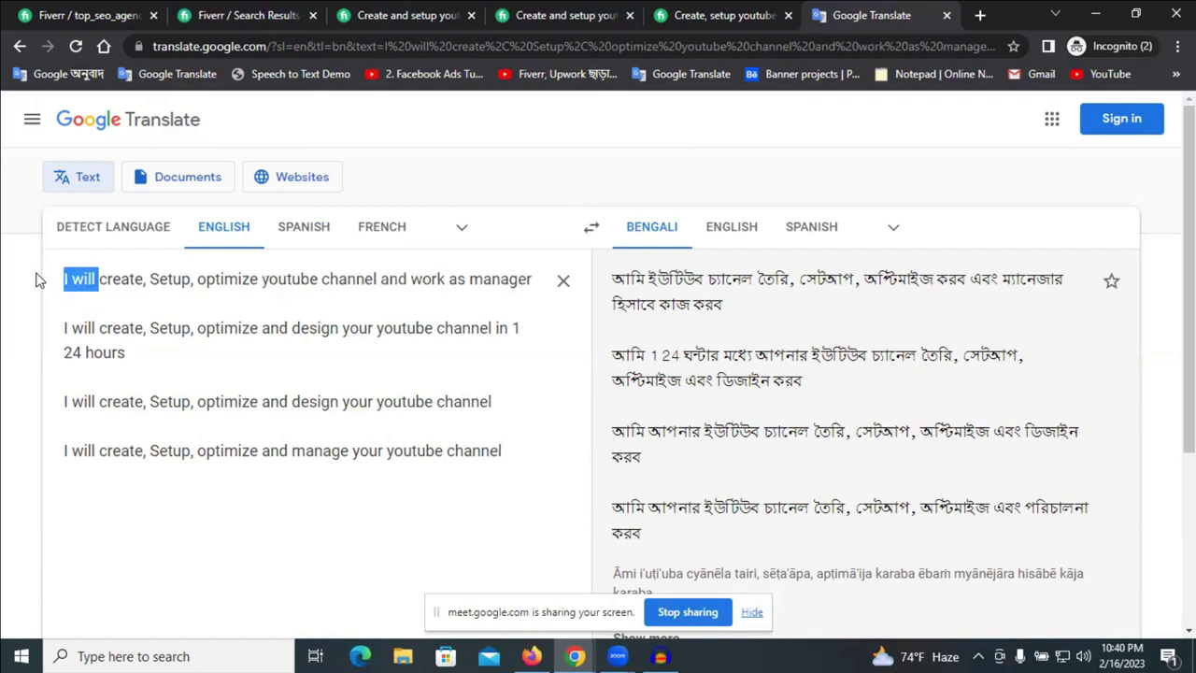
click(118, 279)
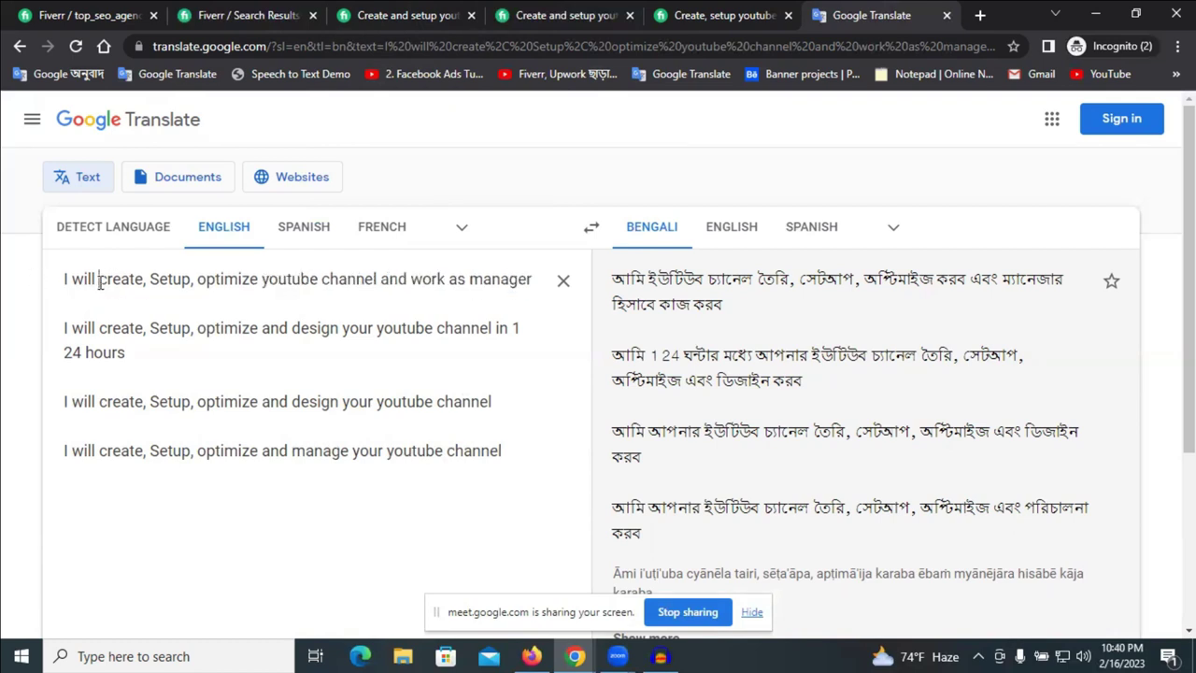
drag(100, 280, 532, 270)
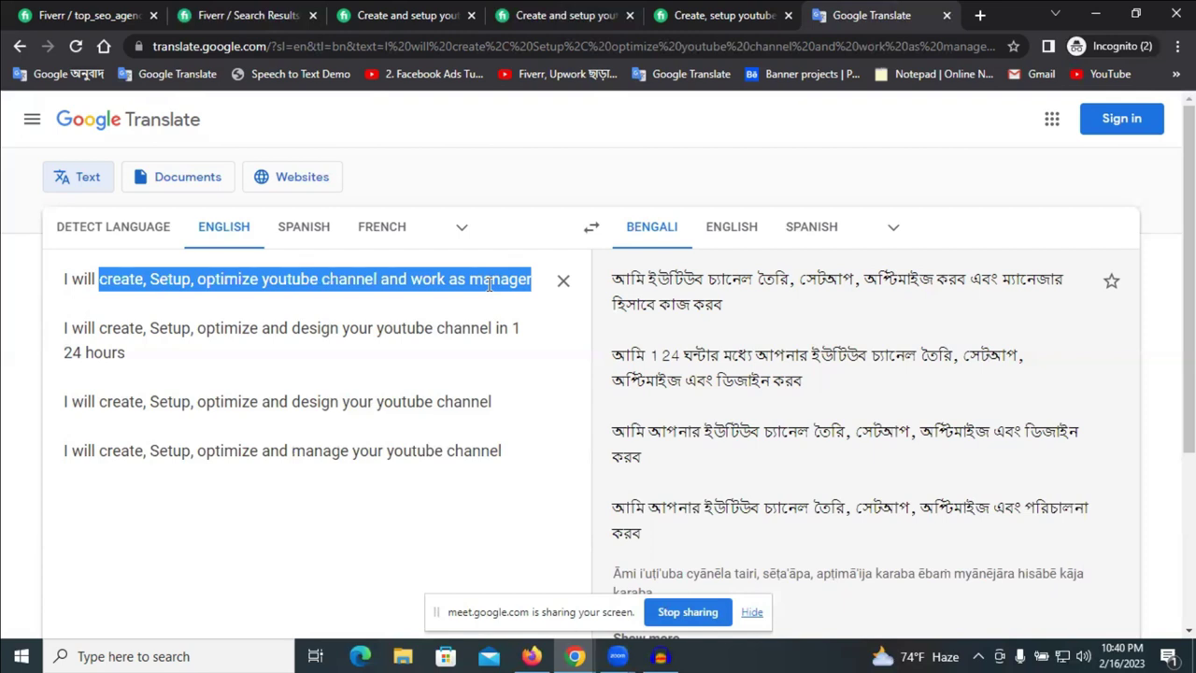
click(81, 13)
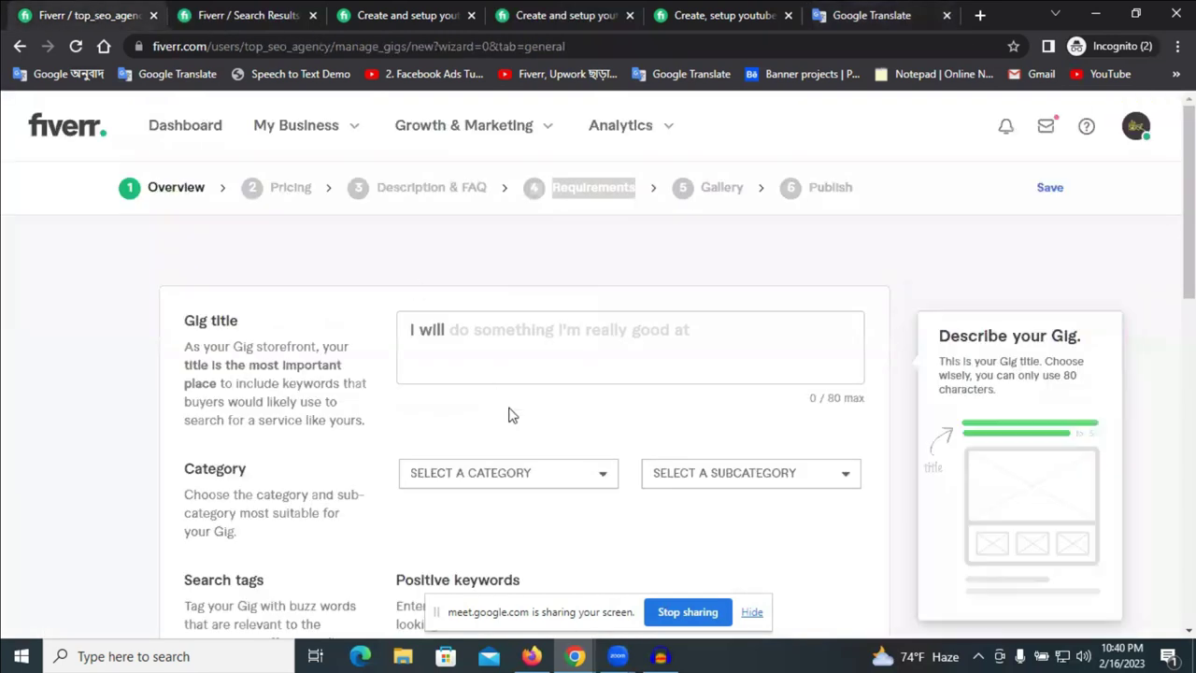
- Paste the copied wording into the Gig title after 'I will' and open spelling suggestions for 'youtube'
click(488, 337)
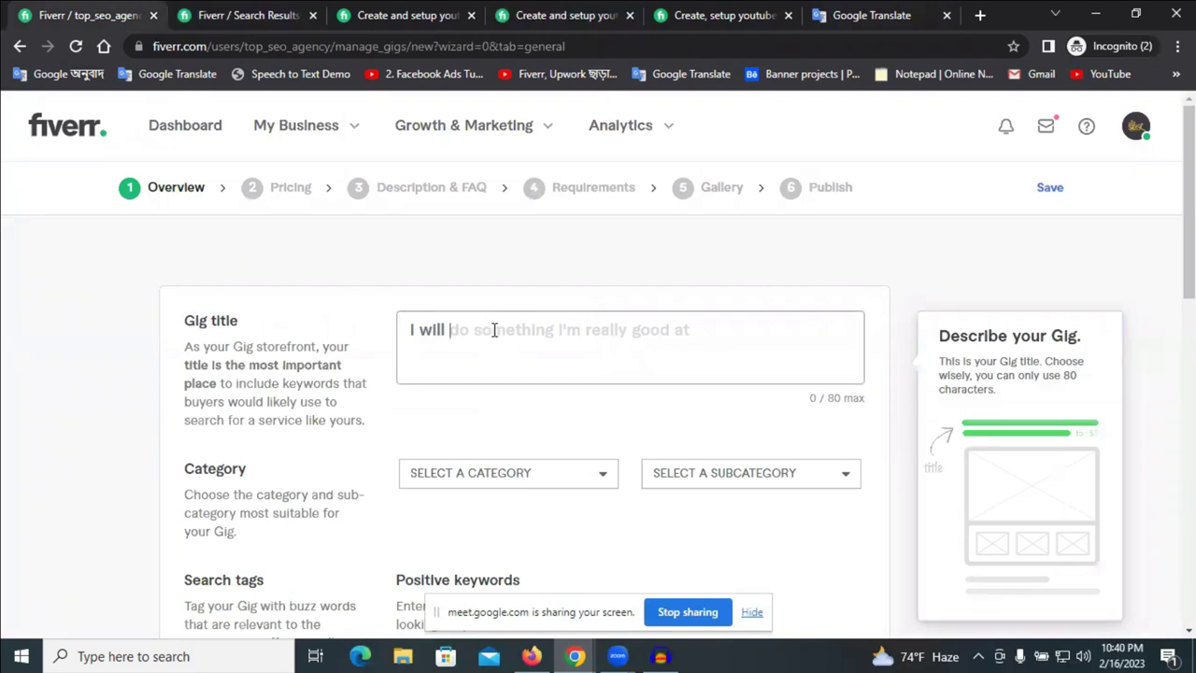
text(create, Setup, optimize youtube channel and work as manager!)
key(BackSpace)
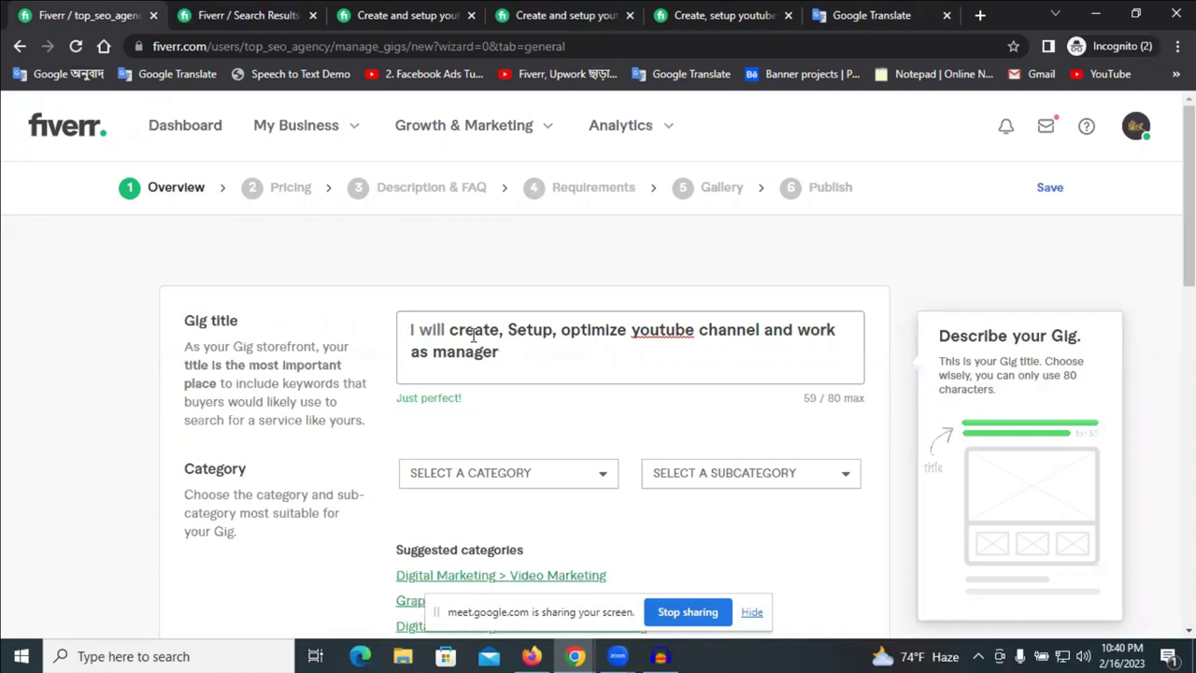
drag(449, 329, 535, 348)
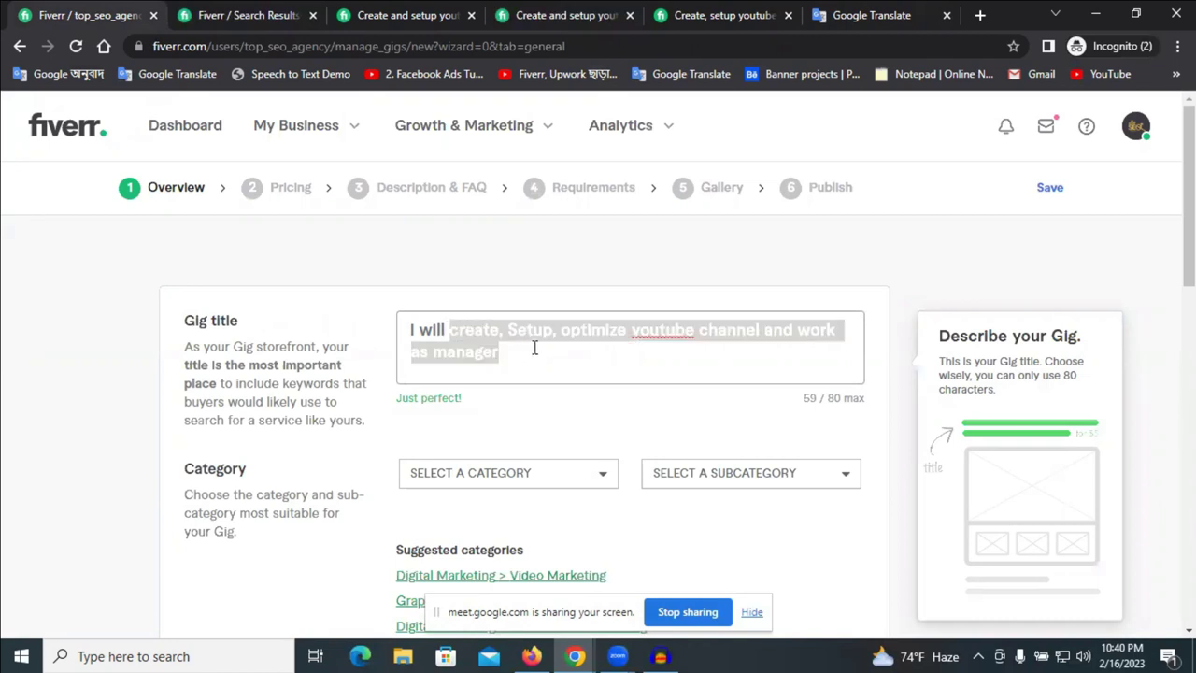
click(534, 347)
double_click(663, 334)
right_click(663, 334)
- Correct 'youtube' to 'YouTube' in the title, then select the four English drafts in Google Translate
click(710, 348)
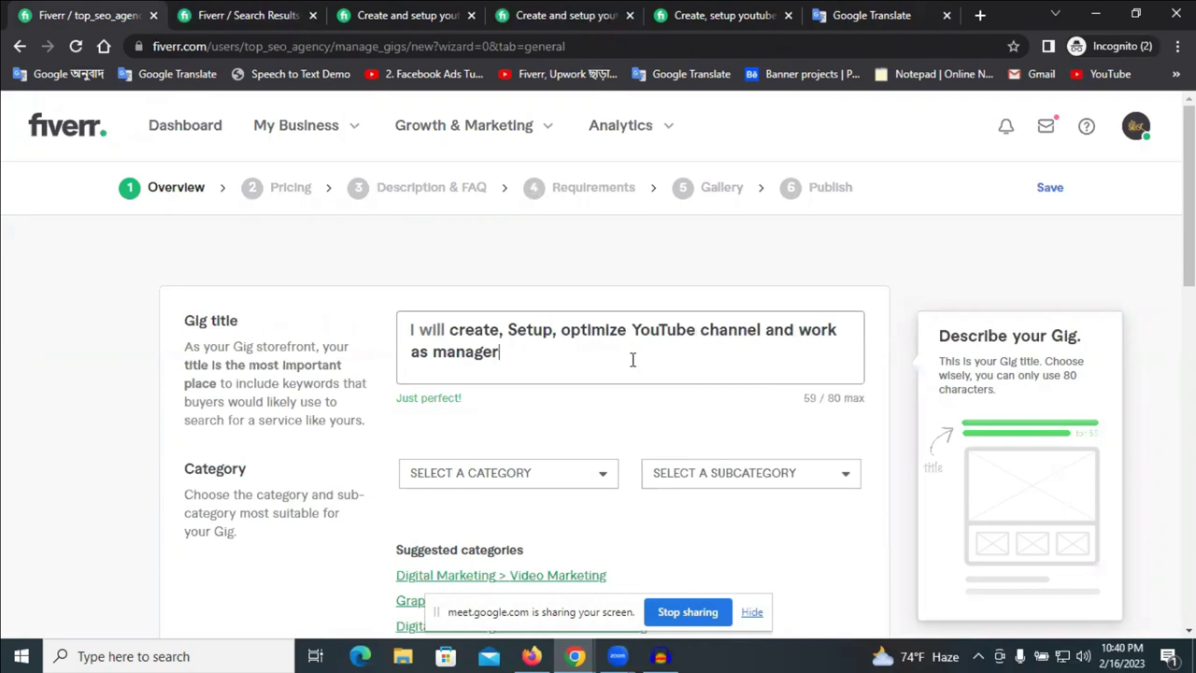
click(848, 13)
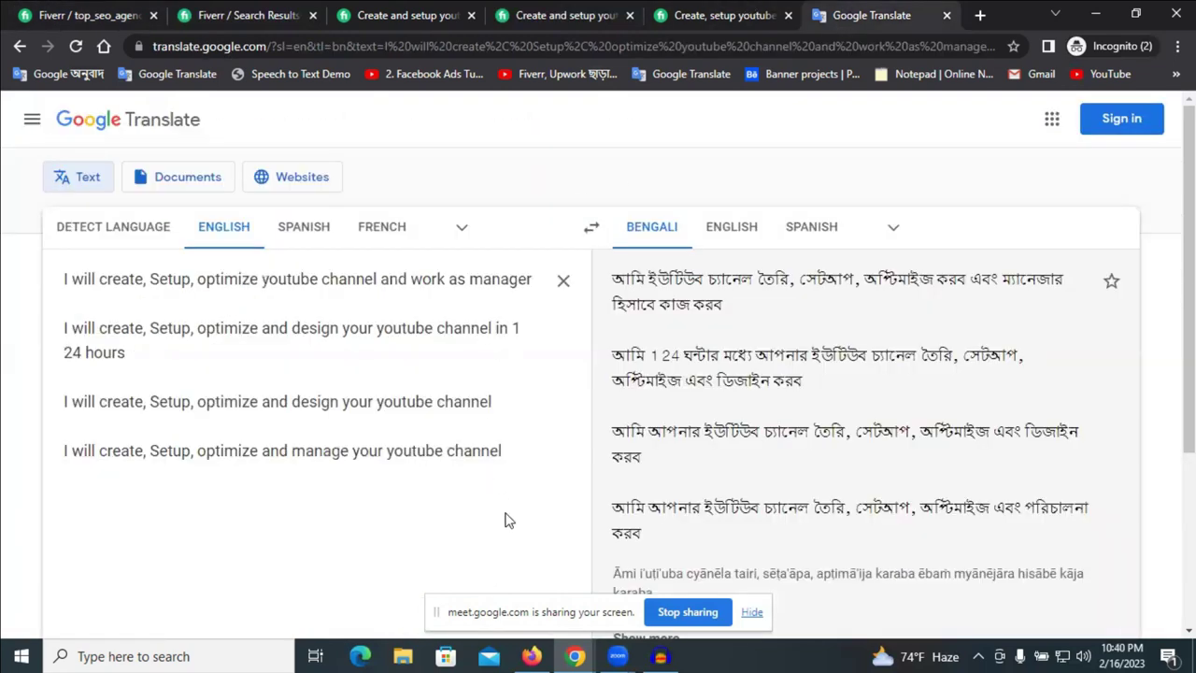
drag(505, 450, 64, 276)
key(ctrl+c)
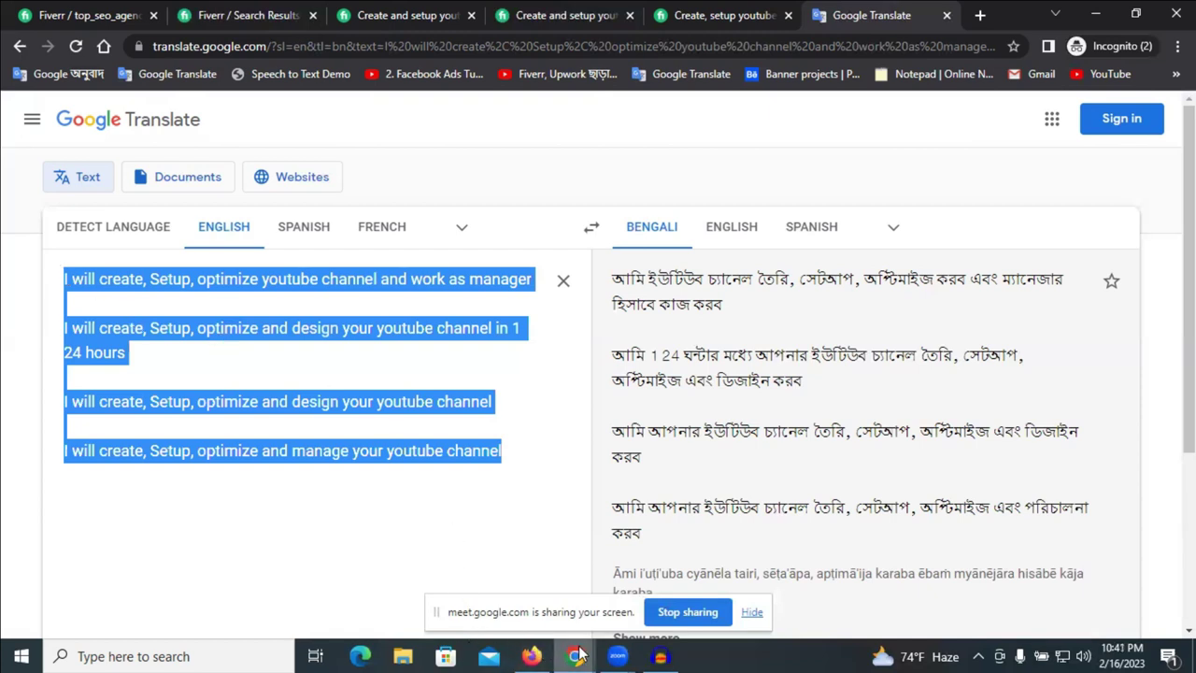
mouse_move(579, 654)
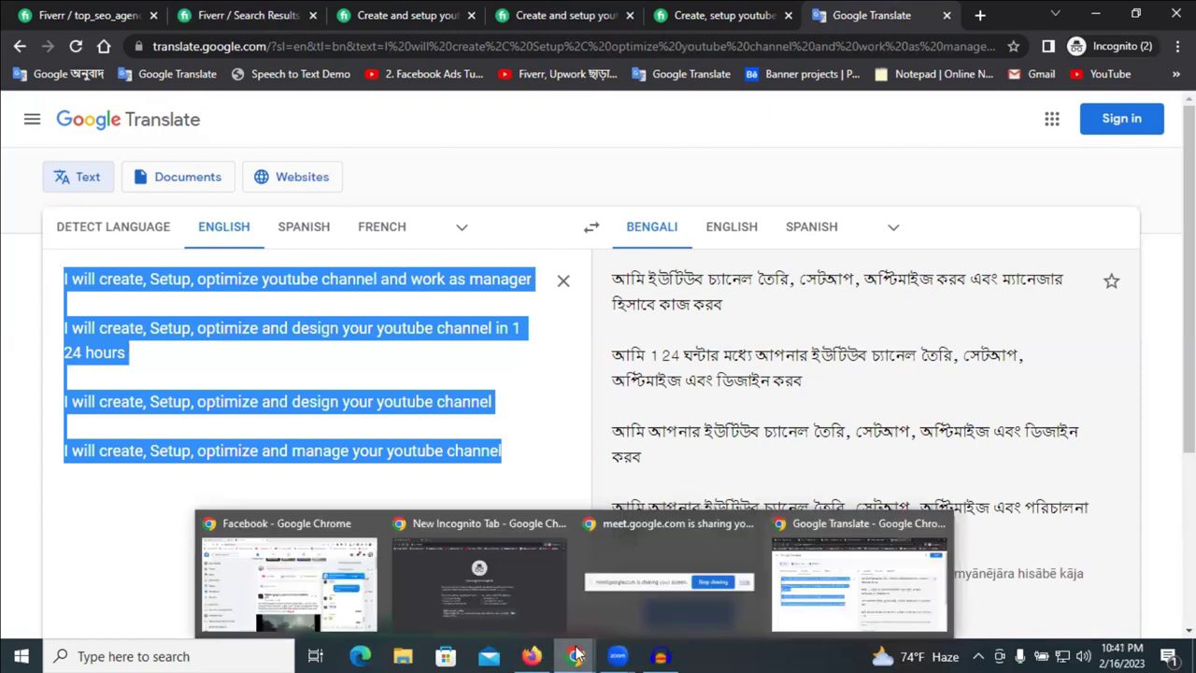
click(346, 600)
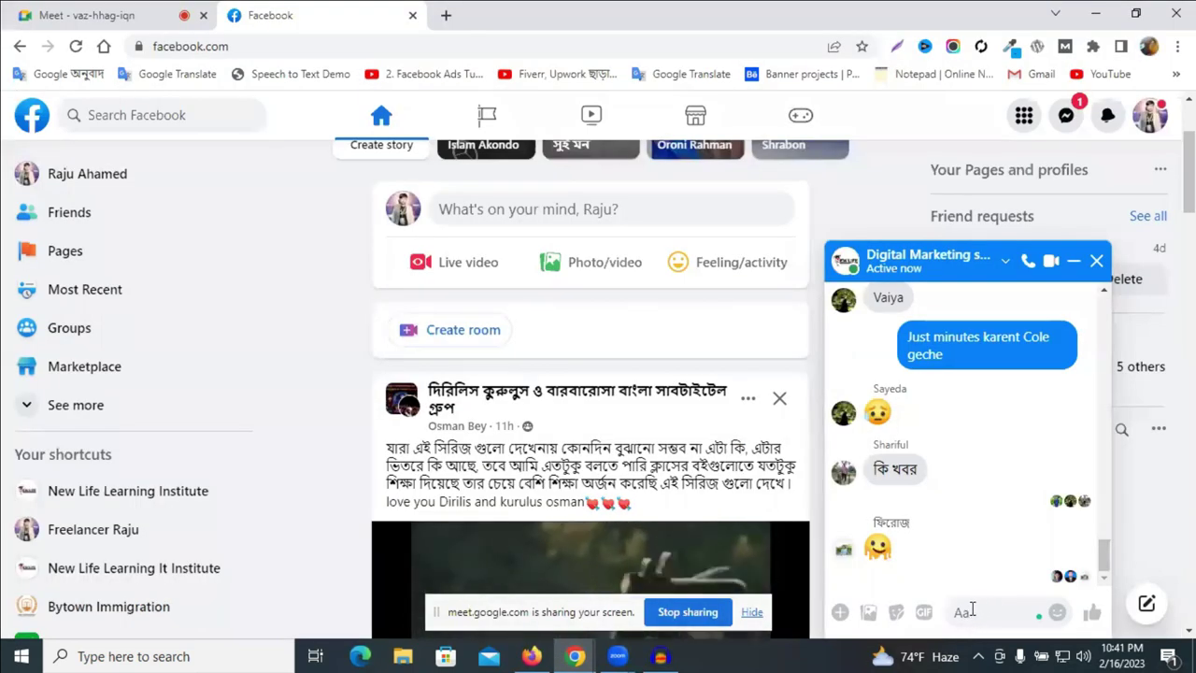
- Send the four title drafts as one Messenger group message and go back to the Fiverr gig draft
click(968, 612)
key(ctrl+v)
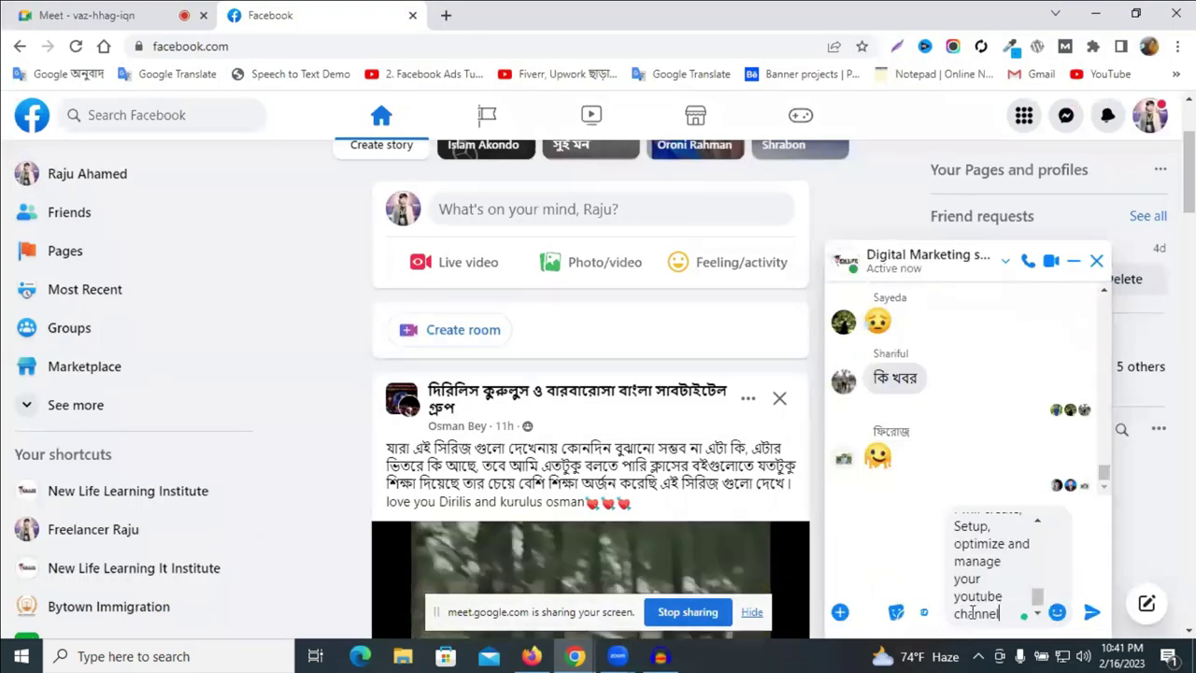
key(Return)
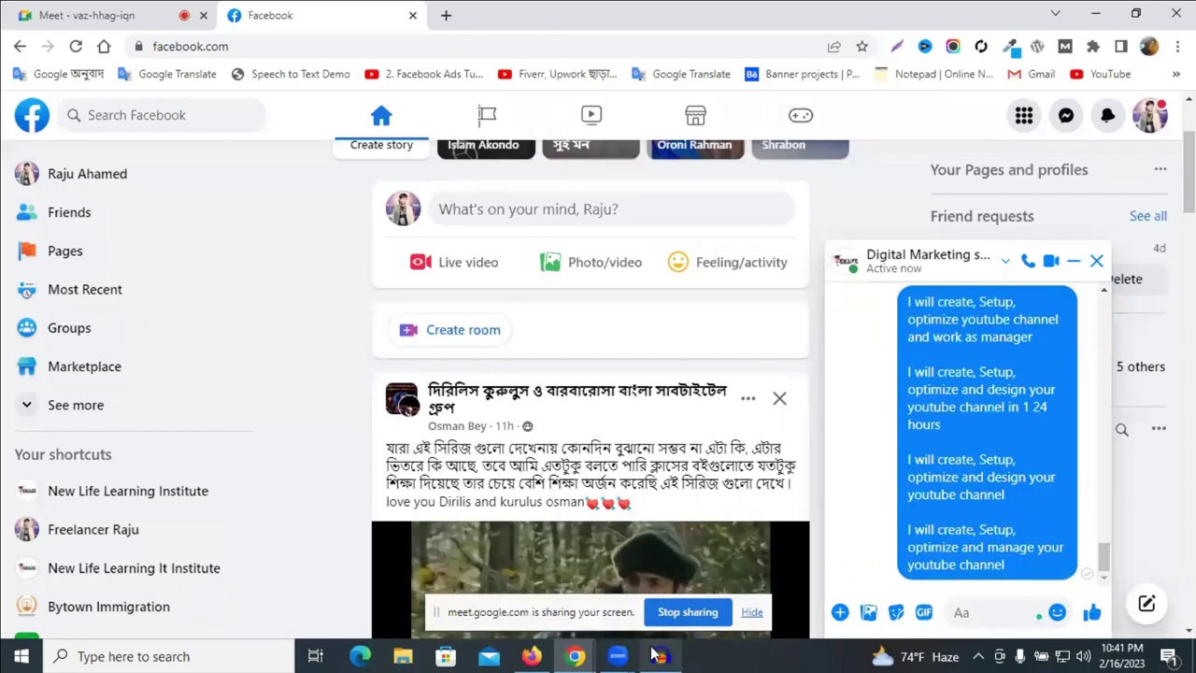
mouse_move(531, 654)
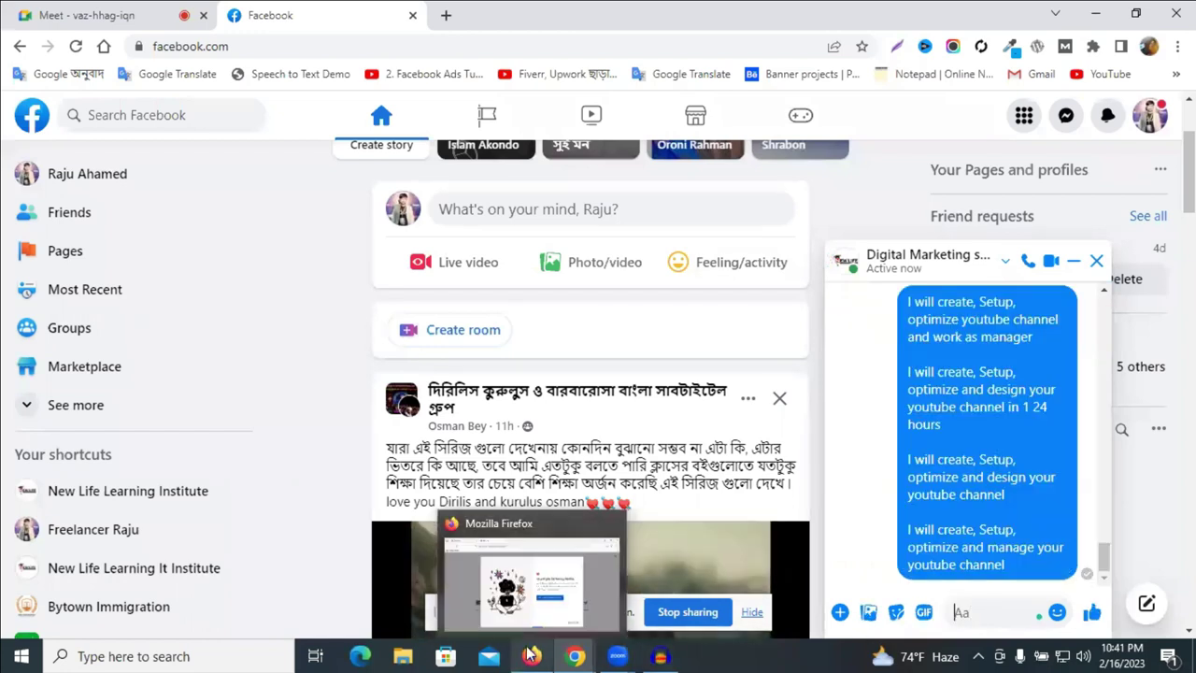
click(575, 656)
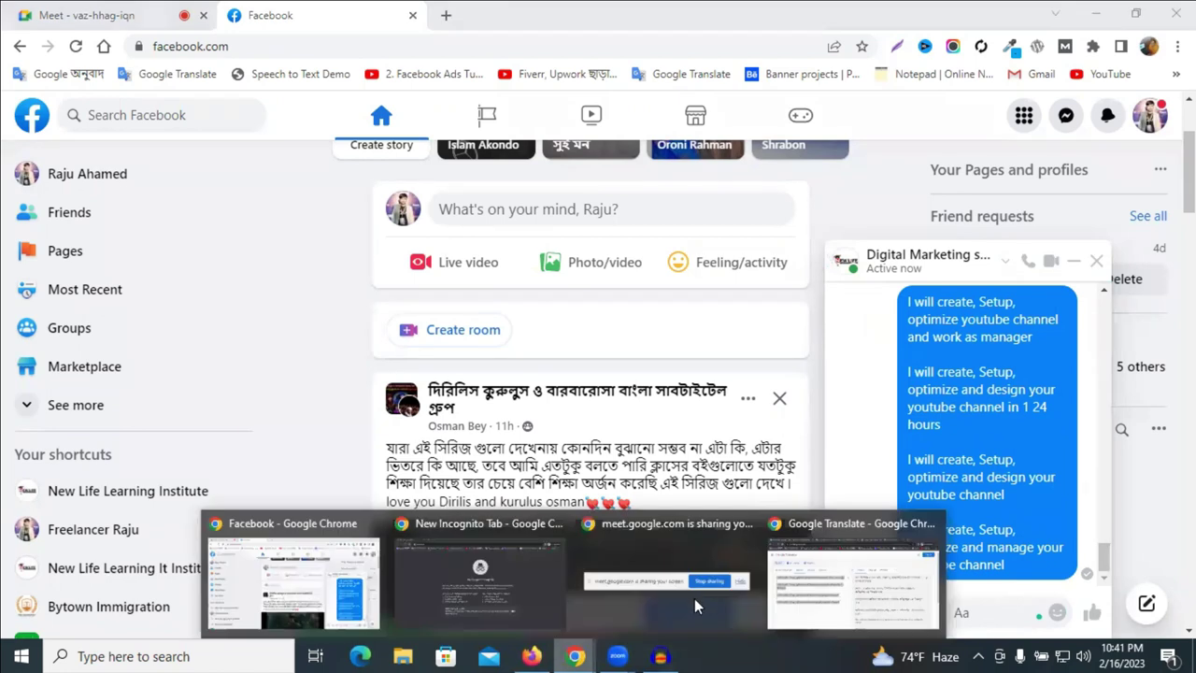
click(806, 582)
click(56, 9)
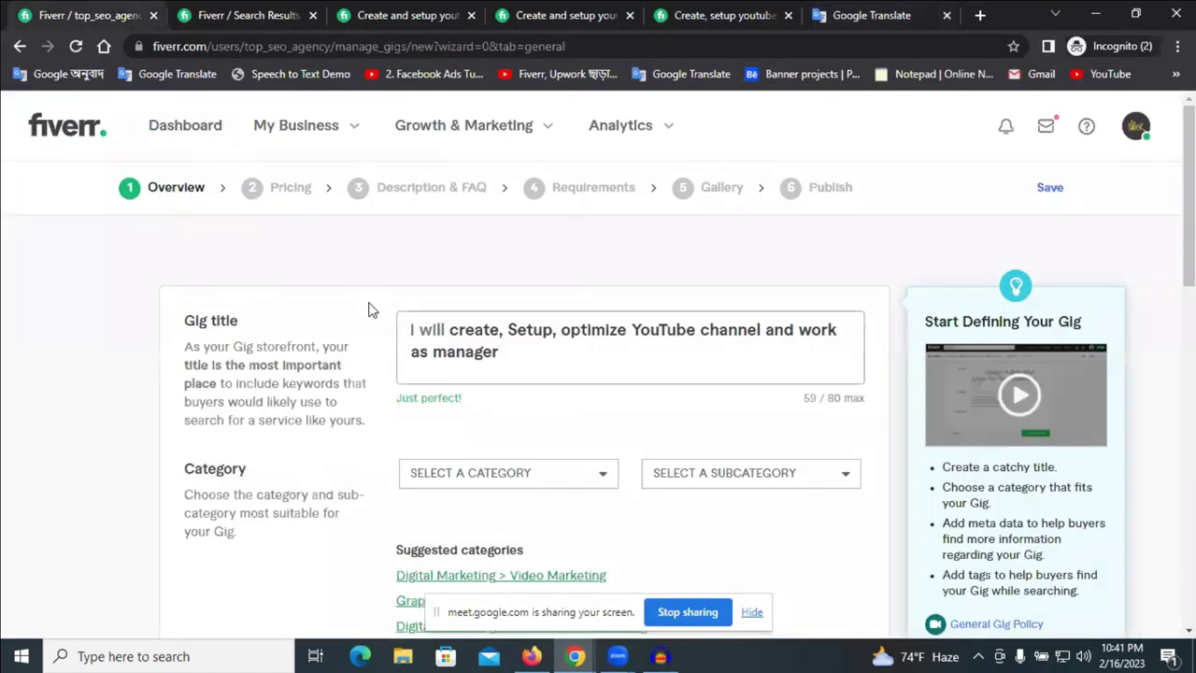
- Open the US$30 competitor gig 'I will create, setup youtube channel with logo, art, intro, outro'
scroll(467, 374, down, 1)
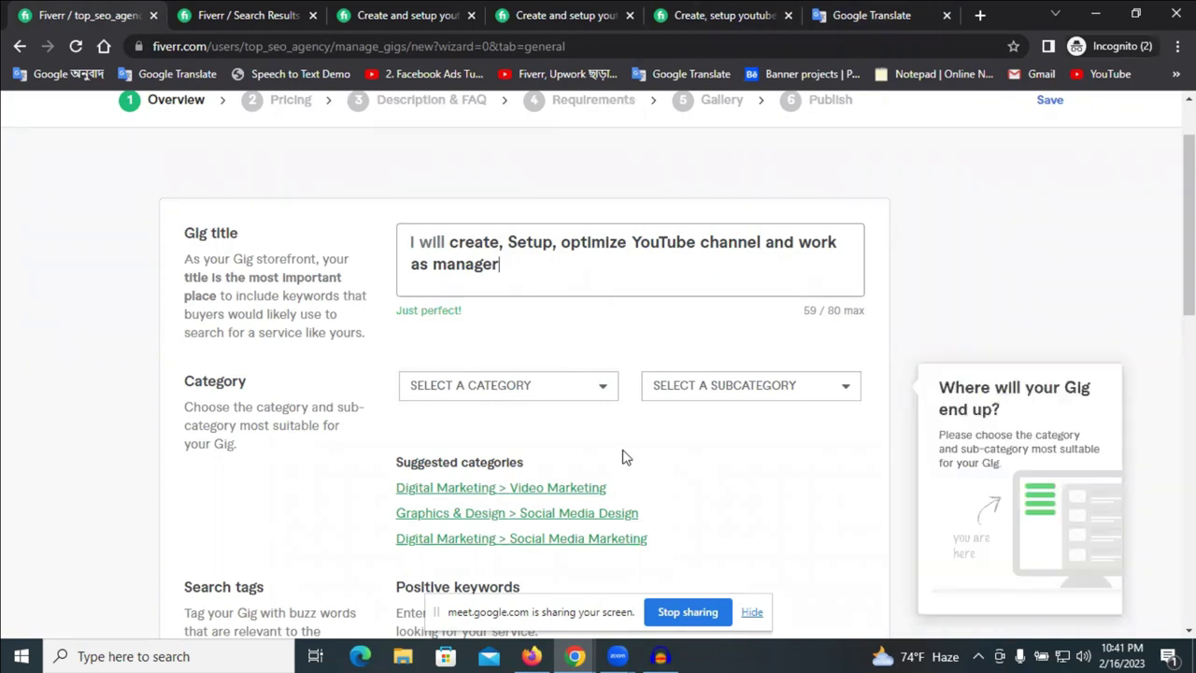
click(707, 8)
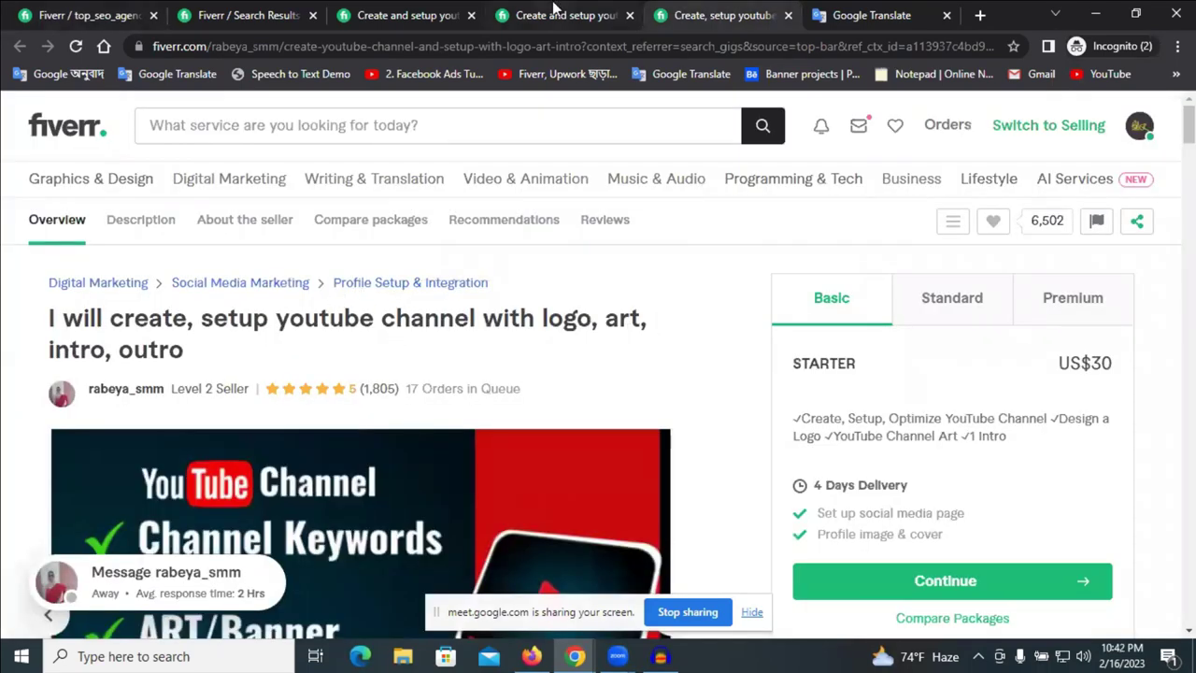
- Look over other sellers' YouTube setup gigs, then return to the YouTube channel search results
click(551, 13)
scroll(437, 318, up, 10)
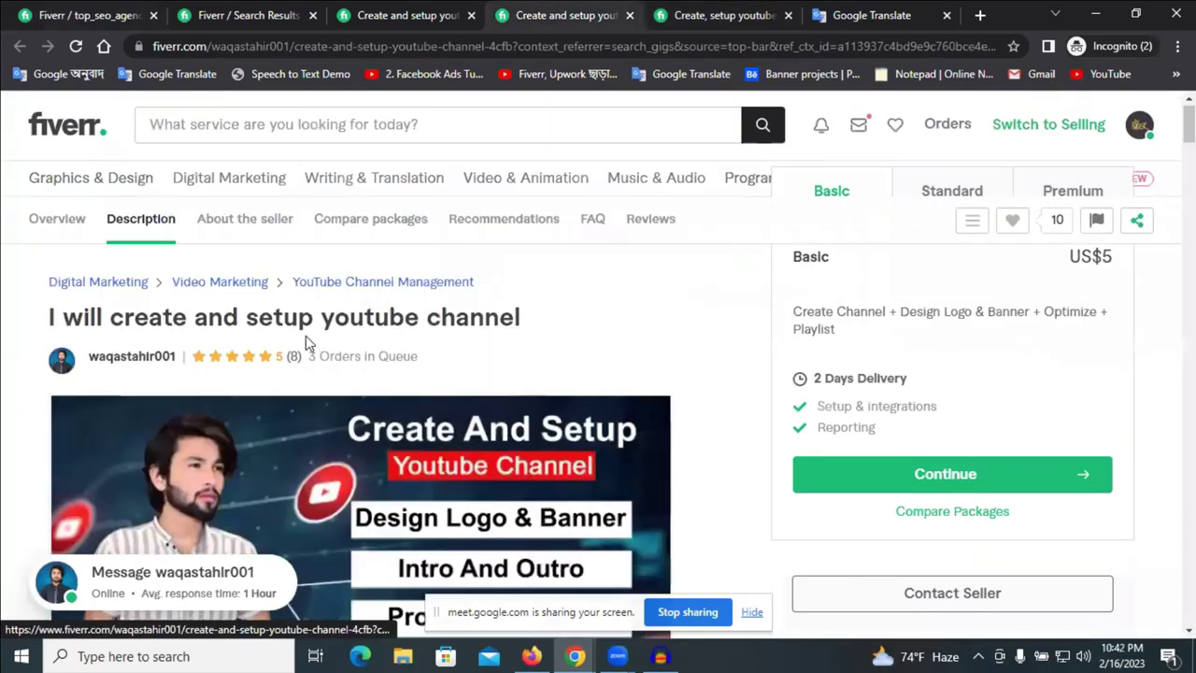
click(412, 17)
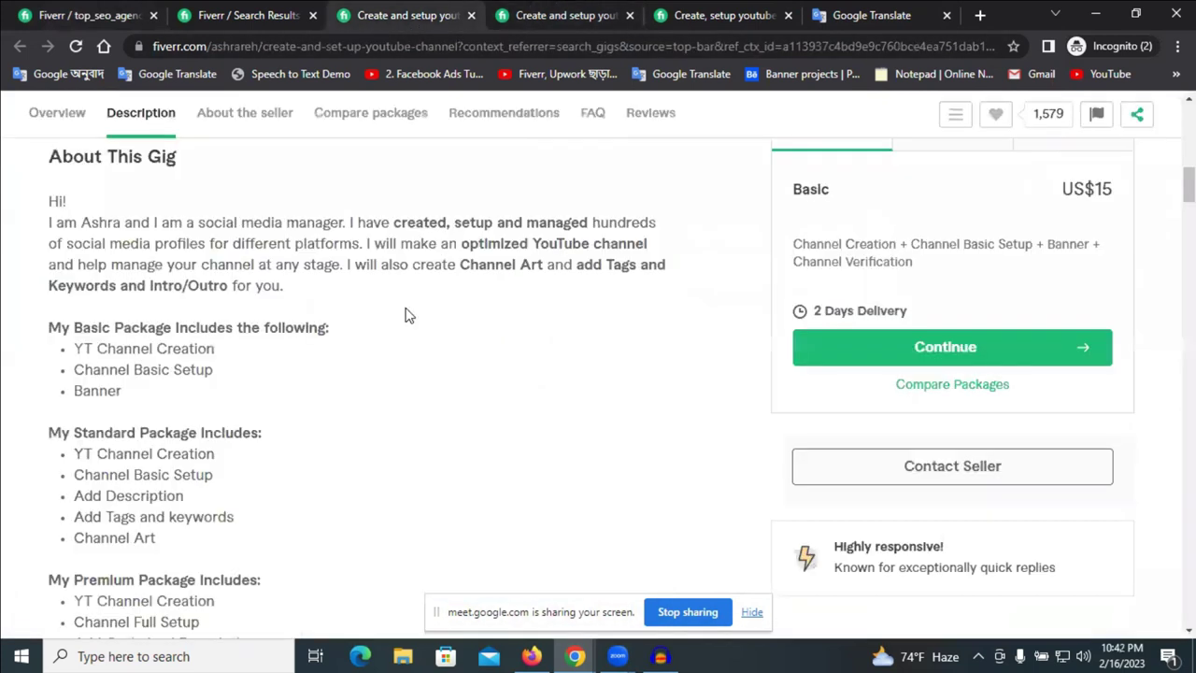
scroll(403, 322, up, 3)
scroll(402, 339, up, 10)
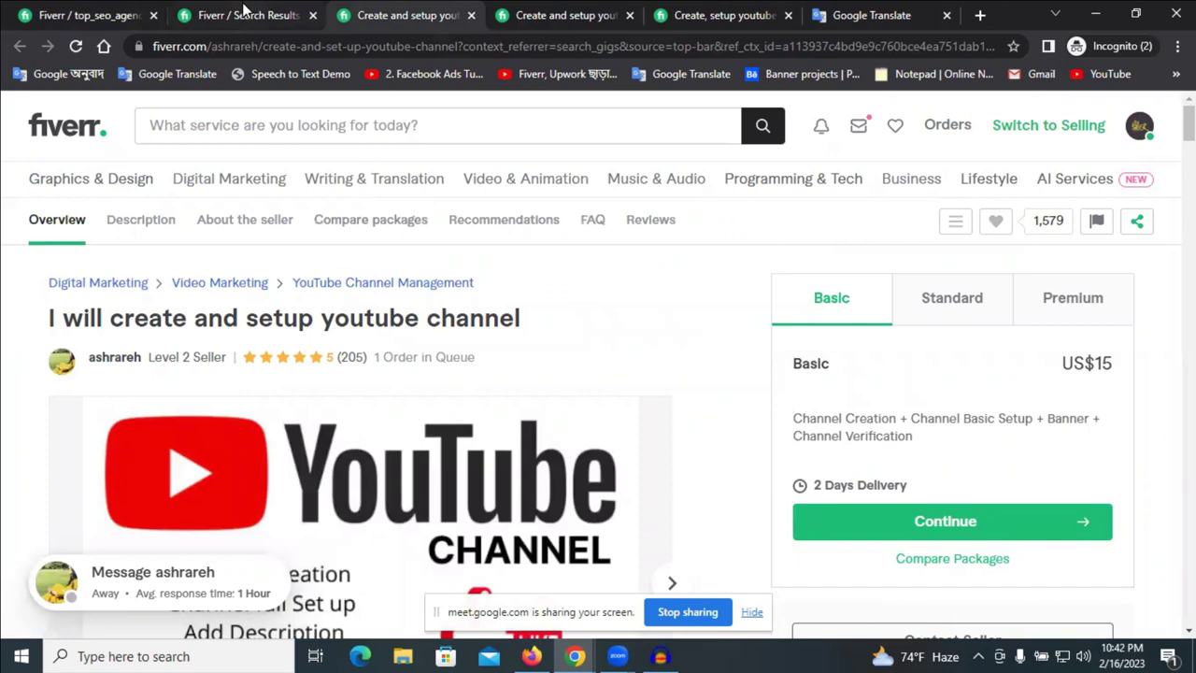
click(244, 15)
scroll(704, 326, down, 7)
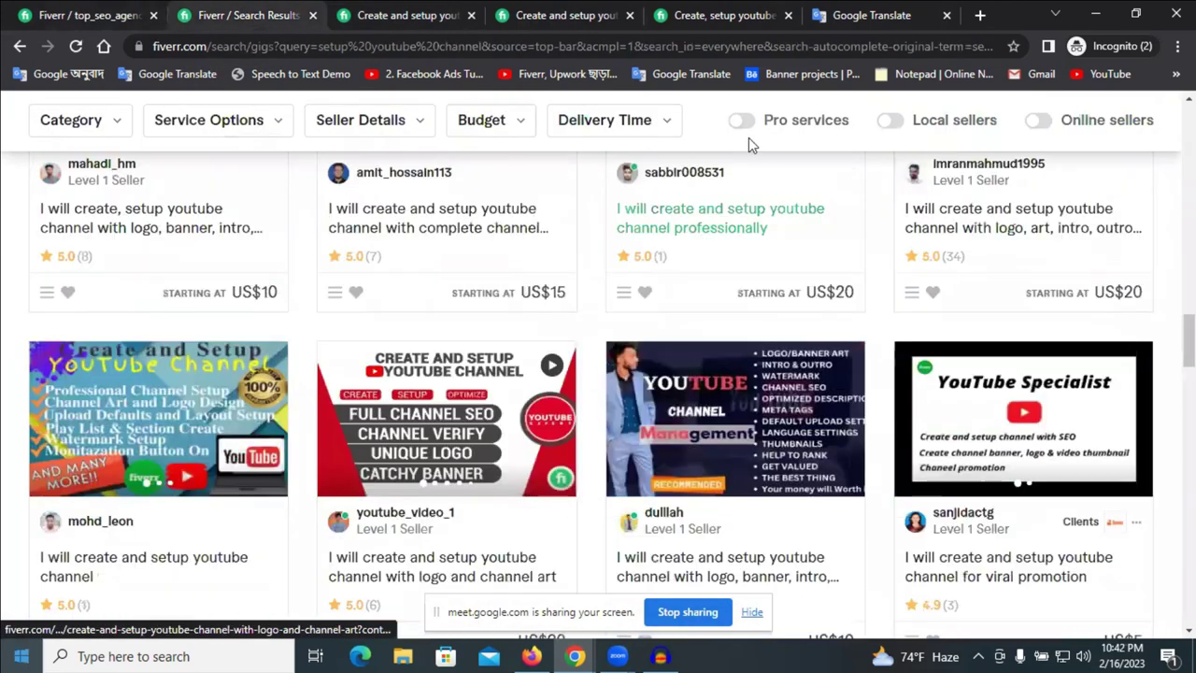
scroll(520, 429, down, 5)
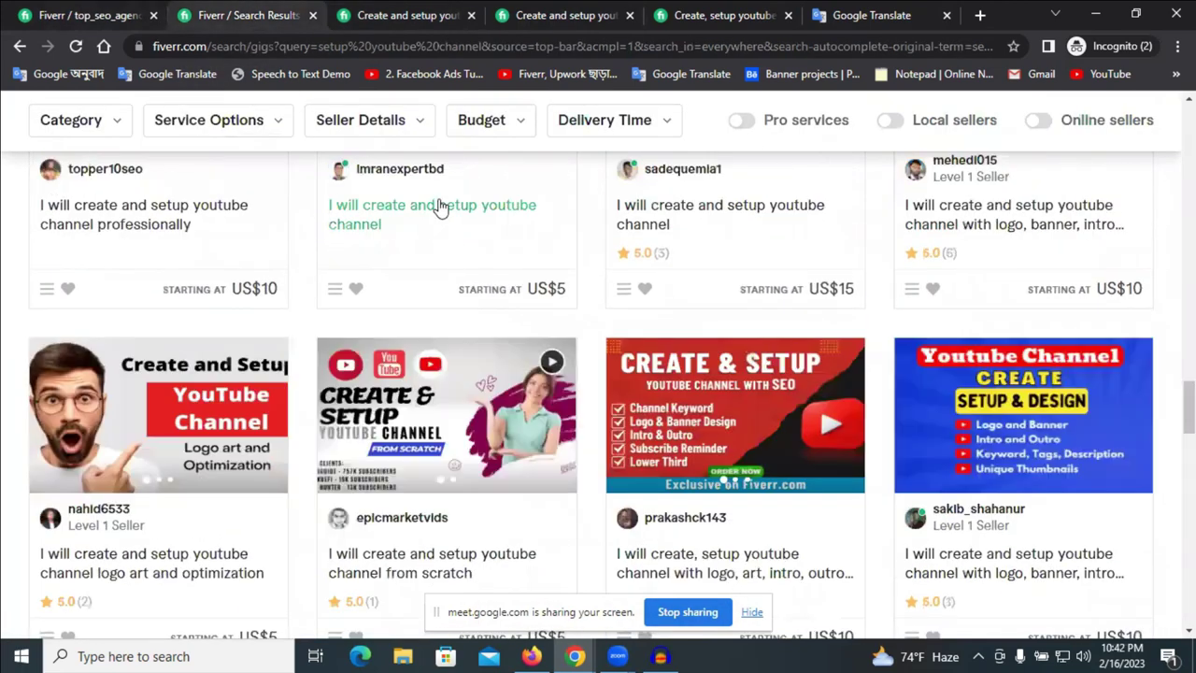
scroll(495, 240, down, 3)
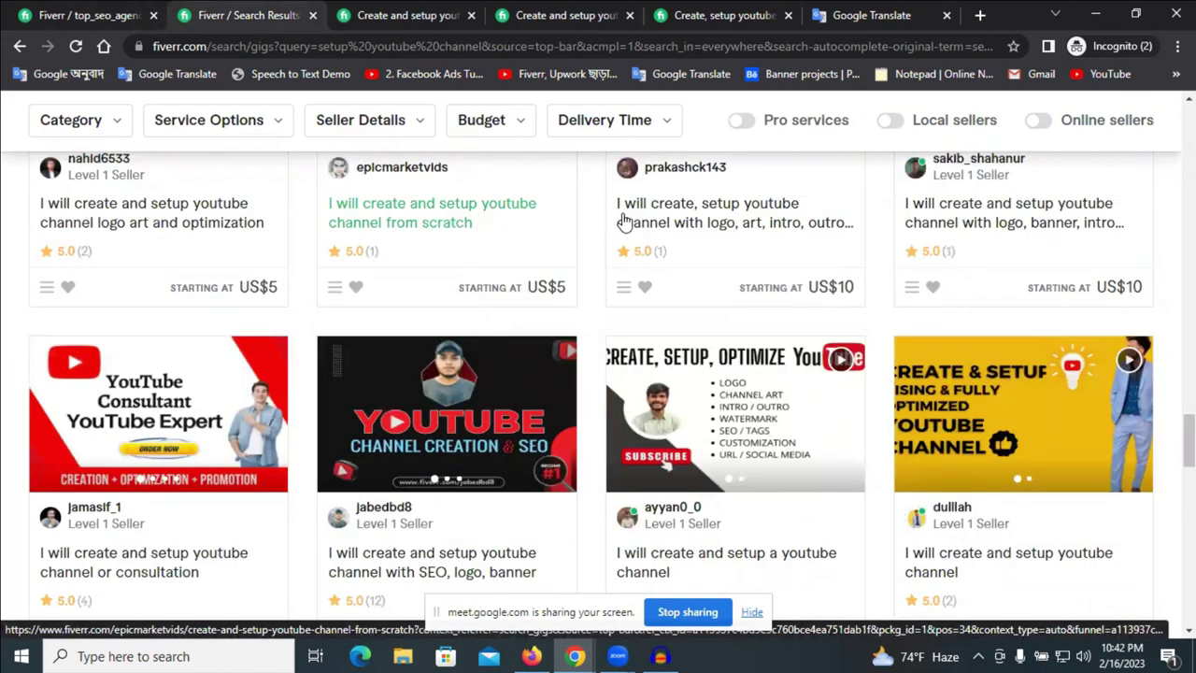
- Open one listed YouTube gig in a new tab to view it, then go back to the results
right_click(673, 214)
click(719, 225)
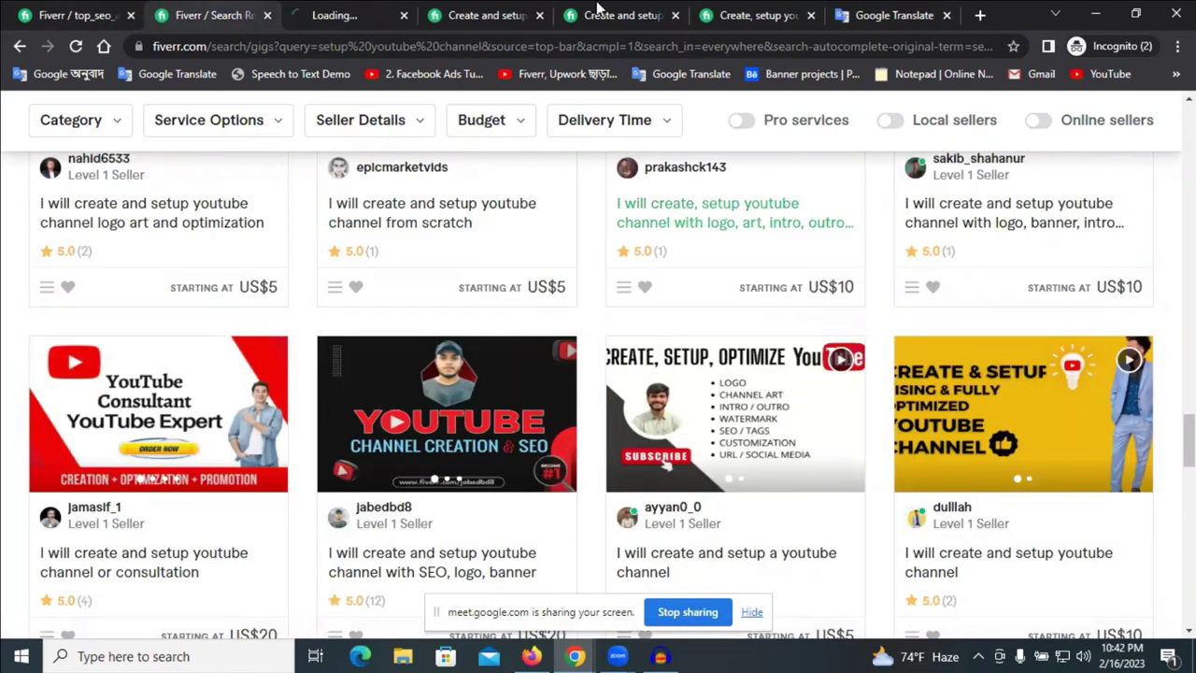
click(378, 14)
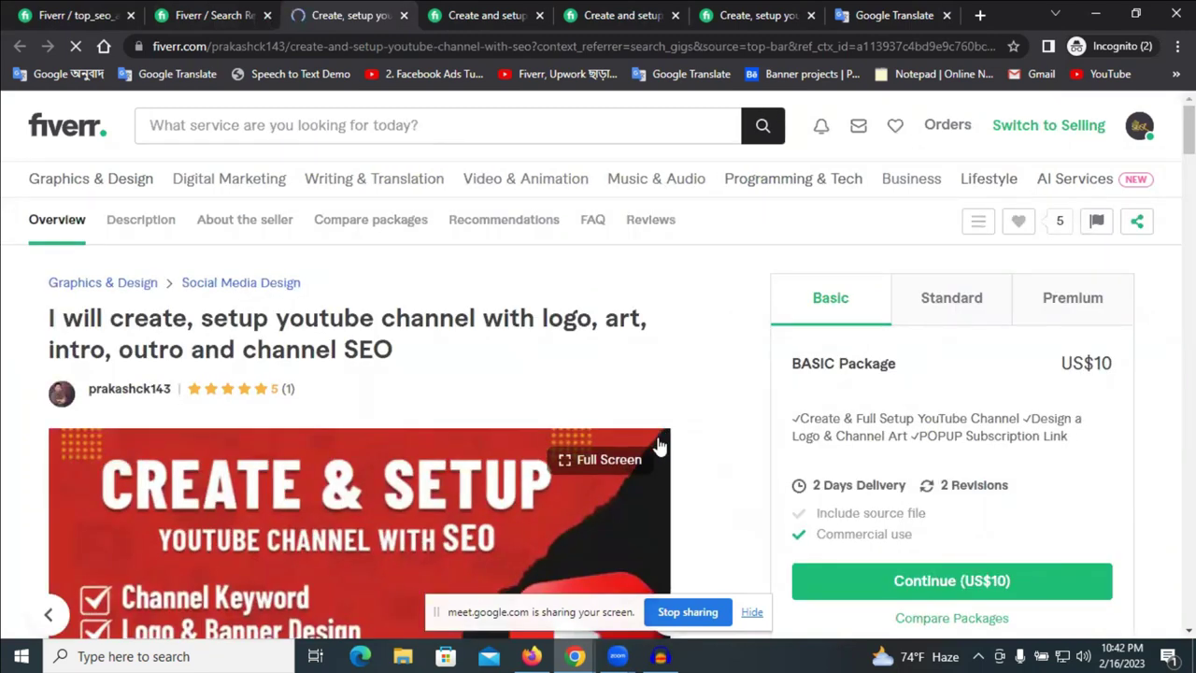
click(215, 15)
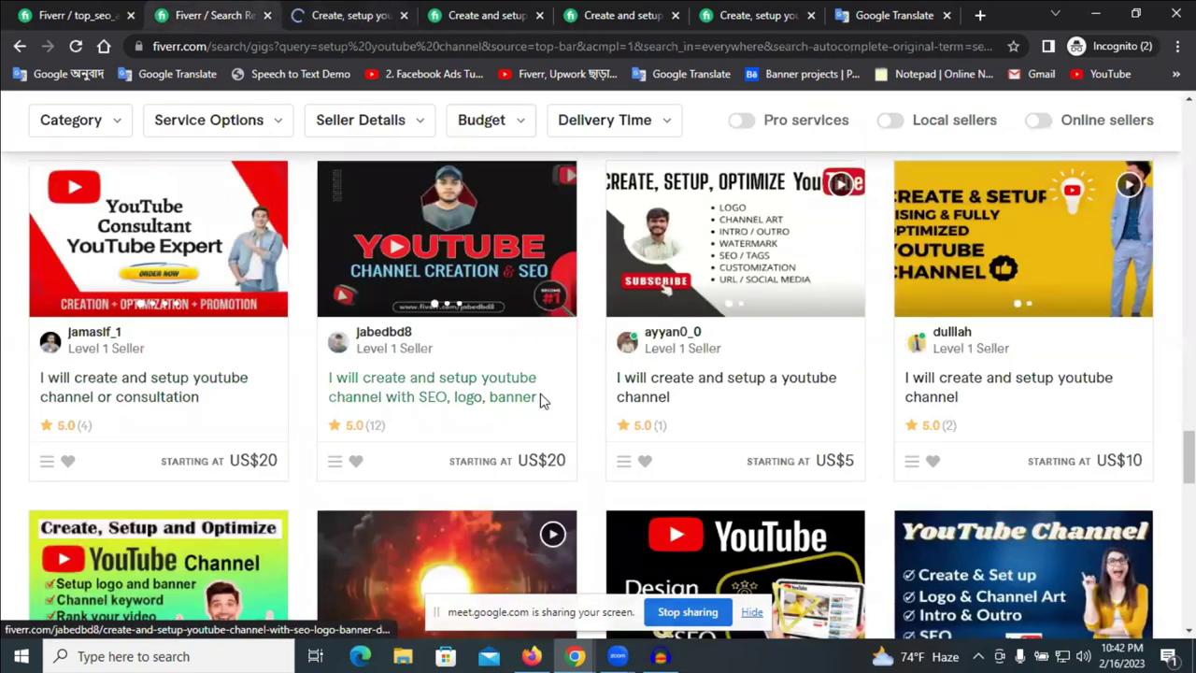
- Browse page 2 of the results and open the 'I will create and setup youtube channel' gig
scroll(654, 448, down, 3)
scroll(754, 498, down, 6)
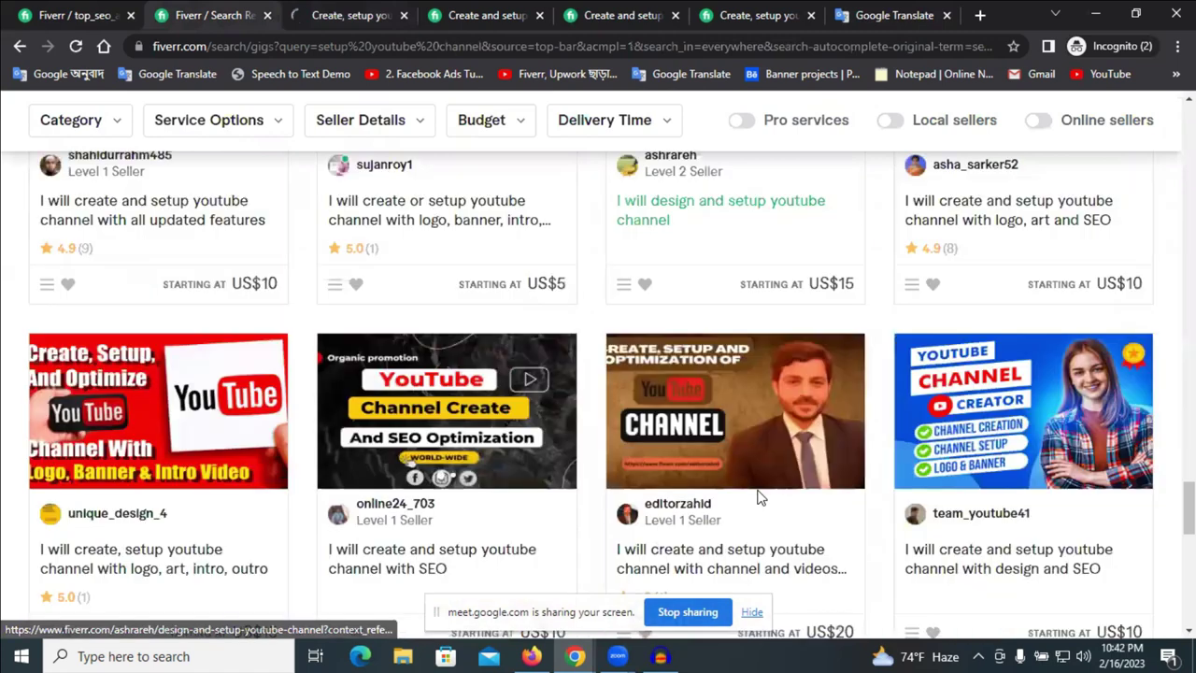
click(430, 437)
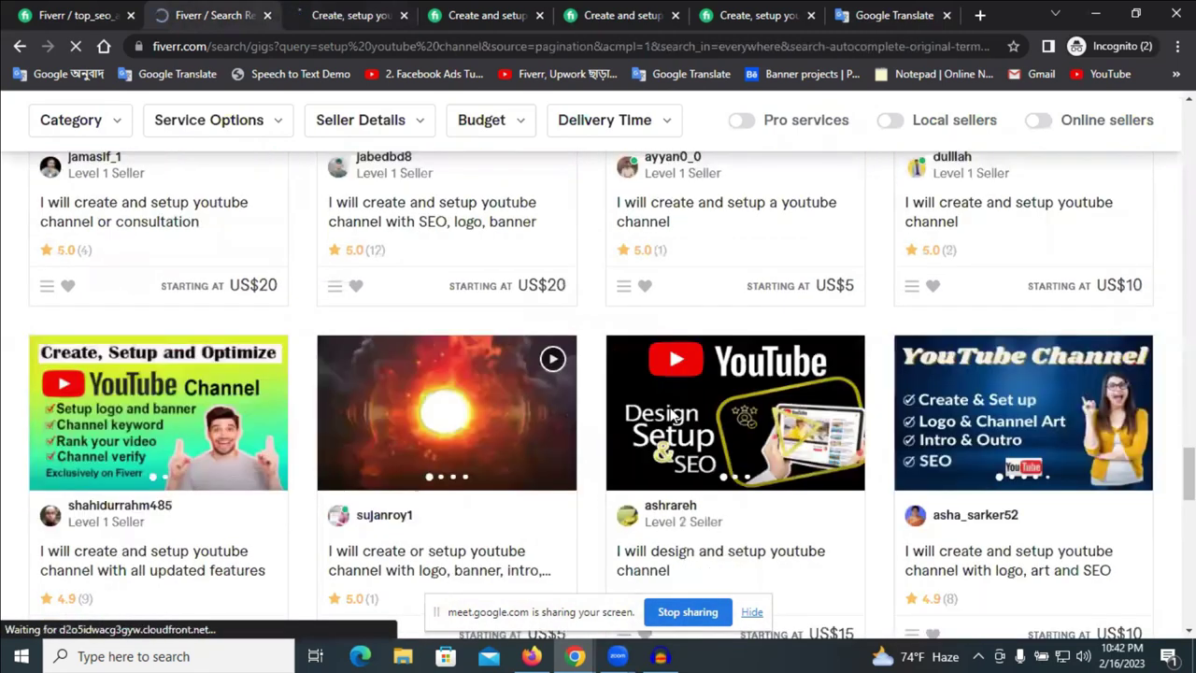
scroll(759, 427, down, 3)
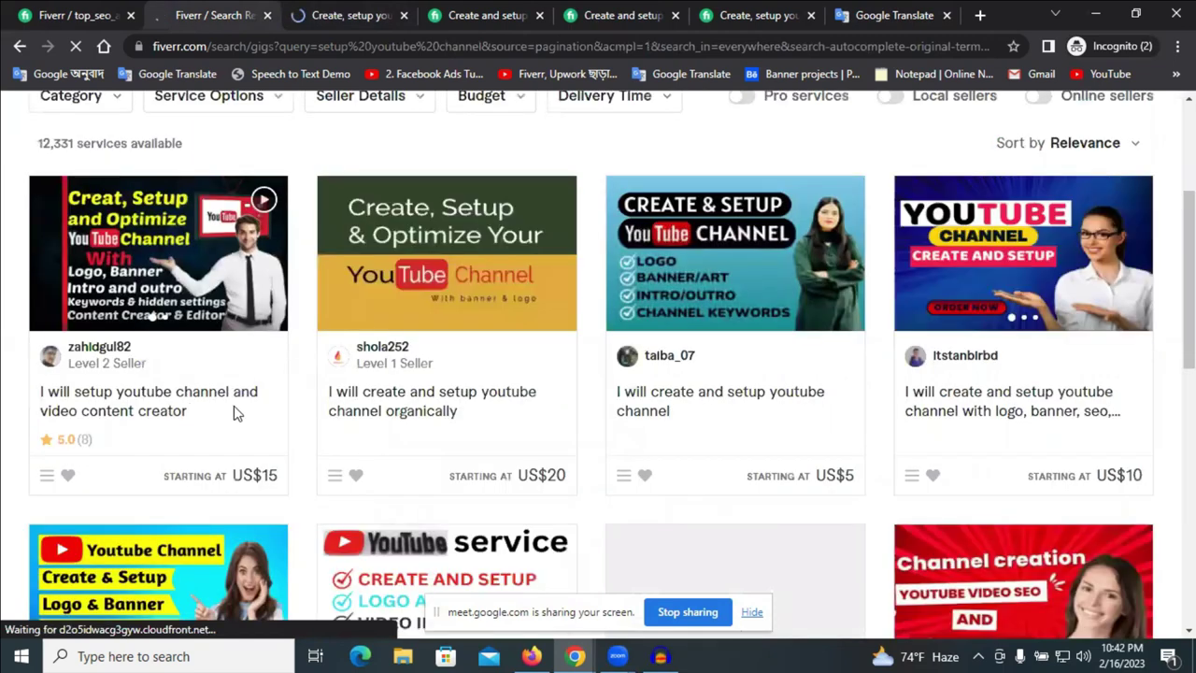
scroll(755, 439, down, 4)
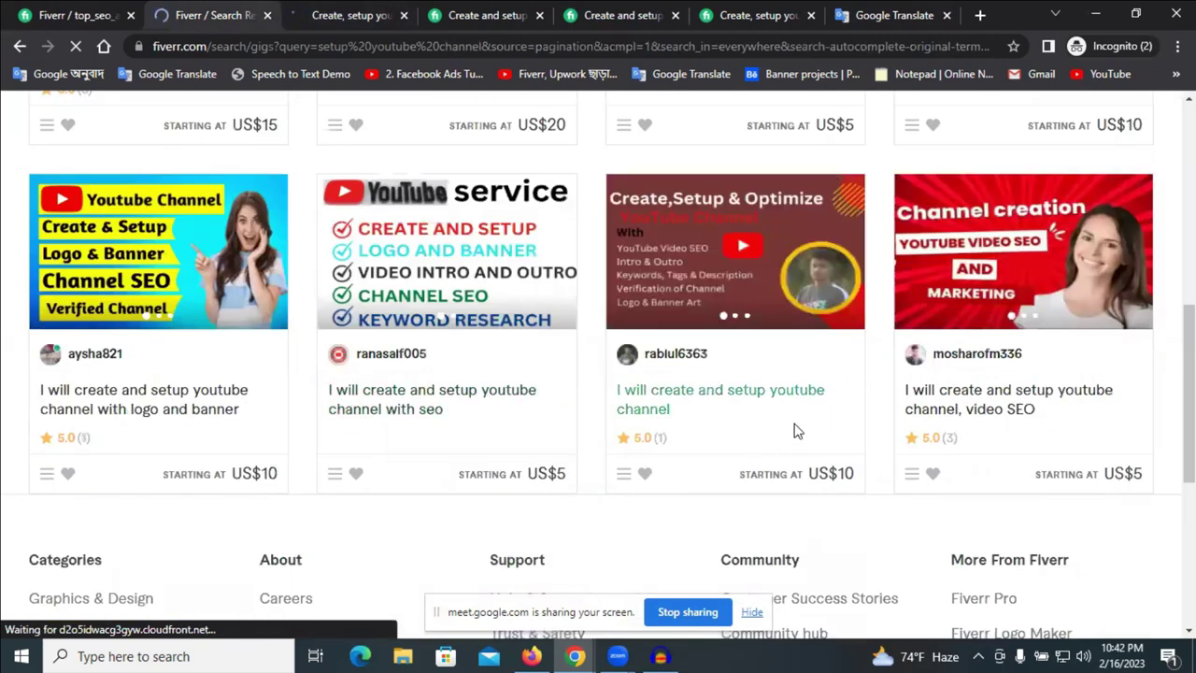
scroll(793, 431, down, 2)
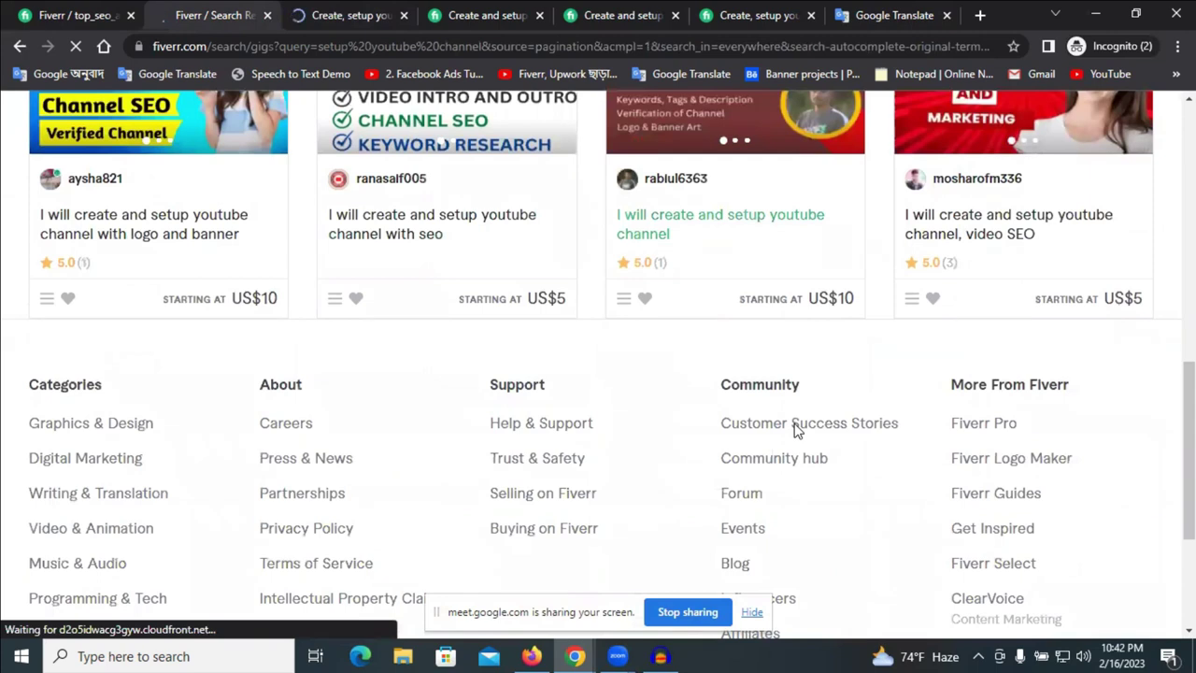
scroll(793, 427, up, 3)
scroll(793, 440, up, 2)
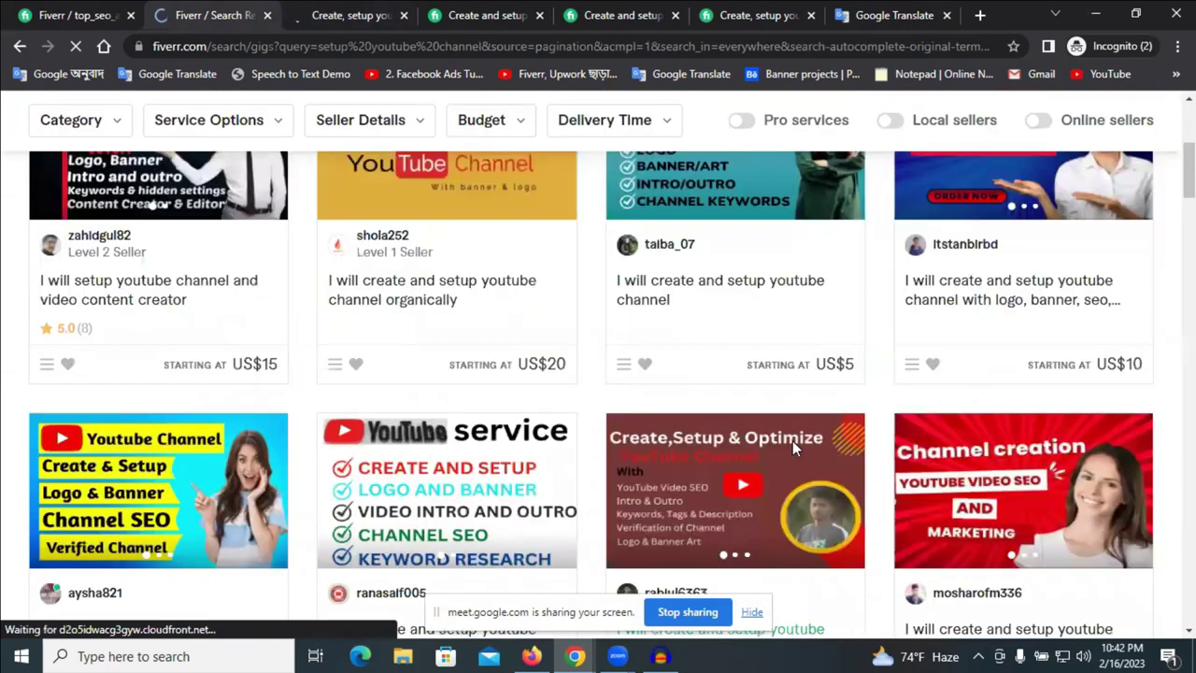
scroll(793, 444, down, 3)
scroll(793, 448, down, 4)
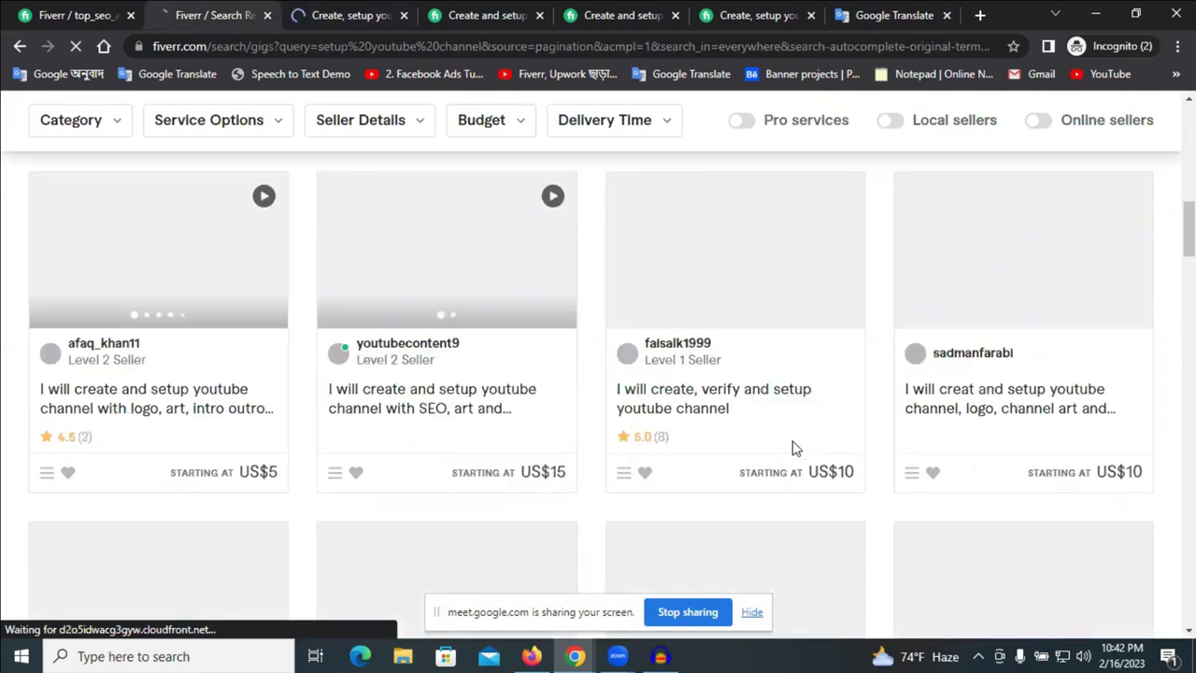
scroll(792, 449, down, 7)
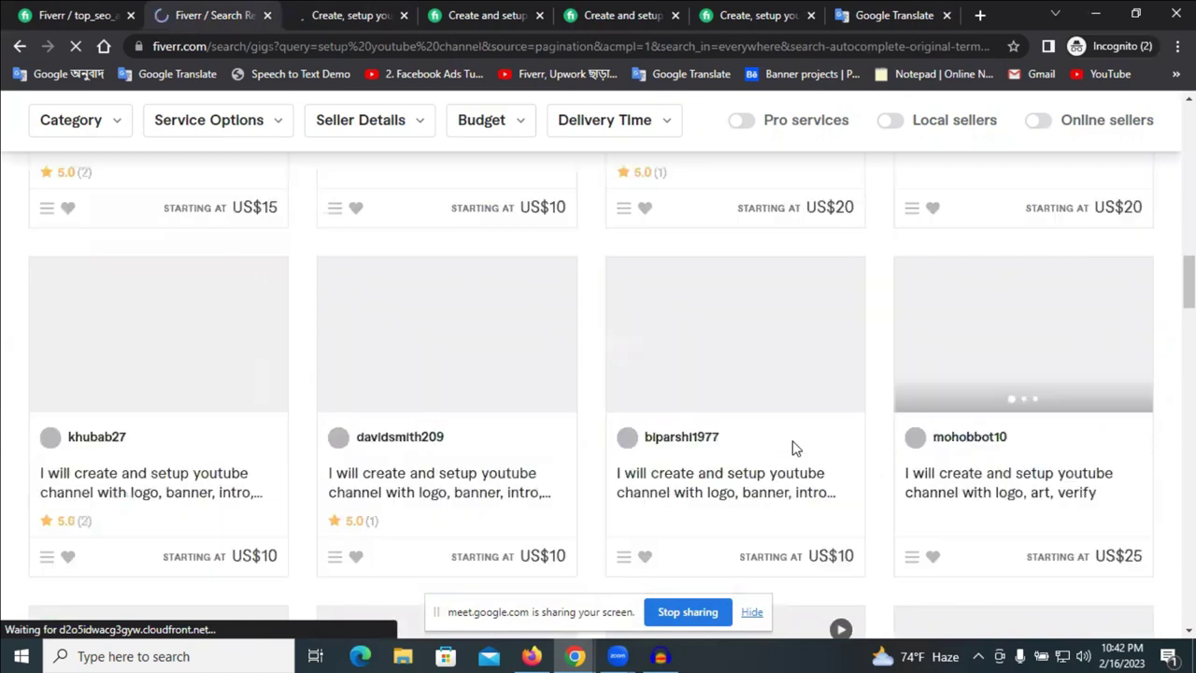
scroll(793, 449, down, 1)
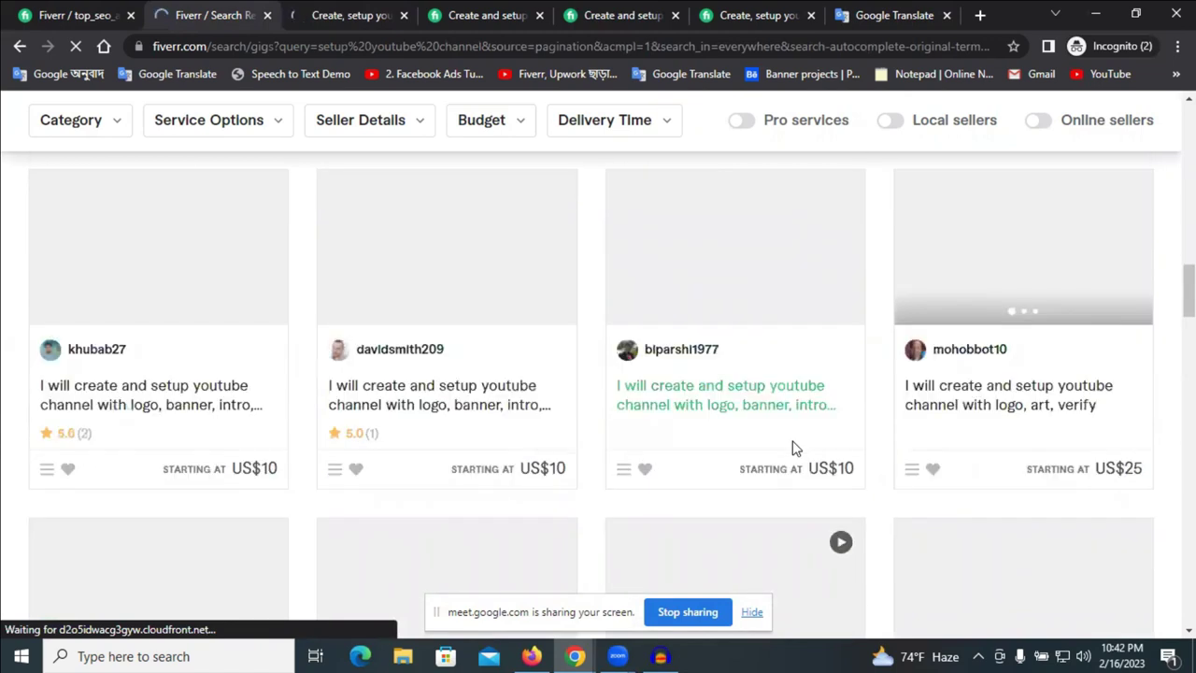
scroll(792, 448, down, 5)
scroll(792, 449, down, 8)
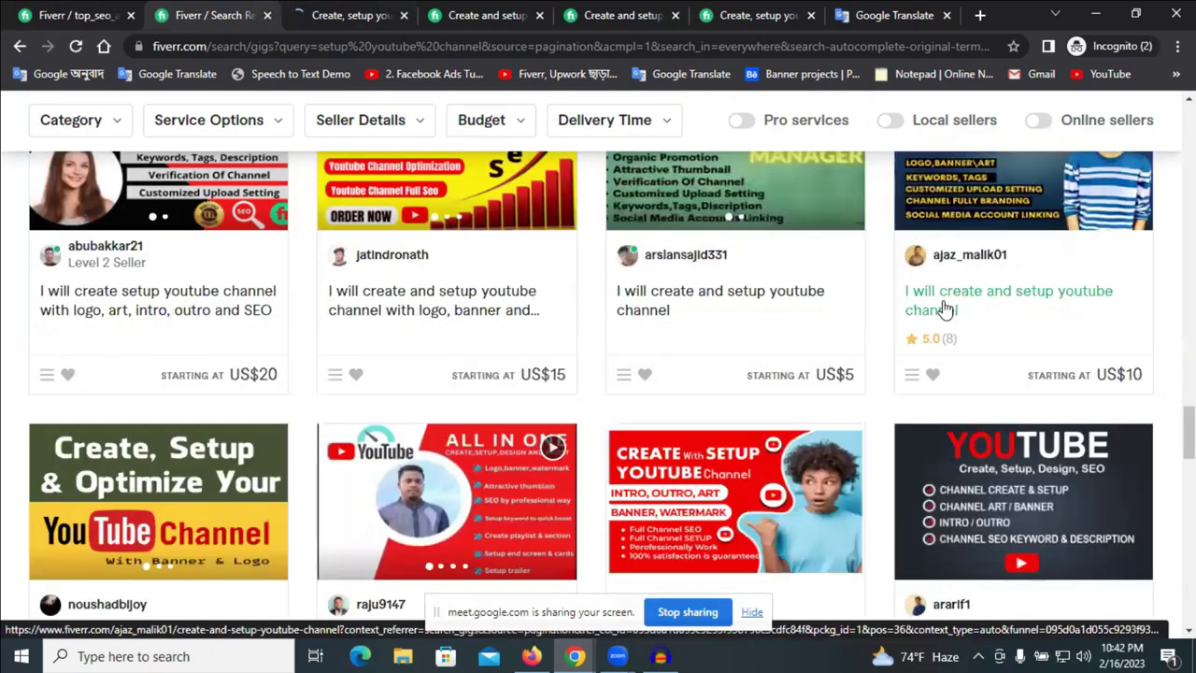
click(943, 300)
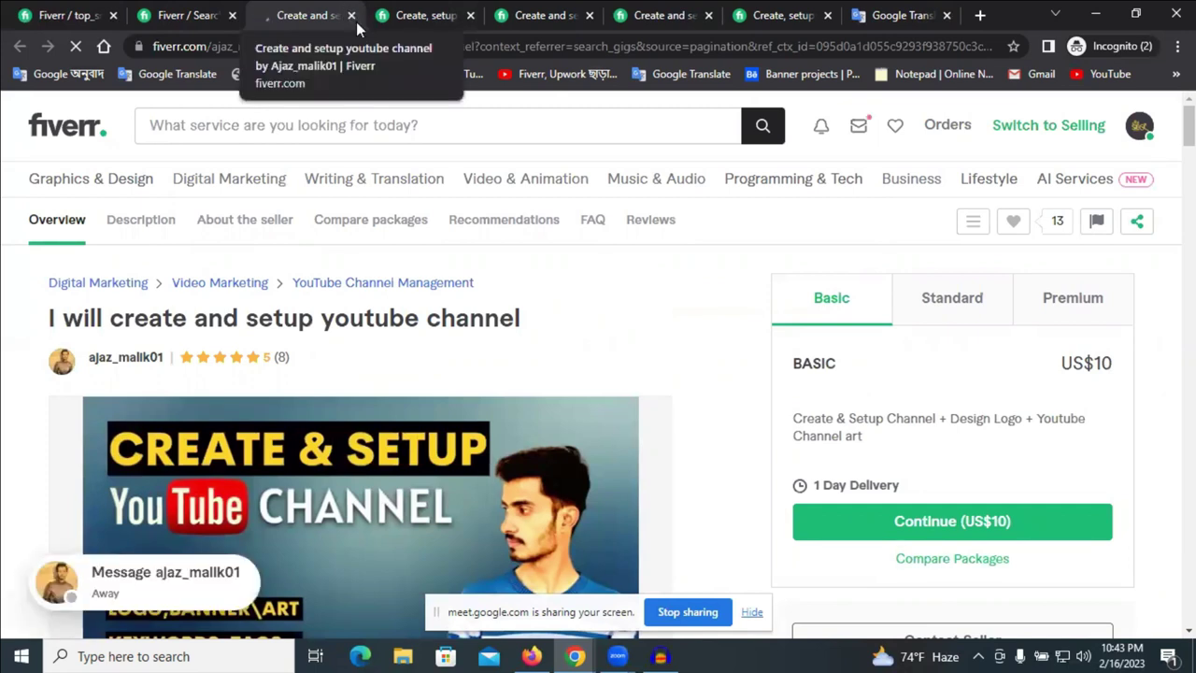
- Close the competitor gig tab and set the gig category to Digital Marketing
key(ctrl+w)
click(102, 11)
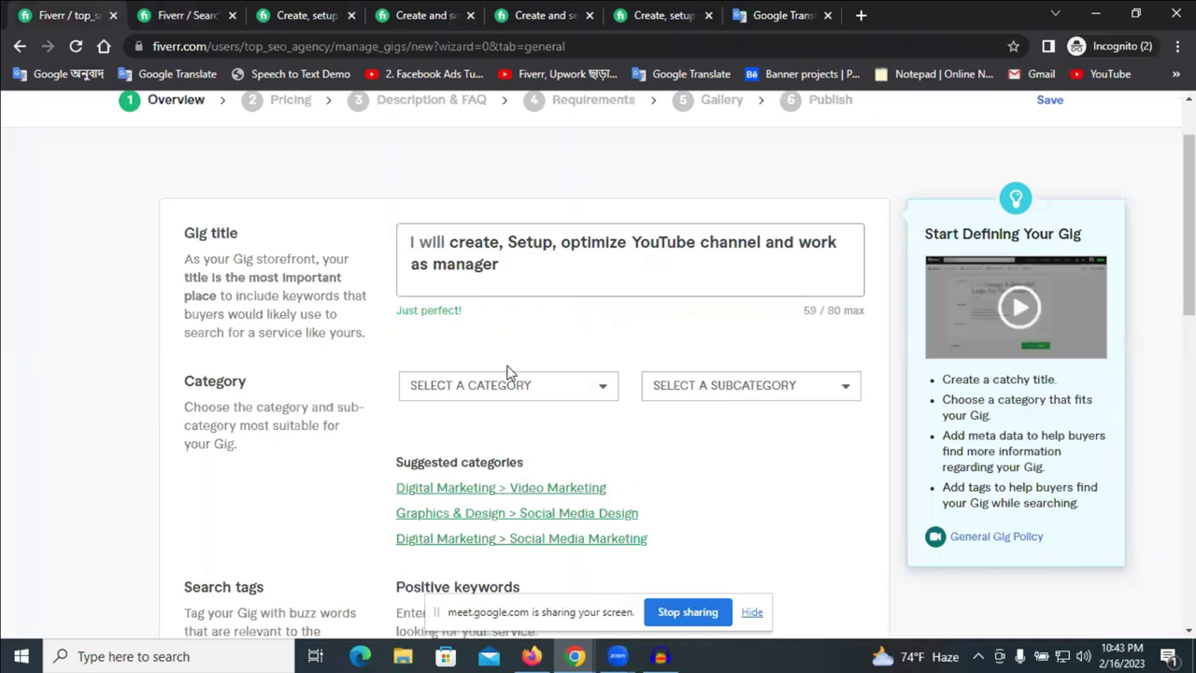
mouse_move(502, 380)
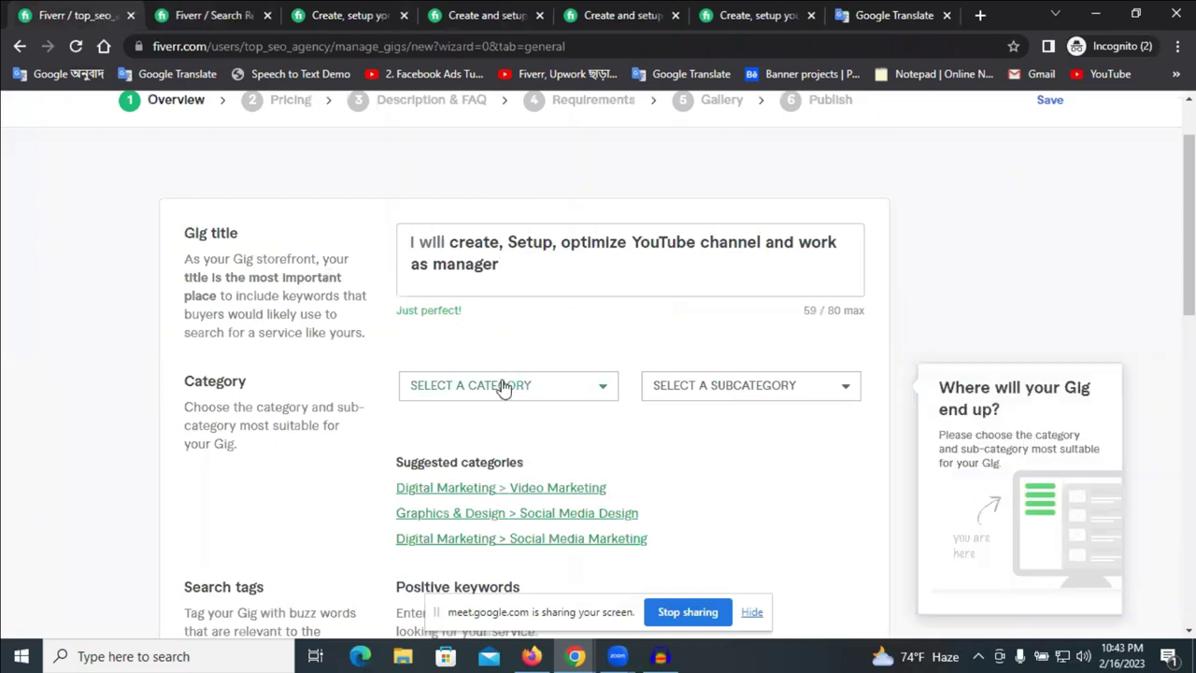
click(500, 403)
click(480, 436)
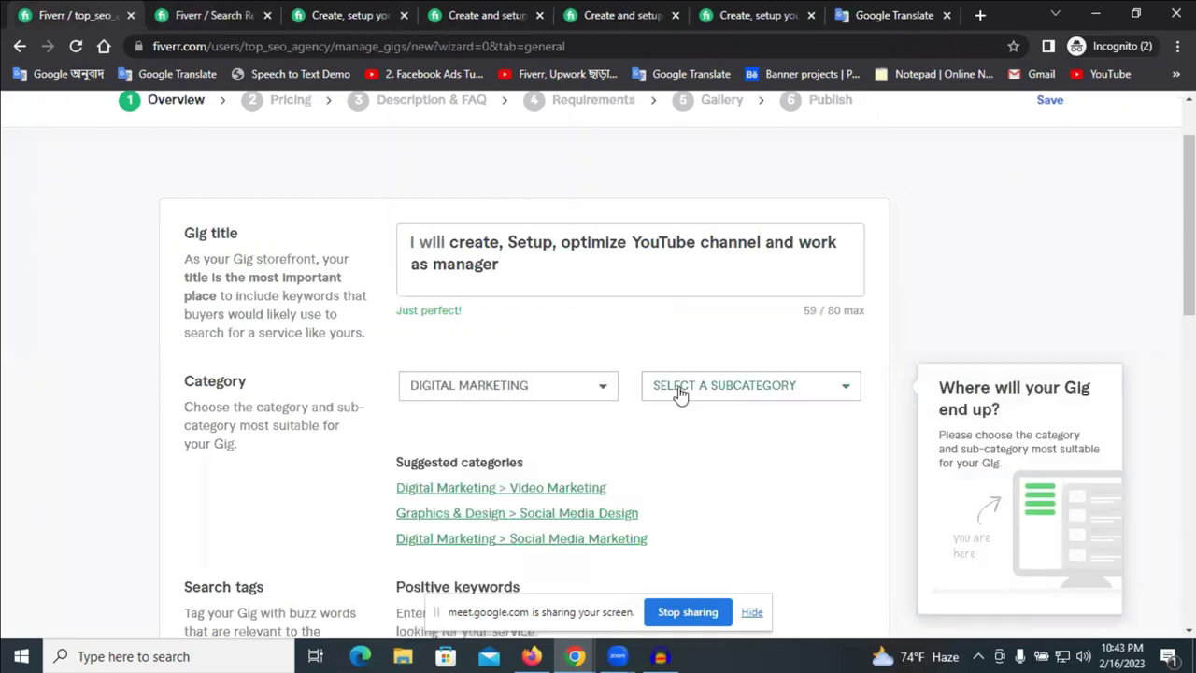
- Scroll through the Digital Marketing subcategory options
click(680, 394)
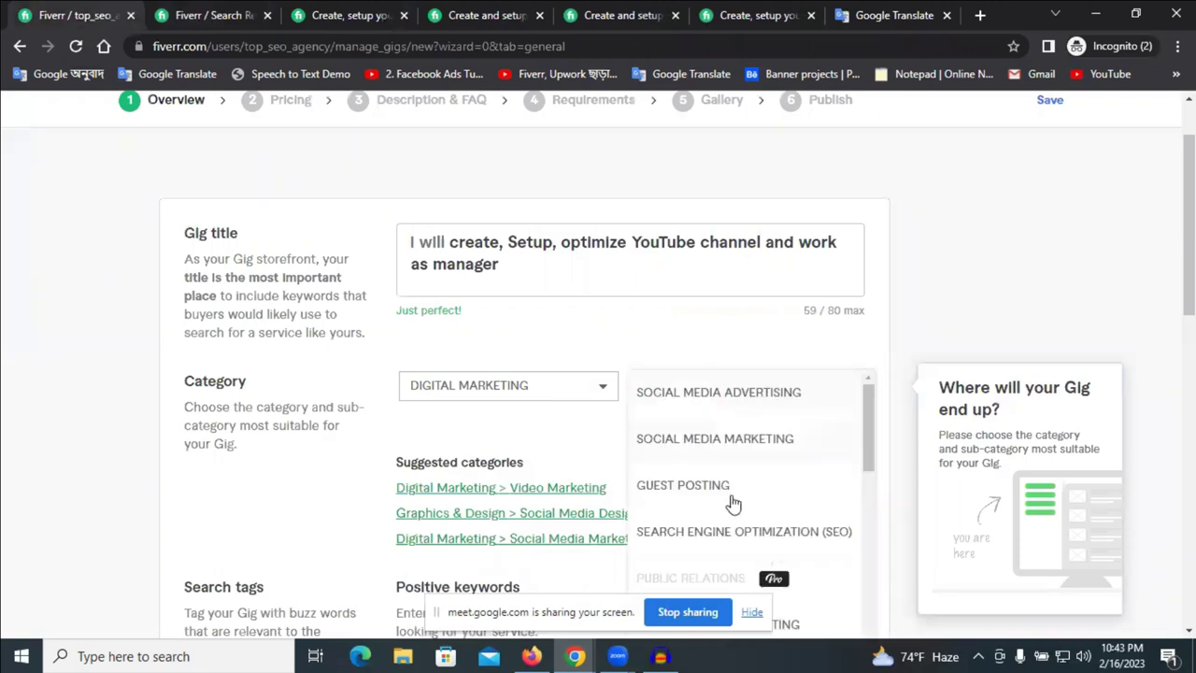
scroll(738, 501, down, 1)
scroll(745, 499, down, 5)
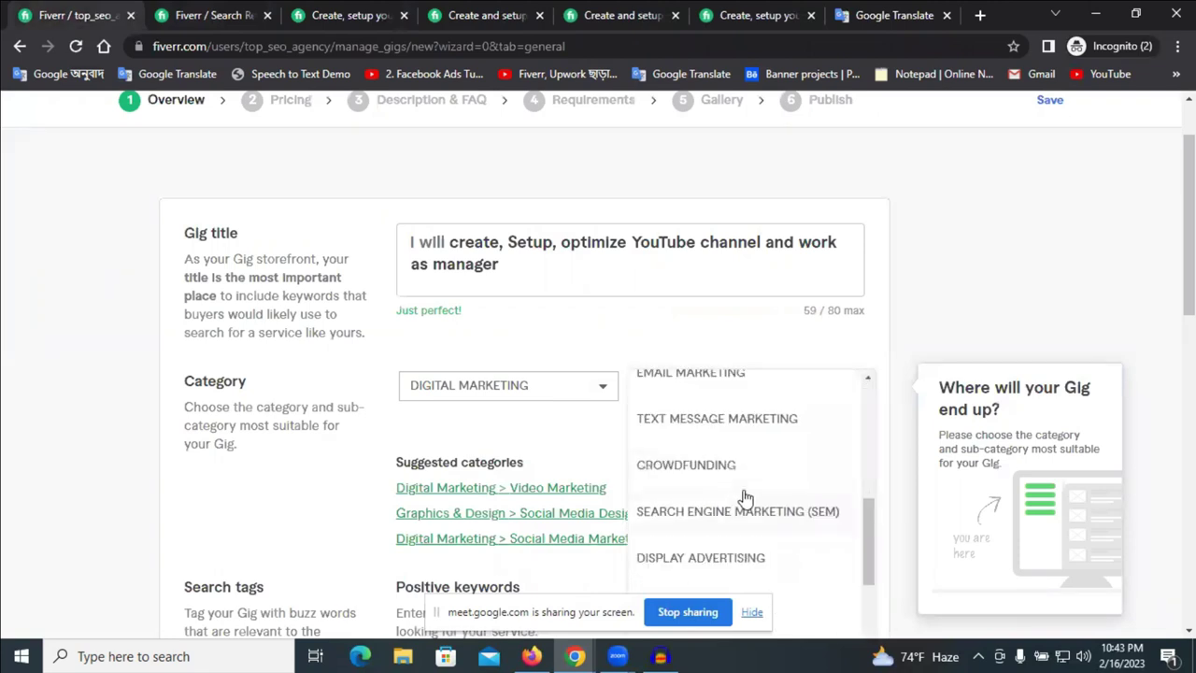
scroll(745, 497, down, 3)
scroll(744, 496, down, 3)
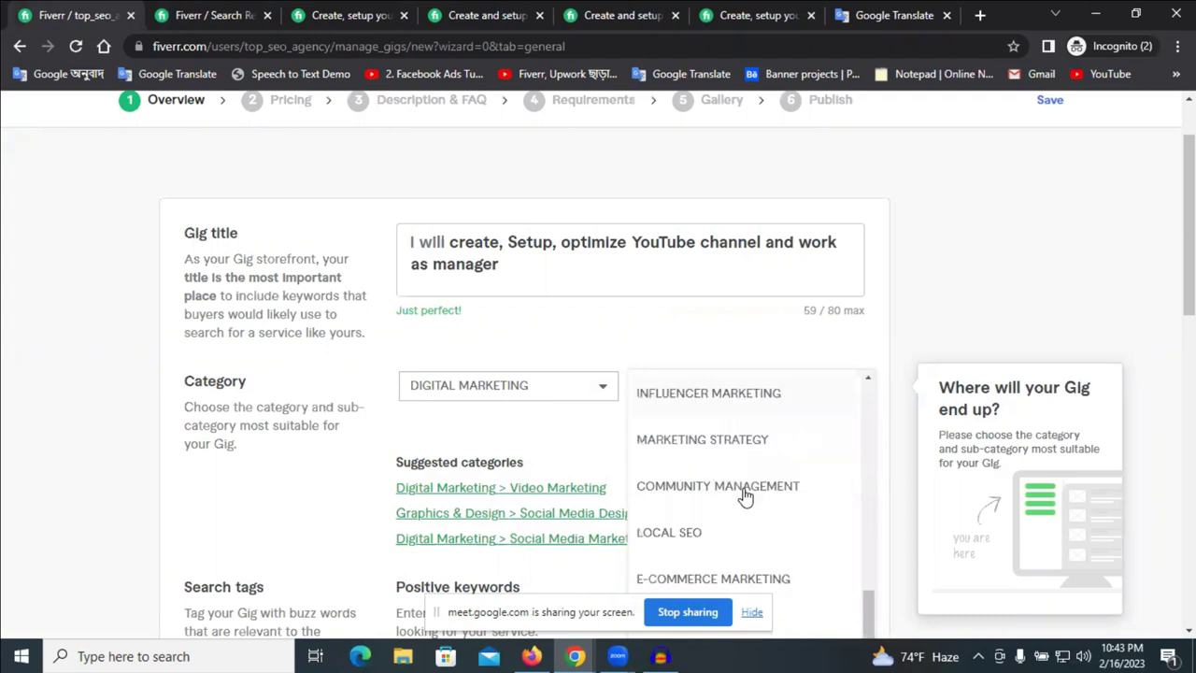
scroll(745, 504, down, 1)
scroll(752, 504, down, 3)
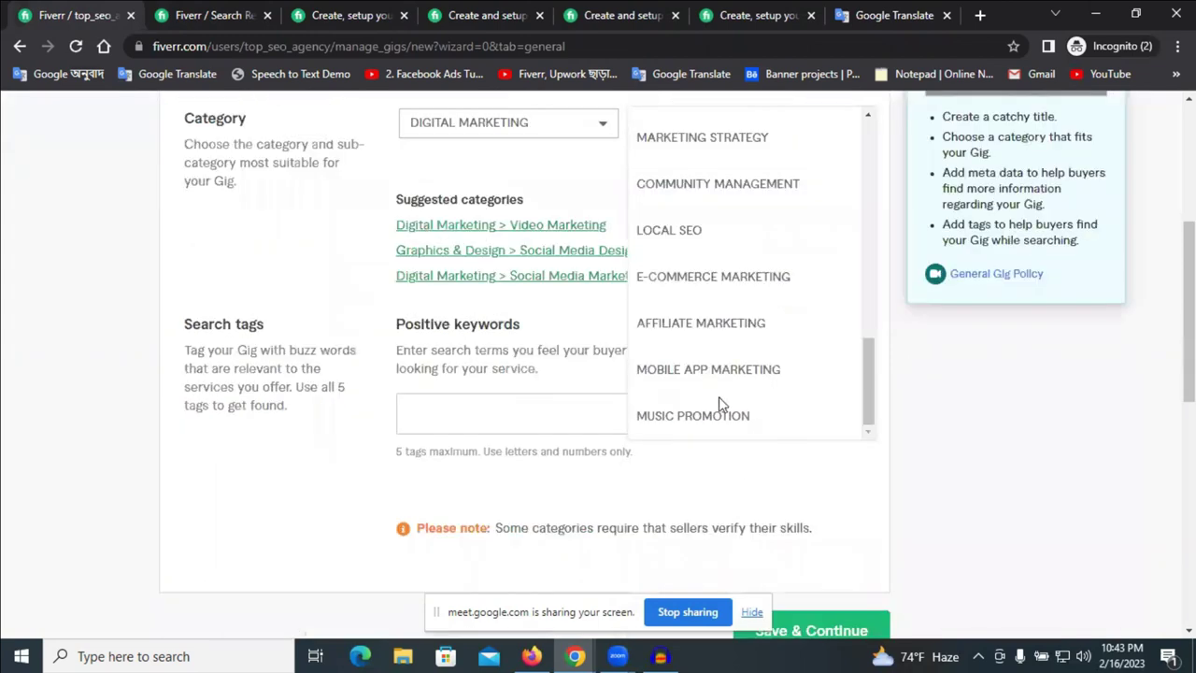
scroll(721, 403, up, 3)
scroll(721, 402, up, 2)
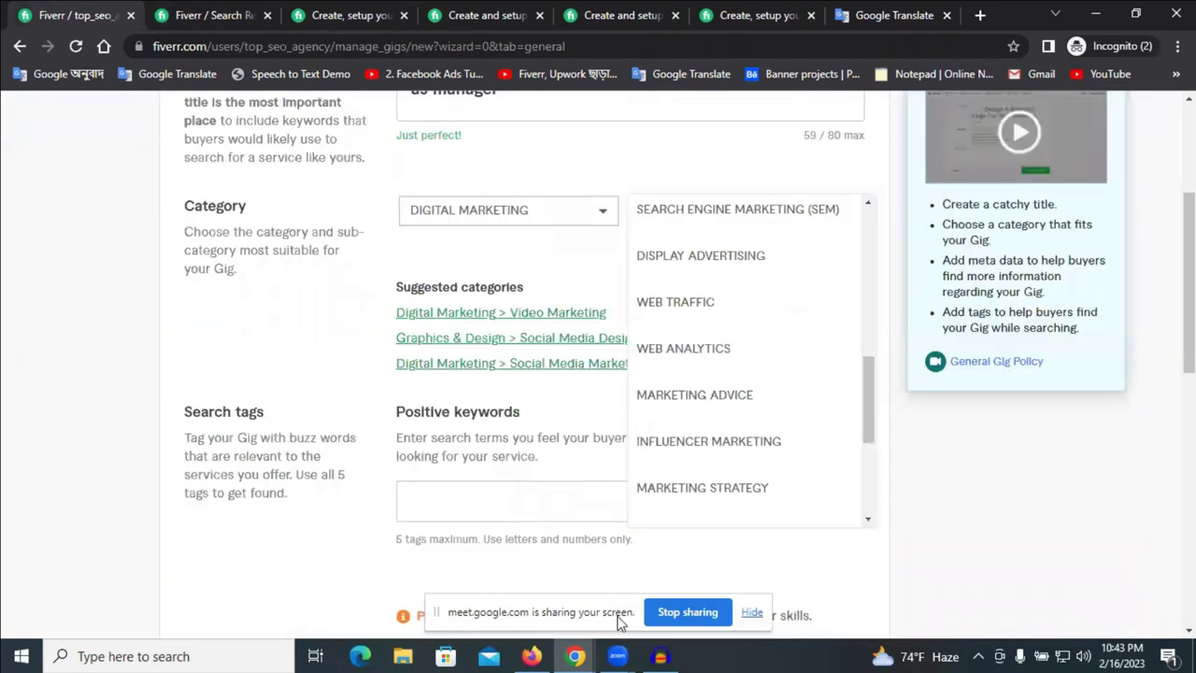
click(568, 656)
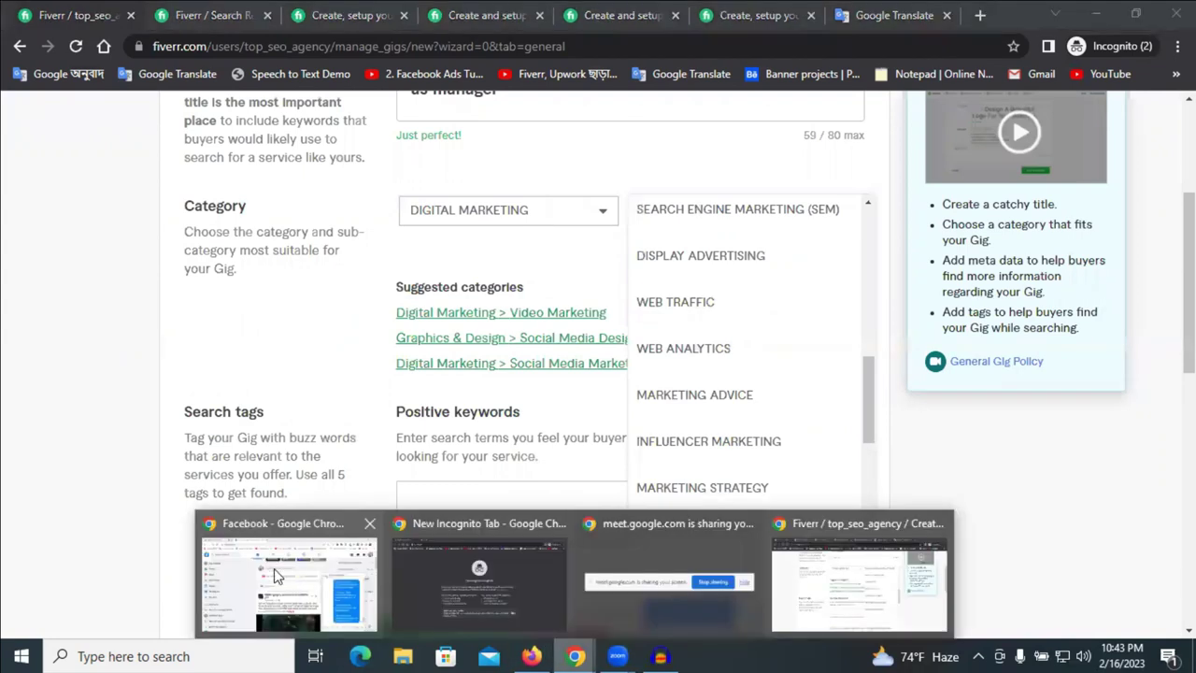
- Deny the pending join request in the Google Meet call and return to the Fiverr gig form
click(273, 568)
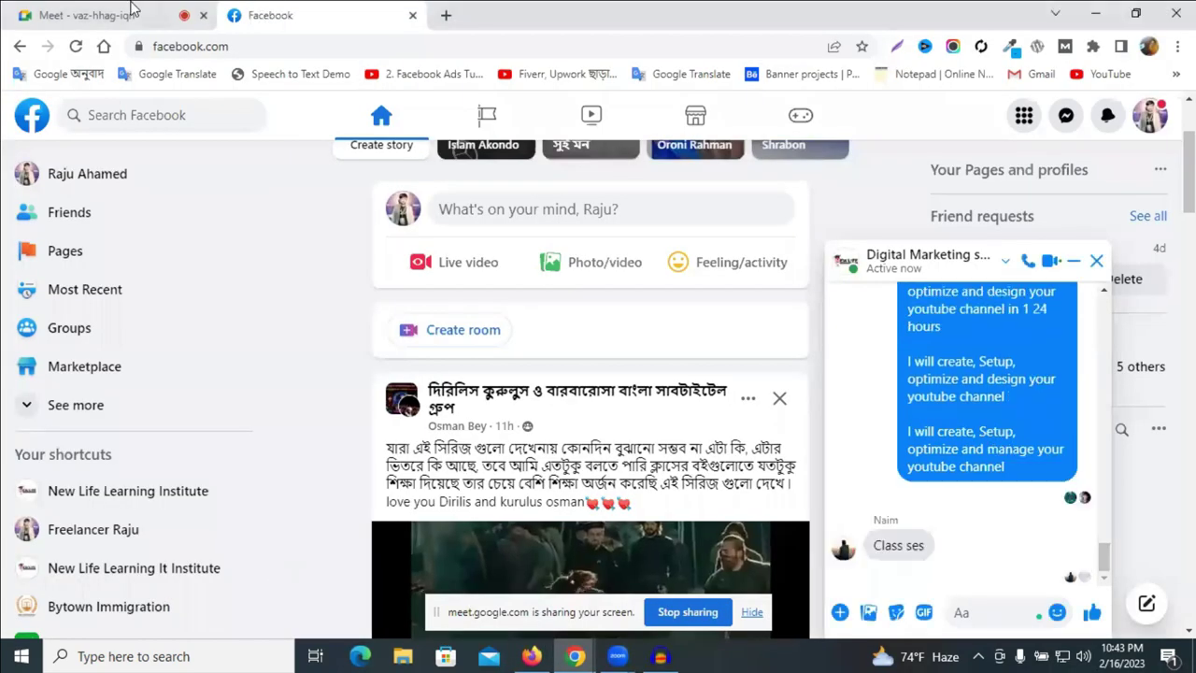
click(56, 9)
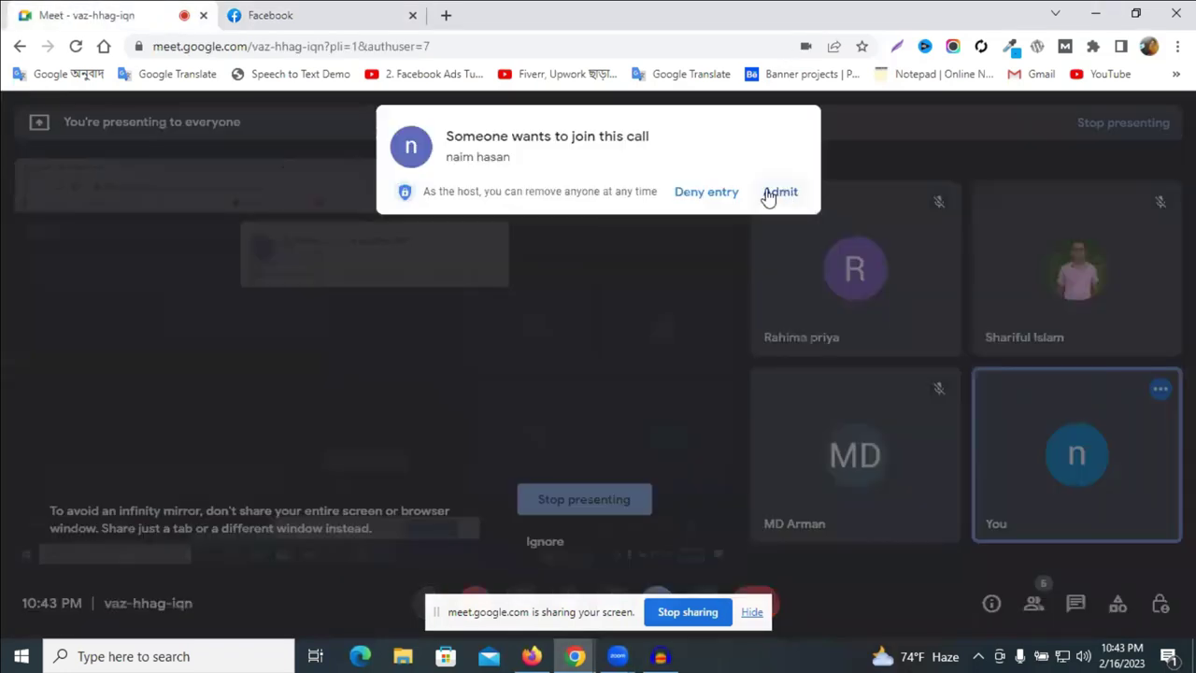
click(717, 194)
click(576, 656)
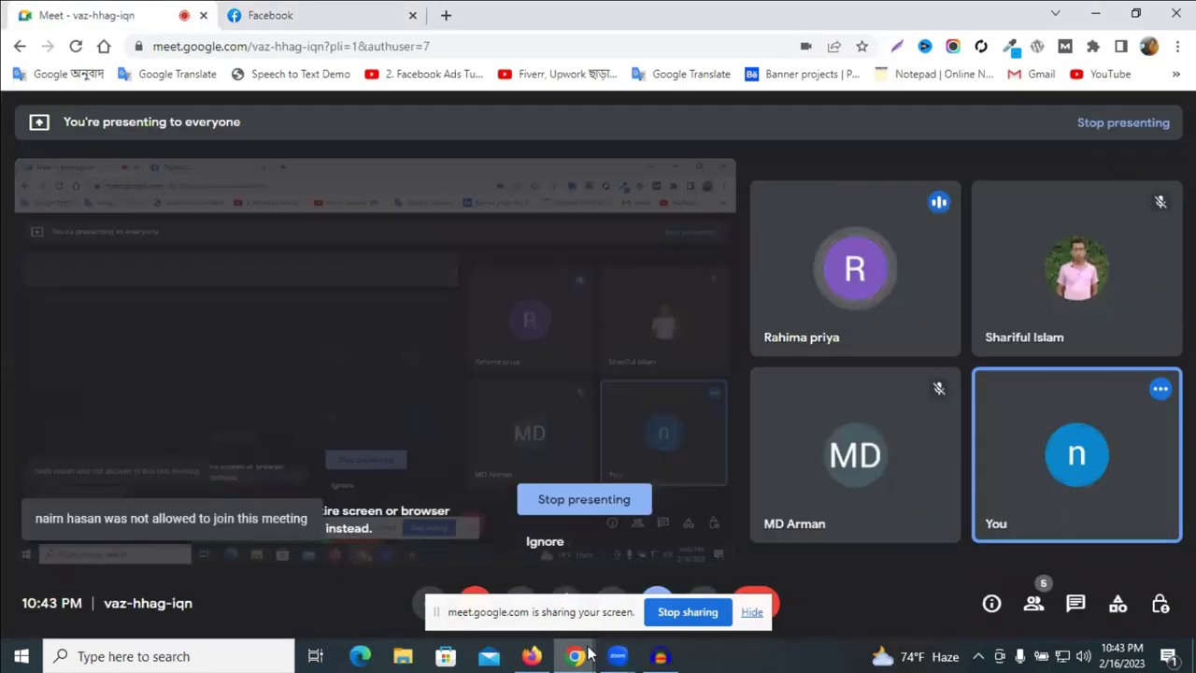
key(alt+Tab)
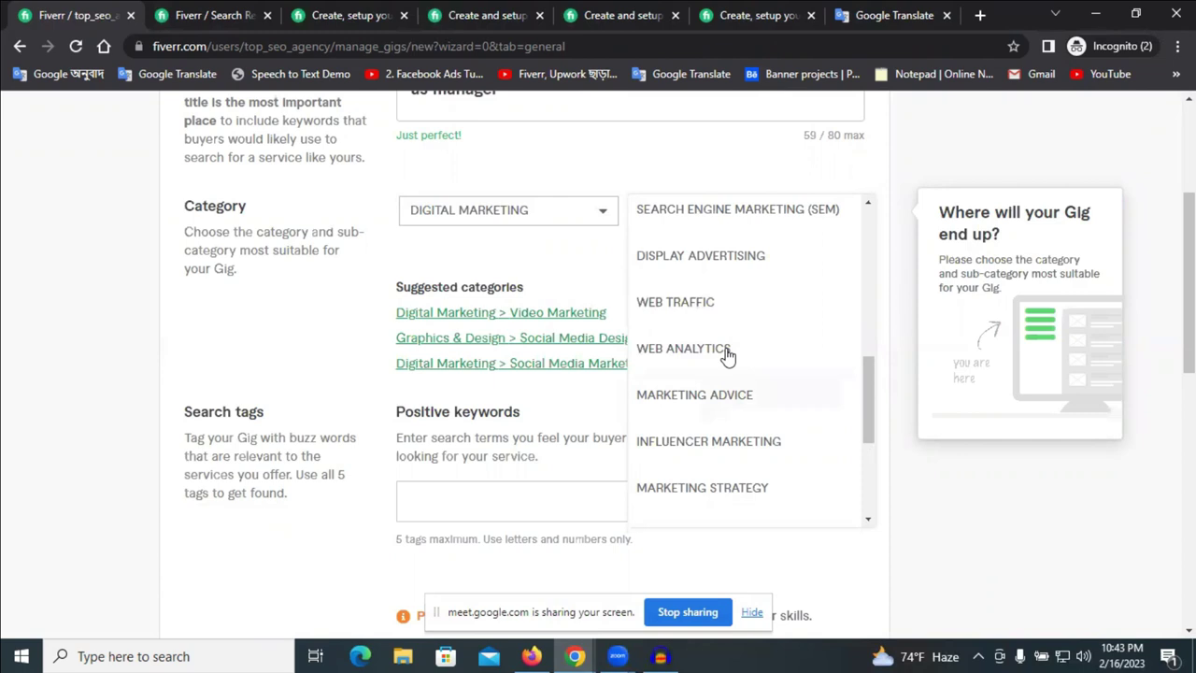
scroll(727, 356, down, 2)
scroll(728, 356, down, 2)
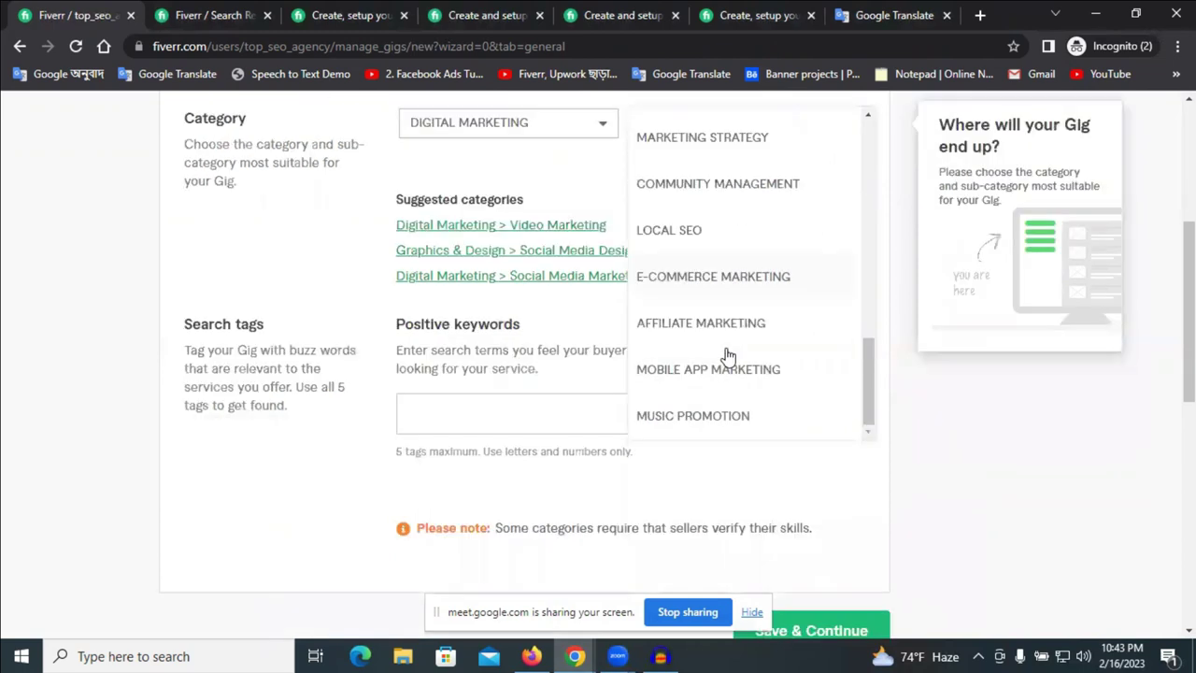
scroll(725, 350, up, 3)
scroll(878, 394, up, 2)
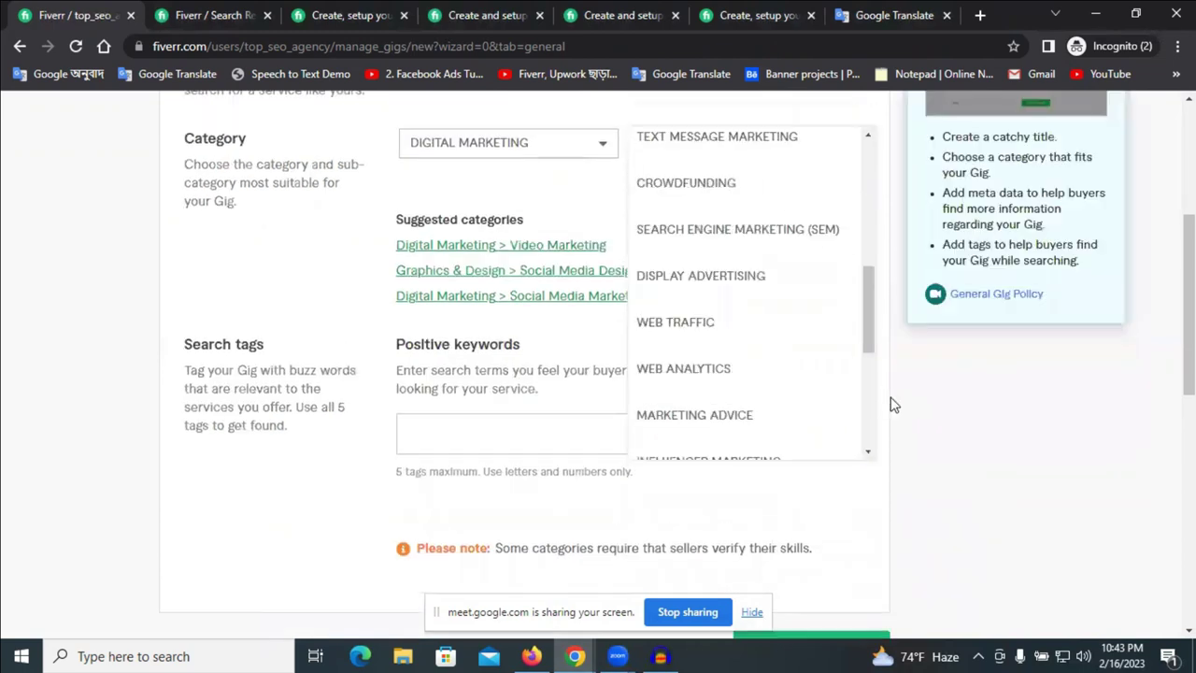
scroll(753, 402, up, 3)
click(608, 11)
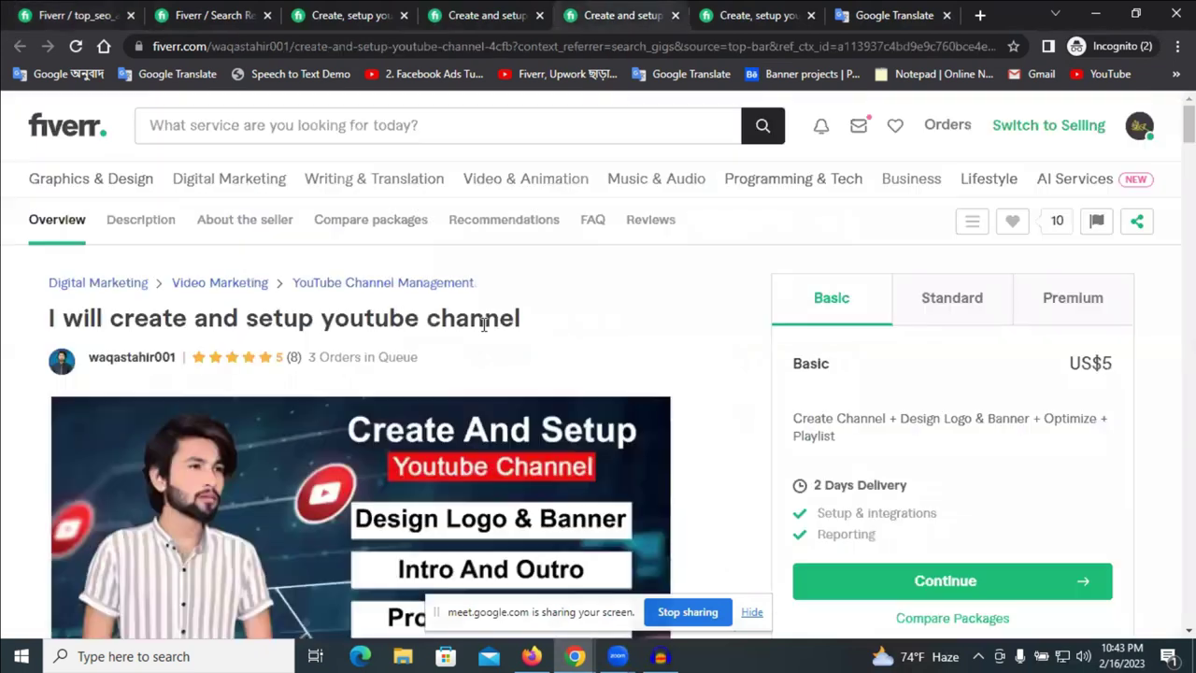
key(ctrl+Tab)
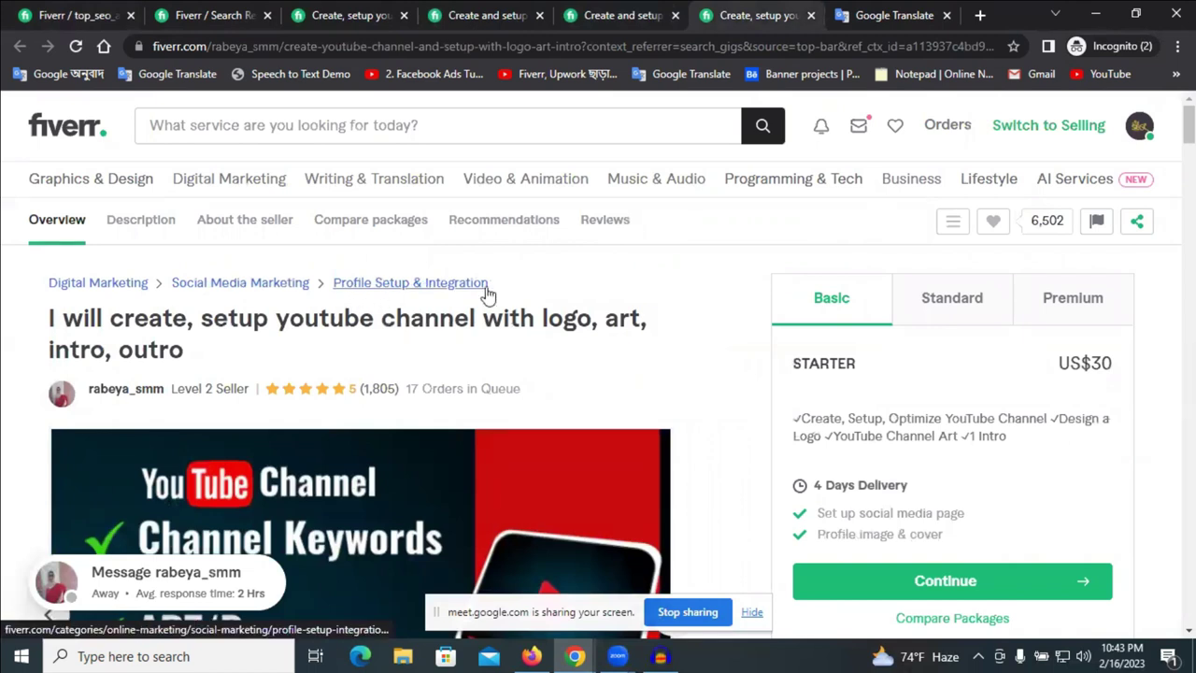
click(374, 8)
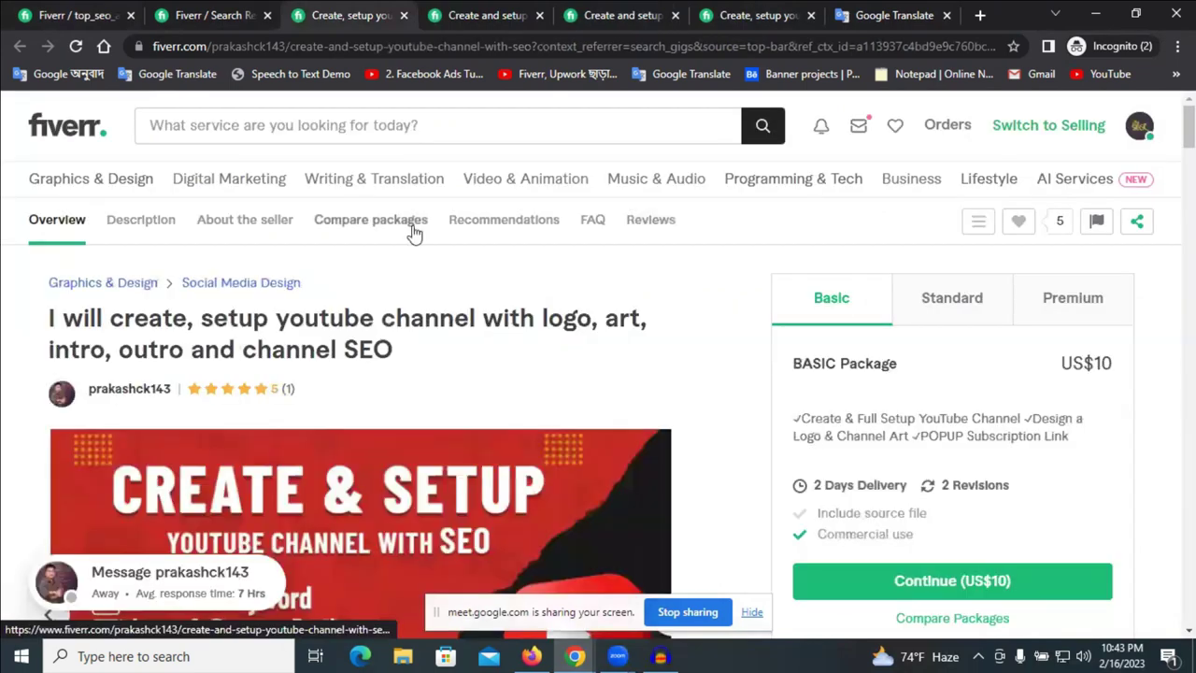
click(60, 13)
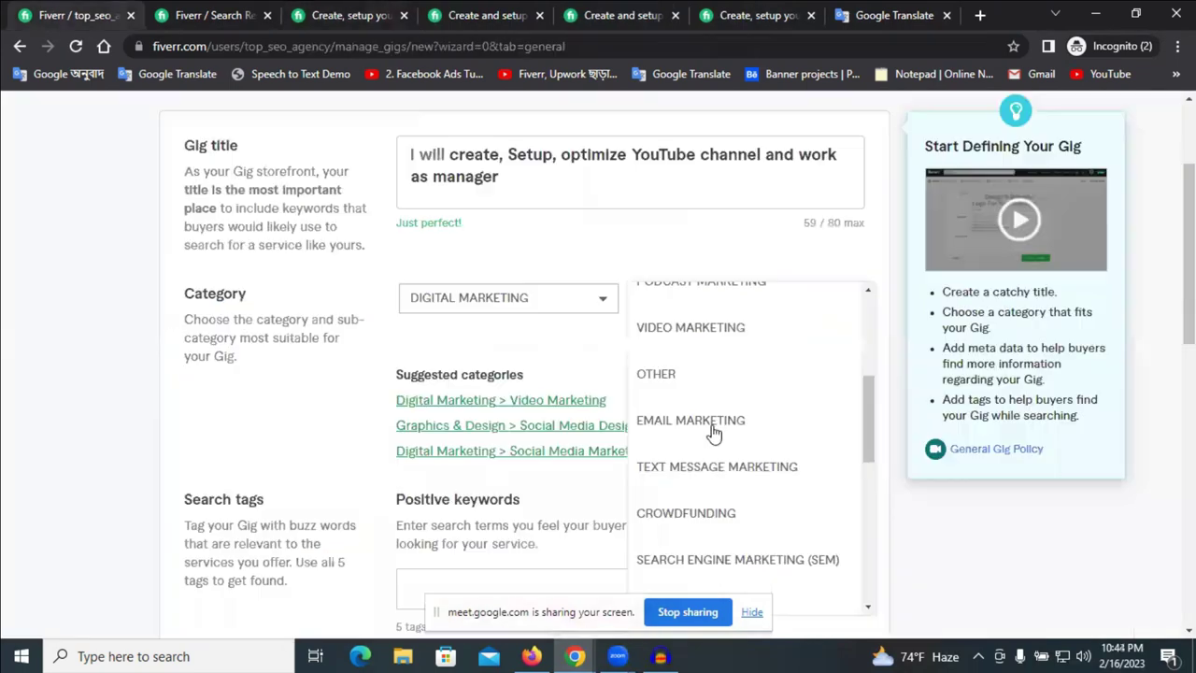
- Pick Video Marketing as the subcategory and YouTube Channel Management as the service type
click(691, 338)
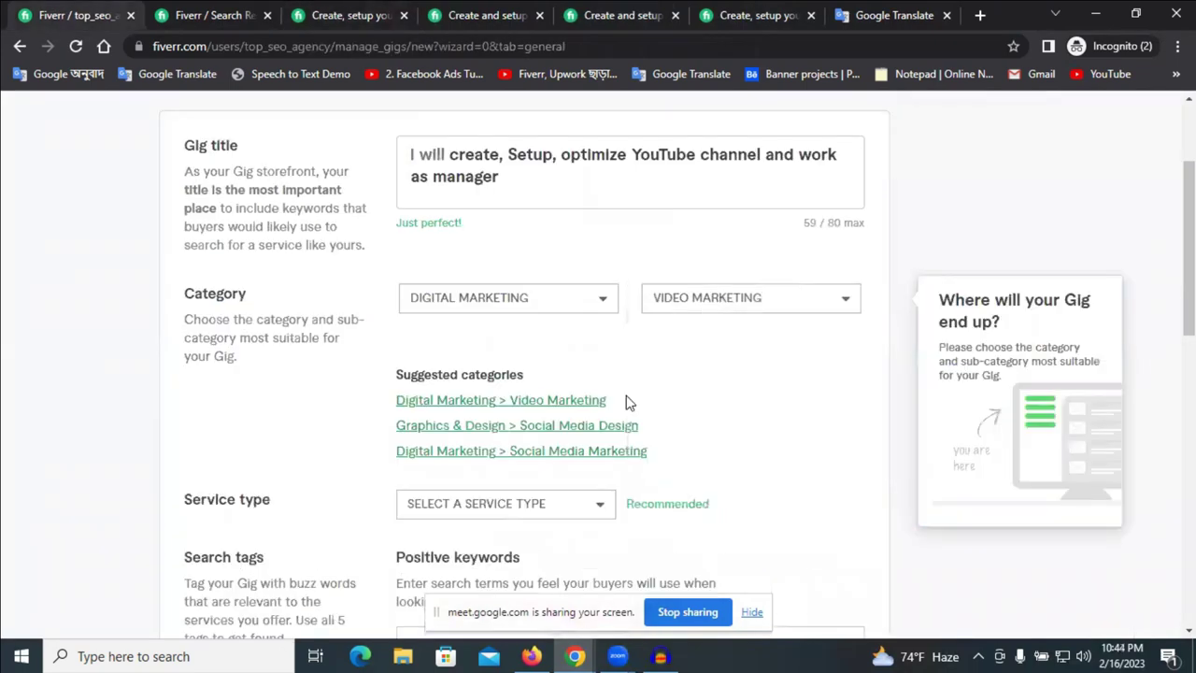
scroll(837, 442, down, 2)
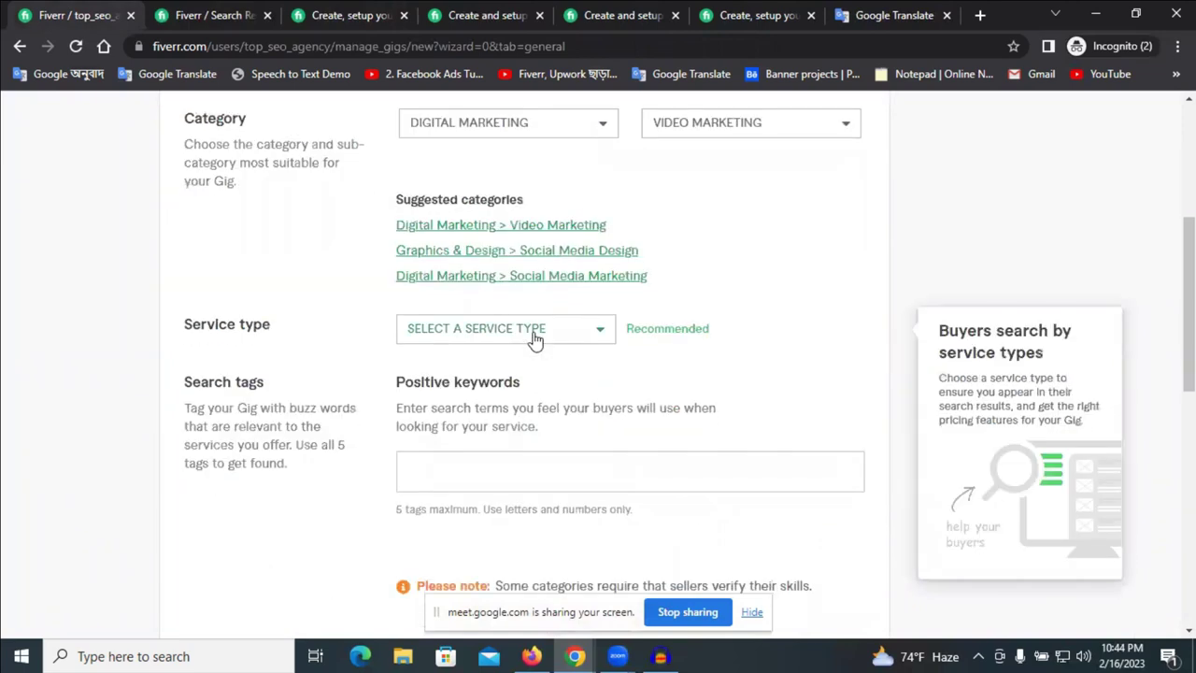
click(534, 339)
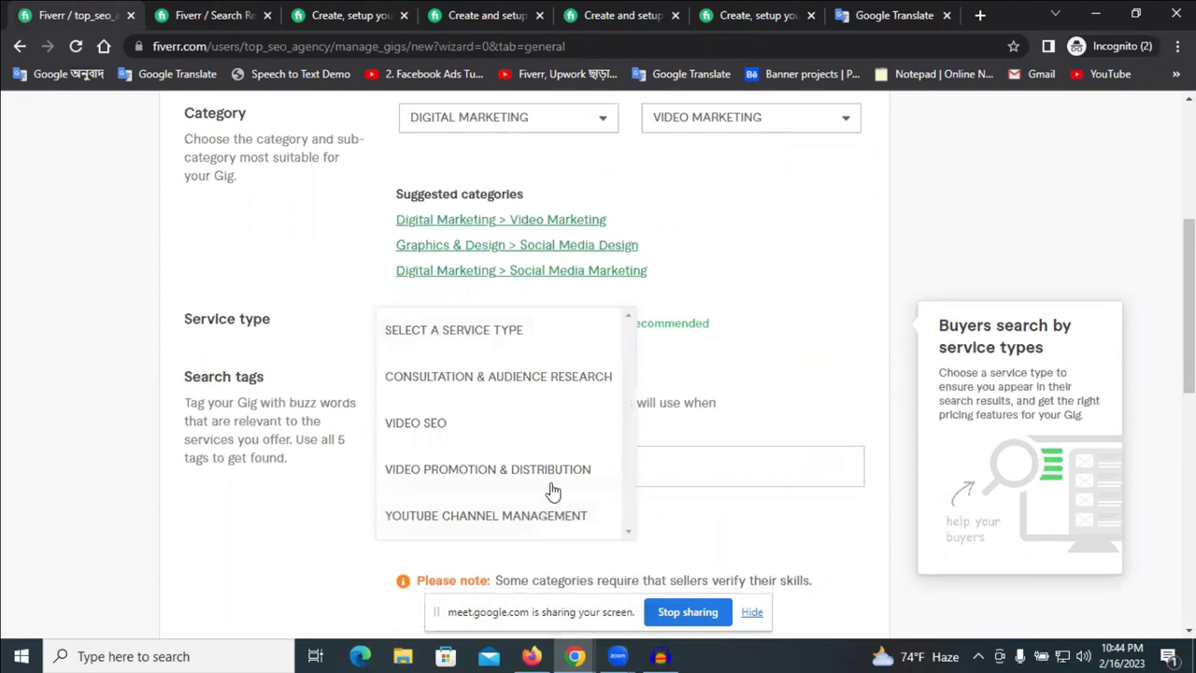
scroll(504, 458, down, 1)
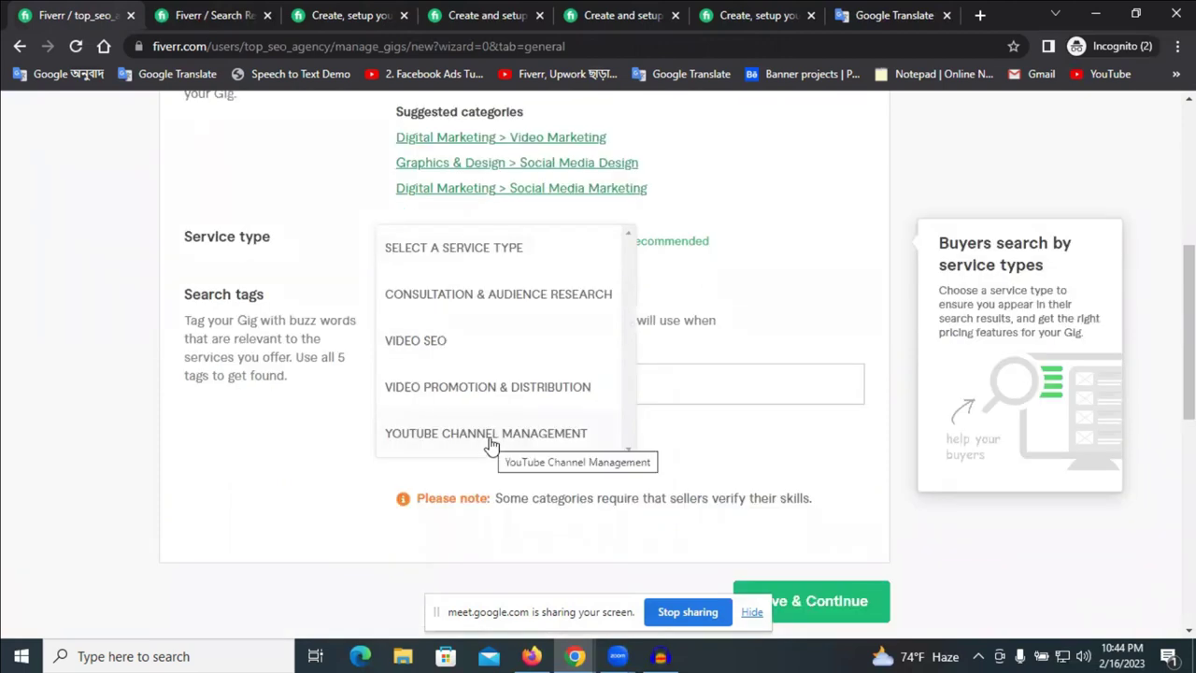
click(492, 433)
- Work through the first industry checkboxes, leaving Beauty & cosmetics and Gaming ticked
scroll(566, 441, up, 2)
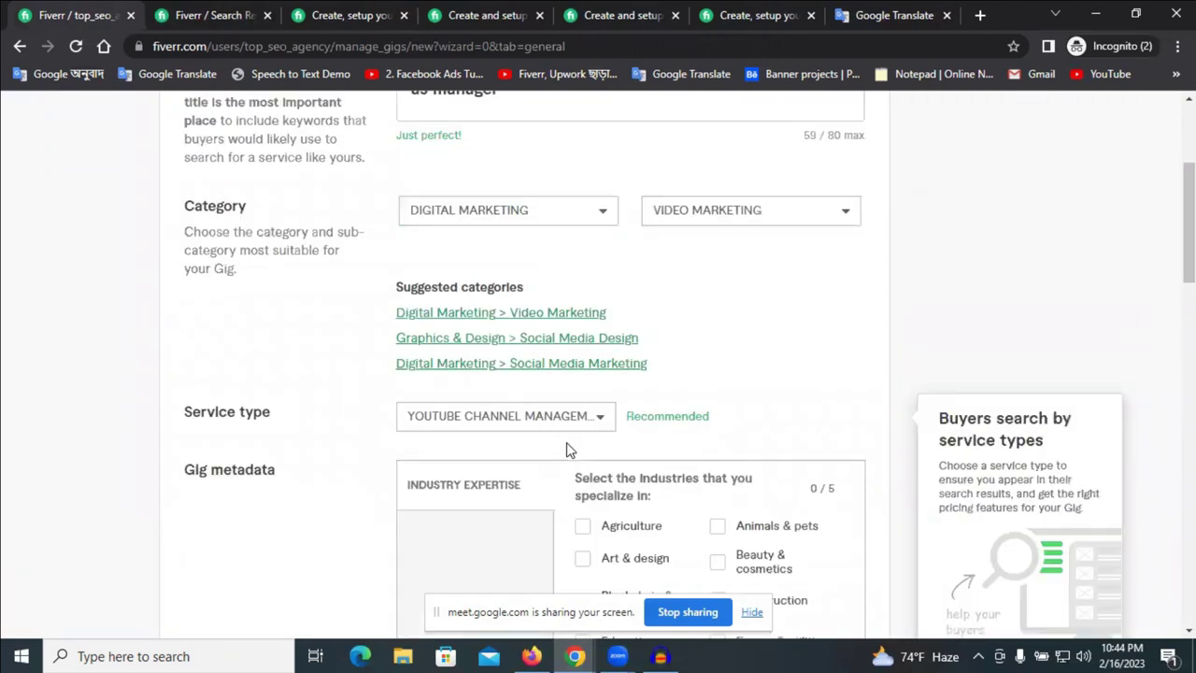
scroll(566, 442, down, 1)
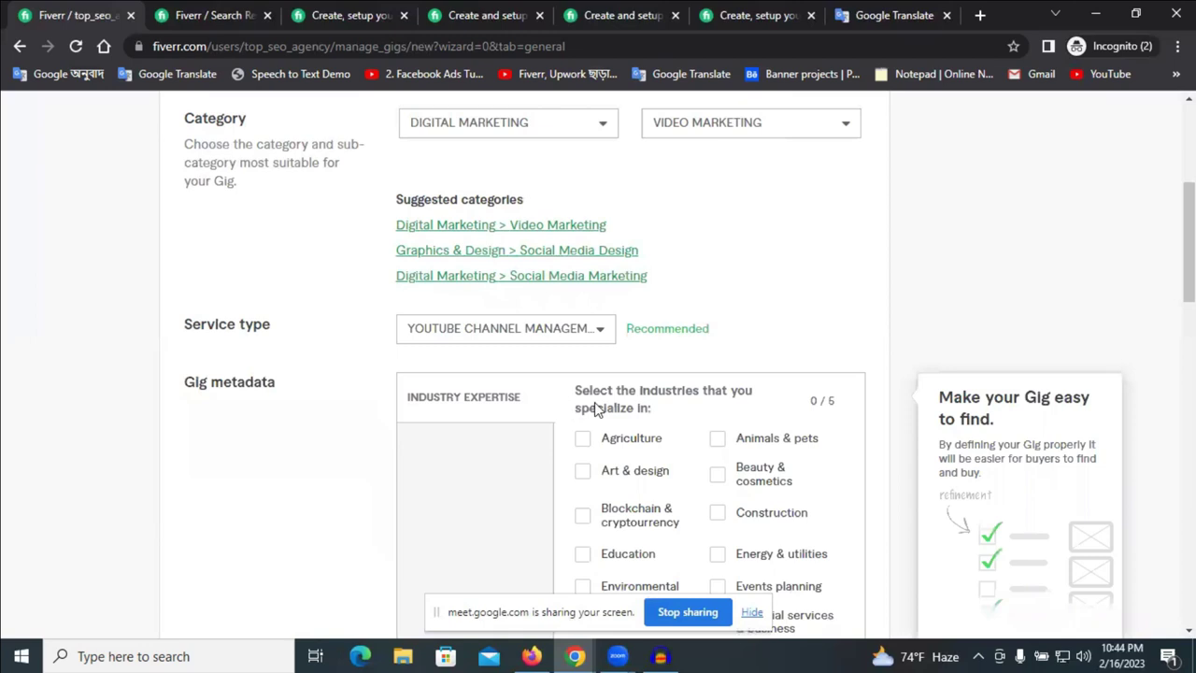
scroll(523, 396, down, 4)
scroll(579, 395, up, 3)
scroll(620, 374, down, 1)
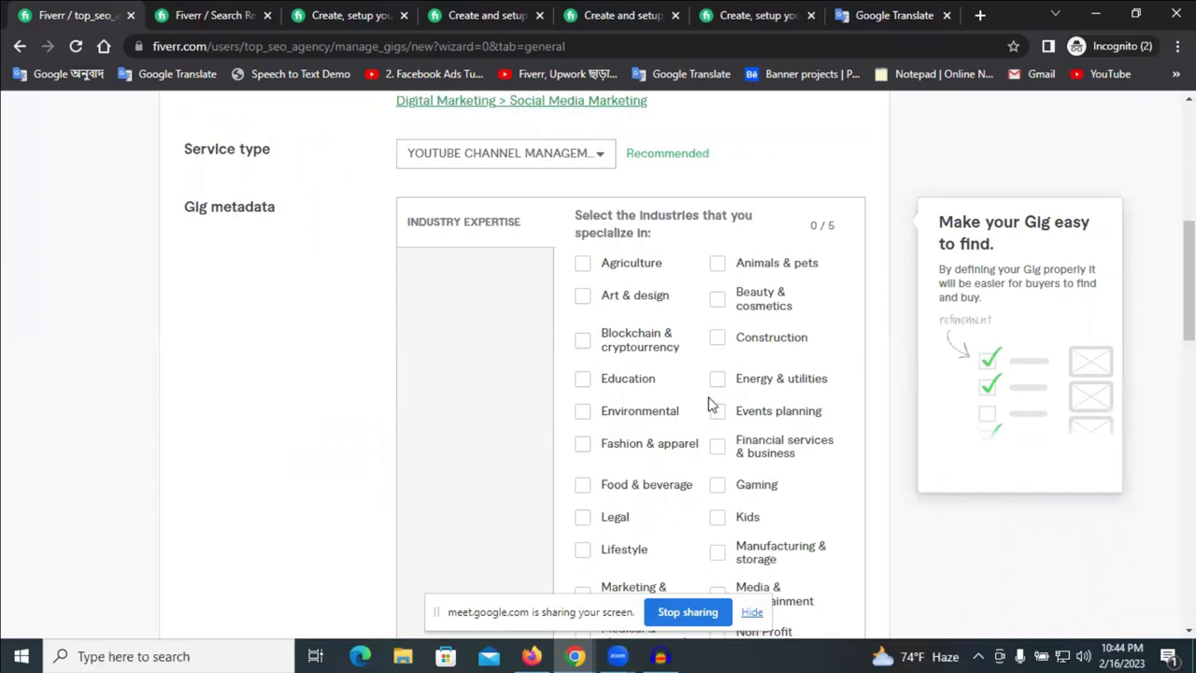
click(717, 299)
click(719, 264)
click(717, 485)
- Also tick Real estate and Sports & fitness as gig industries
scroll(759, 495, down, 1)
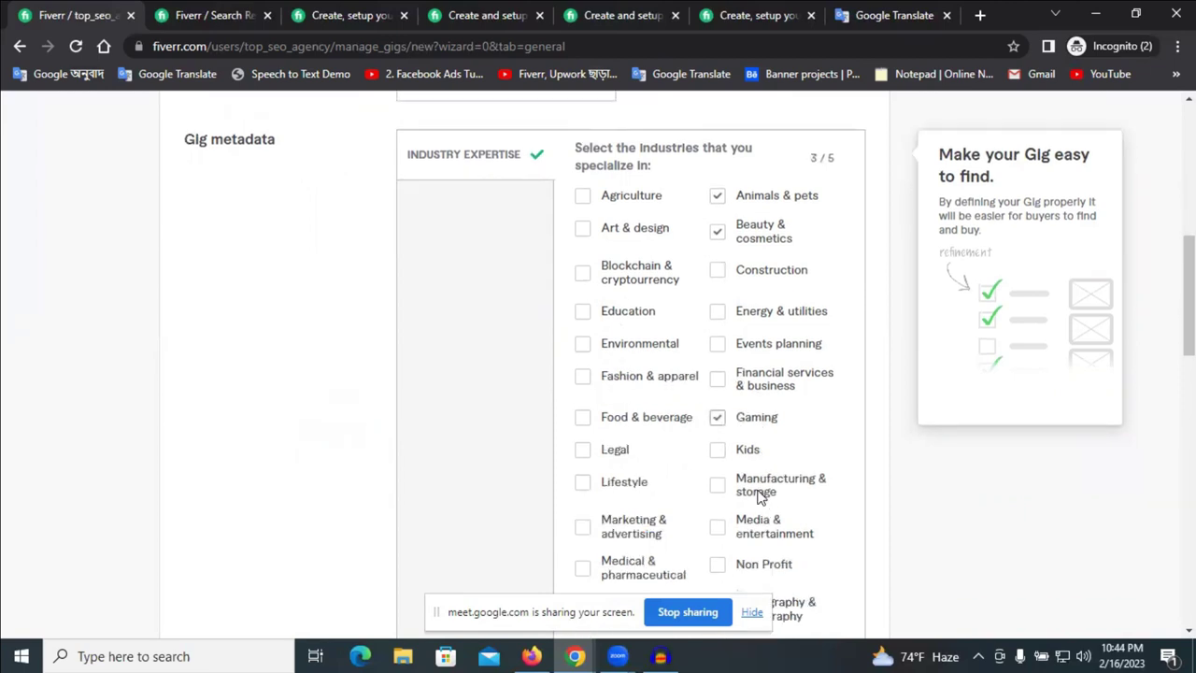
scroll(776, 448, up, 1)
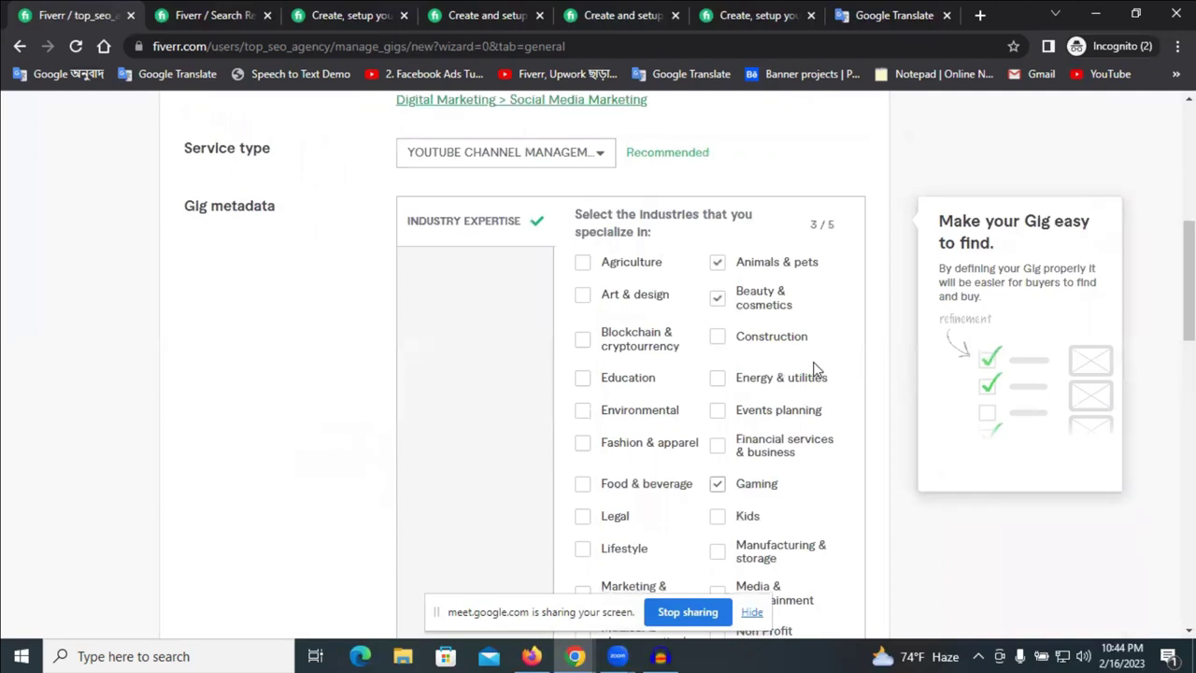
scroll(814, 370, down, 2)
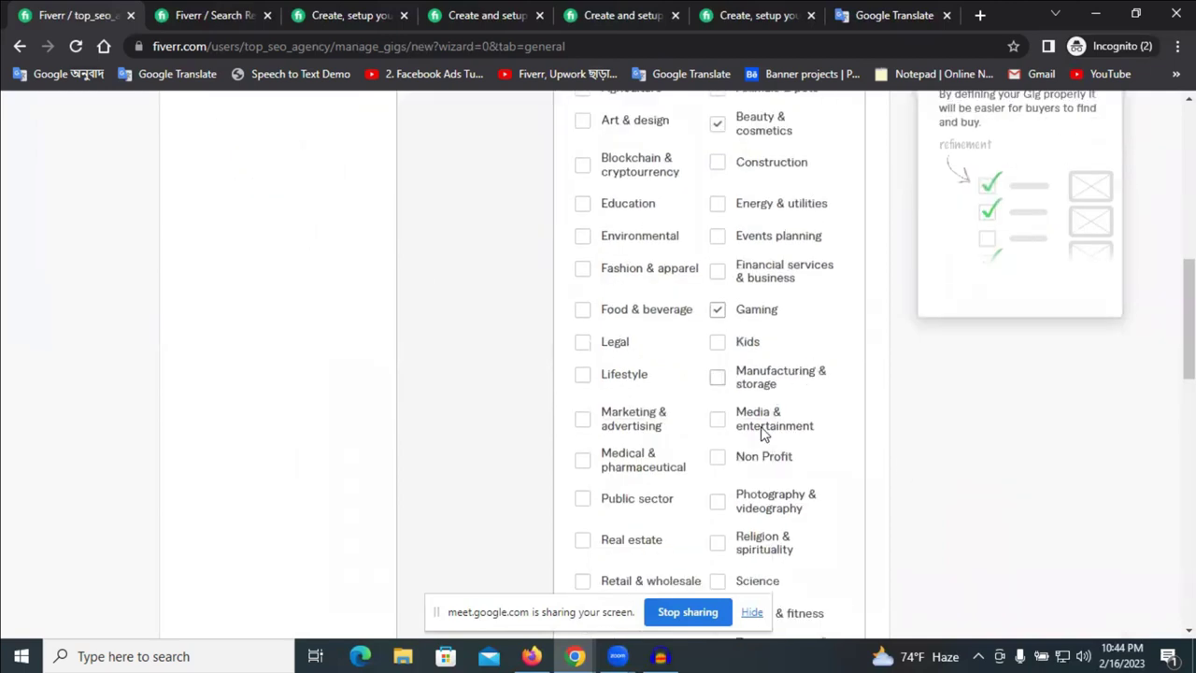
scroll(649, 532, down, 1)
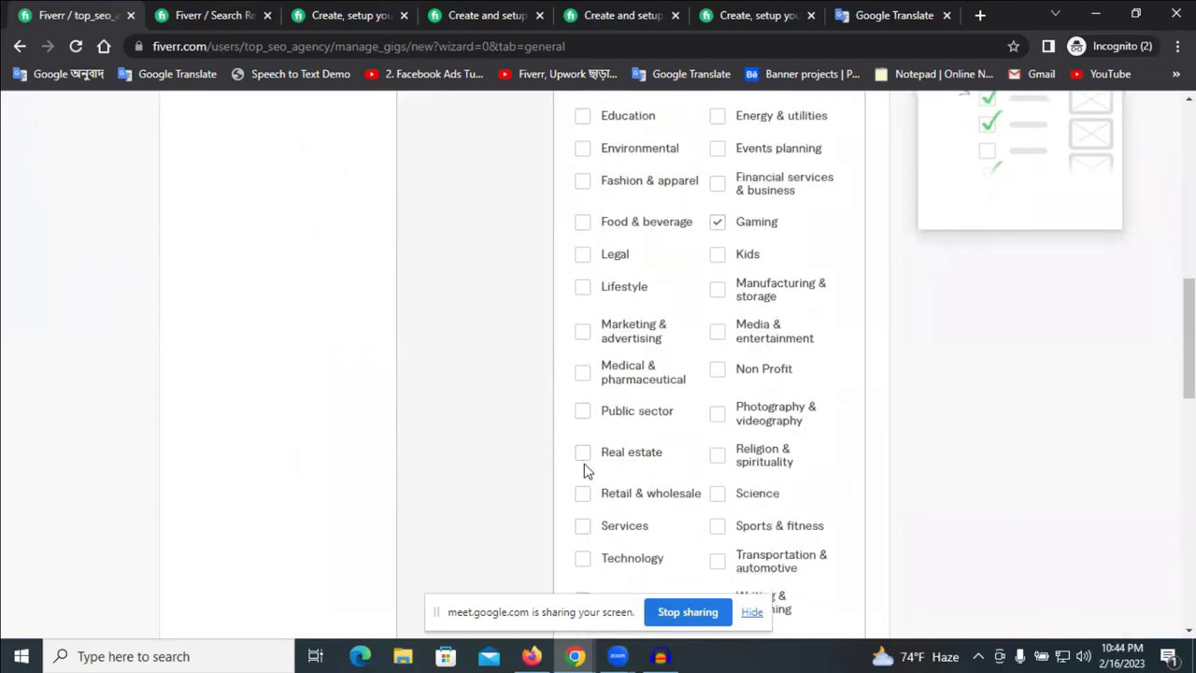
click(581, 456)
scroll(799, 464, down, 1)
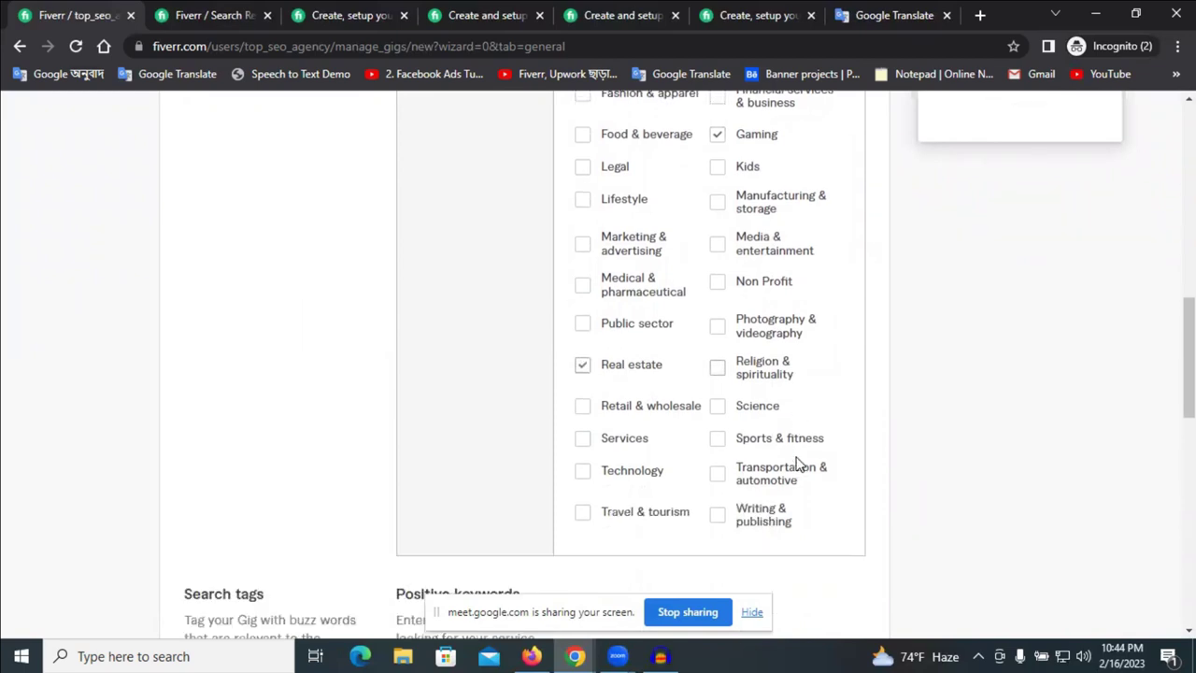
click(722, 447)
scroll(747, 427, down, 2)
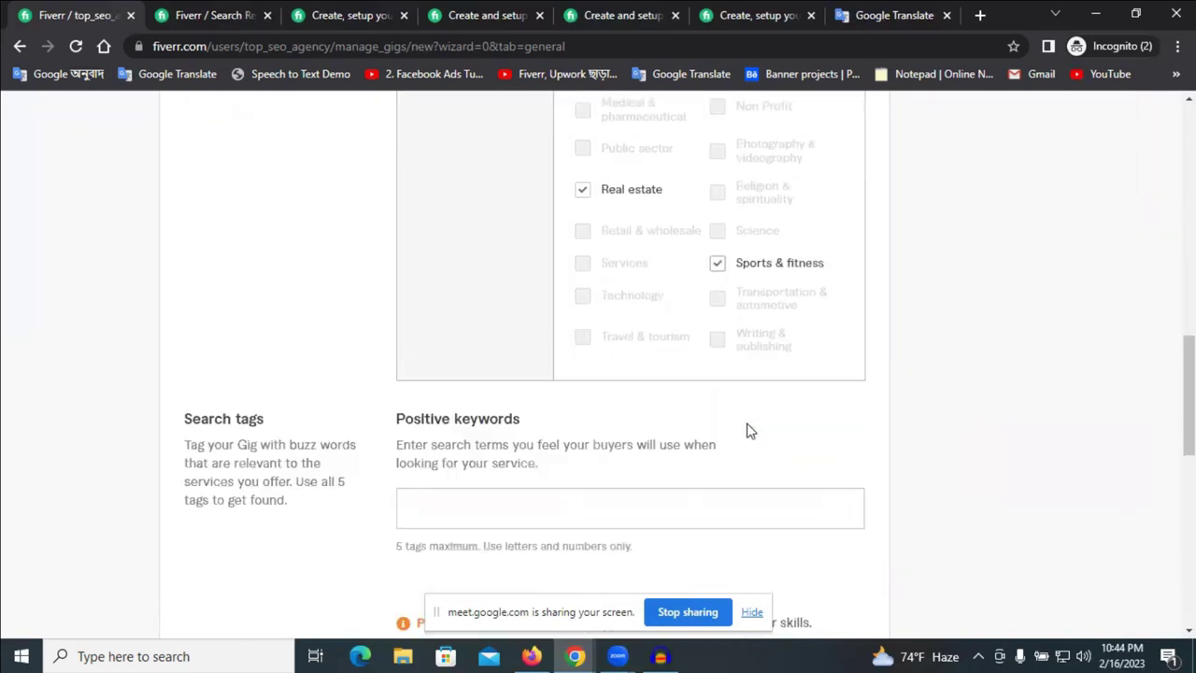
scroll(477, 505, down, 3)
scroll(468, 293, up, 1)
click(473, 328)
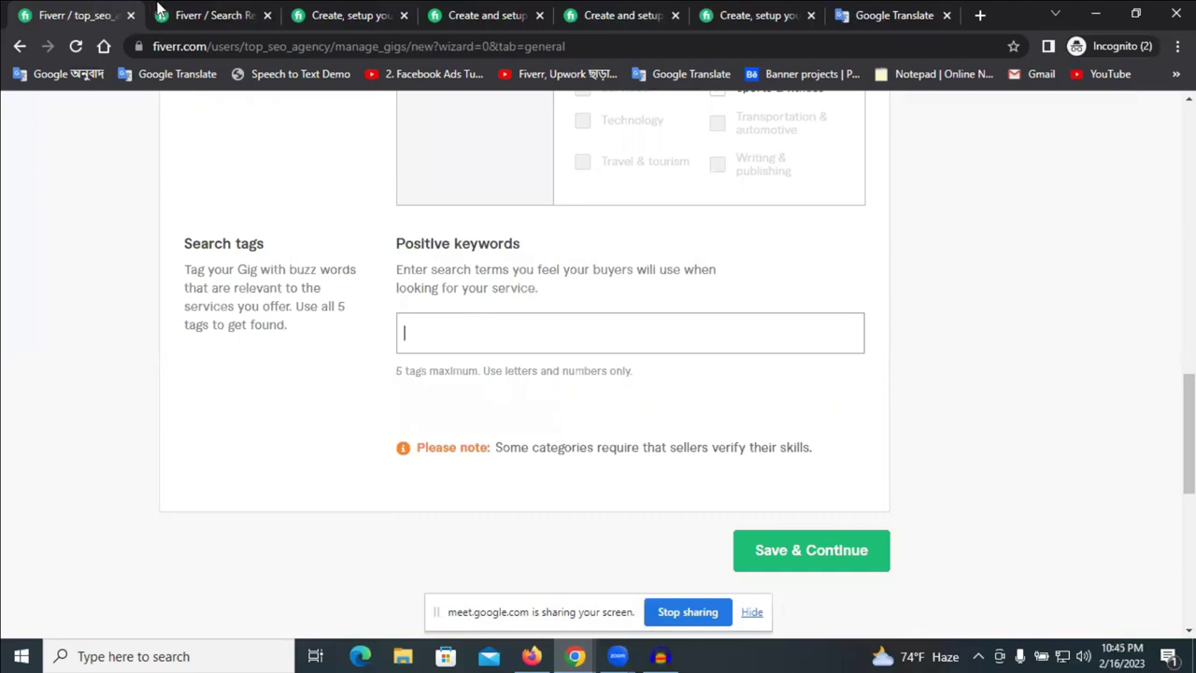
click(196, 15)
scroll(467, 370, up, 5)
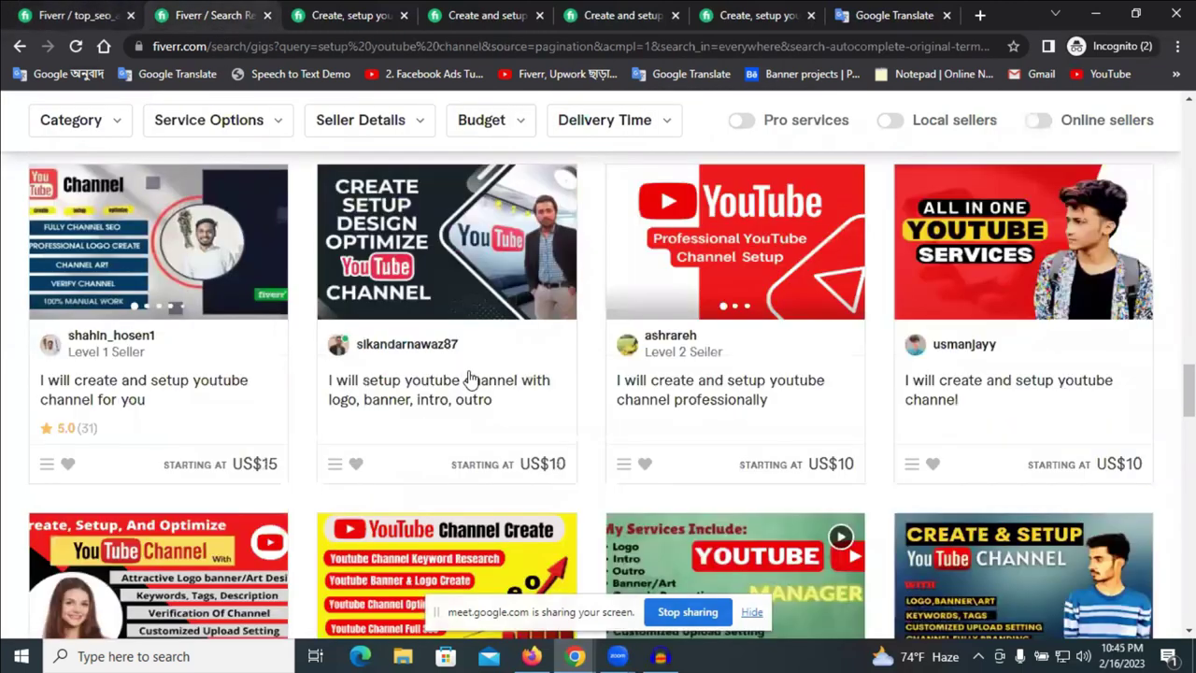
scroll(469, 374, up, 5)
scroll(470, 378, up, 5)
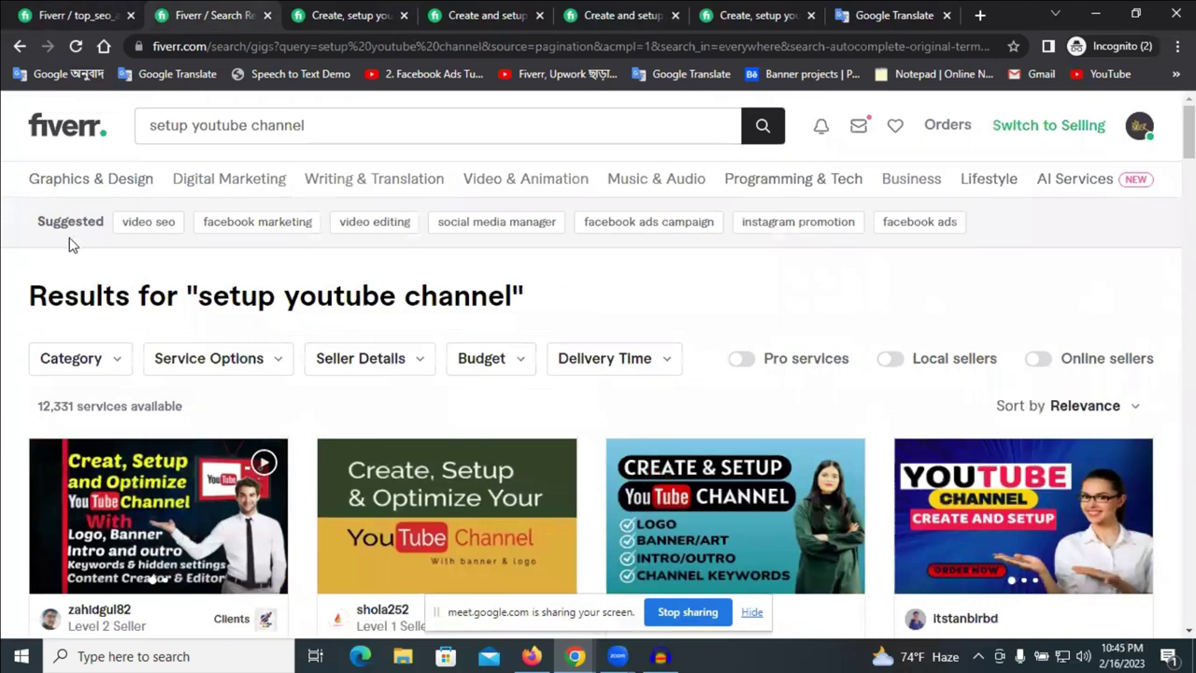
drag(27, 222, 1008, 241)
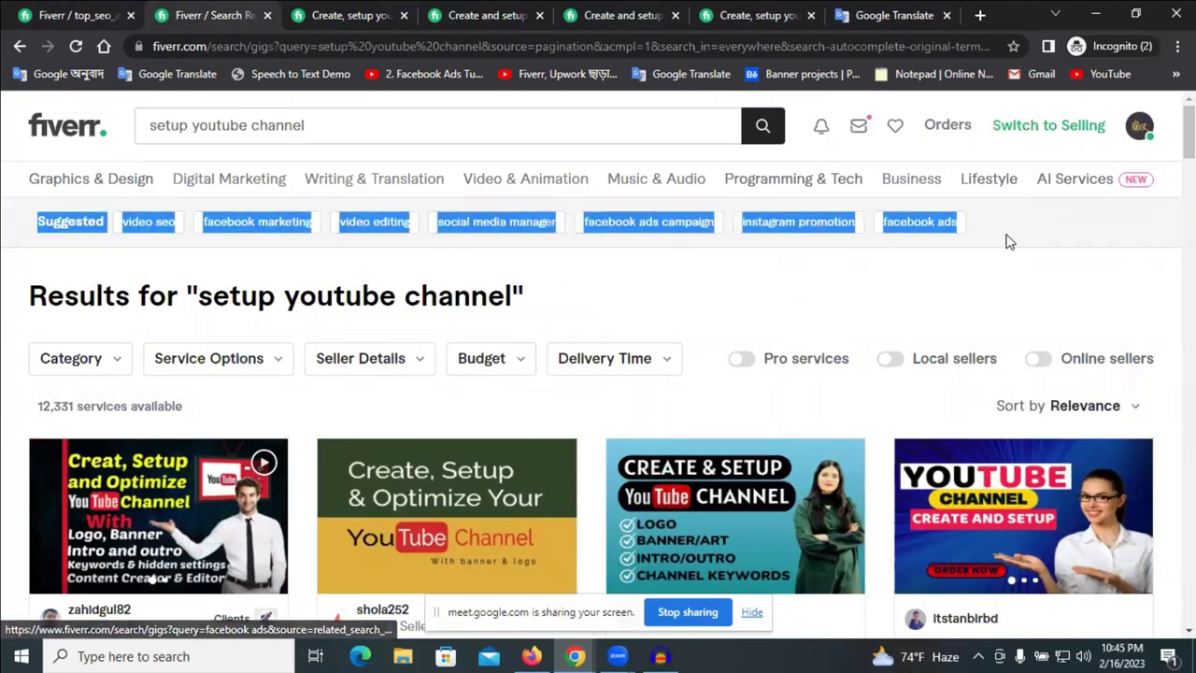
click(1034, 306)
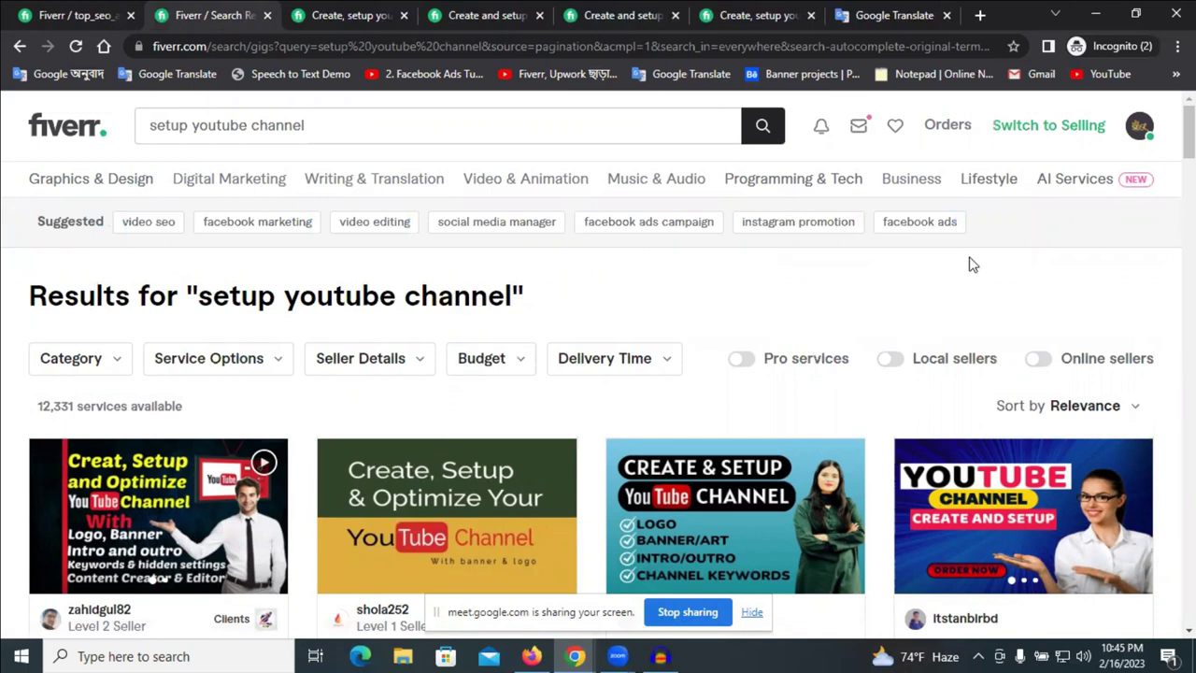
click(500, 13)
scroll(490, 373, down, 15)
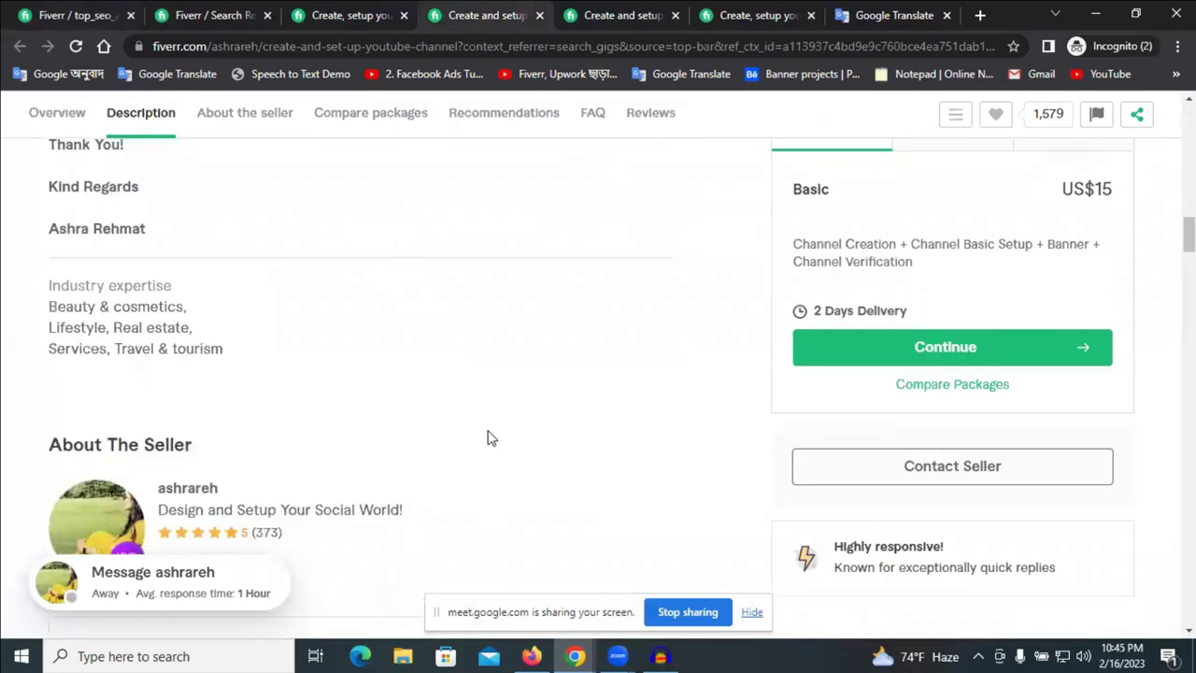
scroll(488, 434, down, 10)
scroll(487, 434, down, 12)
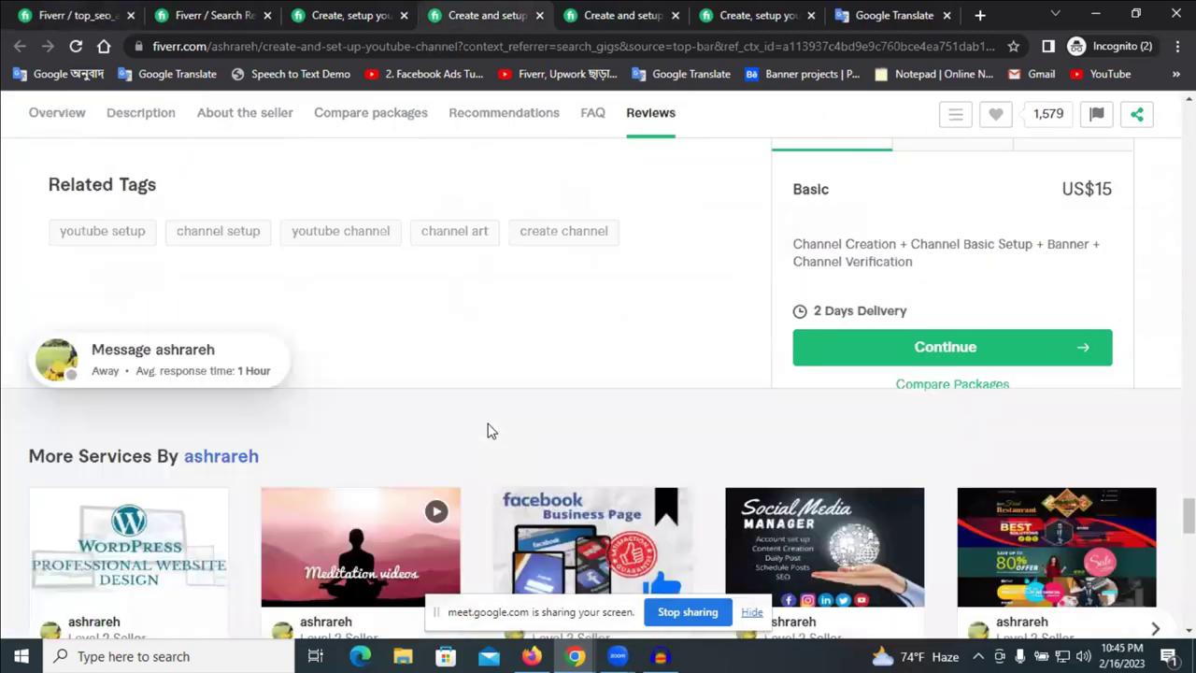
scroll(404, 381, up, 5)
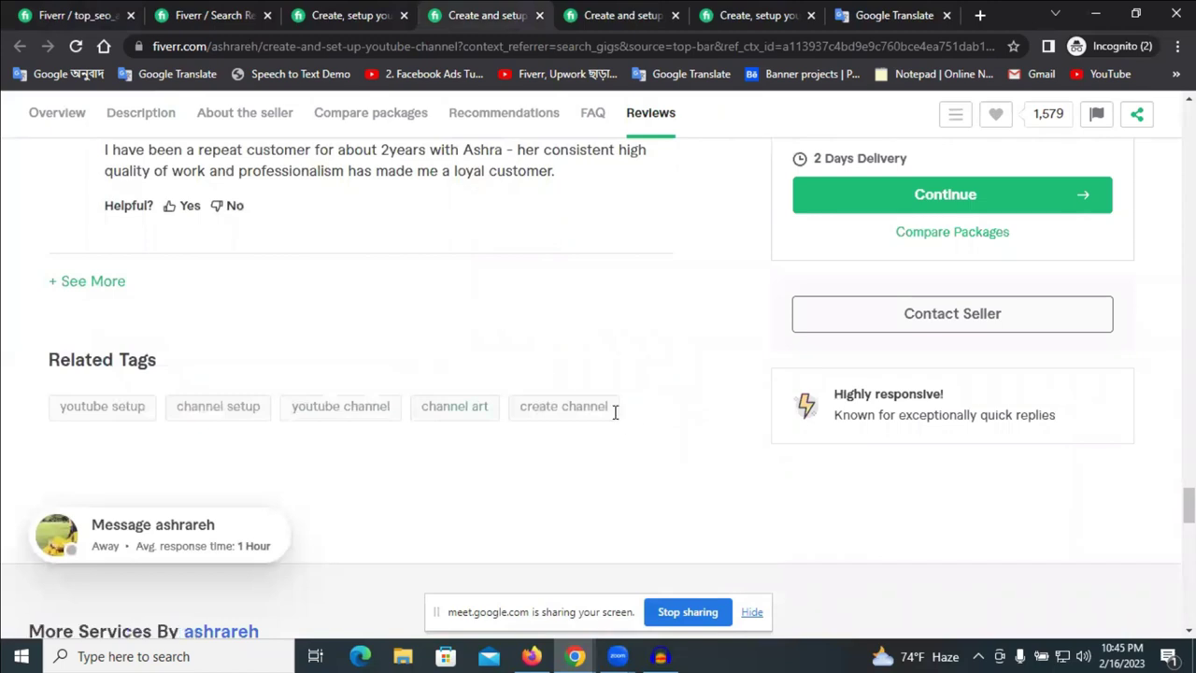
key(ctrl+1)
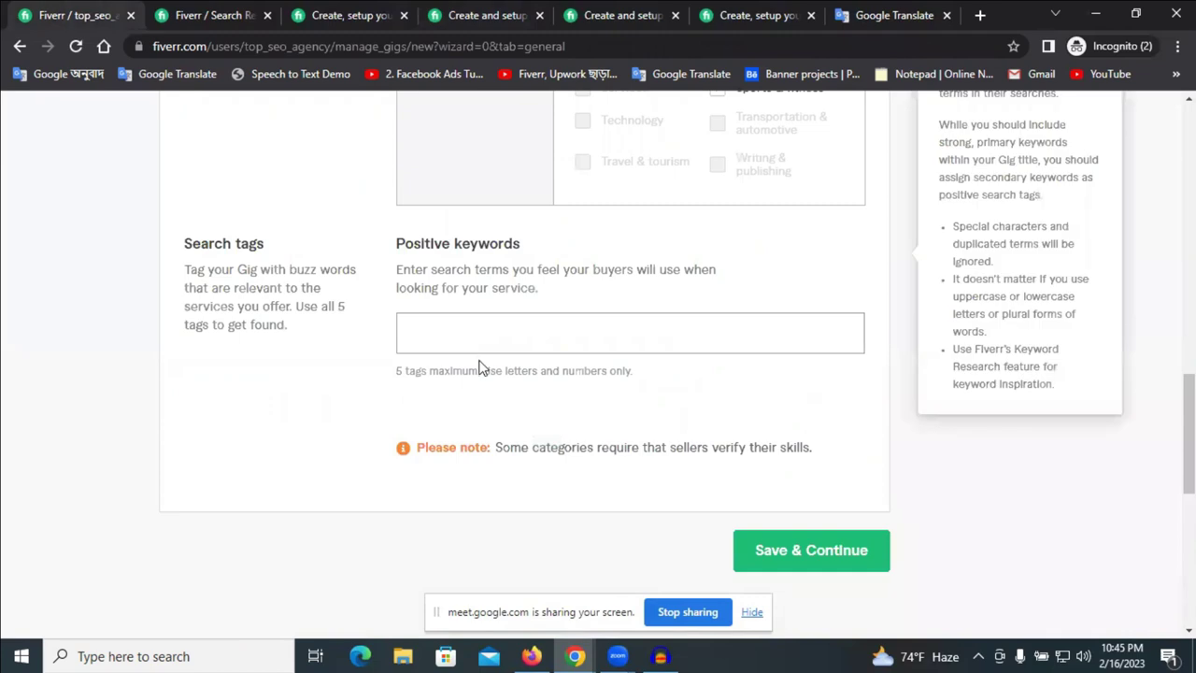
- Add 'setup channel', 'create youtube' and 'design youtube' as positive keyword tags
text(setup channel)
key(Return)
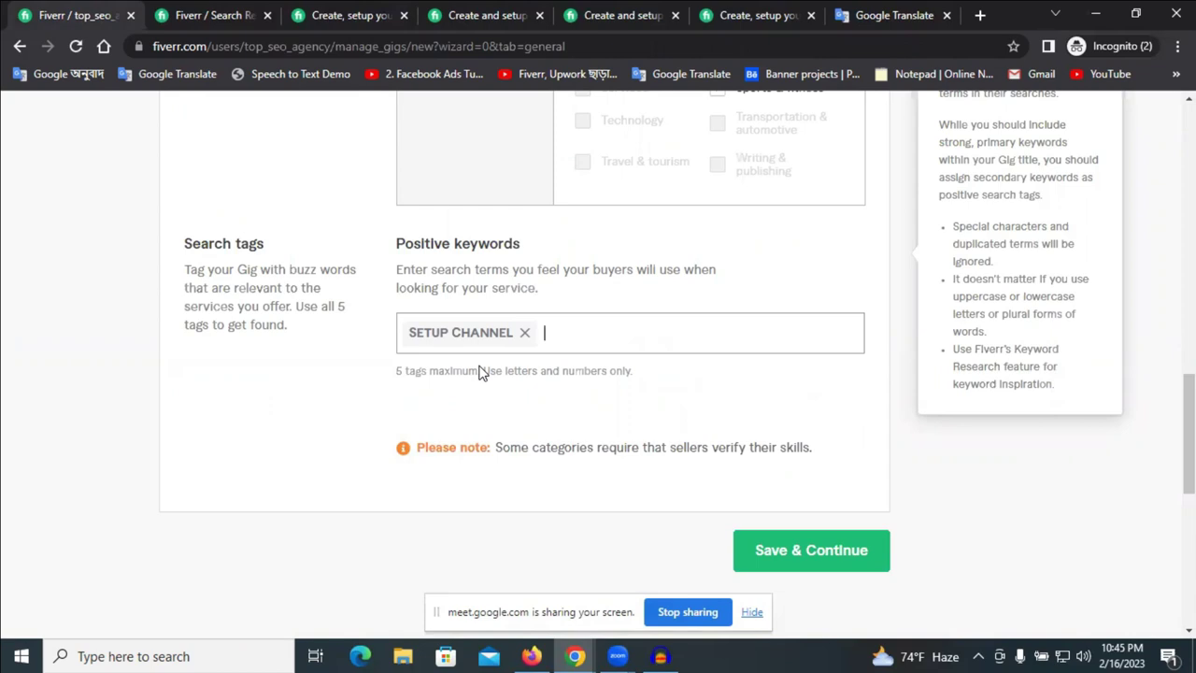
text(create)
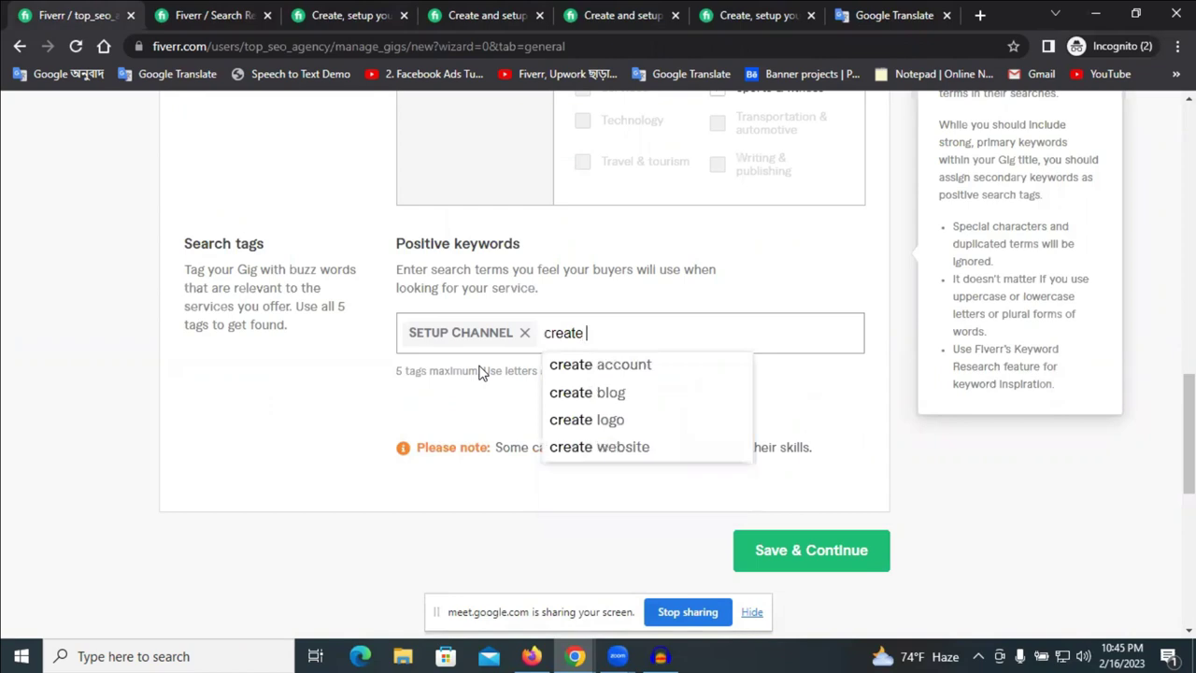
text( youtube)
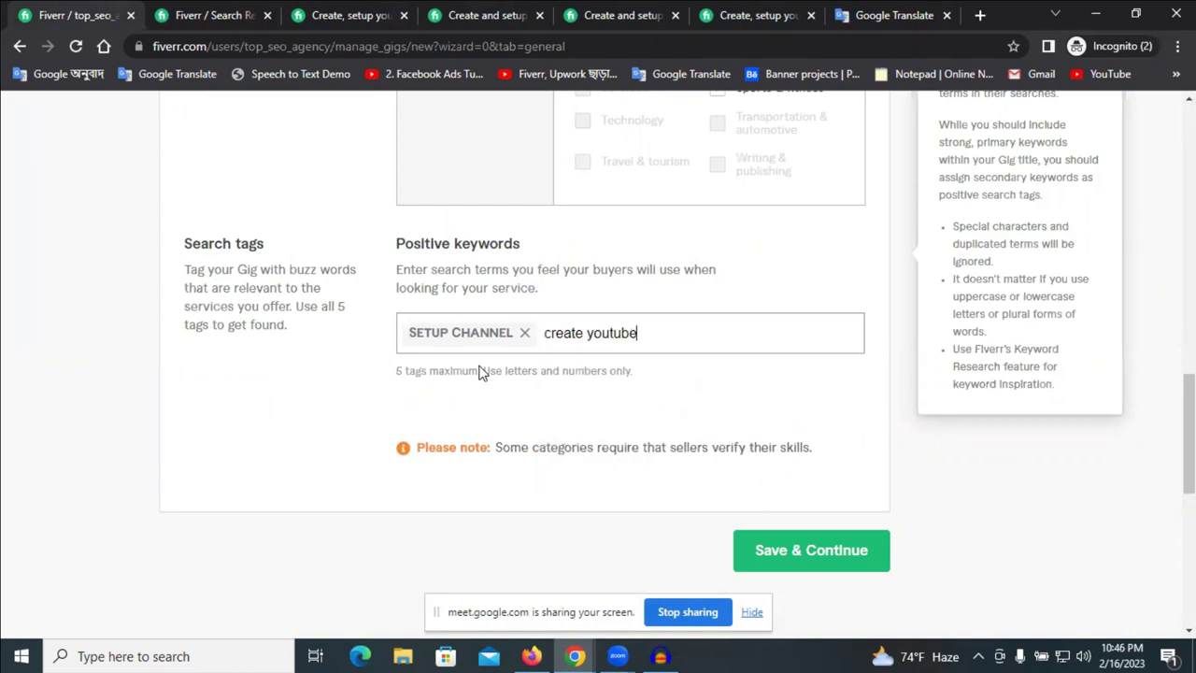
key(Return)
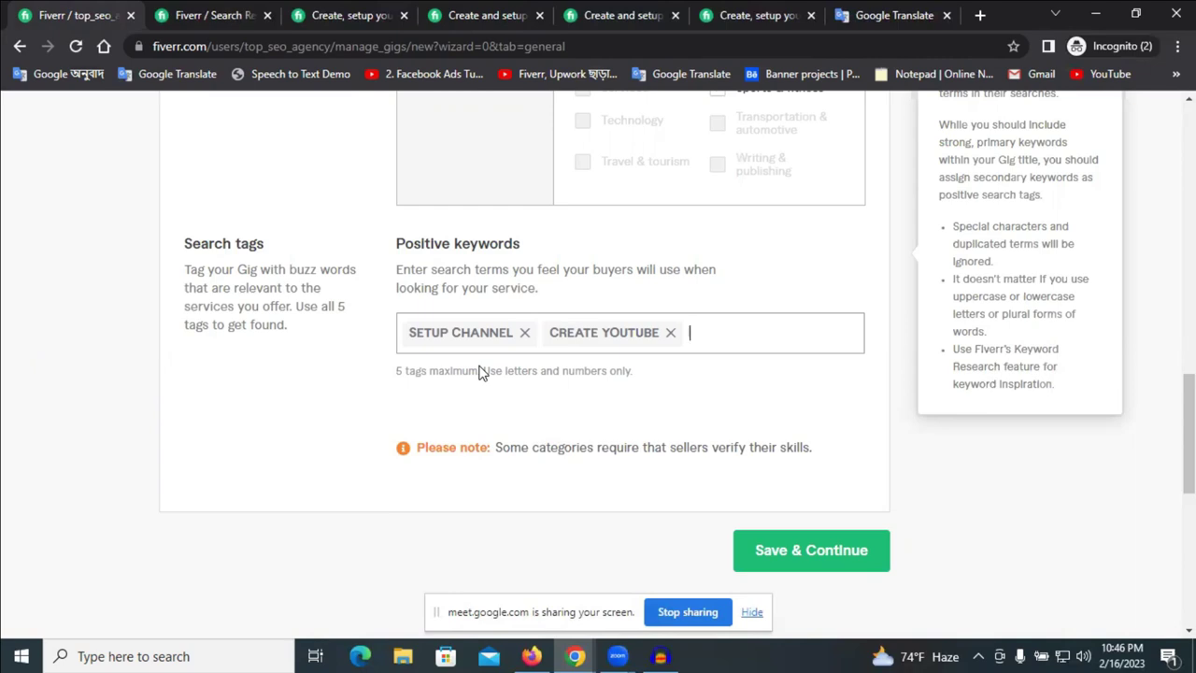
text(de)
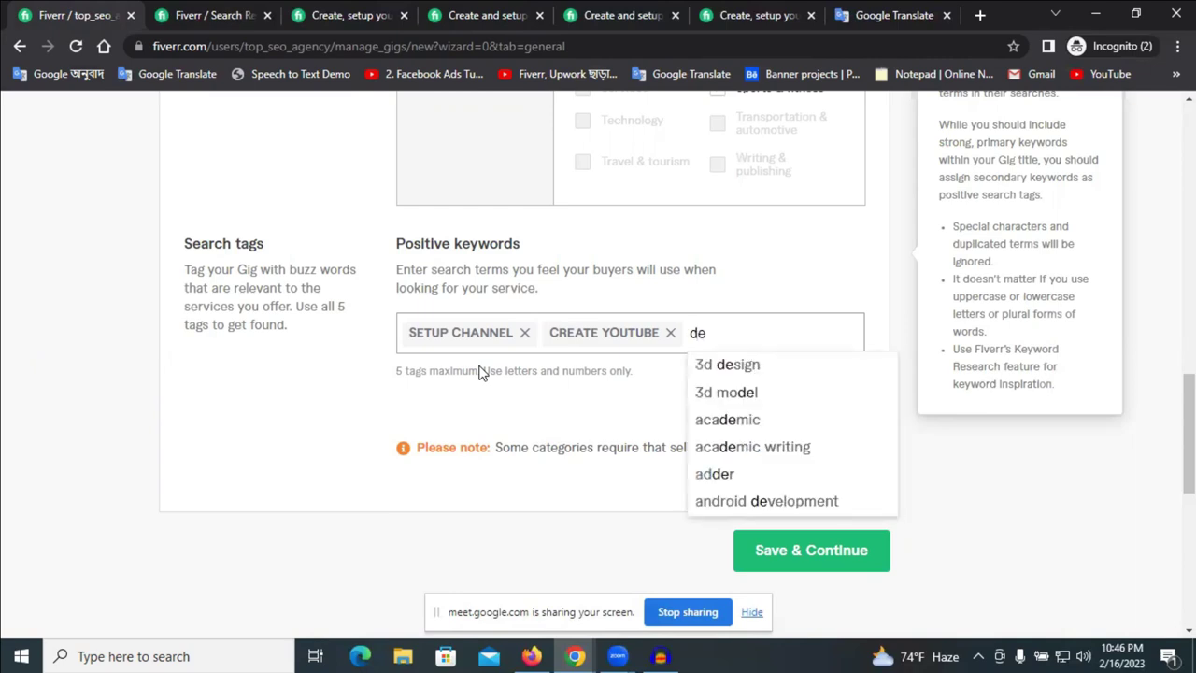
text(sign )
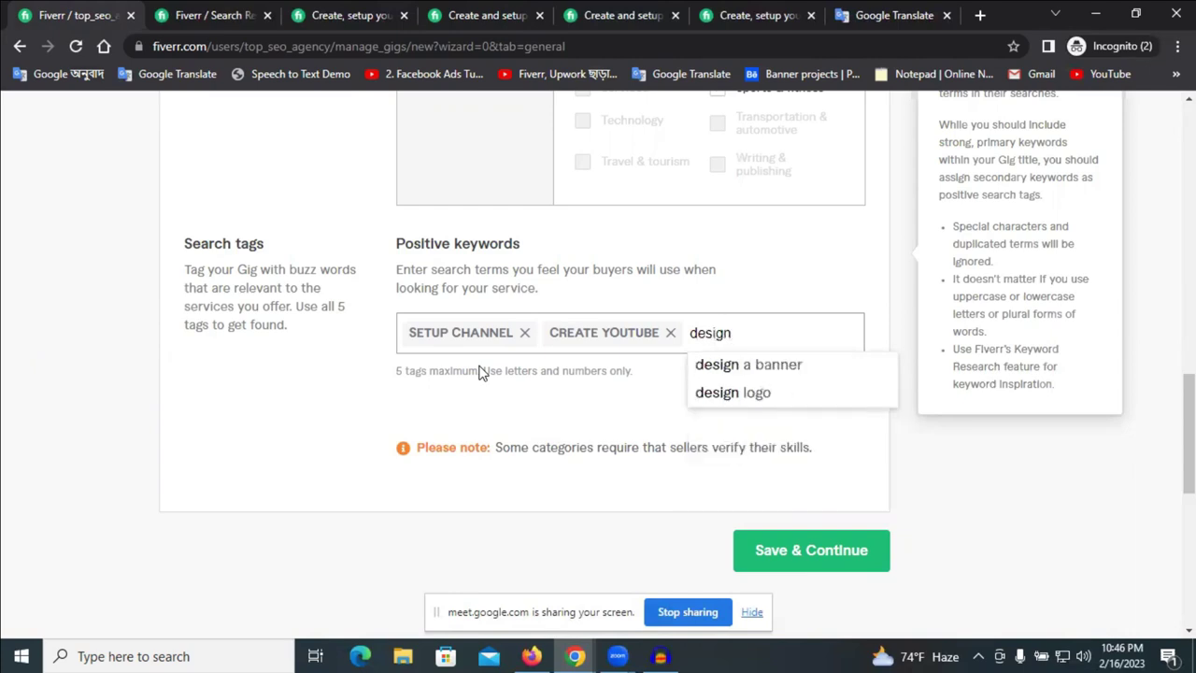
text(yo)
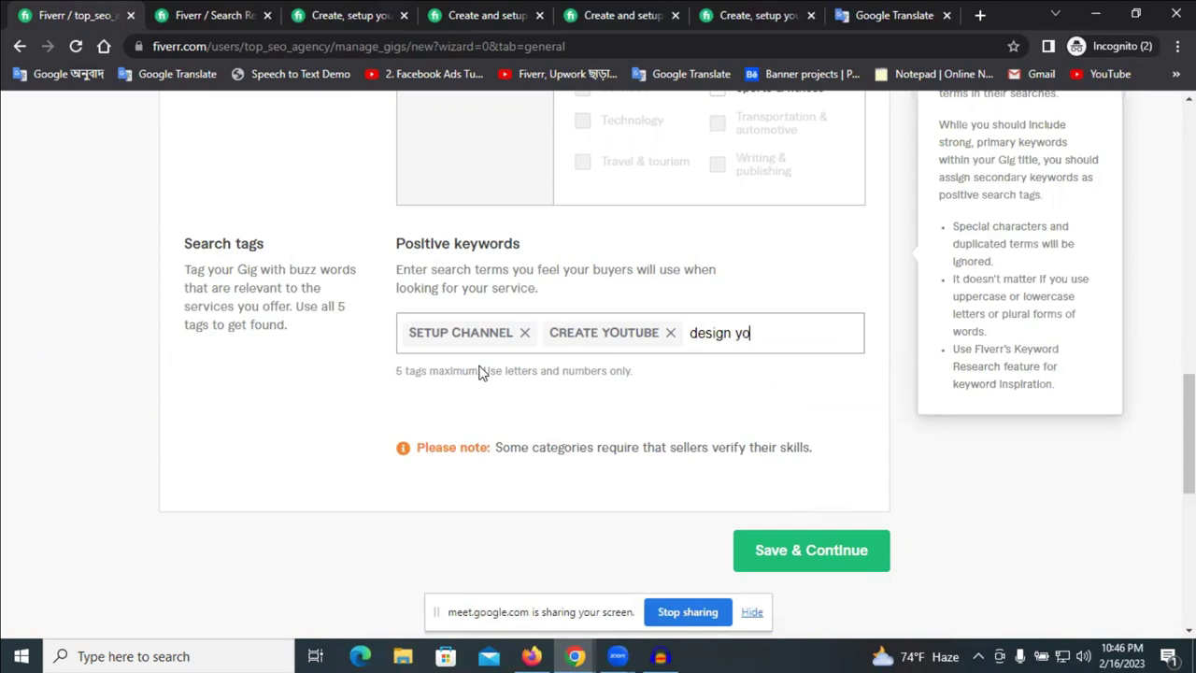
text(utube)
key(Return)
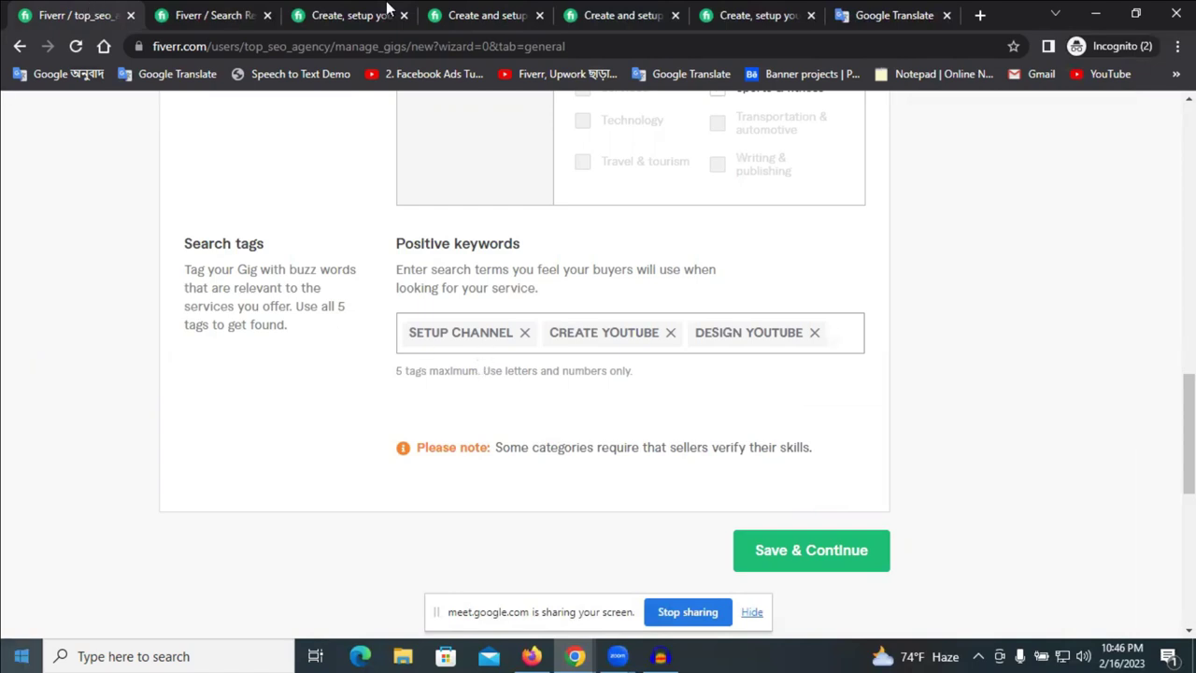
- Copy 'channel setup' from a competitor's Related Tags and add it as a search tag
click(346, 15)
key(ctrl+Tab)
key(ctrl+Tab)
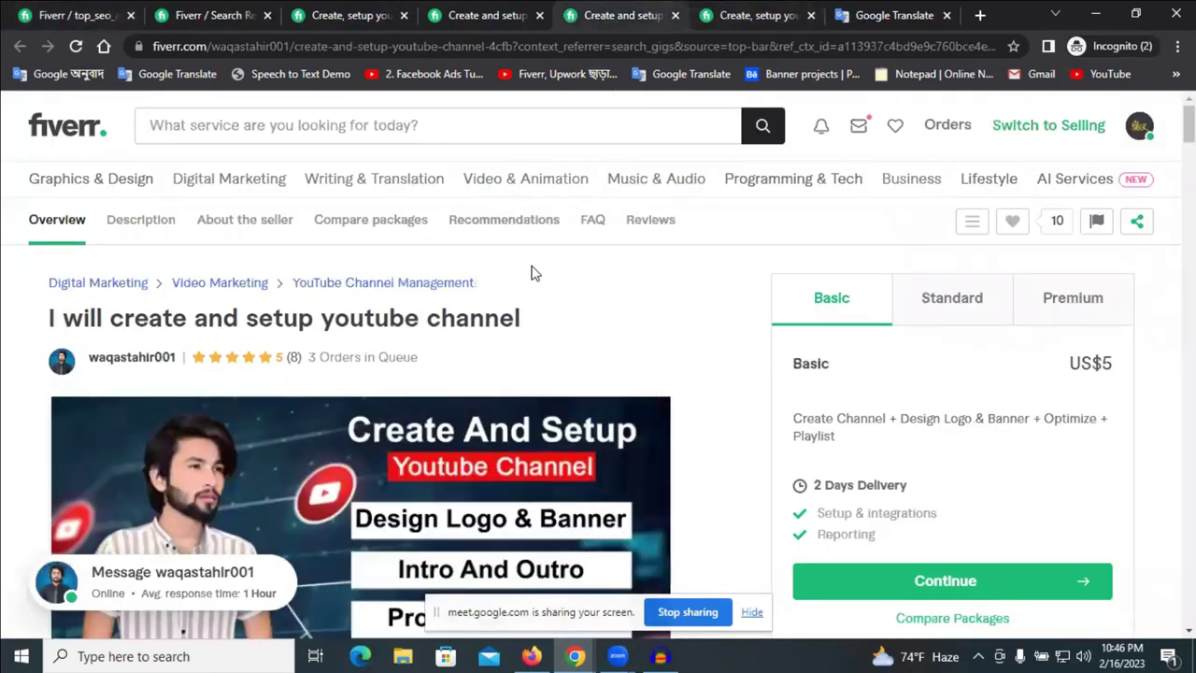
key(ctrl+shift+Tab)
scroll(448, 289, down, 2)
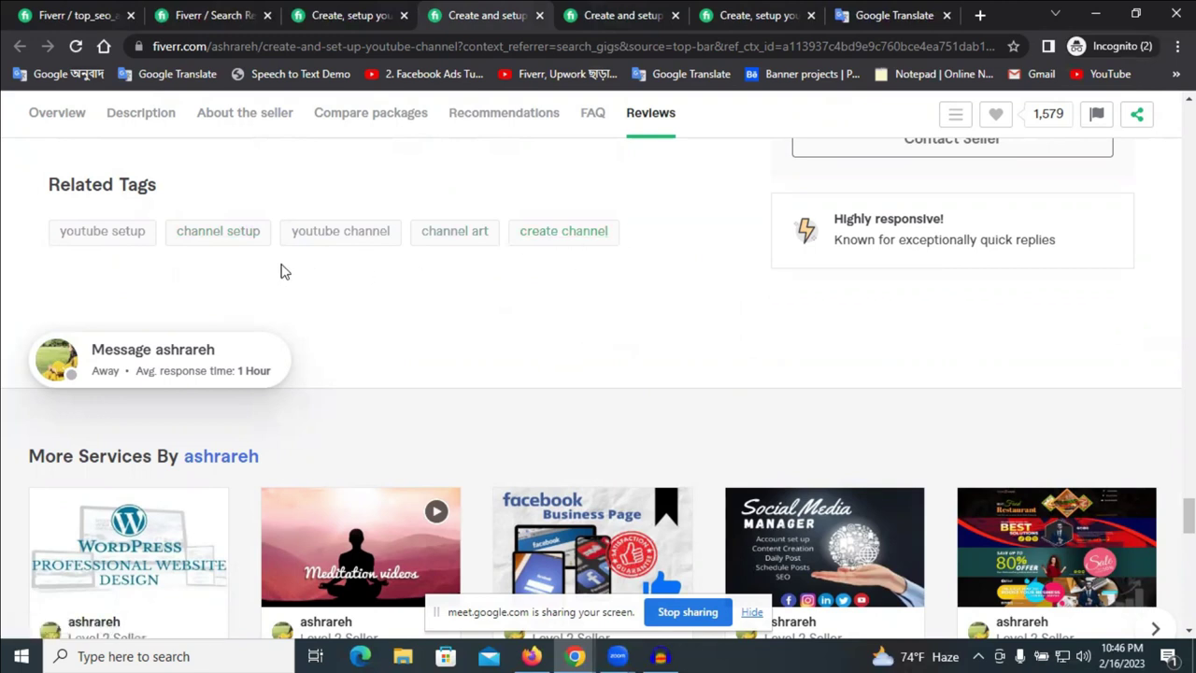
drag(163, 239, 265, 231)
key(ctrl+c)
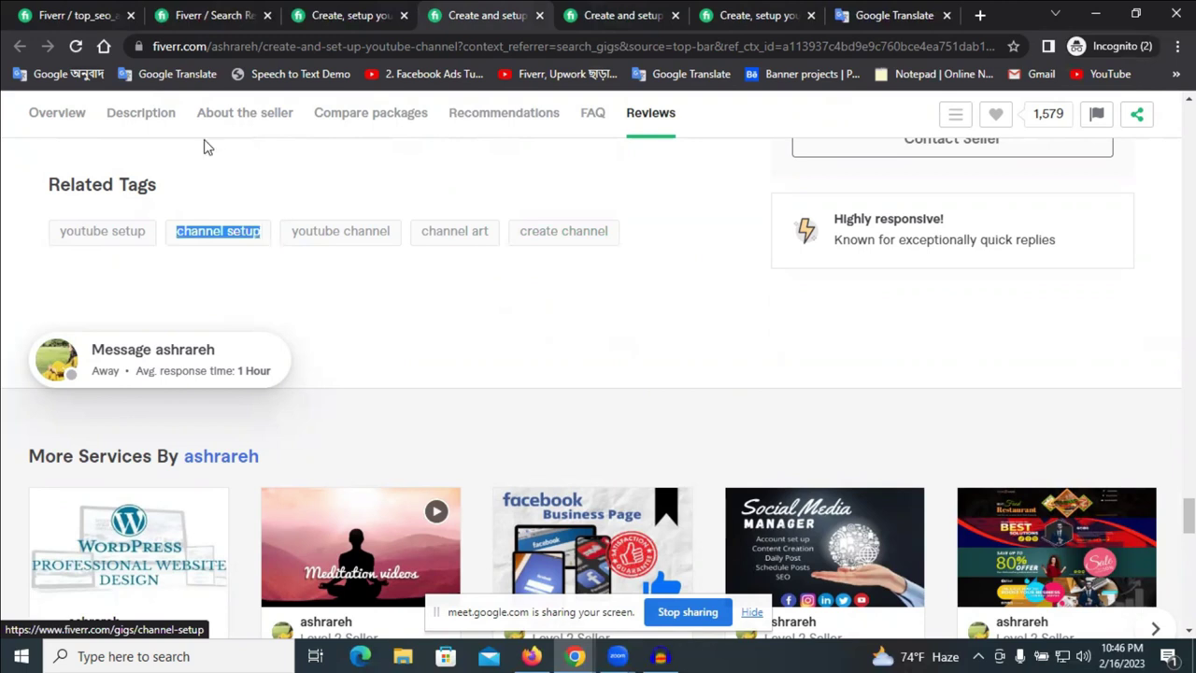
click(65, 14)
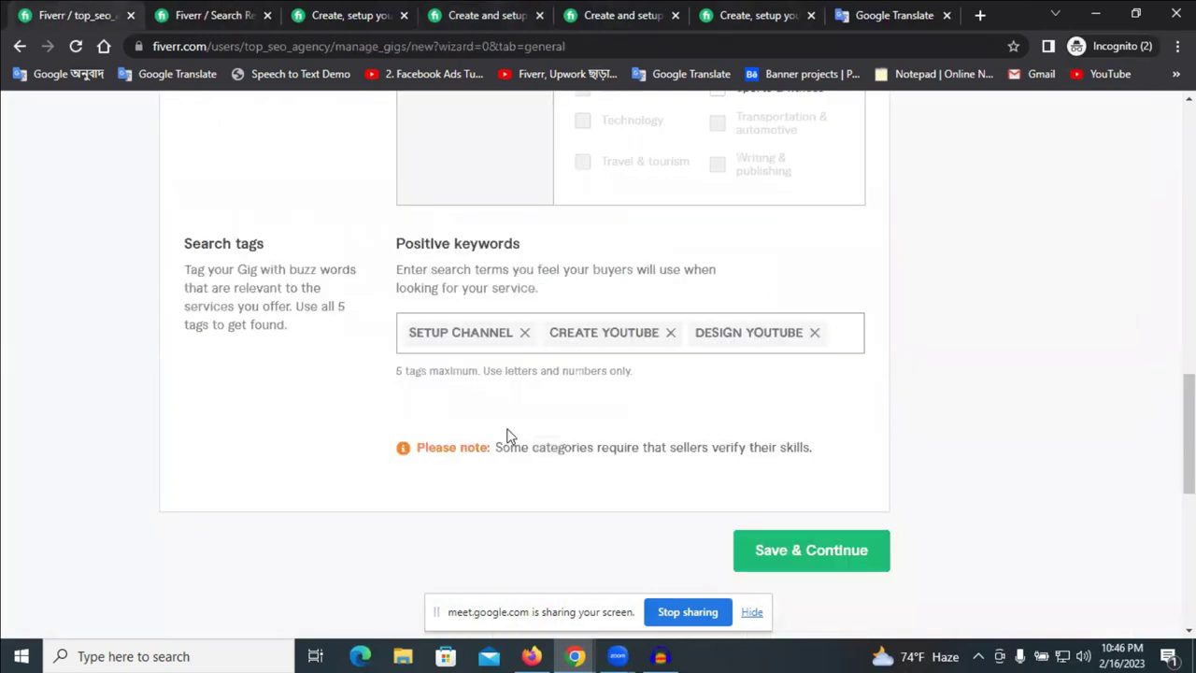
key(ctrl+v)
key(Return)
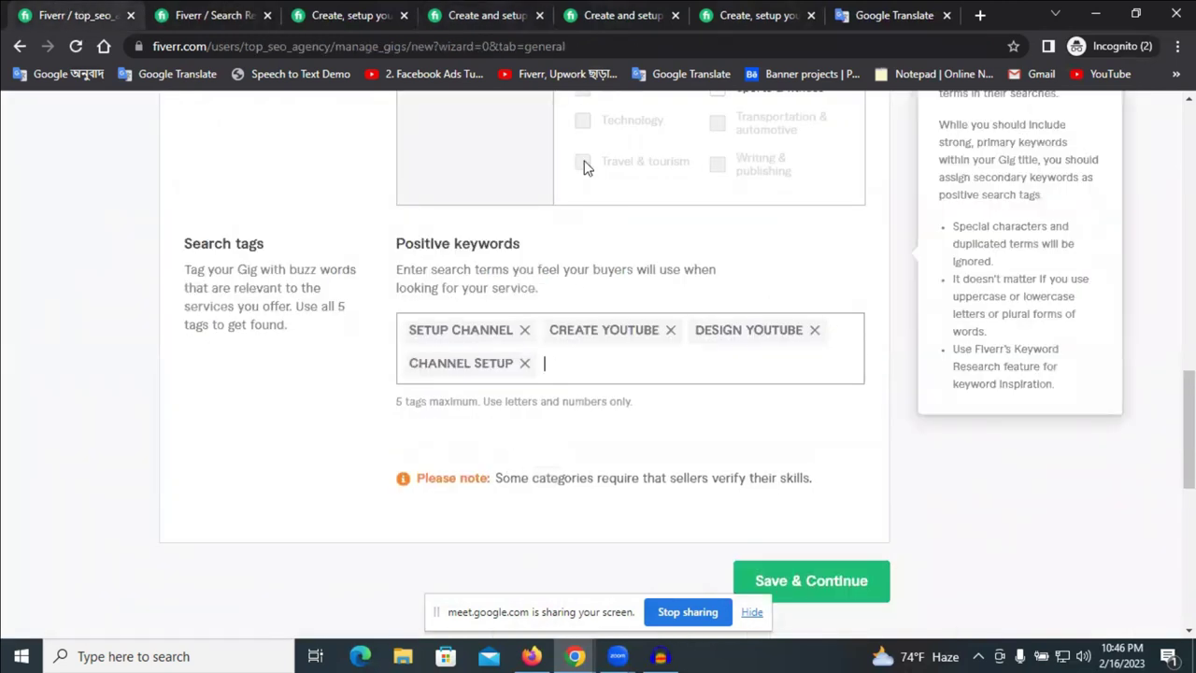
- Copy 'youtube setup' from the competitor's tags and add it as the fifth search tag
click(485, 15)
click(621, 15)
click(485, 15)
drag(50, 230, 149, 226)
key(ctrl+c)
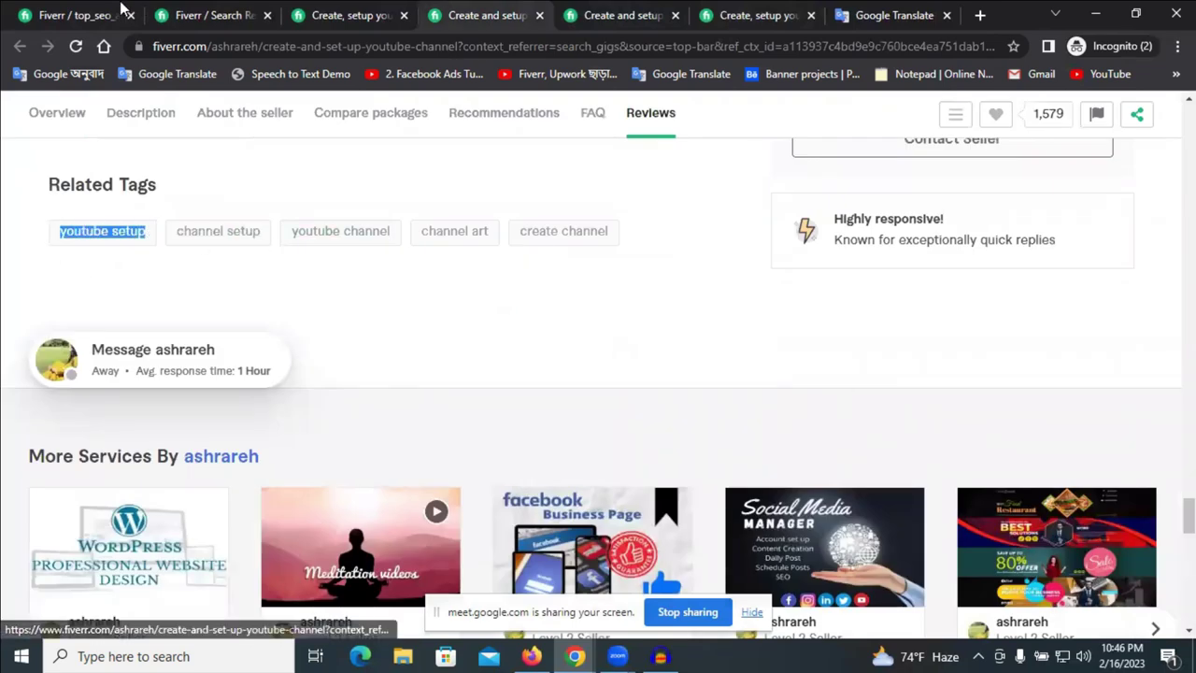
click(120, 13)
key(ctrl+v)
key(Return)
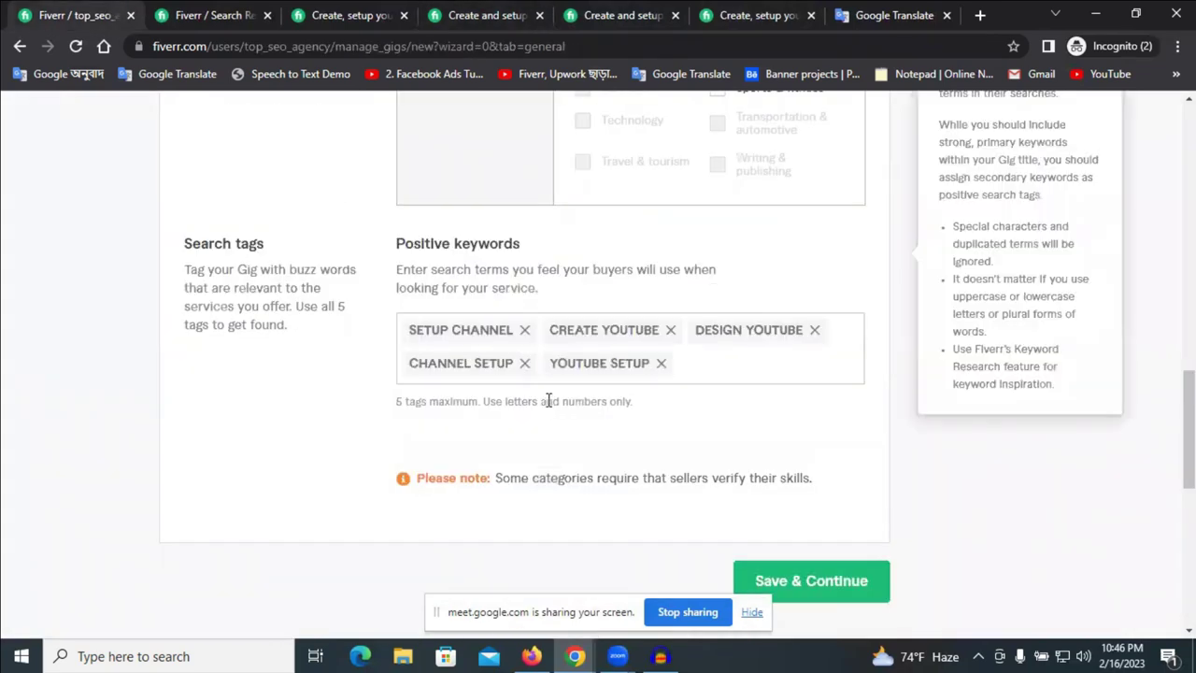
scroll(811, 350, down, 2)
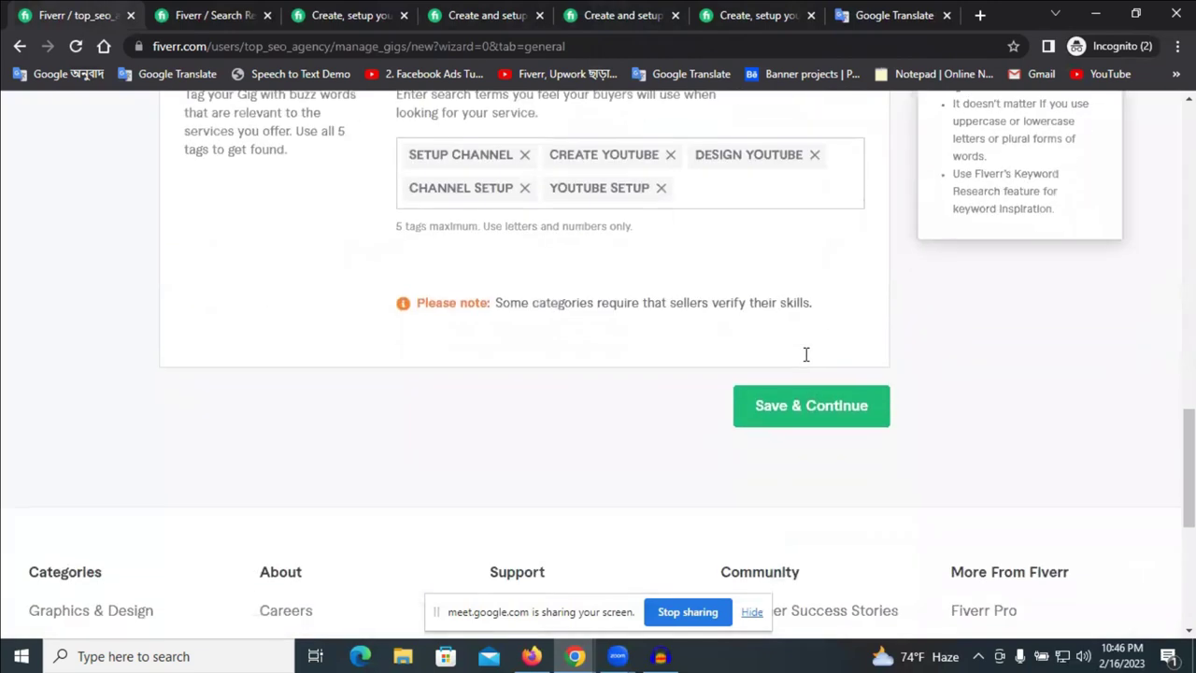
- Save the Overview with Save & Continue and go on to the Pricing step
click(789, 418)
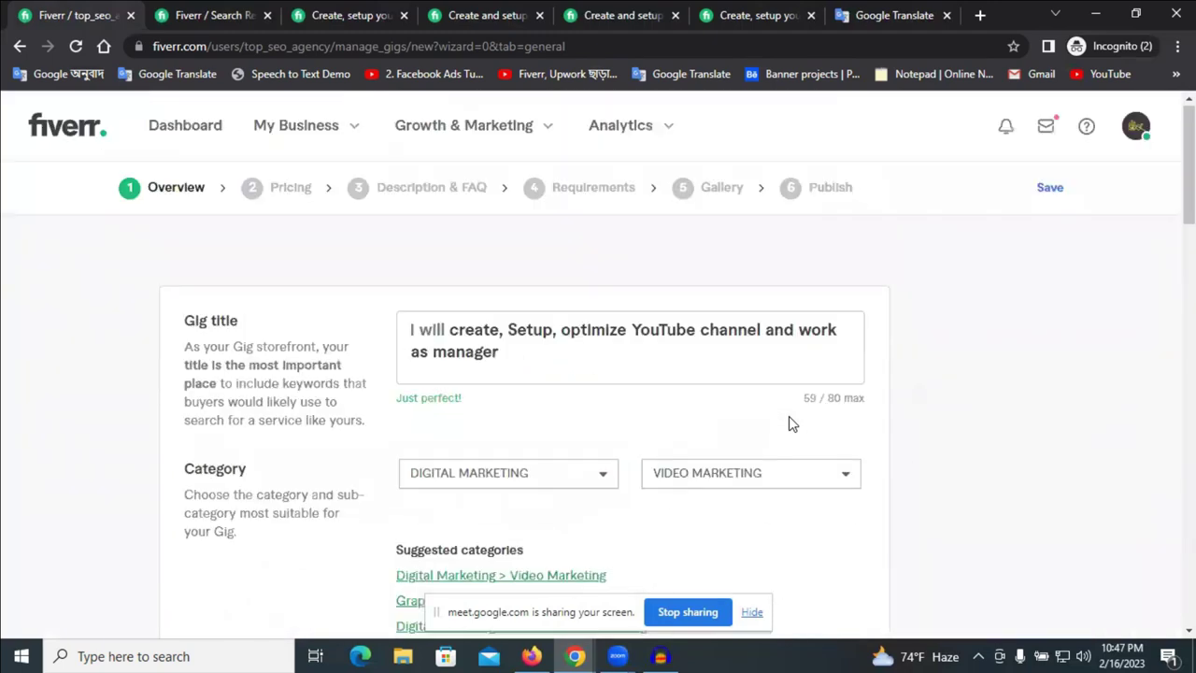
click(297, 187)
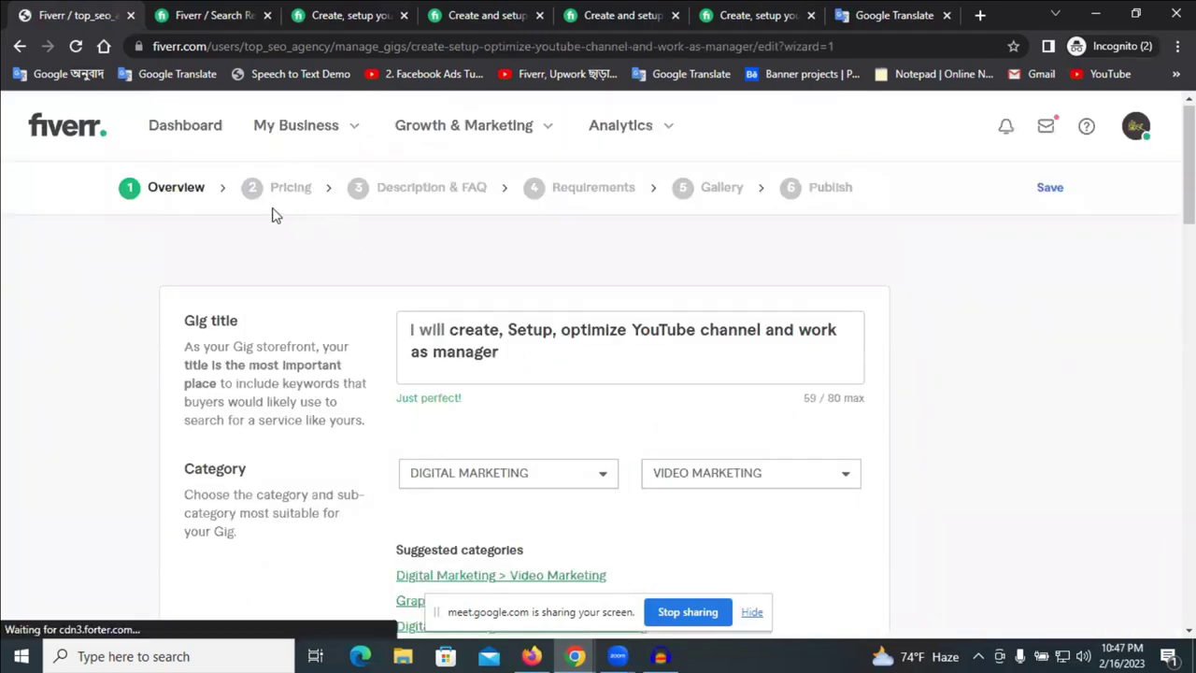
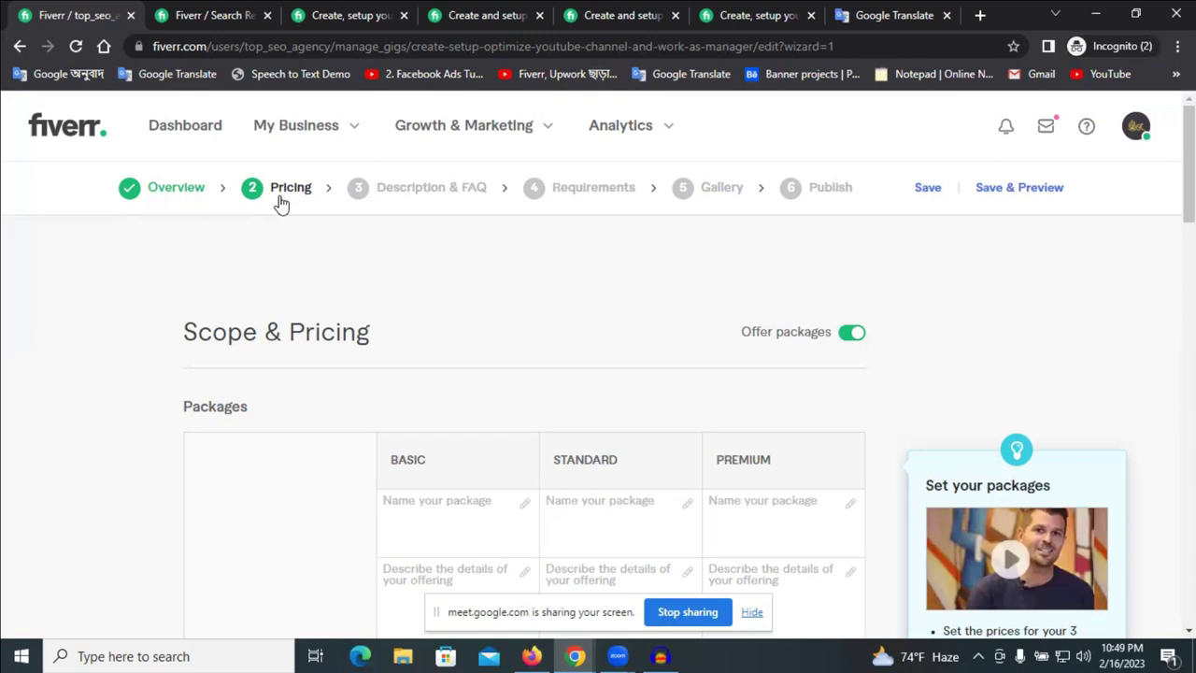
- Title the Basic package 'Basic YouTube Channel Create', correcting Youtube to YouTube
scroll(651, 433, down, 2)
click(470, 331)
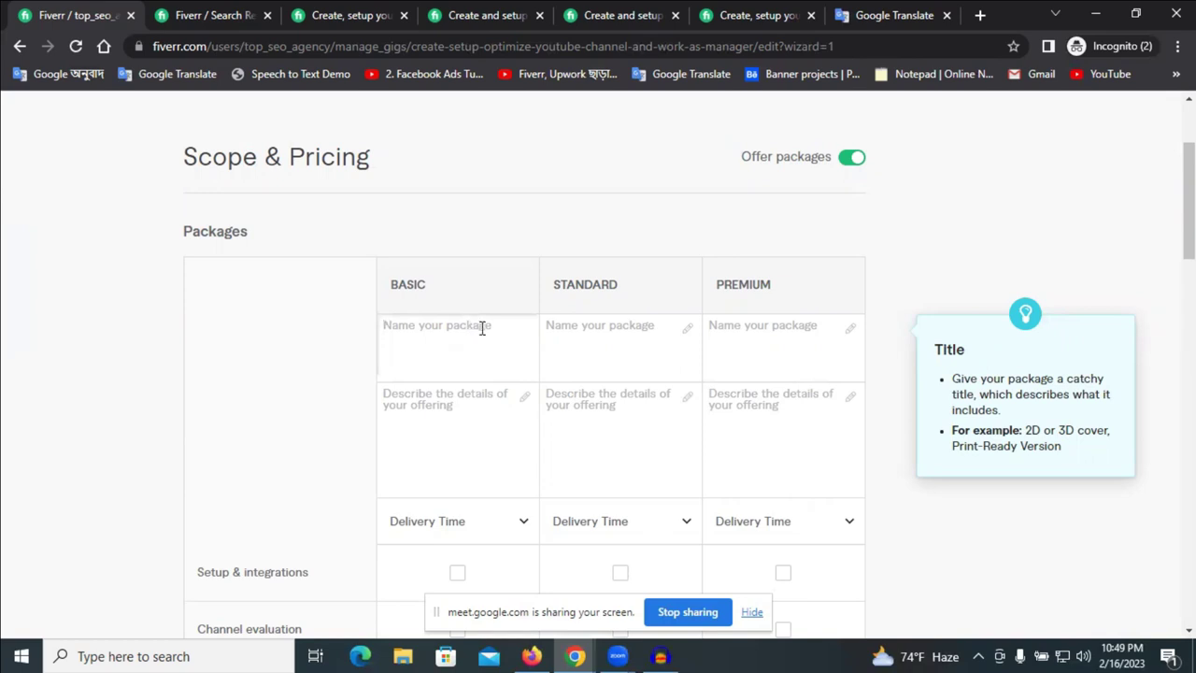
text(Basic Youtube)
right_click(459, 324)
click(497, 339)
text(Channel |Create)
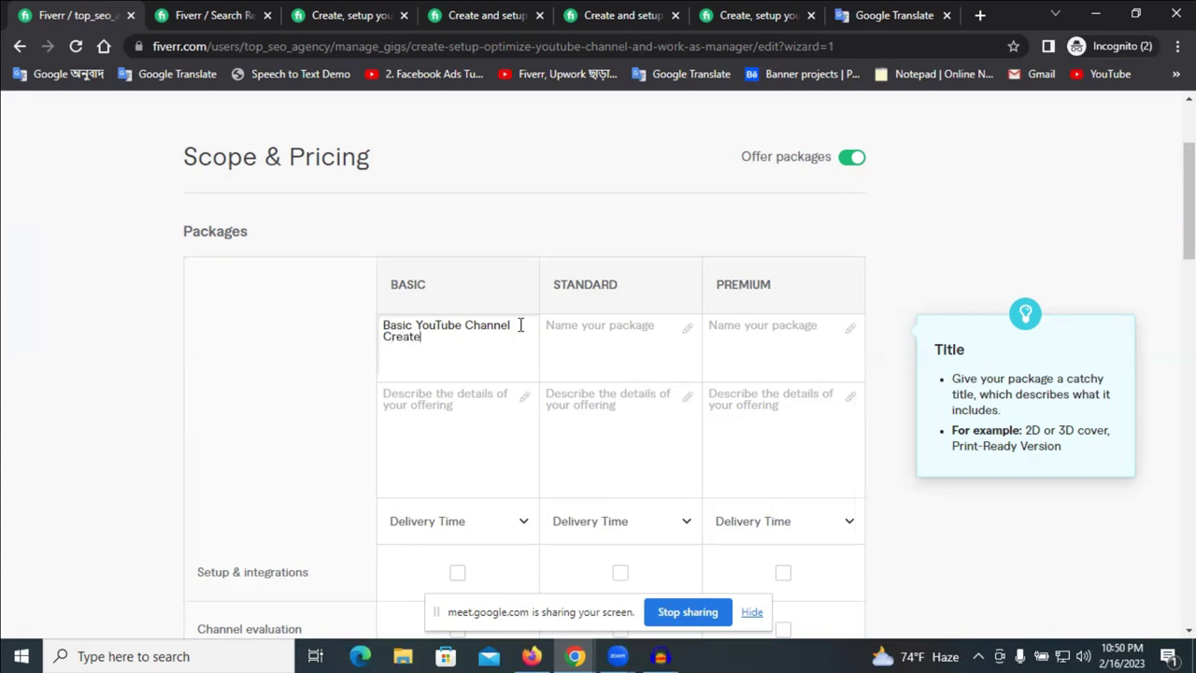
- Start the Basic description with 'YouTube', using the spelling suggestion to correct it
click(447, 396)
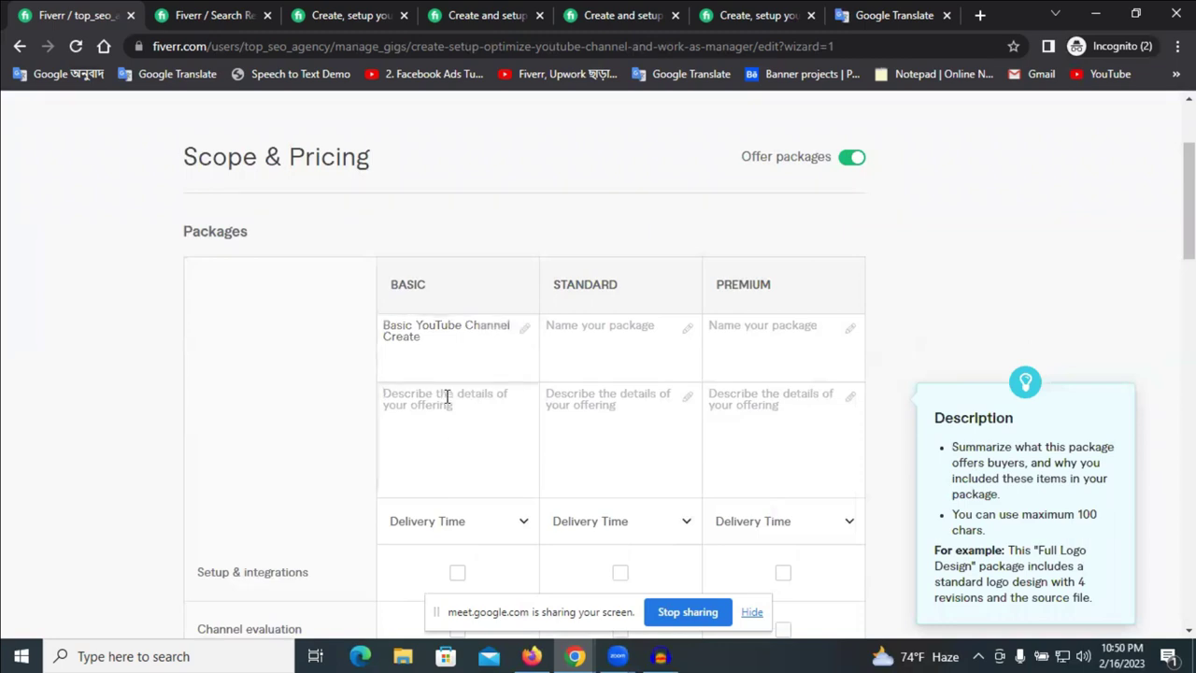
text(Yo)
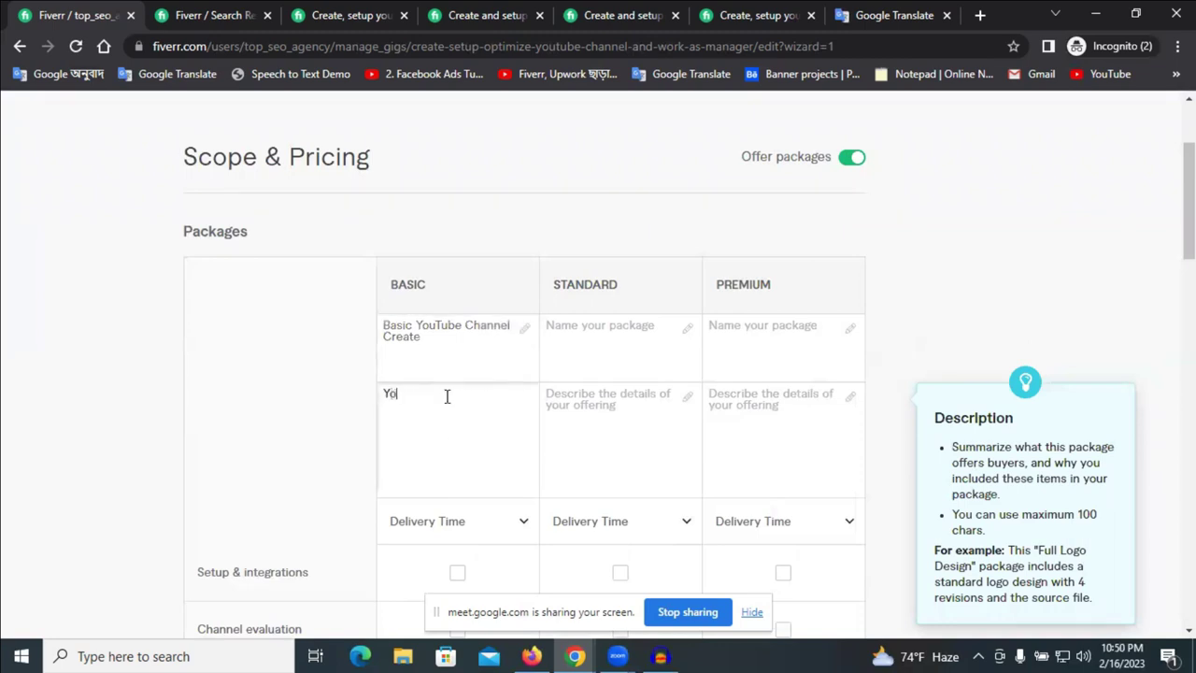
text(utube)
right_click(414, 397)
click(496, 210)
- Replace it with 'YouTube Channel Create' taken from the title, then add ', Attractive'
click(440, 333)
drag(418, 325, 442, 344)
key(ctrl+c)
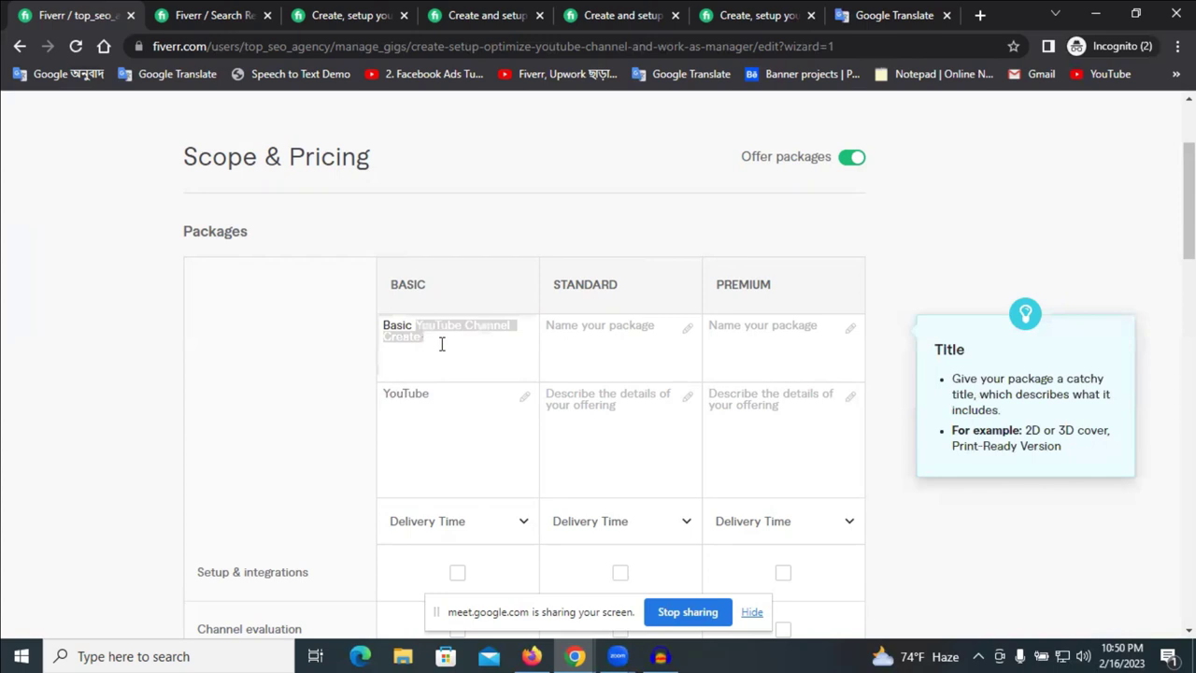
double_click(414, 389)
key(ctrl+v)
click(454, 370)
click(486, 467)
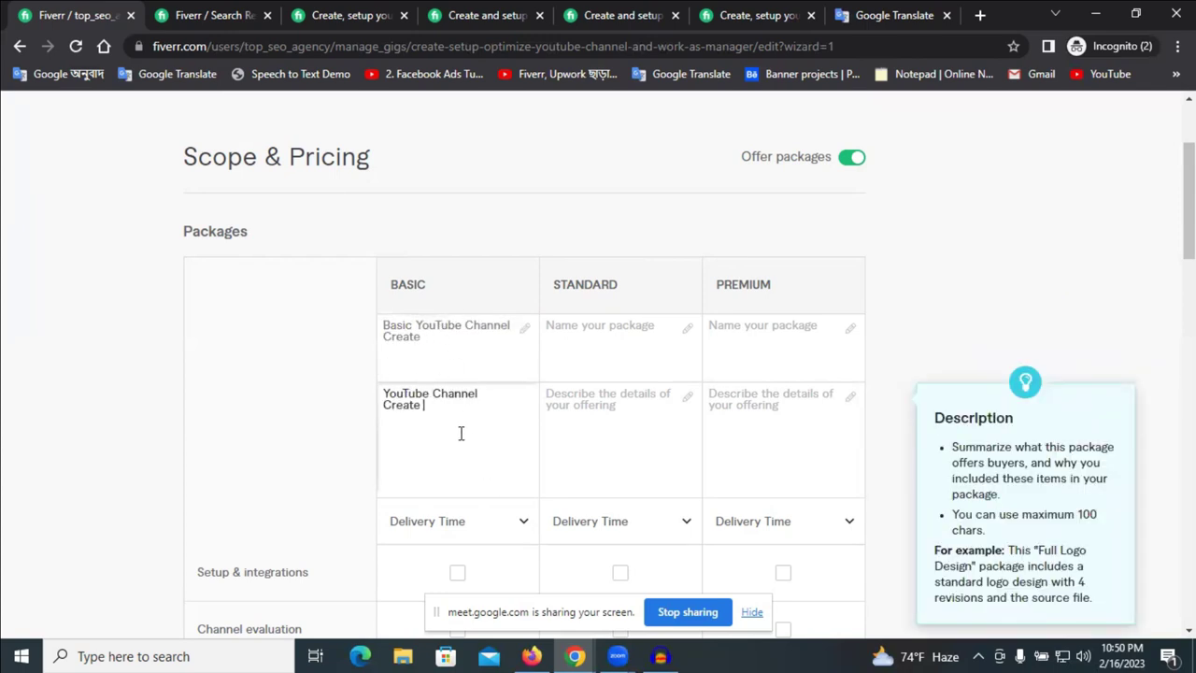
key(BackSpace)
text(,)
text(Attractive)
- Add 'Logo Design, Channel Art' to the Basic description
text(Logo)
text(De)
text(sign)
key(BackSpace)
text(,)
text(Channel )
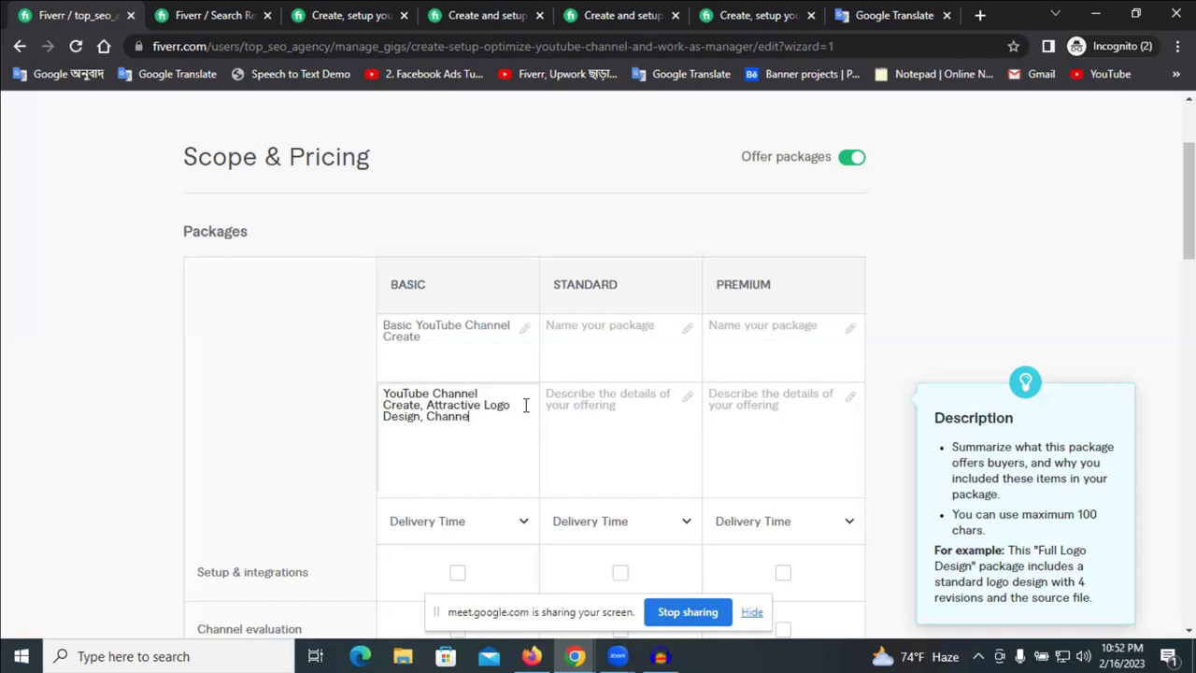
text(Art)
- Append 'Section, Playlist, Channel Verify', correcting Plalist and Channle via spelling suggestions
text(Section, Pla)
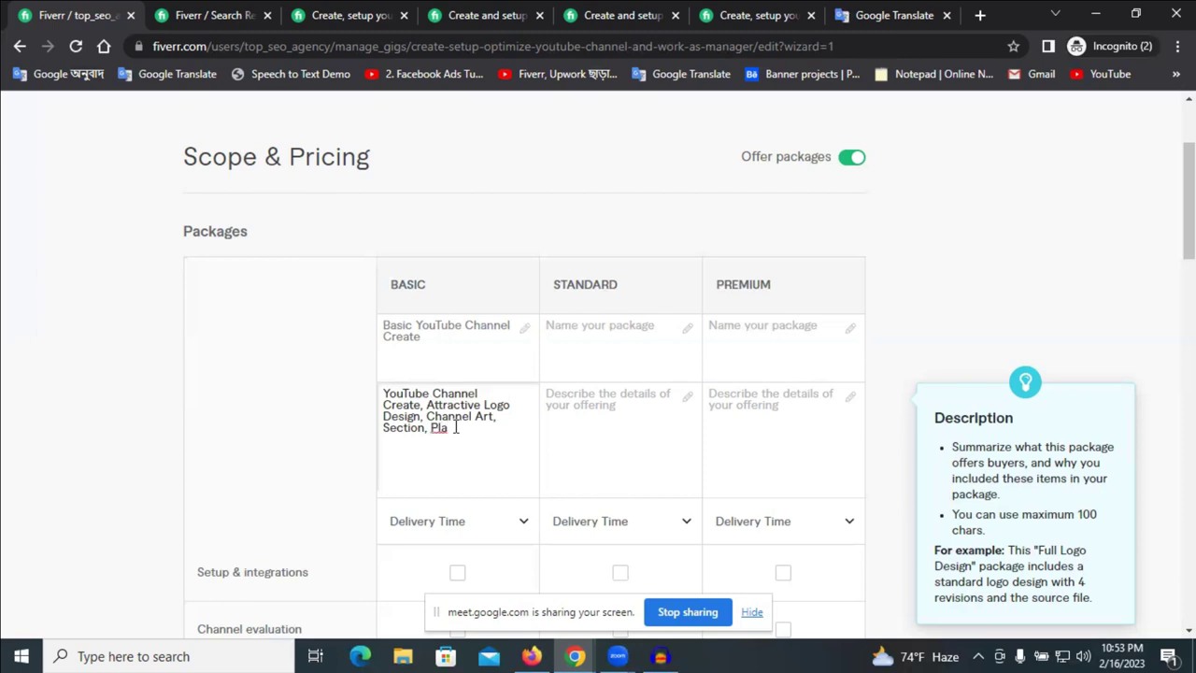
text(list,)
right_click(449, 428)
click(506, 194)
text(Channle)
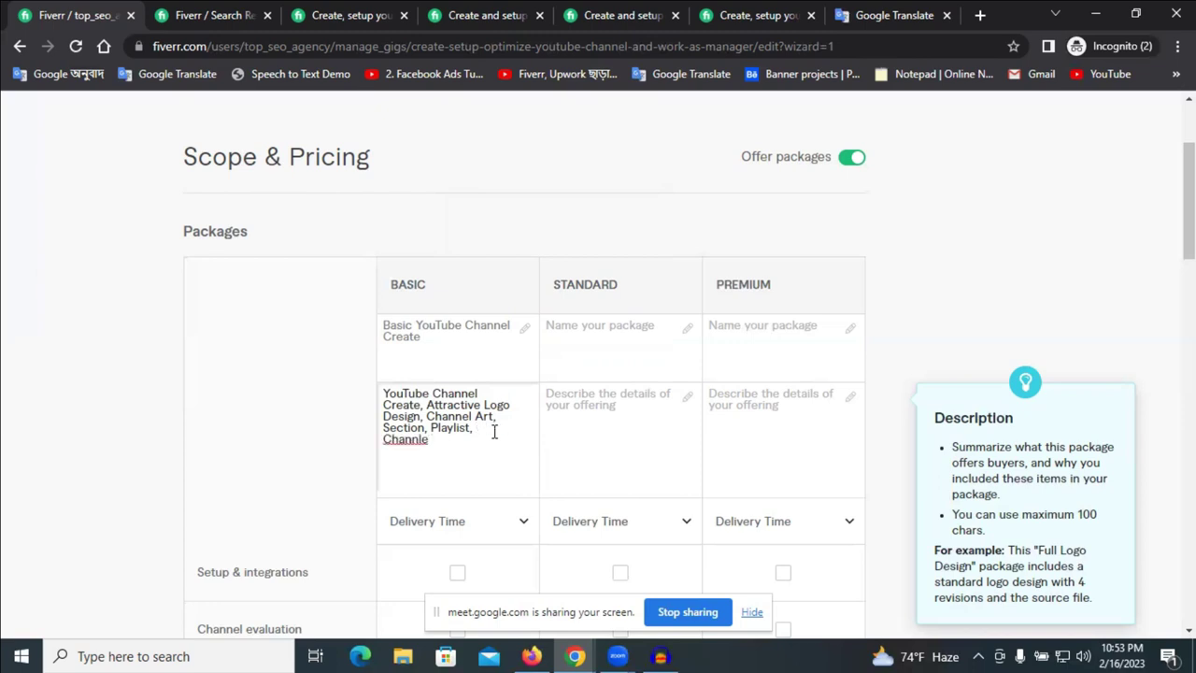
right_click(396, 439)
click(470, 230)
text(Vel)
key(BackSpace)
text(rify)
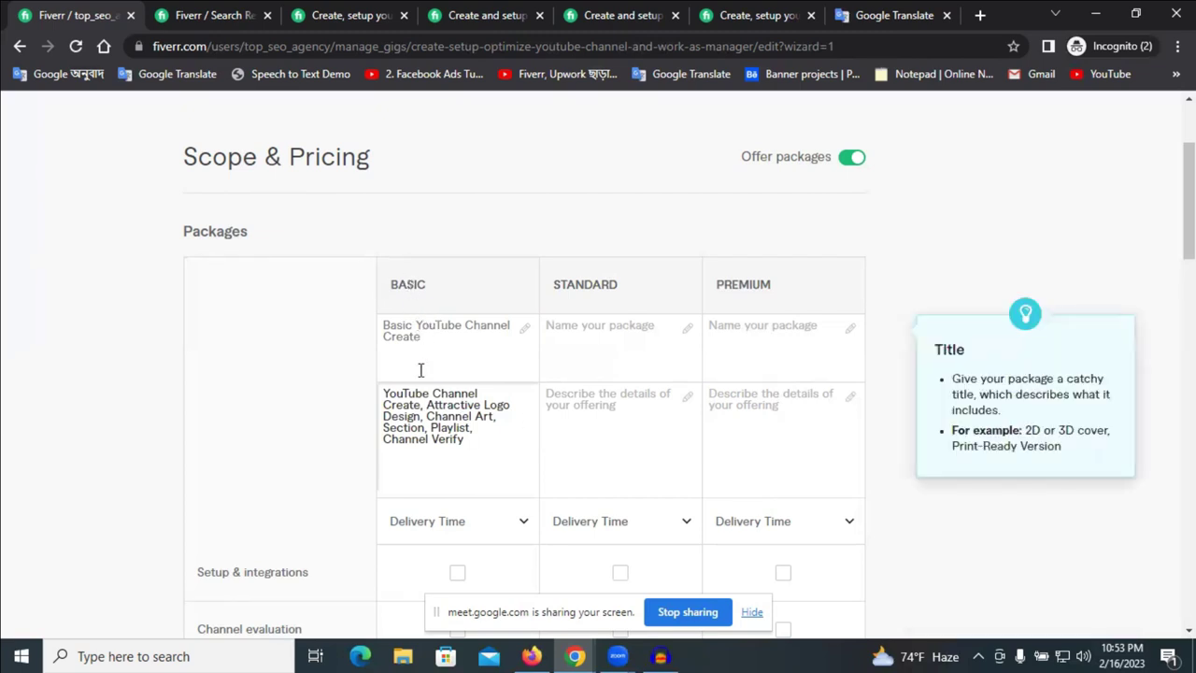
- Set the Basic package delivery time to 2 days
scroll(547, 448, down, 2)
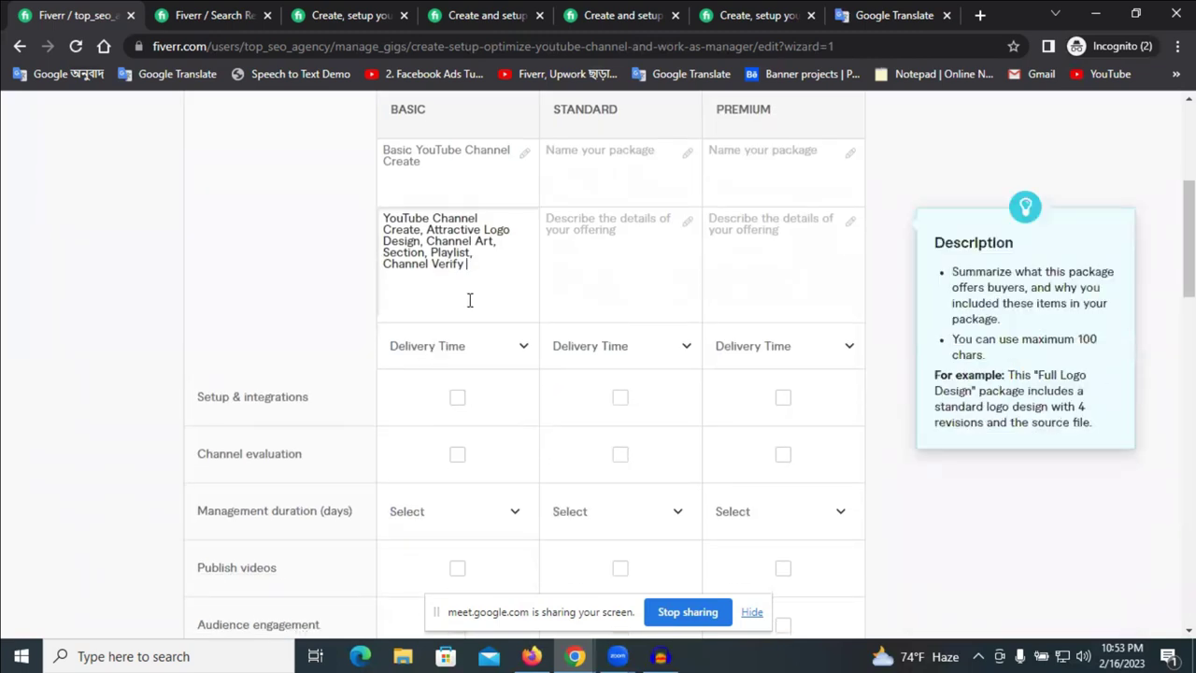
click(444, 347)
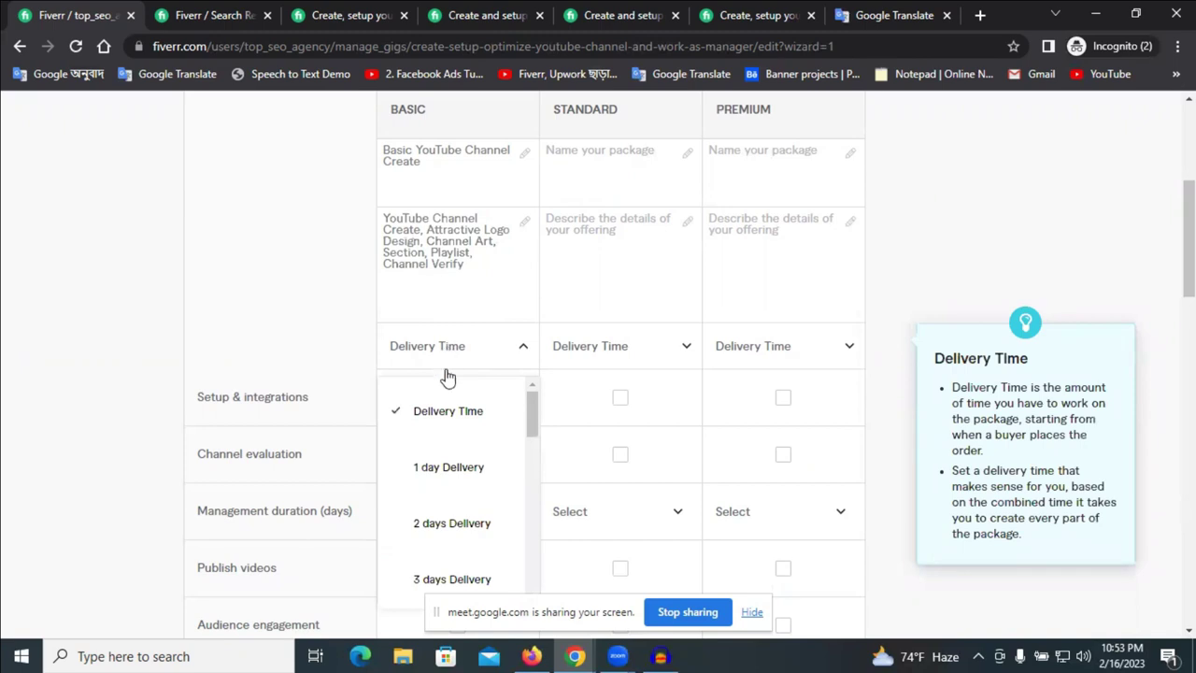
click(464, 524)
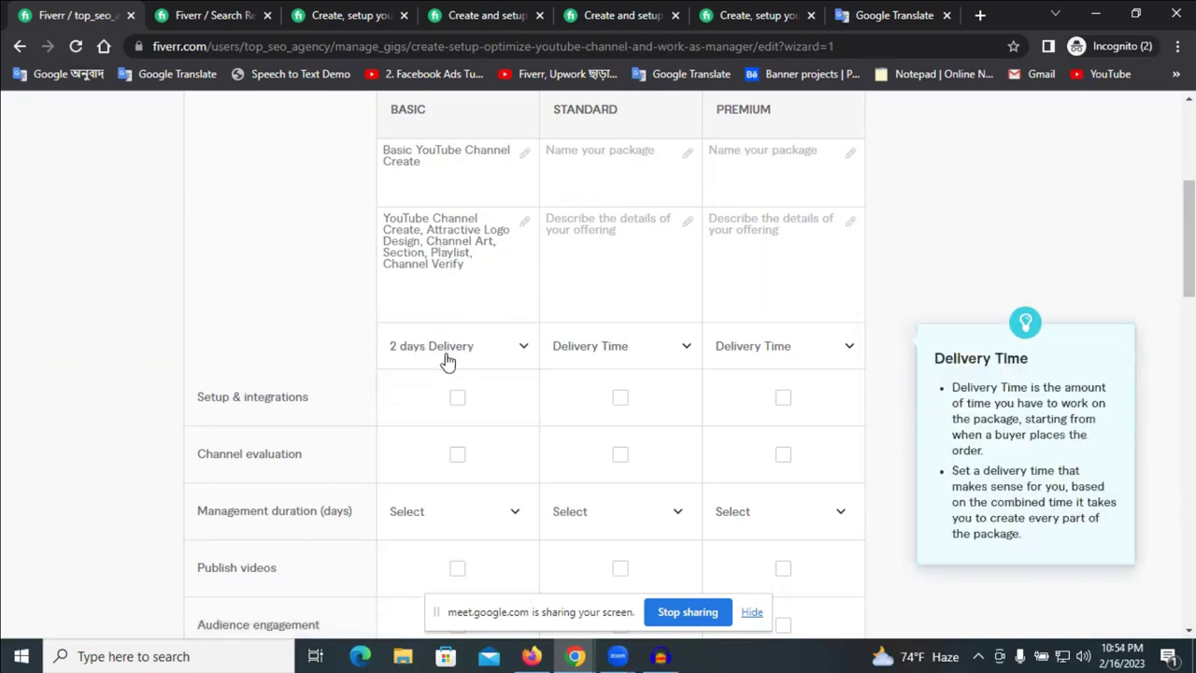
- Price the Basic package at $10 and the Standard package at $20
scroll(422, 275, down, 3)
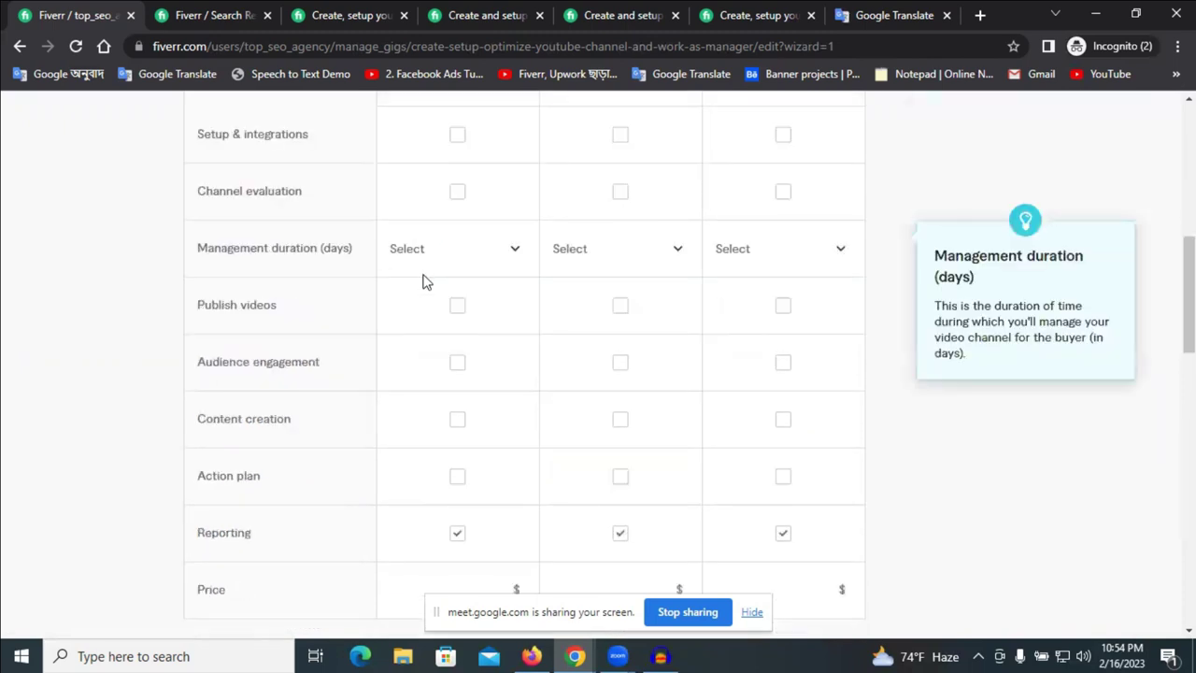
scroll(439, 243, up, 1)
scroll(449, 270, down, 1)
scroll(449, 283, down, 3)
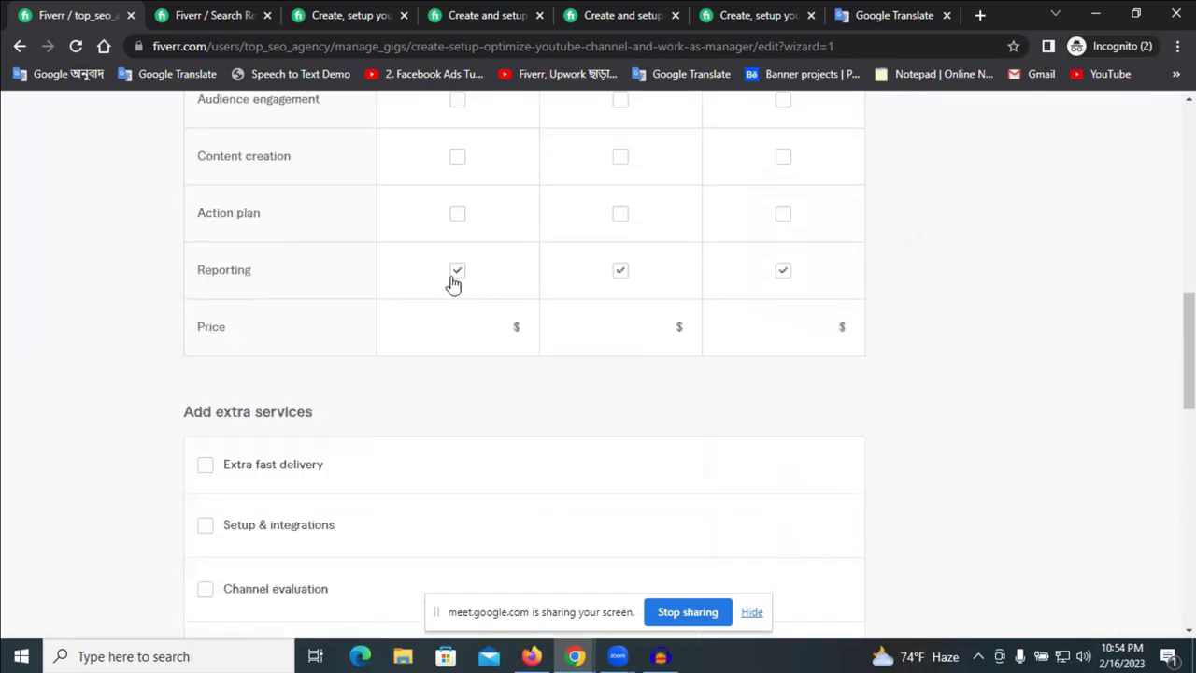
click(496, 326)
text(10)
scroll(541, 400, up, 5)
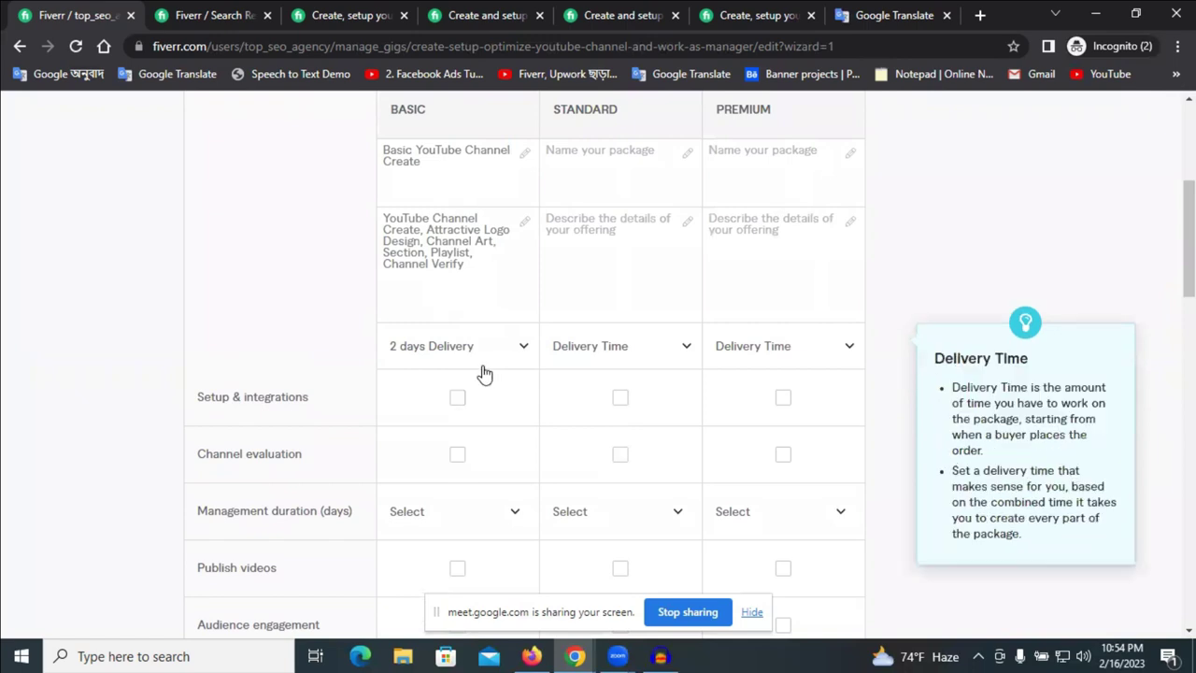
scroll(485, 293, up, 2)
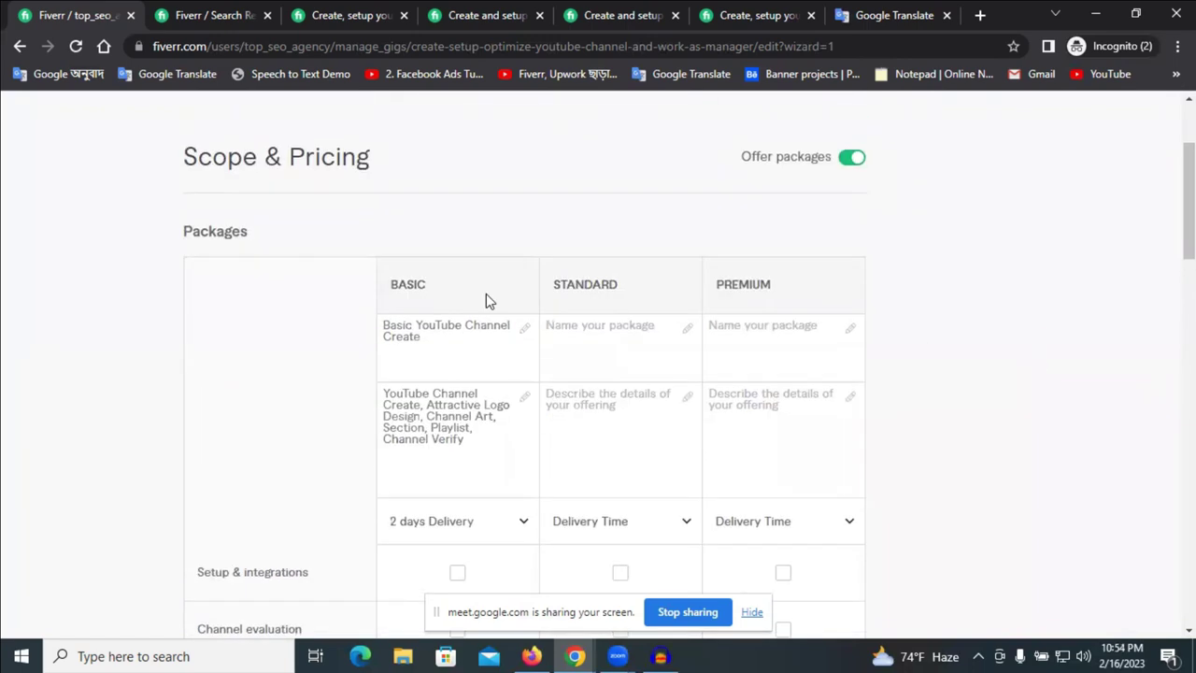
scroll(486, 294, down, 2)
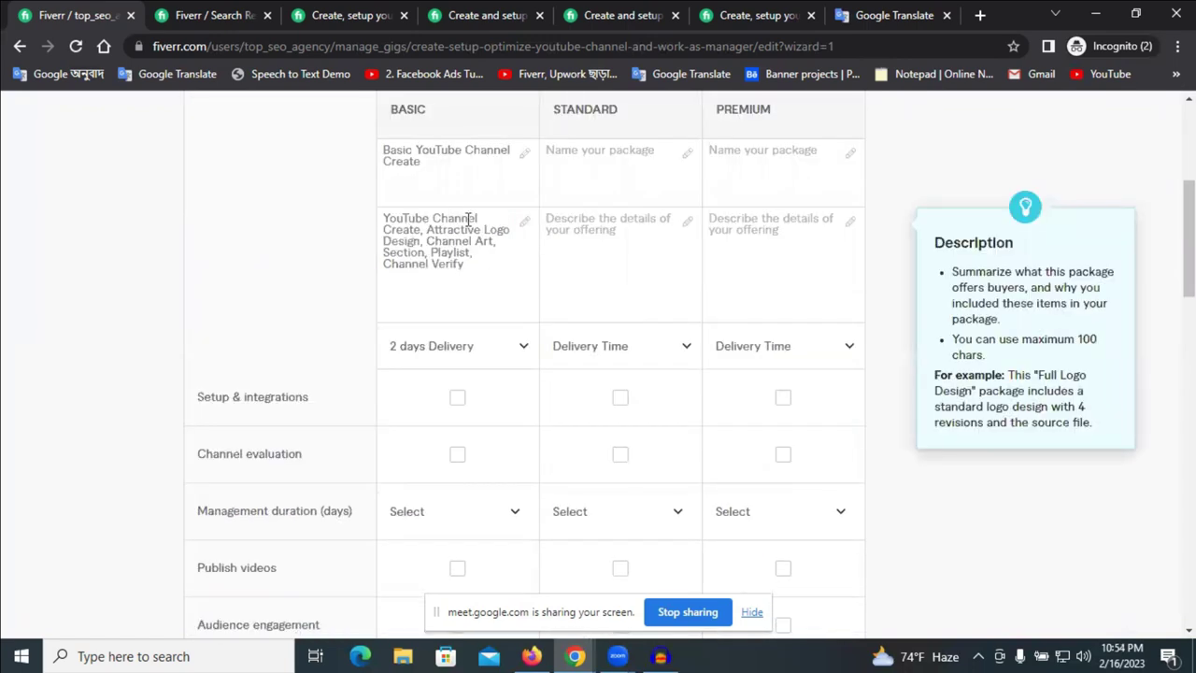
scroll(632, 211, up, 2)
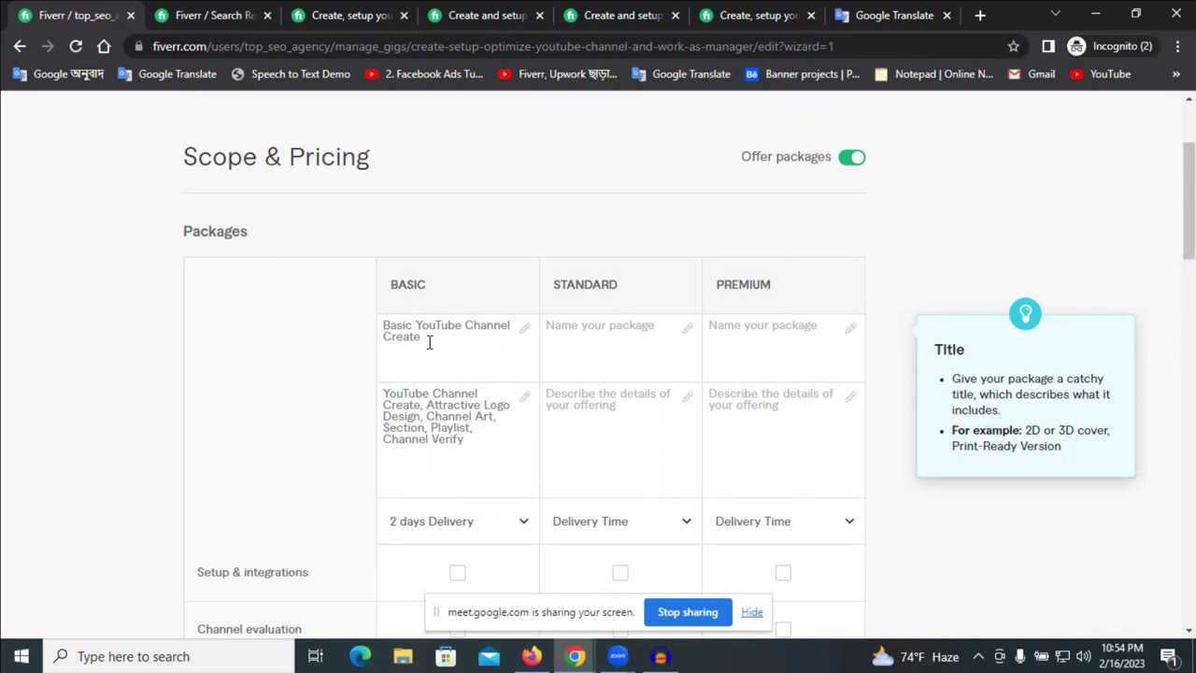
scroll(582, 349, down, 8)
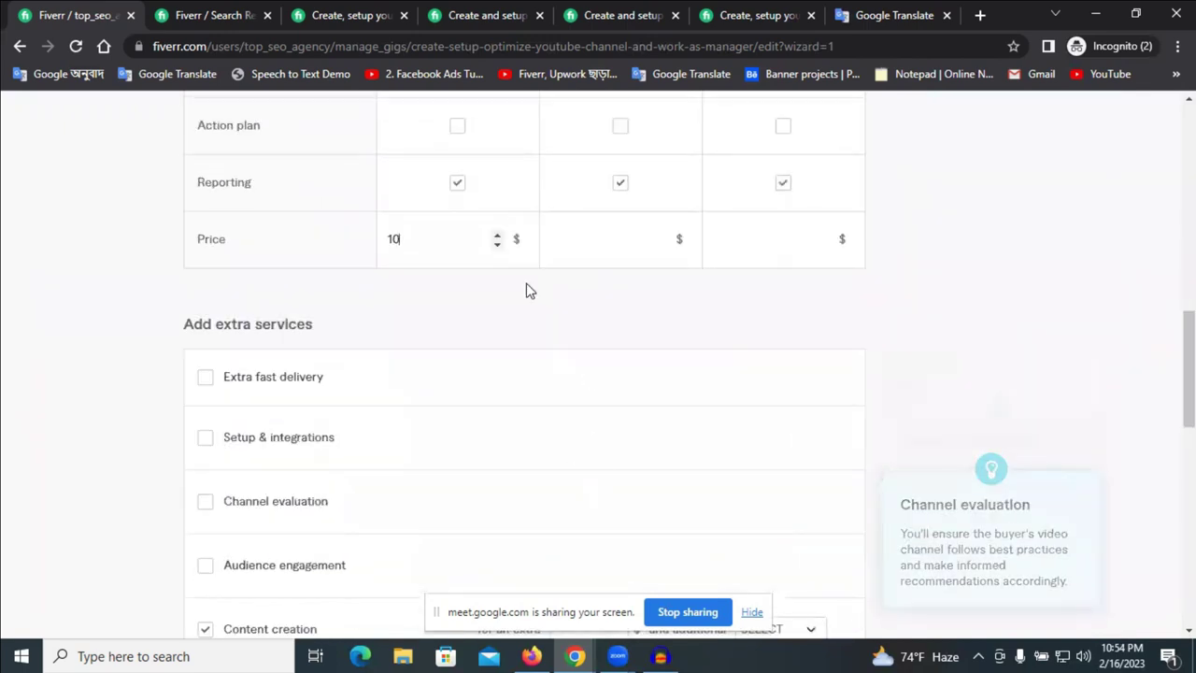
key(Tab)
text(20)
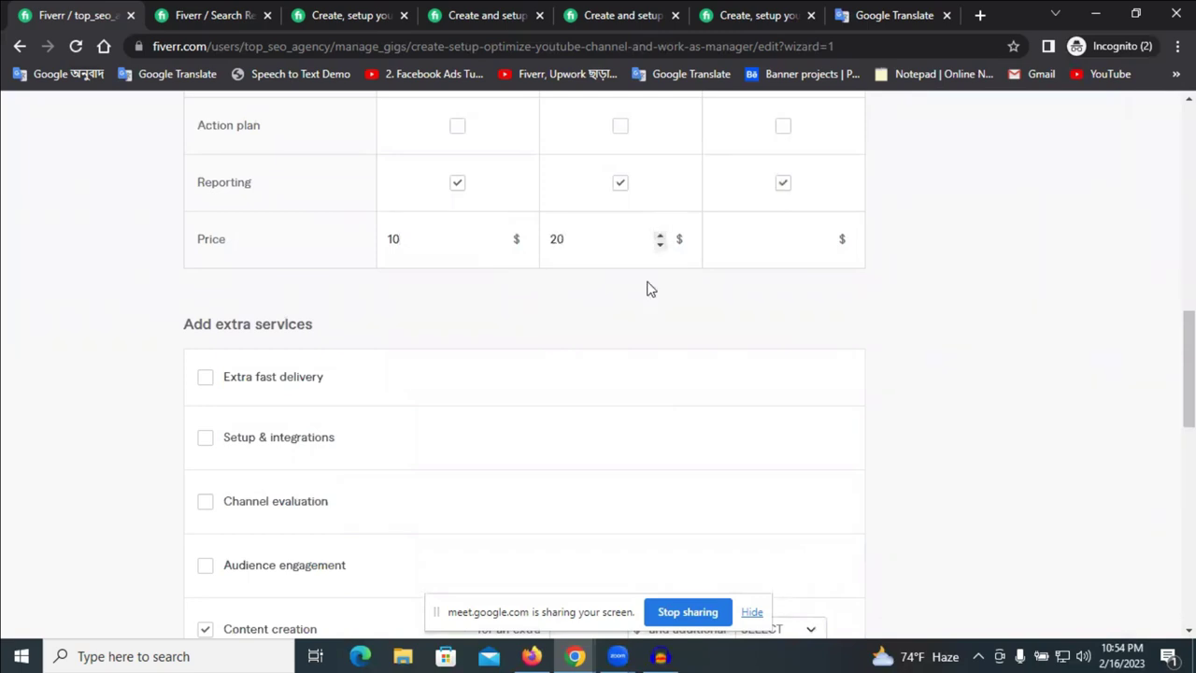
scroll(646, 299, up, 10)
scroll(558, 448, down, 1)
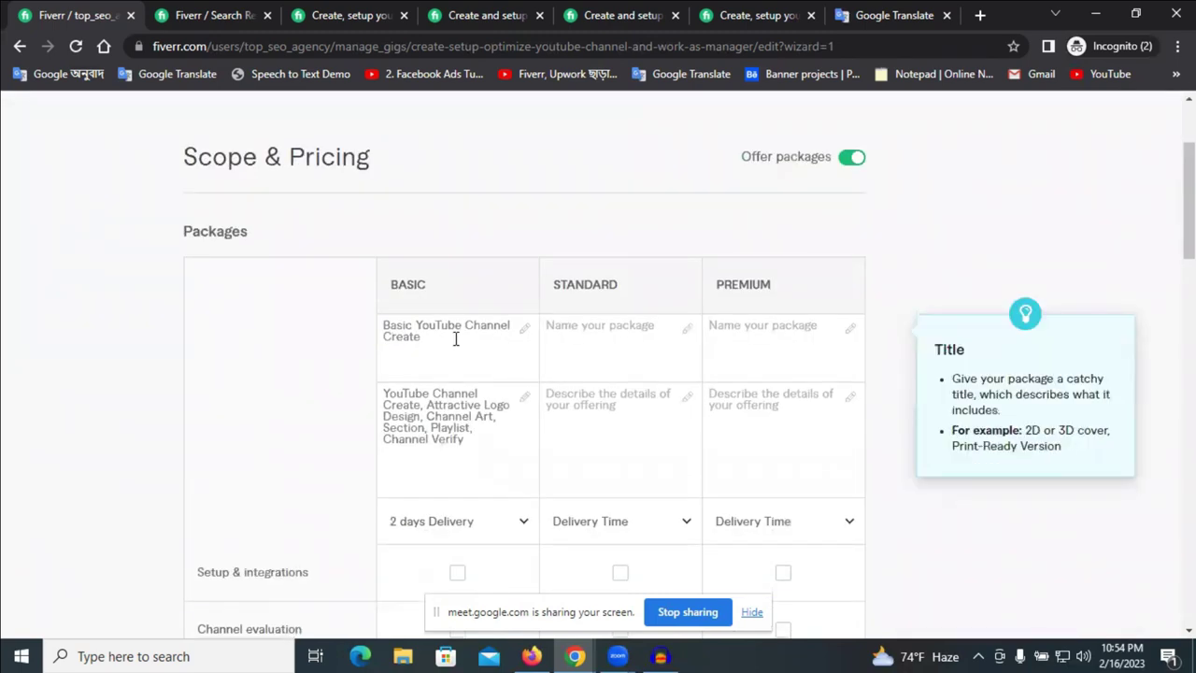
- Title the Standard package with 'YouTube Channel Create' plus the word Standard
click(574, 321)
drag(414, 321, 430, 337)
key(ctrl+c)
click(583, 329)
key(ctrl+v)
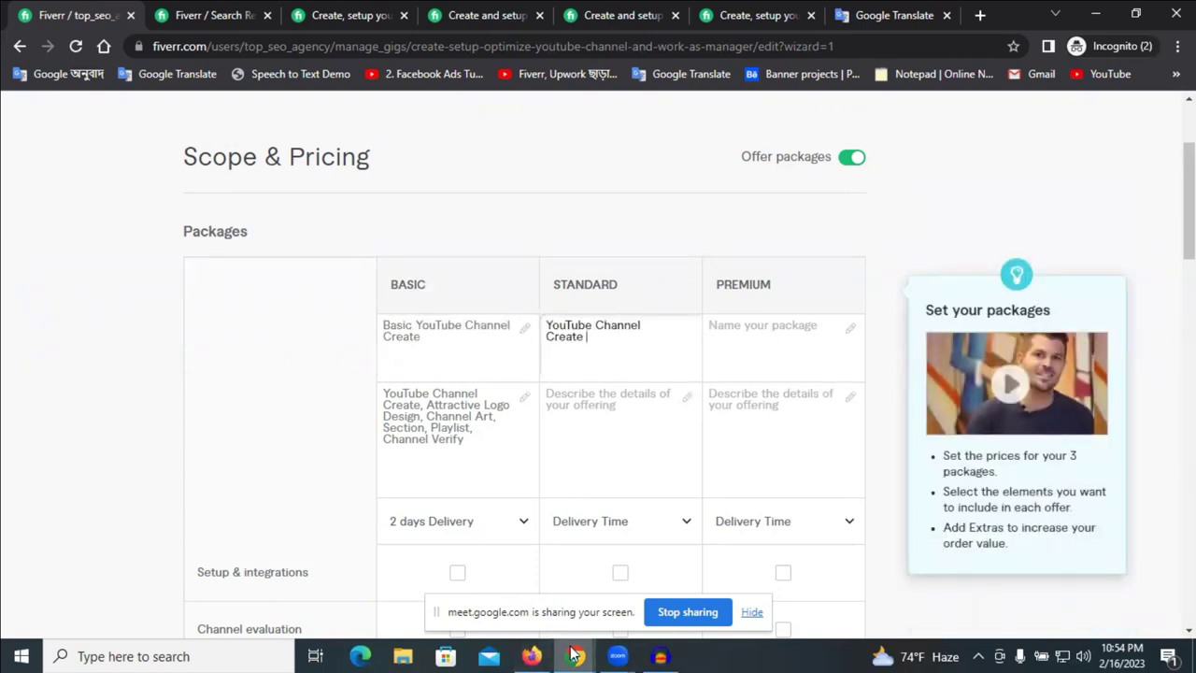
click(572, 656)
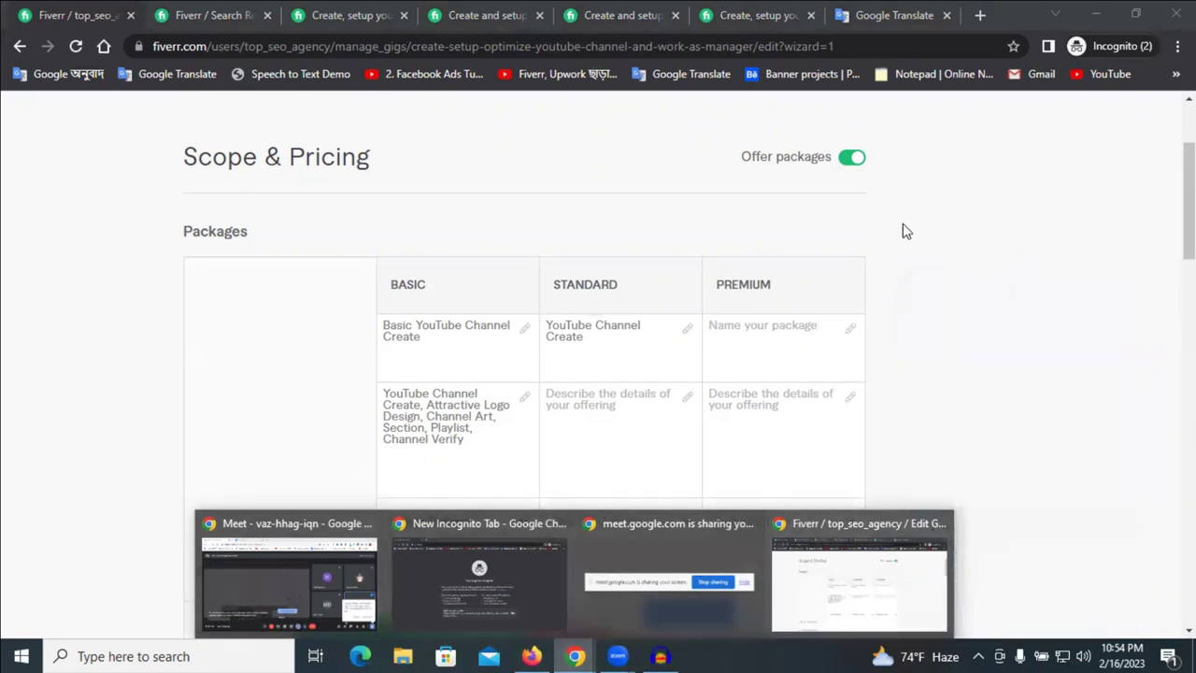
click(547, 329)
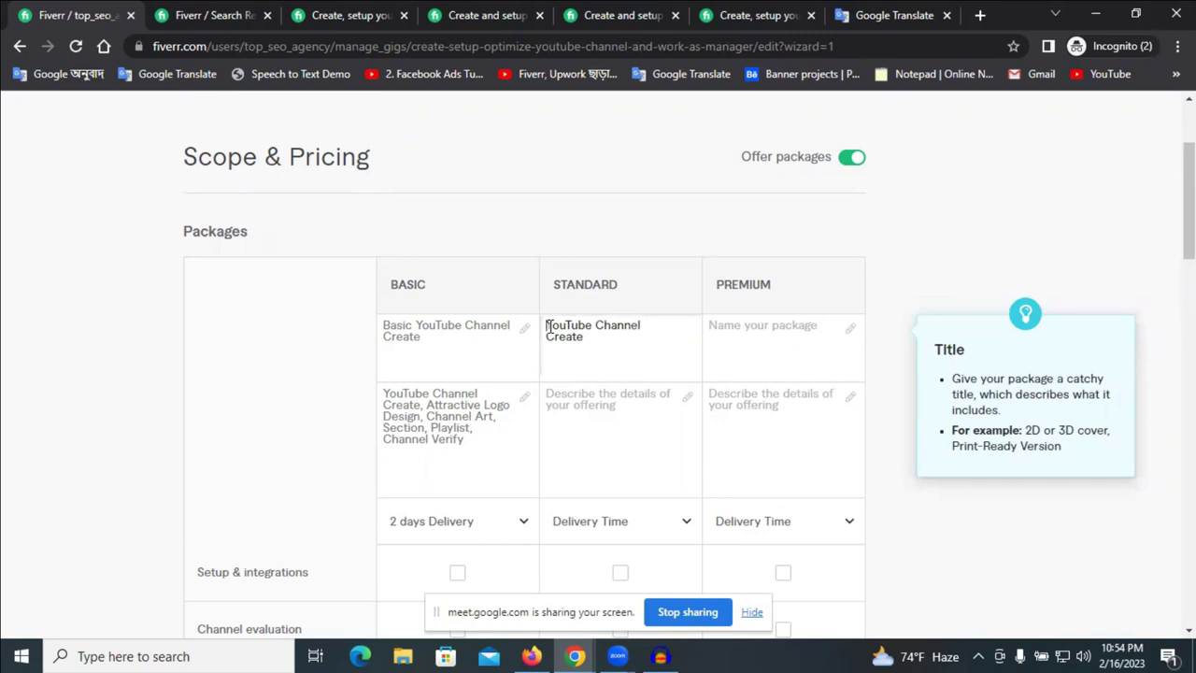
text(Star)
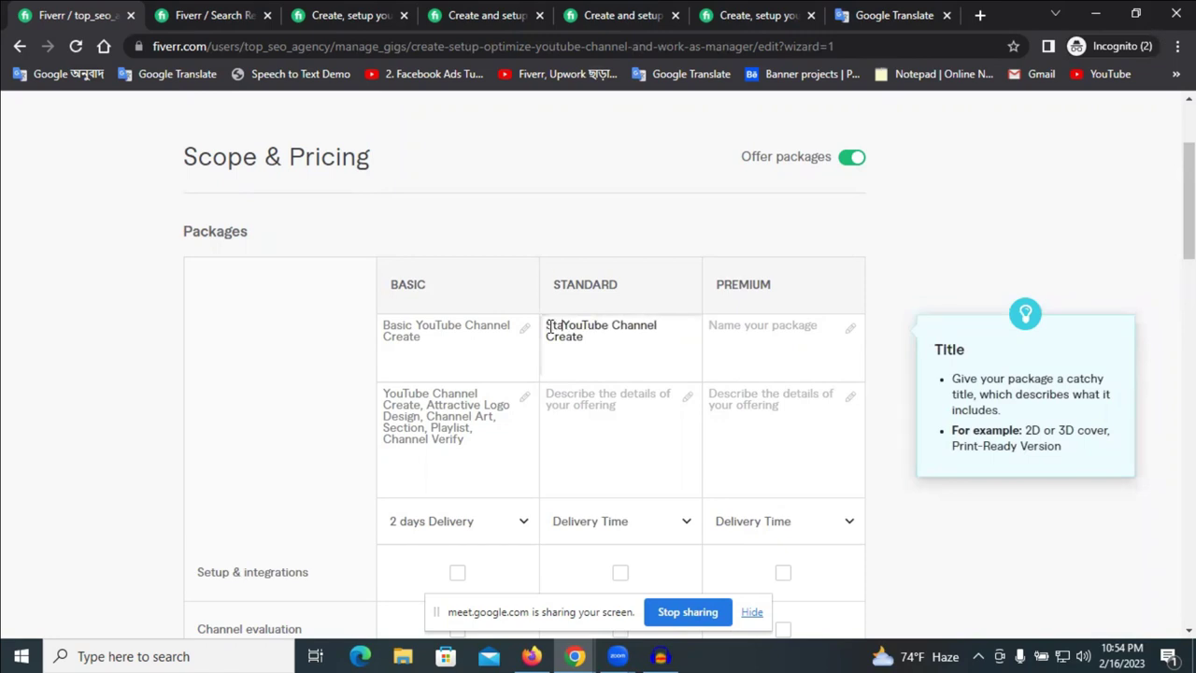
text(da)
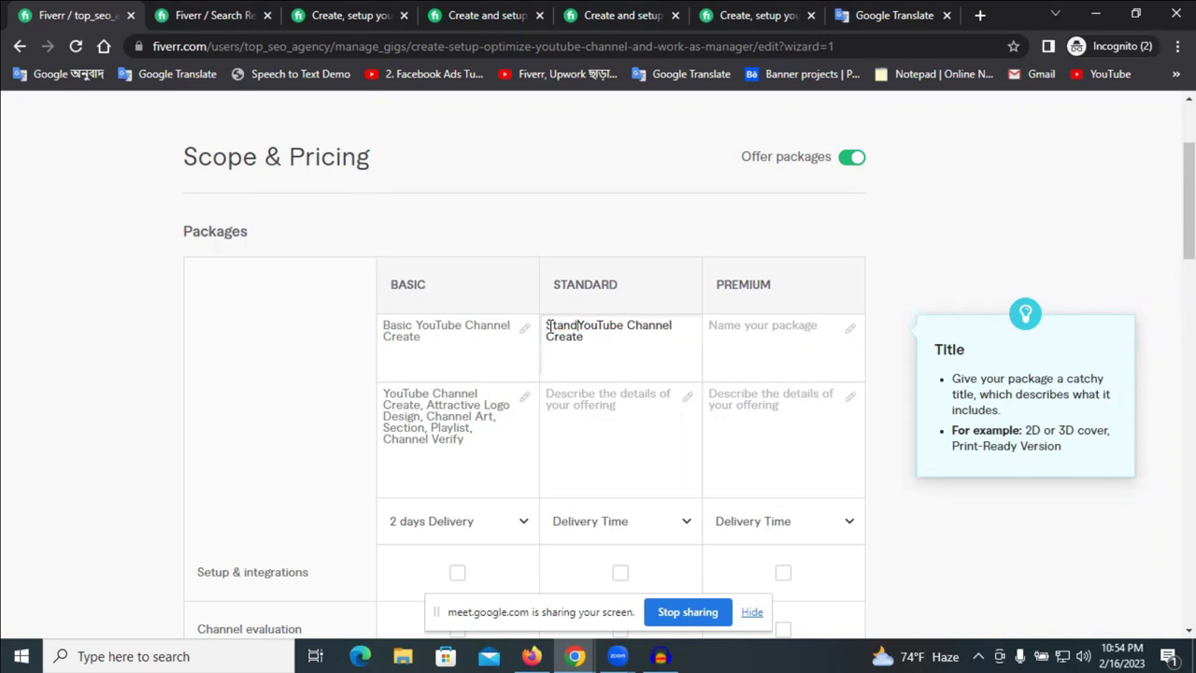
text(rd)
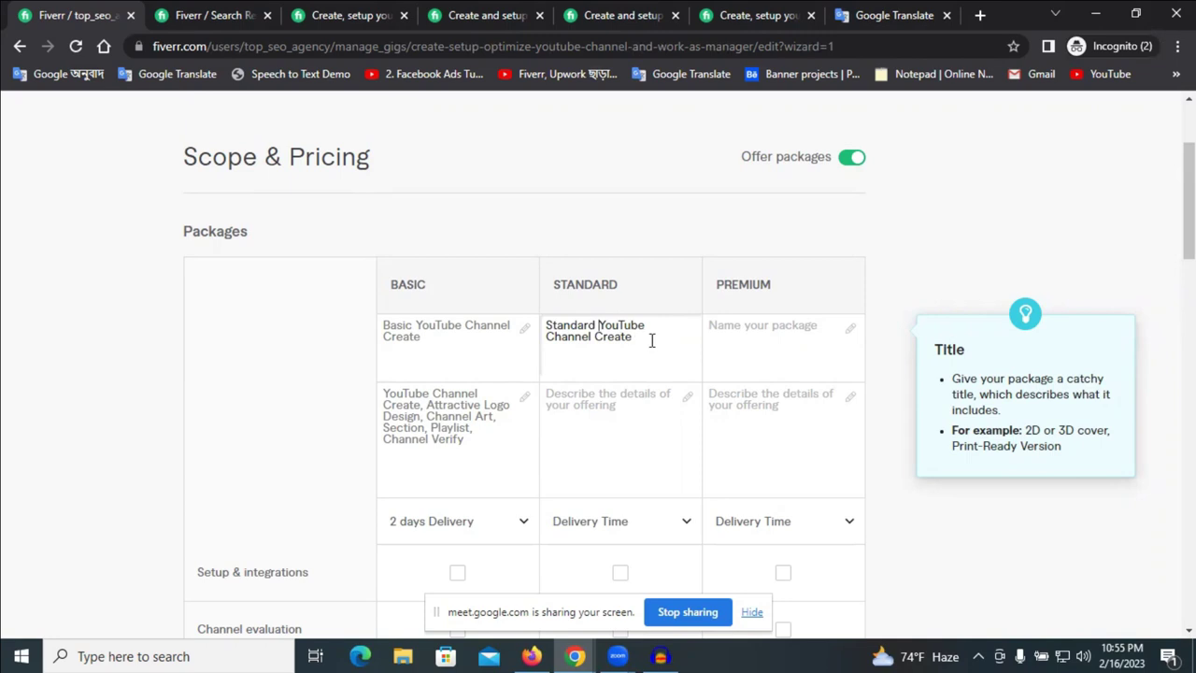
- Begin the Standard description with 'Basic Package+ Intro and Outro,'
click(601, 416)
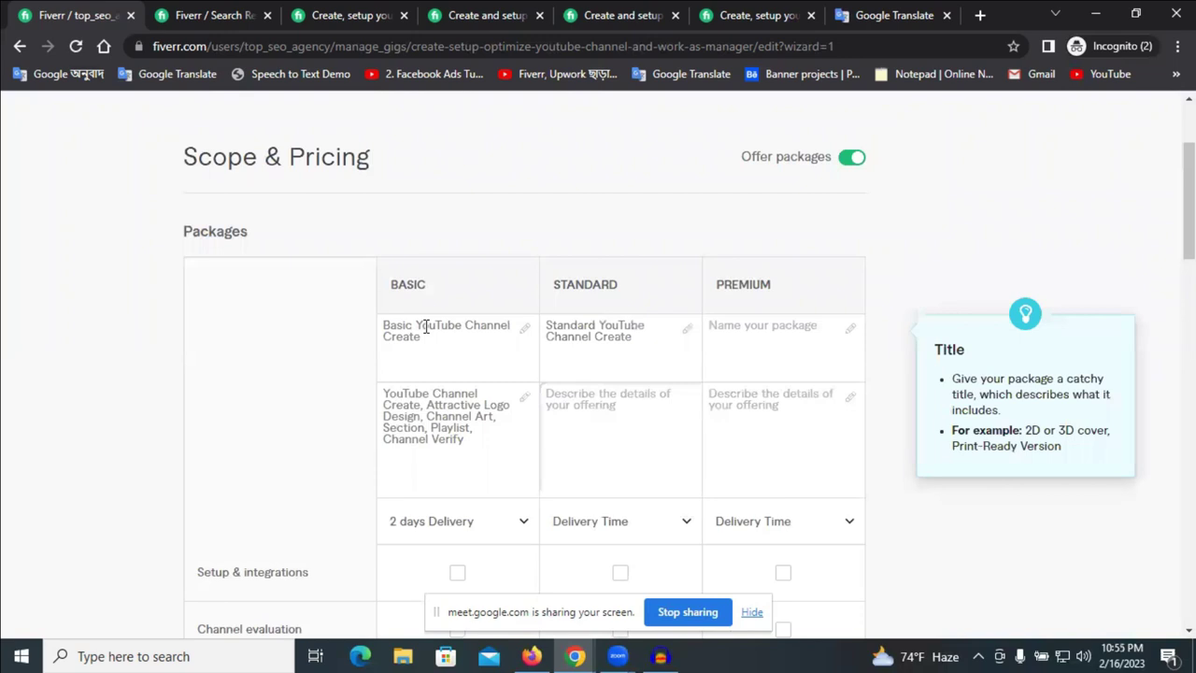
drag(417, 327, 381, 326)
key(ctrl+c)
click(552, 408)
key(ctrl+v)
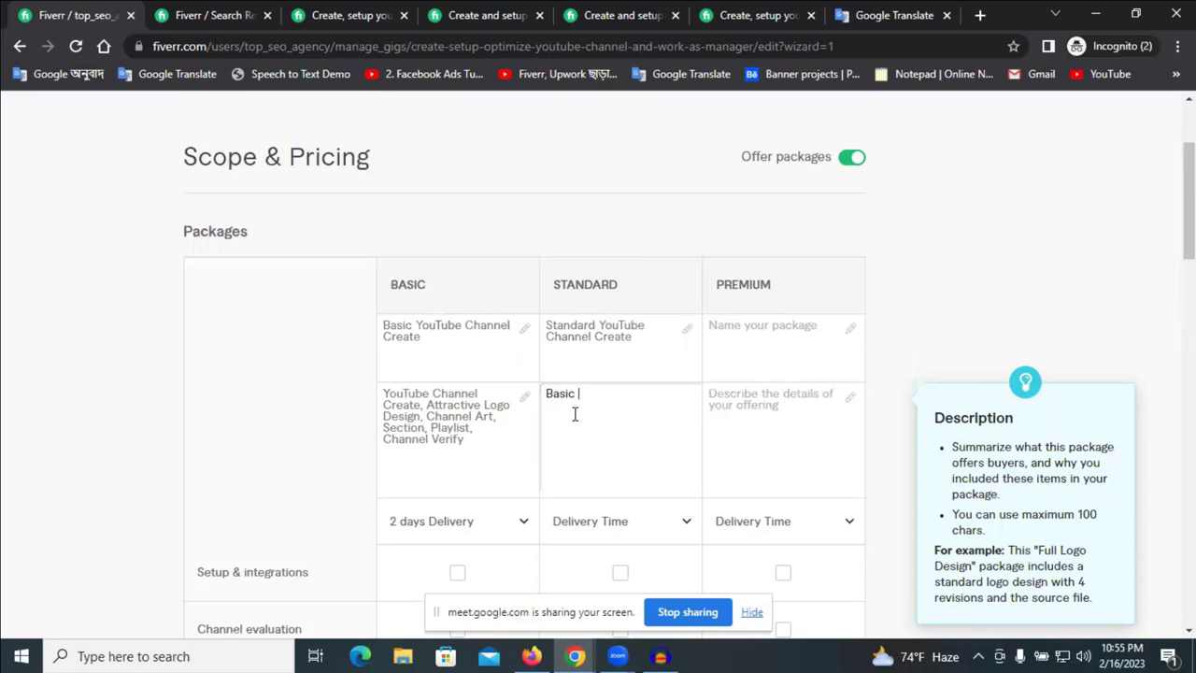
text(Package+ Intro and Outro, 2 Thumbail)
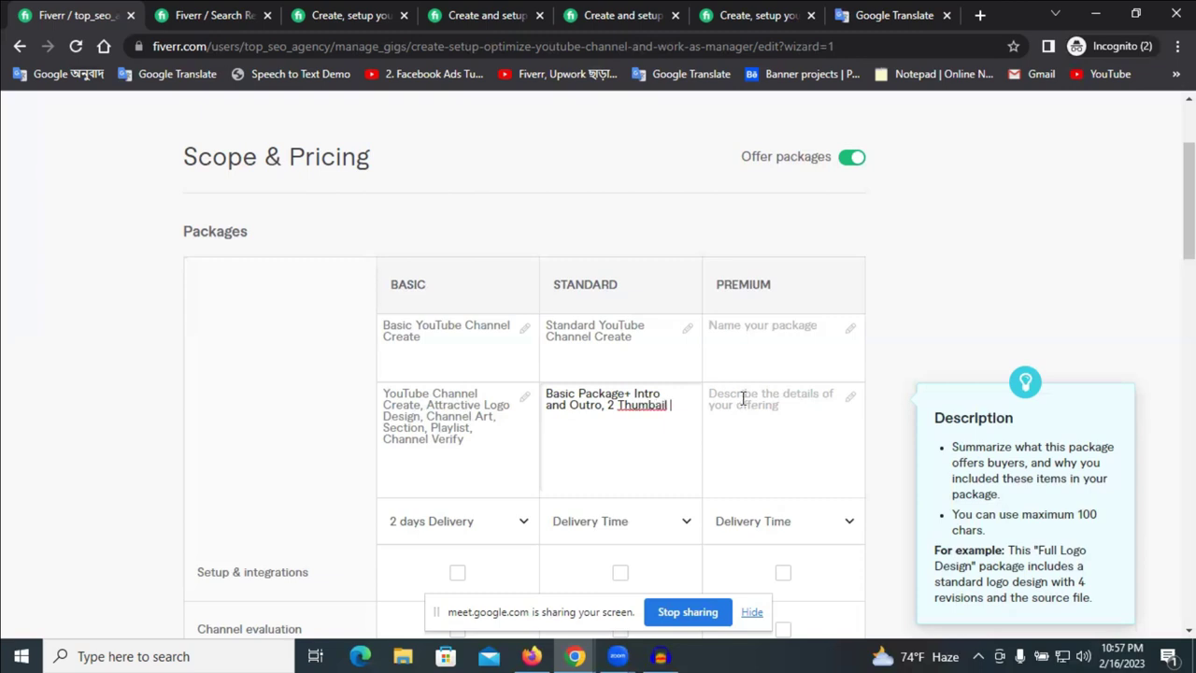
- Continue with '2 Thumbnail and 2 video create, Full SEO, Website integration', fixing Thumbnail's spelling
right_click(662, 411)
click(723, 204)
text(and 2 video)
text(create)
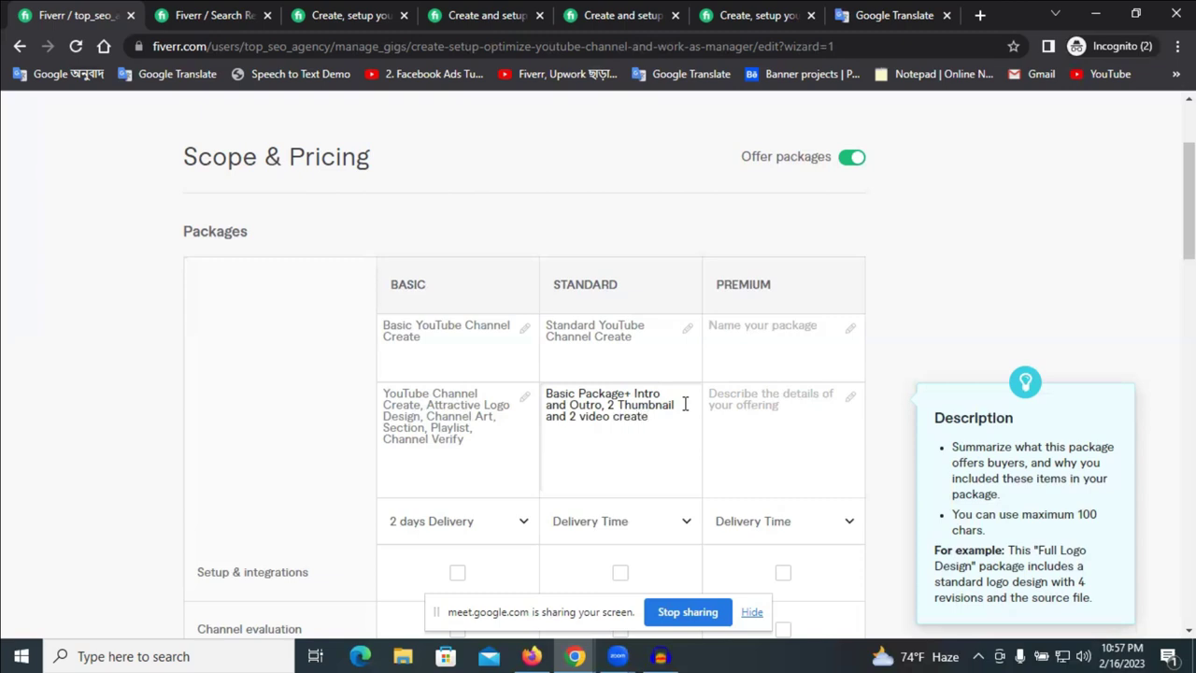
text(, Full SEO, Website)
text(in)
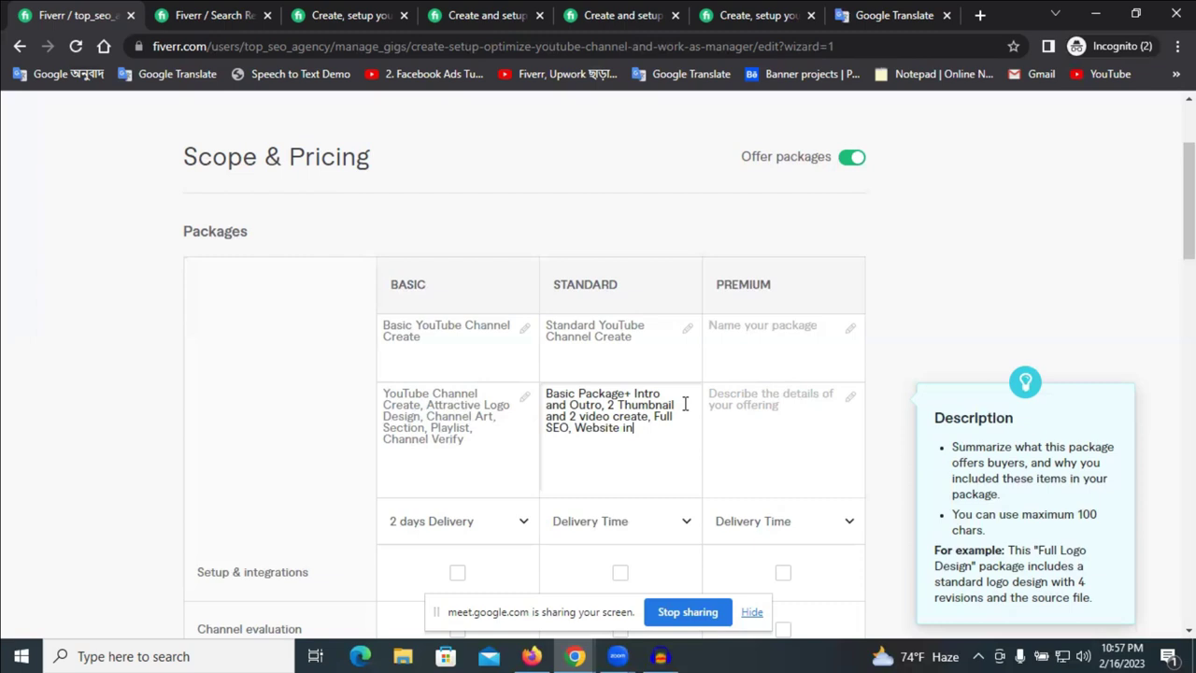
text(te)
text(l)
text(gration)
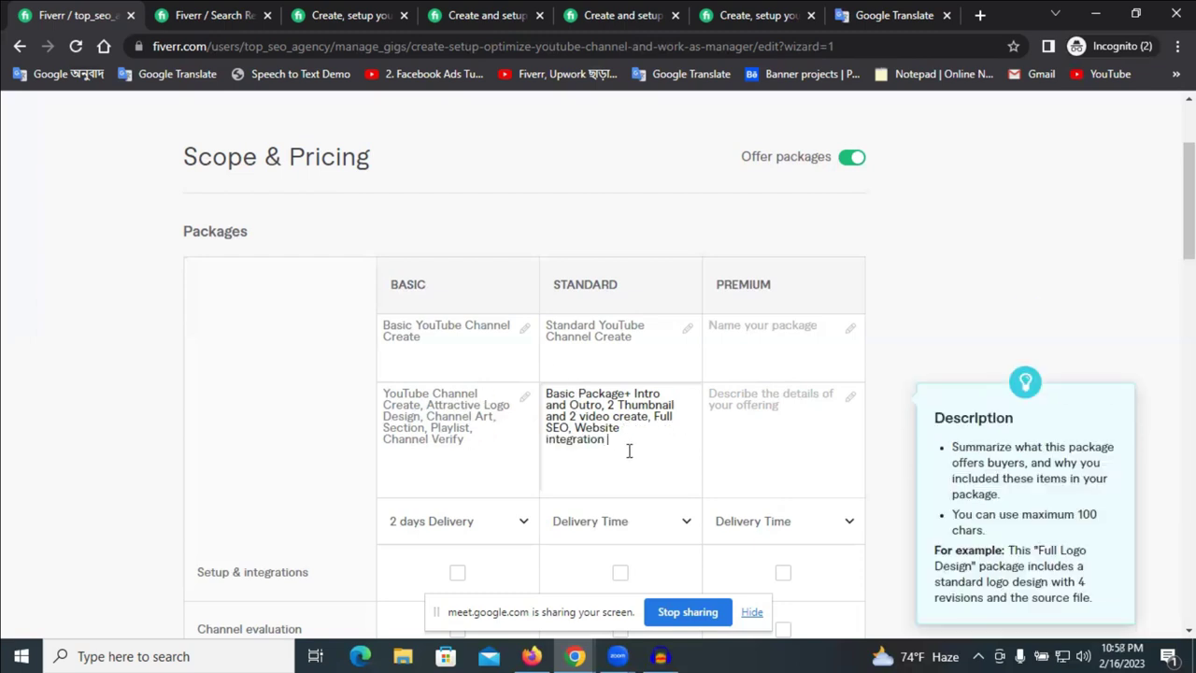
- Choose '3 days Delivery' as the Standard package's delivery time
scroll(629, 451, down, 3)
click(598, 270)
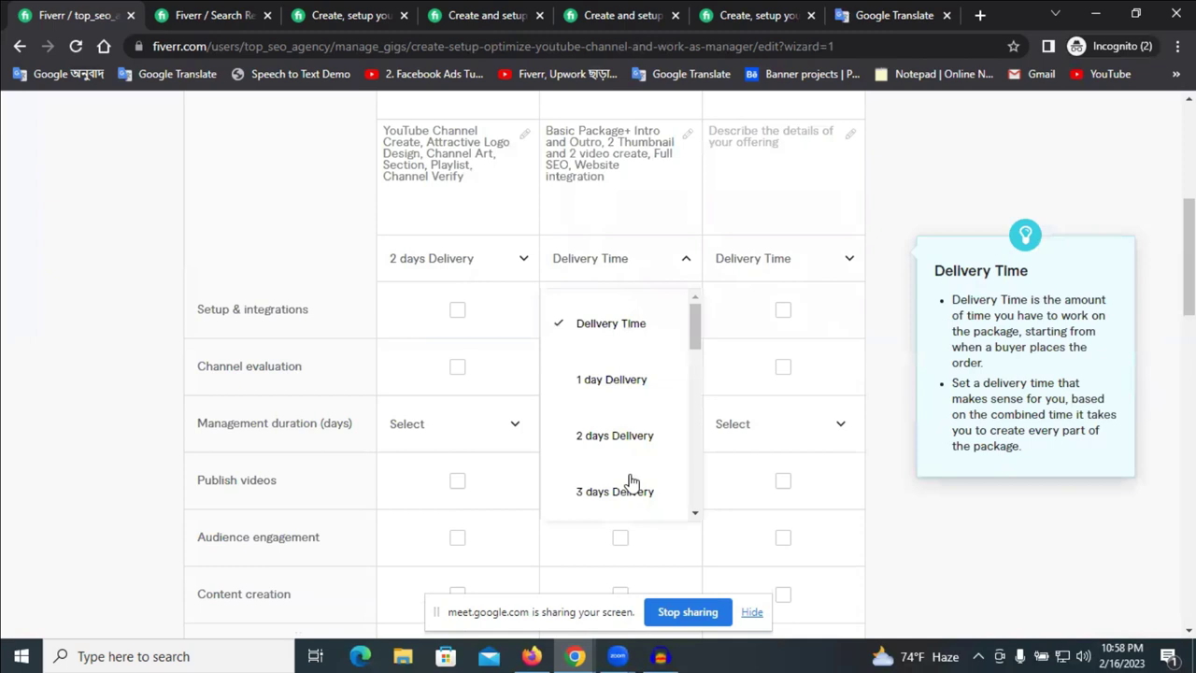
scroll(631, 482, down, 1)
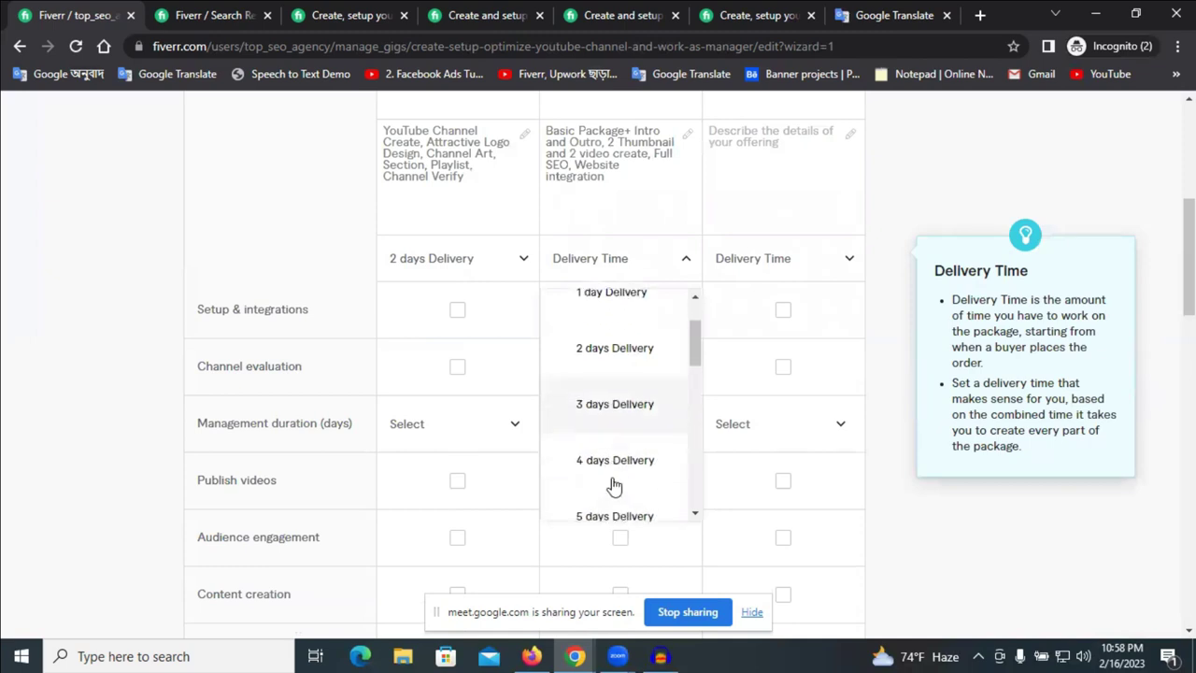
click(607, 409)
scroll(607, 281, up, 1)
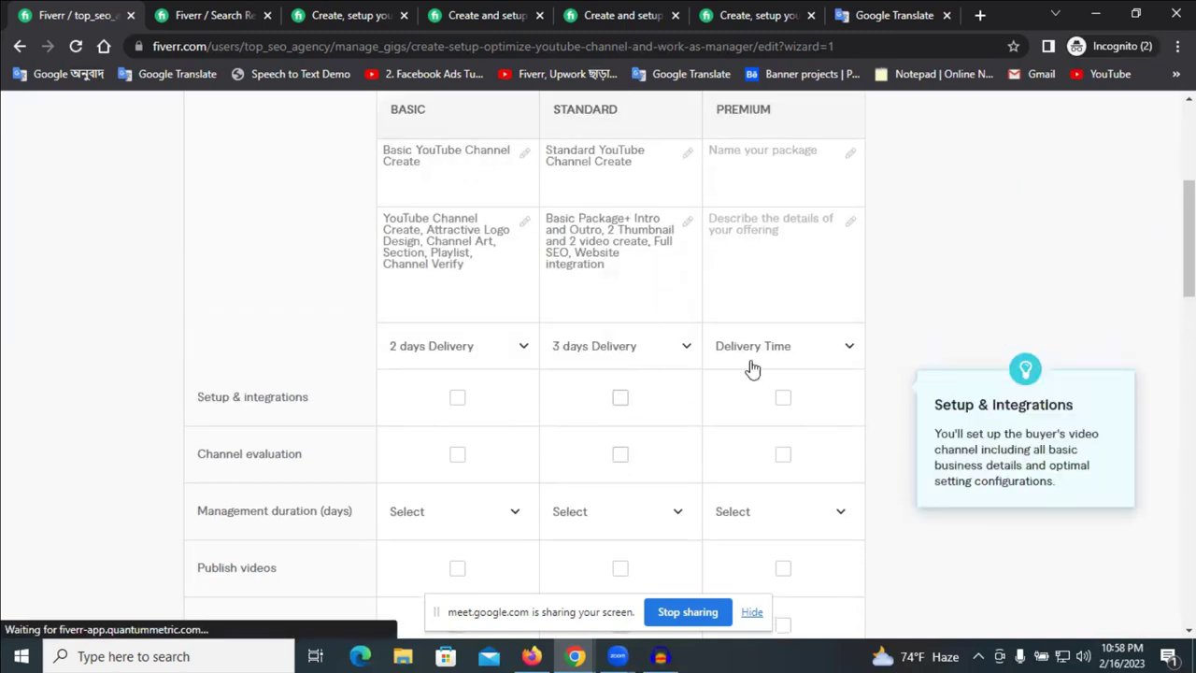
scroll(761, 359, up, 2)
click(730, 338)
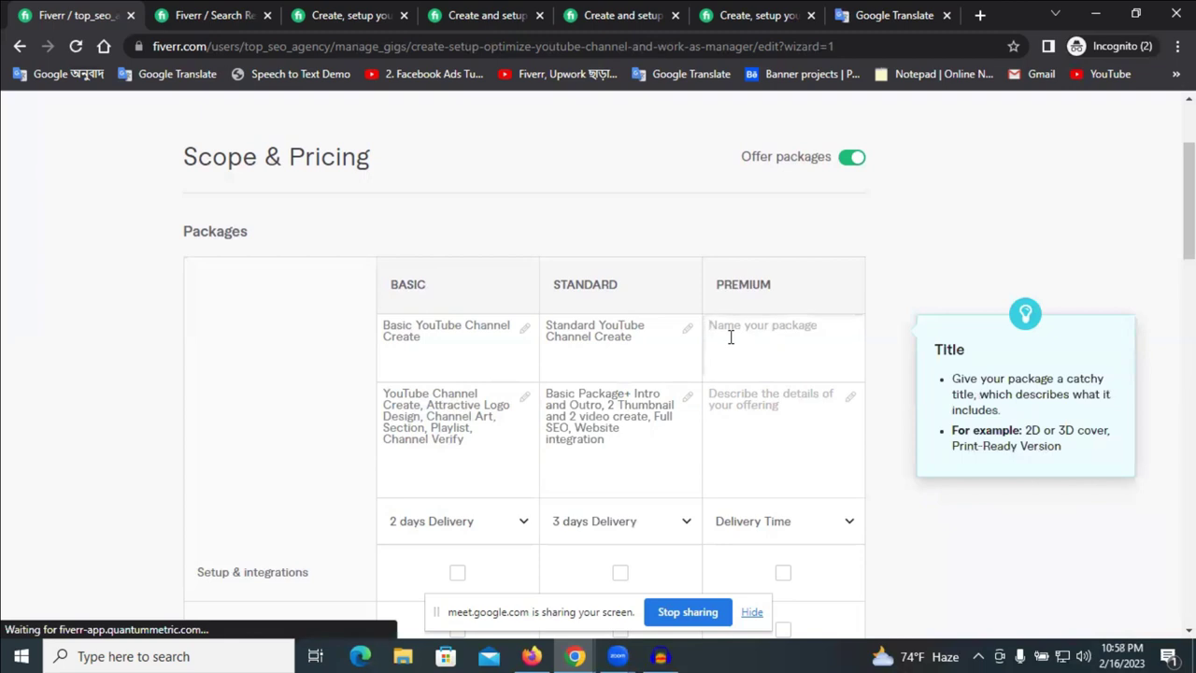
click(592, 461)
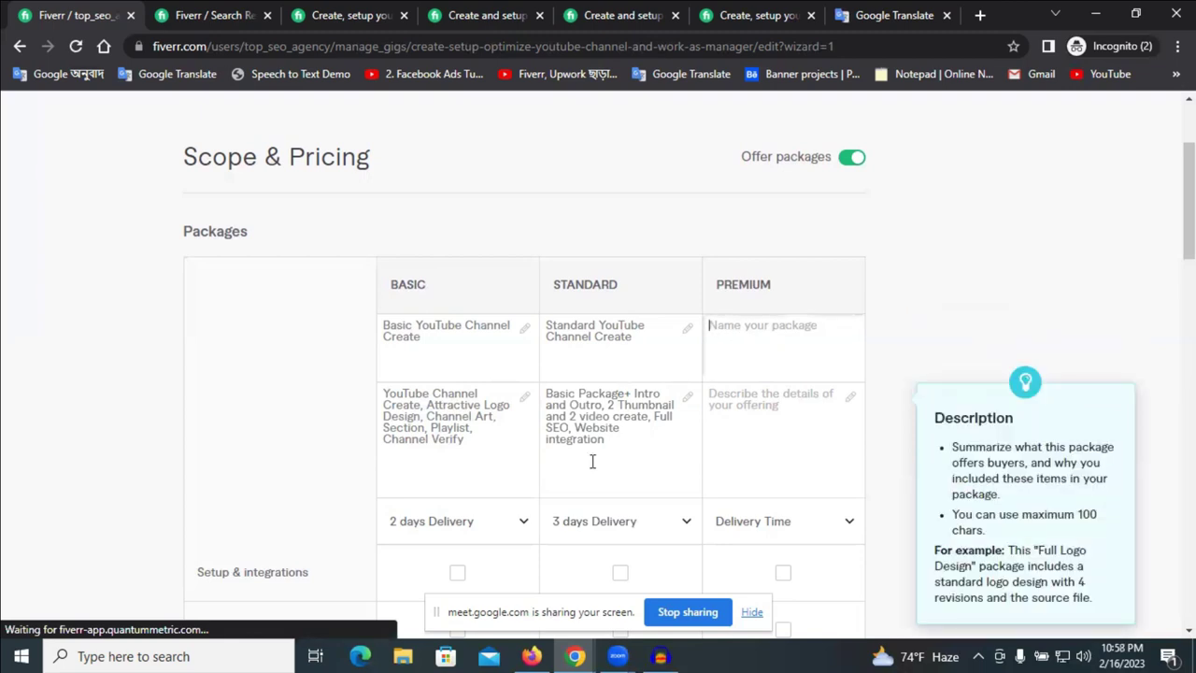
- Raise the Premium package price to 30 with the price spinner
click(731, 373)
scroll(747, 390, down, 4)
scroll(747, 390, down, 7)
scroll(776, 355, up, 2)
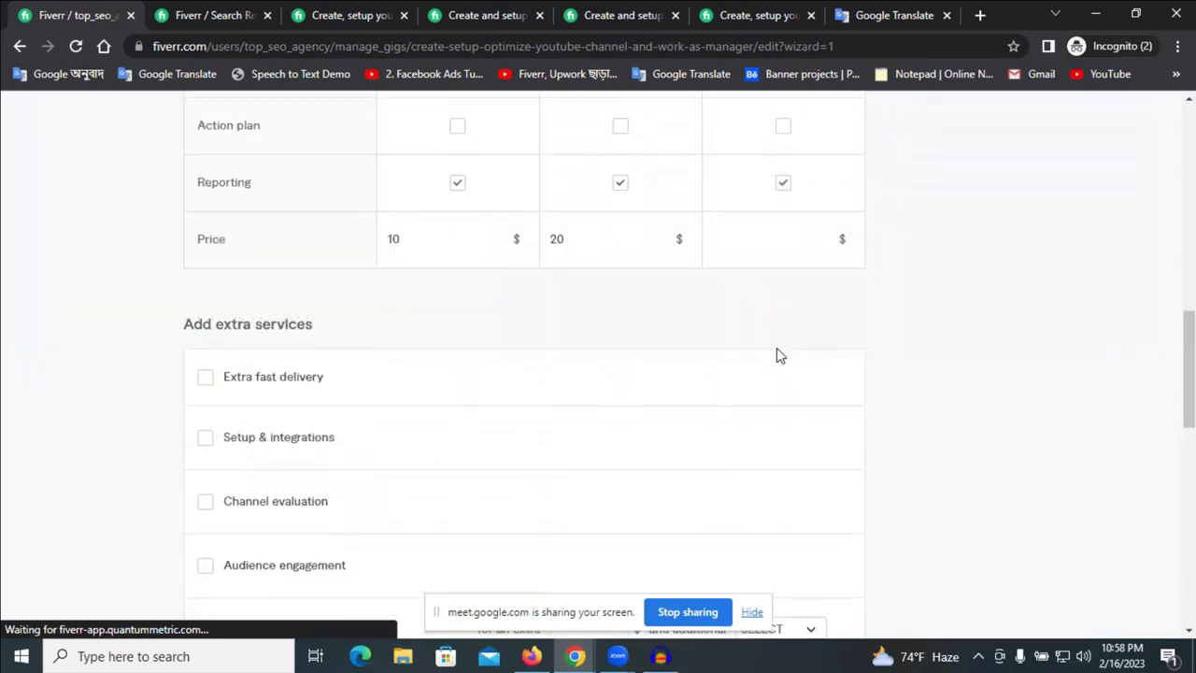
click(822, 239)
click(822, 234)
click(822, 235)
click(822, 234)
- Set the Premium package delivery time to 7 days
scroll(827, 252, up, 5)
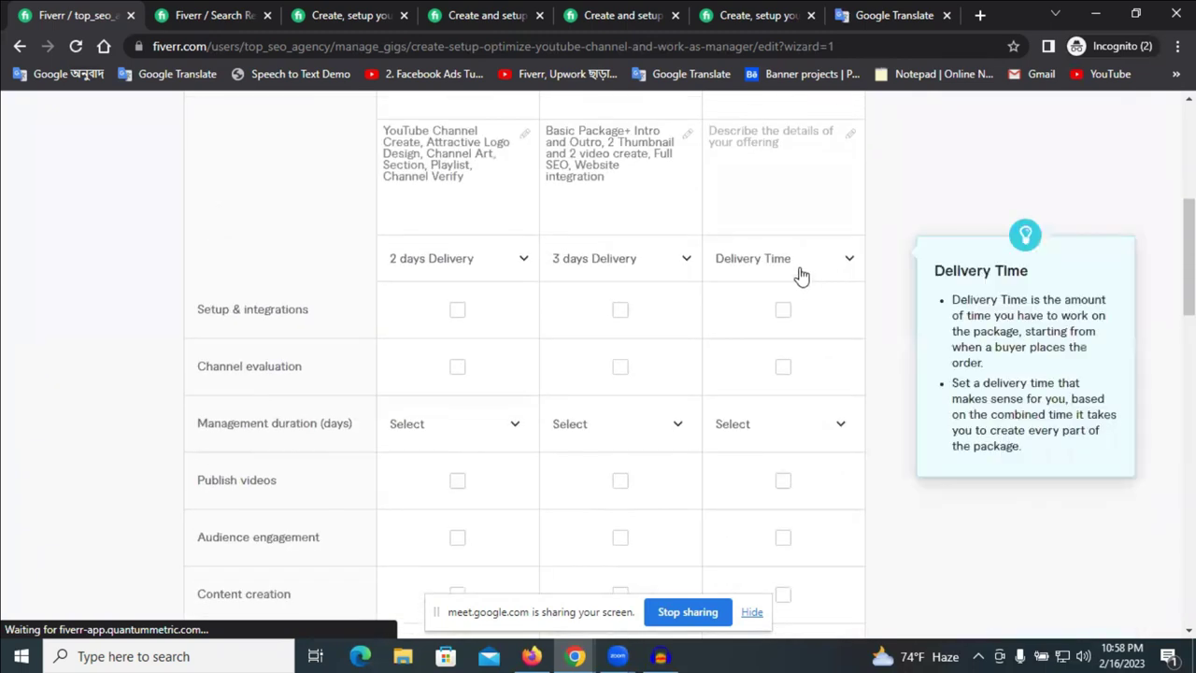
click(799, 273)
scroll(777, 411, down, 2)
scroll(775, 439, down, 2)
click(769, 462)
scroll(904, 429, up, 3)
click(770, 344)
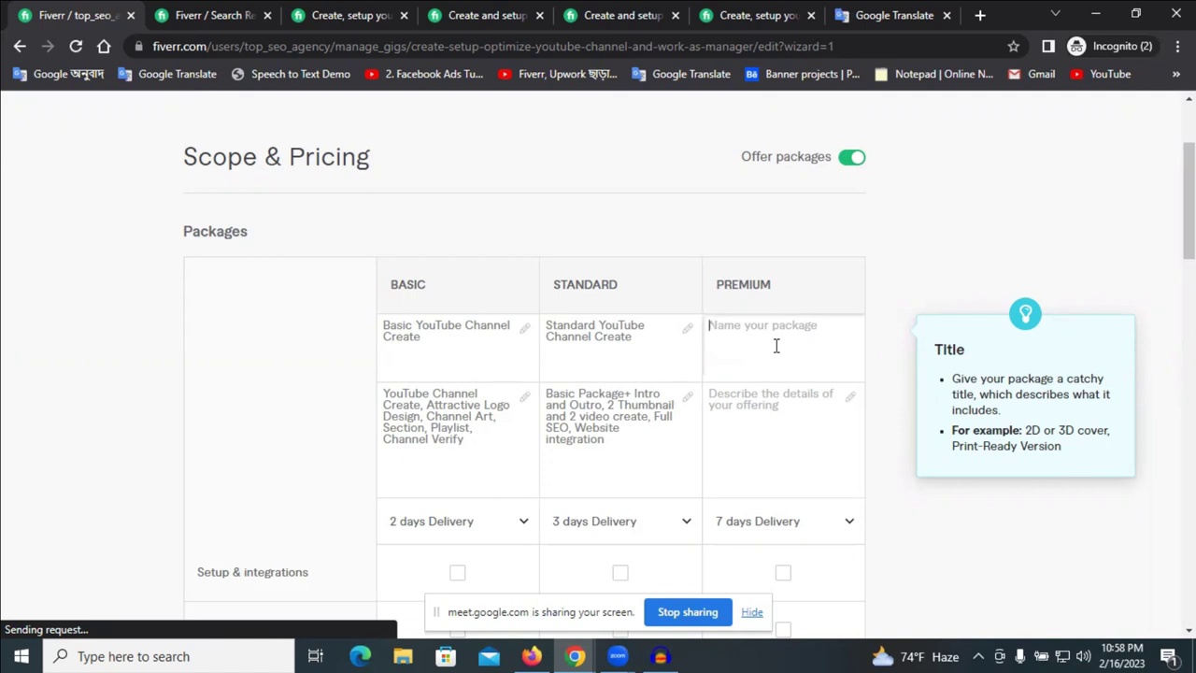
- Name the Premium package 'Advance YouTube Channel Create'
text(Advance)
drag(599, 325, 639, 342)
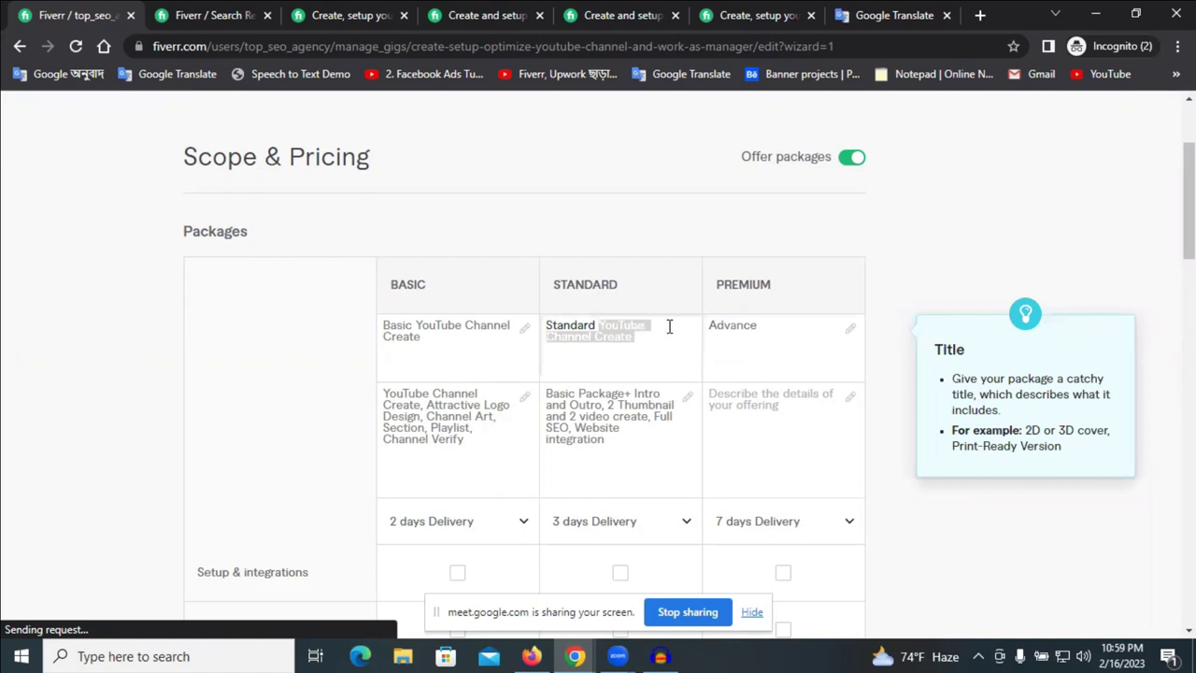
click(779, 326)
key(ctrl+v)
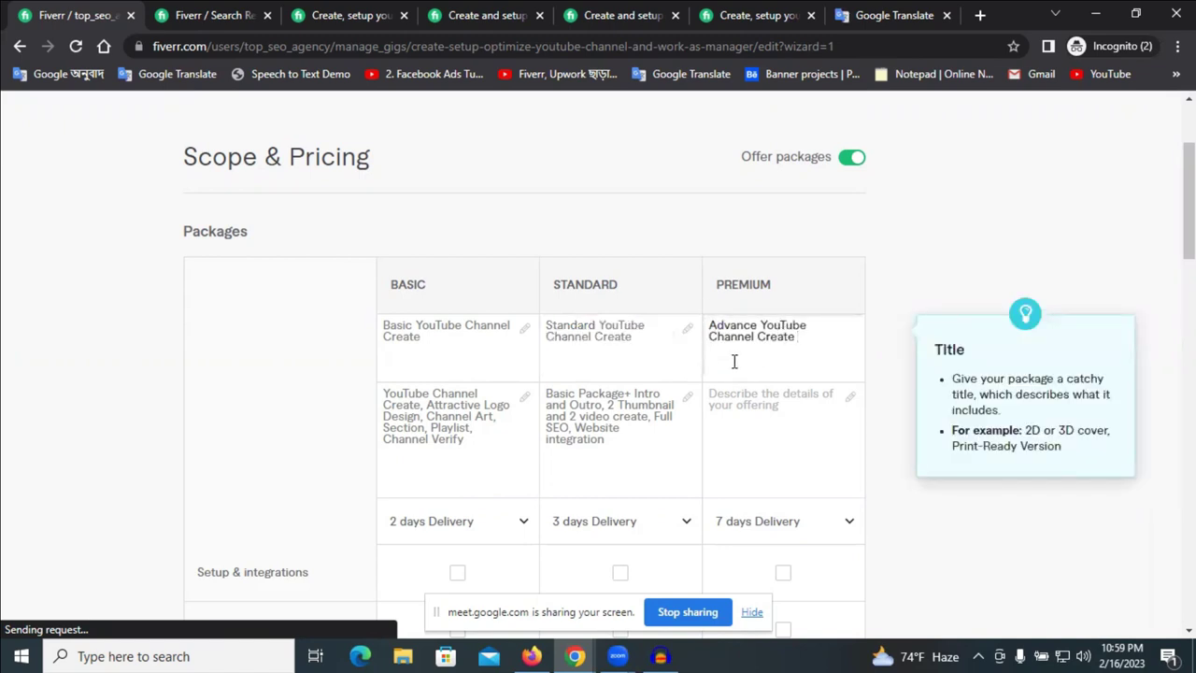
- Start the Premium description with 'Standard Package', reusing words from the Standard package
click(735, 404)
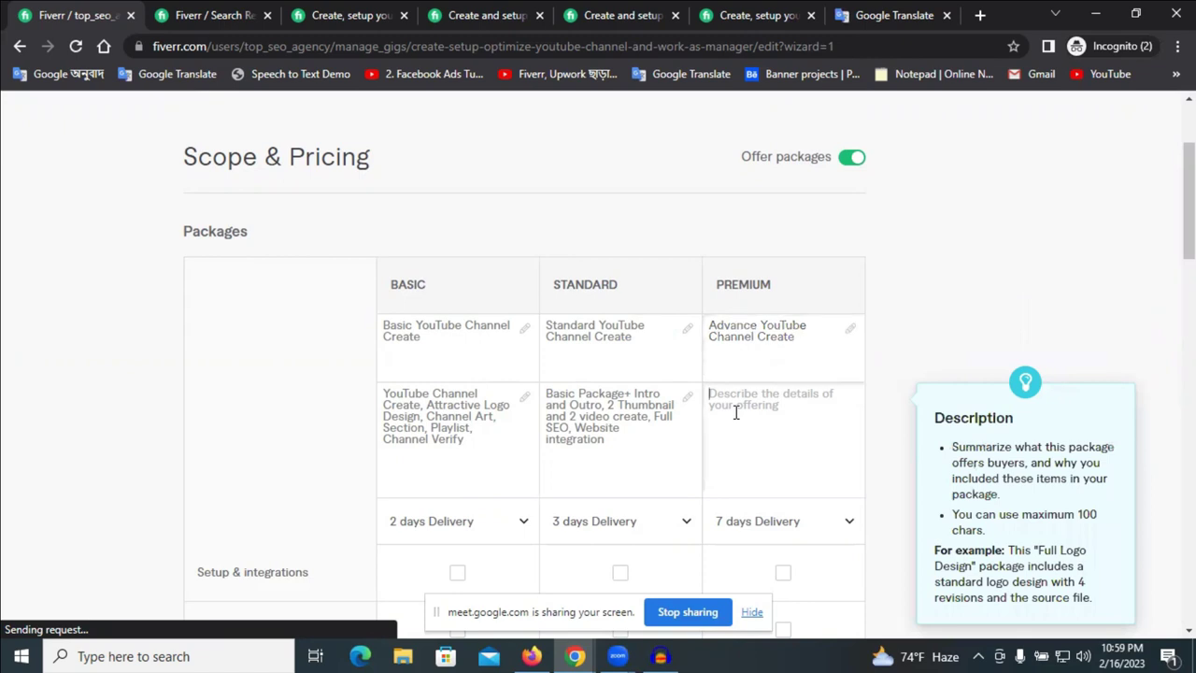
click(913, 491)
click(608, 320)
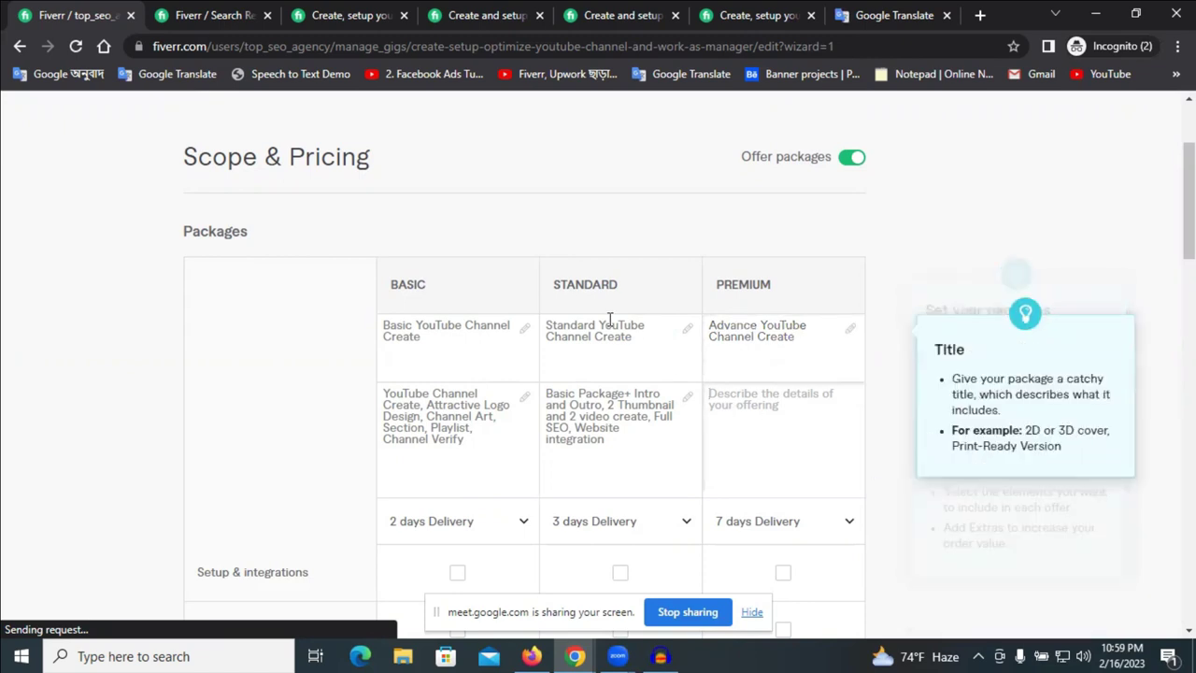
double_click(571, 324)
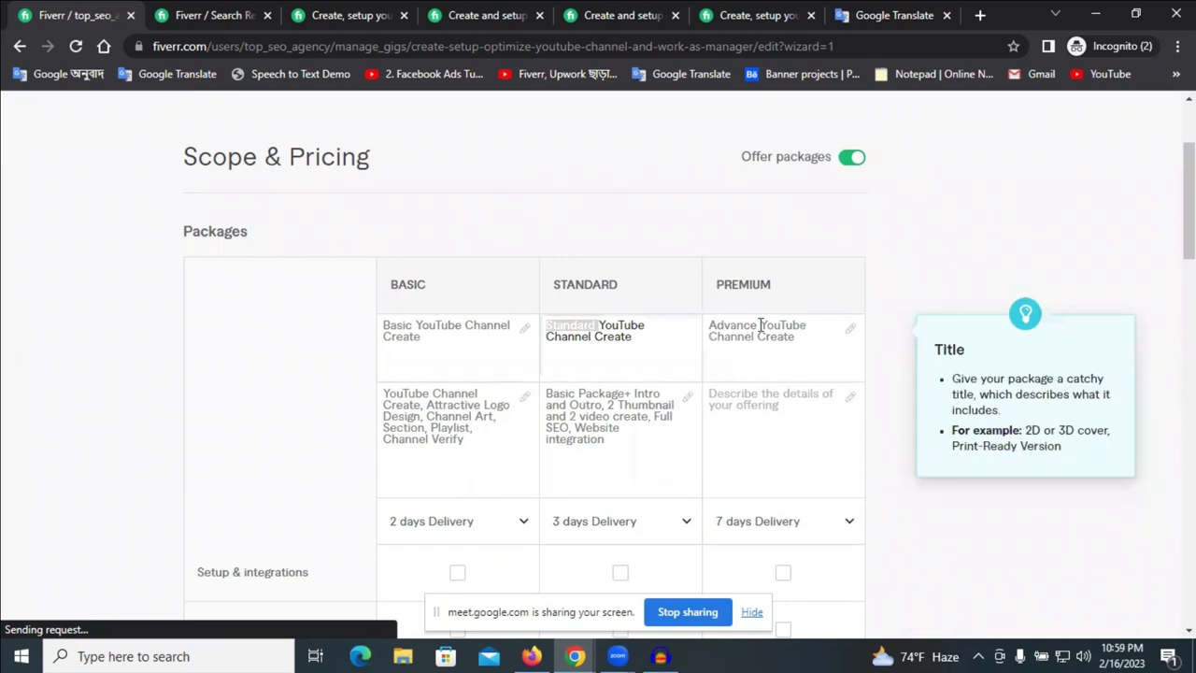
click(730, 391)
key(ctrl+v)
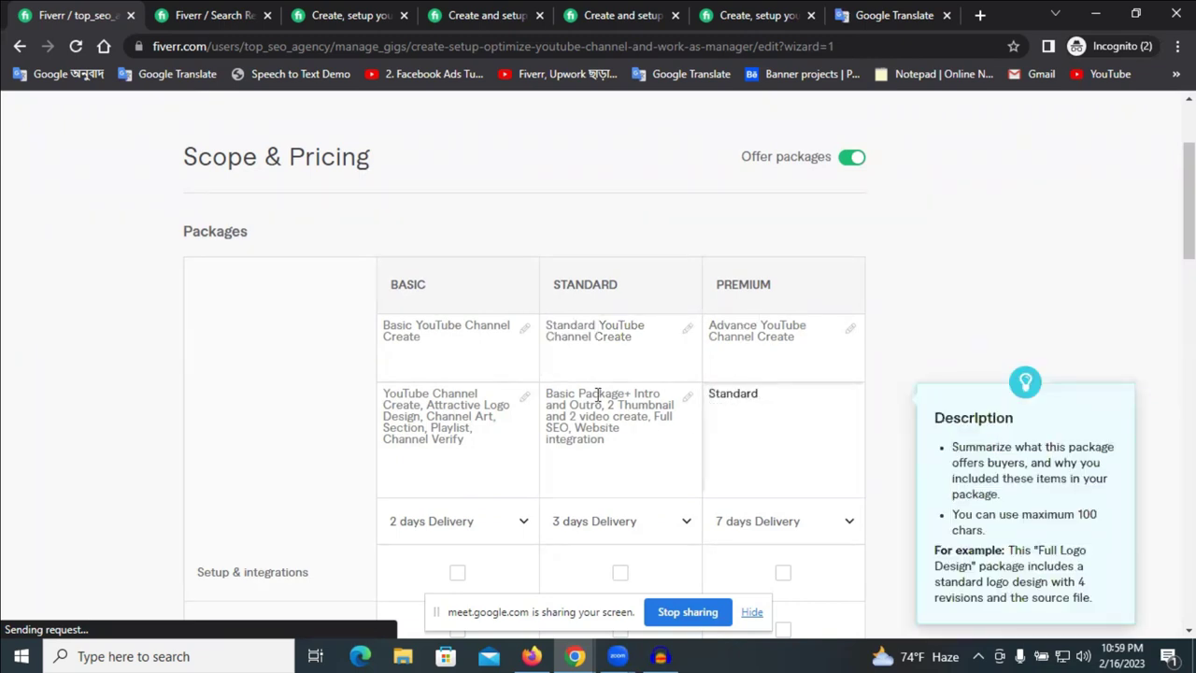
double_click(598, 393)
click(764, 397)
key(ctrl+v)
- Add '+ Video Ranking, VIDIQ' to the Premium description
text(+)
text(Video Ranking)
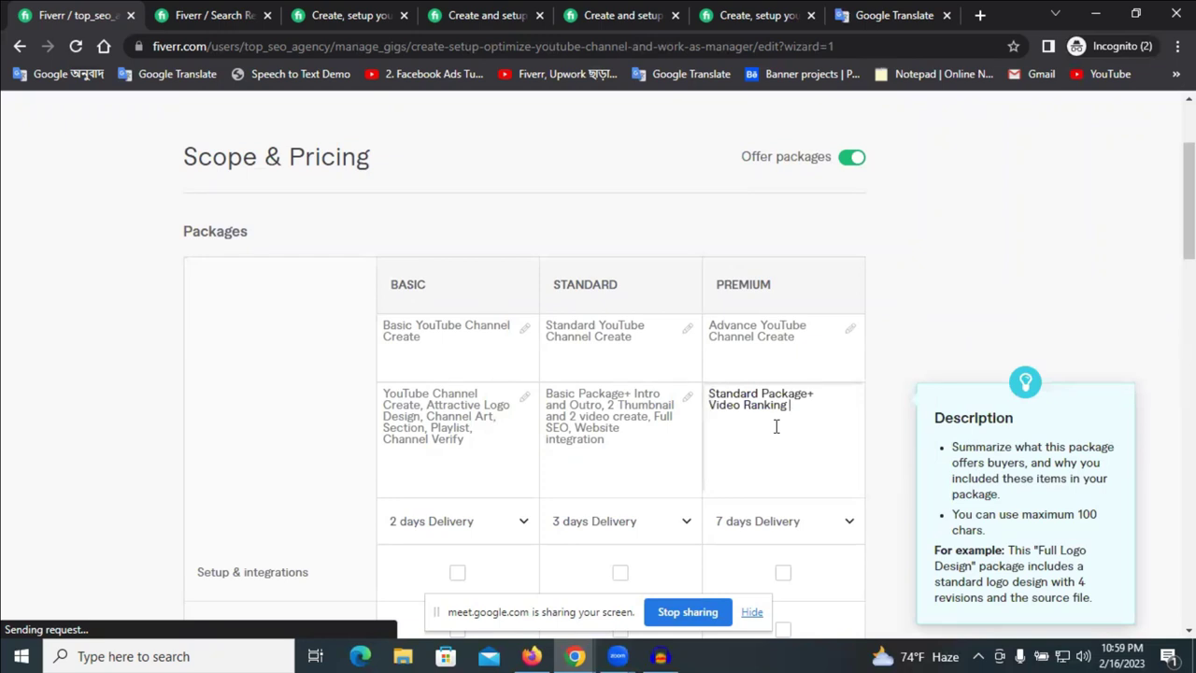
text(, )
text(Vid)
text(io)
right_click(811, 405)
click(819, 449)
text(VIDIQ)
- Continue with 'or Tubebddy Setup', erasing the mistyped word 'keyword'
click(884, 431)
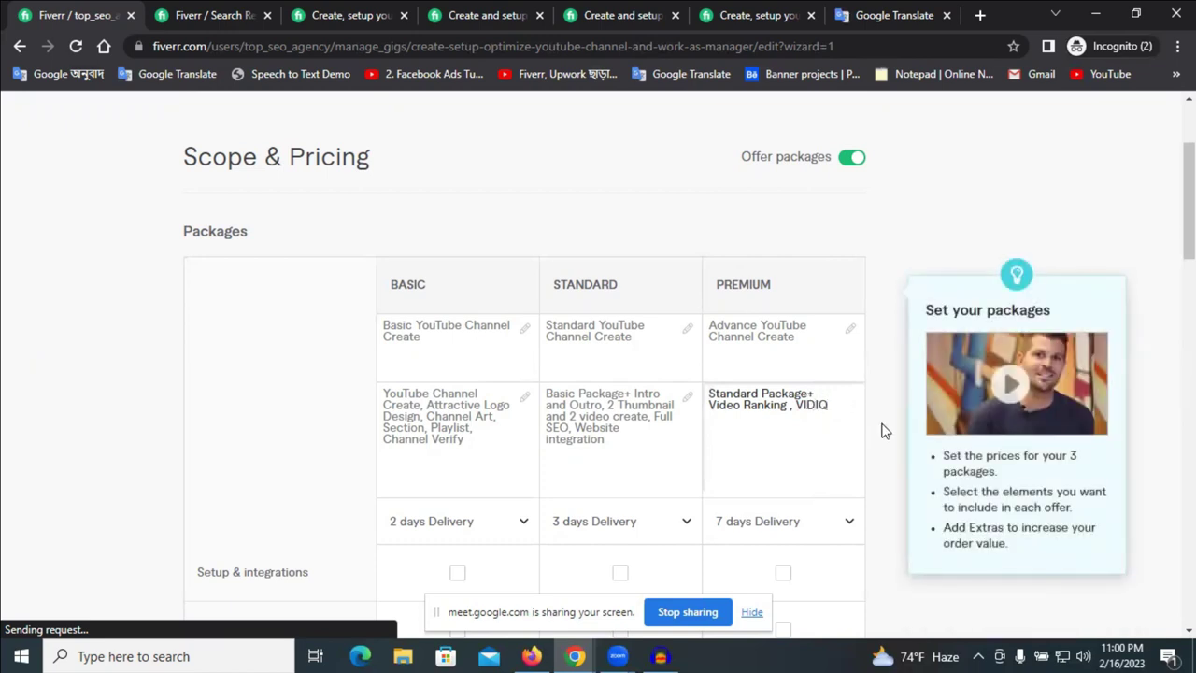
text(o)
text(r)
text( keywor)
text(d)
key(BackSpace)
key(BackSpace)
key(BackSpace)
key(BackSpace)
key(BackSpace)
key(BackSpace)
key(BackSpace)
key(BackSpace)
key(BackSpace)
key(BackSpace)
key(BackSpace)
text(SETUP)
key(BackSpace)
key(BackSpace)
key(BackSpace)
key(BackSpace)
text(etup)
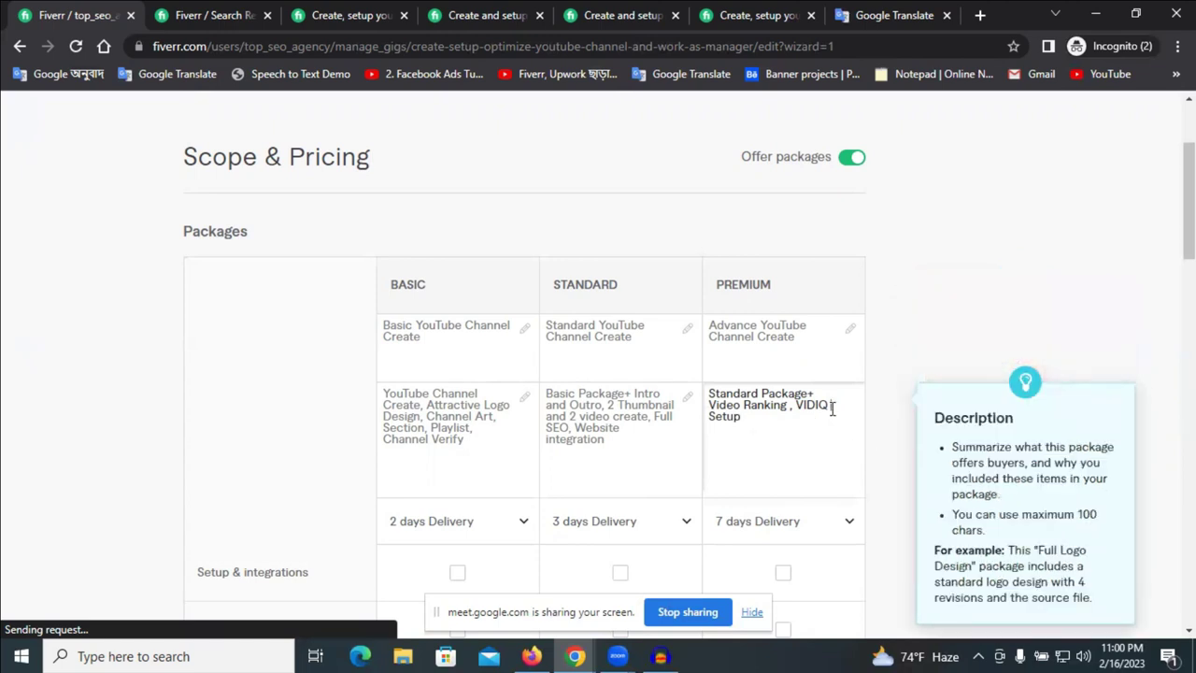
text(or Tubebd)
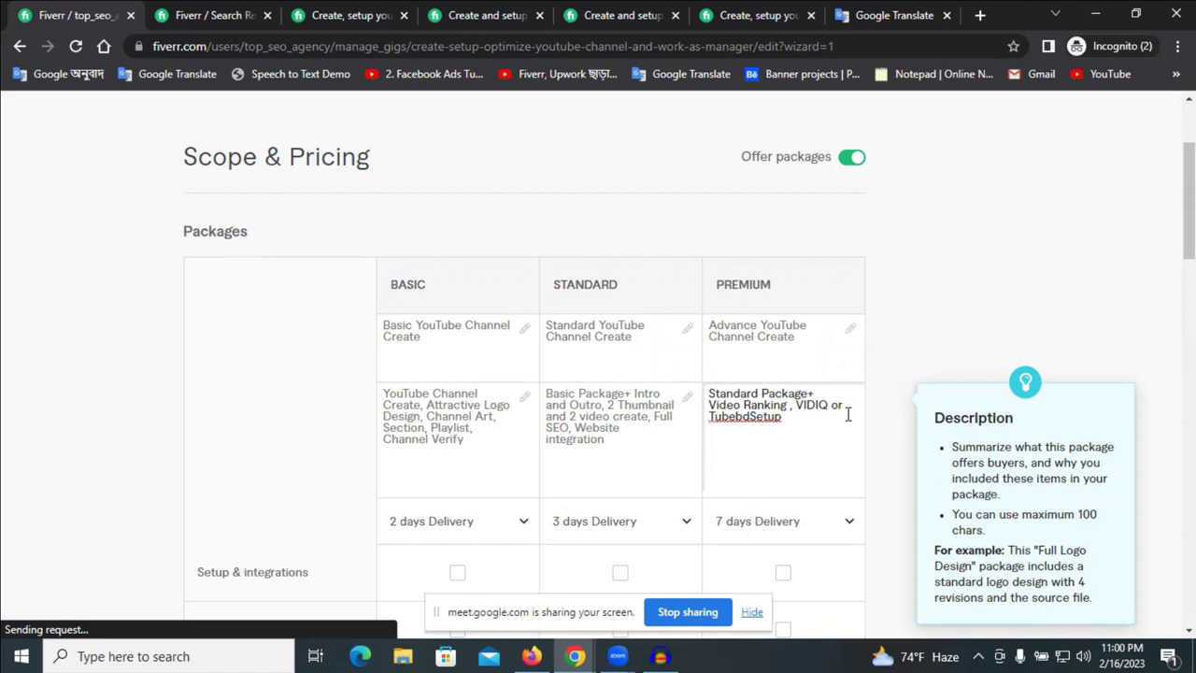
text(dy)
- Select the misspelled 'Tubebddy' and open a new incognito tab to look it up
right_click(744, 418)
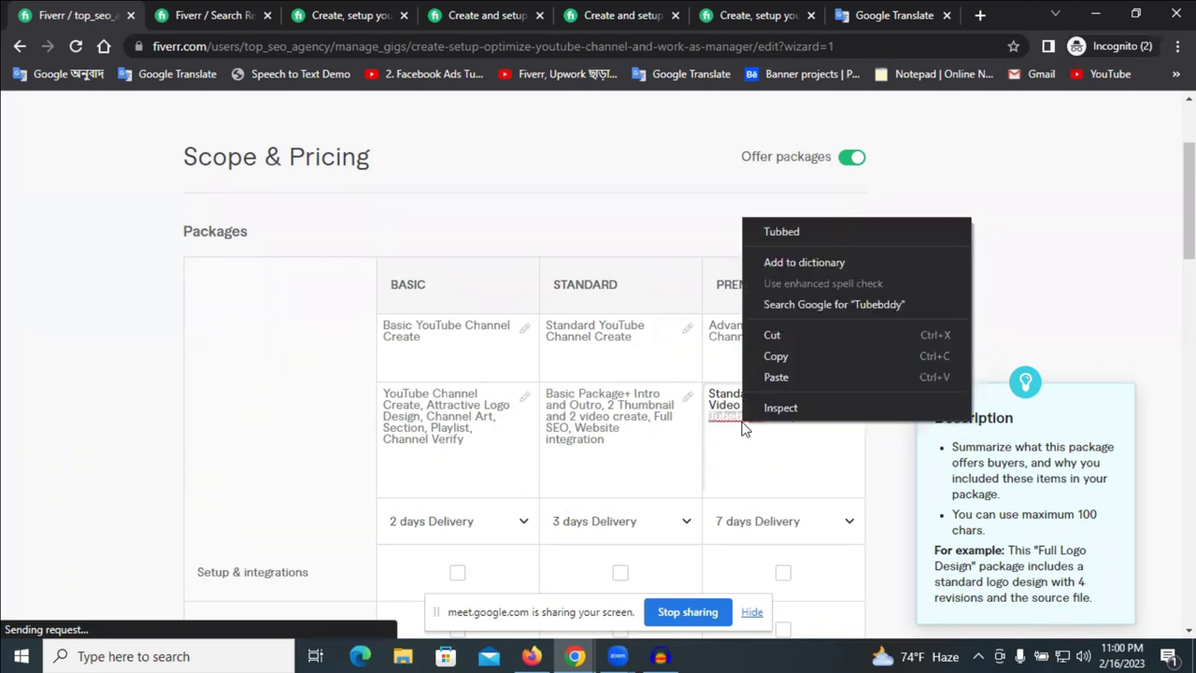
click(730, 428)
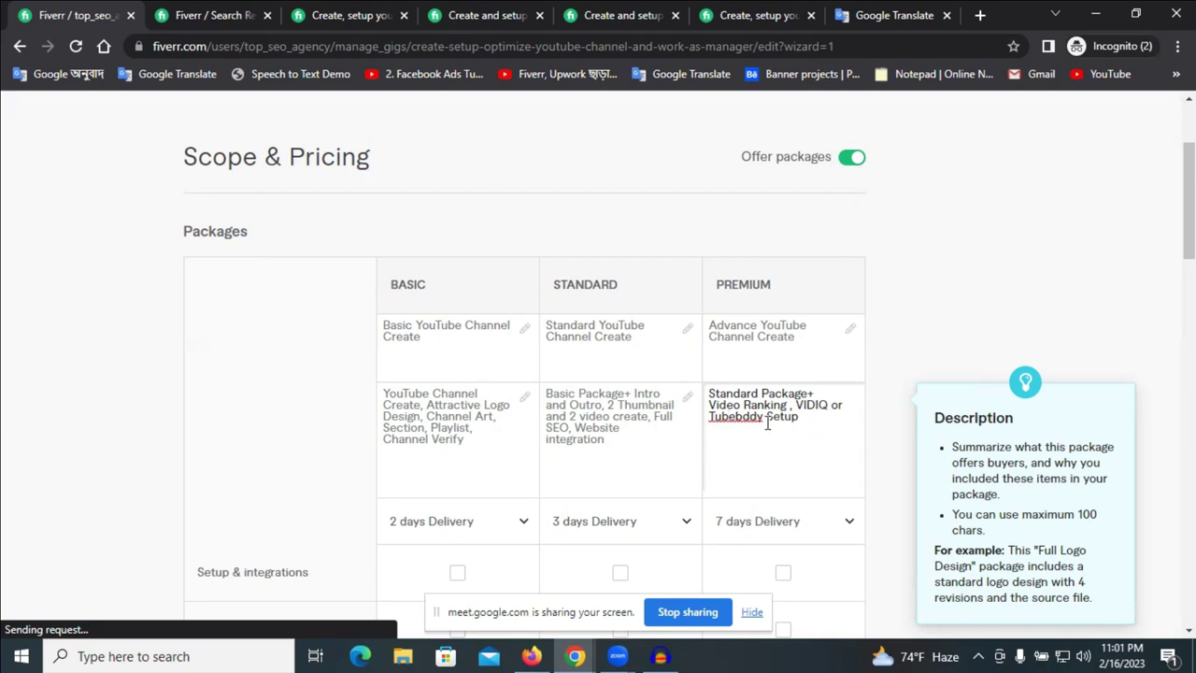
double_click(760, 416)
key(ctrl+c)
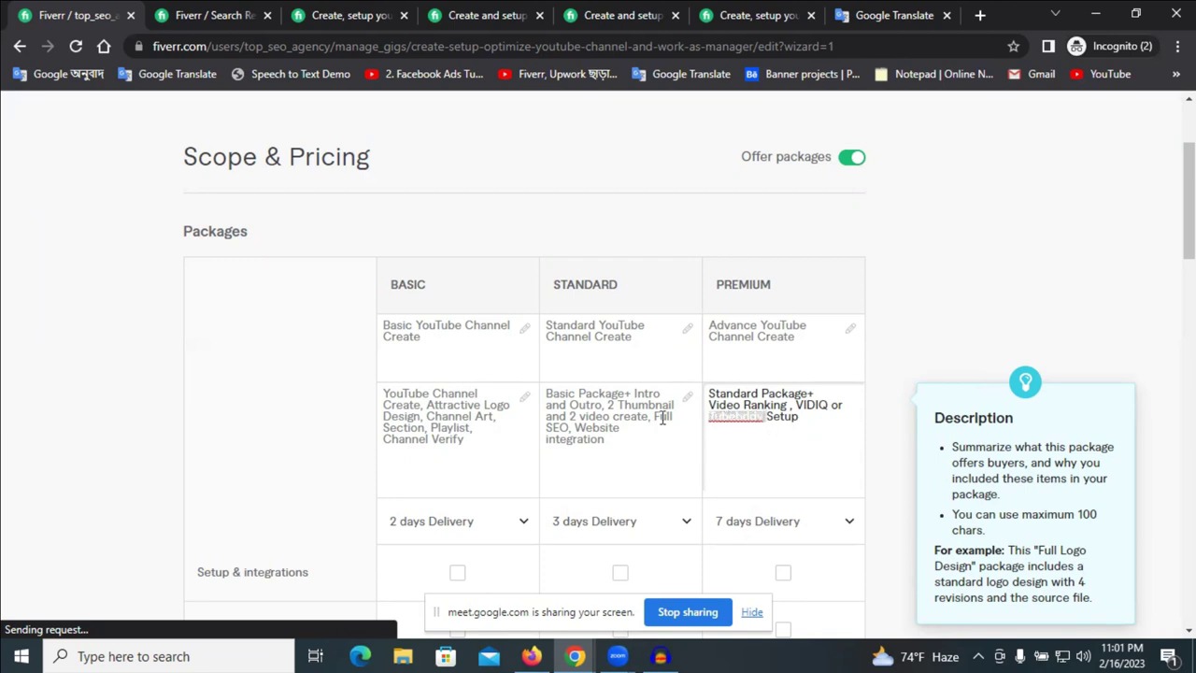
click(978, 16)
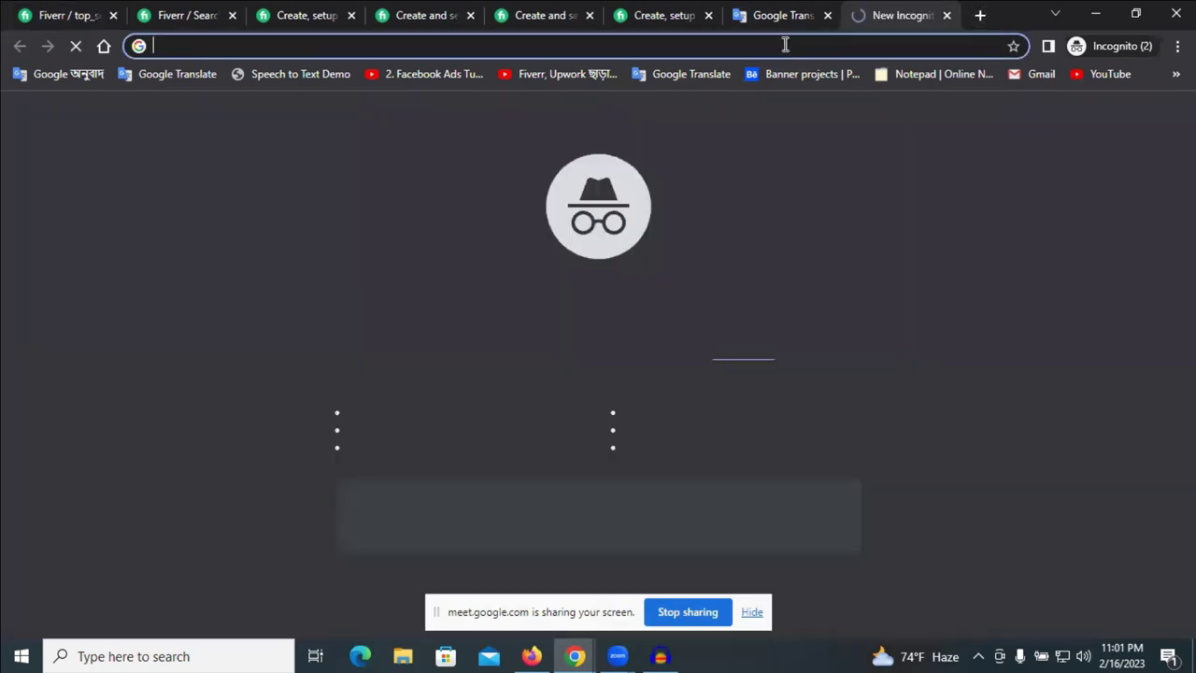
- Search Google for 'Tubebddy', accept the 'Tubebuddy' correction and select it in the search box
key(ctrl+v)
key(ctrl+v)
key(ctrl+a)
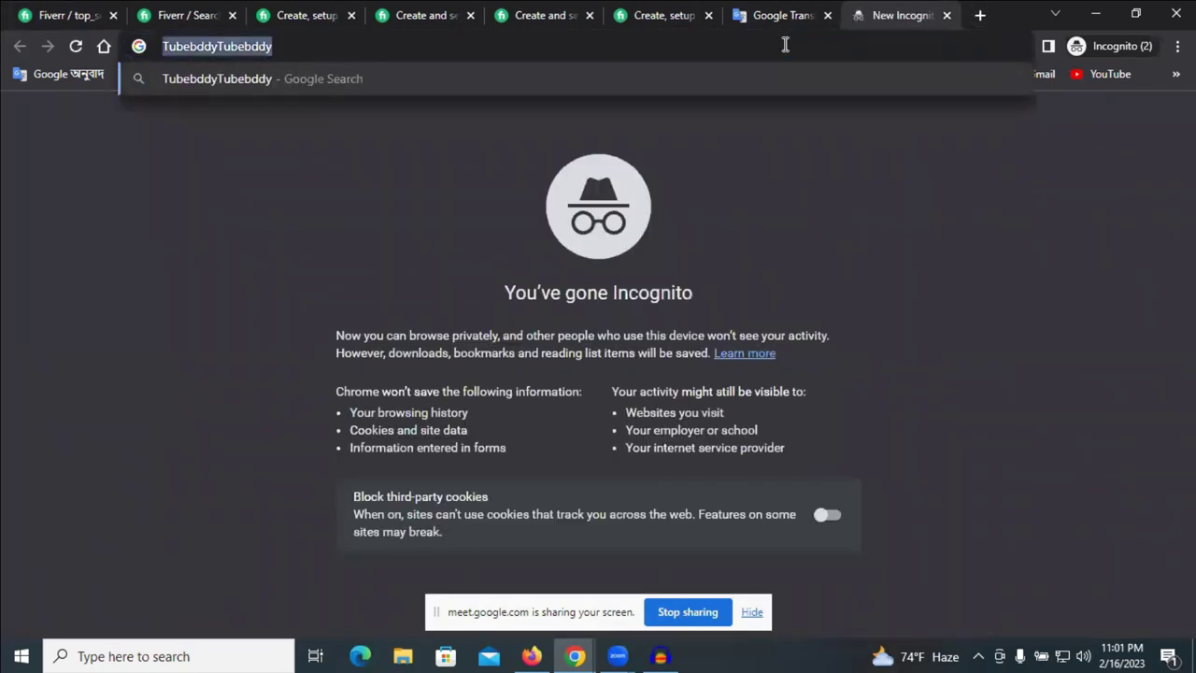
key(ctrl+v)
key(Return)
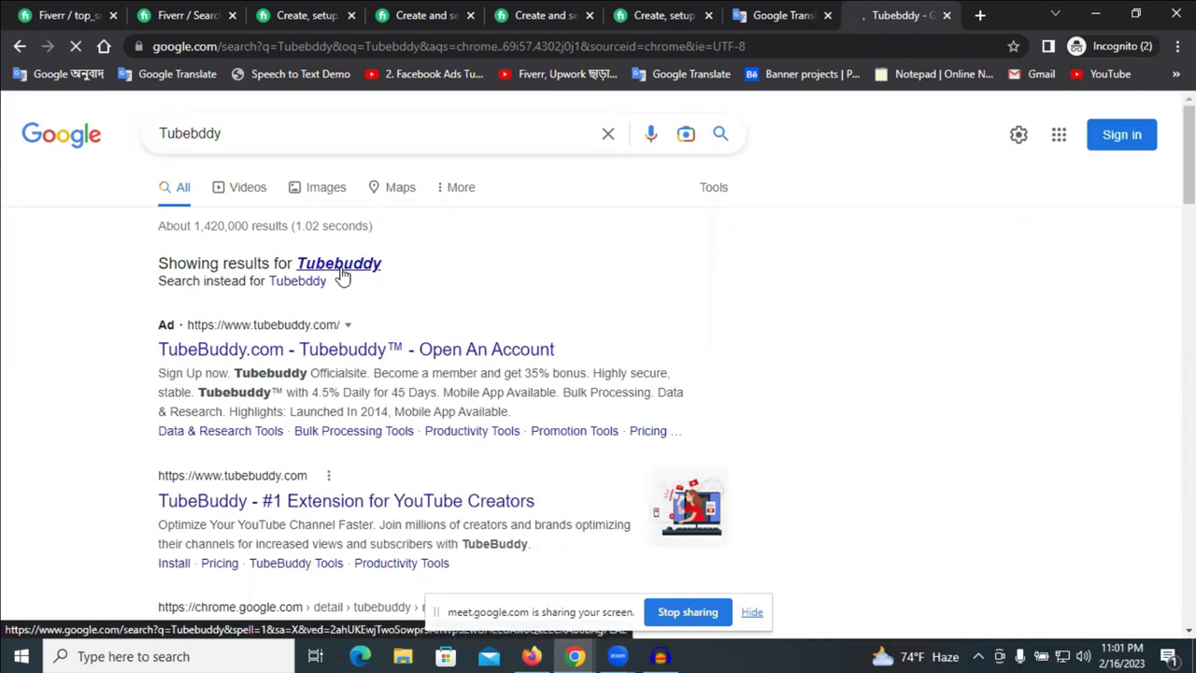
click(339, 265)
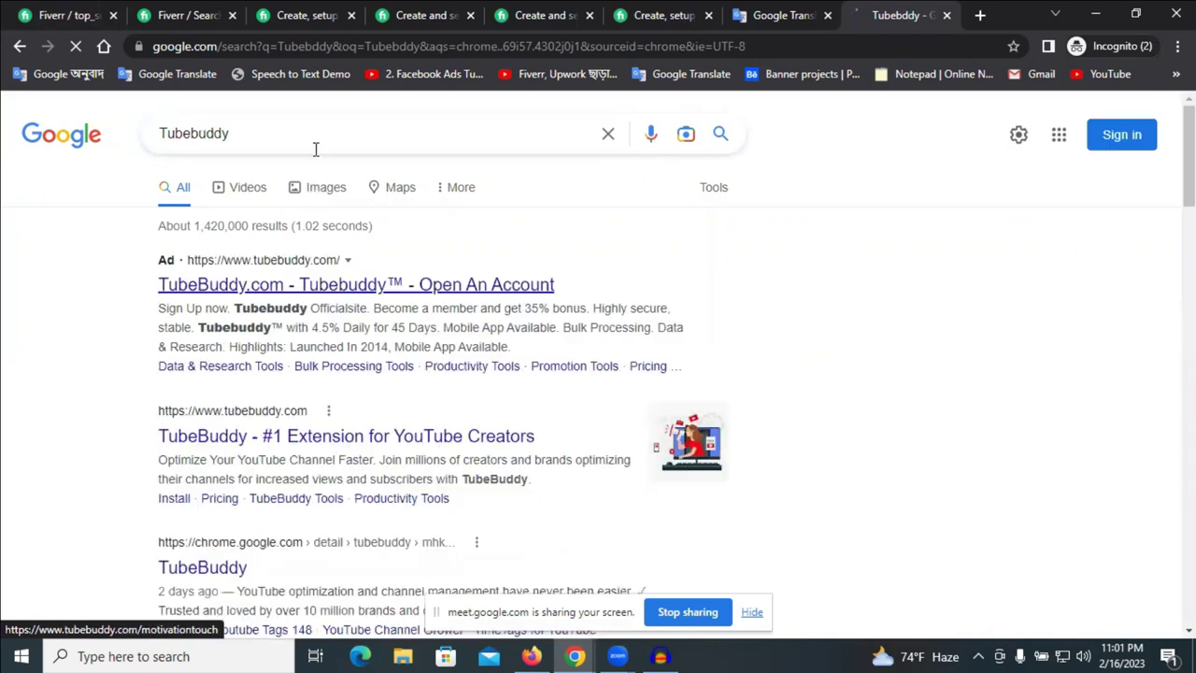
double_click(317, 140)
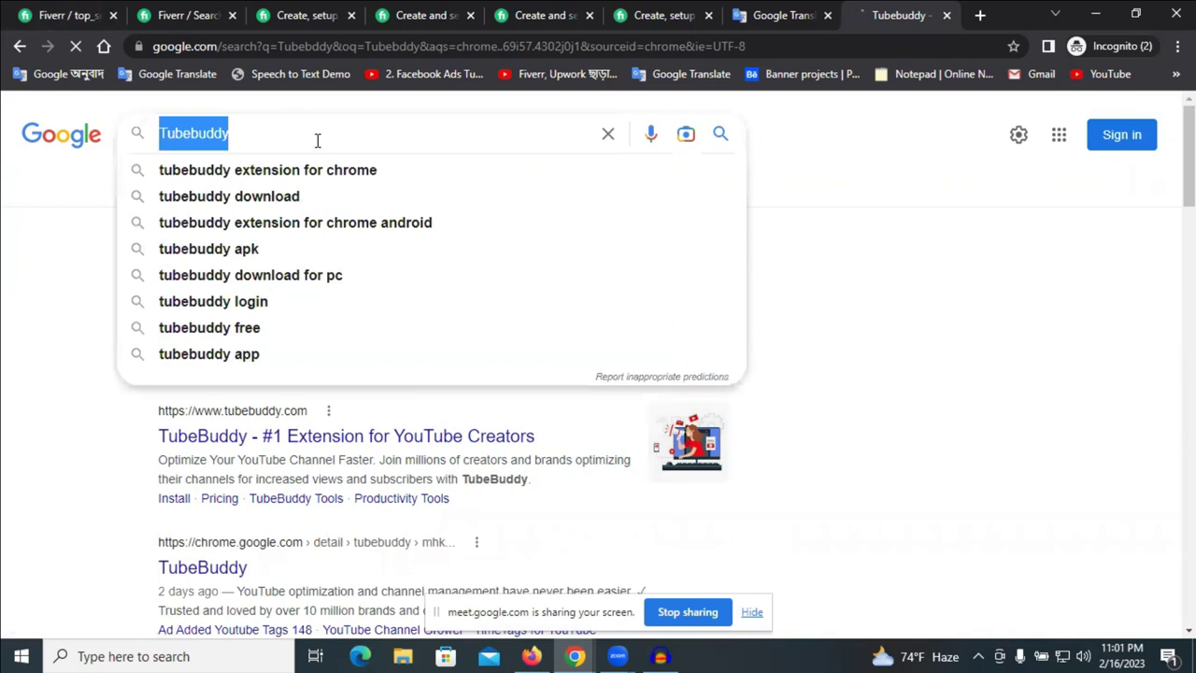
- Back on Fiverr, correct the Premium description to 'Tubebuddy' and delete the word 'Setup'
click(65, 15)
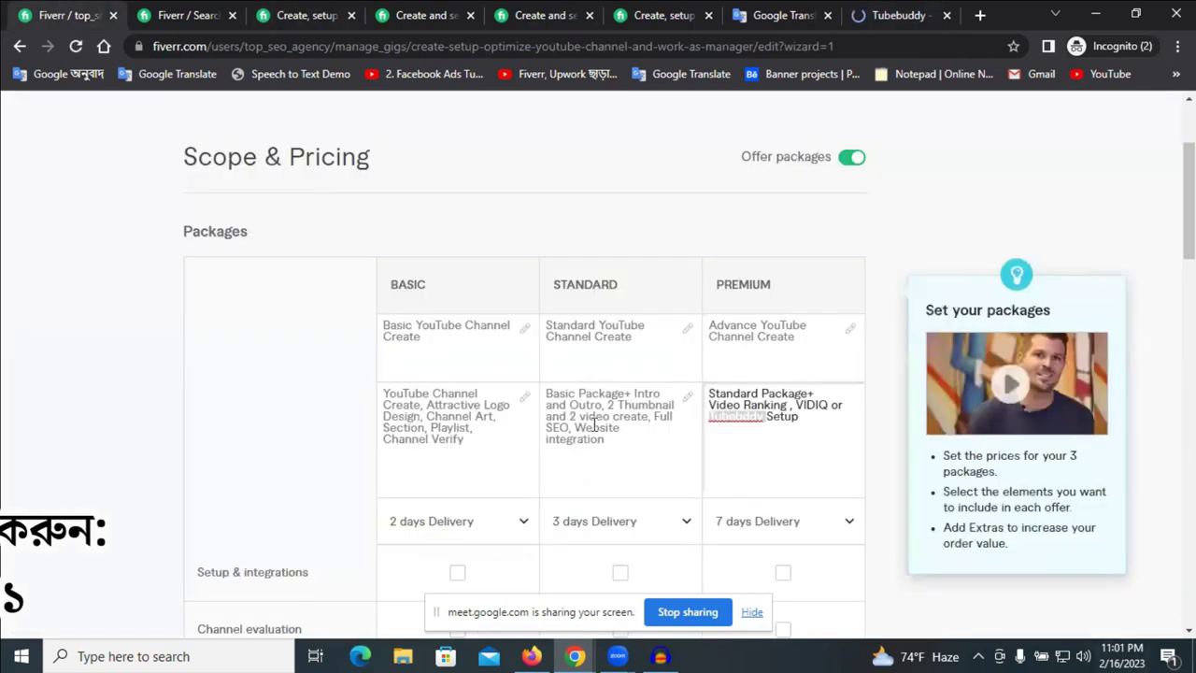
click(763, 443)
key(Left)
key(Left)
key(Left)
key(Left)
key(Left)
double_click(787, 416)
key(BackSpace)
key(BackSpace)
- Append ', Channel Tags, keyword set, End Screen' to the Premium description
text(,)
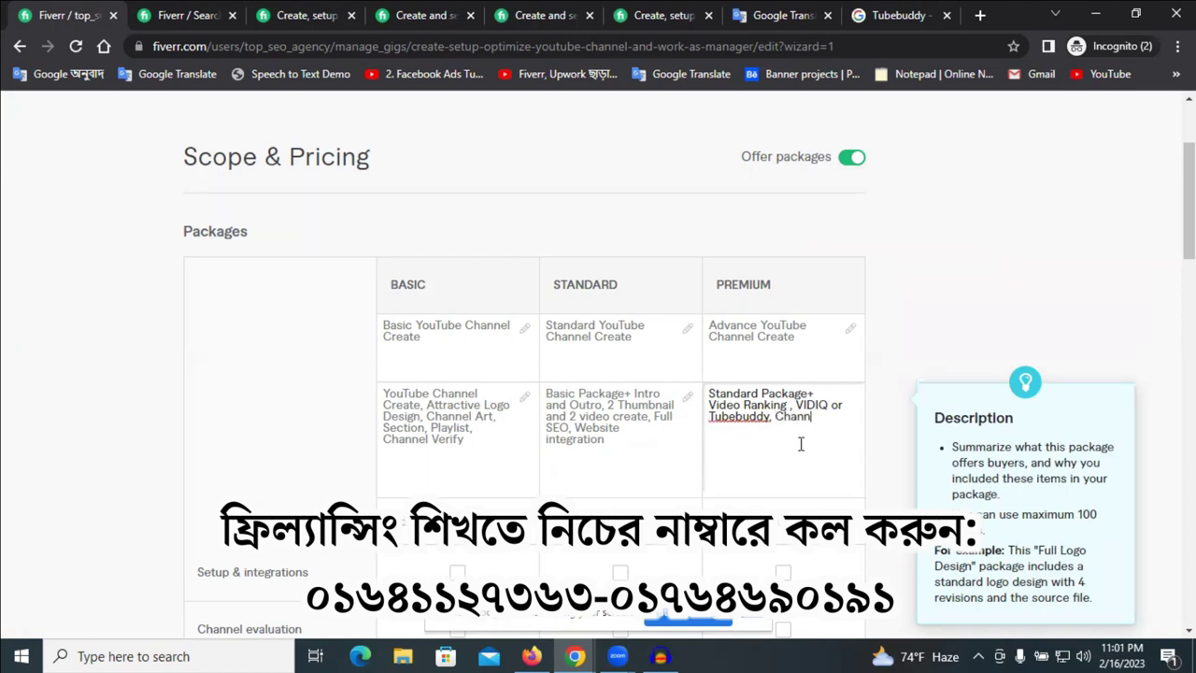
text(Channel Ta)
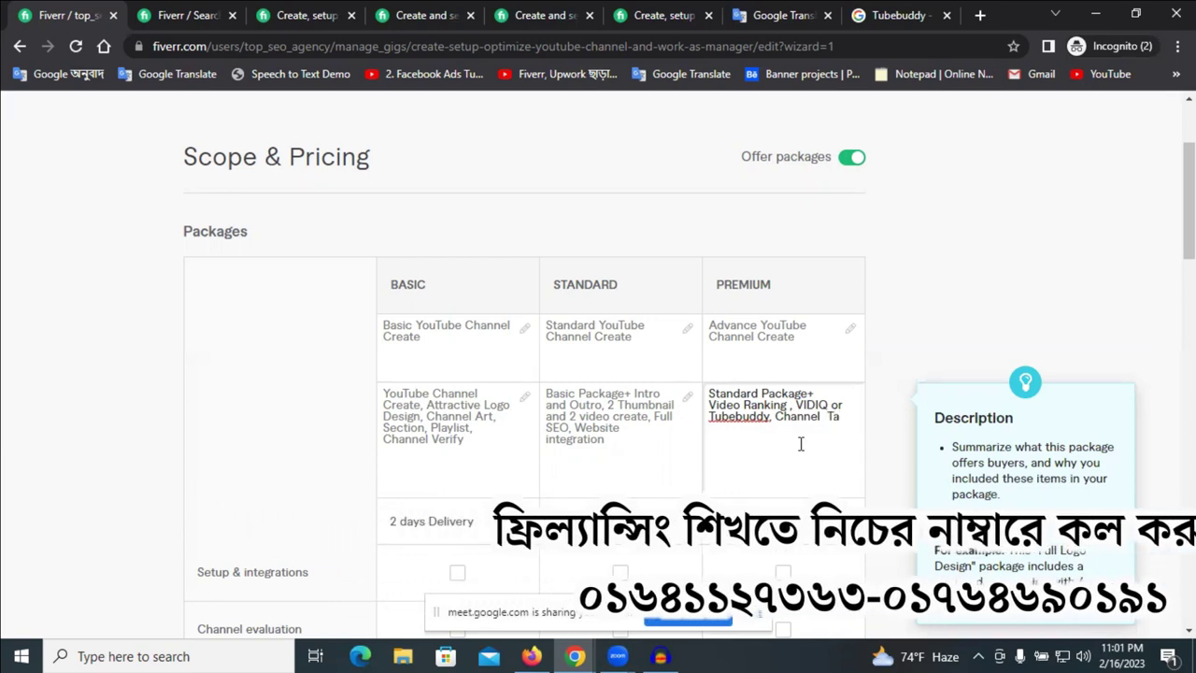
text(gs)
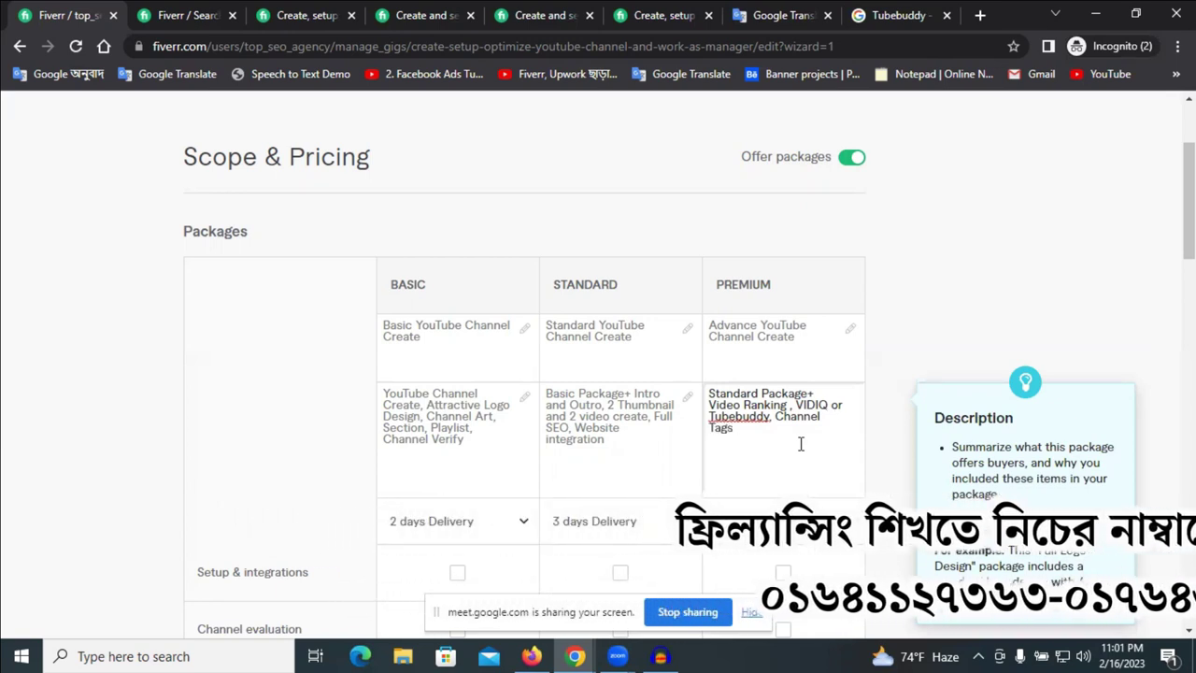
key(BackSpace)
text(, )
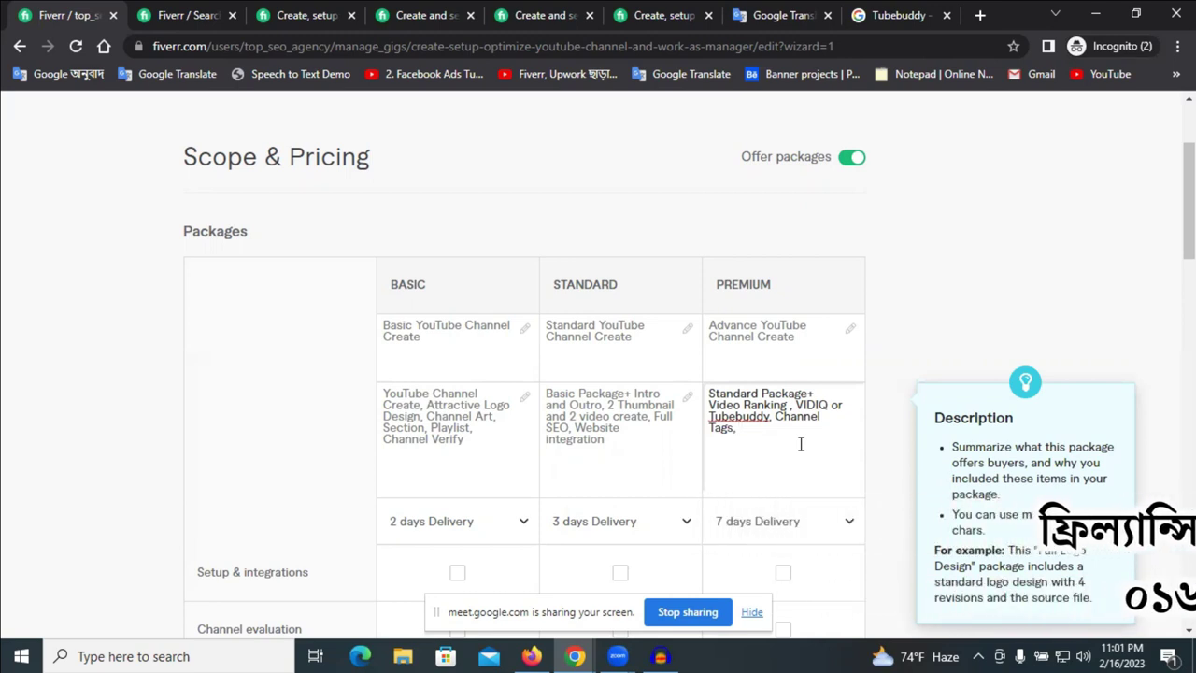
text( keyword setup, E)
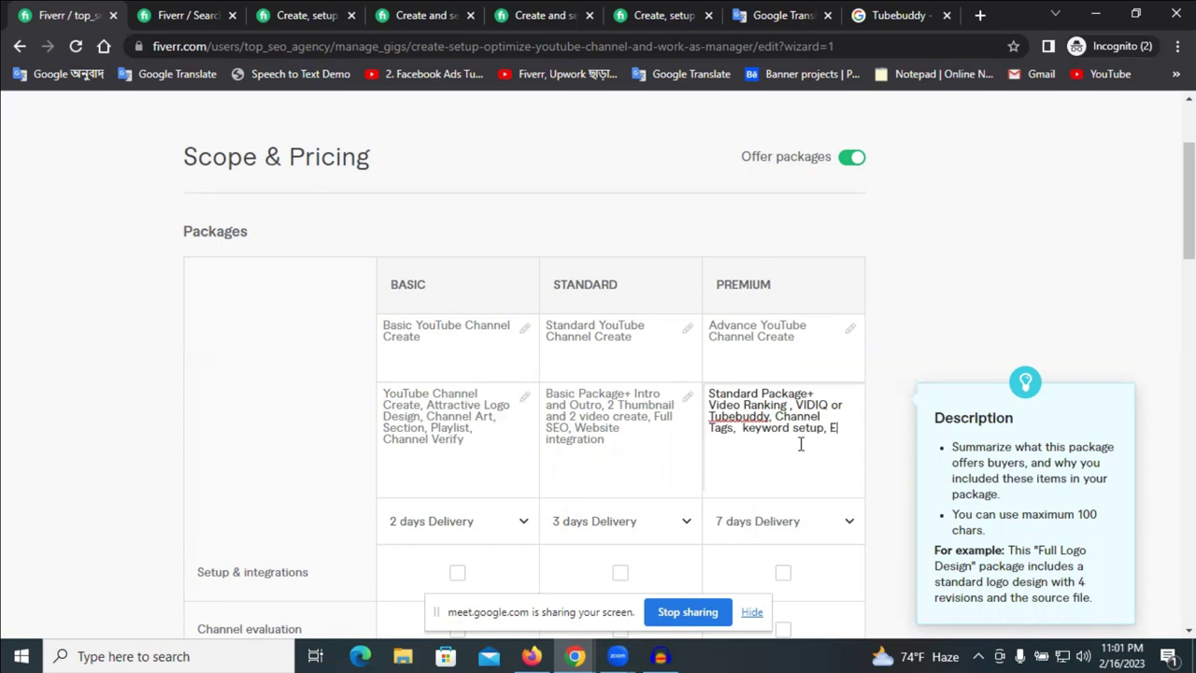
text(d)
text(ee)
drag(777, 438, 797, 438)
- Delete the stray 'c', shorten 'setup' to 'set', and fix the extra comma and spacing before 'Cards'
key(BackSpace)
drag(826, 429, 814, 431)
key(BackSpace)
click(754, 452)
key(BackSpace)
text(s)
key(BackSpace)
click(737, 427)
key(BackSpace)
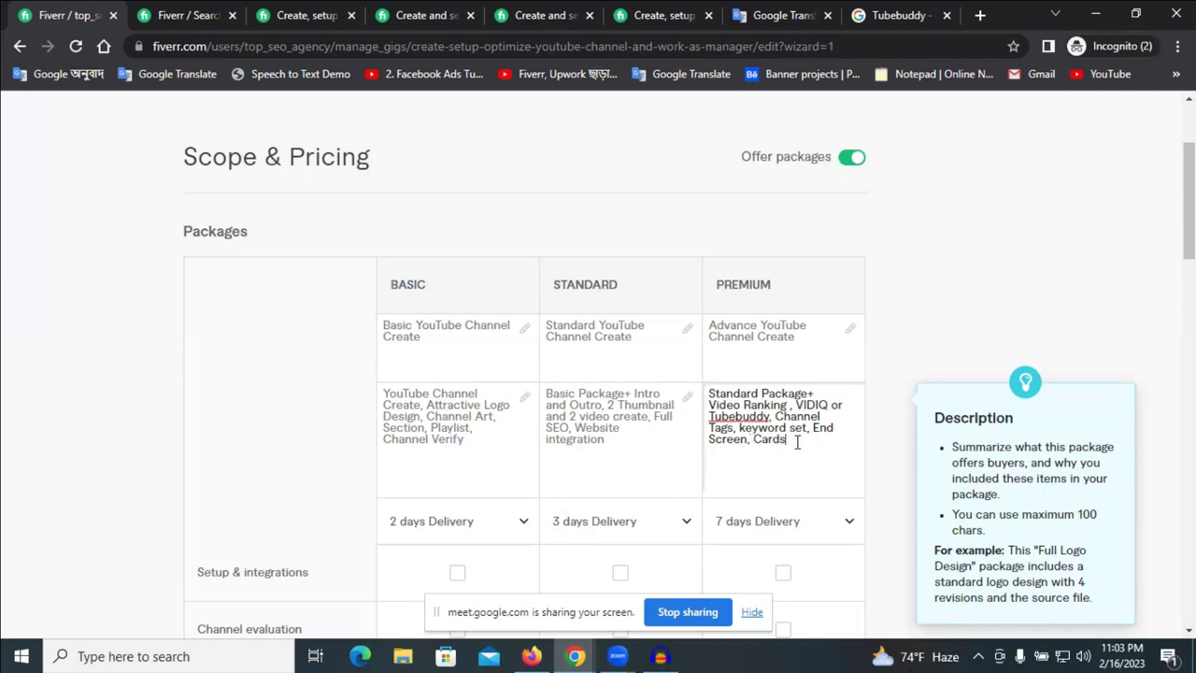
- Untick the Content creation extra under Add extra services in the package table
scroll(681, 421, down, 2)
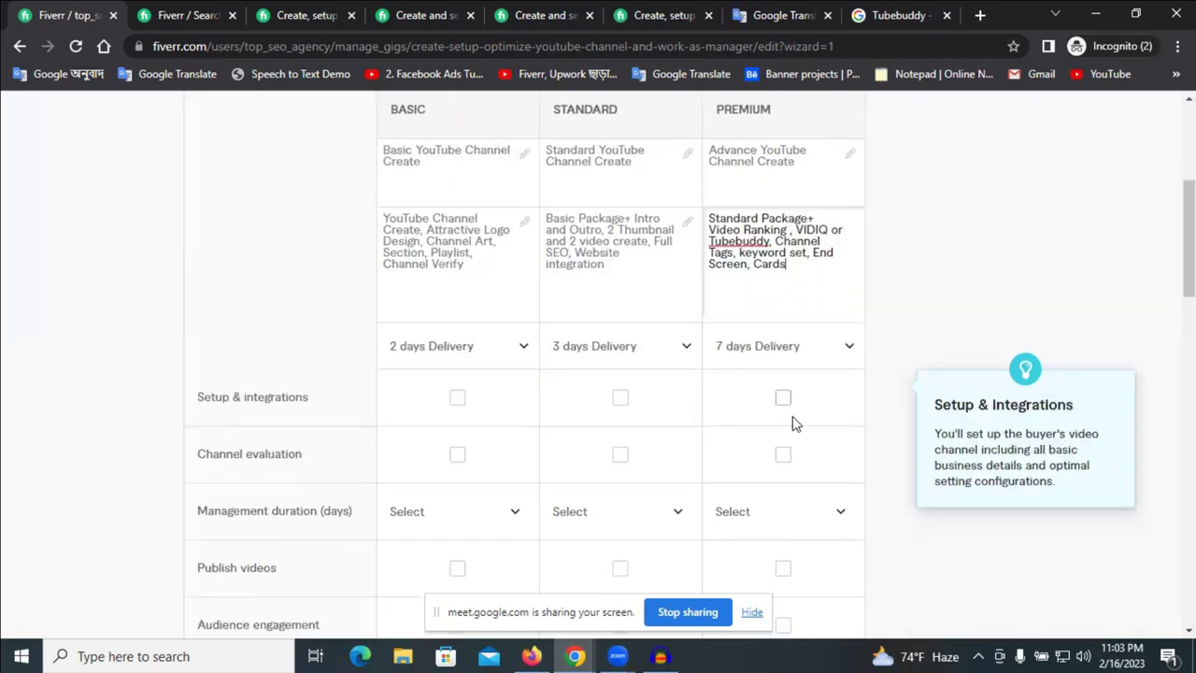
scroll(792, 425, down, 5)
scroll(747, 416, up, 3)
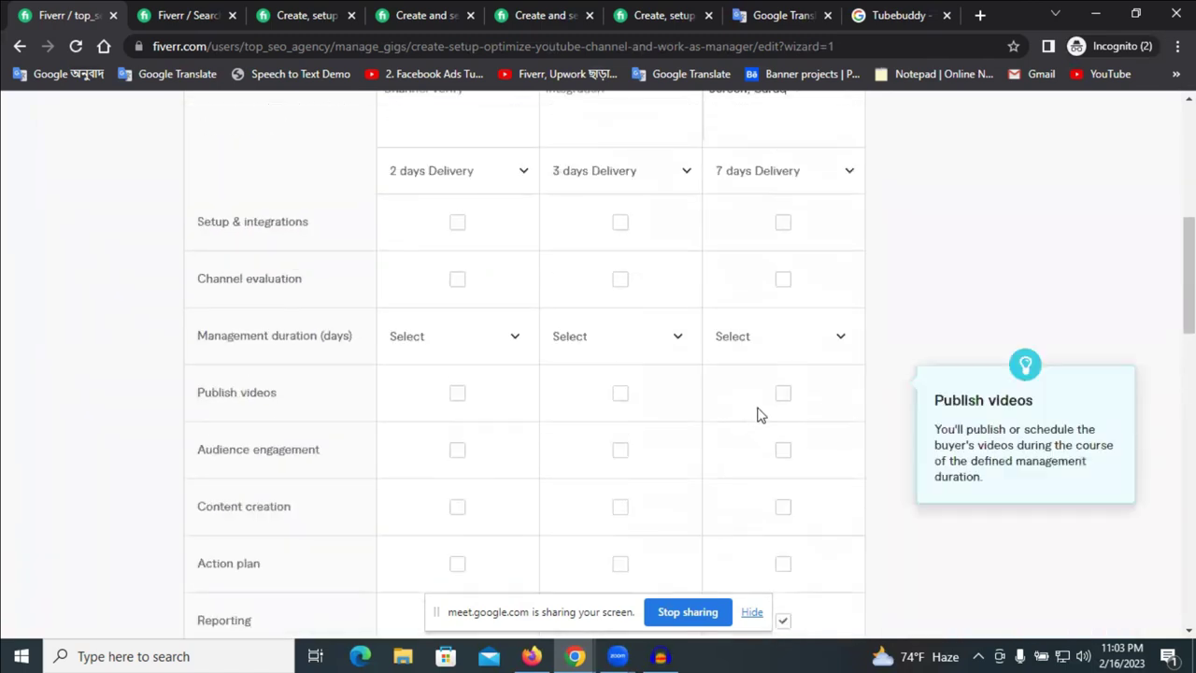
scroll(757, 415, down, 2)
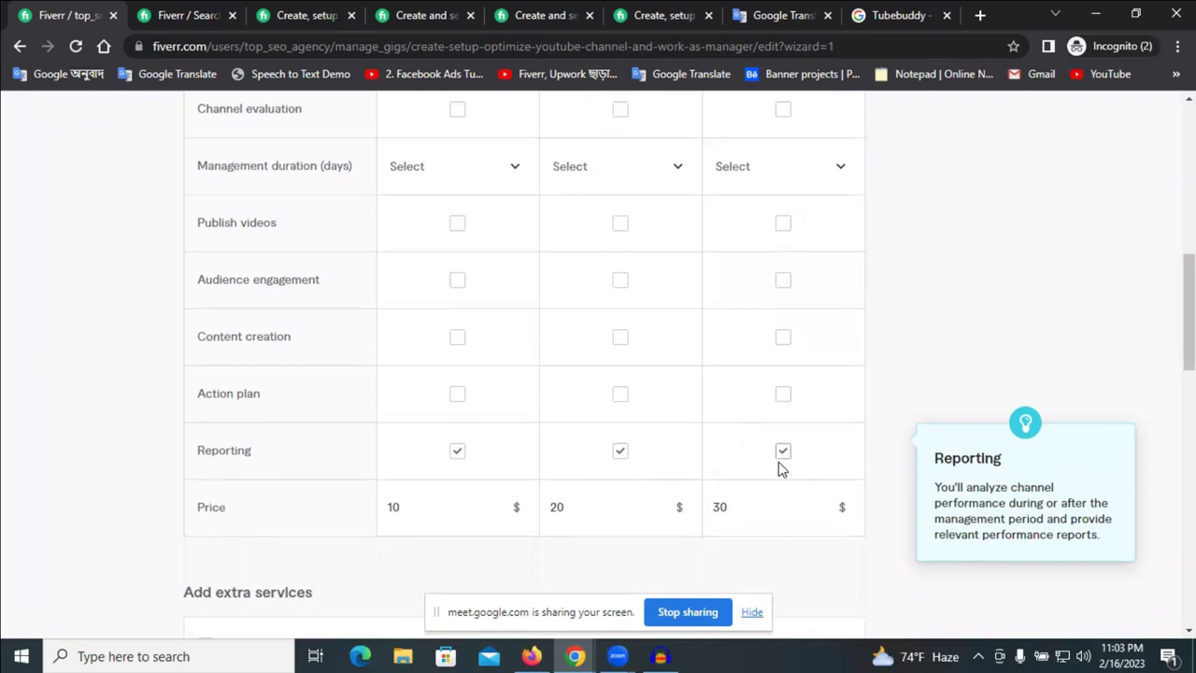
scroll(776, 464, up, 1)
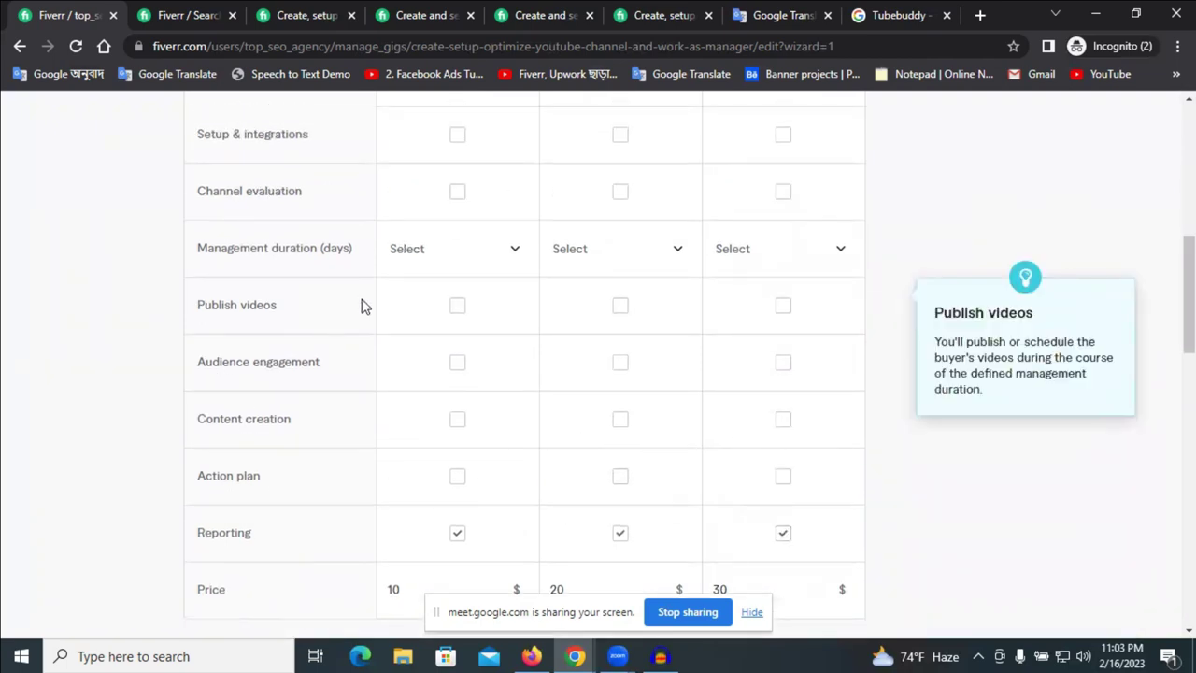
scroll(797, 346, up, 5)
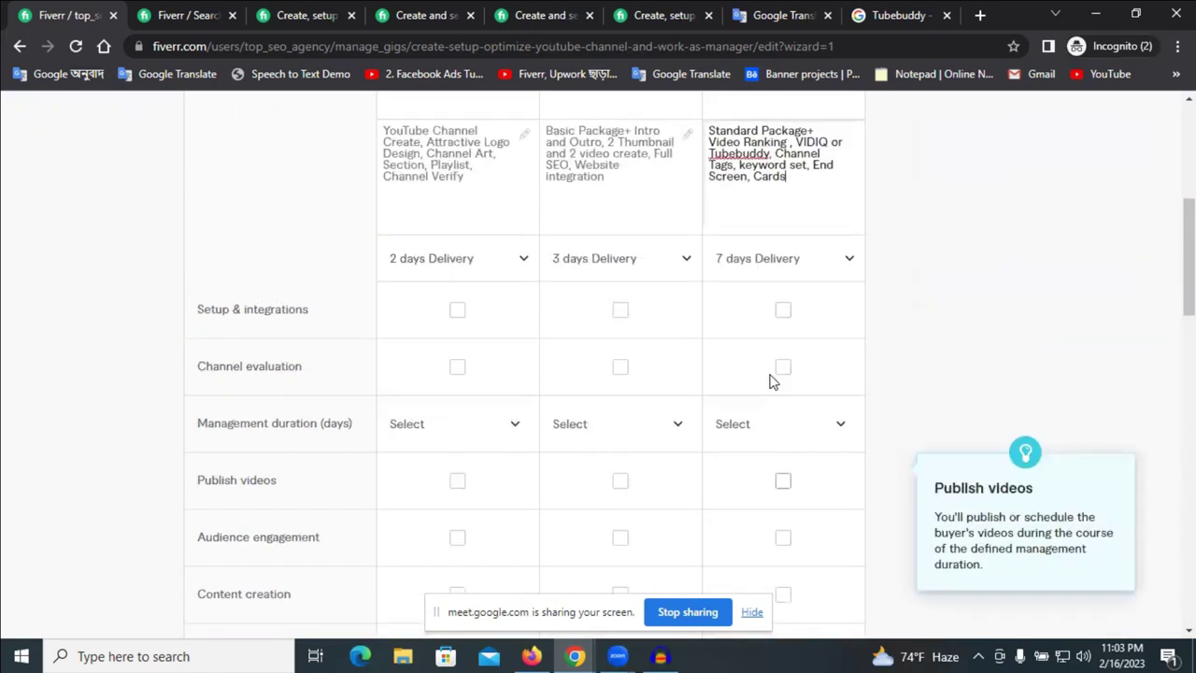
scroll(760, 392, down, 8)
scroll(810, 409, down, 3)
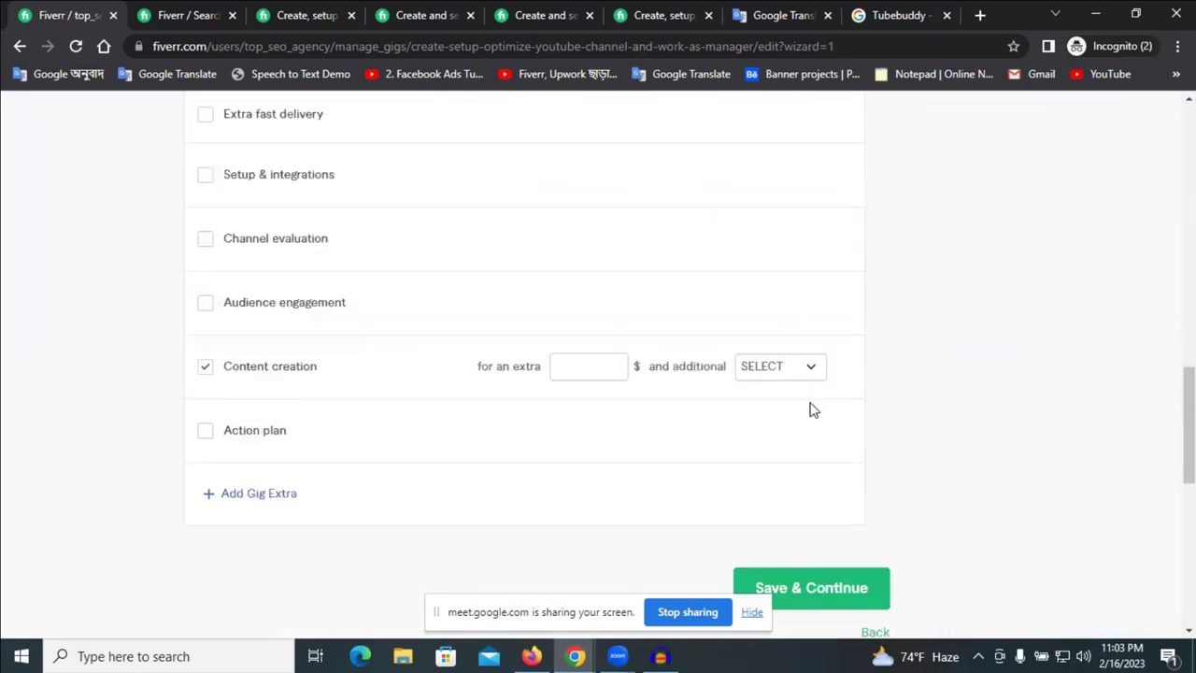
click(199, 369)
- Save & Continue the pricing step, then bring up link options for Profile in the account menu
click(836, 589)
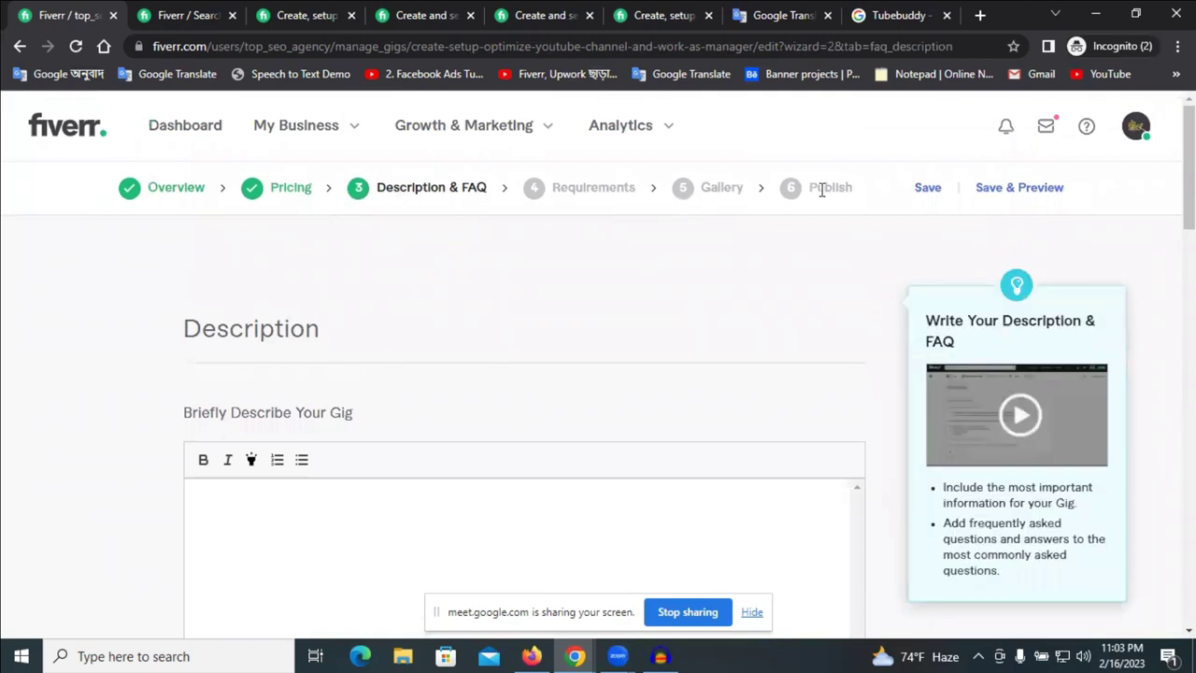
right_click(1012, 194)
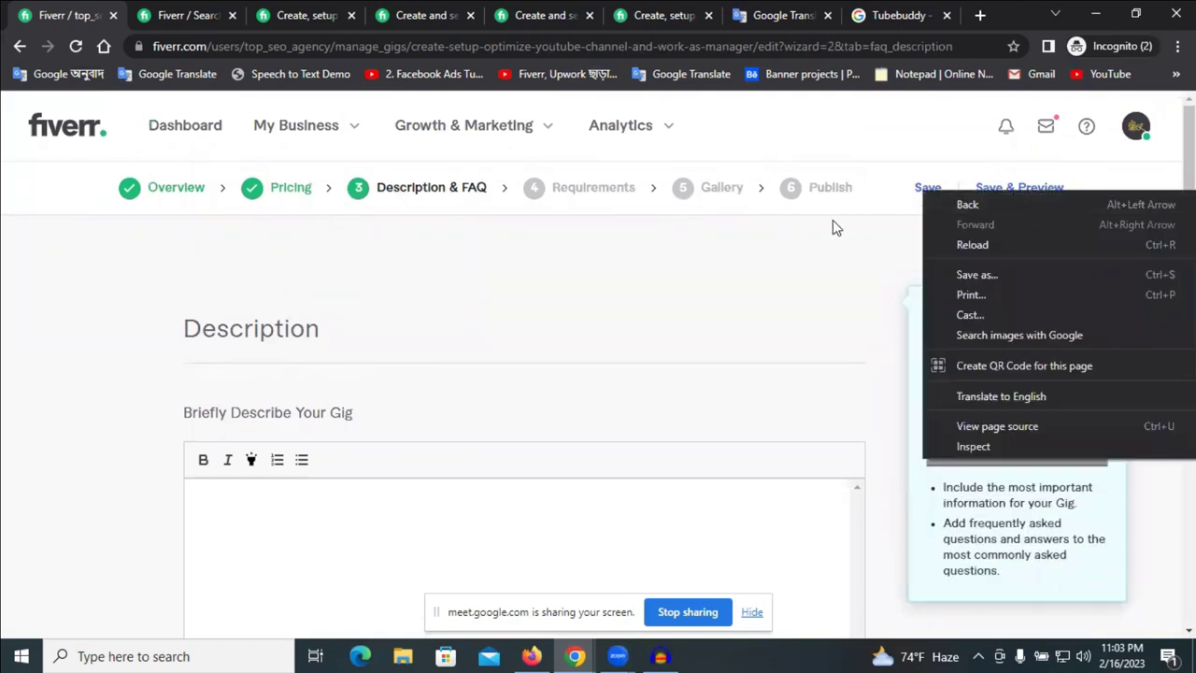
click(851, 272)
click(1138, 129)
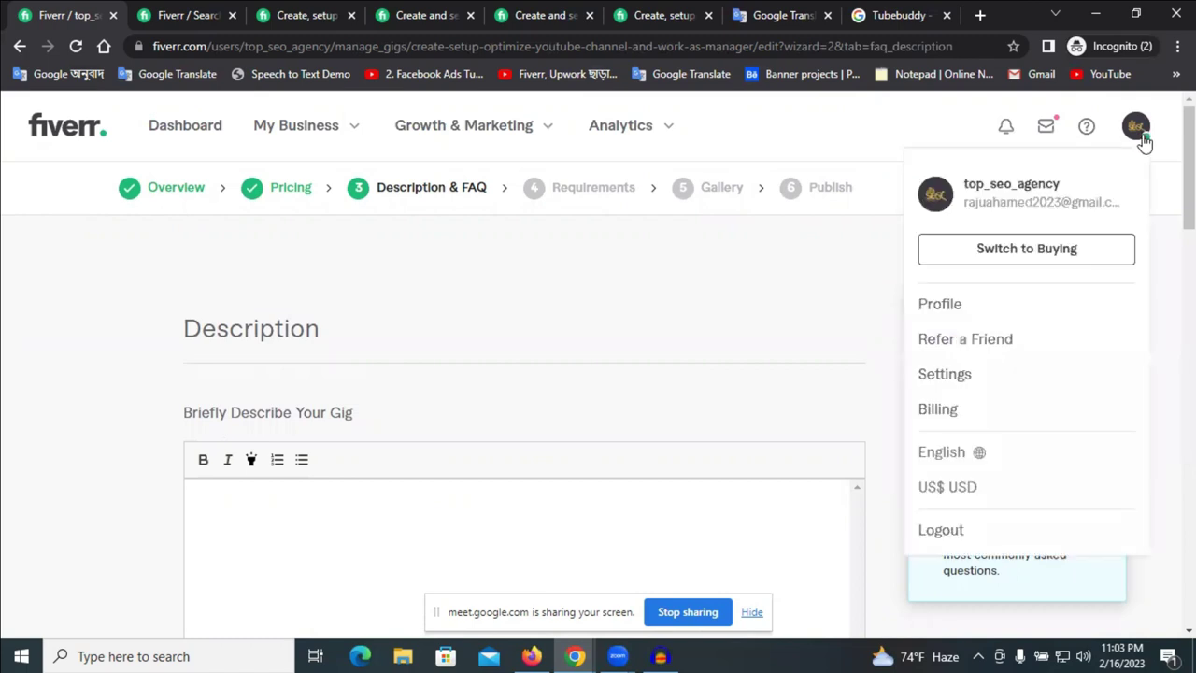
right_click(967, 310)
- Open the seller profile in a new tab and open the draft YouTube channel gig from Drafts
click(1027, 319)
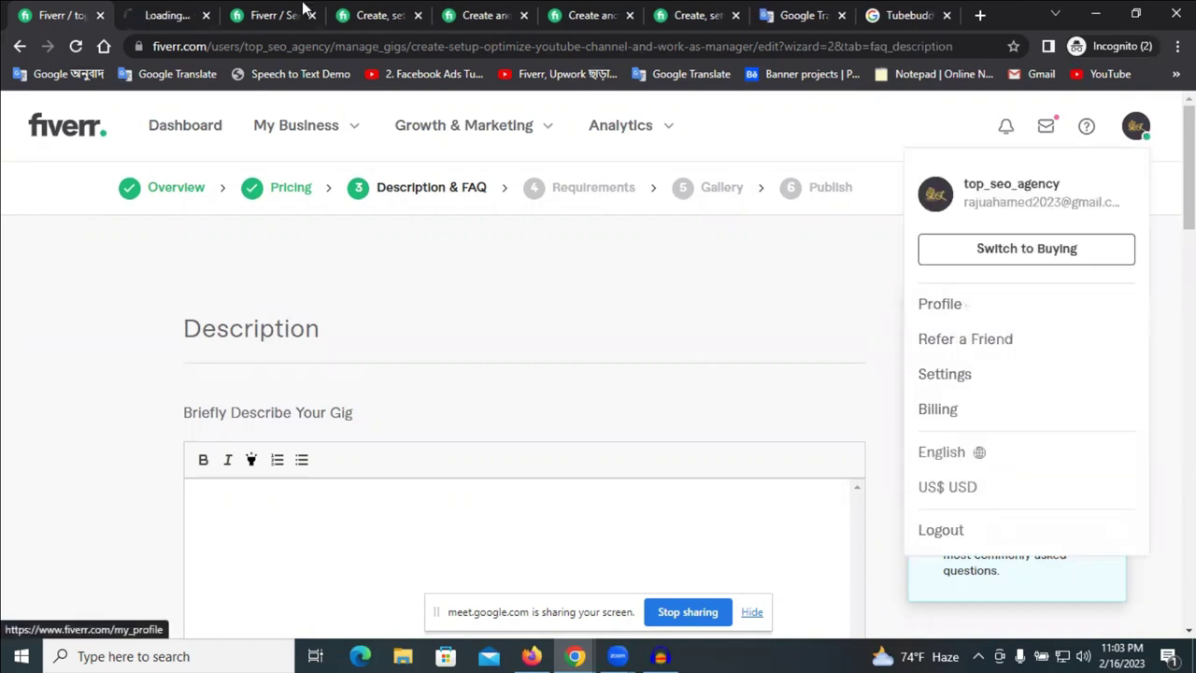
click(151, 11)
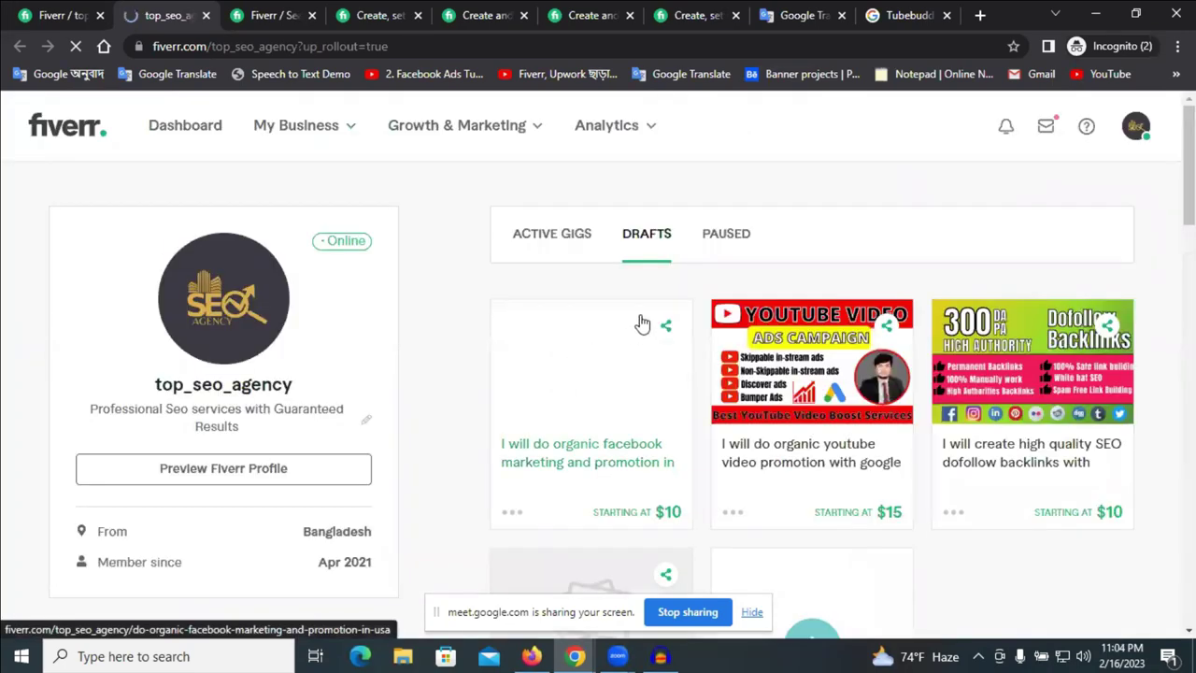
click(715, 244)
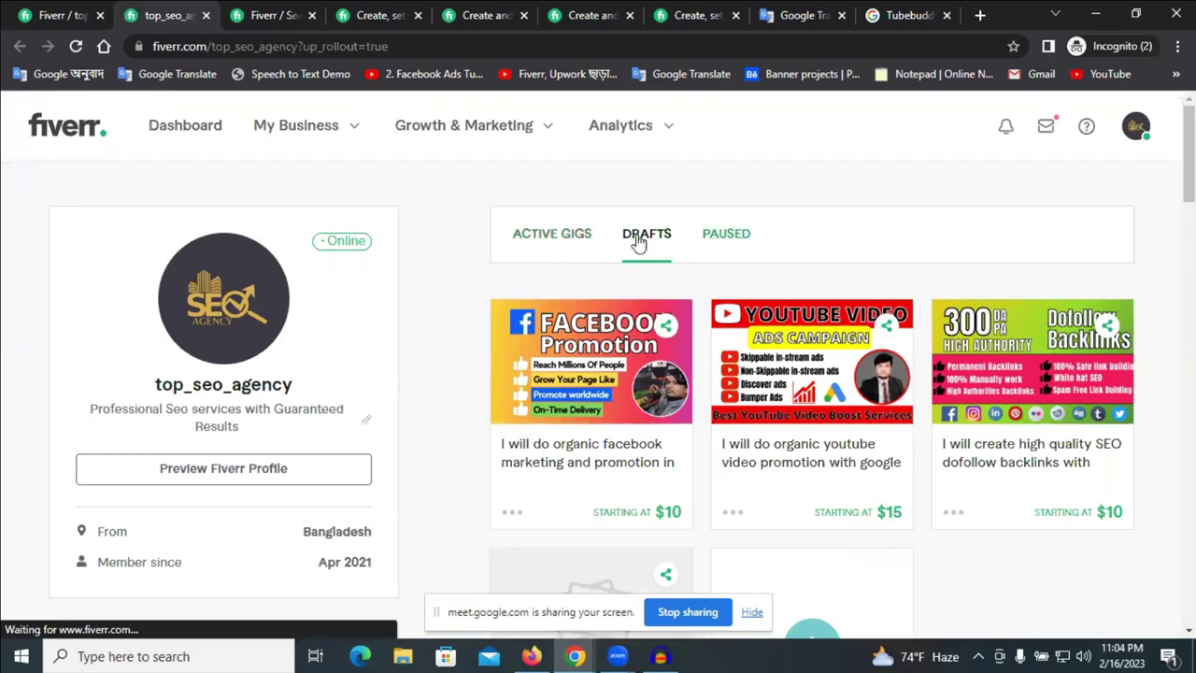
scroll(707, 371, down, 3)
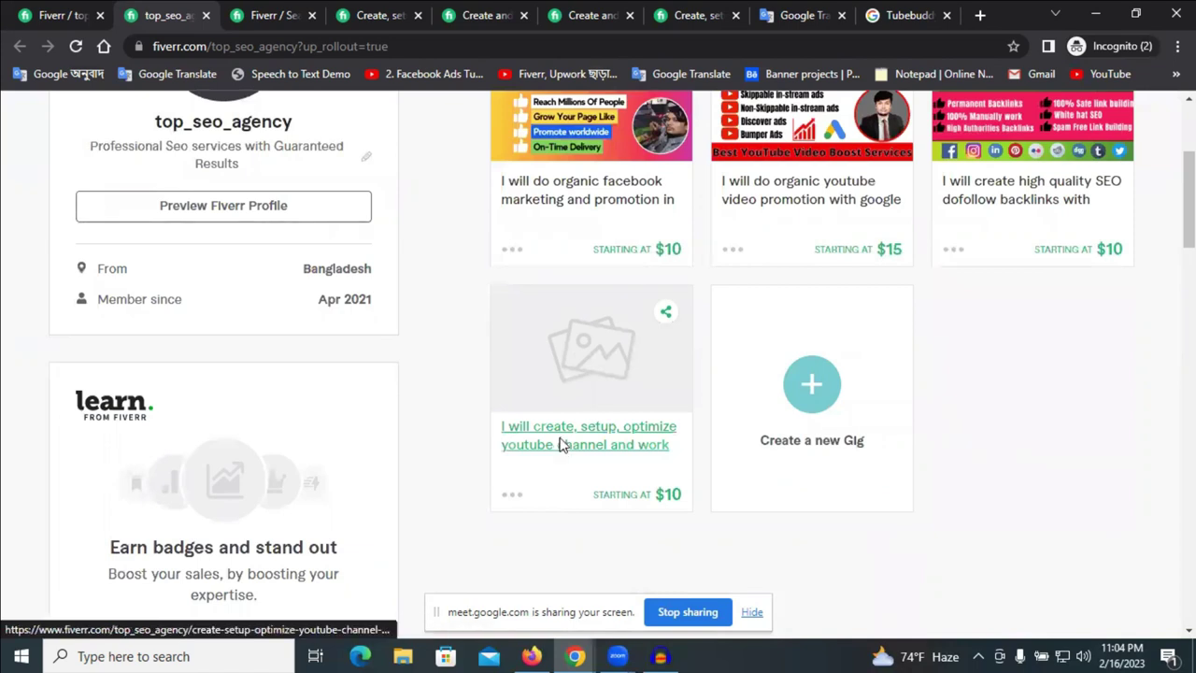
click(568, 443)
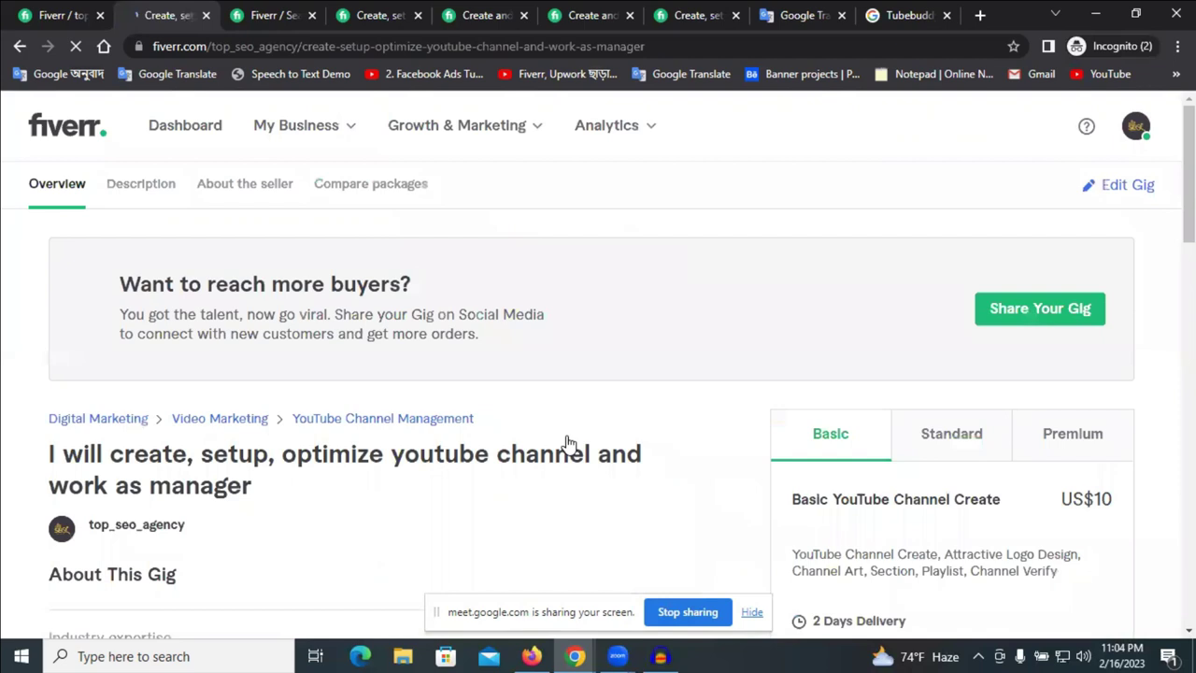
- Review the draft gig page's title, related tags and US$10/US$20/US$30 packages, ending back at the top
scroll(560, 440, down, 3)
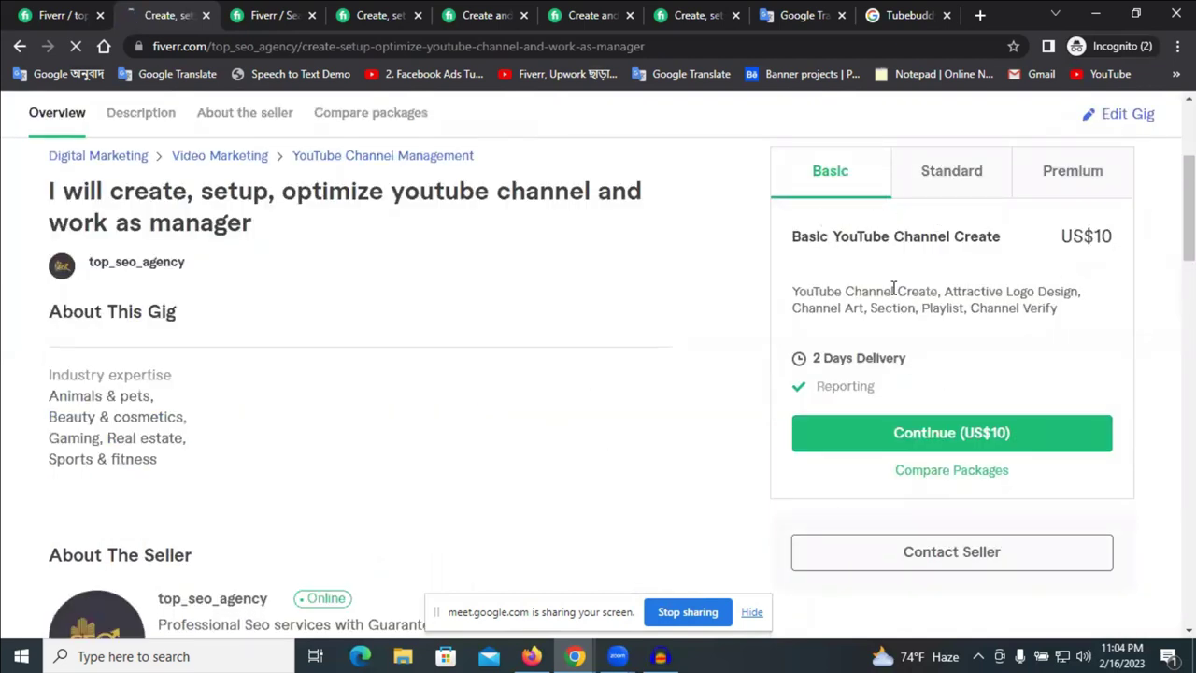
scroll(715, 302, down, 10)
scroll(347, 334, up, 2)
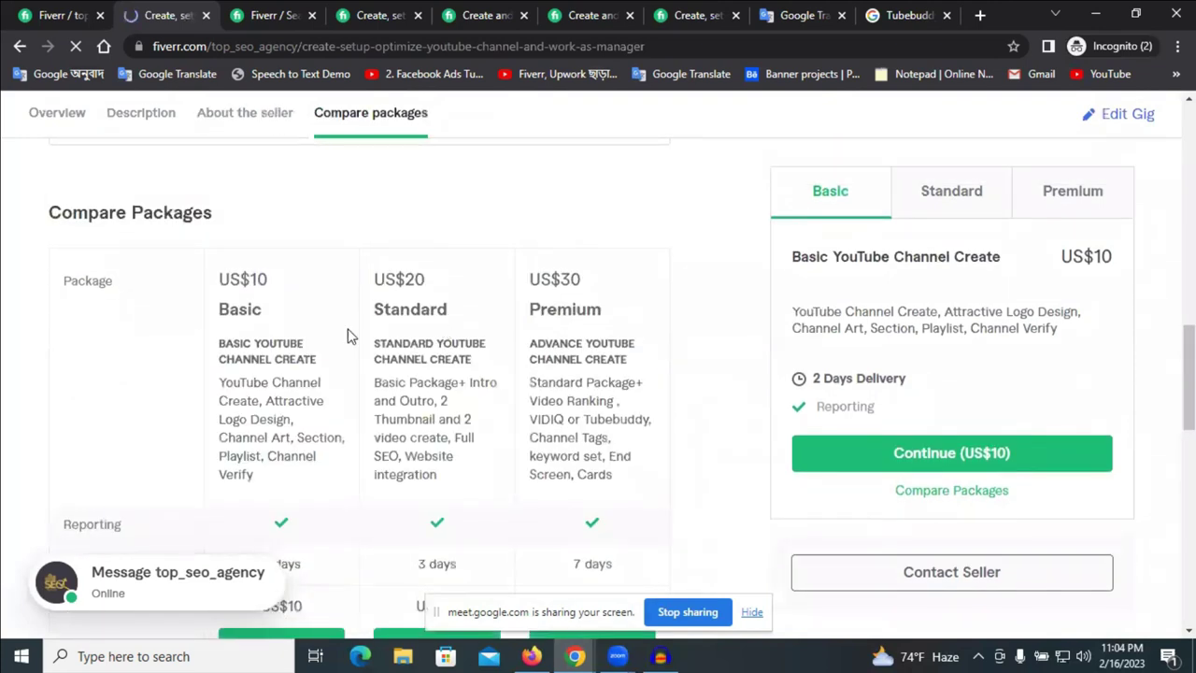
drag(214, 277, 657, 515)
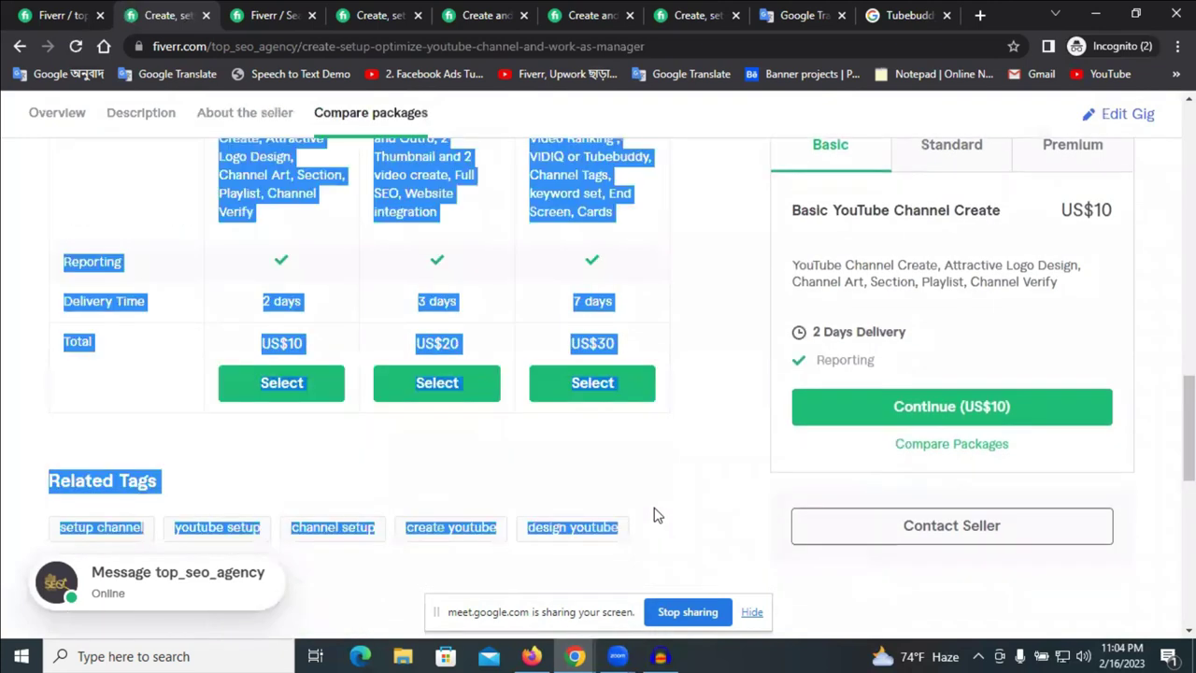
click(542, 518)
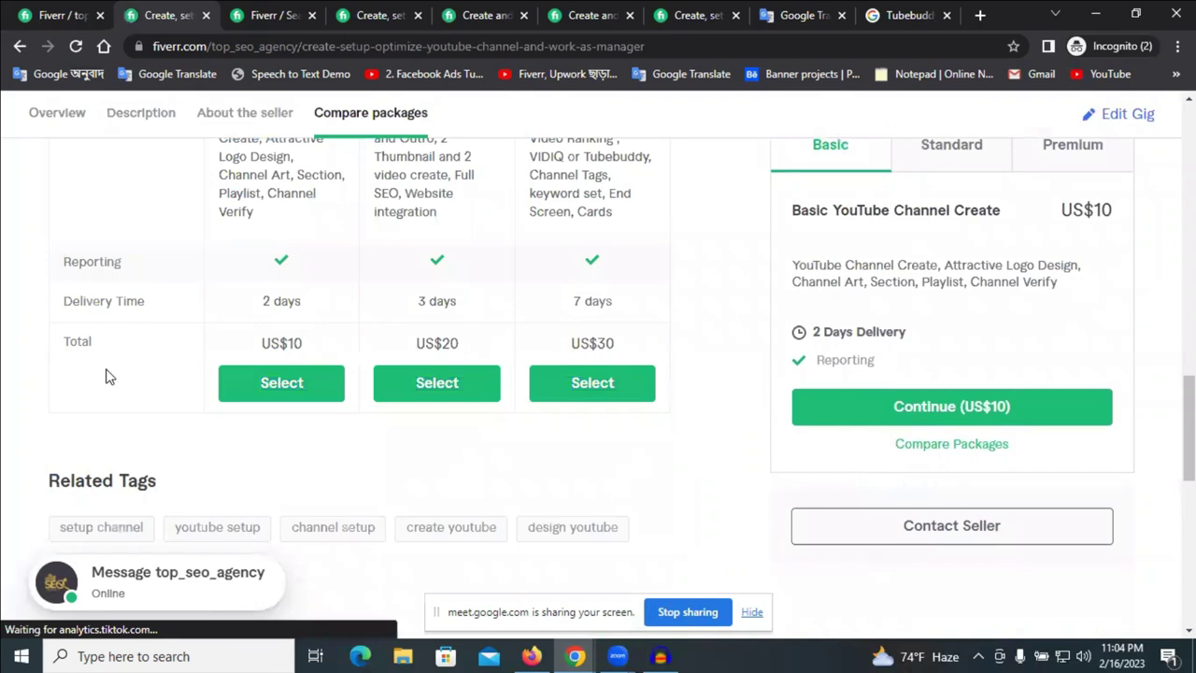
scroll(106, 376, down, 2)
triple_click(672, 379)
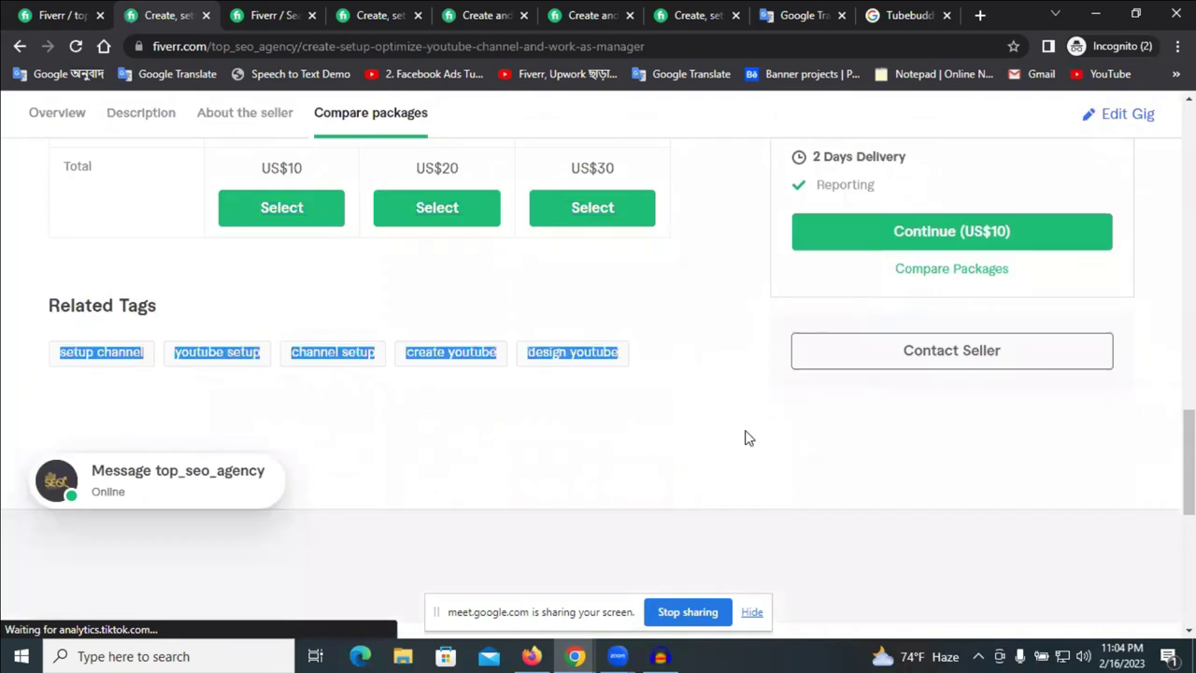
scroll(744, 439, up, 5)
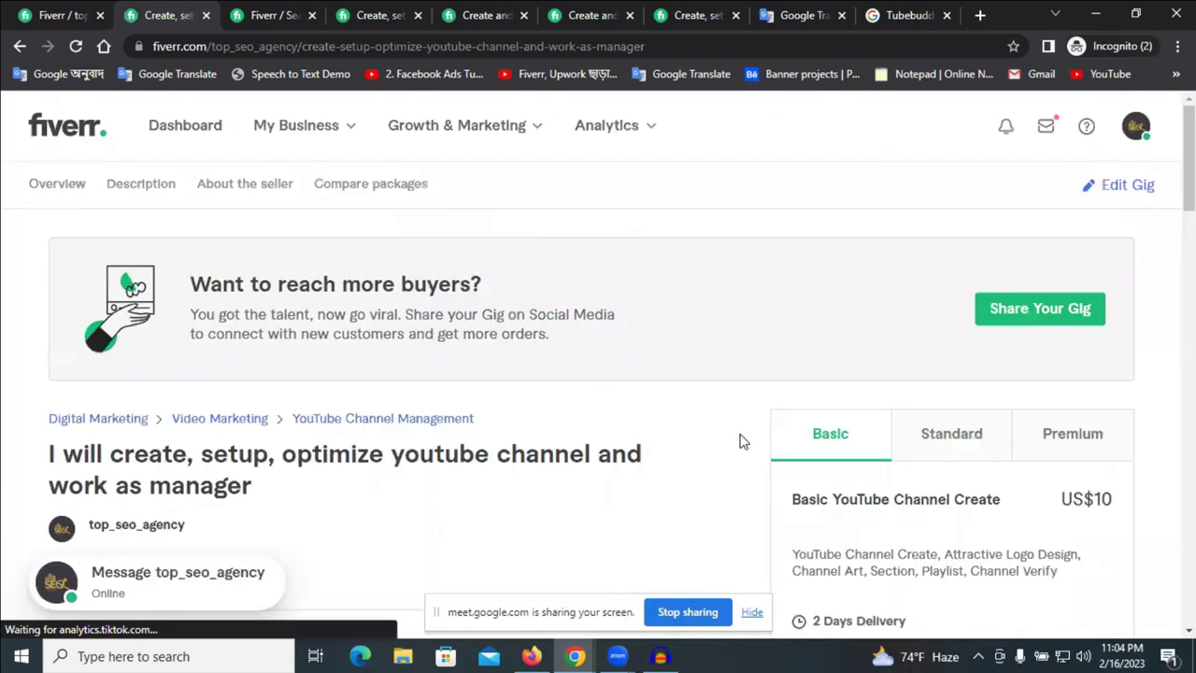
scroll(743, 440, down, 3)
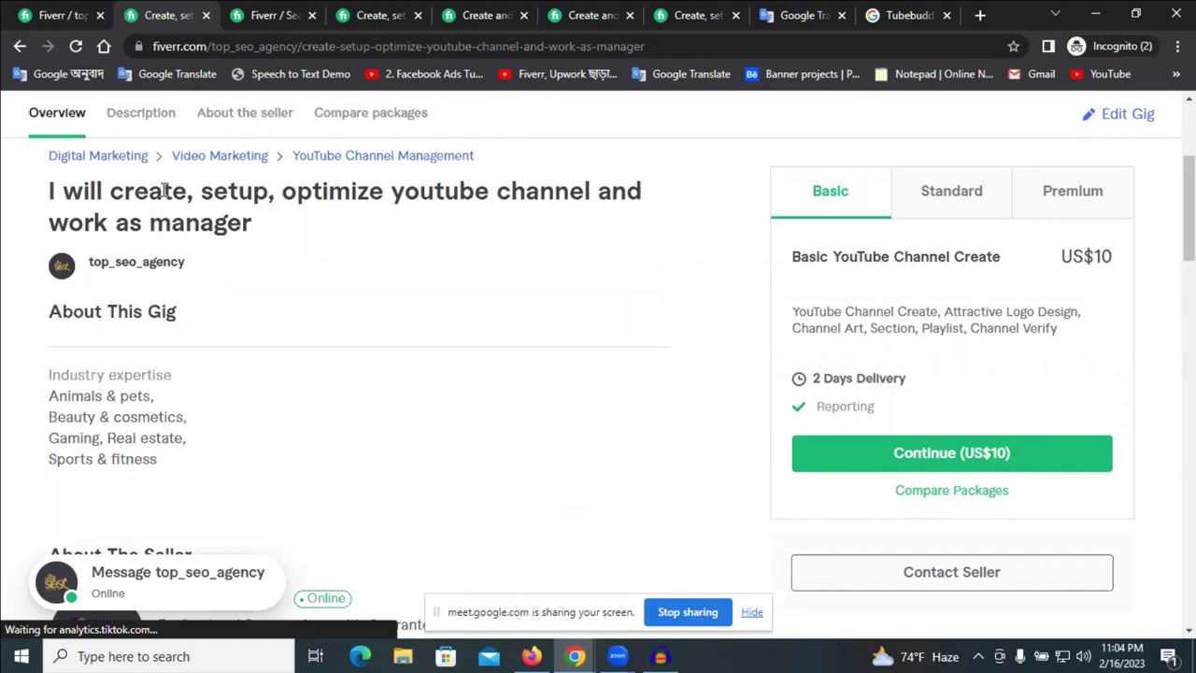
triple_click(140, 198)
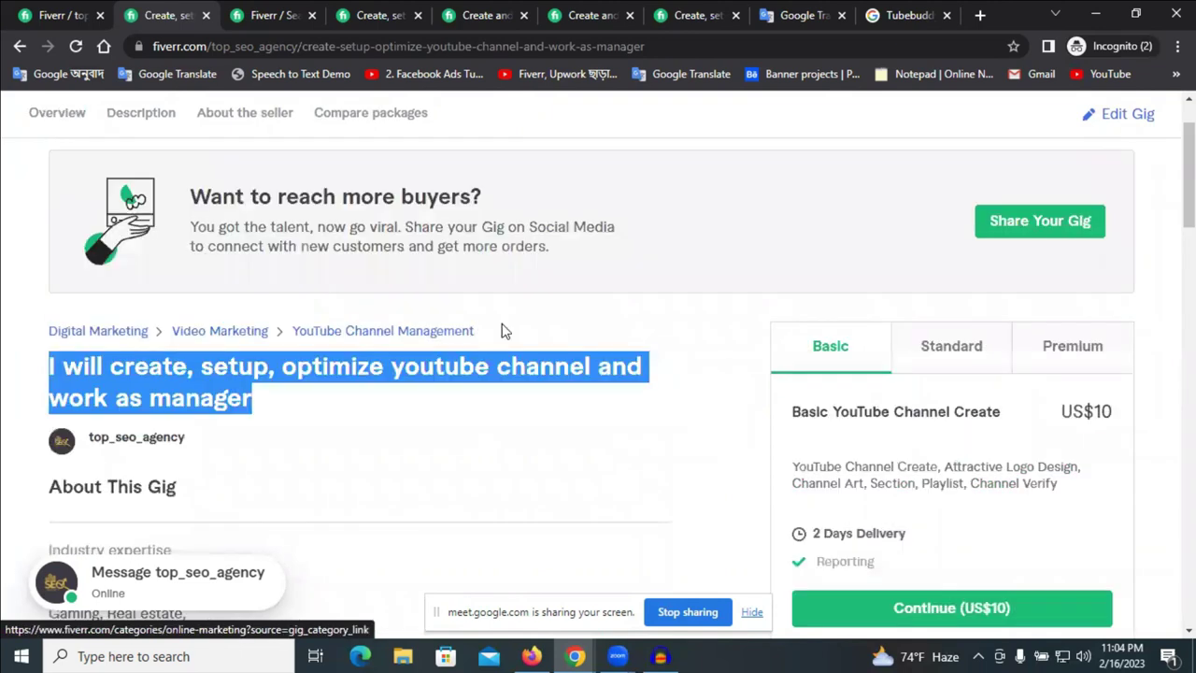
scroll(314, 412, down, 1)
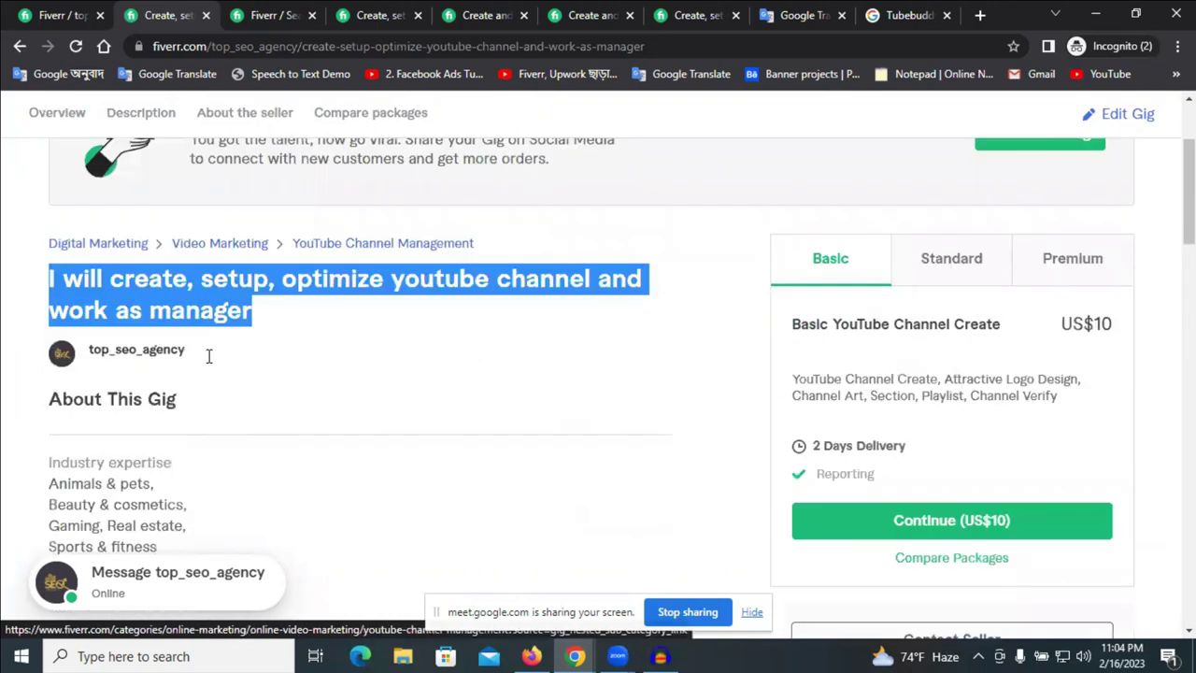
scroll(140, 308, down, 4)
scroll(234, 365, up, 2)
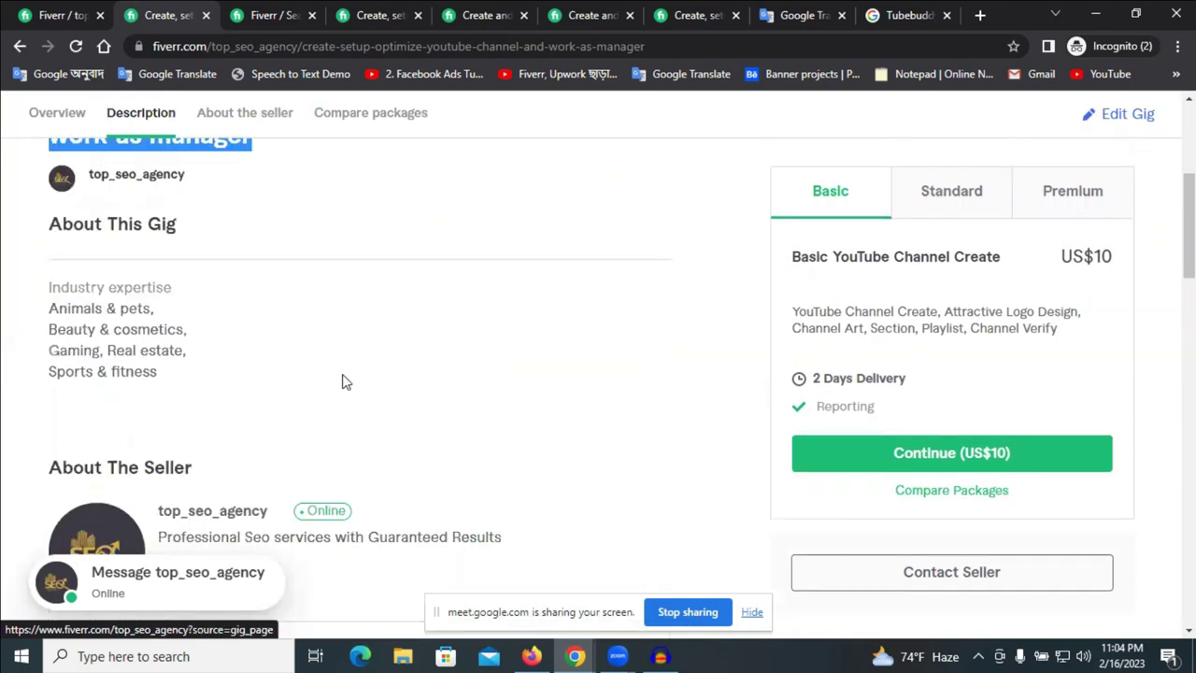
scroll(342, 382, down, 5)
scroll(449, 376, down, 5)
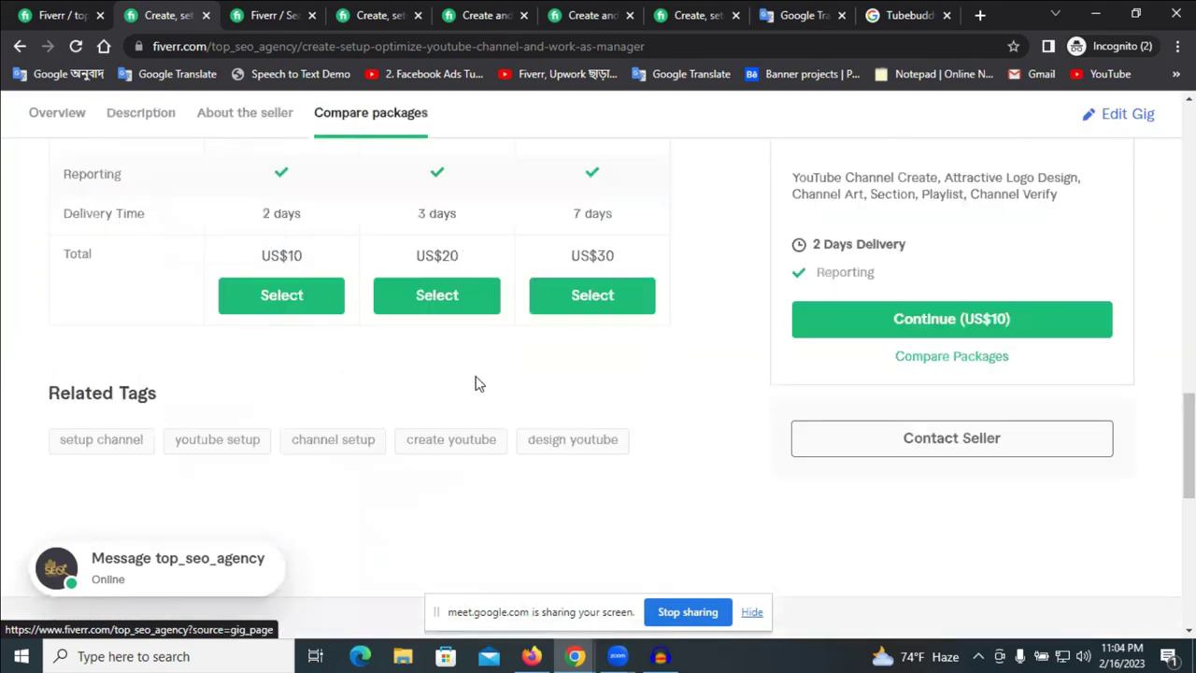
scroll(476, 382, up, 4)
scroll(477, 383, up, 10)
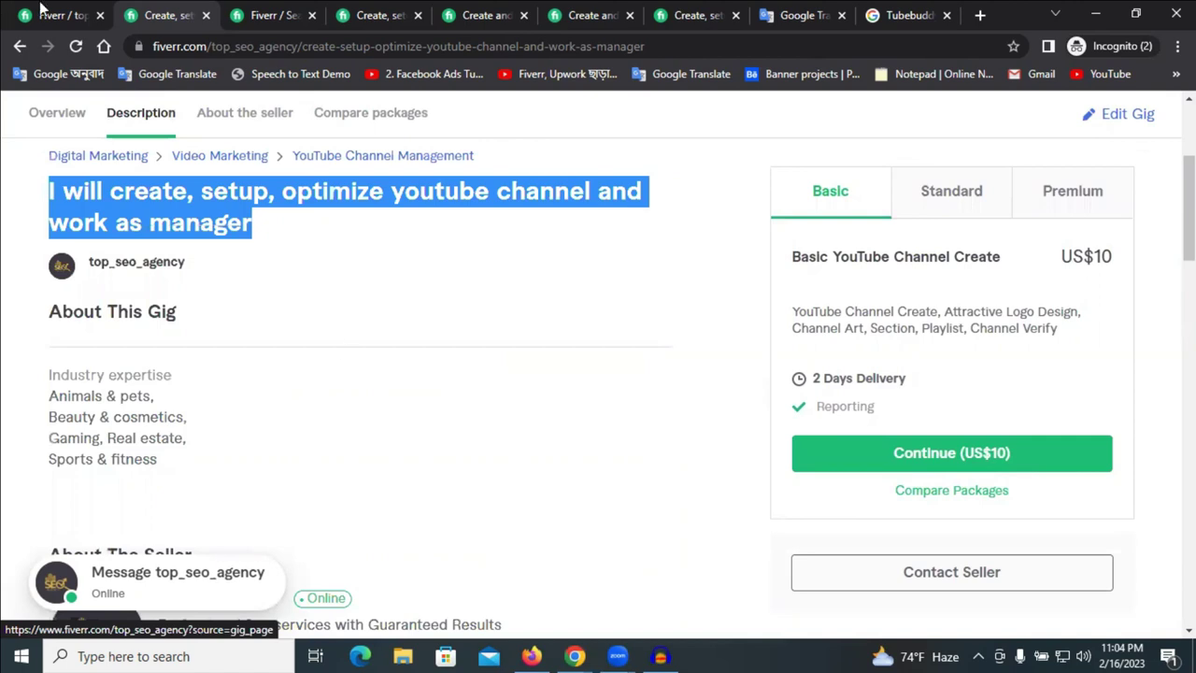
scroll(18, 121, up, 3)
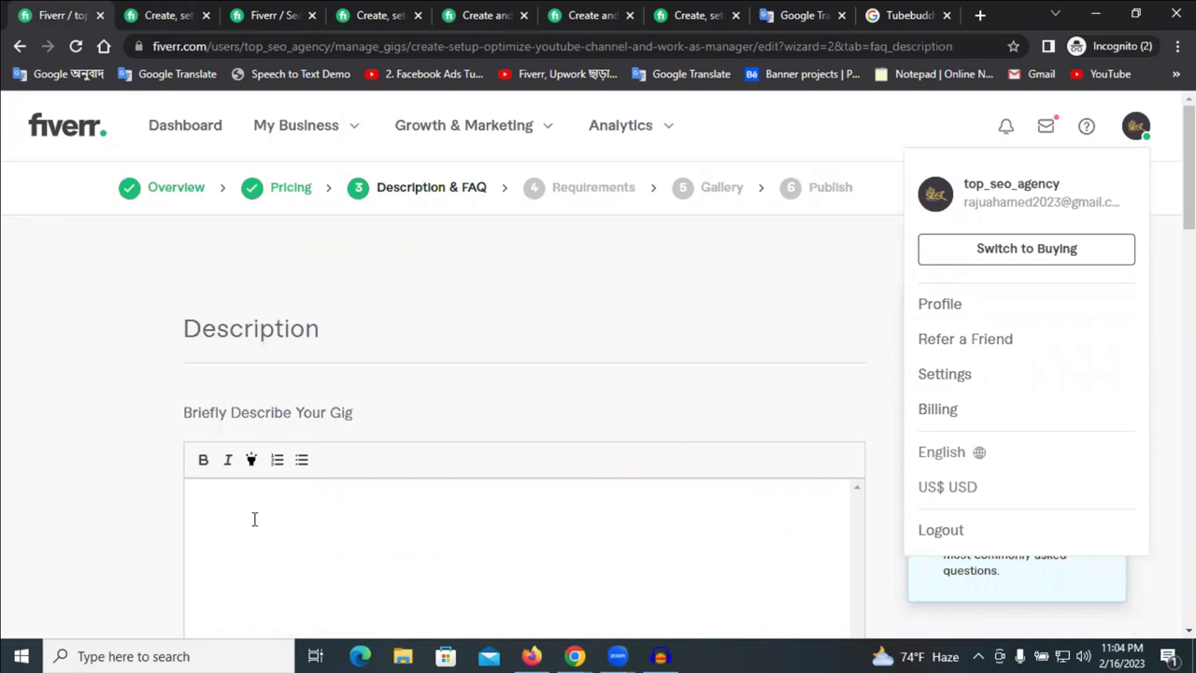
- Glance at Google Translate, return to the empty gig description, then switch to another browser window
click(254, 520)
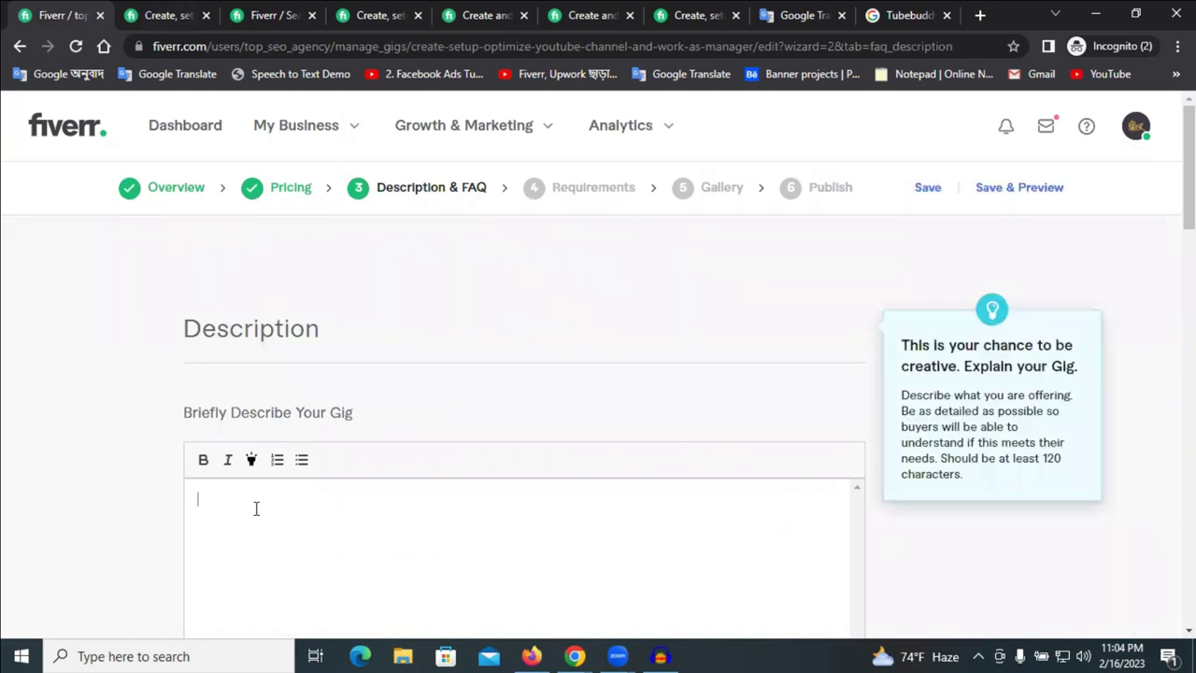
click(789, 13)
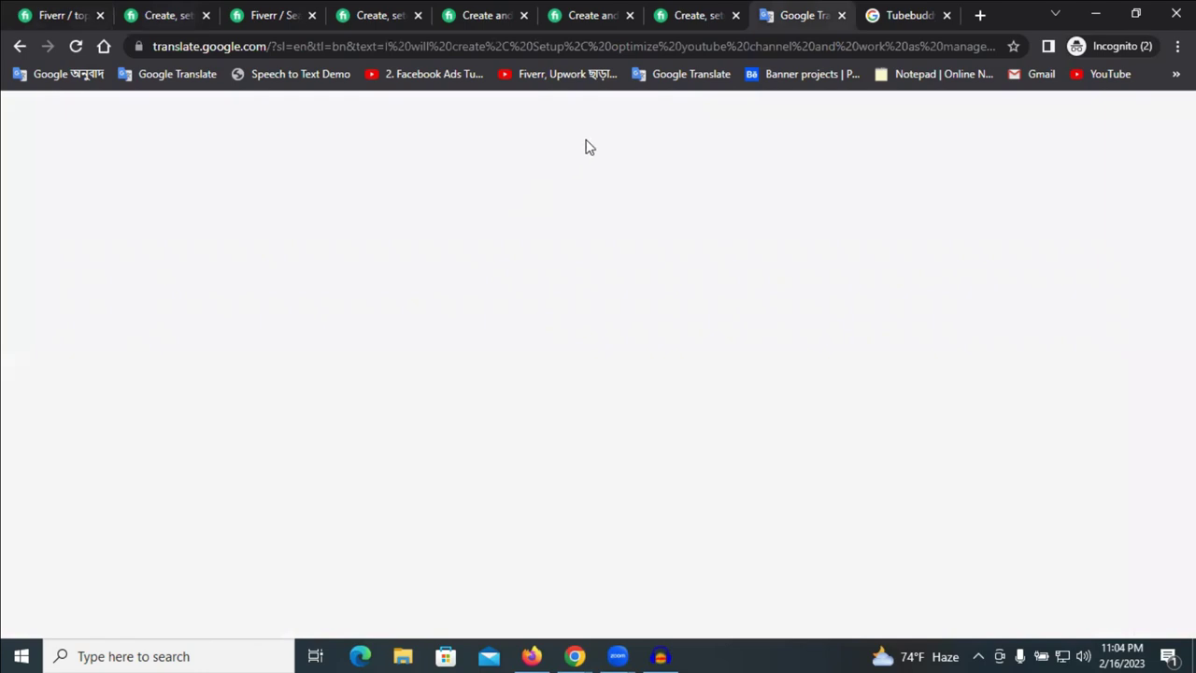
click(39, 7)
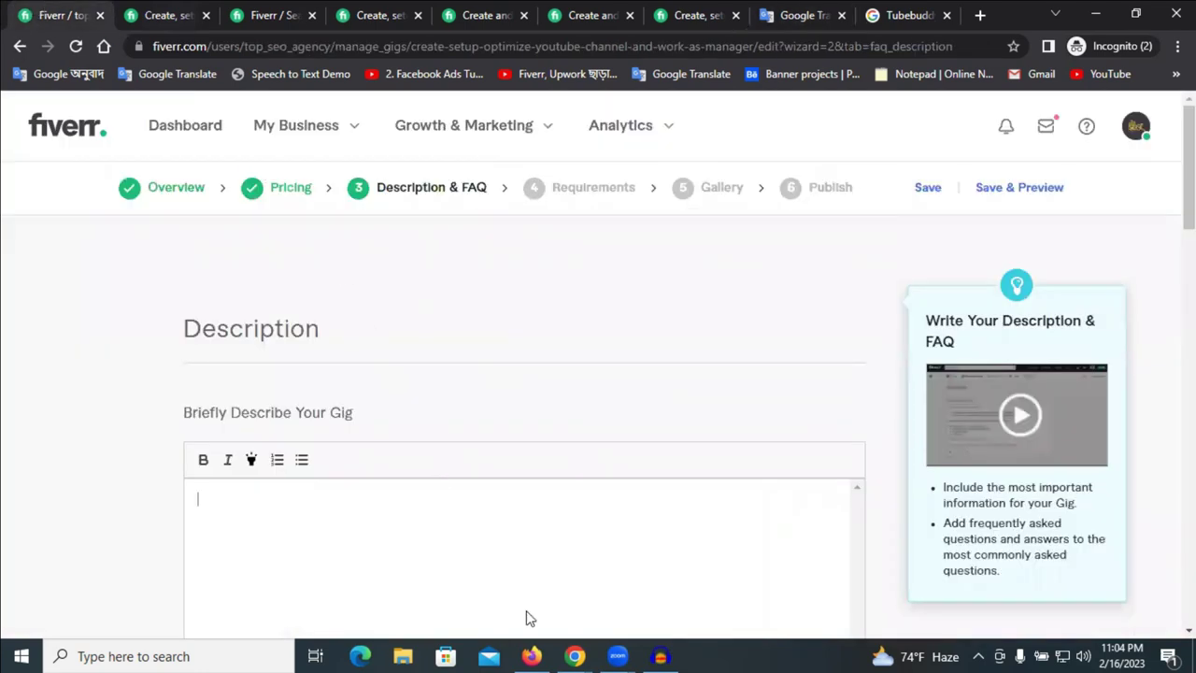
click(530, 654)
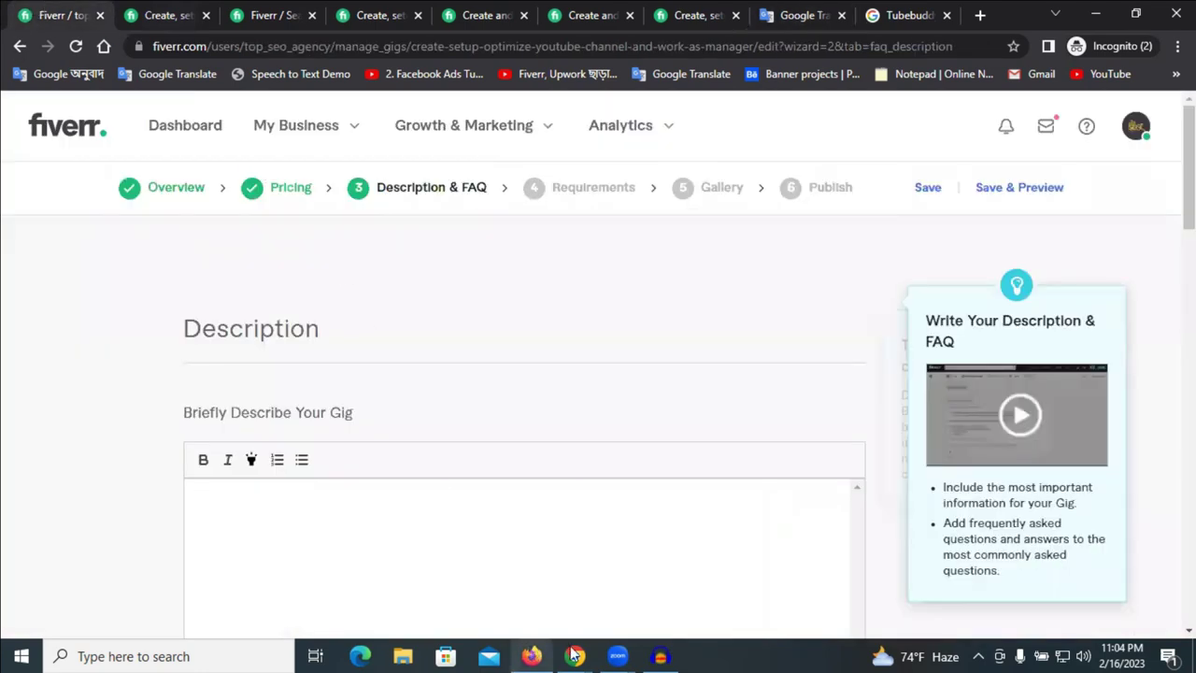
mouse_move(575, 654)
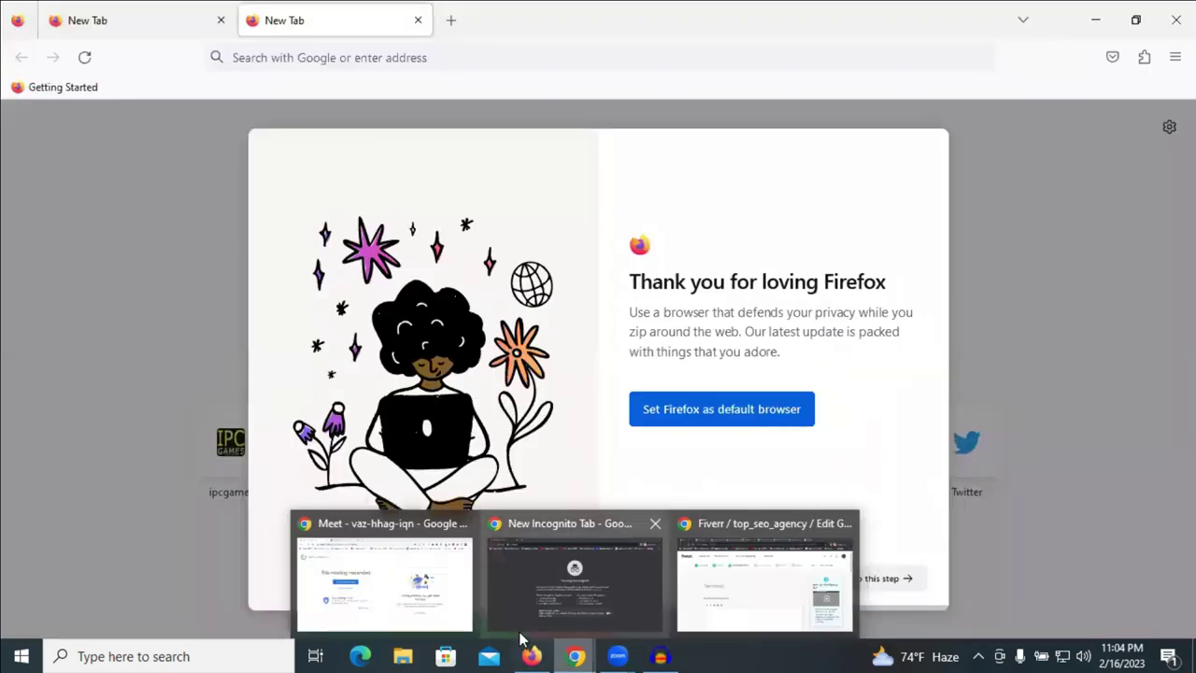
- Bring the ended Google Meet window to the front and open a new blank tab
click(374, 589)
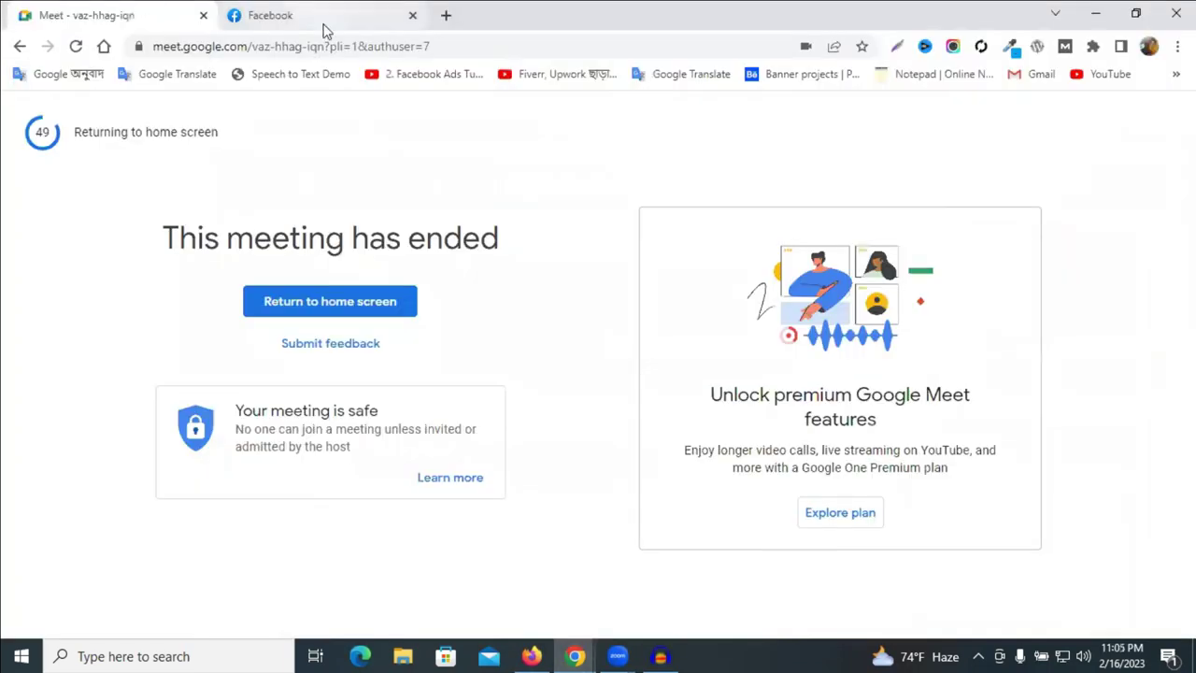
click(581, 654)
mouse_move(586, 654)
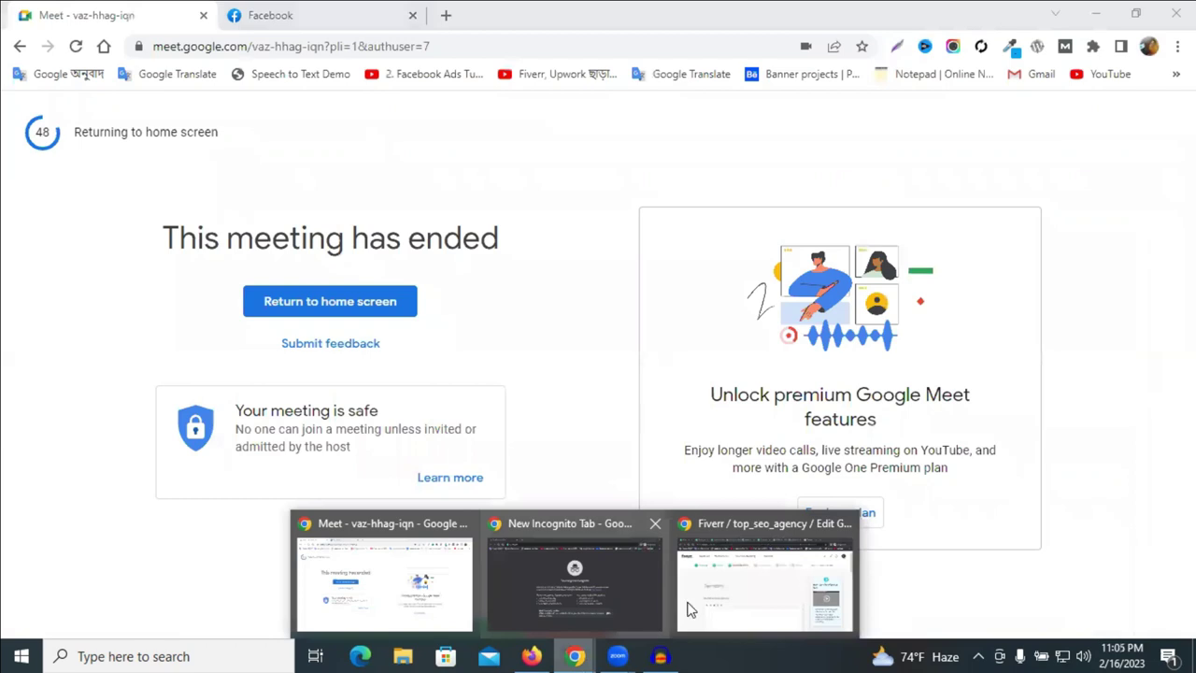
click(411, 580)
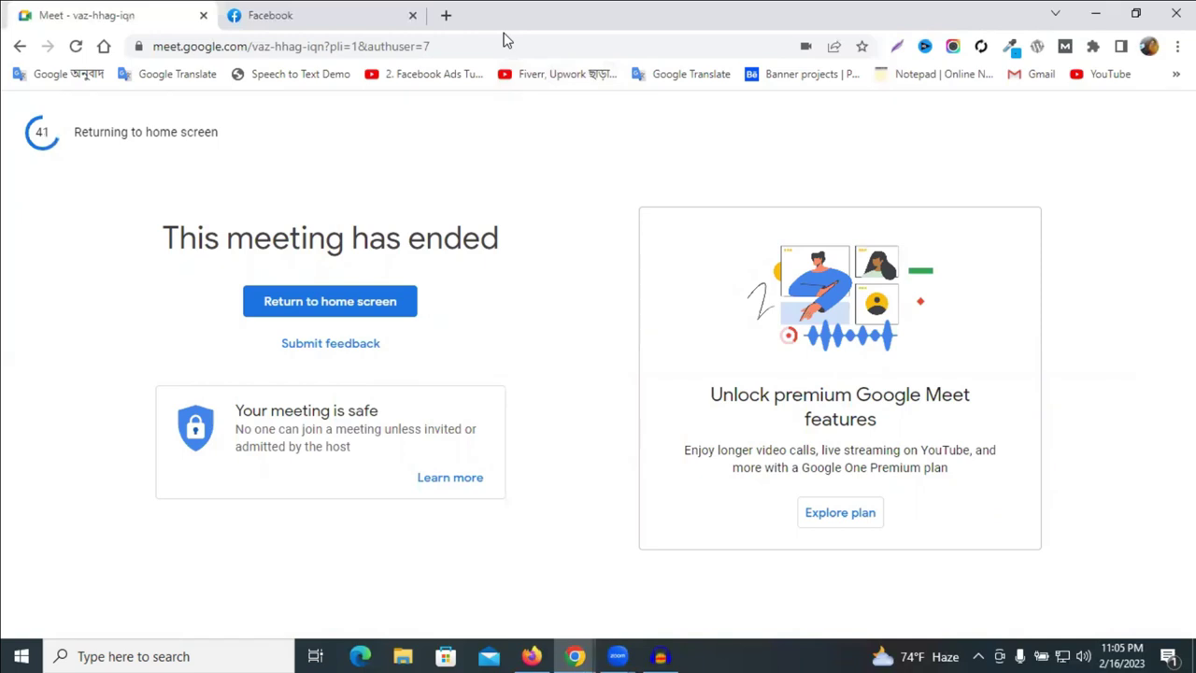
click(446, 15)
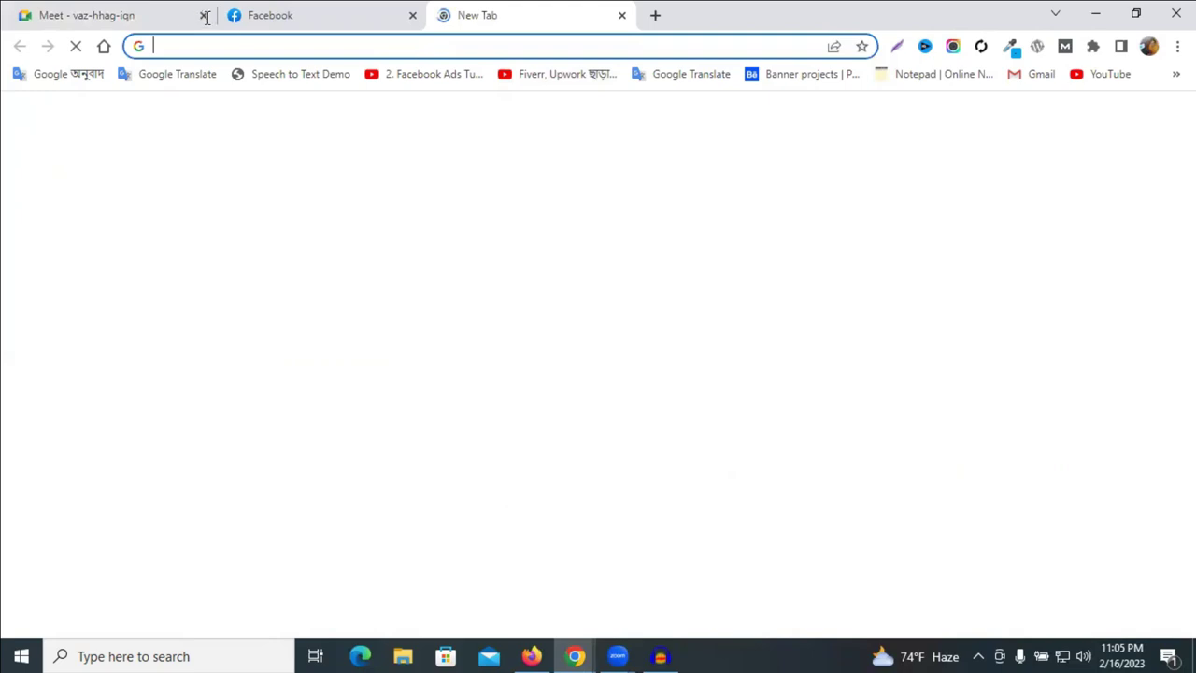
- Launch Meet from the Google apps list and start an instant meeting
text(z)
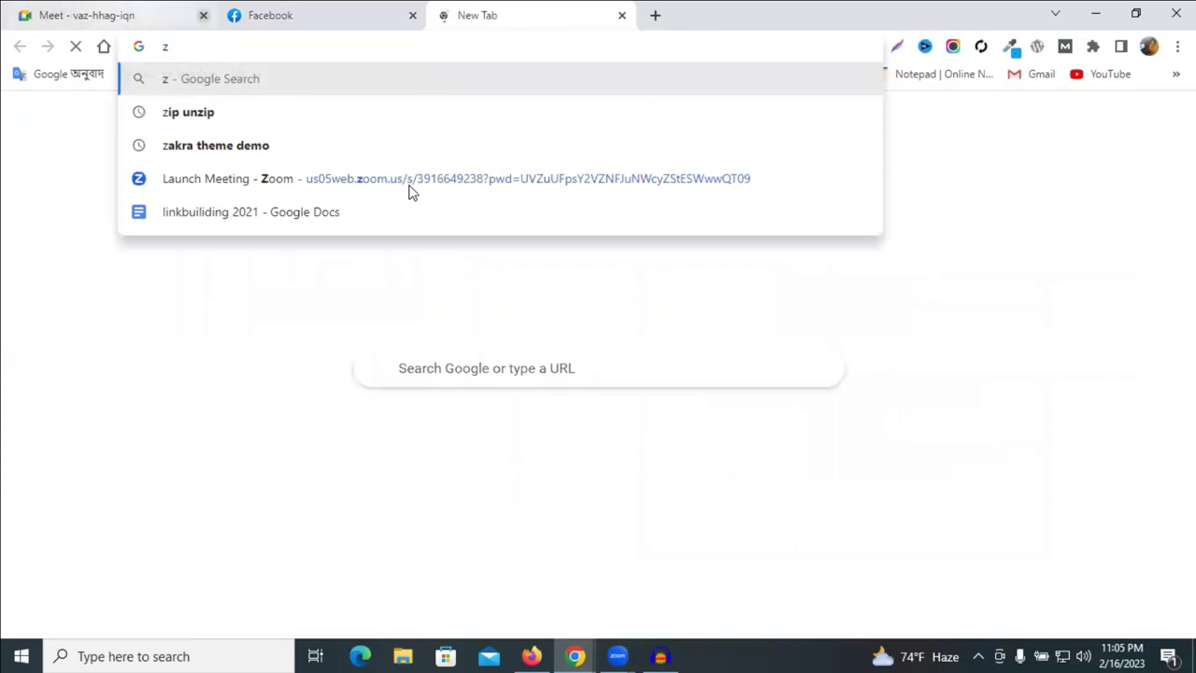
click(1074, 342)
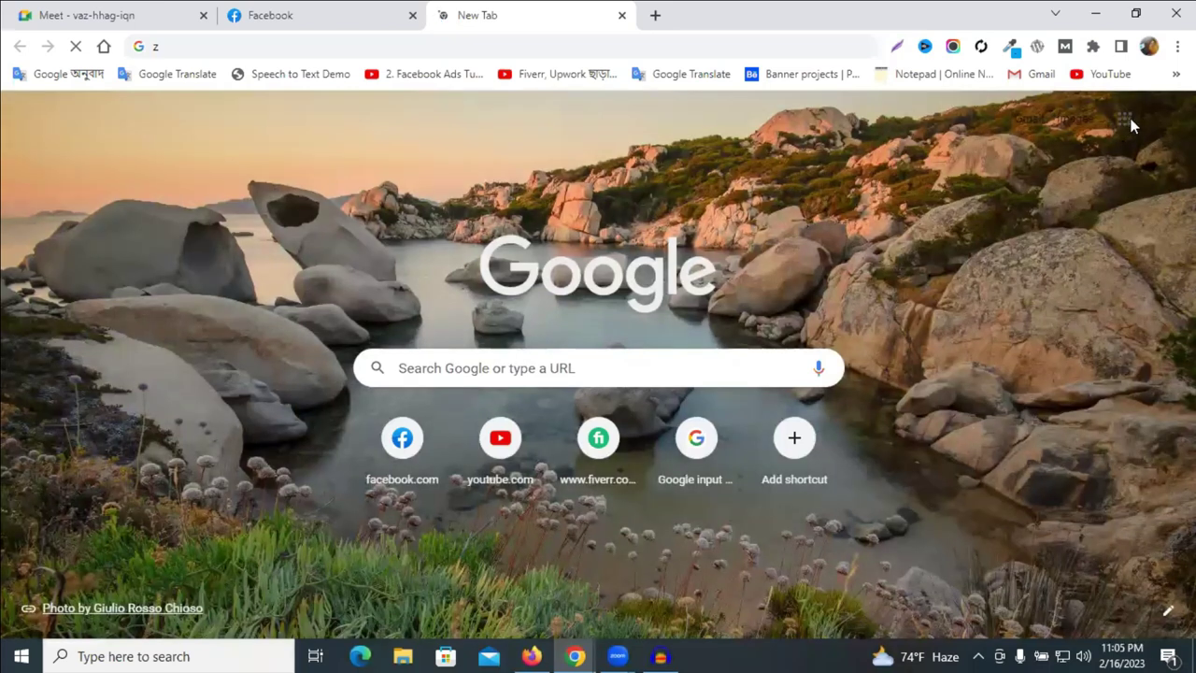
click(1125, 120)
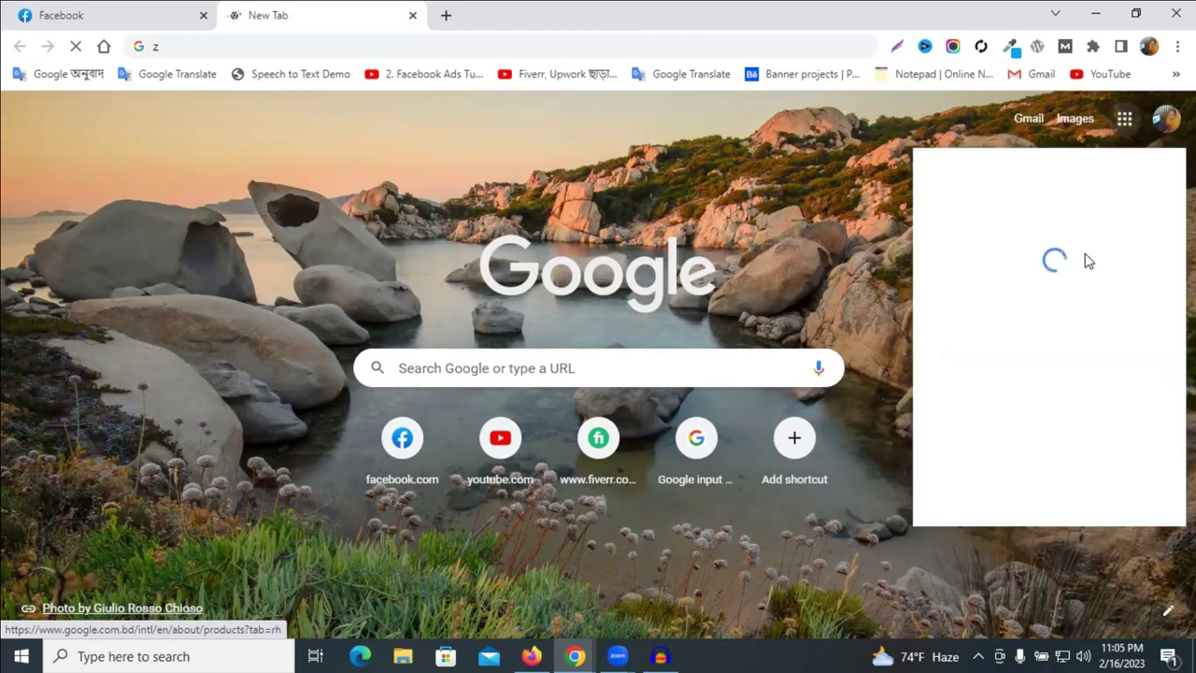
click(1125, 123)
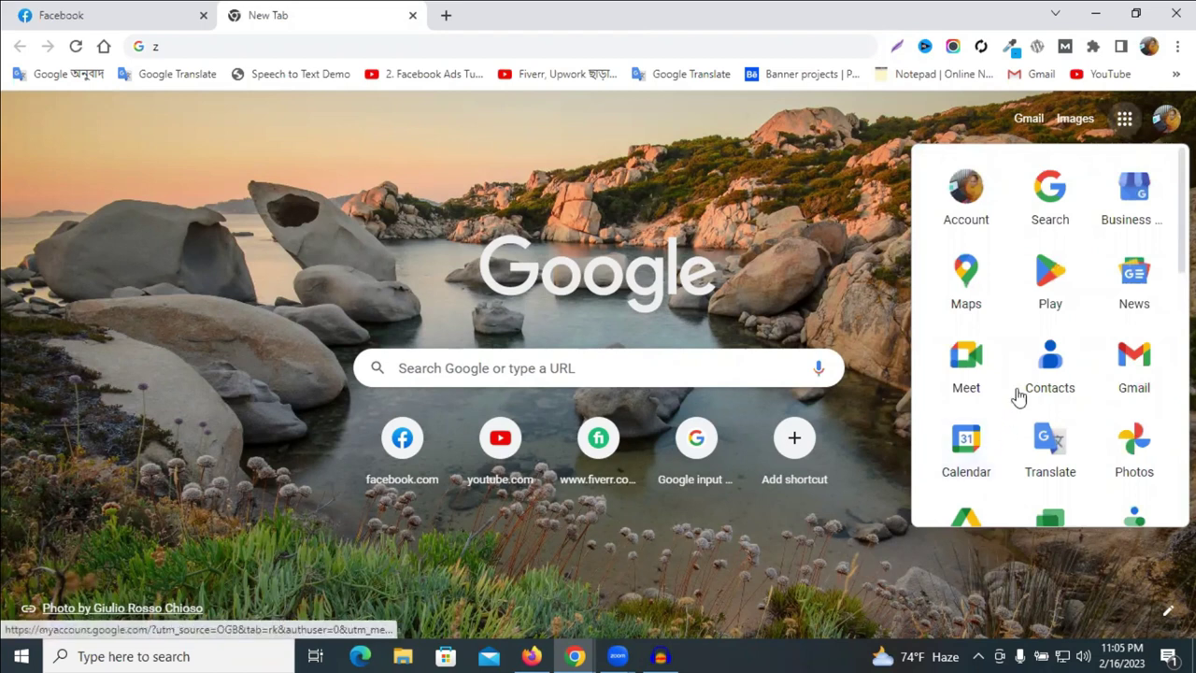
click(970, 374)
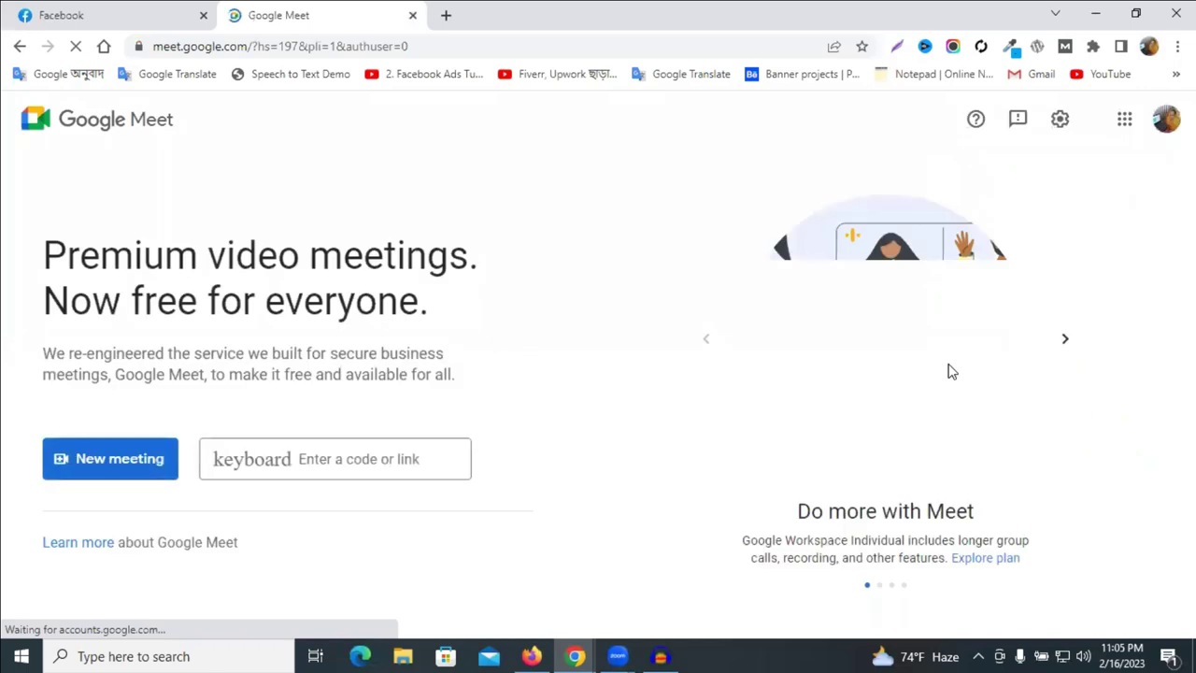
click(65, 463)
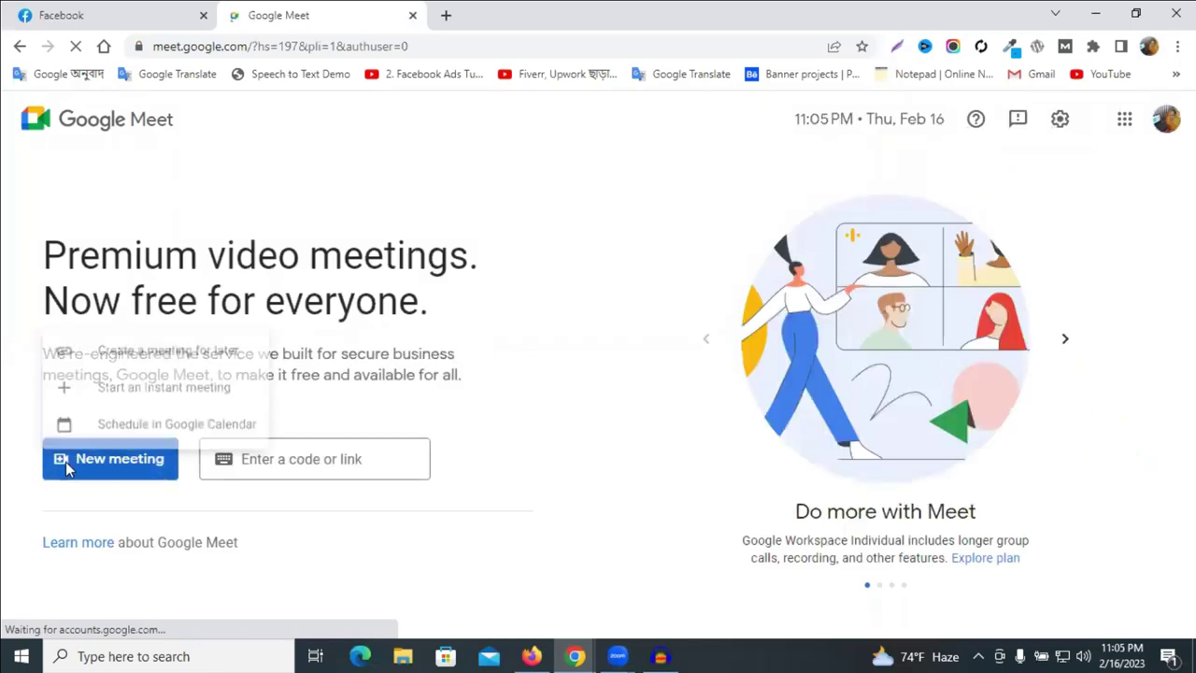
click(121, 383)
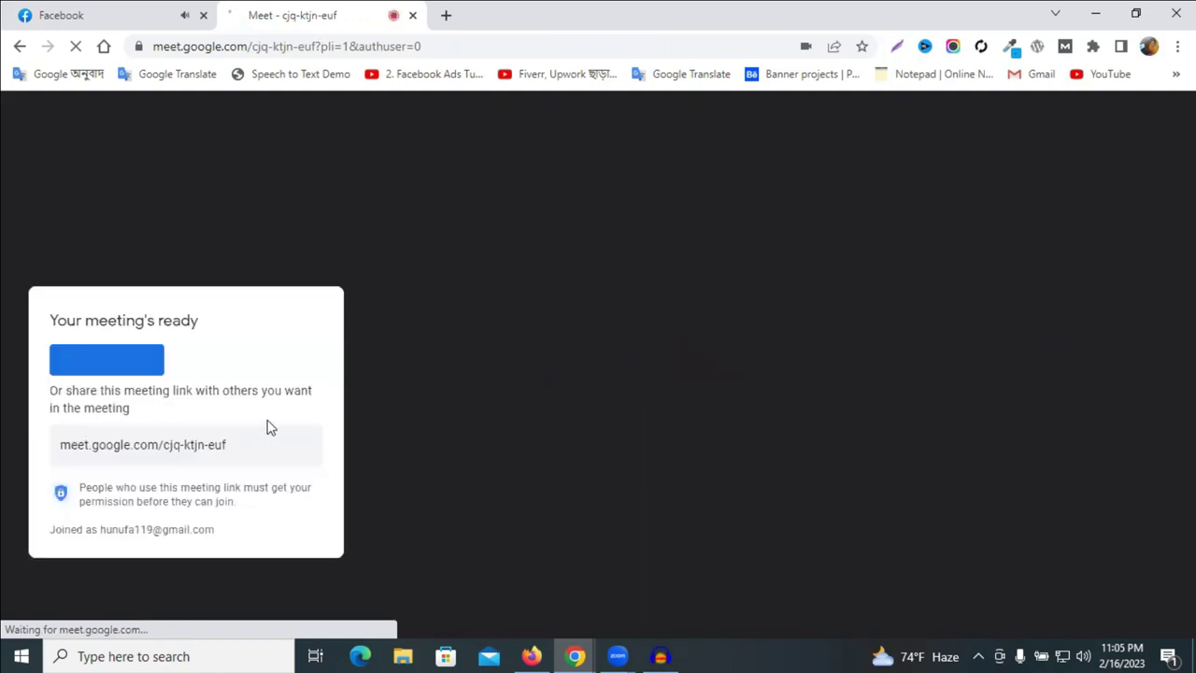
- Copy the new Google Meet link and send it in the Facebook Messenger group chat
click(300, 446)
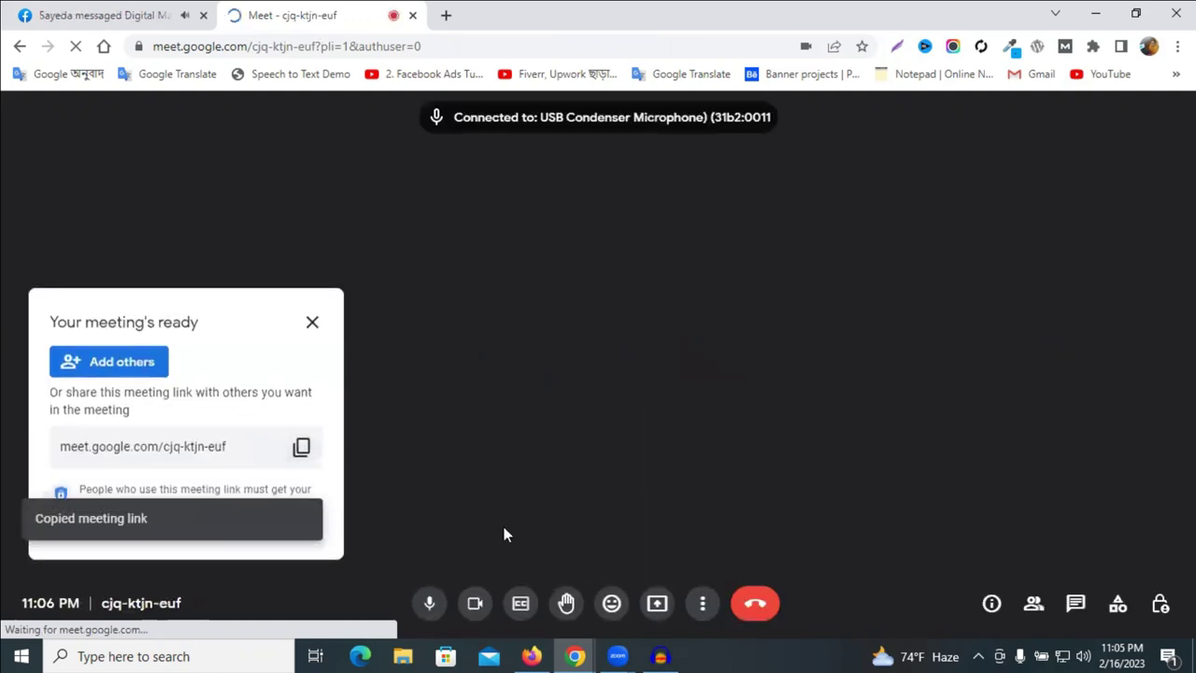
click(122, 9)
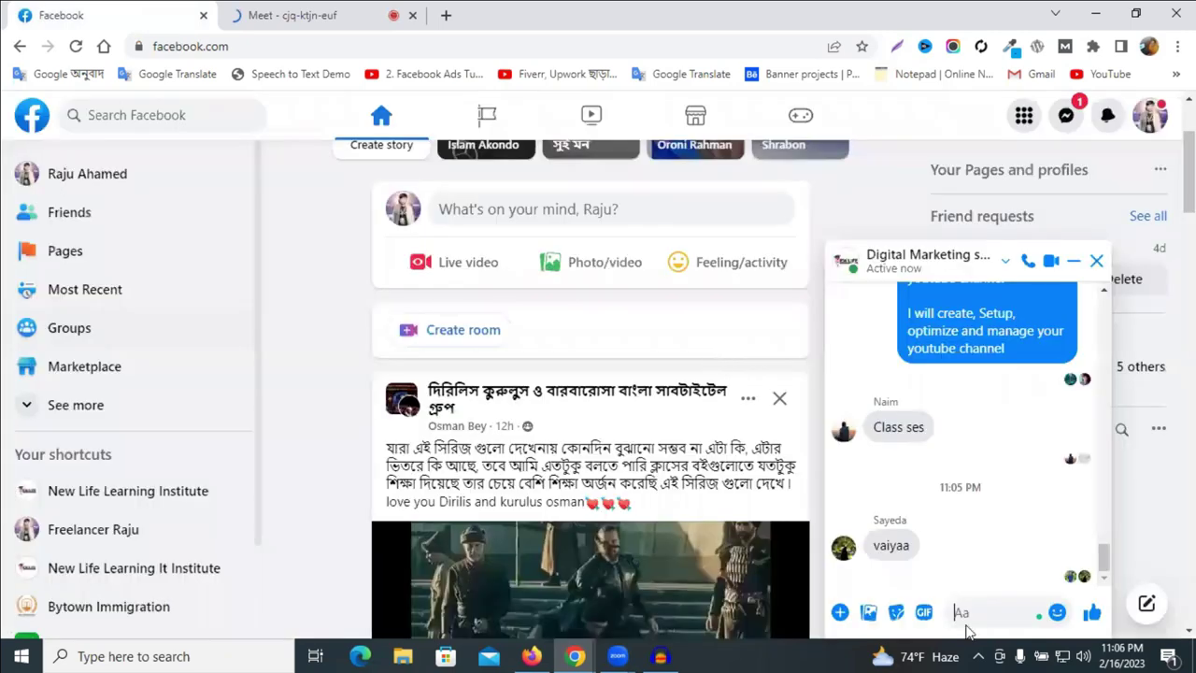
click(977, 611)
key(ctrl+v)
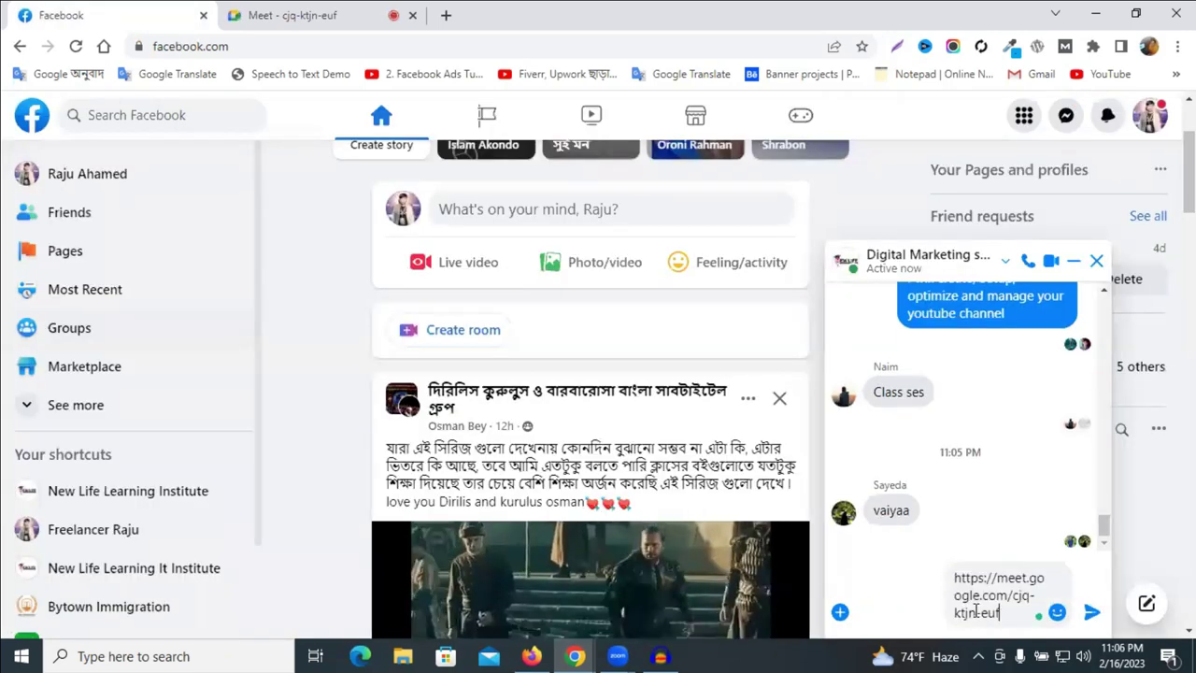
key(Return)
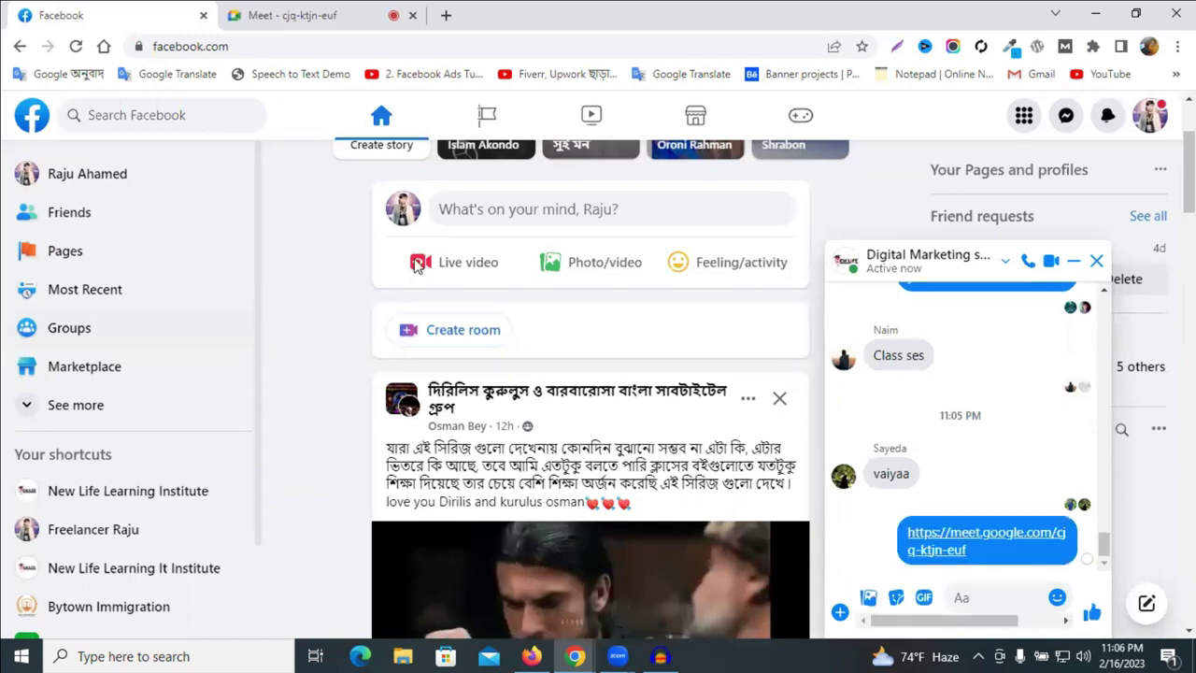
- Return to the meeting, dismiss the meeting-ready panel, and glance back at the Facebook chat
click(299, 11)
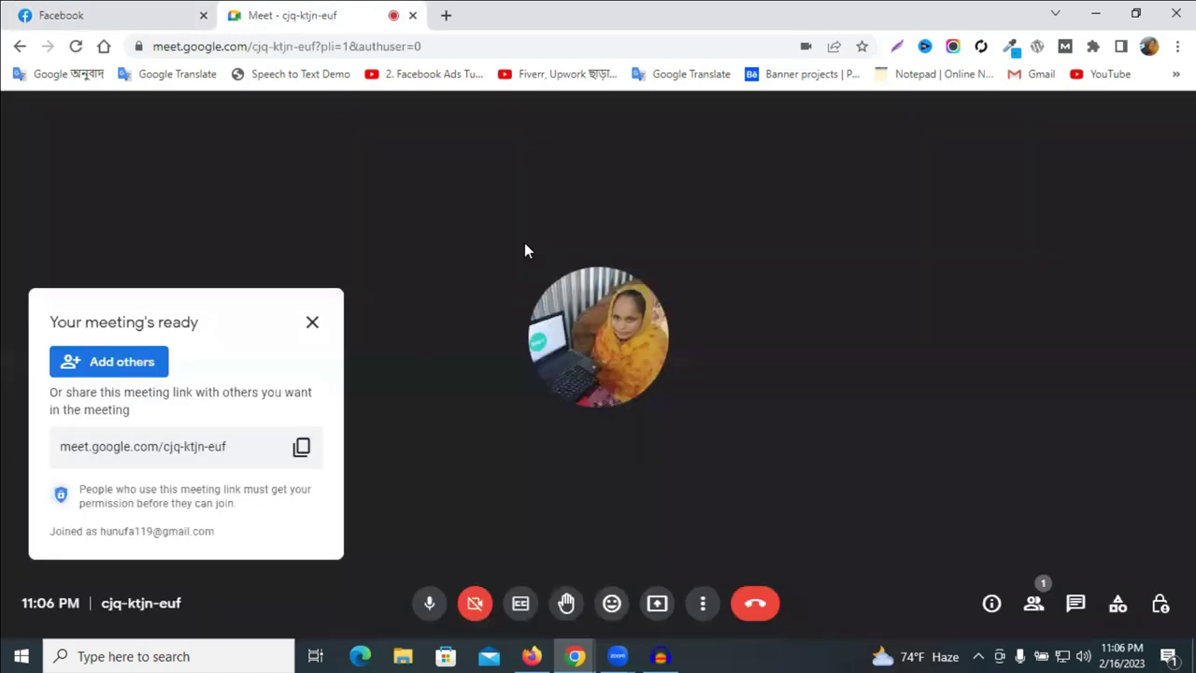
click(312, 322)
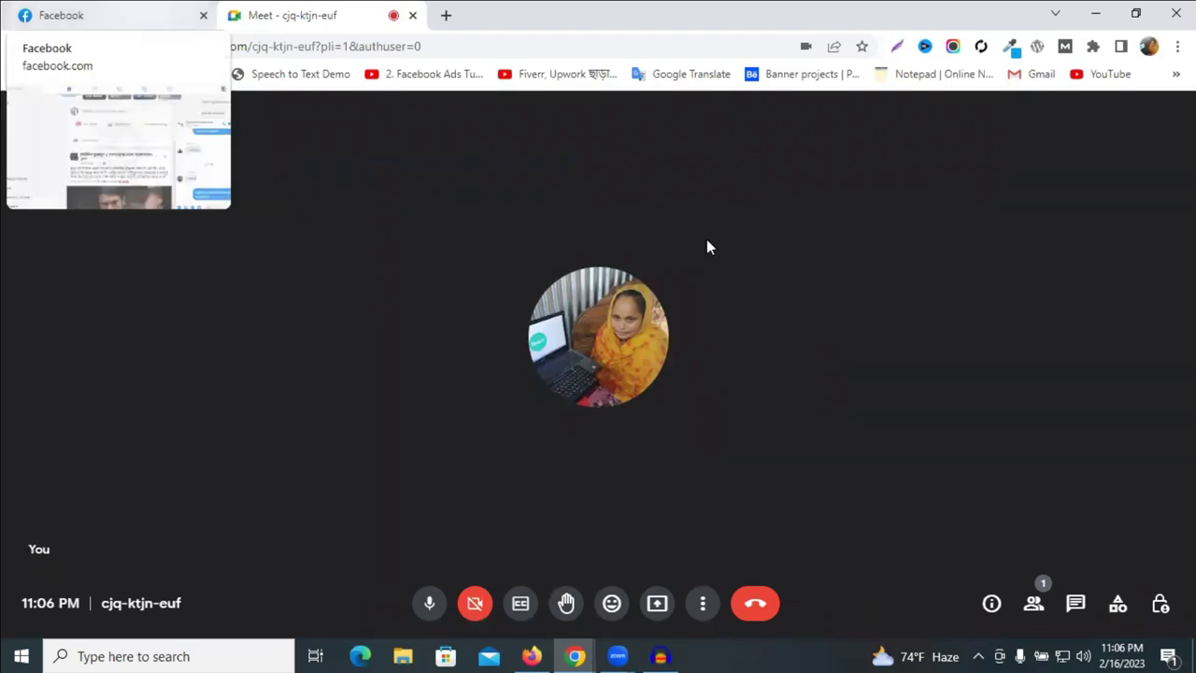
key(ctrl+Tab)
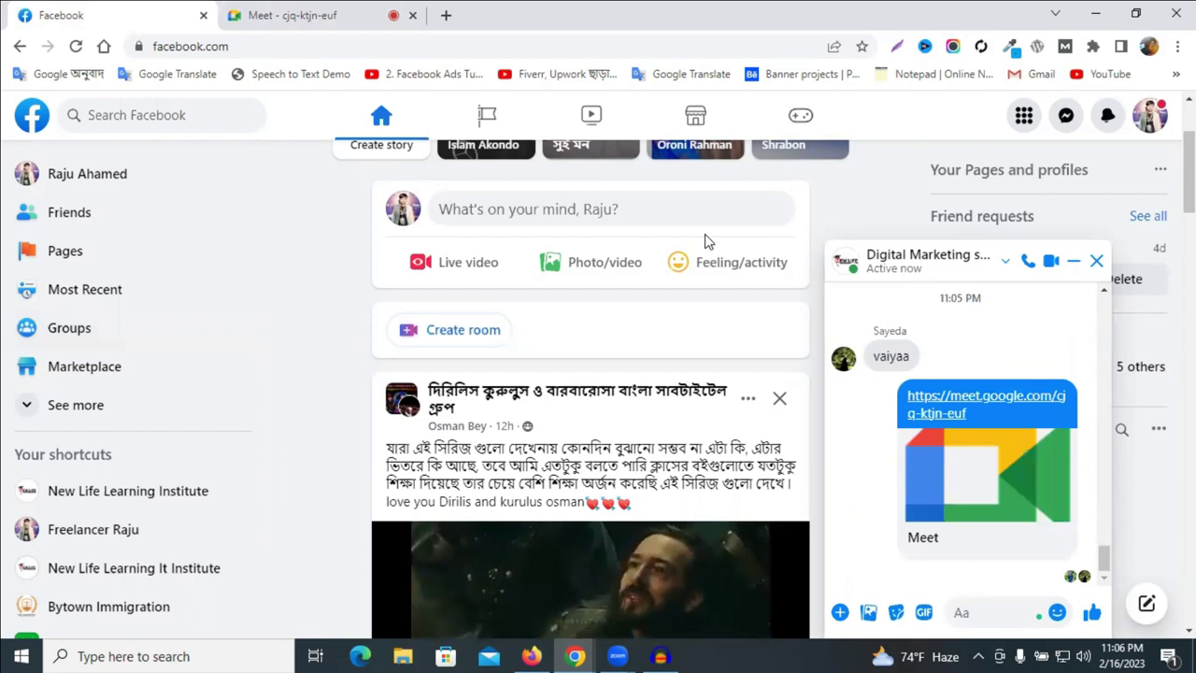
click(290, 15)
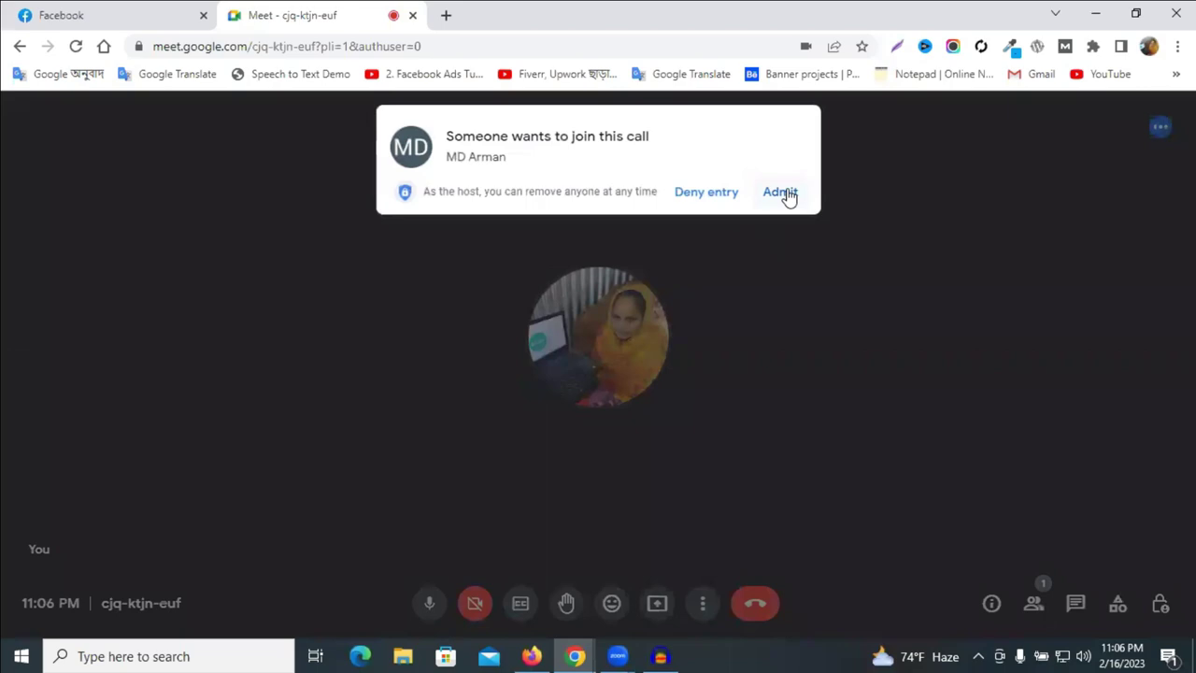
- Admit both waiting guests to the call and reopen the Choose what to share dialog
click(787, 193)
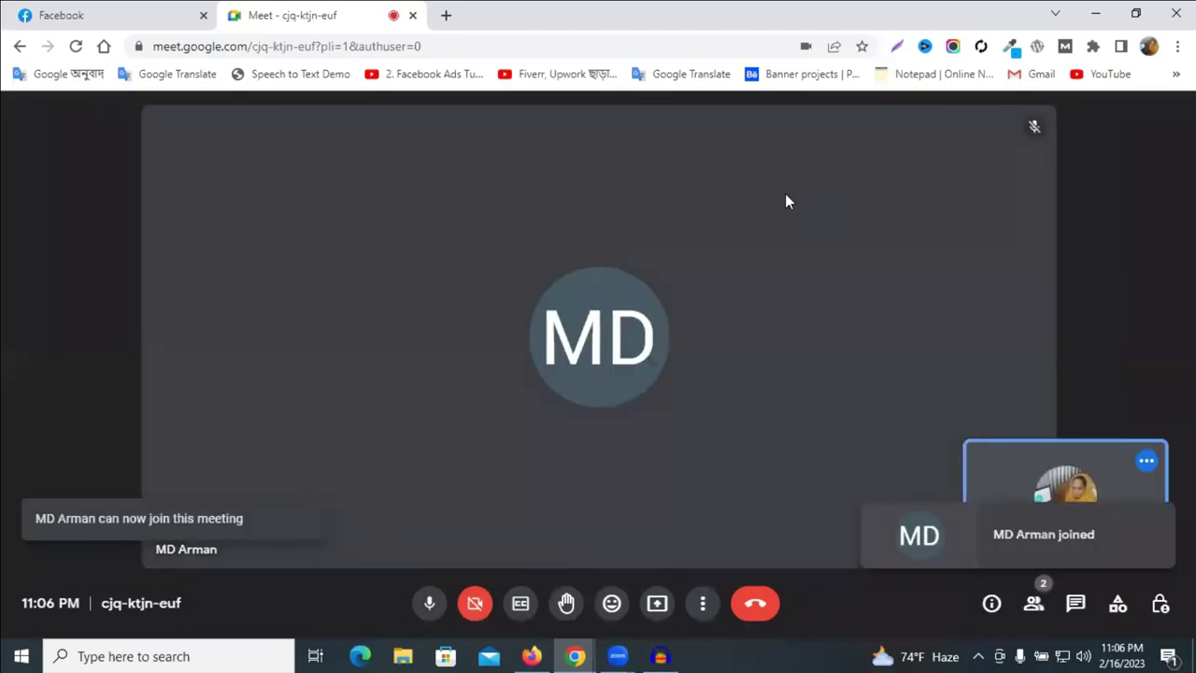
click(656, 602)
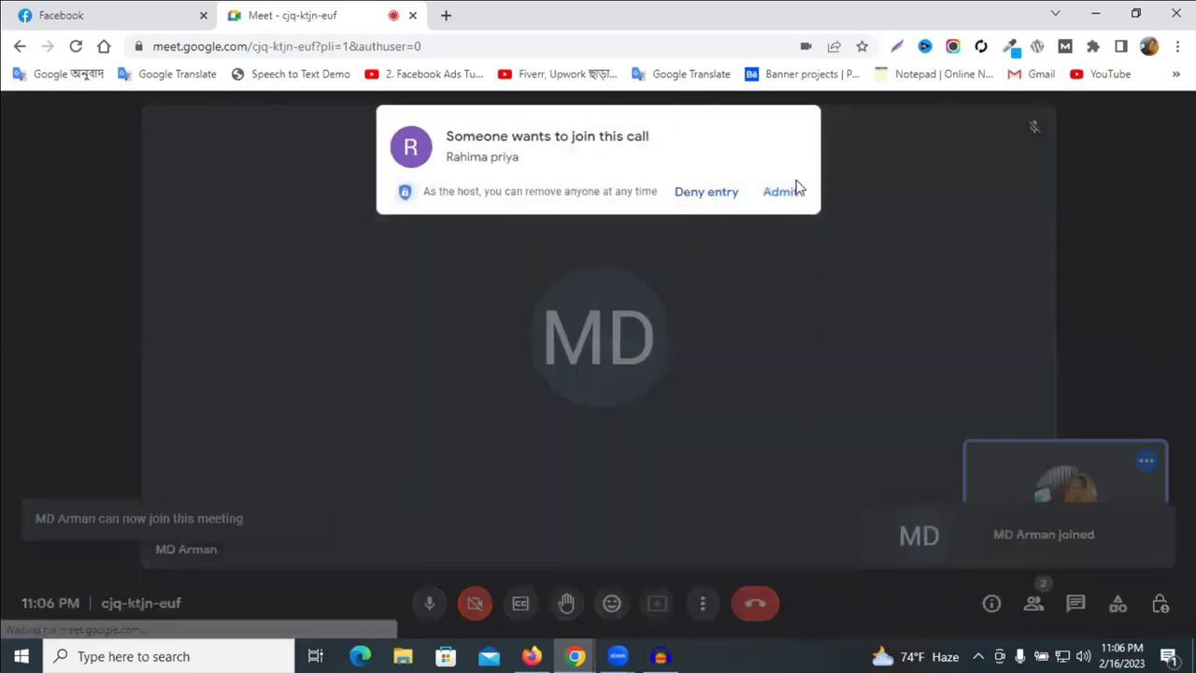
click(790, 190)
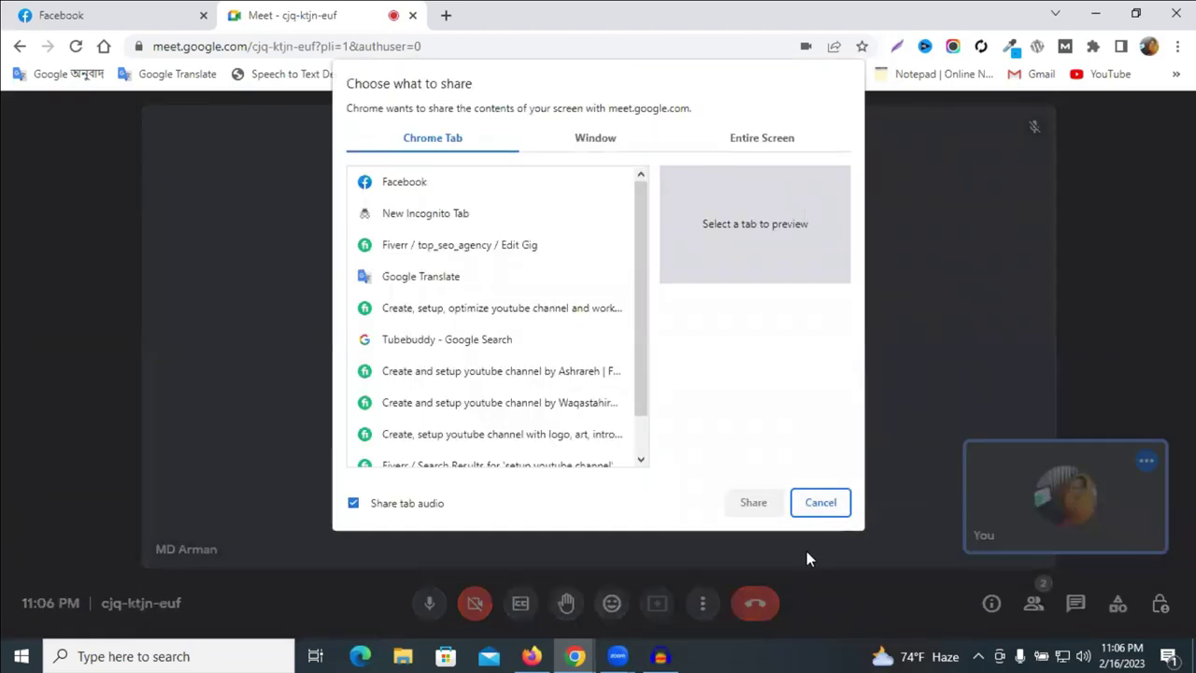
click(833, 506)
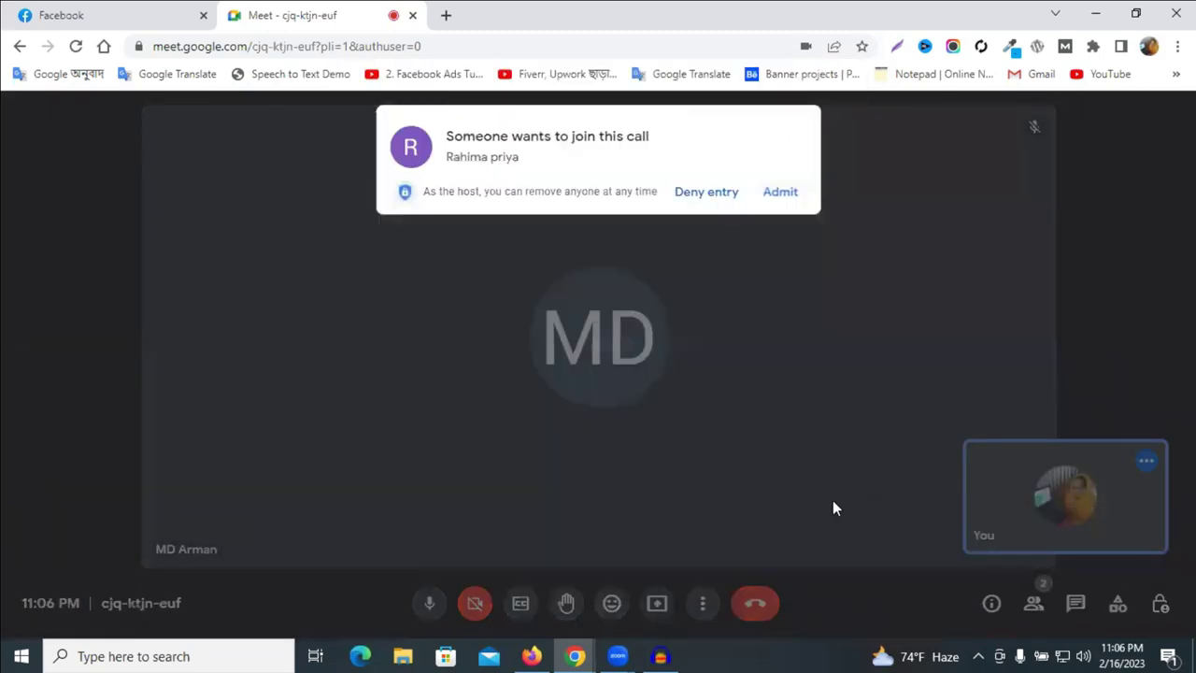
click(783, 193)
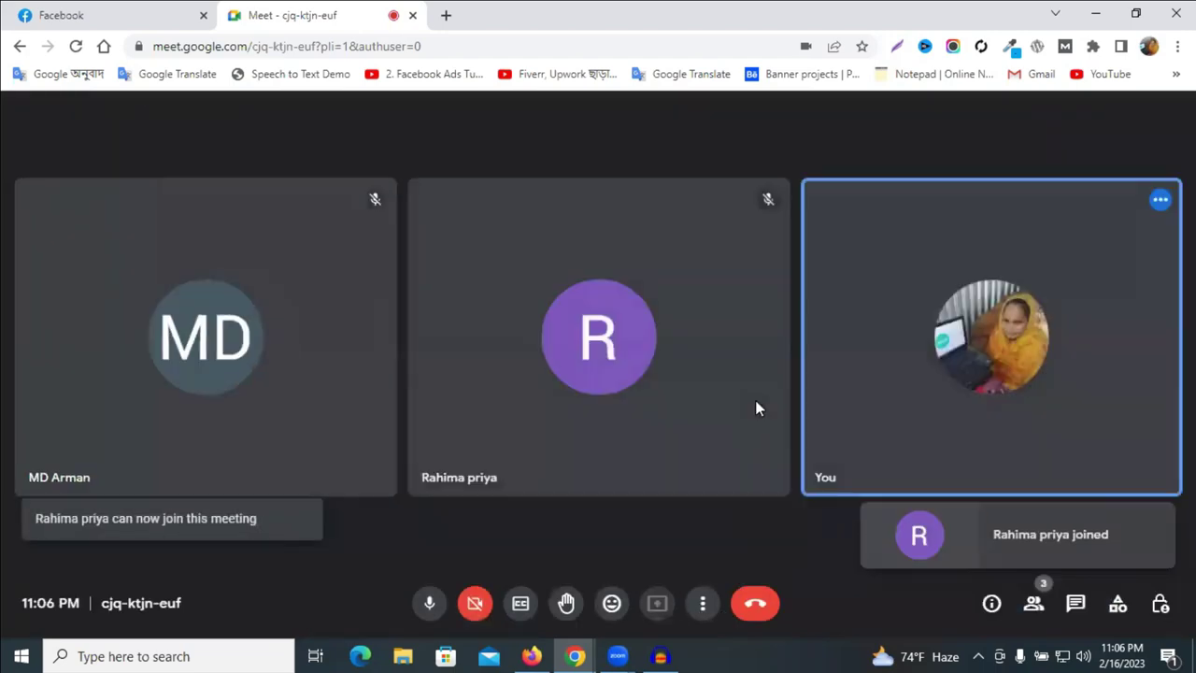
click(657, 603)
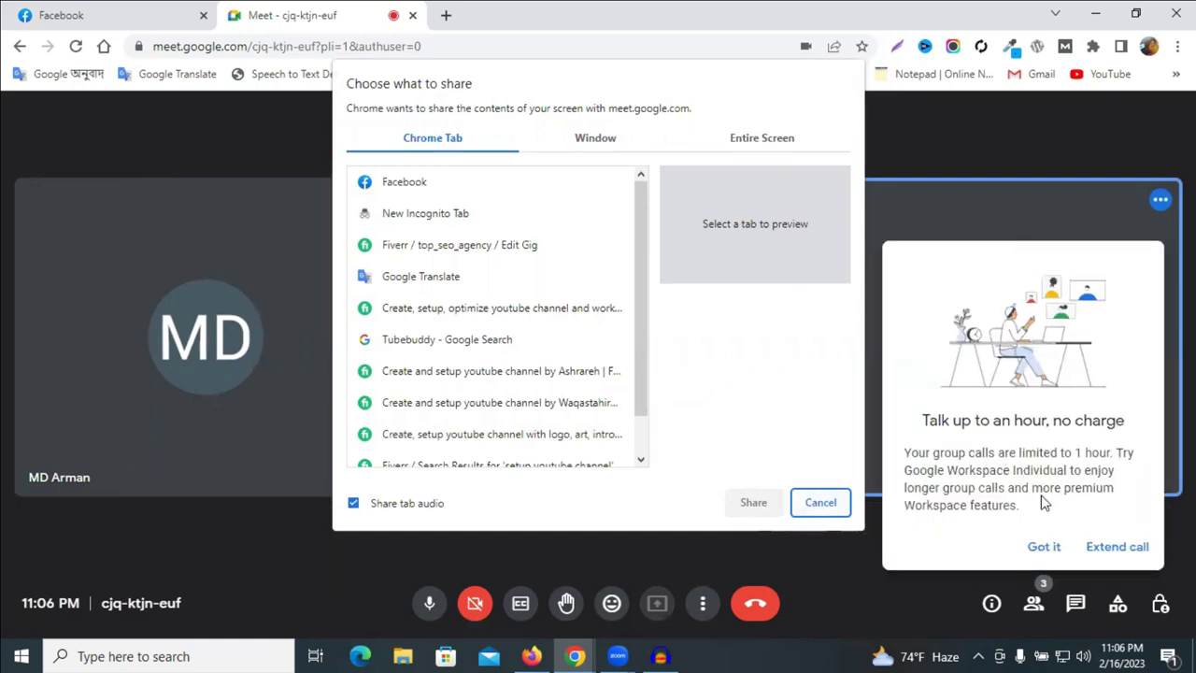
- Extend the call past the one-hour limit and share the Meeting Controls window
click(818, 505)
click(1110, 553)
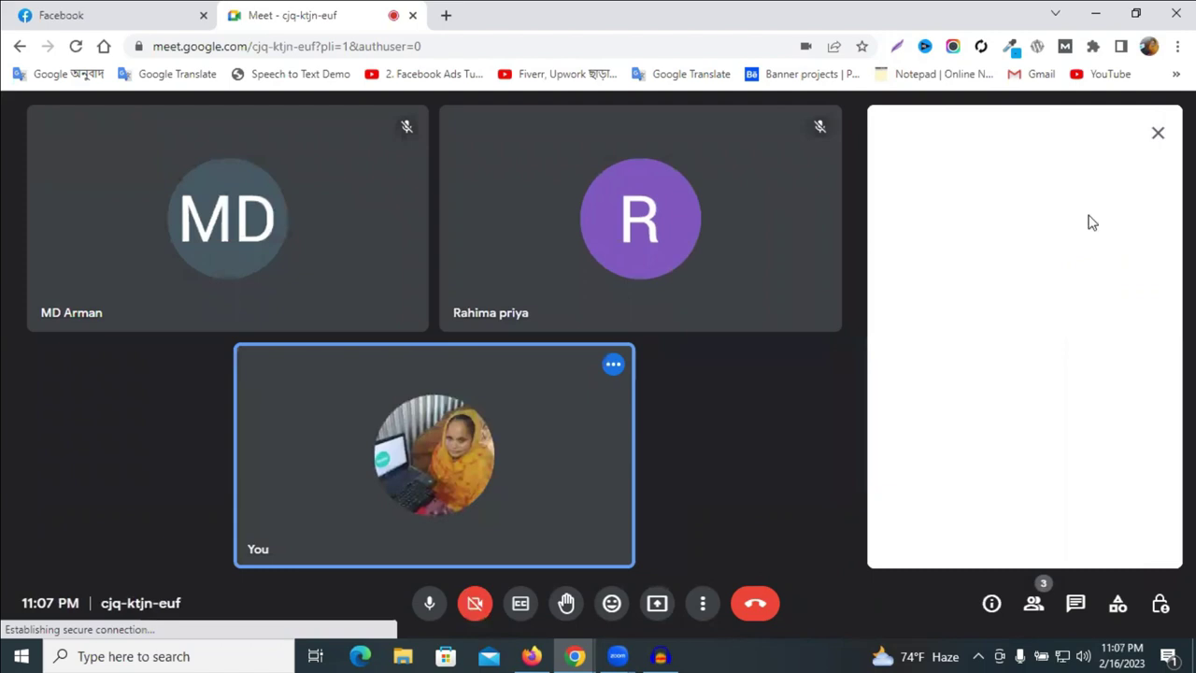
click(1155, 135)
click(661, 606)
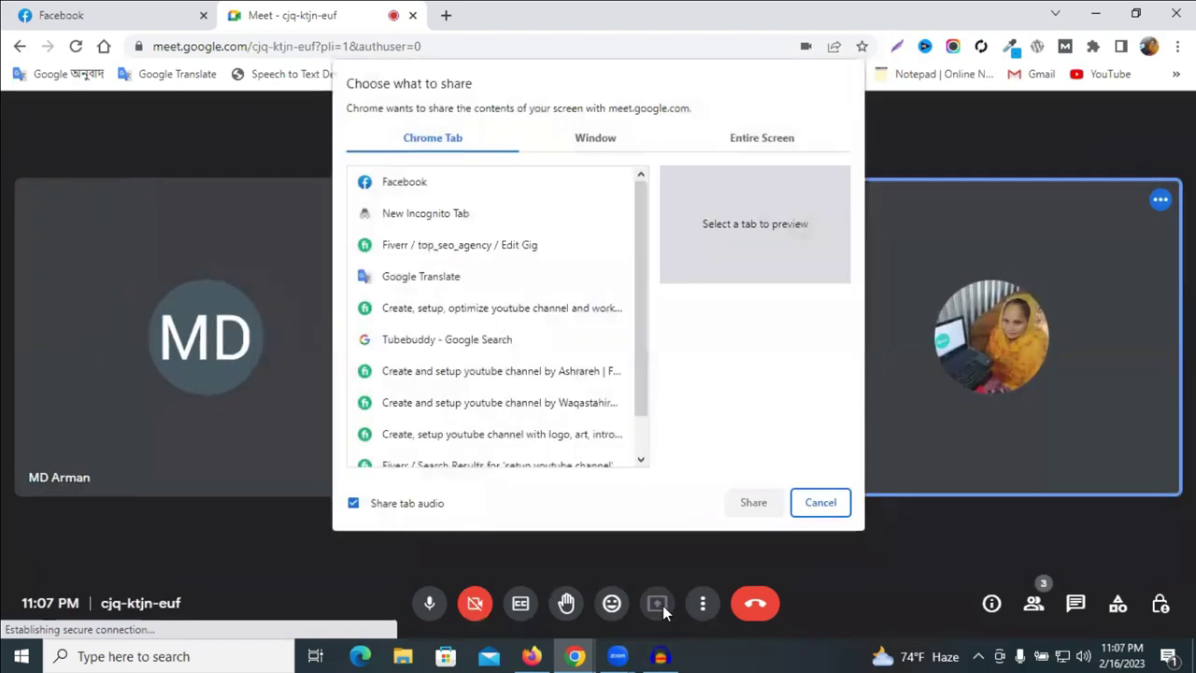
click(607, 142)
click(427, 204)
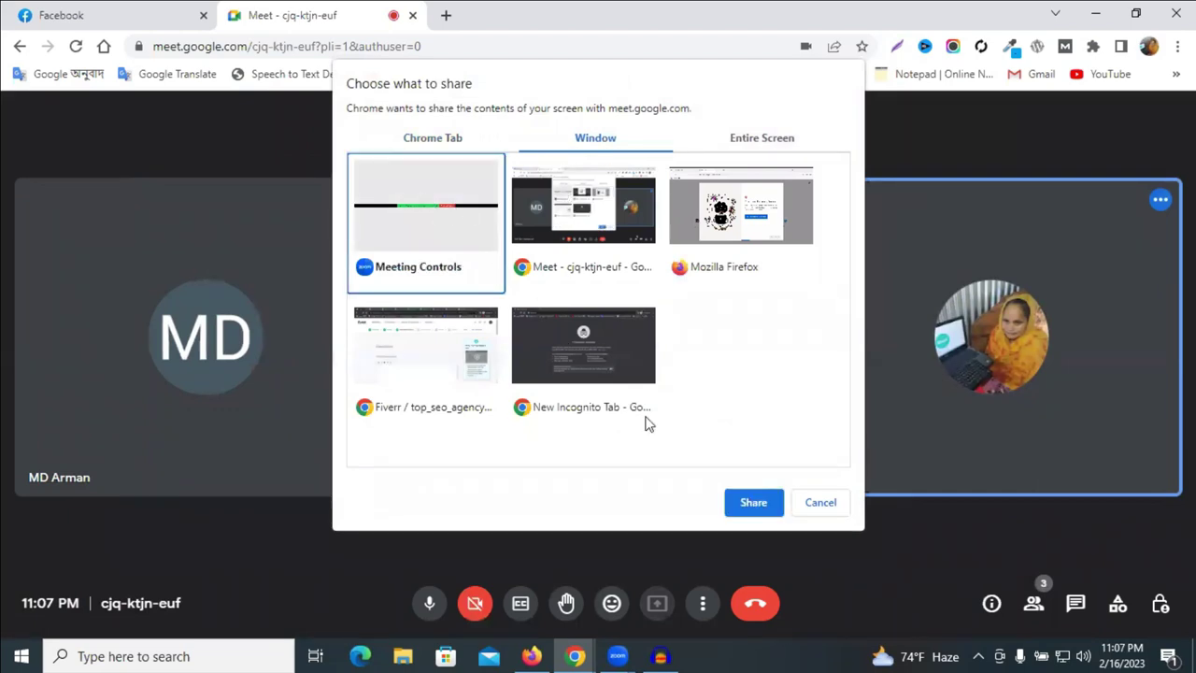
click(754, 501)
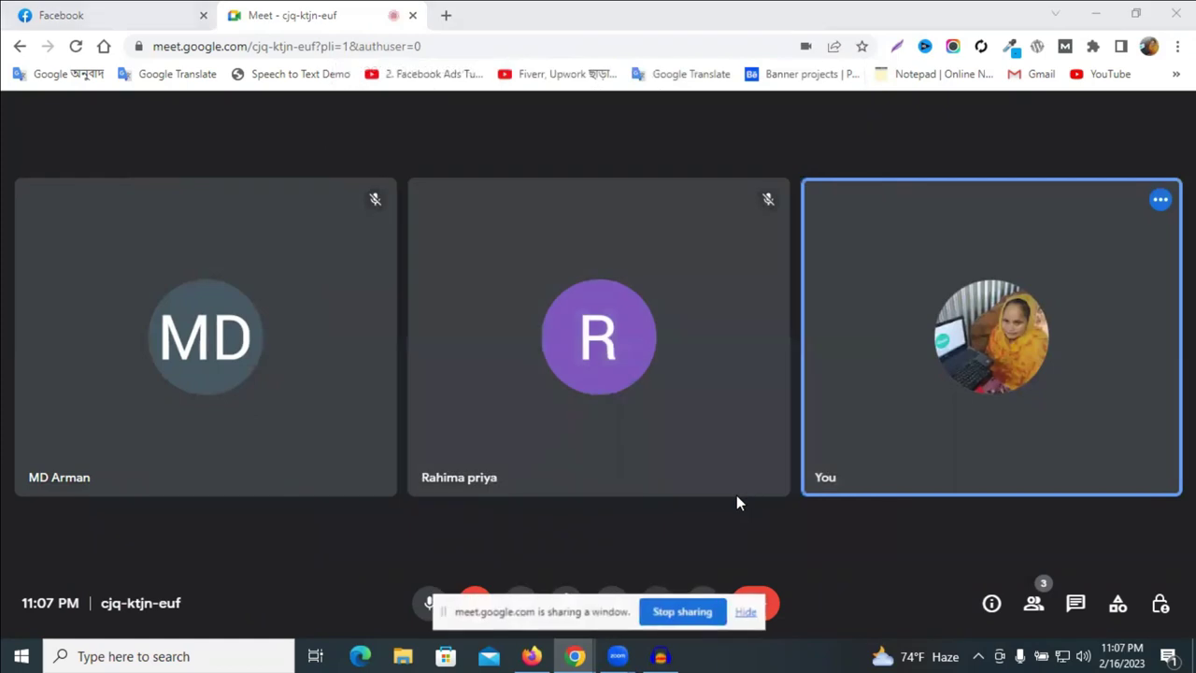
- Open a new Google tab page beside the meeting
click(443, 16)
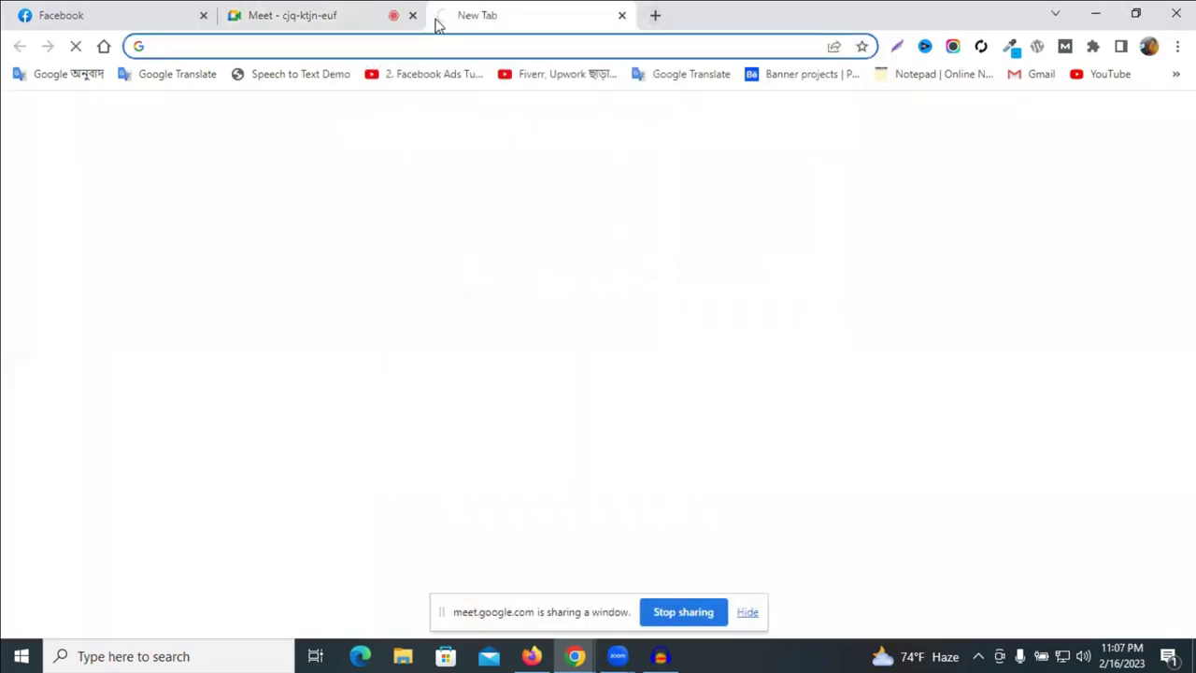
click(334, 10)
click(499, 11)
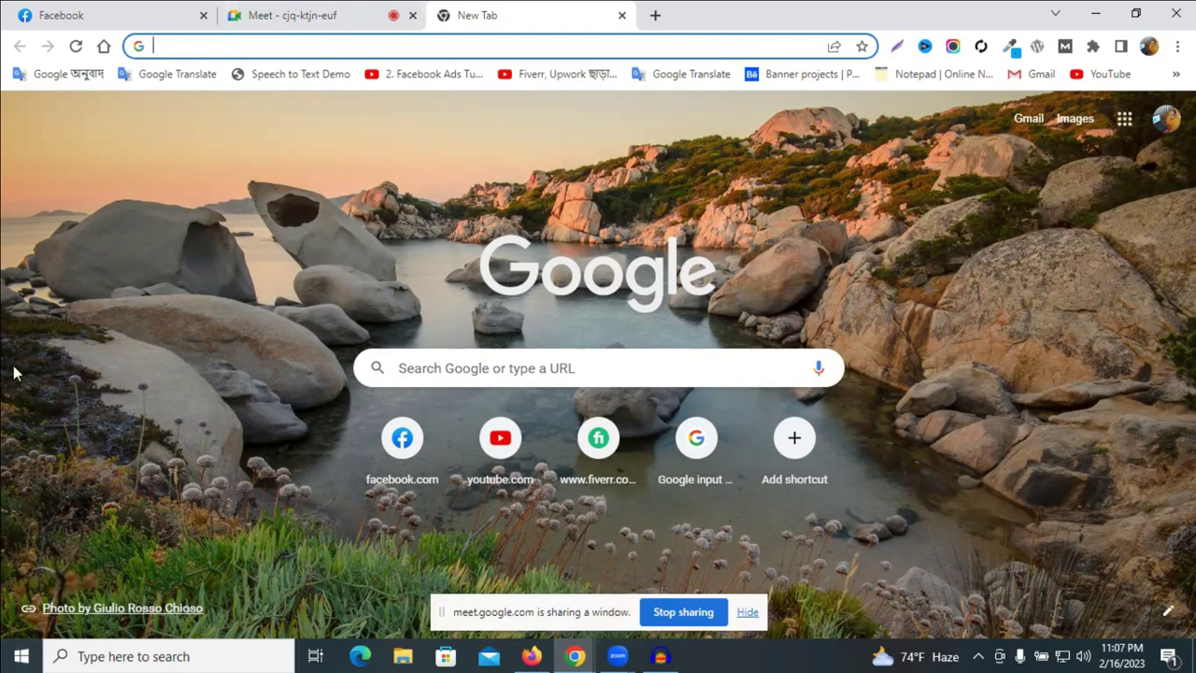
- Admit the waiting guest, then bring the Fiverr gig editing window forward
click(364, 13)
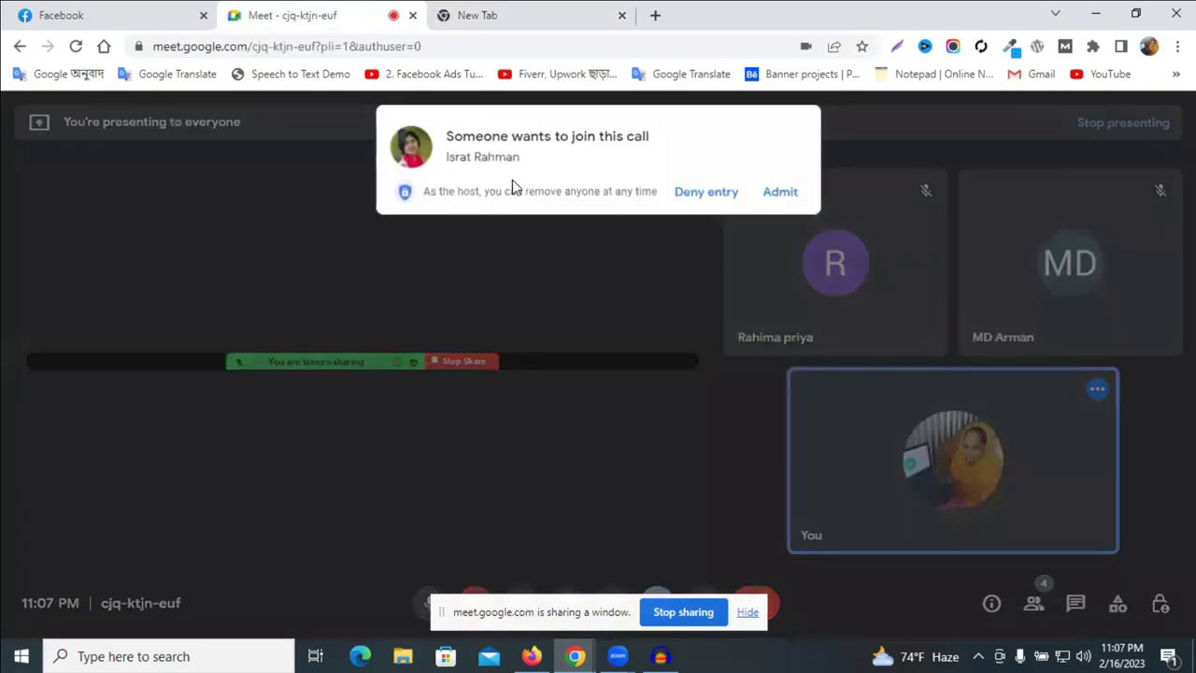
click(773, 196)
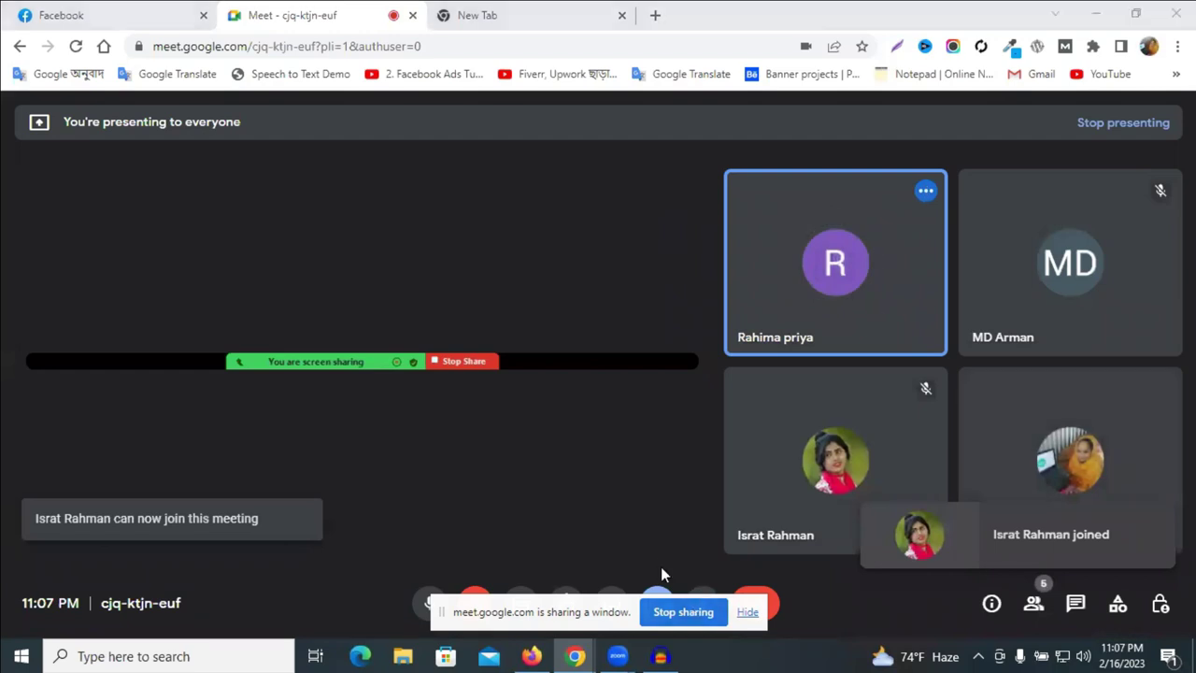
click(481, 15)
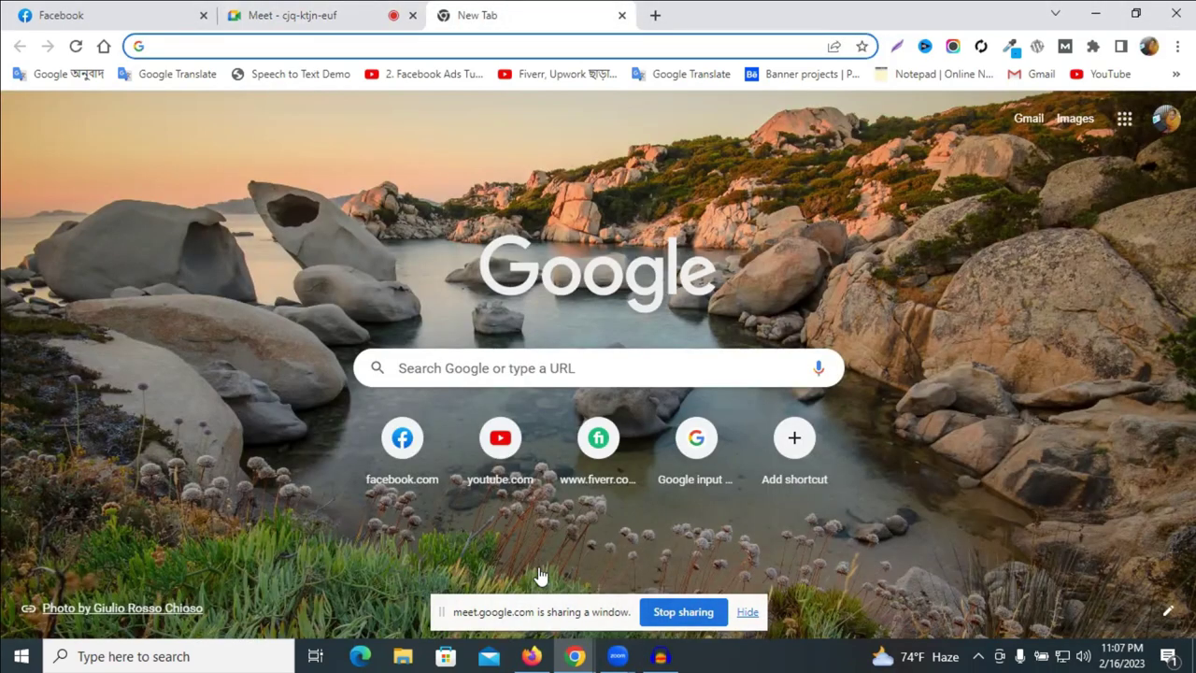
click(574, 656)
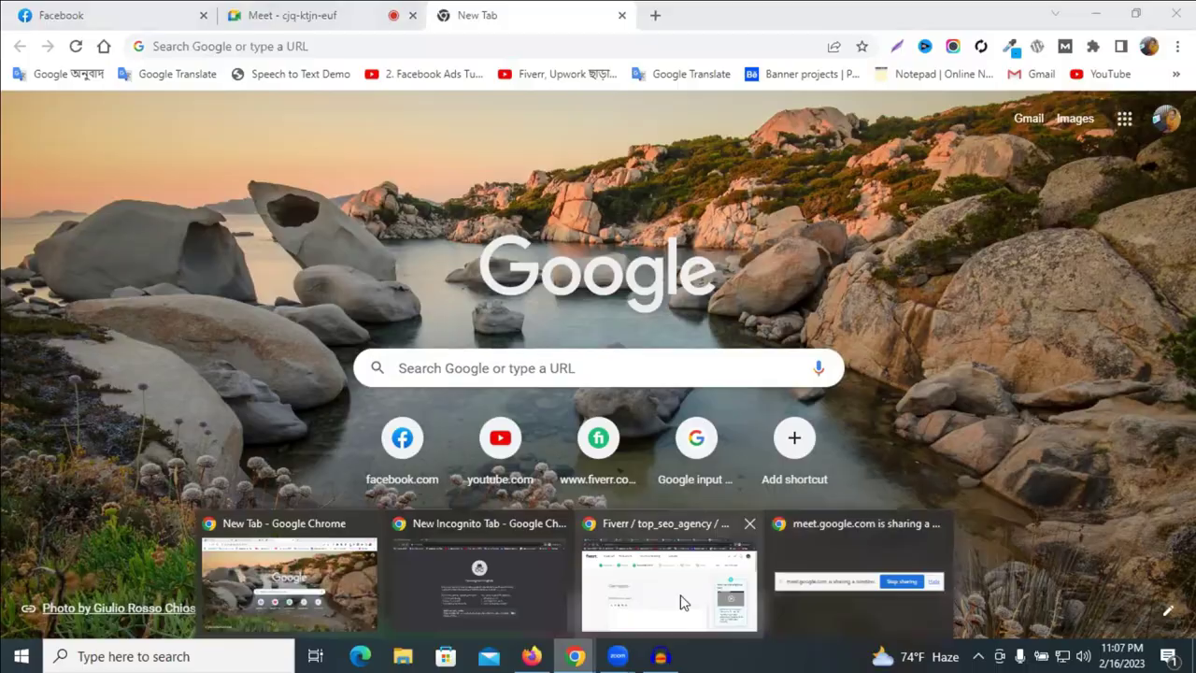
click(681, 602)
- Stop sharing the window and bring the four-person Meet call back into view
scroll(538, 422, down, 2)
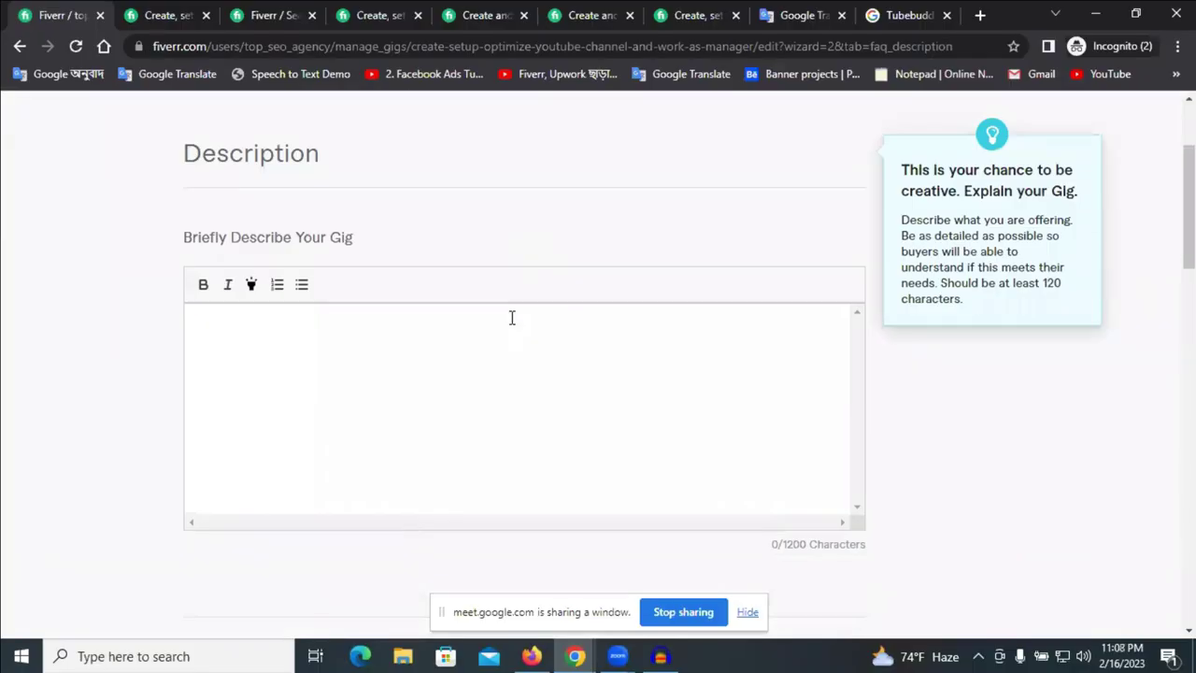
click(696, 615)
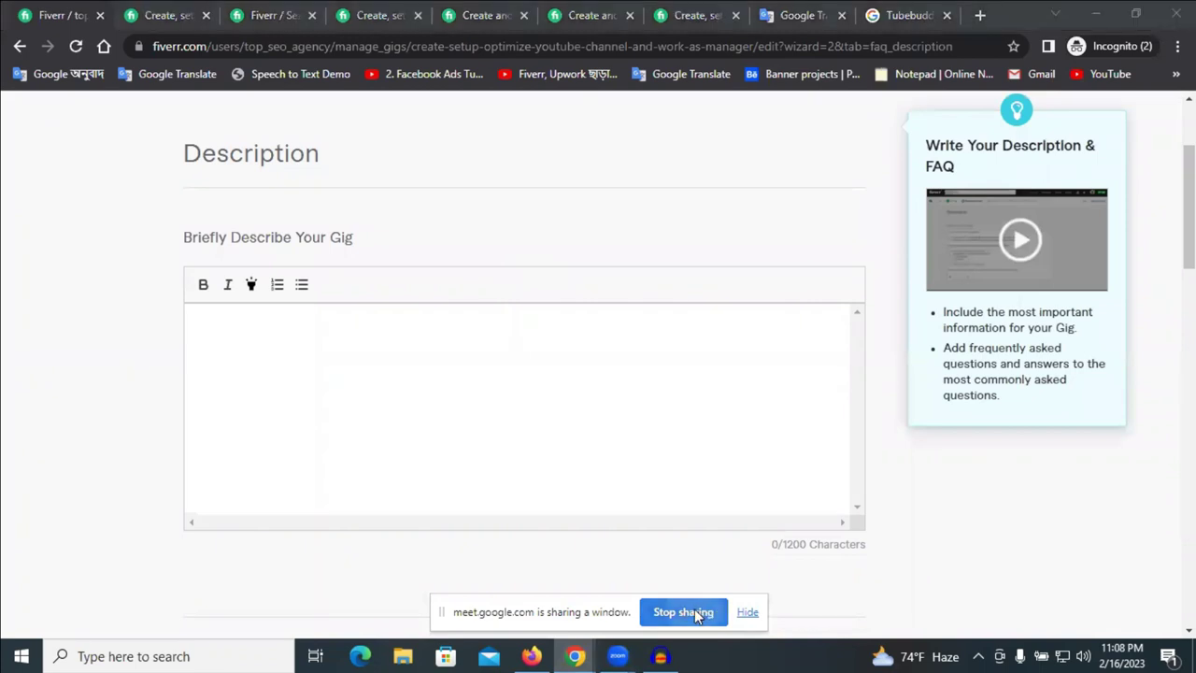
click(575, 656)
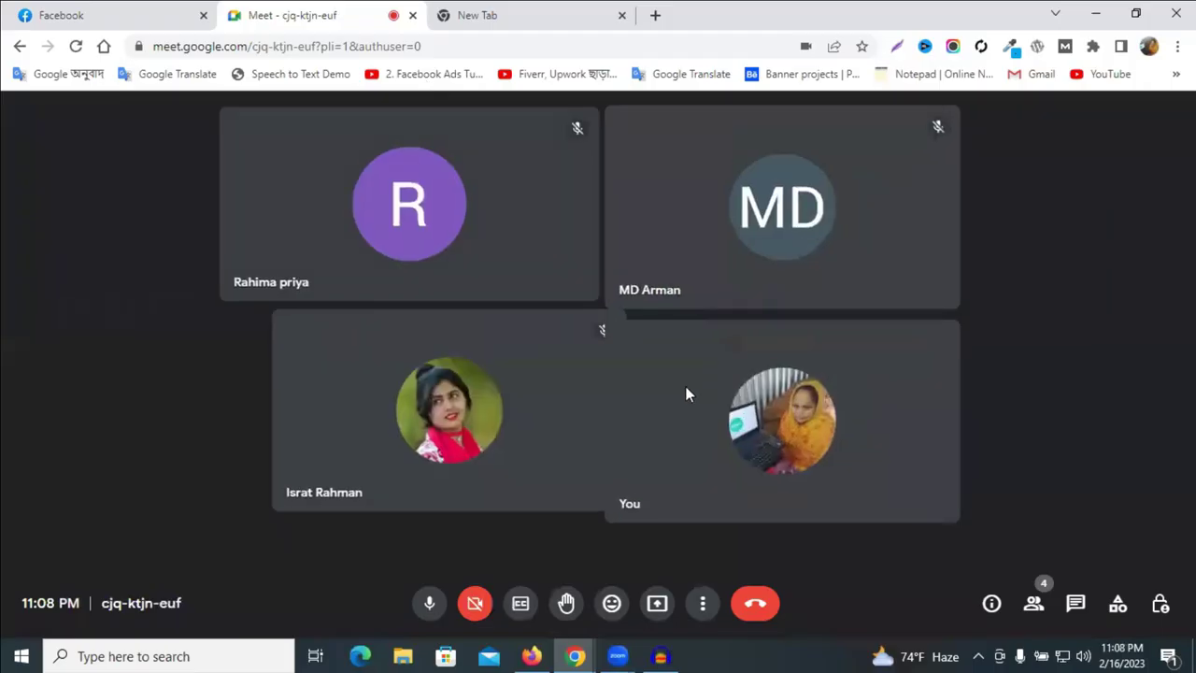
- Share the Entire Screen via Present now, then switch to the Fiverr Description & FAQ window
click(659, 603)
click(602, 138)
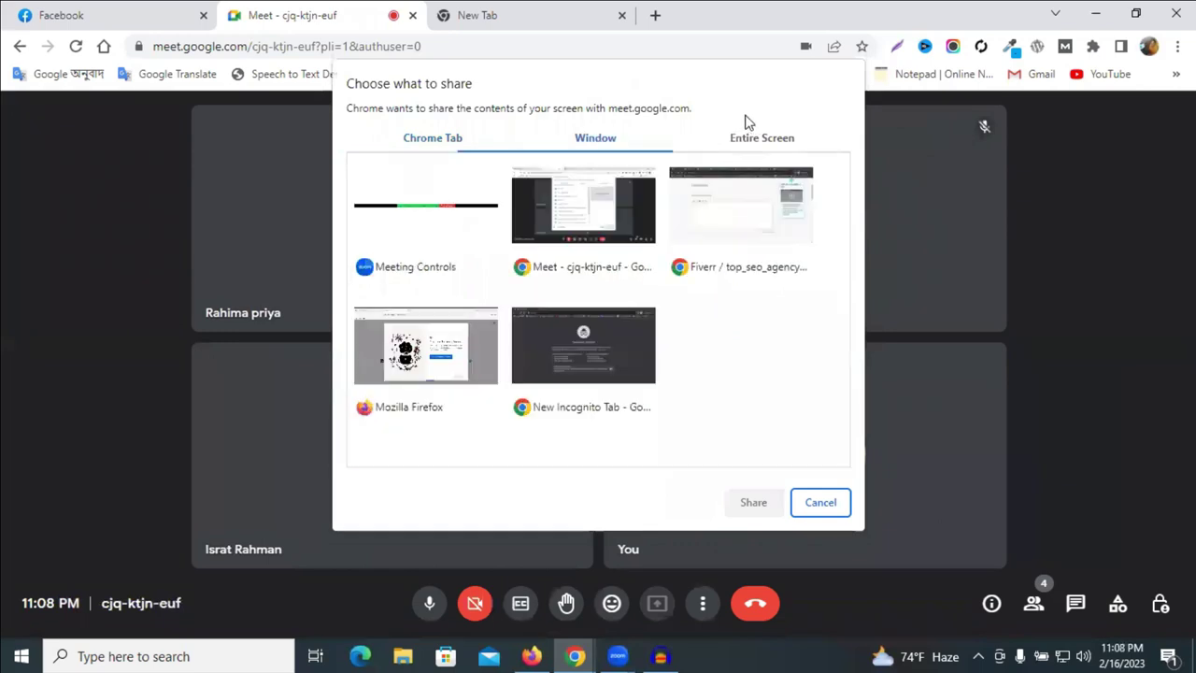
click(751, 136)
click(483, 286)
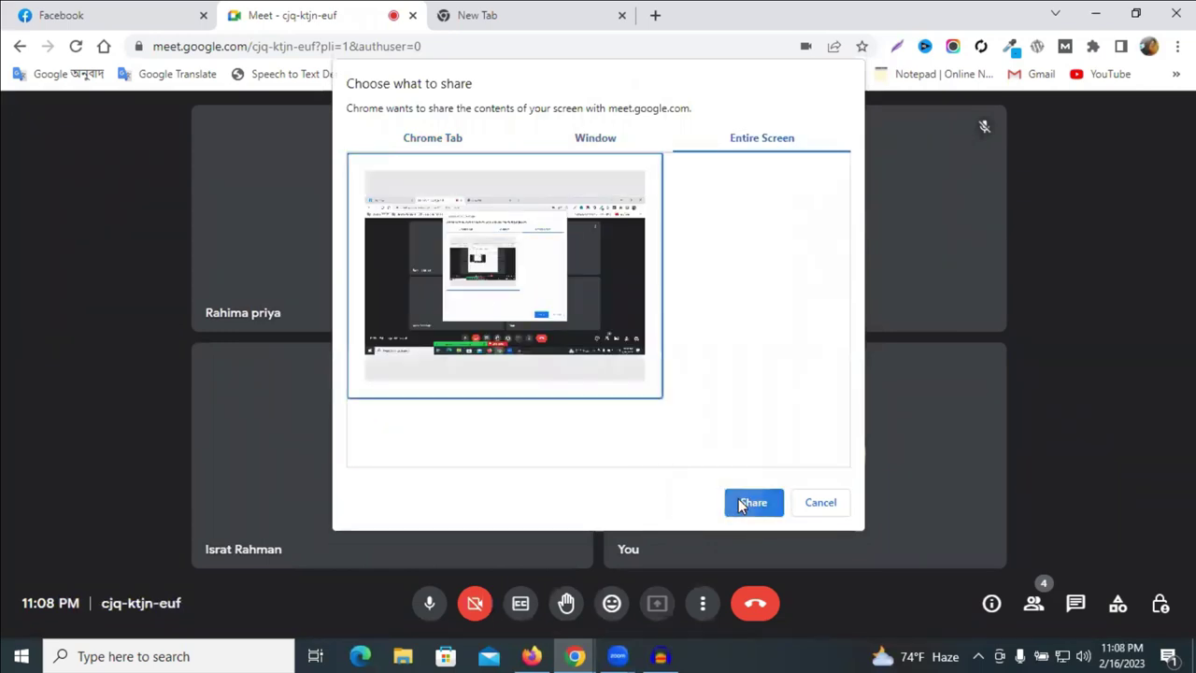
click(752, 503)
mouse_move(575, 656)
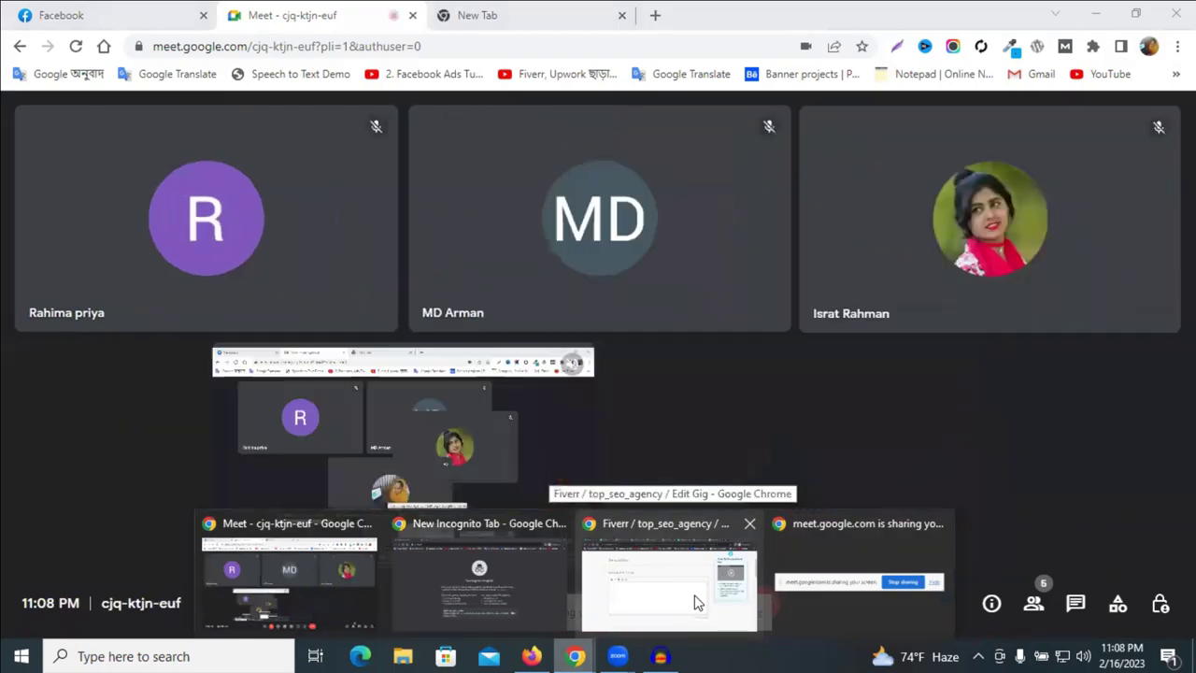
click(687, 602)
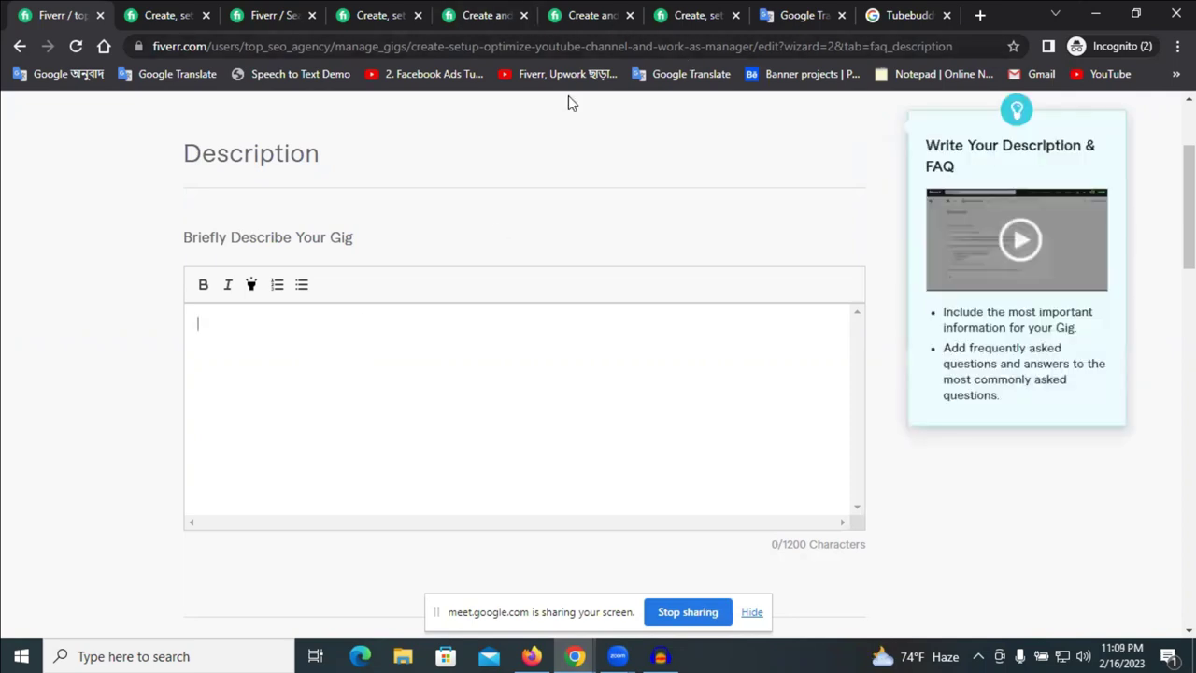
- Begin the gig description with 'Welcome To My', capitalising the M
click(575, 656)
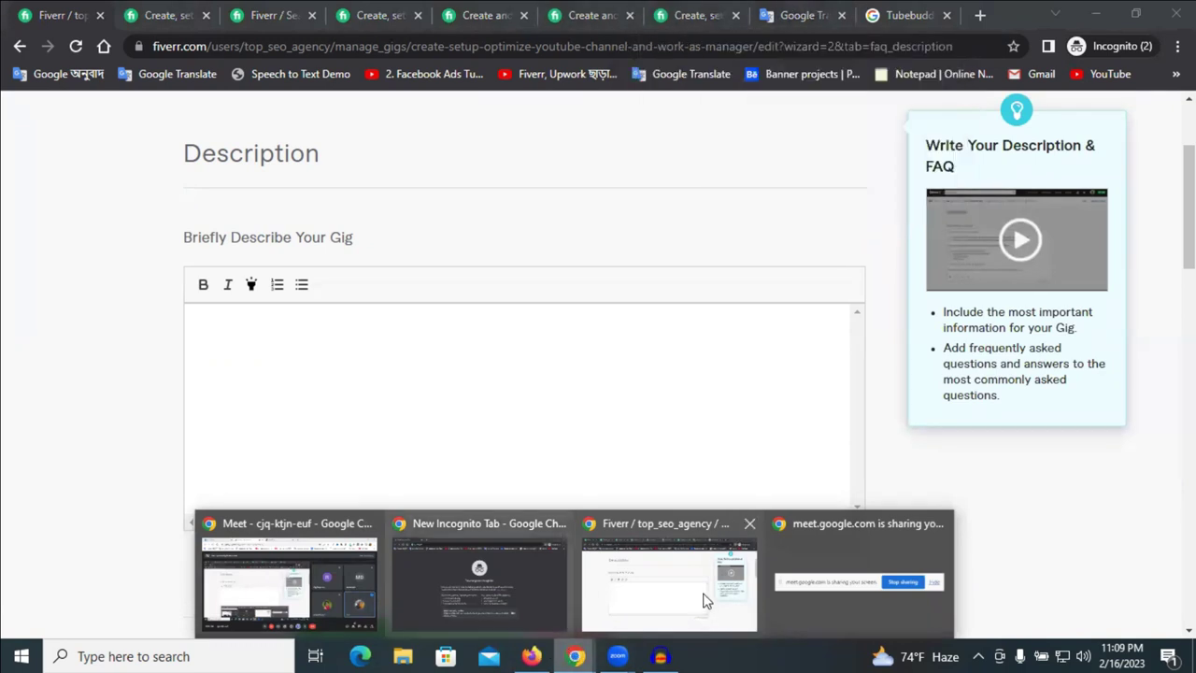
click(272, 312)
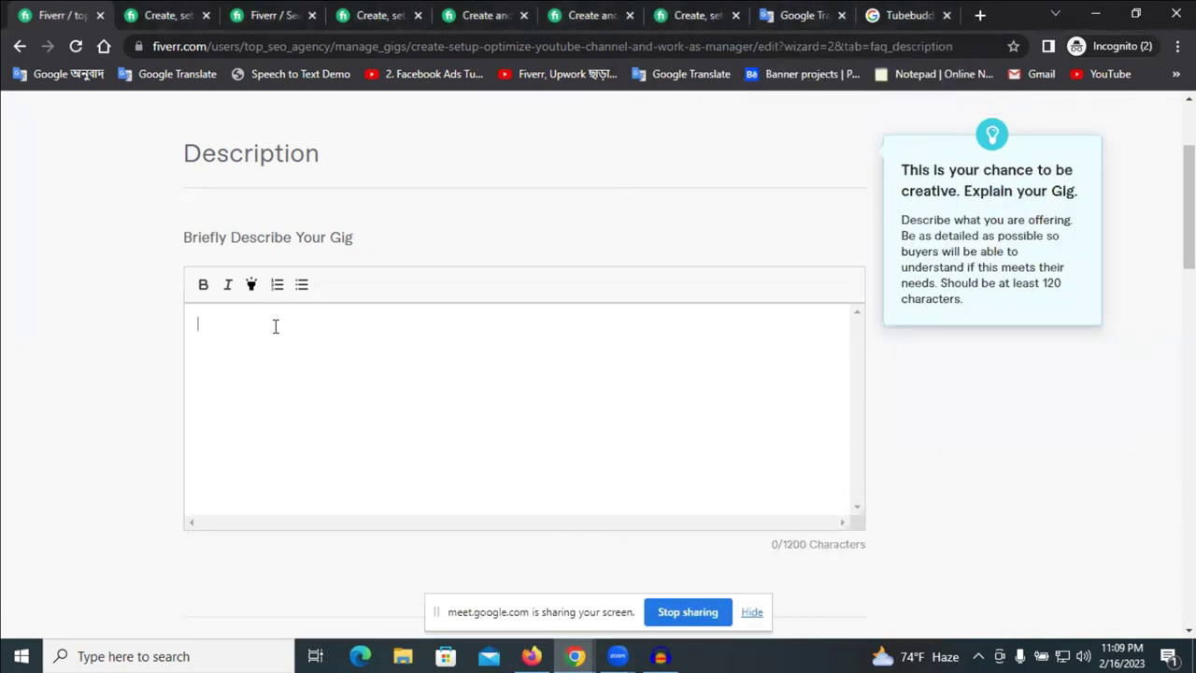
text(Welcome)
text(To my)
drag(298, 324, 292, 324)
text(M)
- Continue with 'Create, Setup, Optimize and Design Services', fixing typos and checking spelling of 'SErvices'
text(Create, SE)
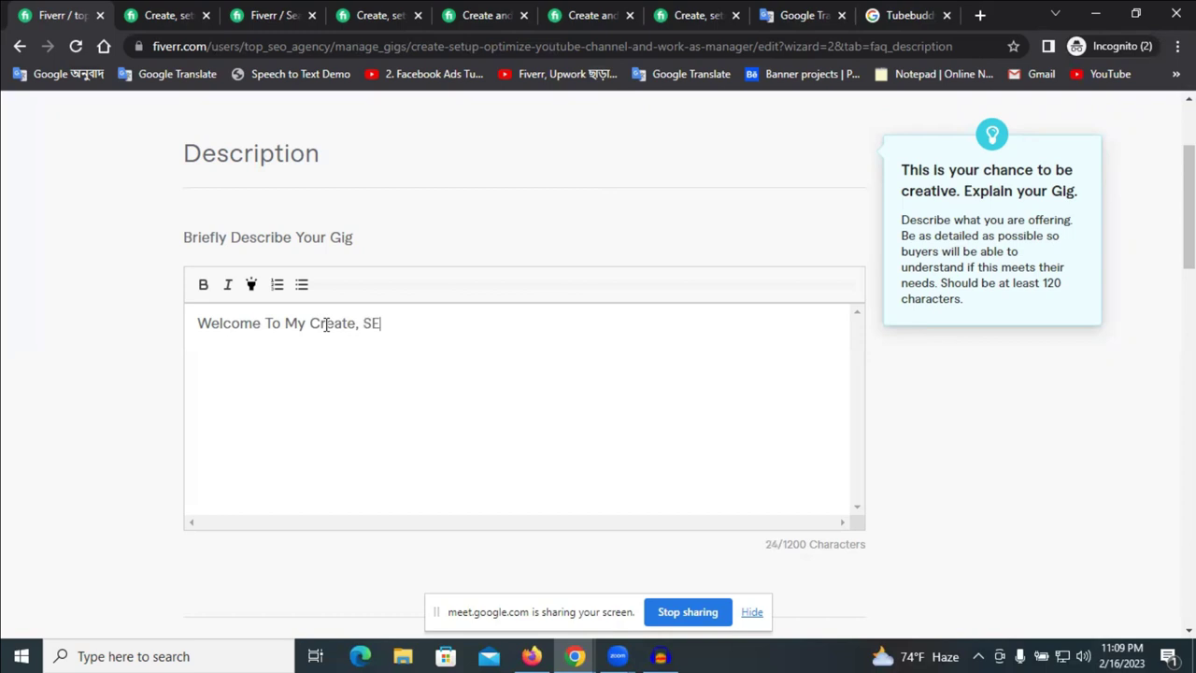
key(BackSpace)
text(etup, Optimi)
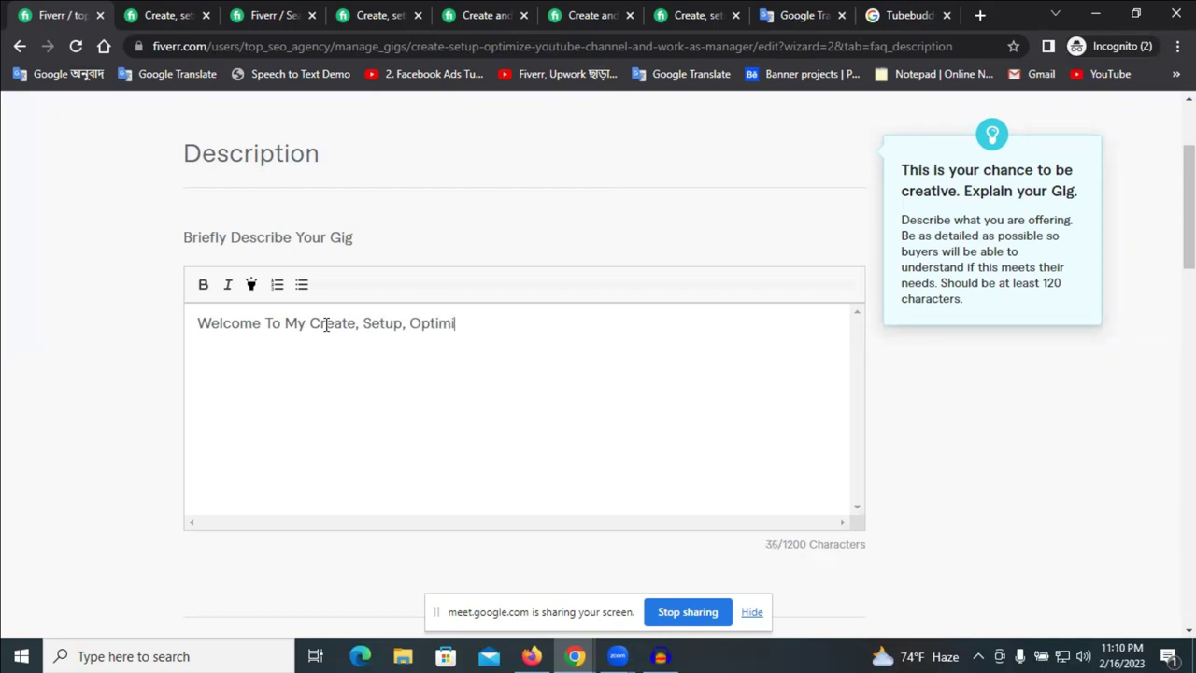
text(ze)
text(and )
text(D)
text(ees)
key(BackSpace)
key(BackSpace)
text(sign)
text( SE)
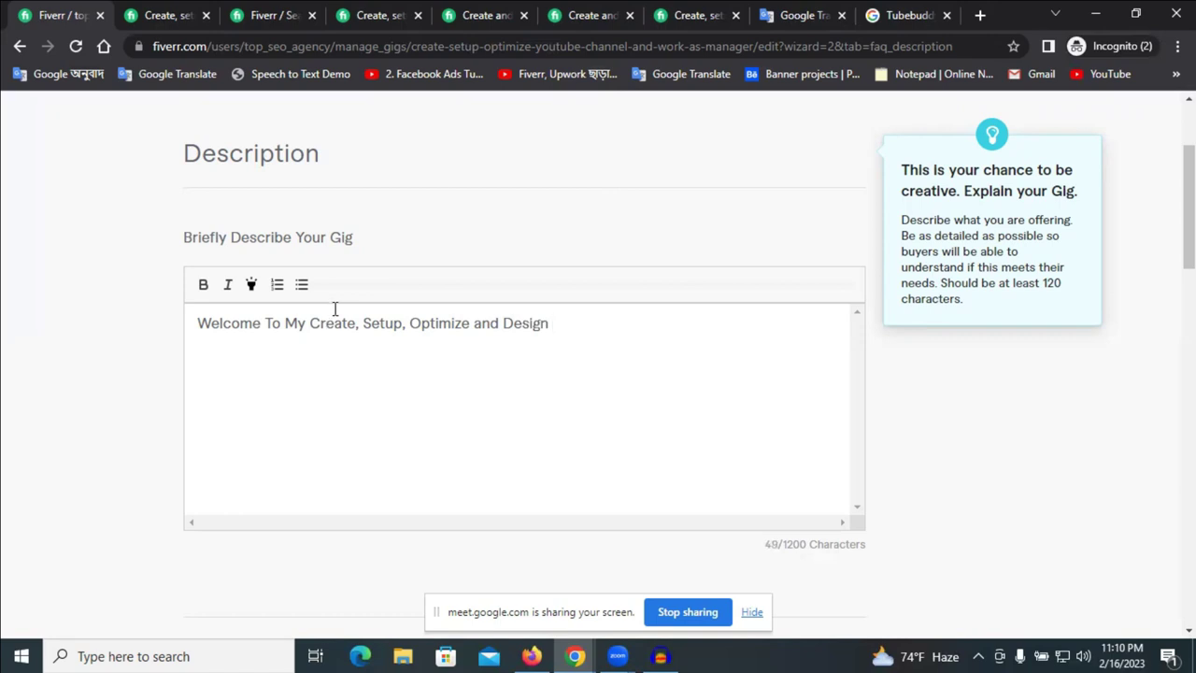
text(rvices)
right_click(578, 332)
- Correct 'SErvices' to 'Services', then delete 'and Design Services'
click(598, 343)
drag(612, 322, 475, 324)
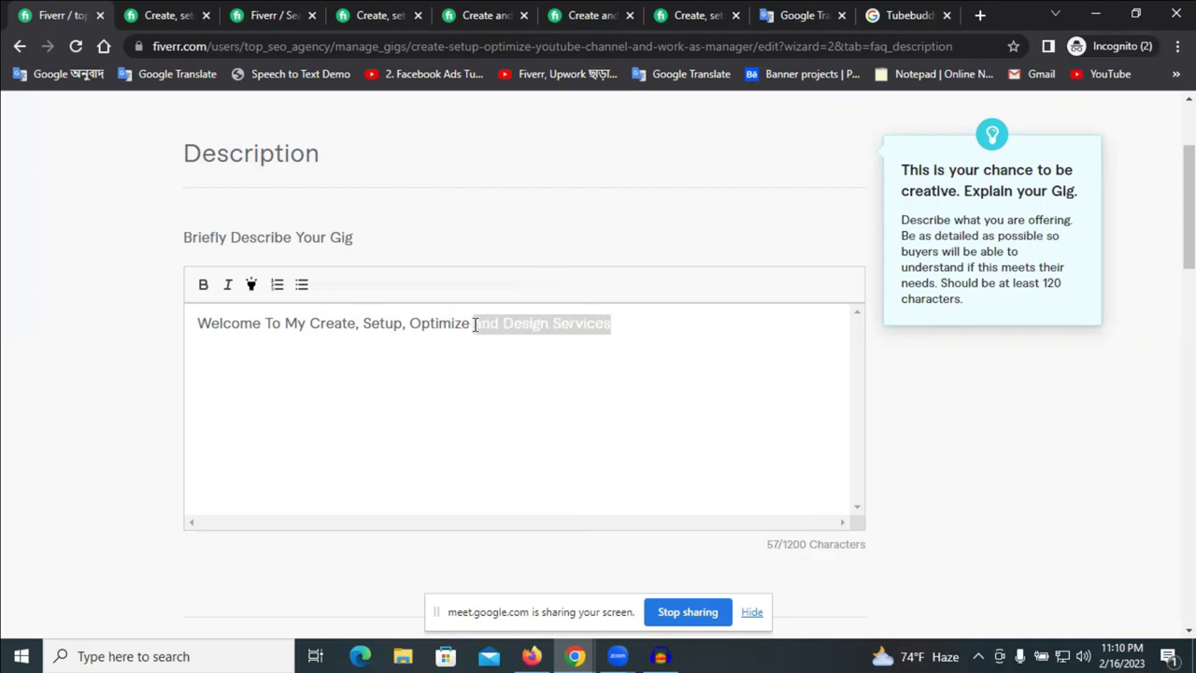
key(BackSpace)
- Add 'YouTube Channel' after Optimize, using the spell-check fix for YouTube
click(315, 322)
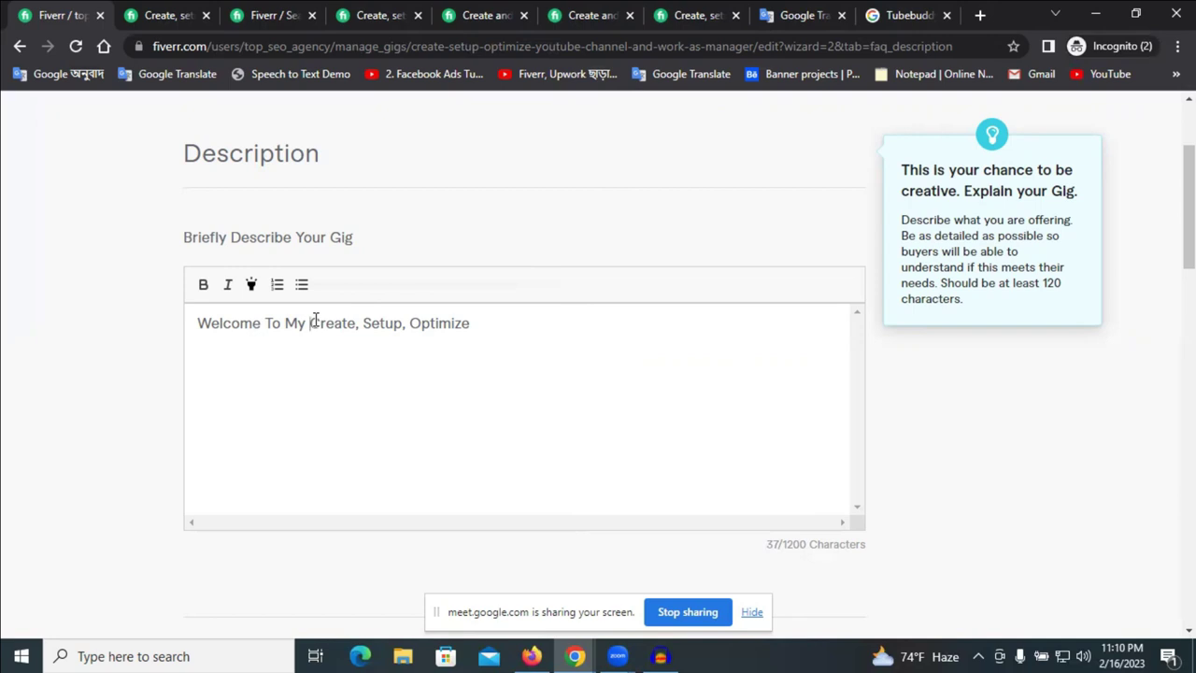
click(491, 328)
text(Youtube)
right_click(489, 328)
click(533, 338)
text(Channel)
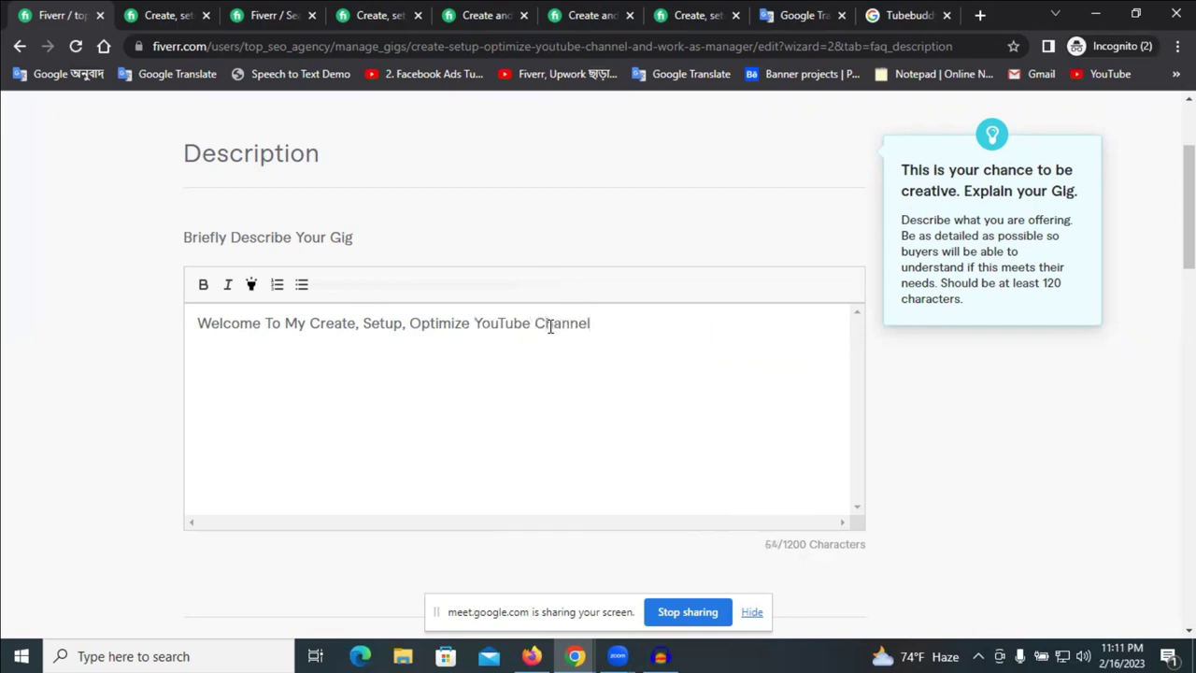
- Replace the comma after Setup with 'and', then start typing 'S' at the line's end
click(406, 325)
key(BackSpace)
text(and)
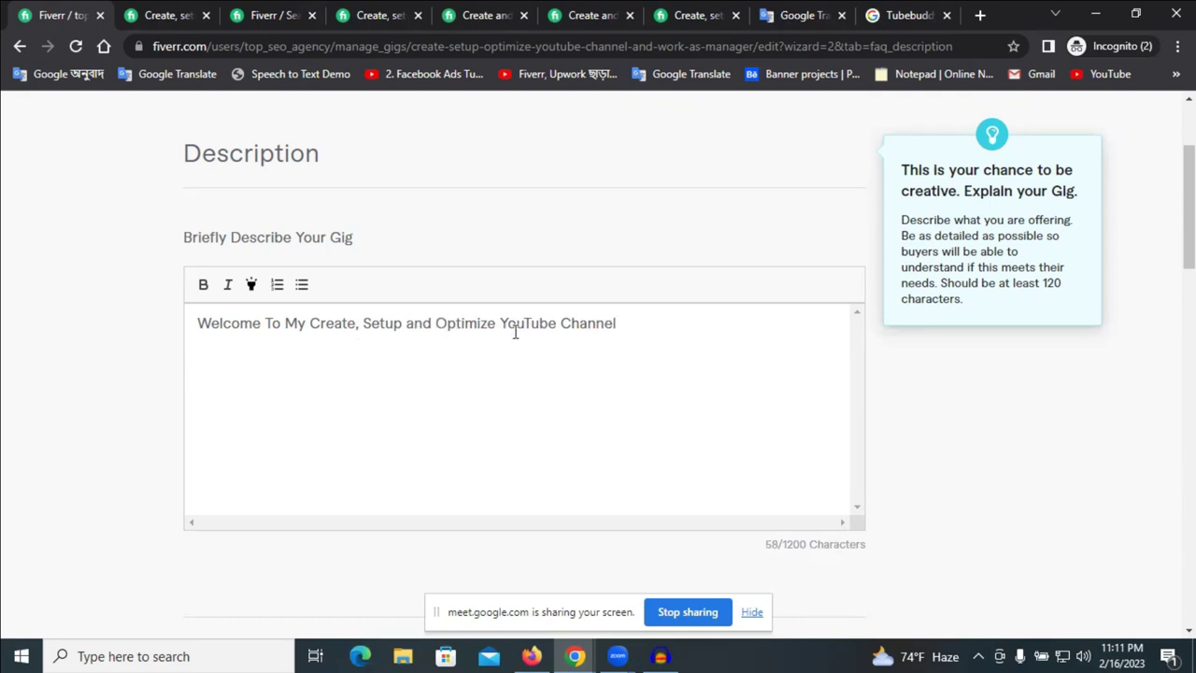
click(624, 325)
text(SE)
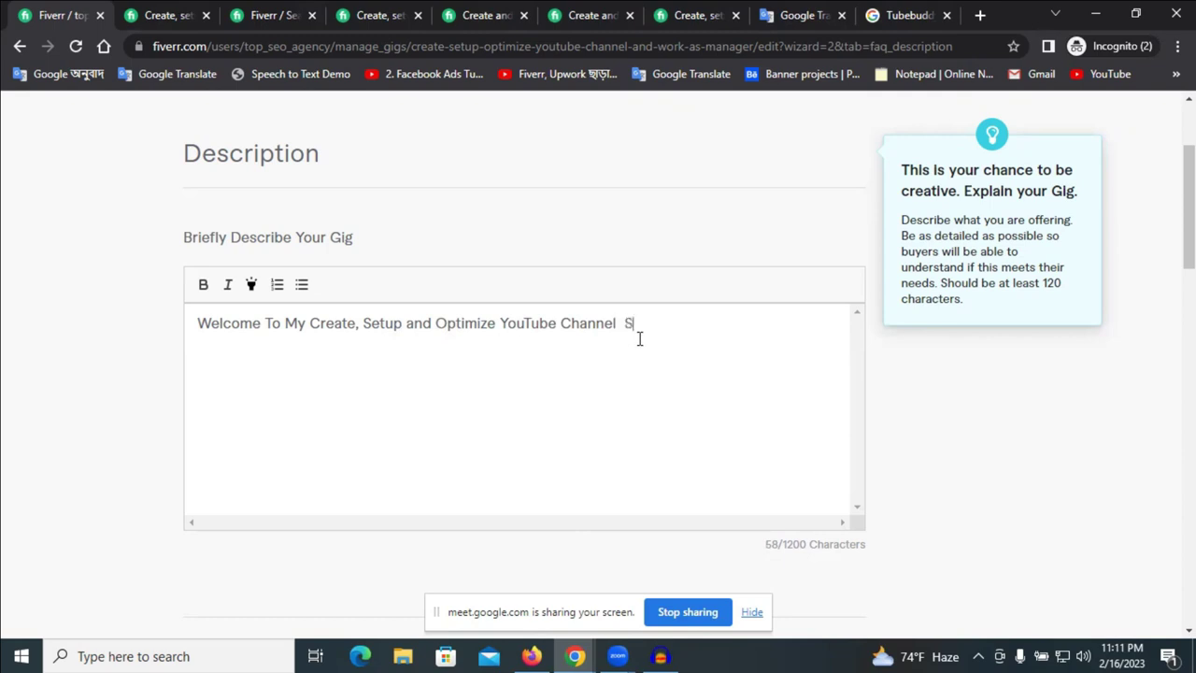
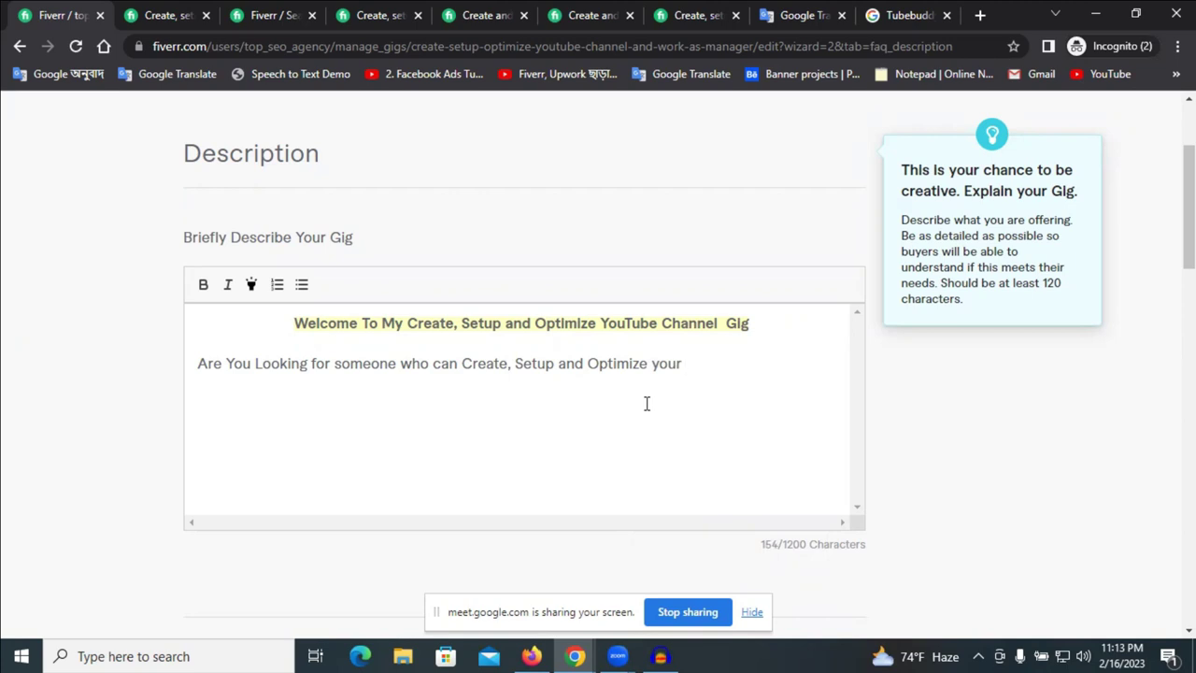
- Type 'YouTube Channel?', fixing 'Youtube' and 'Channnel' with spell-check suggestions
text(Youtube)
right_click(722, 369)
key(Escape)
right_click(722, 369)
click(764, 384)
text(Channnel.)
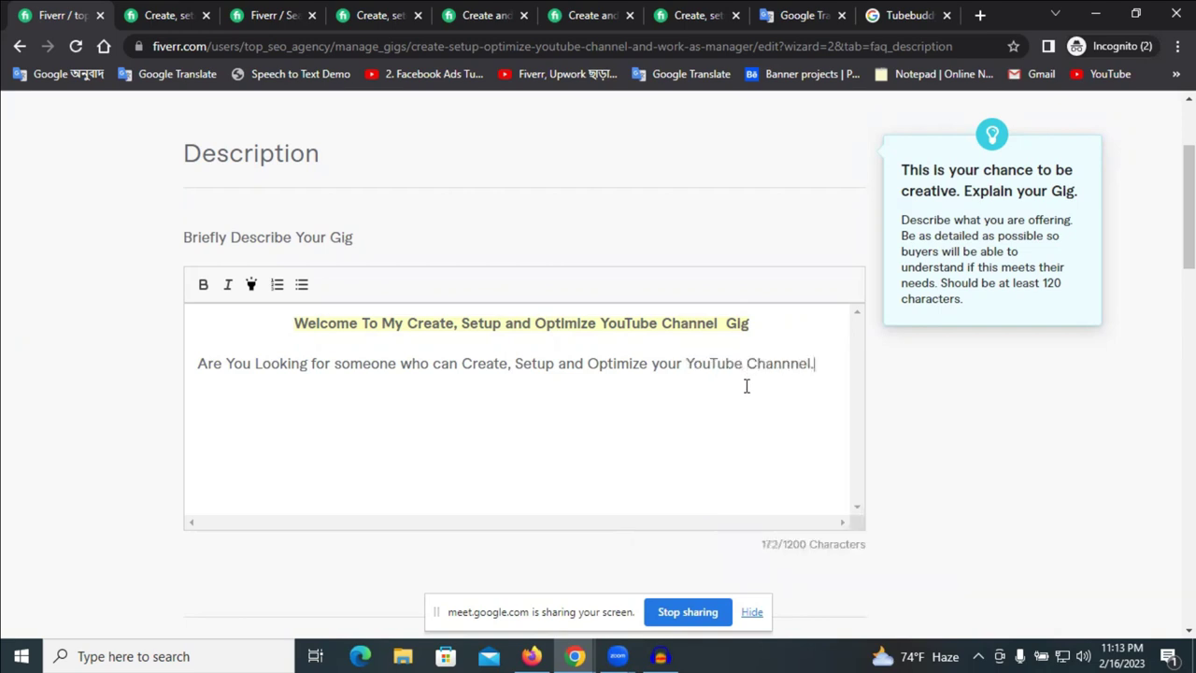
right_click(763, 367)
click(788, 383)
text(?)
key(BackSpace)
key(BackSpace)
text(?)
- Begin the reply 'If yes, Congratulistion' and bring up spelling suggestions for it
text(If t)
key(BackSpace)
text(you)
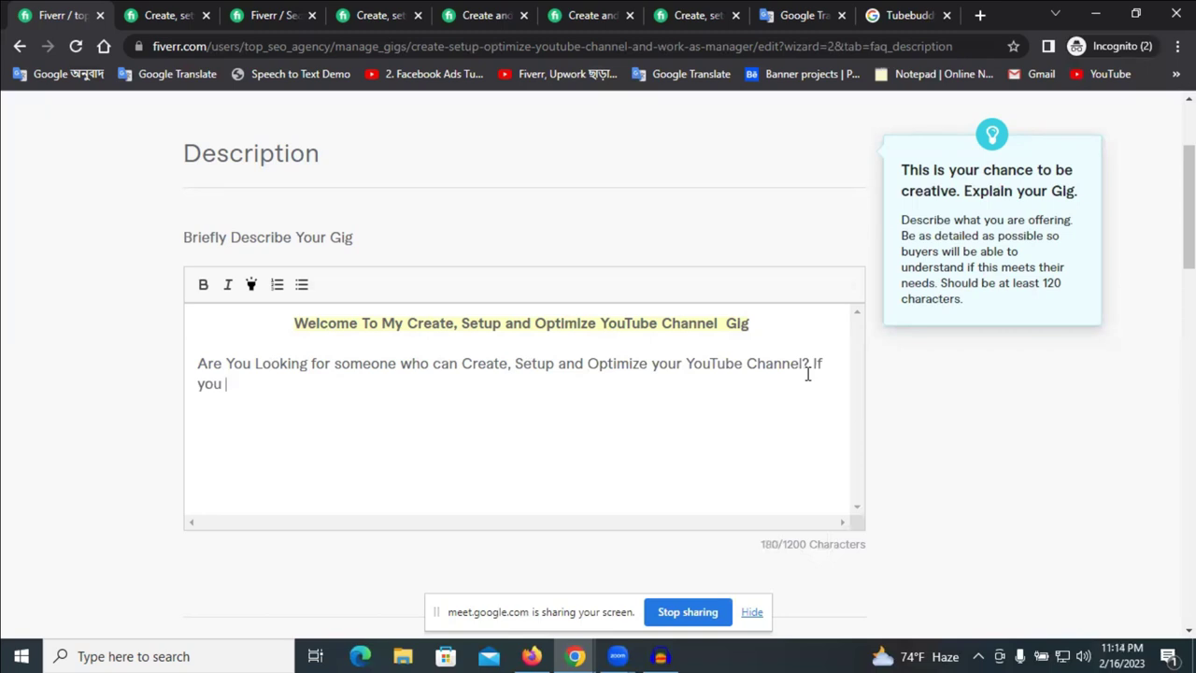
key(BackSpace)
key(BackSpace)
key(BackSpace)
text(es, Congra)
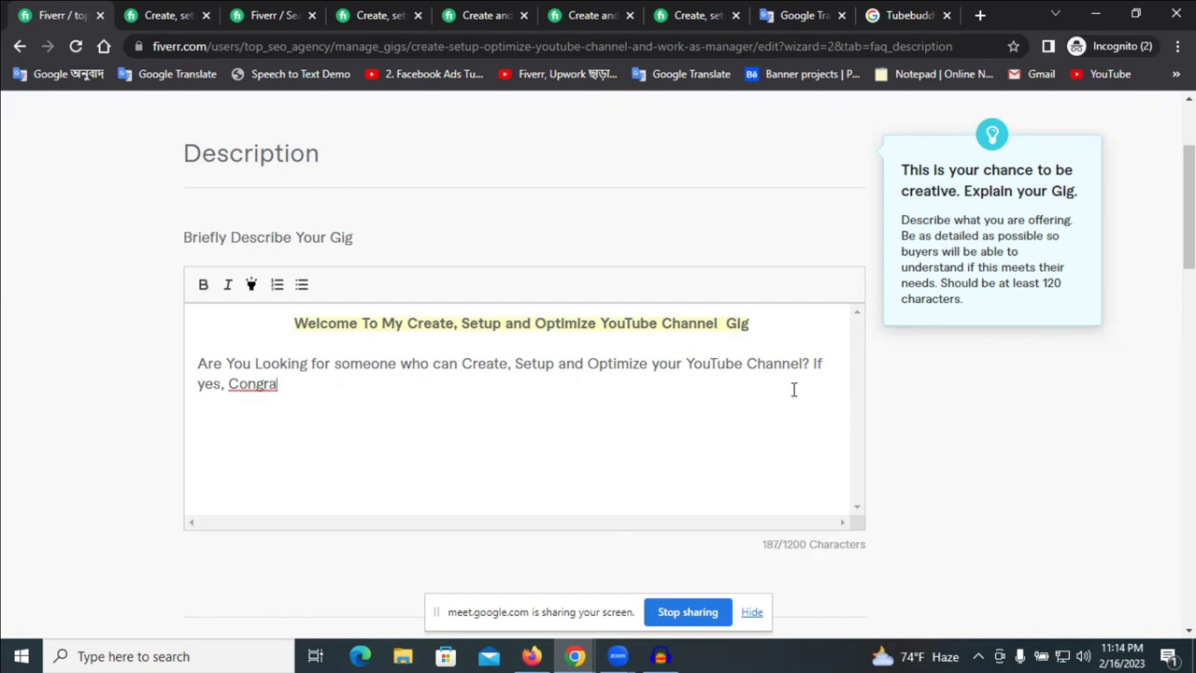
text(tulistion)
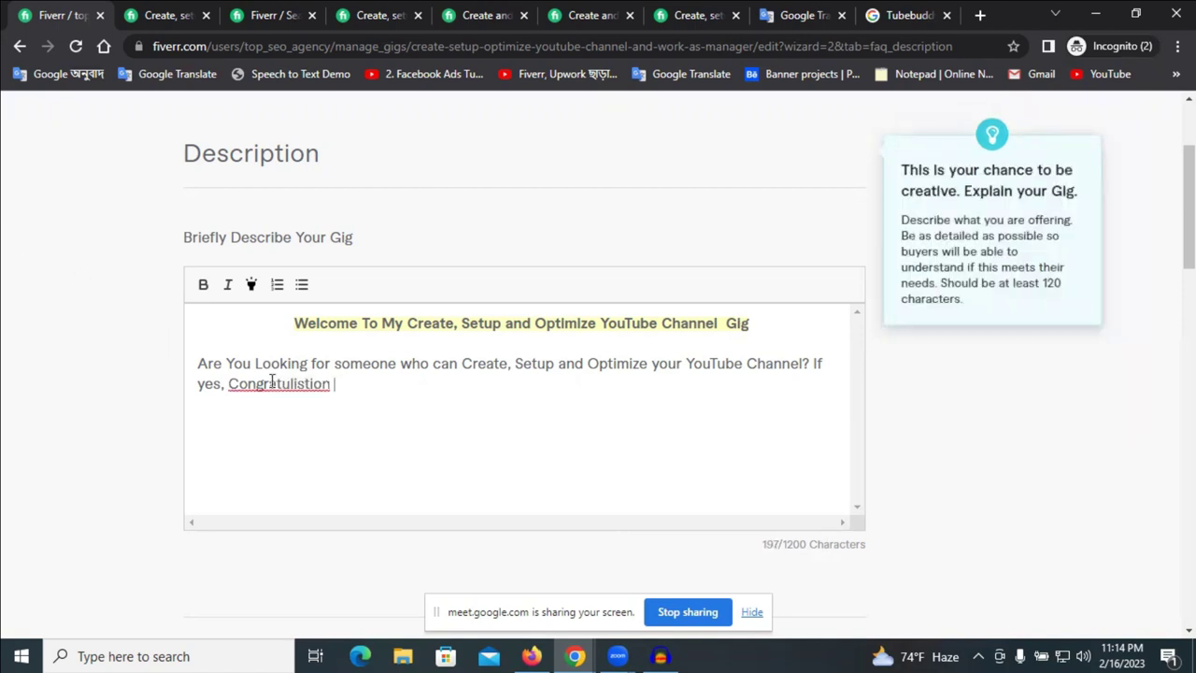
right_click(272, 381)
- Correct the word to 'Congratulation' and add ', You are at the right place.'
click(291, 392)
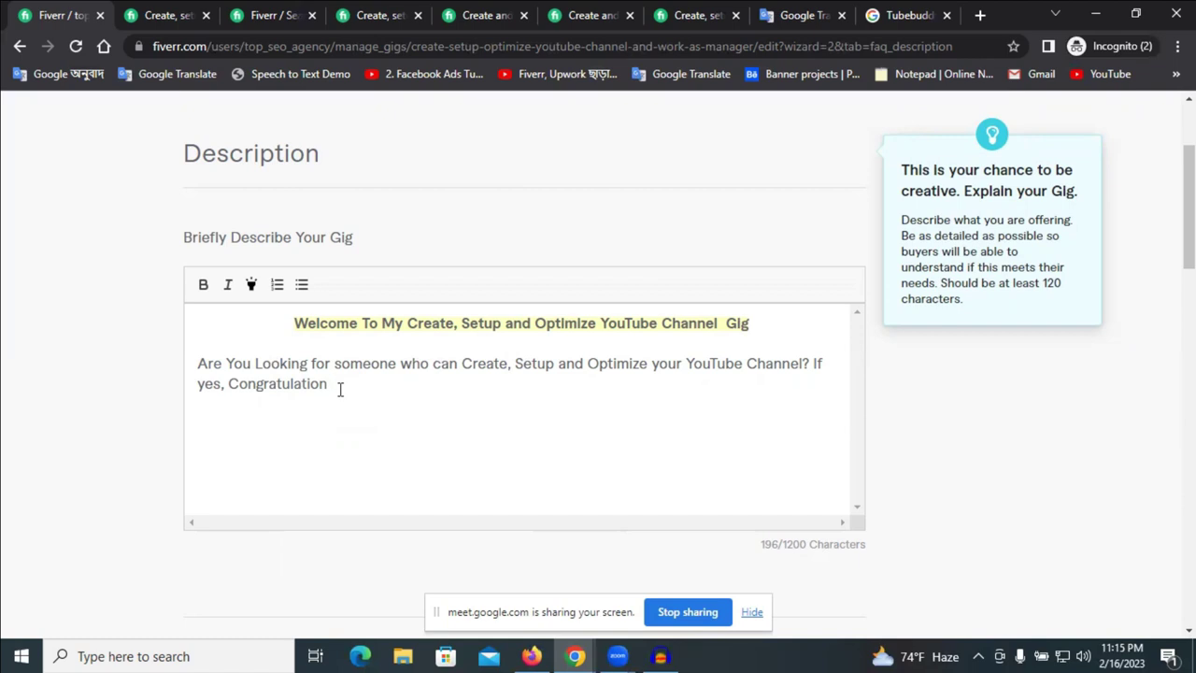
text(,)
key(BackSpace)
key(BackSpace)
key(BackSpace)
key(BackSpace)
text(,  You are  at)
key(BackSpace)
key(BackSpace)
key(BackSpace)
text(at the r)
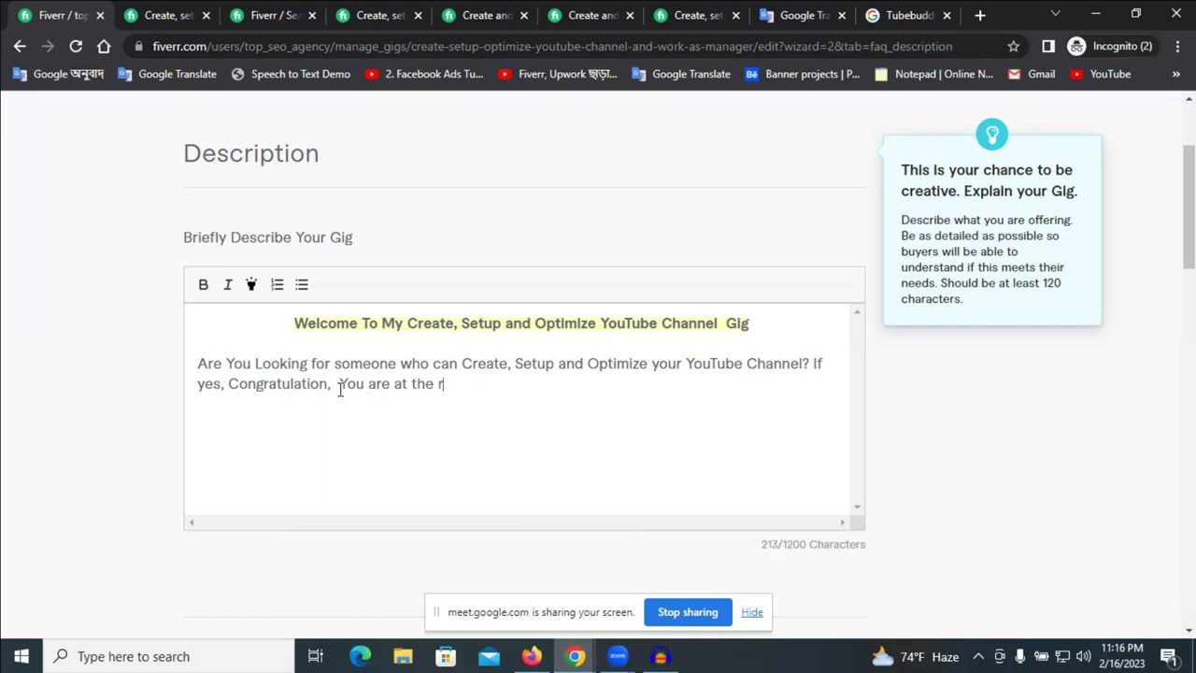
text(ight  p)
text(la)
text(ce)
text(>)
key(BackSpace)
key(BackSpace)
text(.)
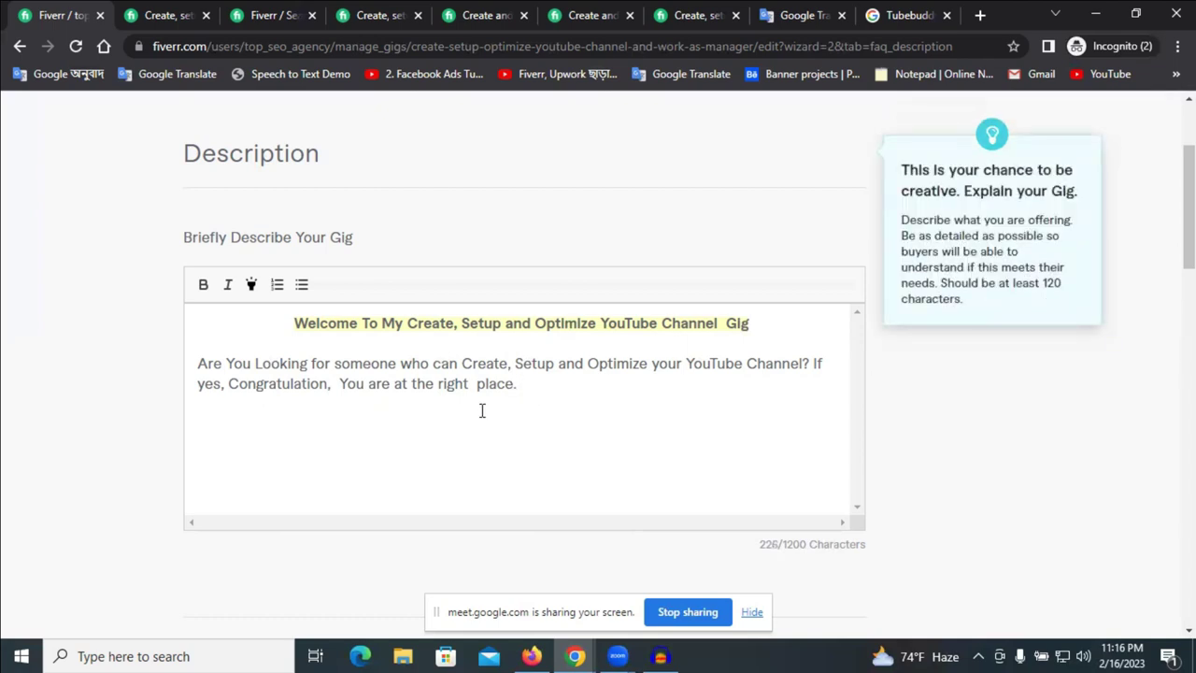
- Start a new paragraph beginning 'I have'
click(573, 392)
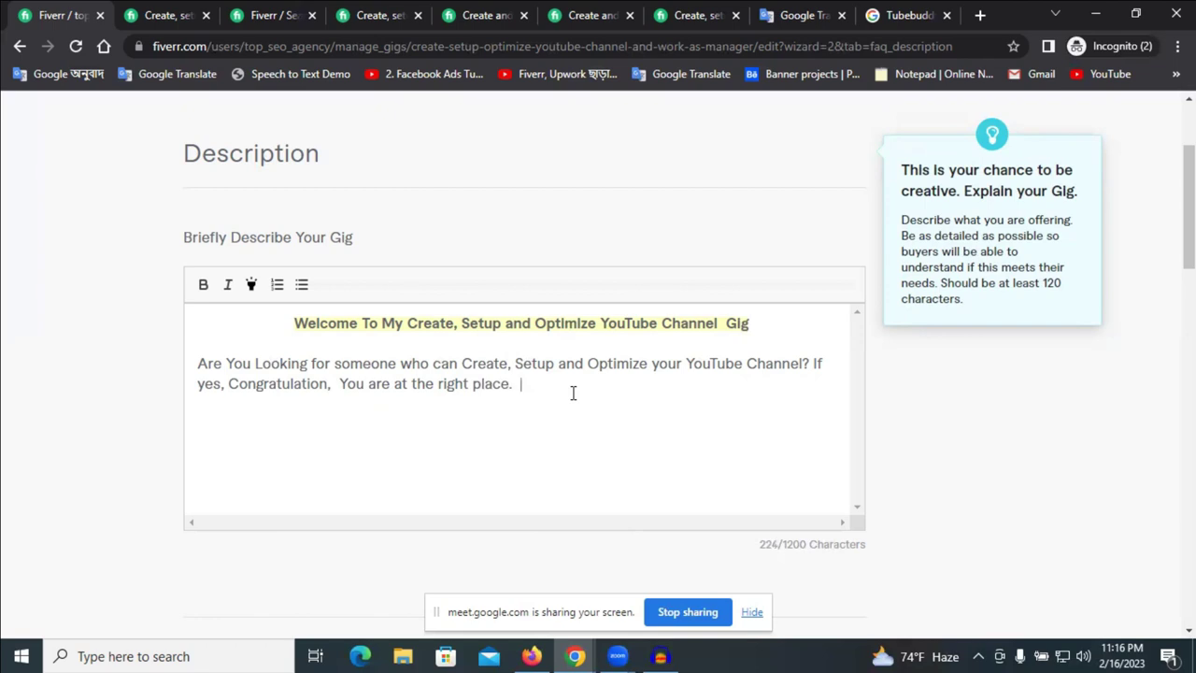
key(Return)
key(Return)
text(I have)
- Add 'academic training', replacing the misspelled 'traing' with lowercase 'training'
text(A)
key(BackSpace)
text(acade)
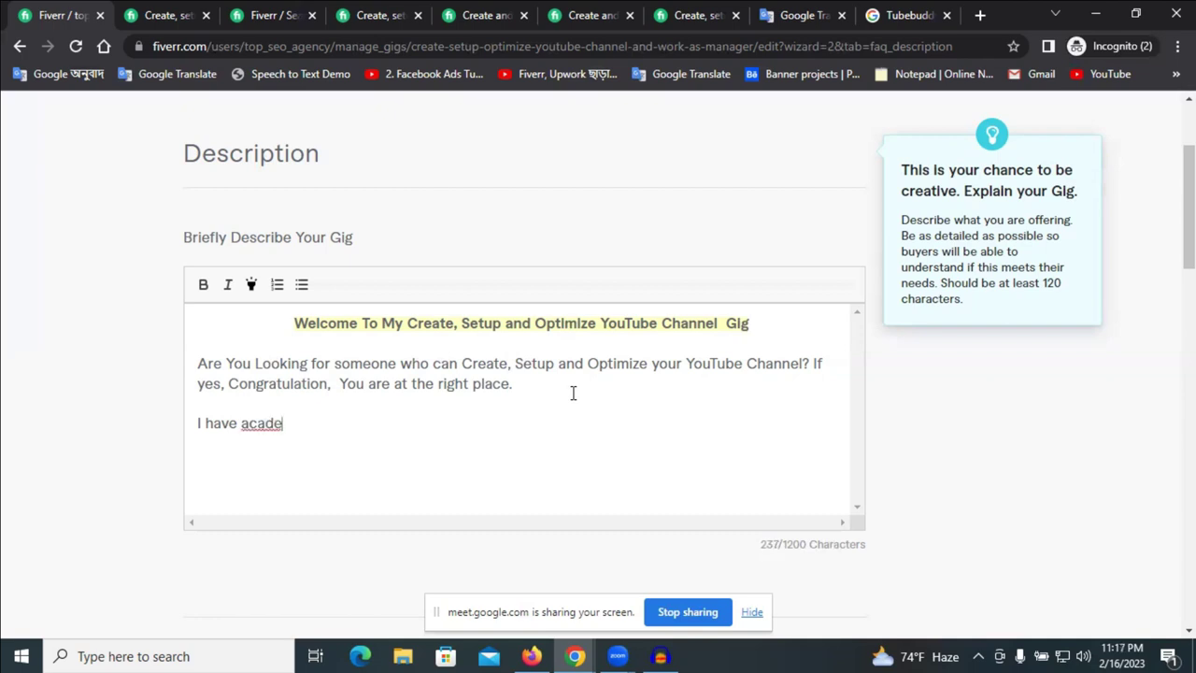
text(mic traing)
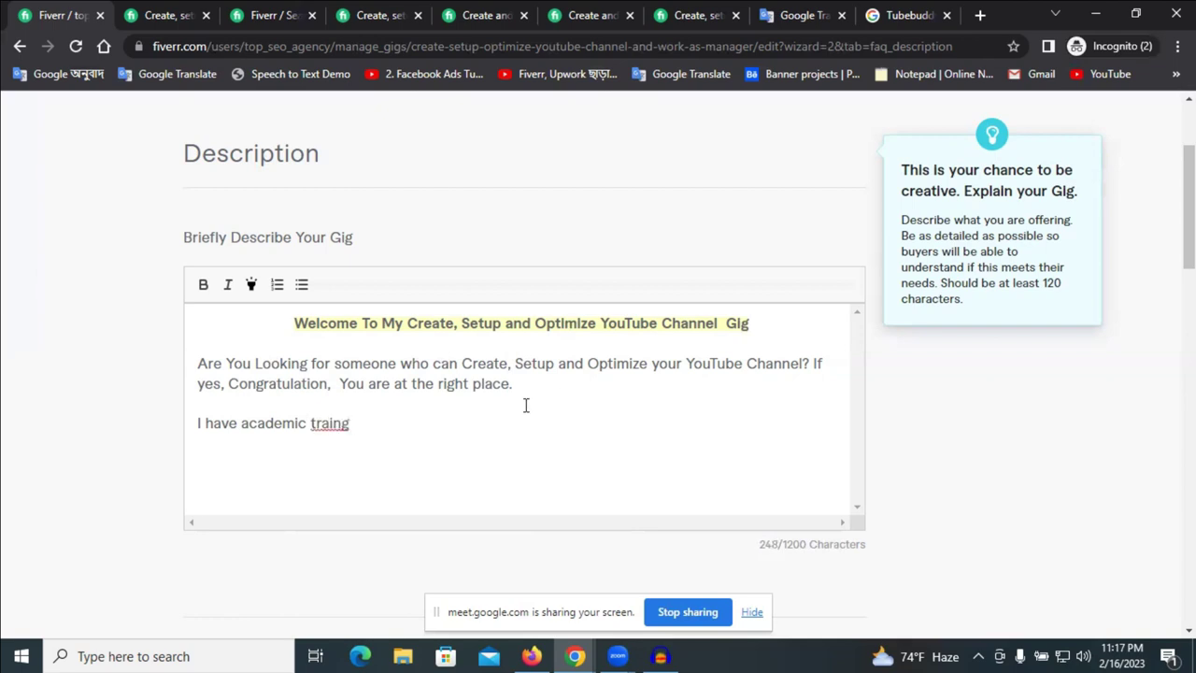
right_click(341, 432)
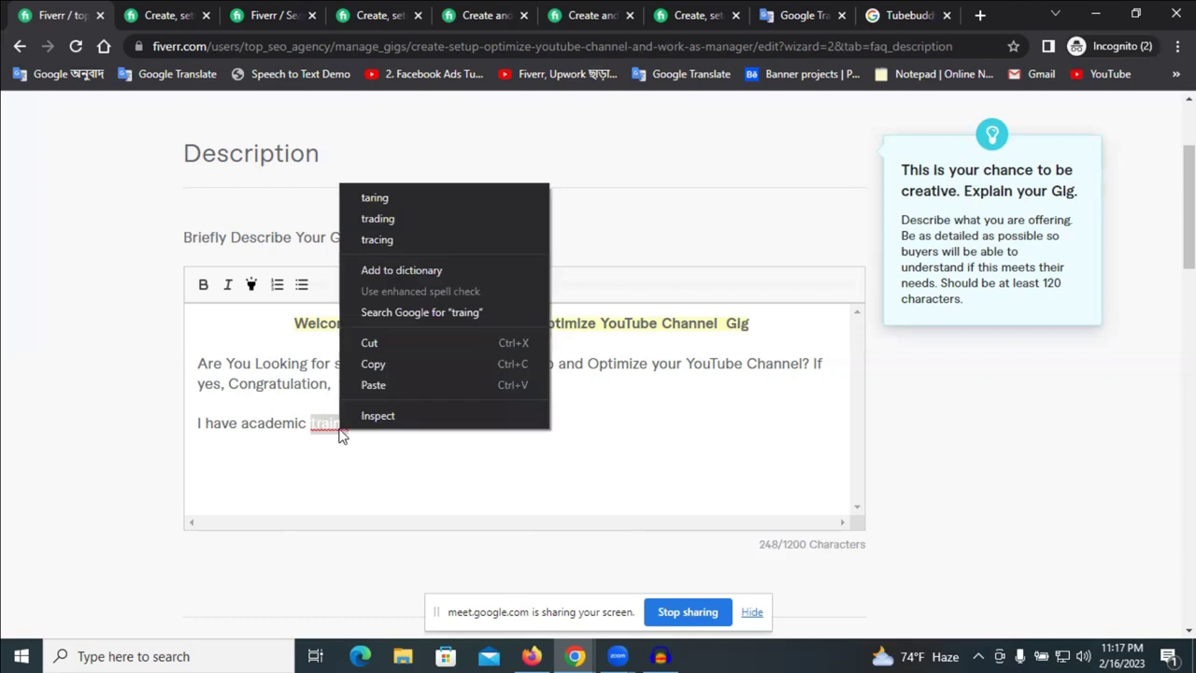
click(494, 505)
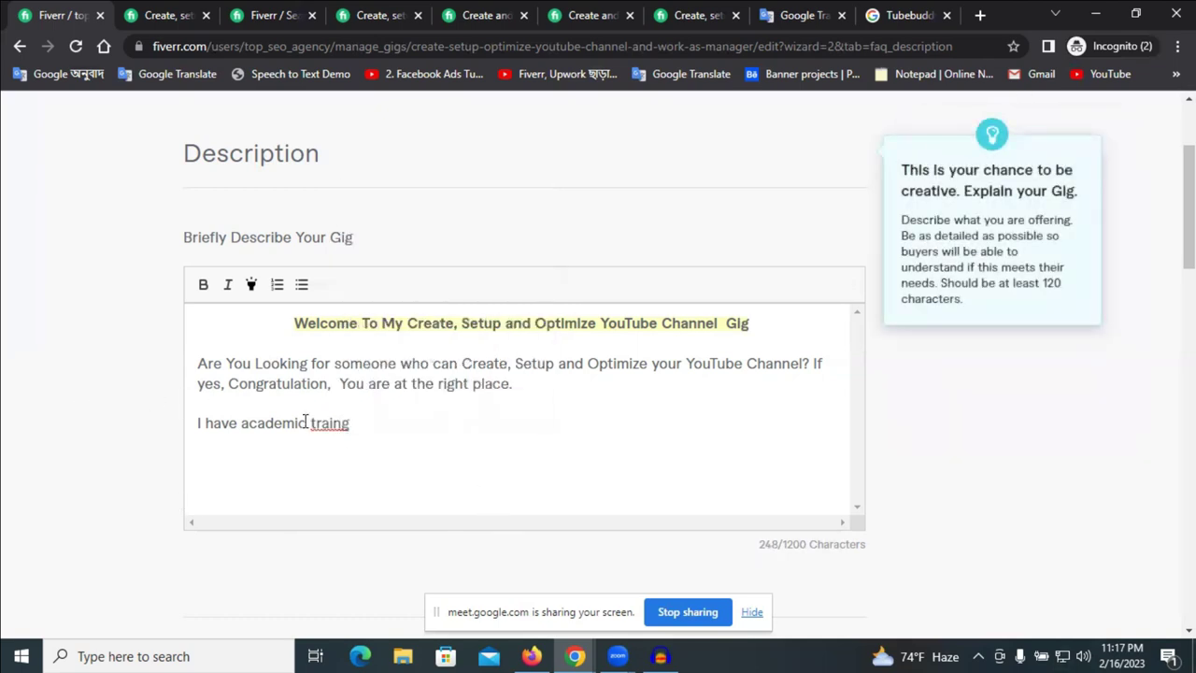
double_click(322, 422)
text(Training)
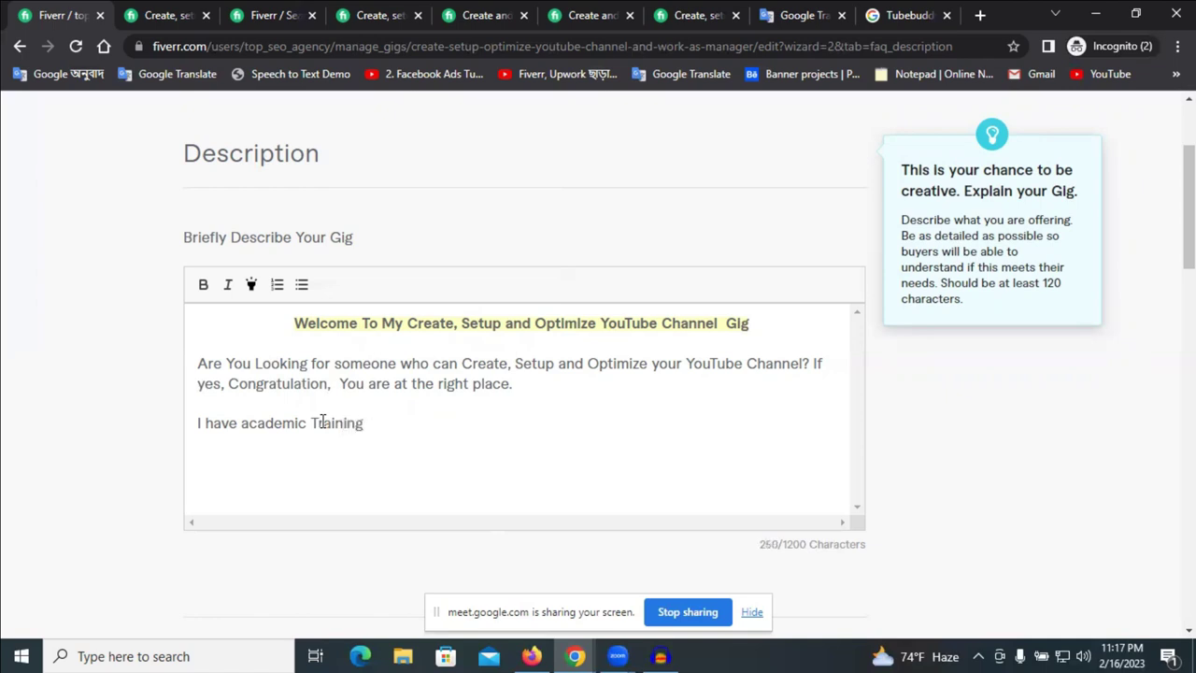
click(312, 422)
key(BackSpace)
text(t)
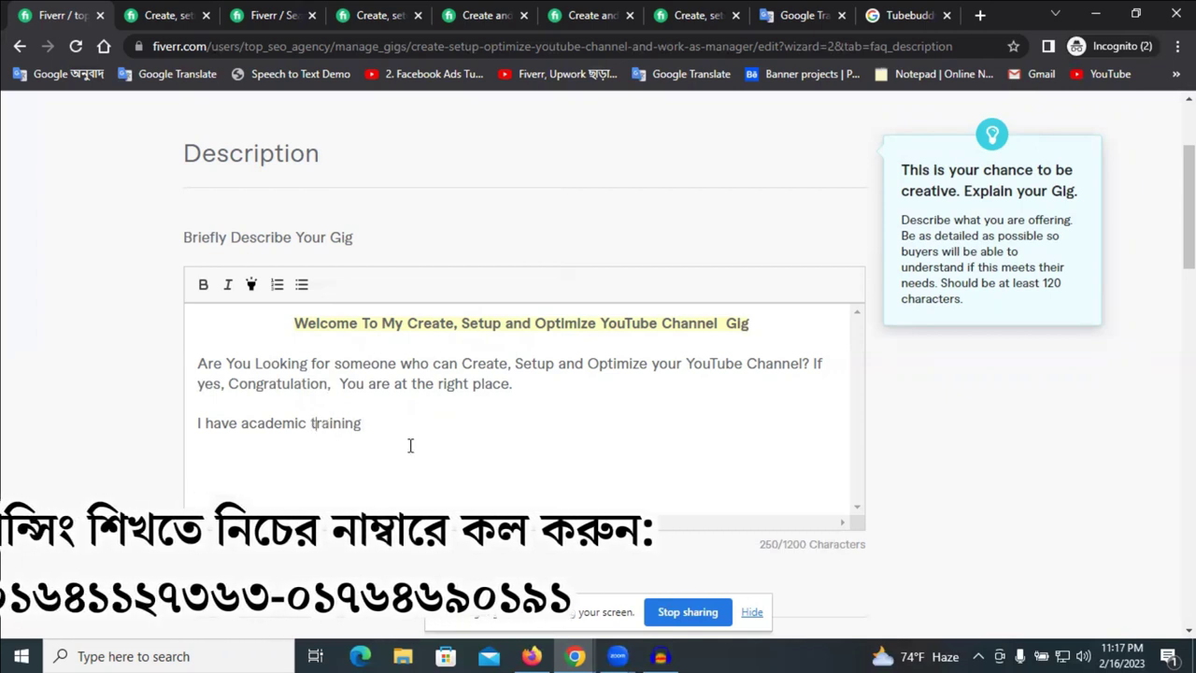
- Continue with 'on YouTube Channel create Course.' and begin the next sentence with 'Aloso'
click(402, 427)
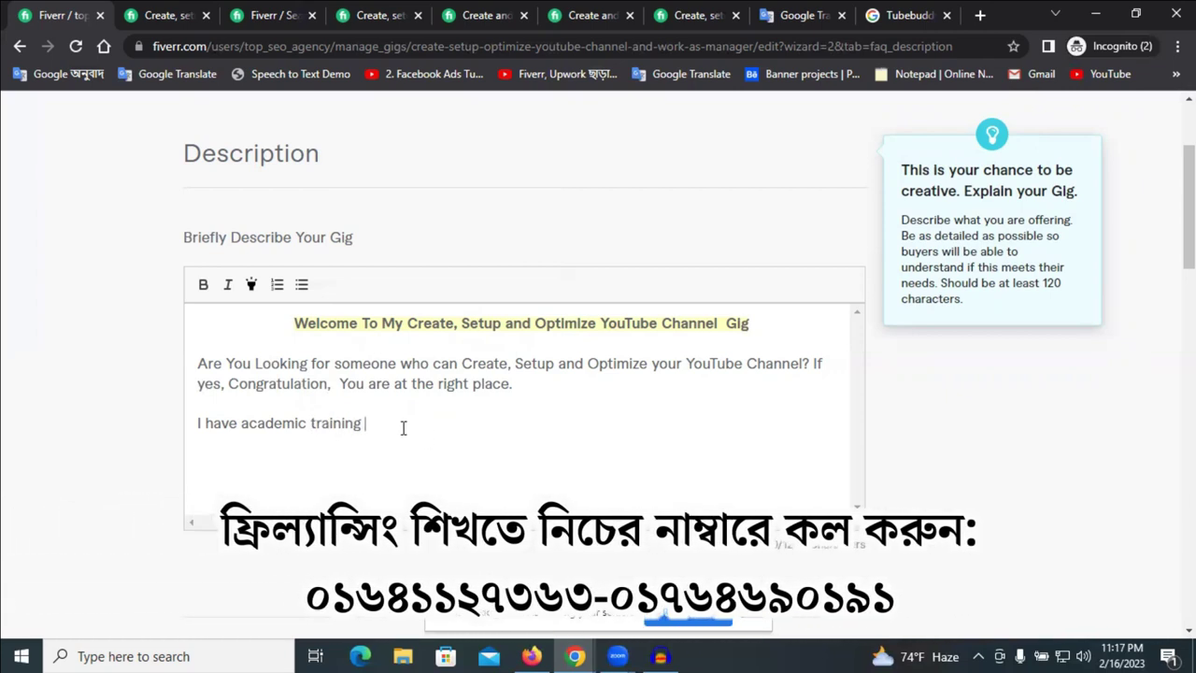
text(on youtube)
right_click(424, 423)
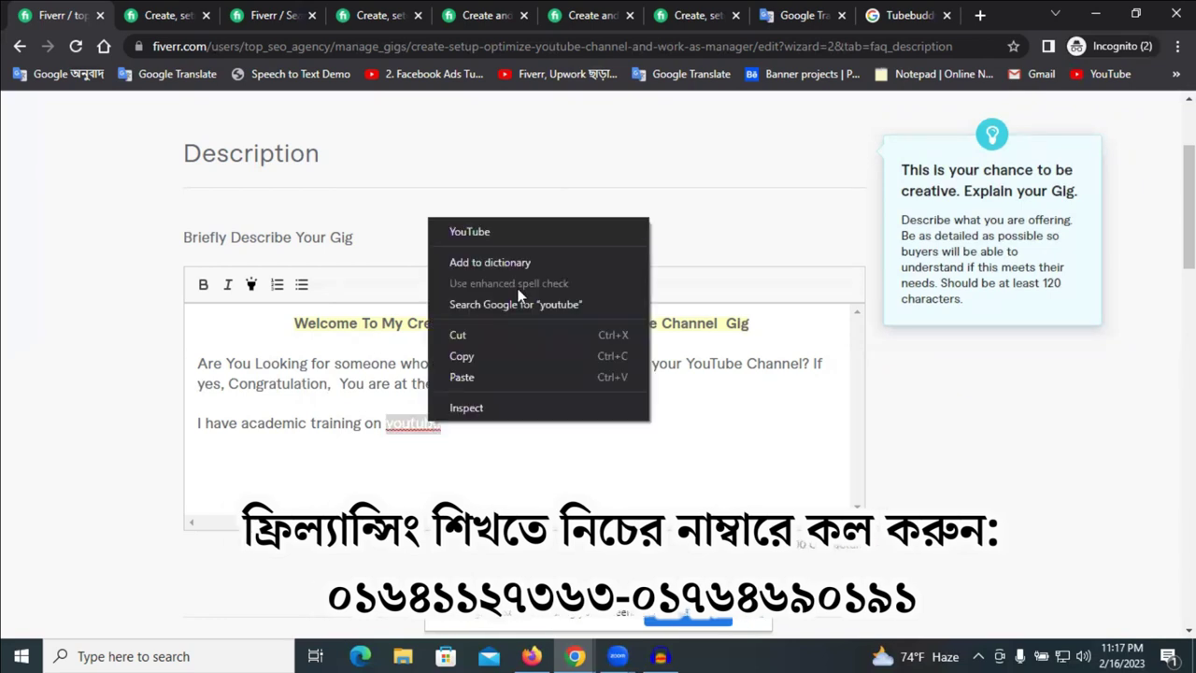
click(515, 241)
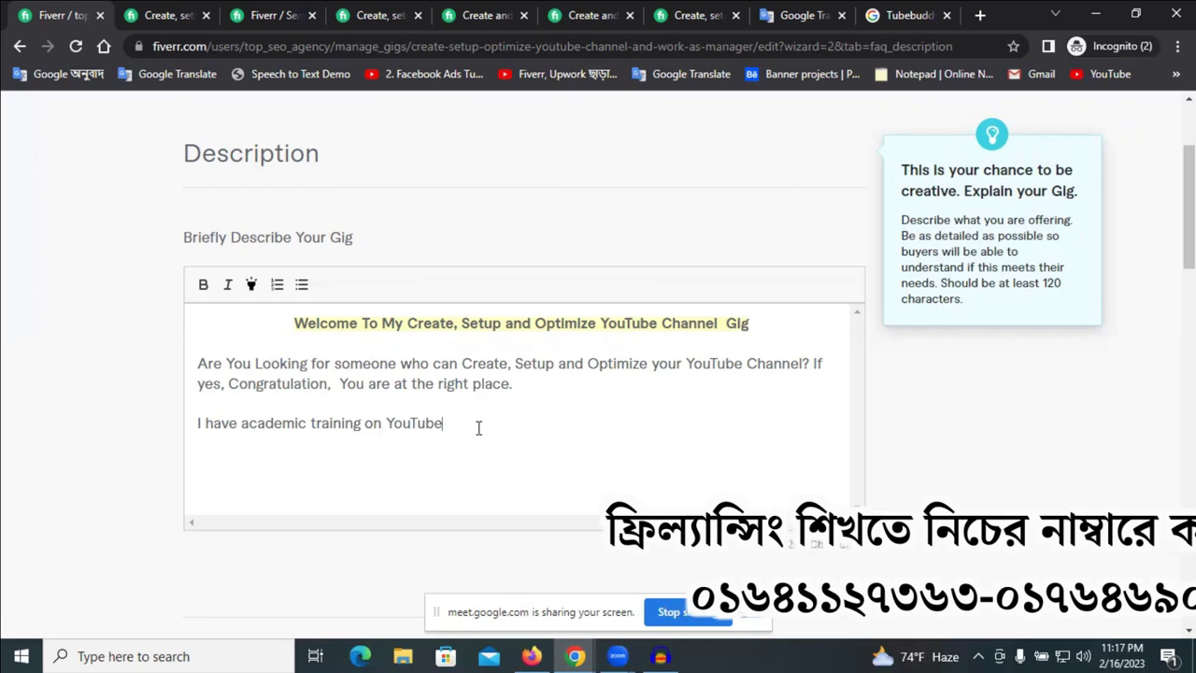
text(Ch)
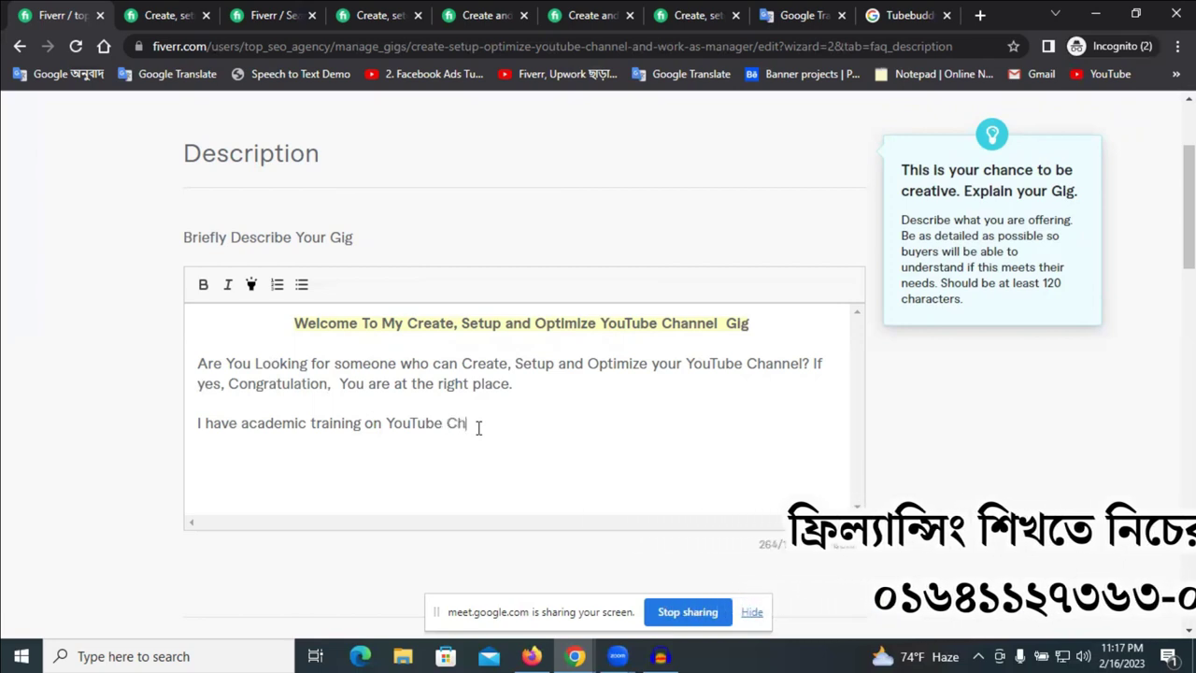
text(annel c)
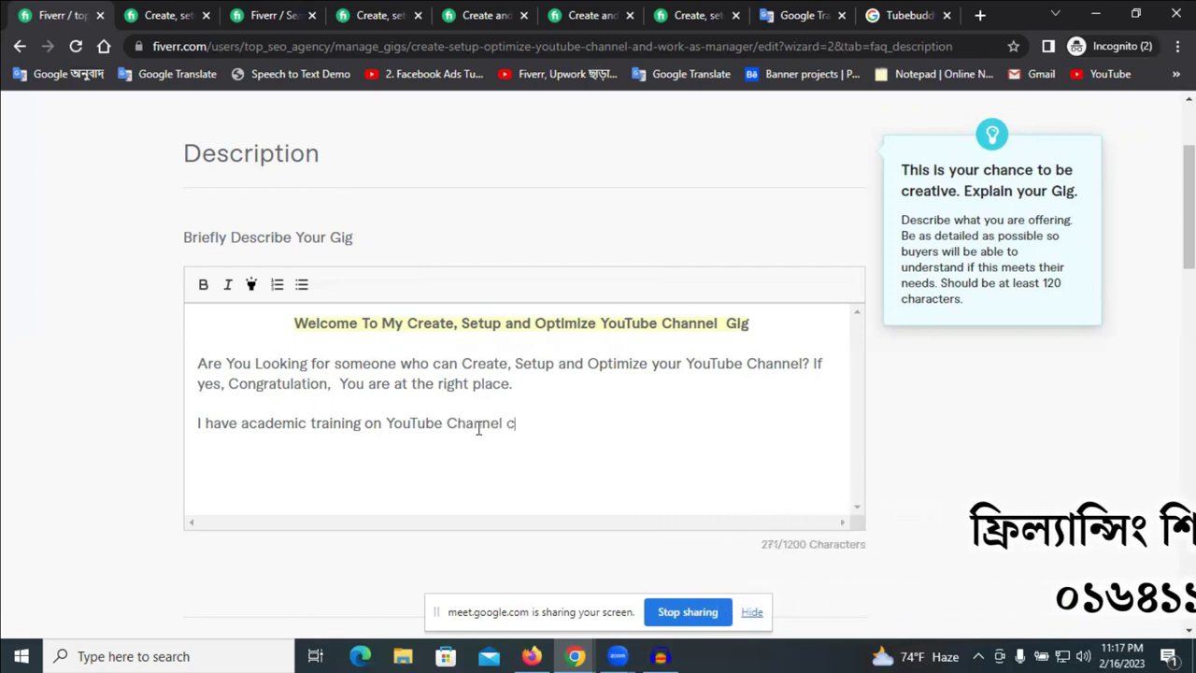
text(reate )
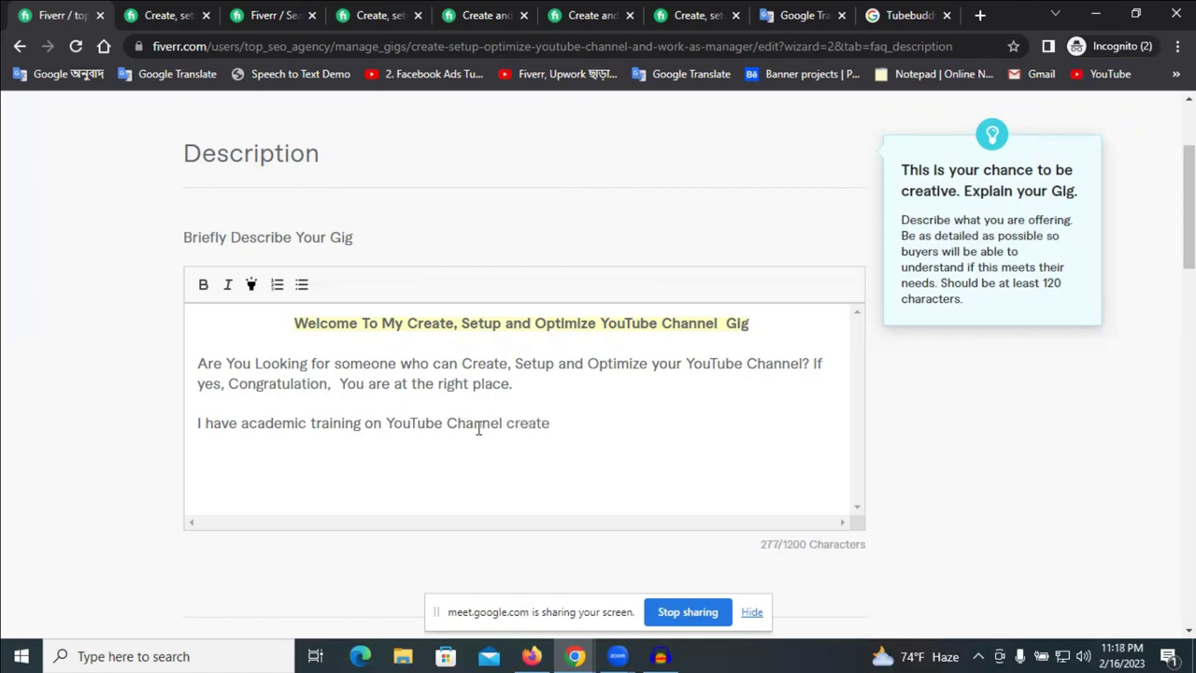
text(c)
key(BackSpace)
text(Course.  Aloso)
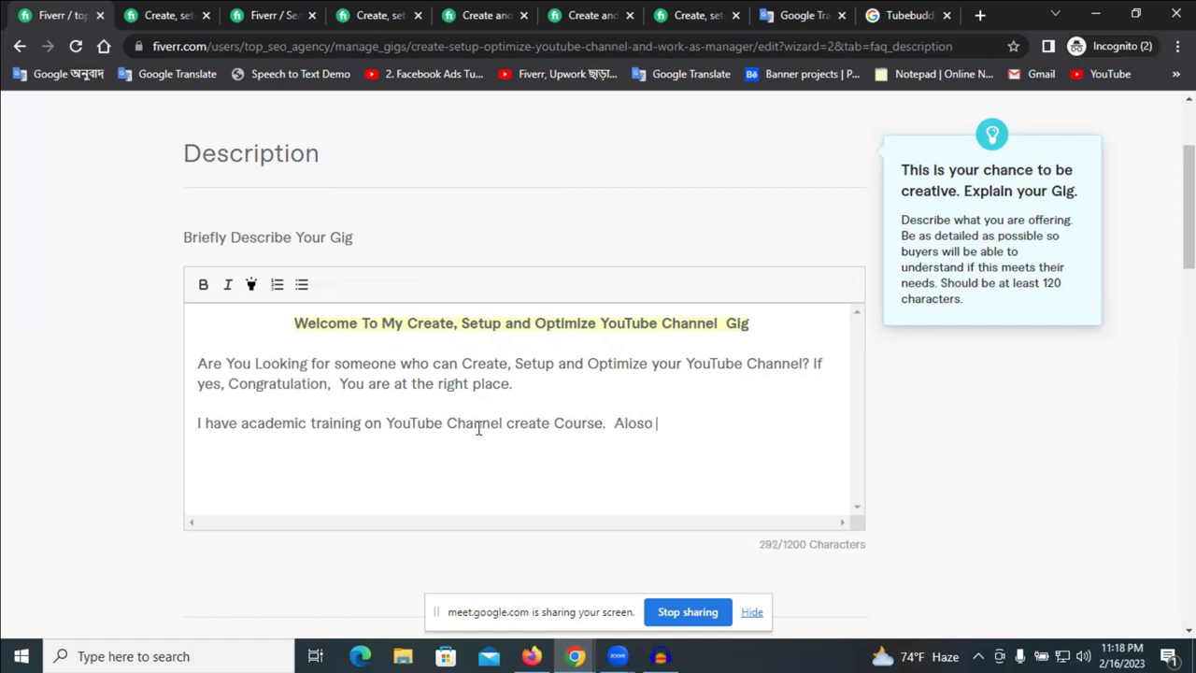
- Add 'Also Skilled on how to make youtube Logo, Banner, Outro, intro, videos, total ins and outs'
key(BackSpace)
key(BackSpace)
key(BackSpace)
key(BackSpace)
key(BackSpace)
text(lso)
text( S)
text(ki)
text(lled )
text(on )
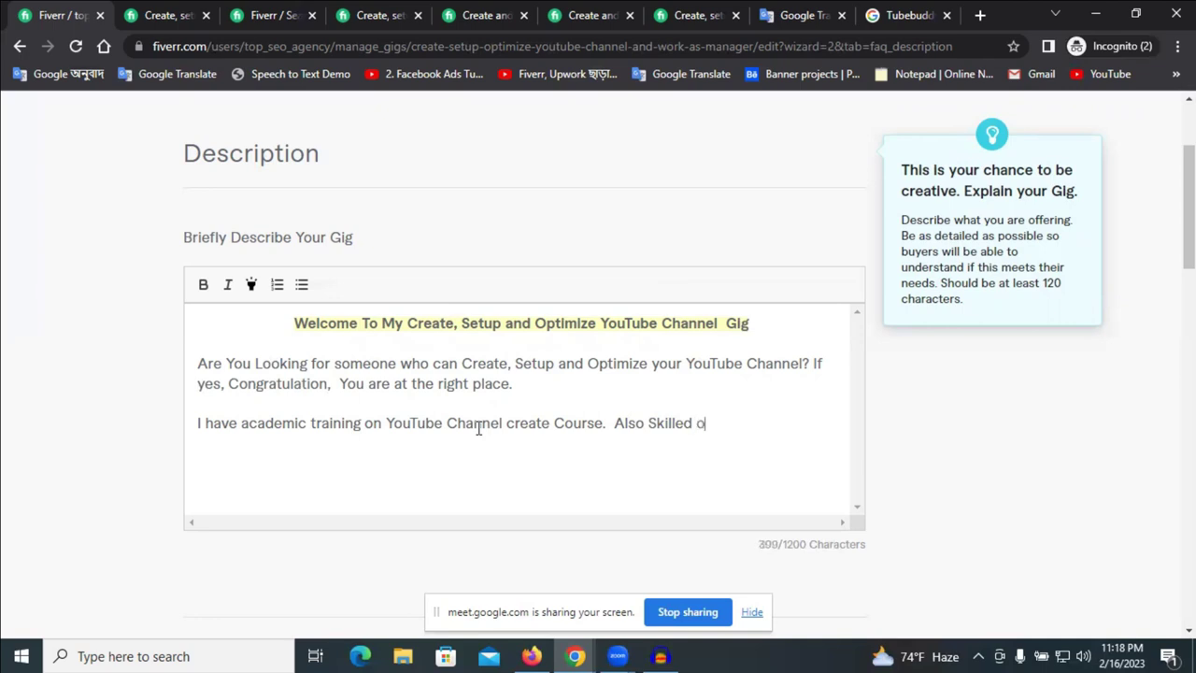
text(How)
key(BackSpace)
key(BackSpace)
key(BackSpace)
key(BackSpace)
text(how to make)
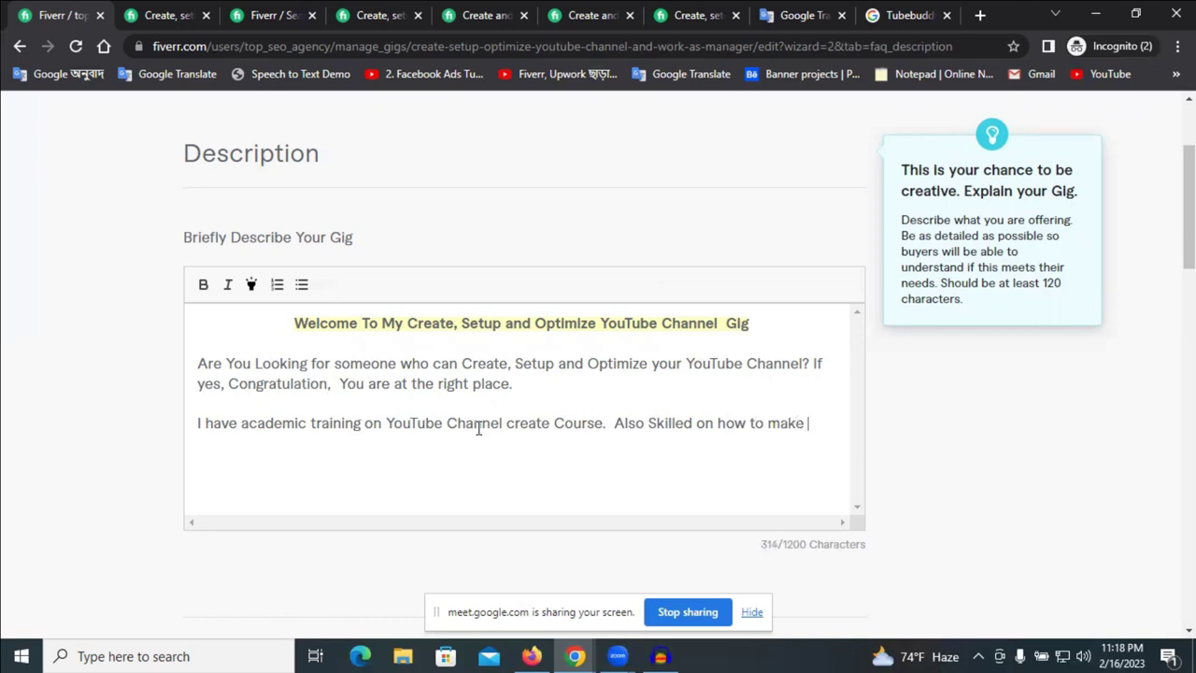
text( youtube Logo)
key(BackSpace)
text(, )
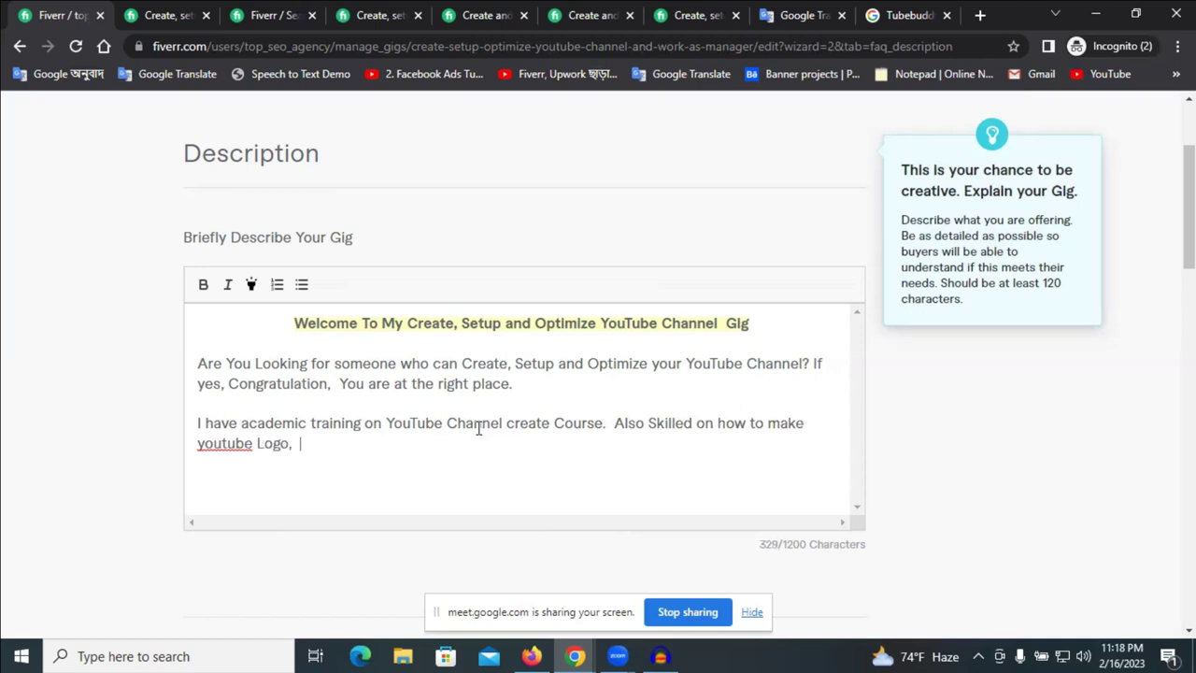
text(Banner ,Outro)
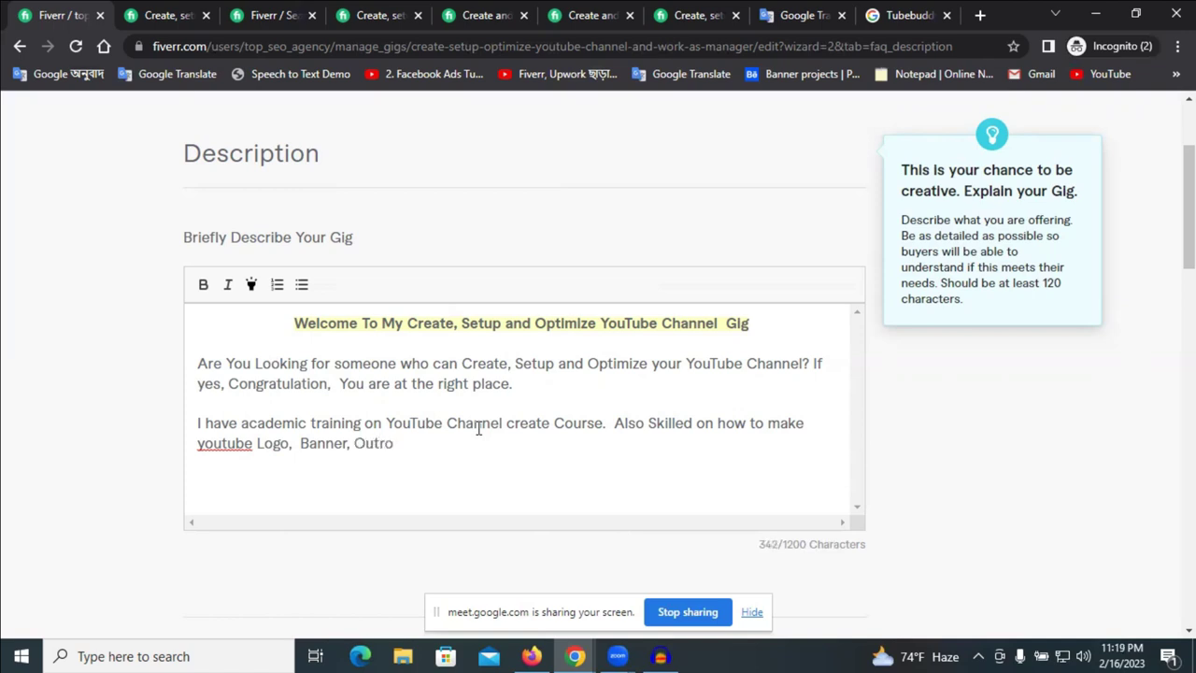
text(, intro,  video)
key(BackSpace)
text(os , total)
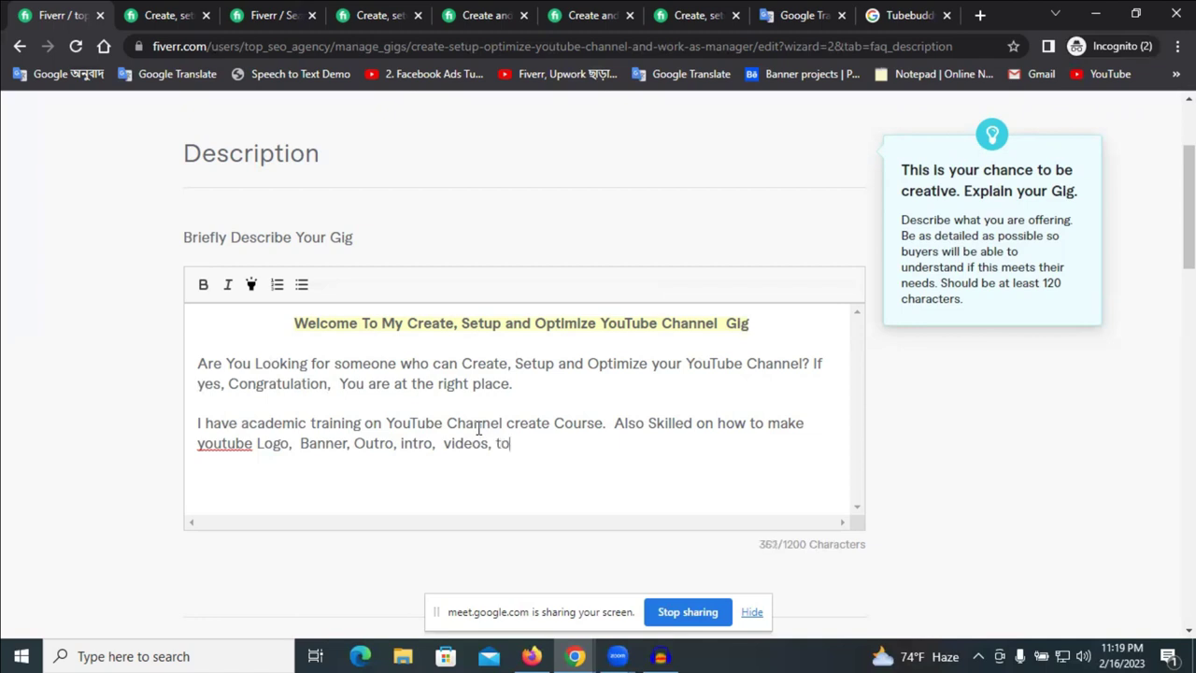
text( ins ands)
key(BackSpace)
text(outs )
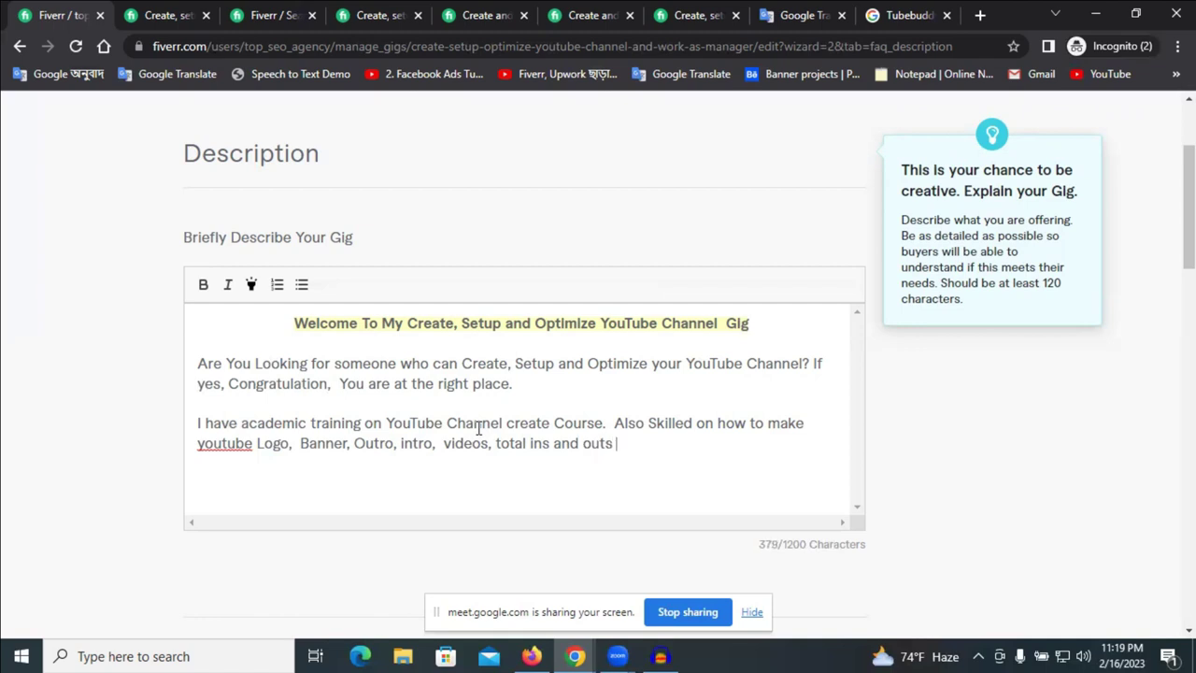
text(Attracitve)
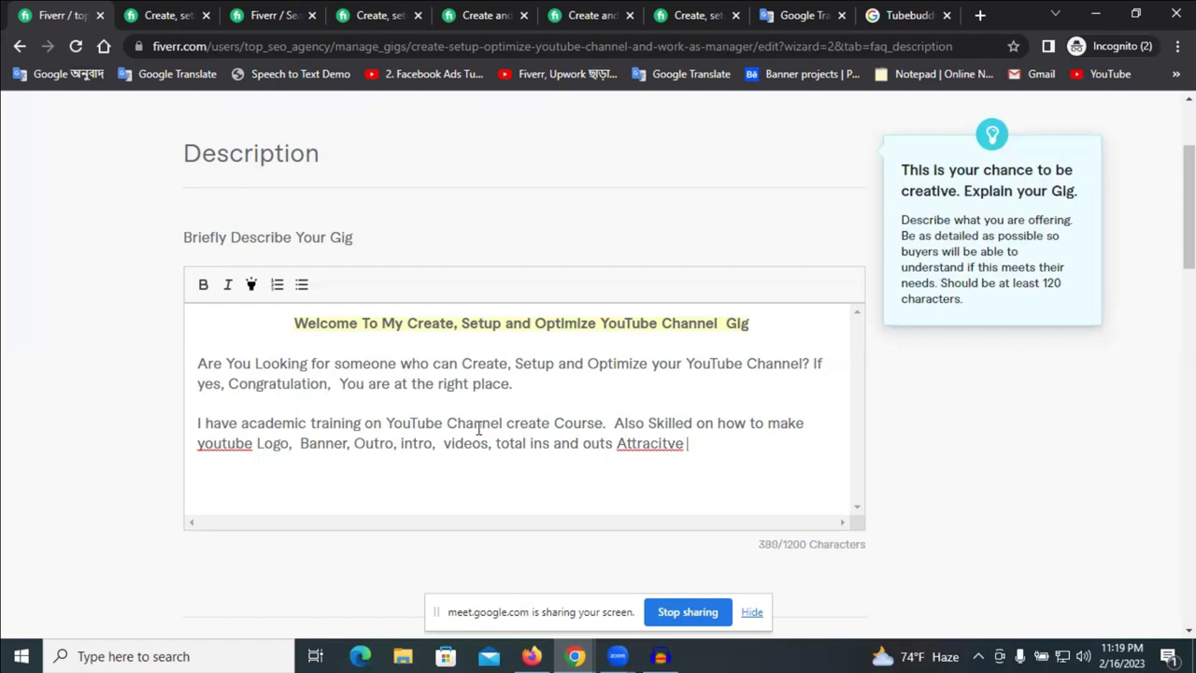
- Add 'Attractive YouTube channel', fix both YouTube spellings, and remove the double space after 'Congratulation,'
right_click(645, 447)
click(750, 258)
text(Yourube channel)
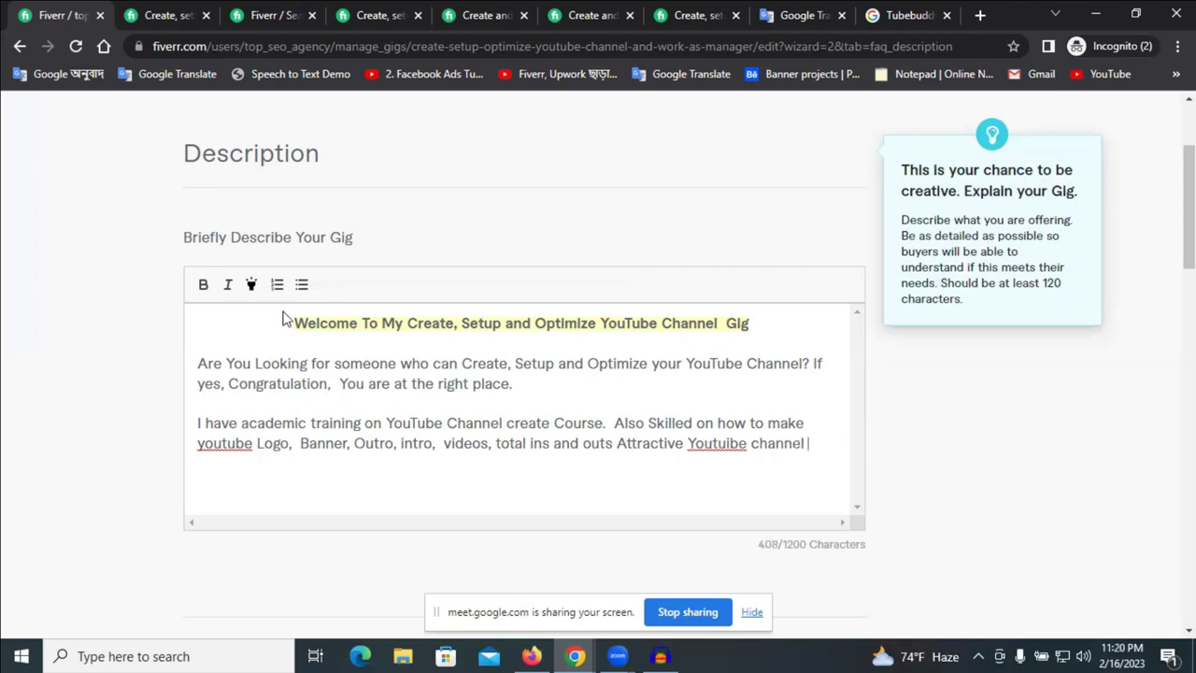
click(340, 383)
key(BackSpace)
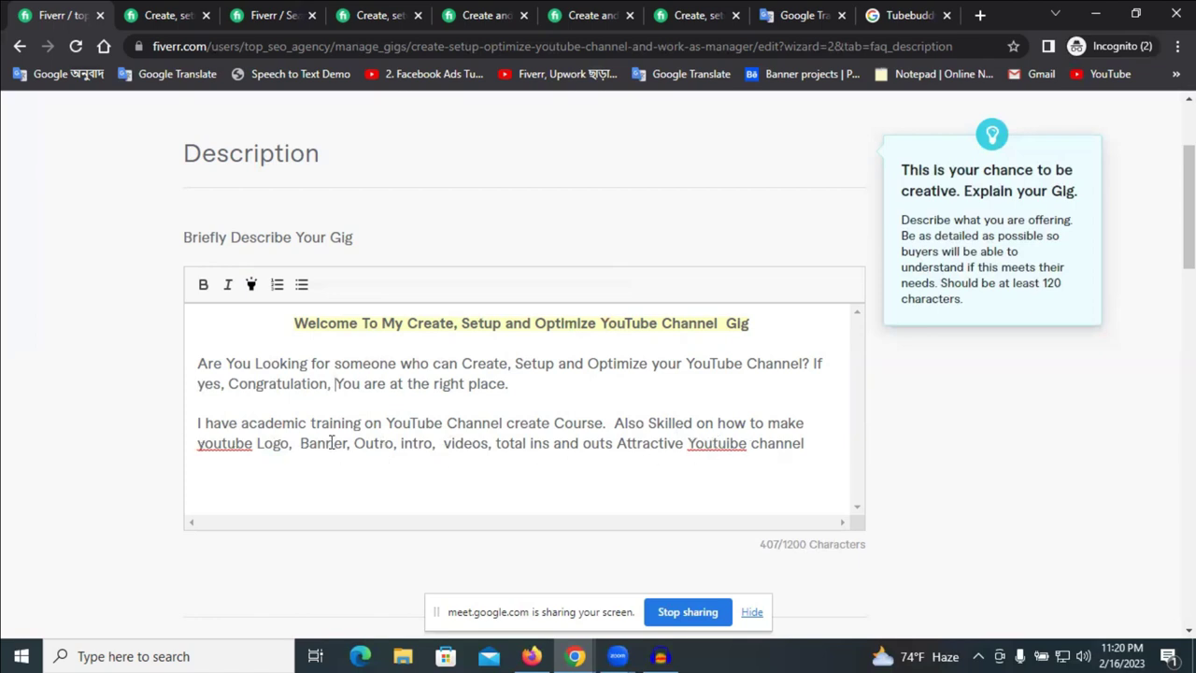
right_click(725, 455)
click(814, 267)
right_click(236, 441)
click(317, 250)
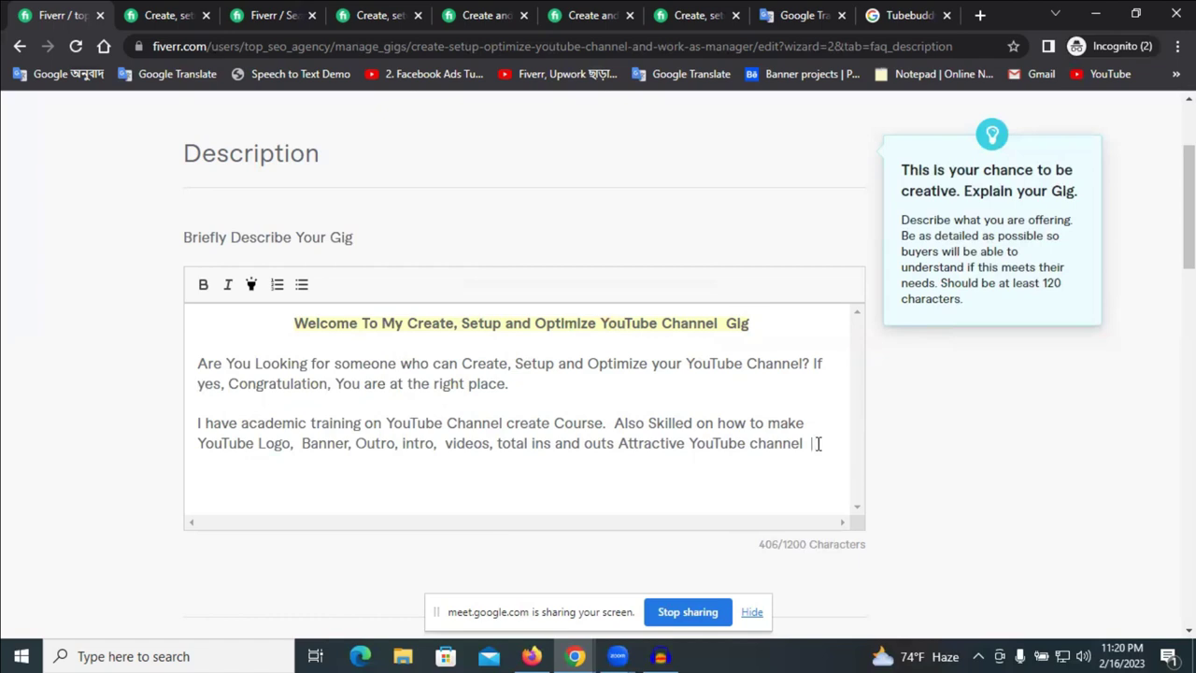
- End the sentence with a period and start 'I know maintain All Yt terms'
key(BackSpace)
key(BackSpace)
text(.)
text(I know)
text(maintain )
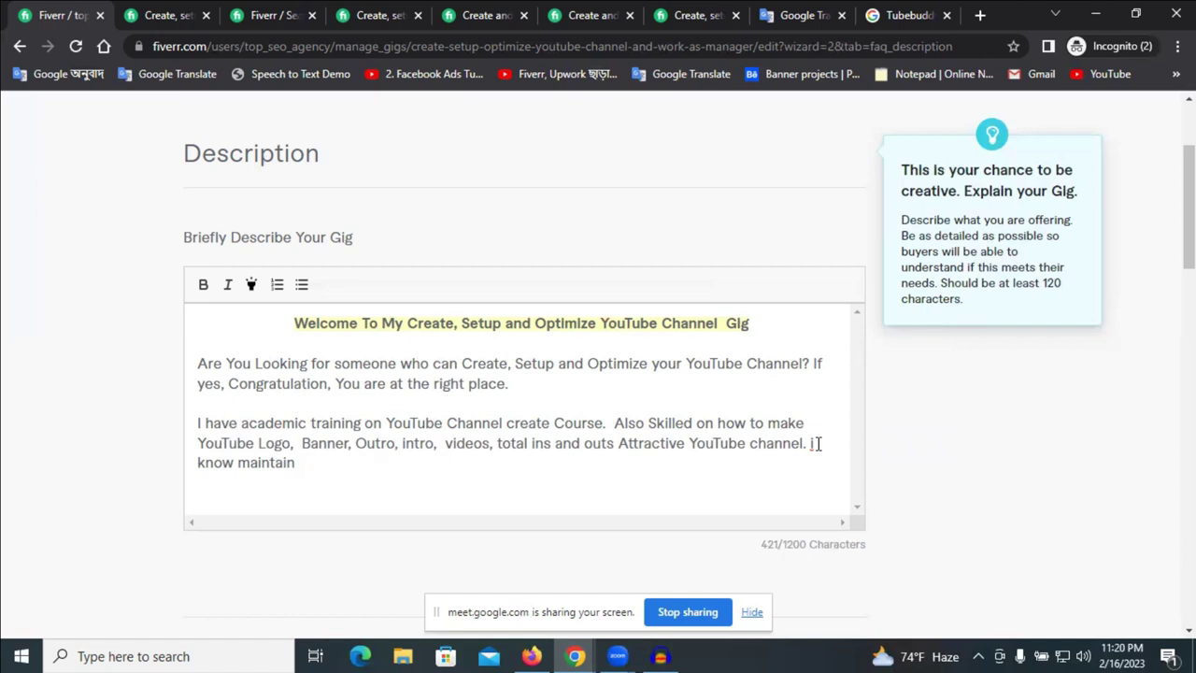
text(All)
text(Yt tr)
key(BackSpace)
text(erms )
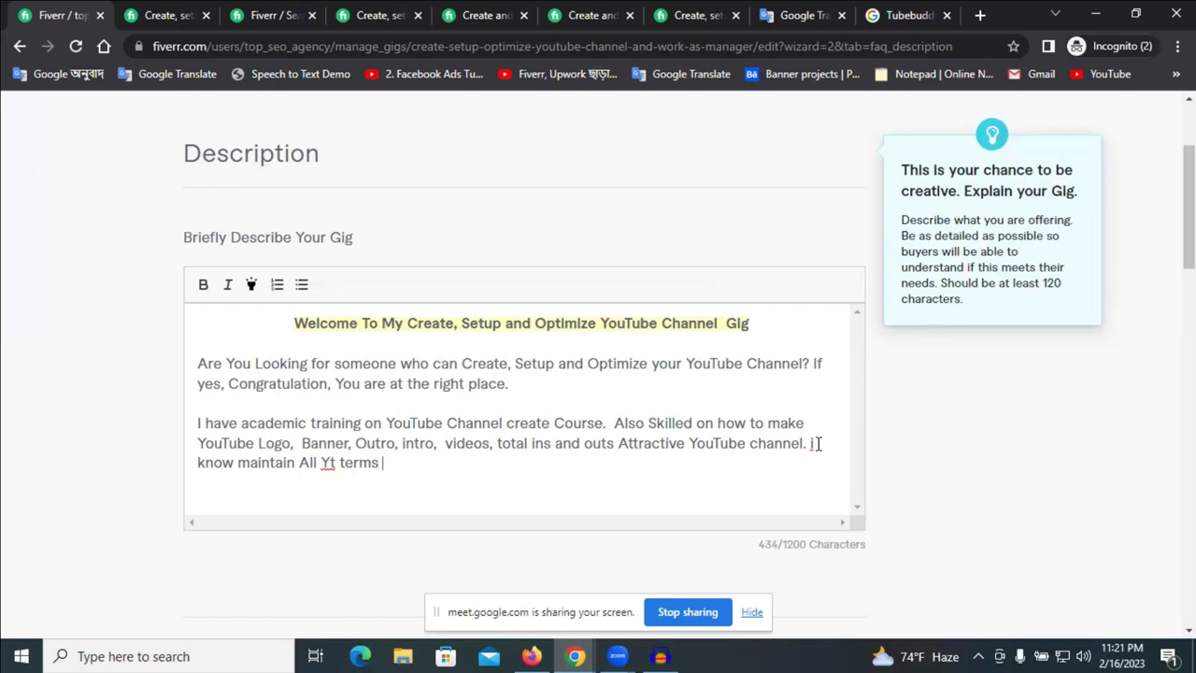
text(ans)
- Finish with '& Conditions, Community Guideline and updated of YouTube.', capitalising the final YouTube
key(BackSpace)
key(BackSpace)
key(BackSpace)
text(& Con)
text(ditio)
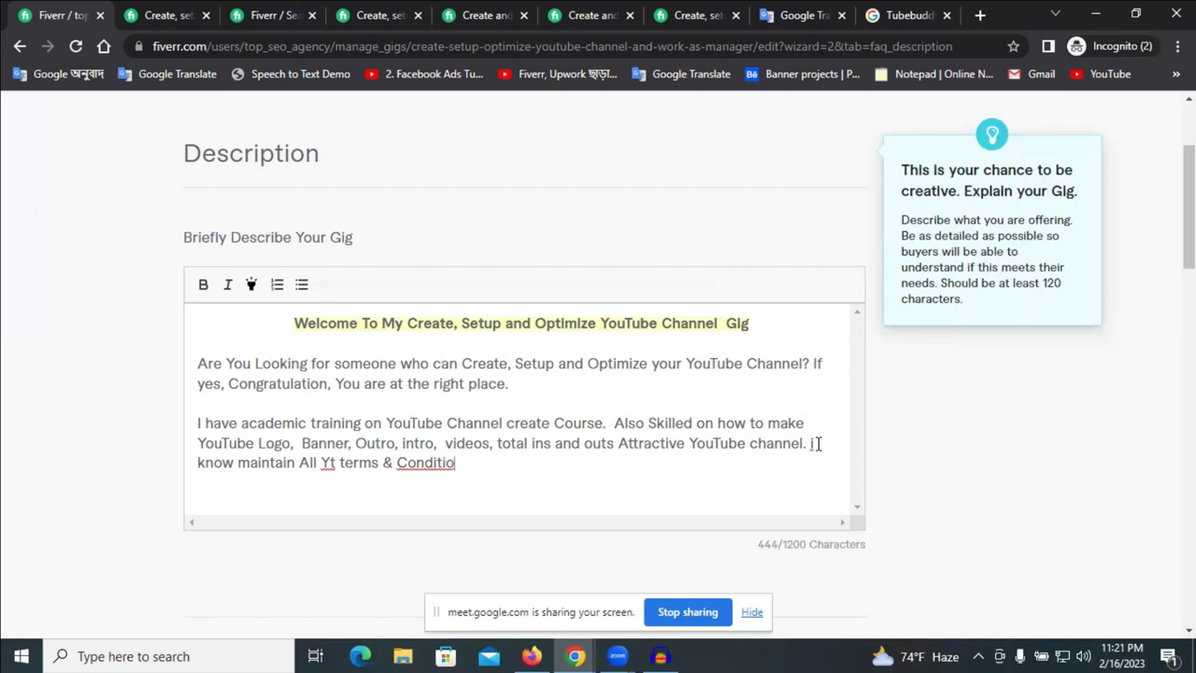
text(ns, Community )
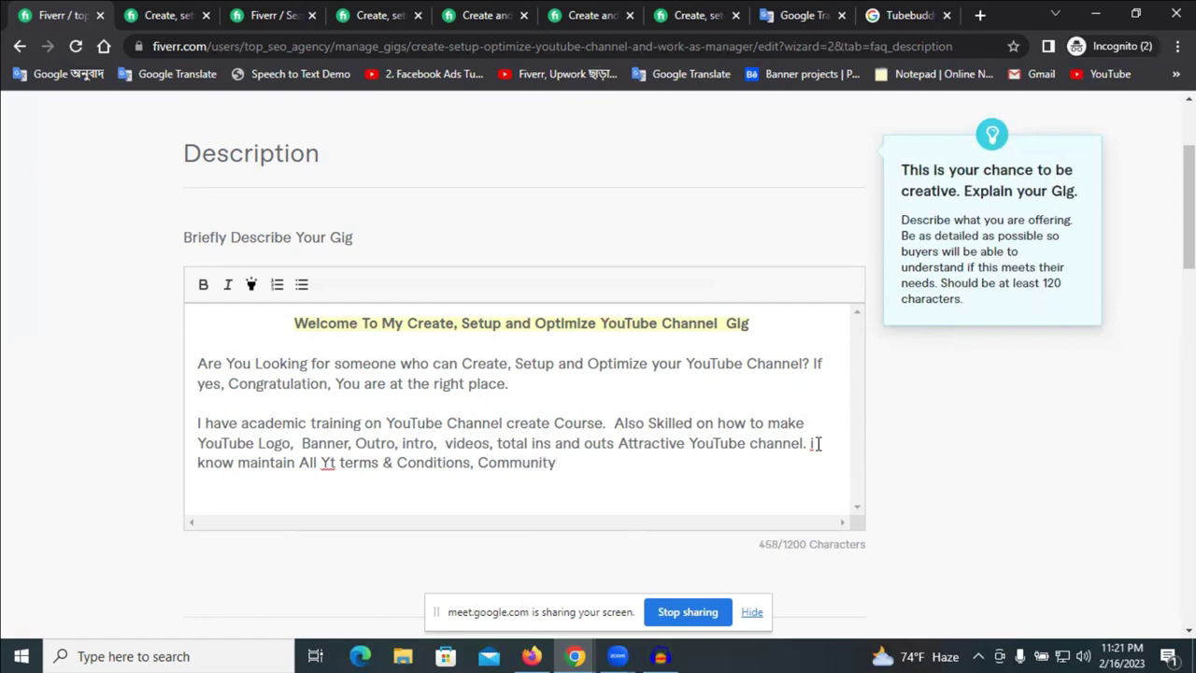
text(Gui)
key(BackSpace)
text(deline an)
key(BackSpace)
text(d up)
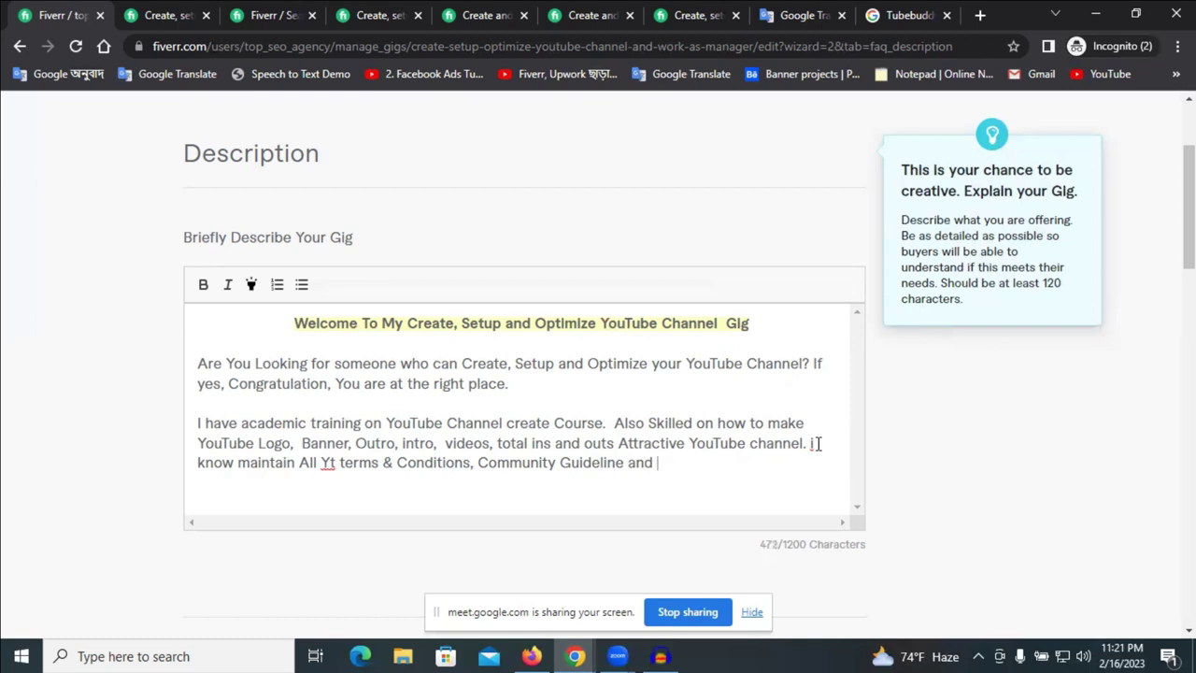
text(dated of )
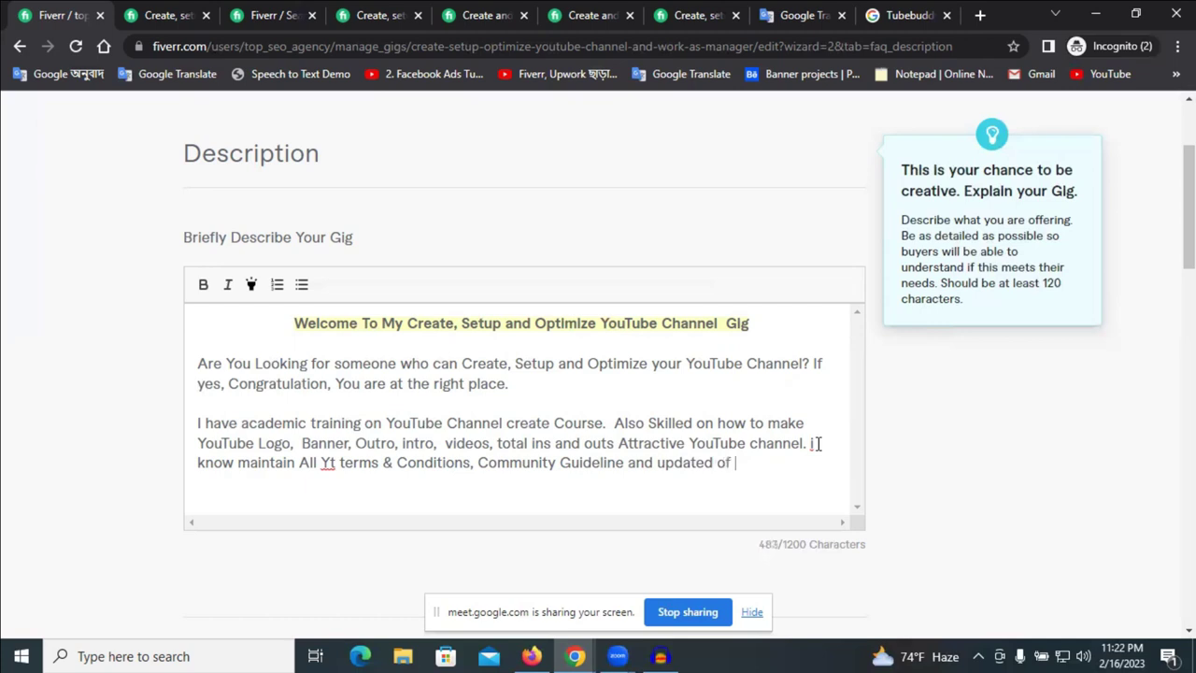
text(youtube.)
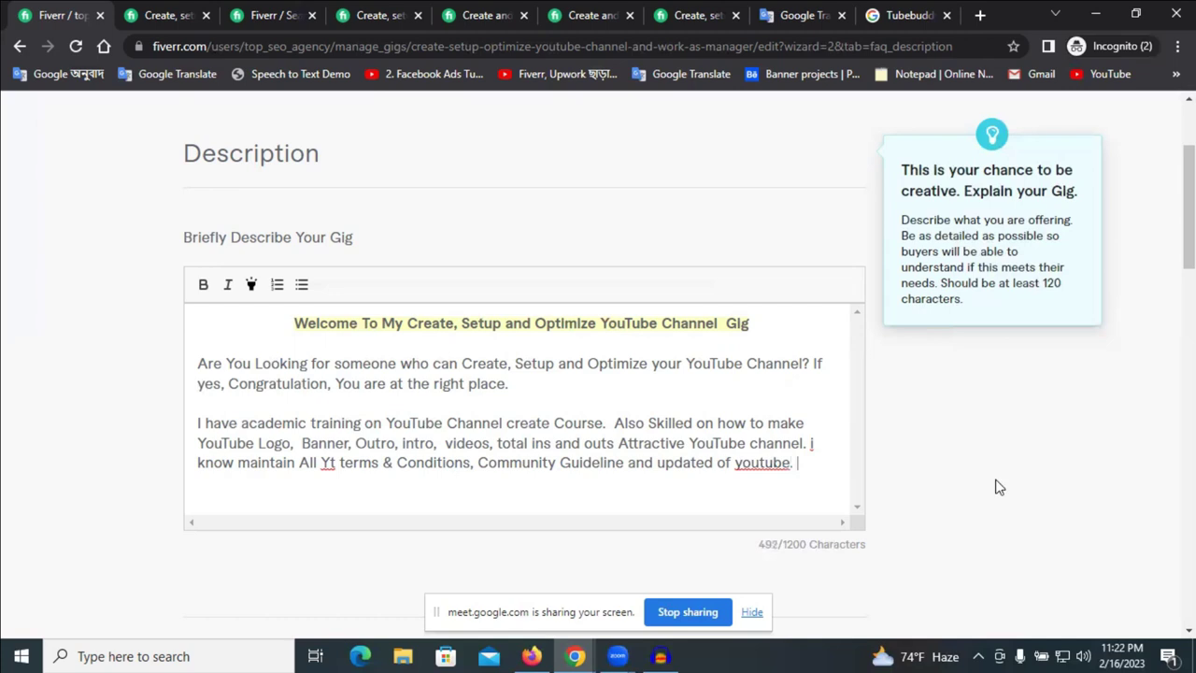
right_click(764, 461)
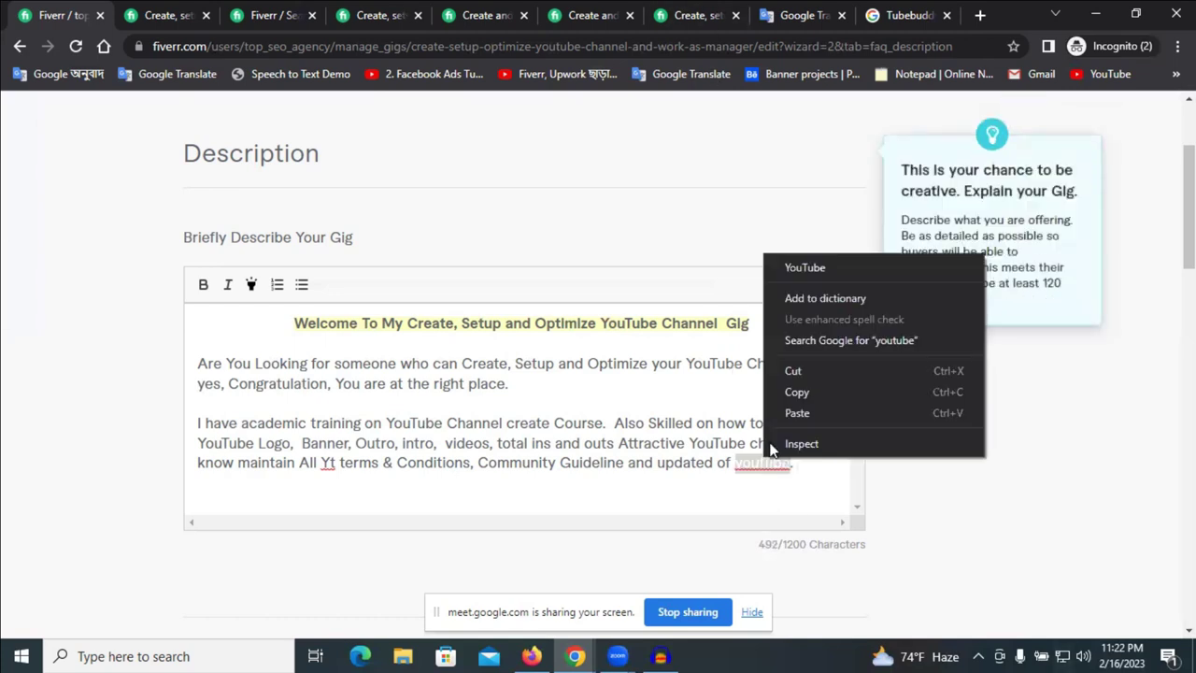
click(804, 267)
- Paste both description paragraphs into Google Translate for a Bengali translation, then return to Fiverr
drag(801, 463, 186, 344)
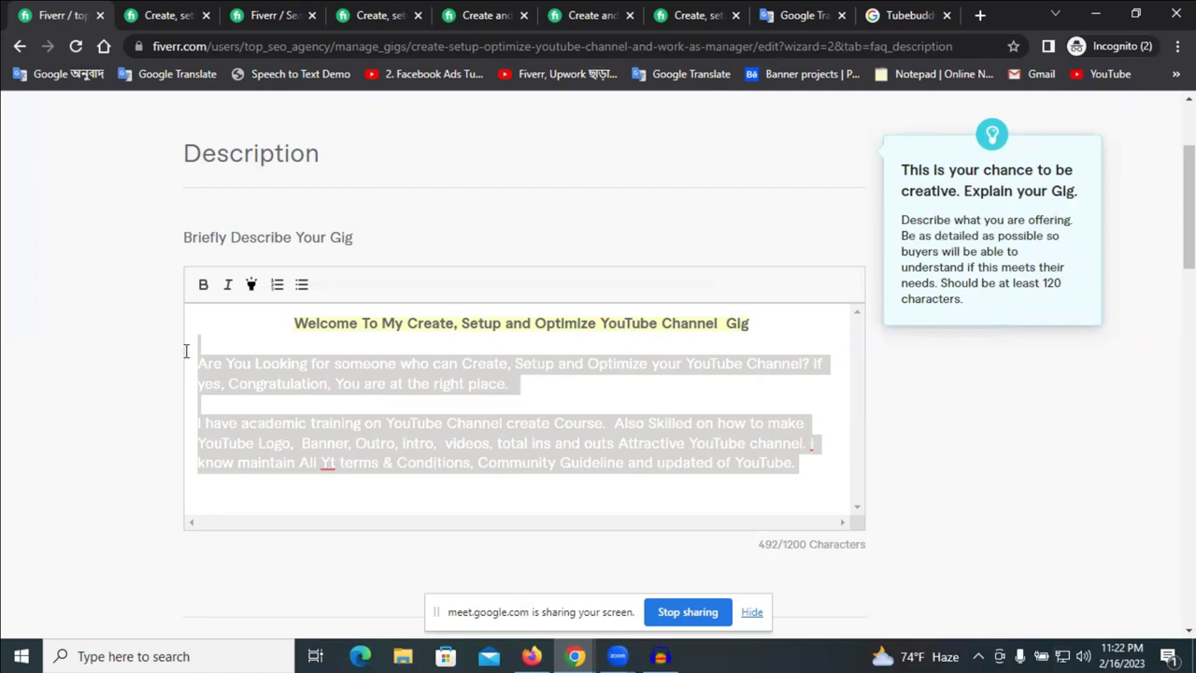
click(829, 17)
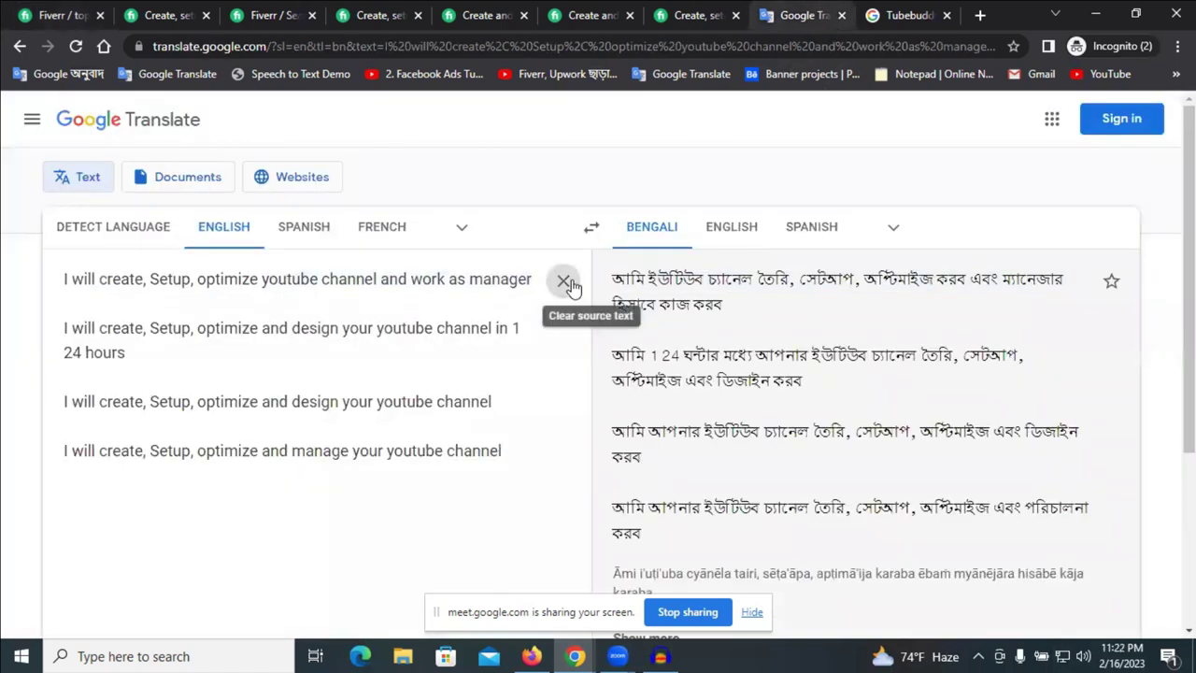
click(566, 282)
text(Are You Looking for someone who can Create, Setup and Optimize your YouTube Channel? If yes, Congratulation, You are at the right place.    I have academic training on YouTube Channel create Course.  Also Skilled on how to make YouTube Logo,  Banner, Outro, intro,  videos, total ins and outs Attractive YouTube channel. i know maintain All Yt terms & Conditions, Community Guideline and updated of YouTube.)
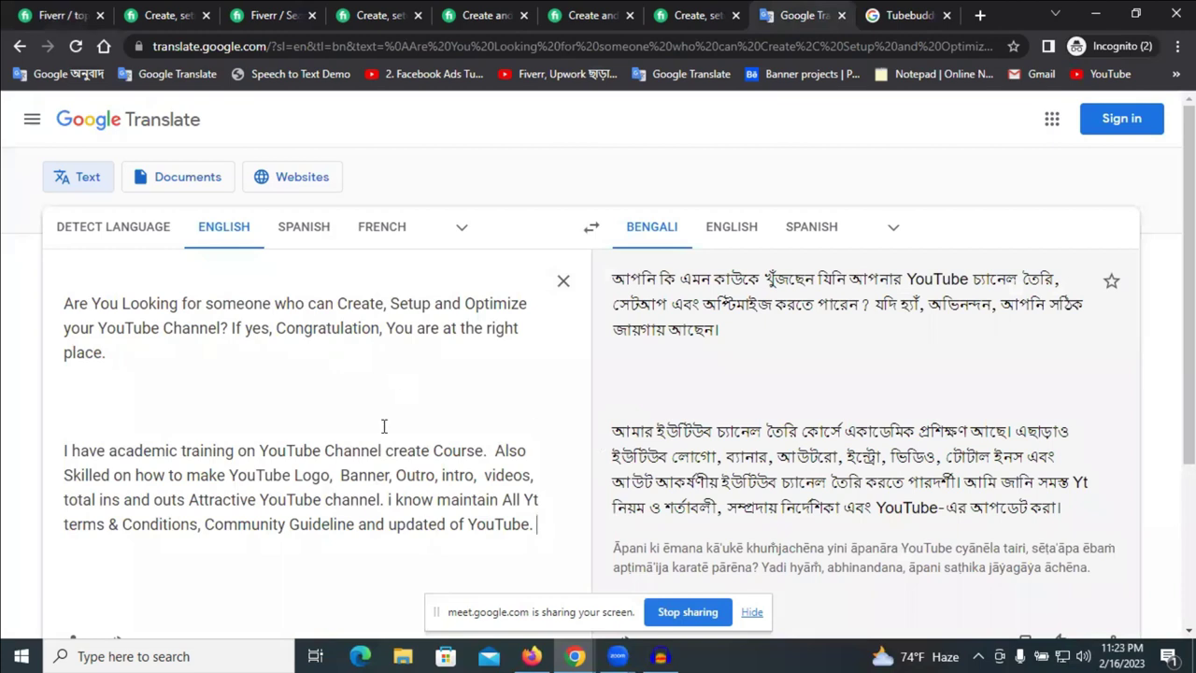
triple_click(268, 500)
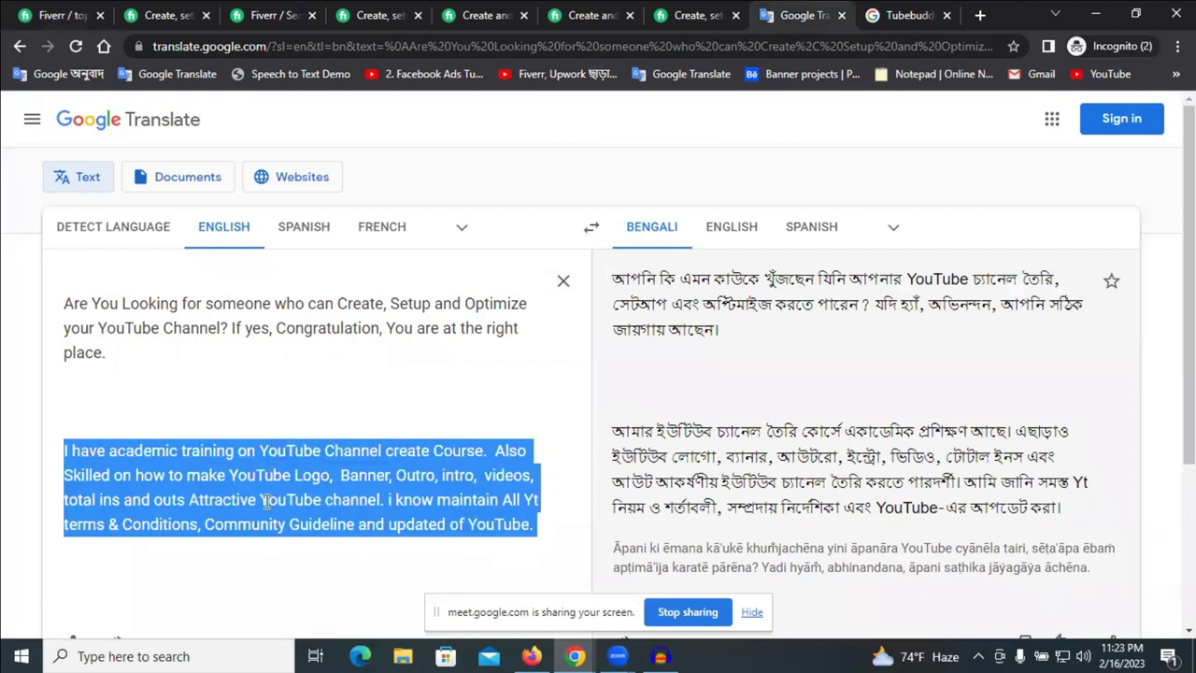
click(56, 15)
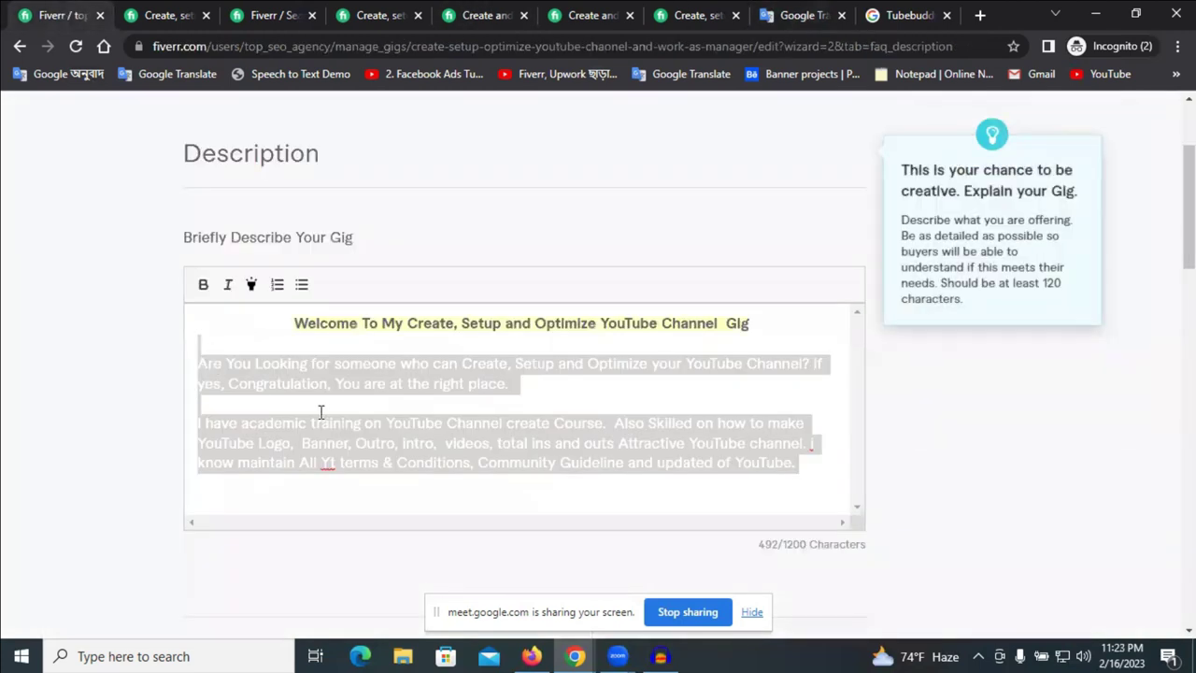
- Start a new line after the skills paragraph and type 'Services Describestion'
click(673, 470)
scroll(719, 479, down, 1)
click(803, 379)
key(Return)
key(Return)
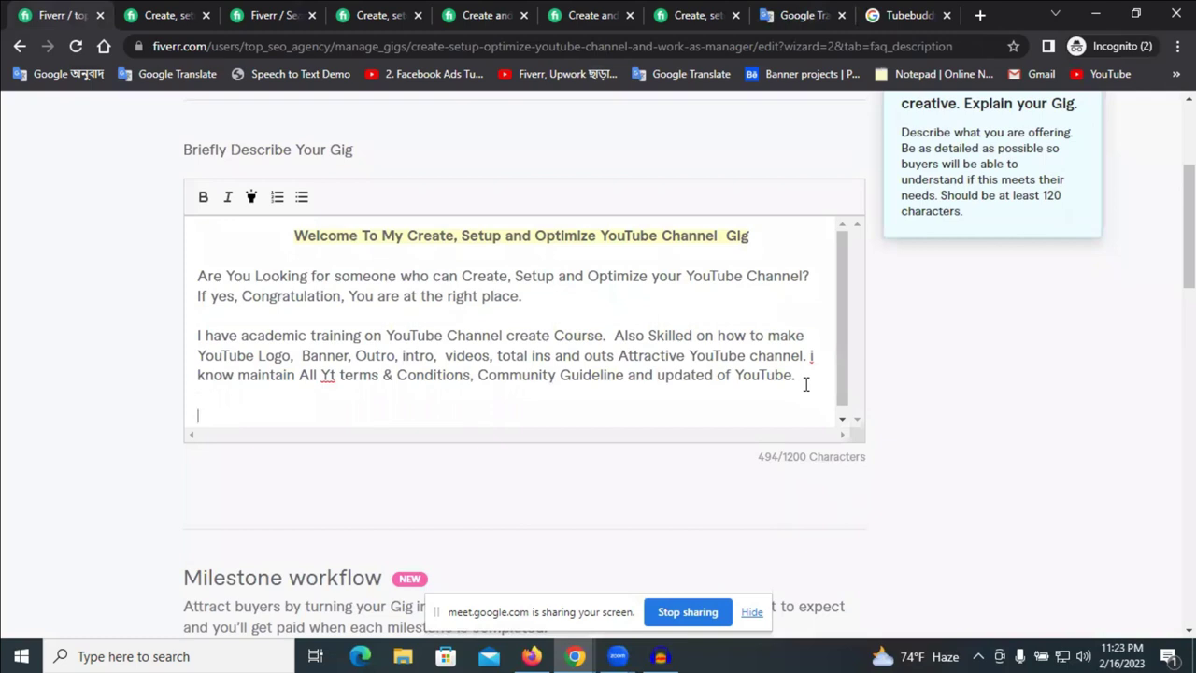
text(Services)
text(Des)
text(cr)
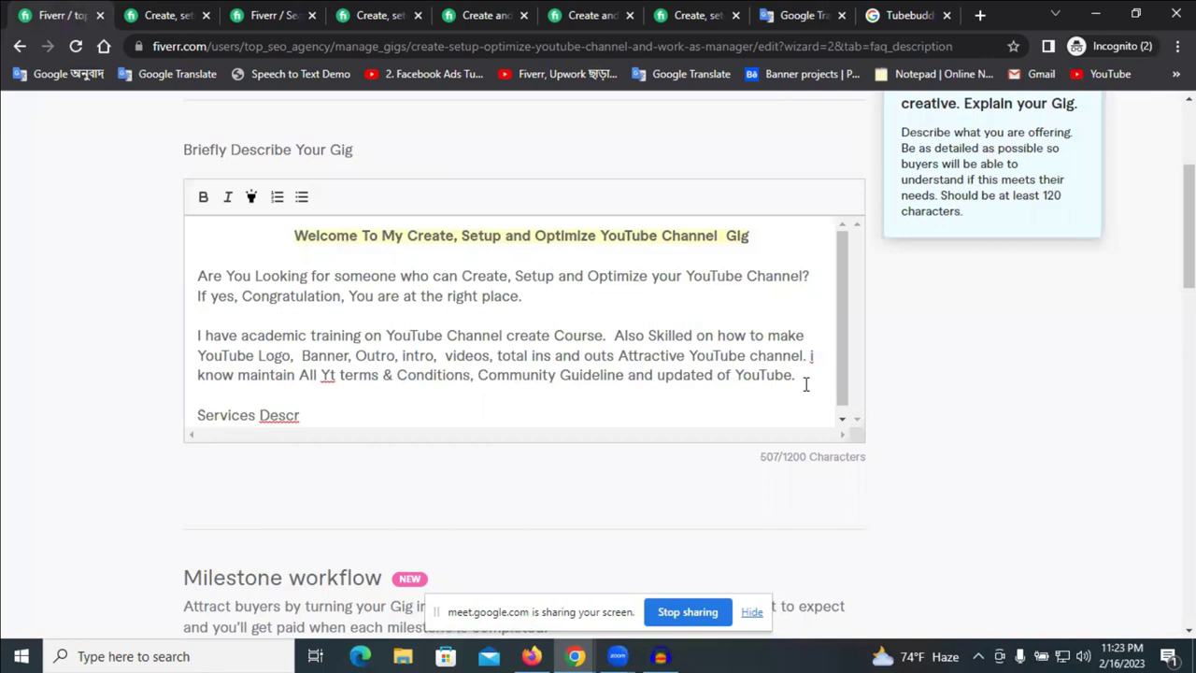
text(ibestion)
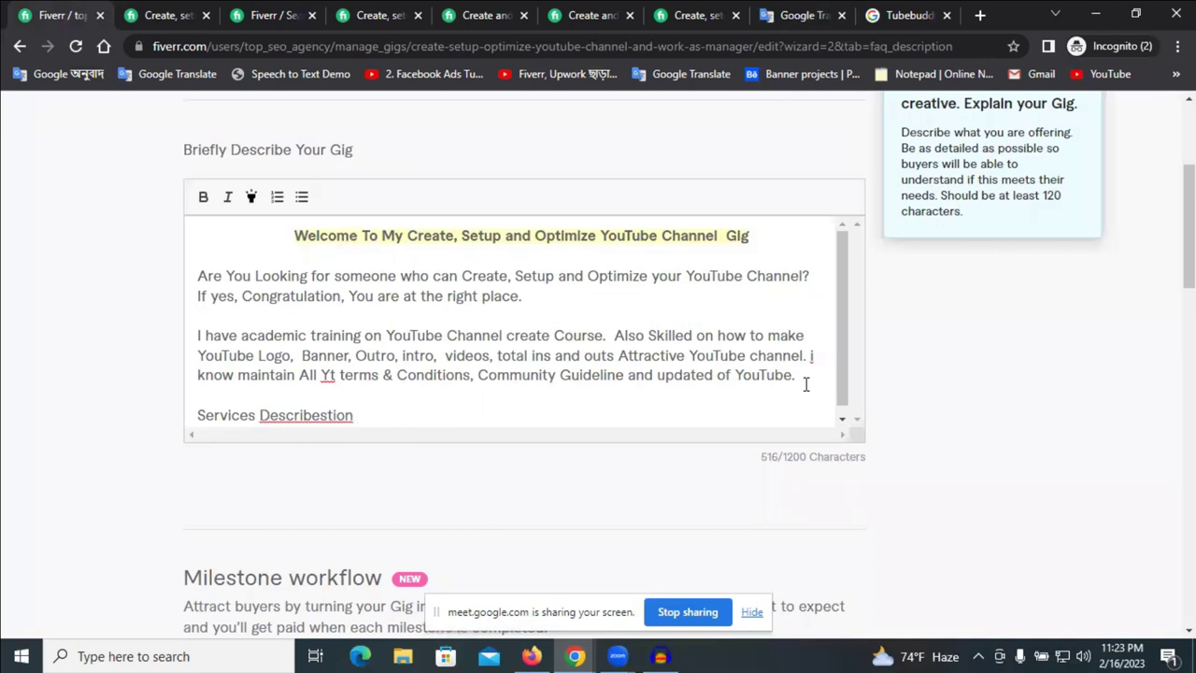
- Correct the word to 'Description' and prefix the line with 'My'
right_click(306, 424)
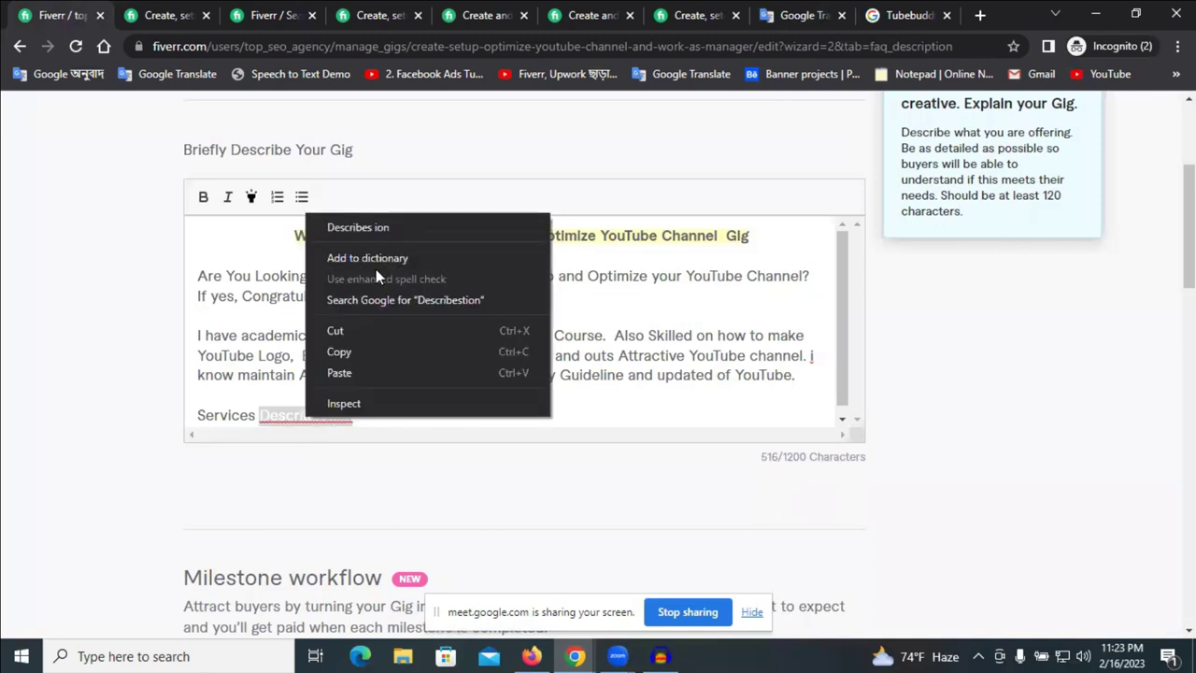
click(379, 225)
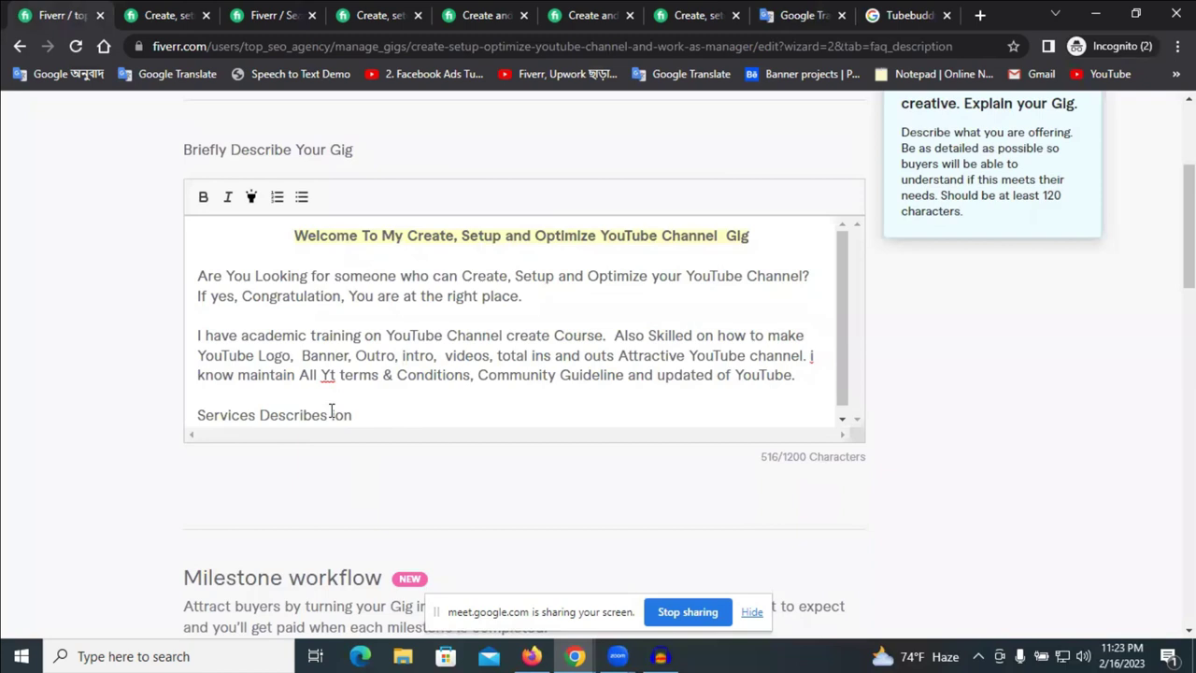
click(332, 415)
key(BackSpace)
right_click(280, 419)
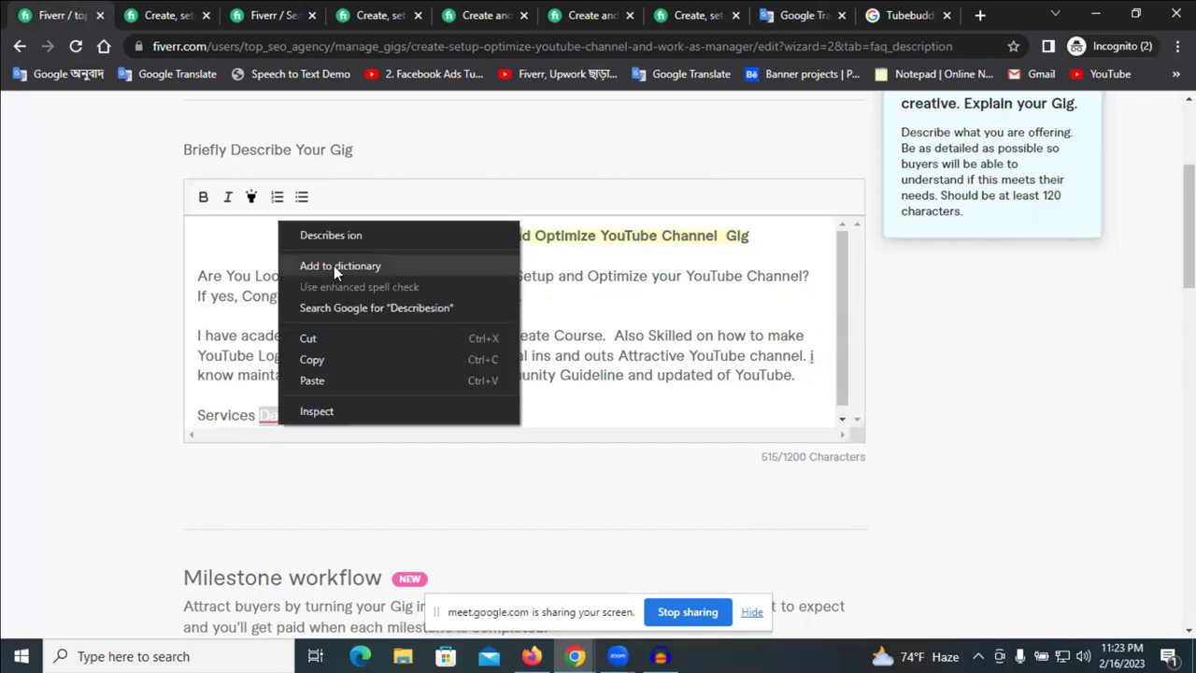
key(Escape)
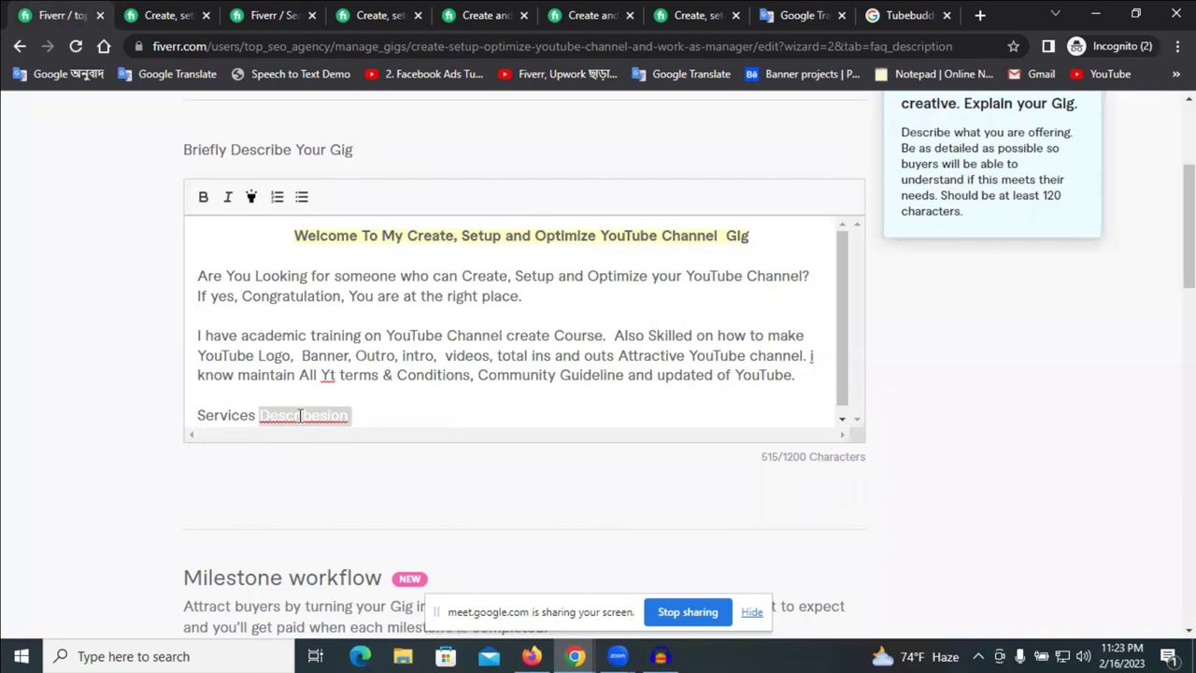
text(Description)
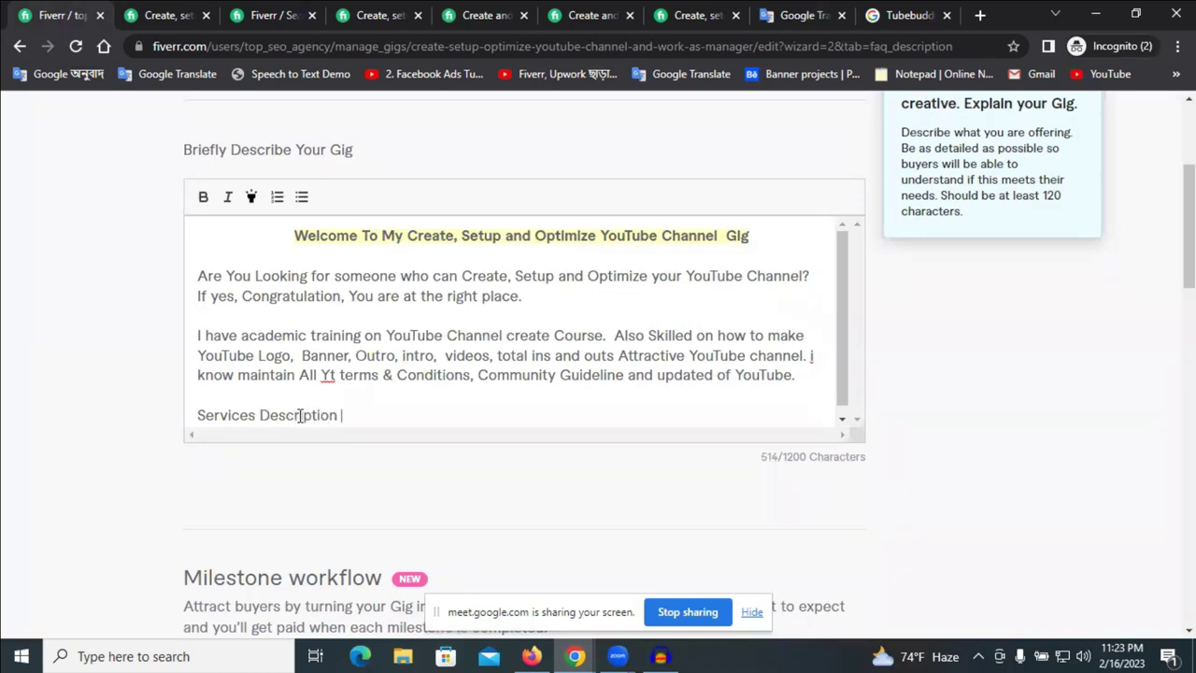
click(198, 414)
text(My)
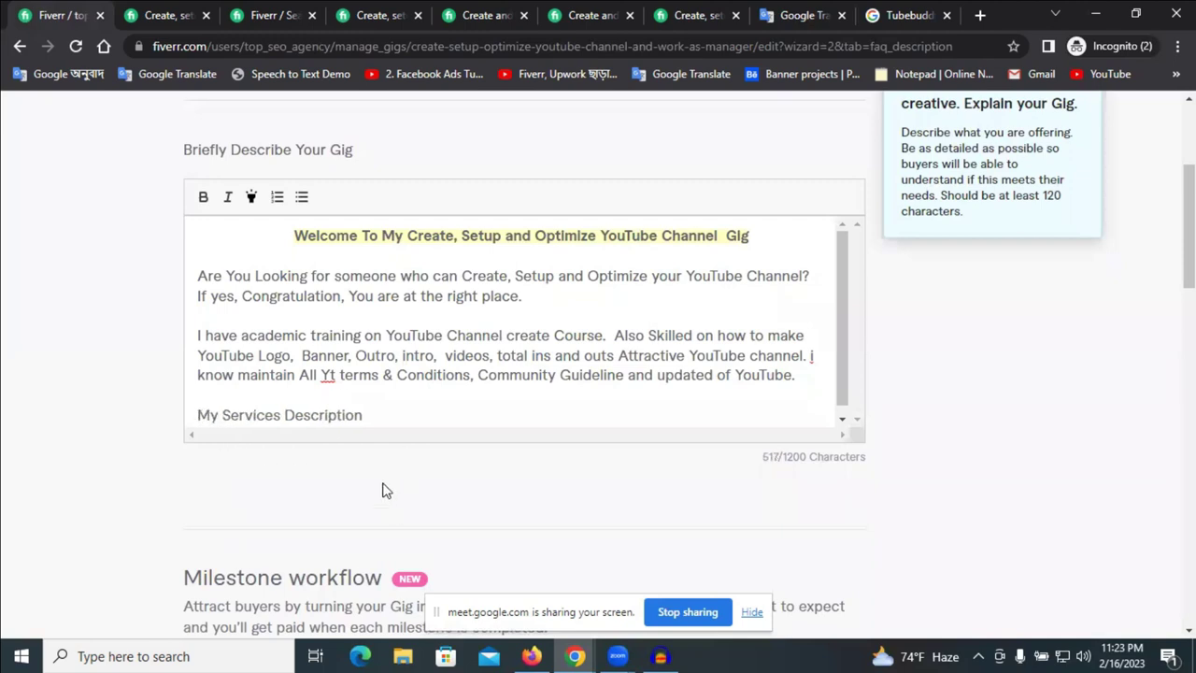
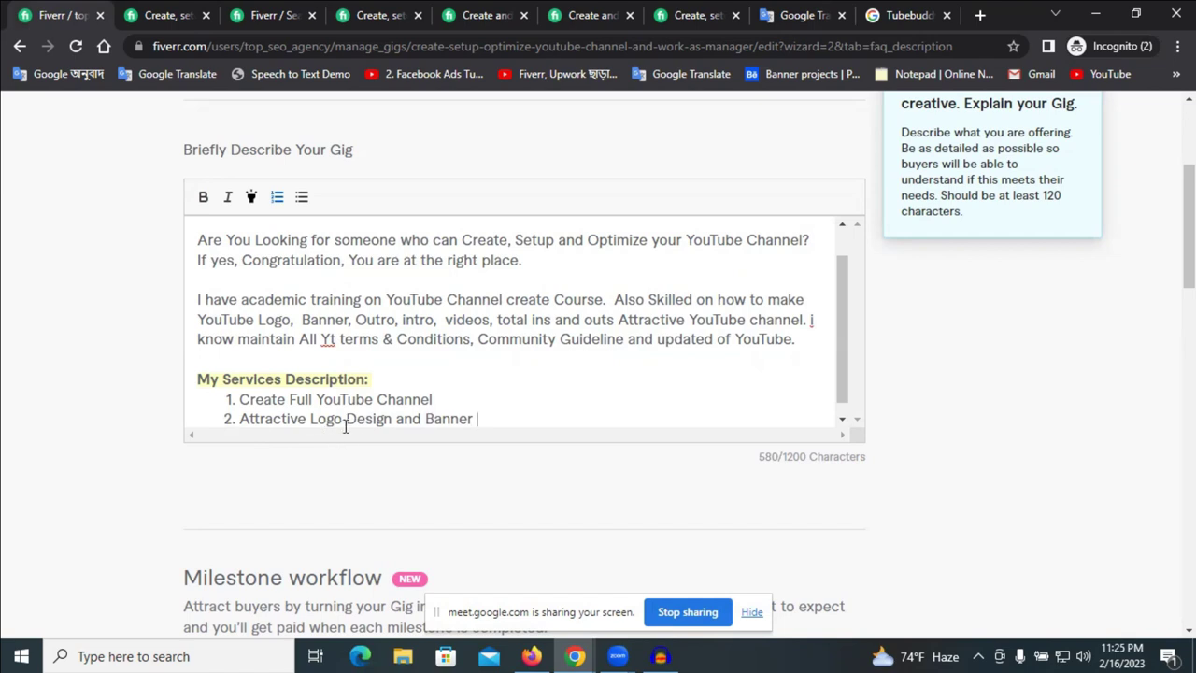
- Reword service 2 to 'Attractive Logo and Banner with Design'
double_click(378, 422)
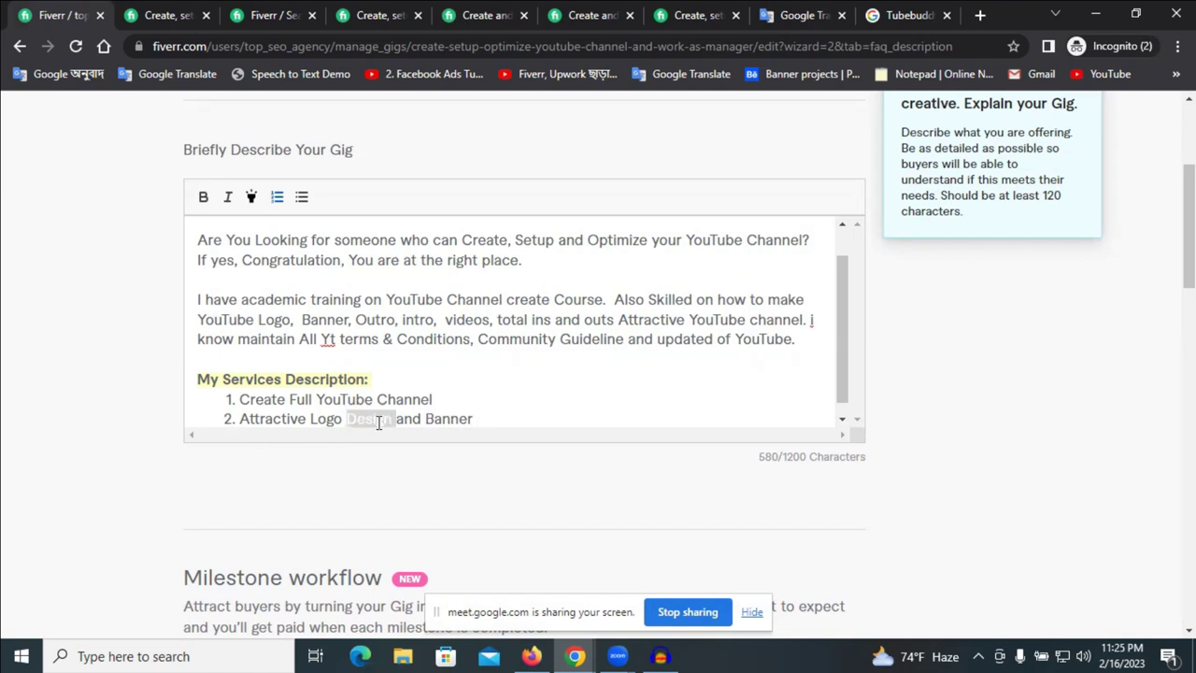
right_click(378, 422)
click(448, 189)
click(432, 419)
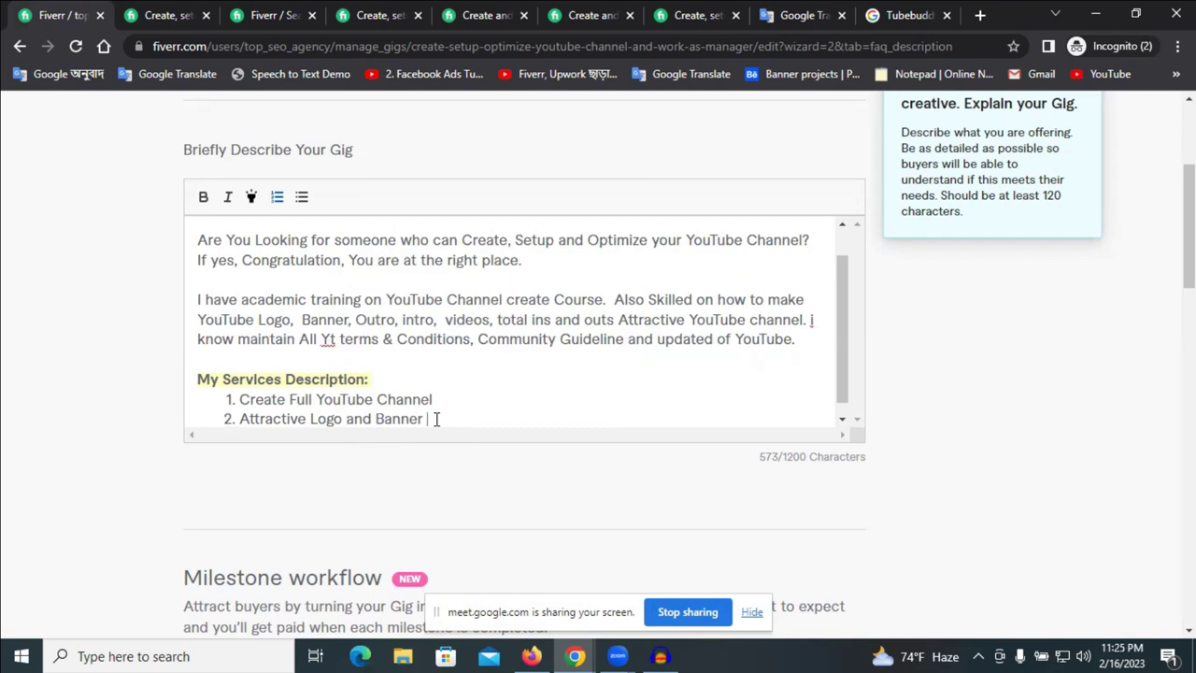
text(with  Design)
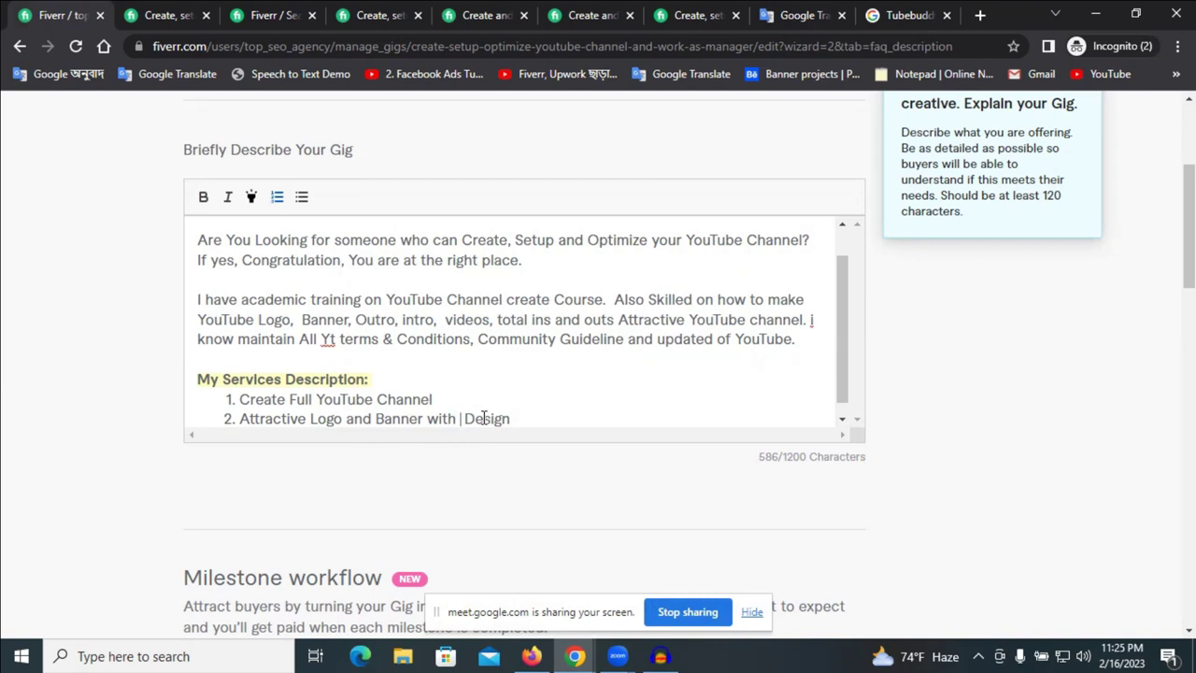
click(466, 419)
key(BackSpace)
click(509, 420)
- Add item 3, 'Full Channel SEO', to the services list
key(Return)
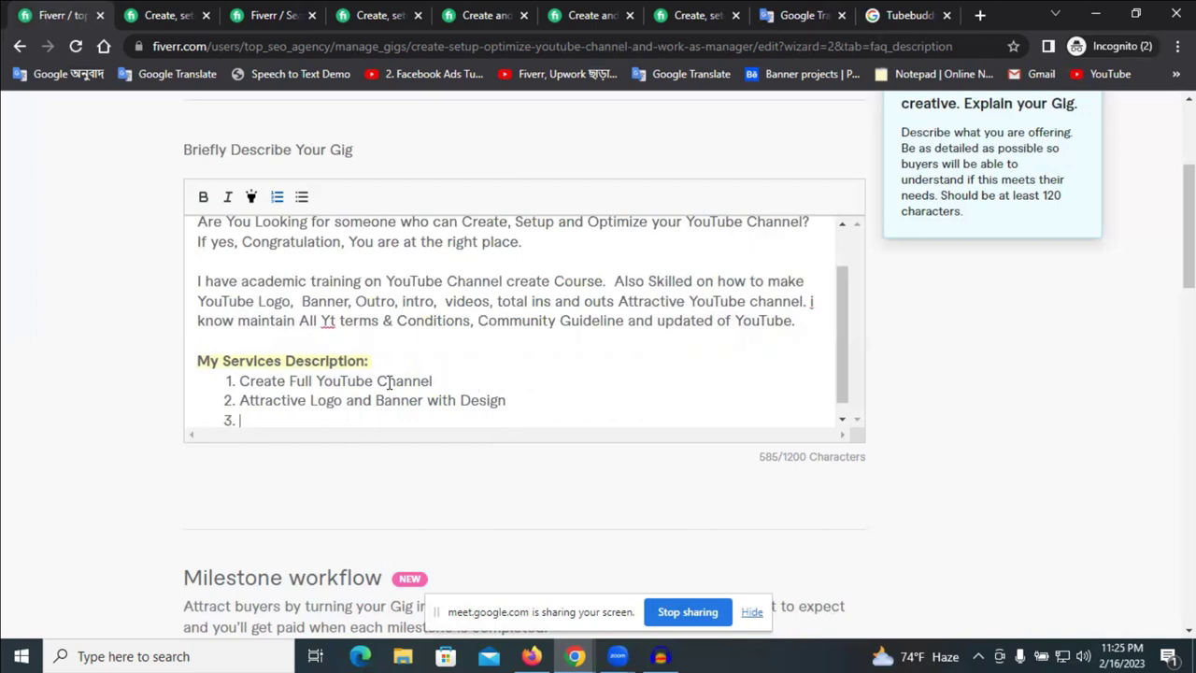
drag(288, 380, 444, 380)
key(ctrl+c)
click(297, 421)
key(ctrl+v)
double_click(297, 421)
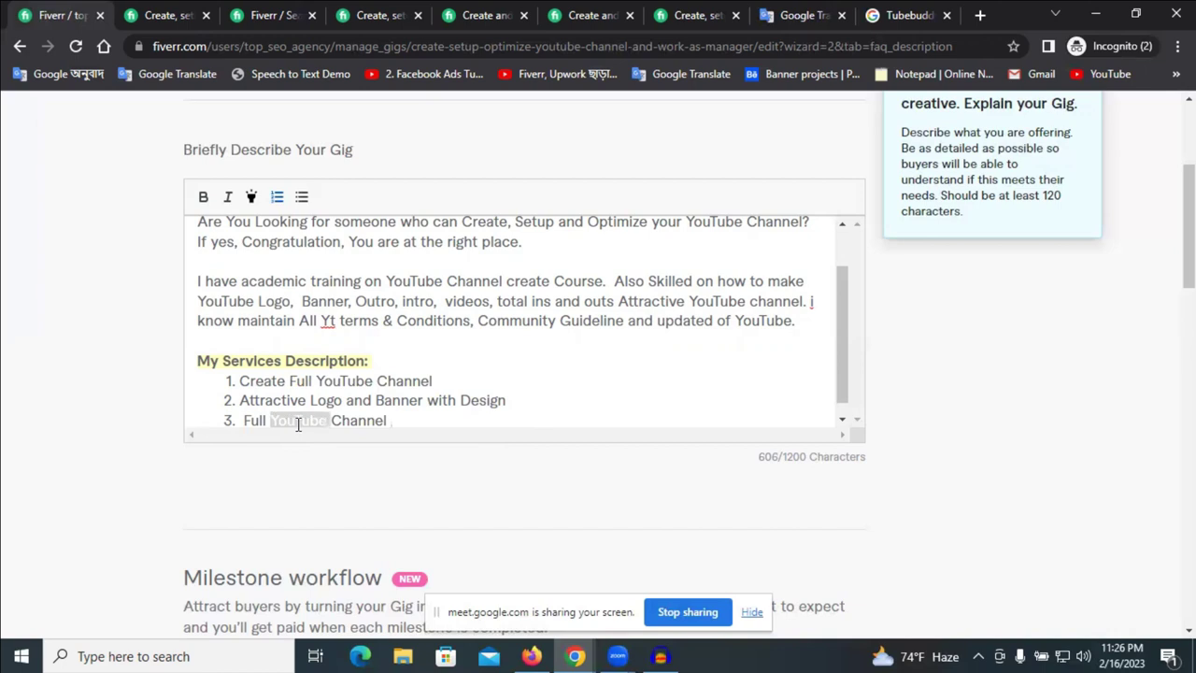
key(BackSpace)
click(346, 422)
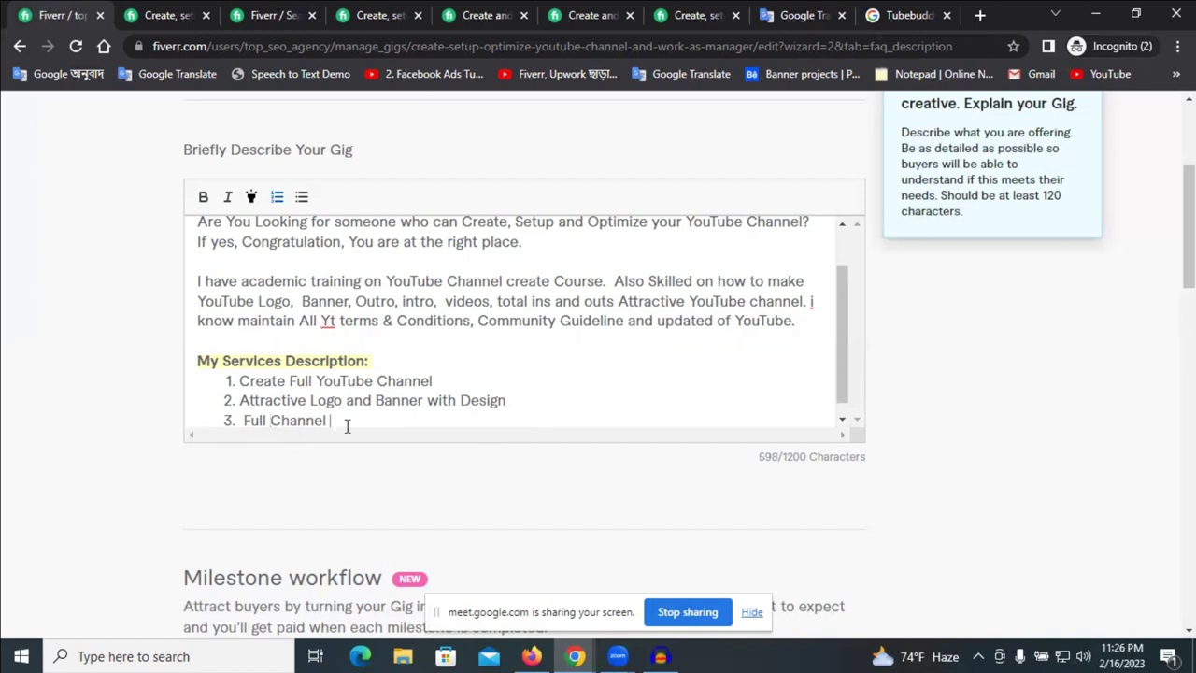
text(SEO)
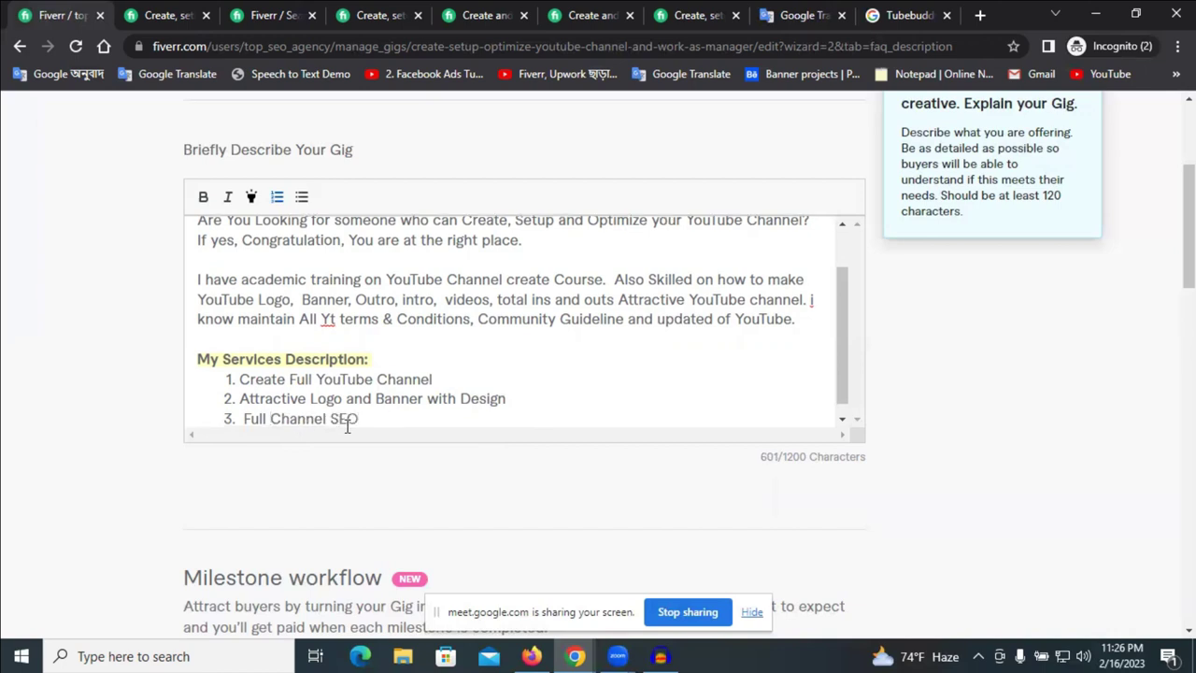
- Add items 4 and 5, 'Website Integration' and 'Playlist', and begin item 6 'Channel verify'
key(Return)
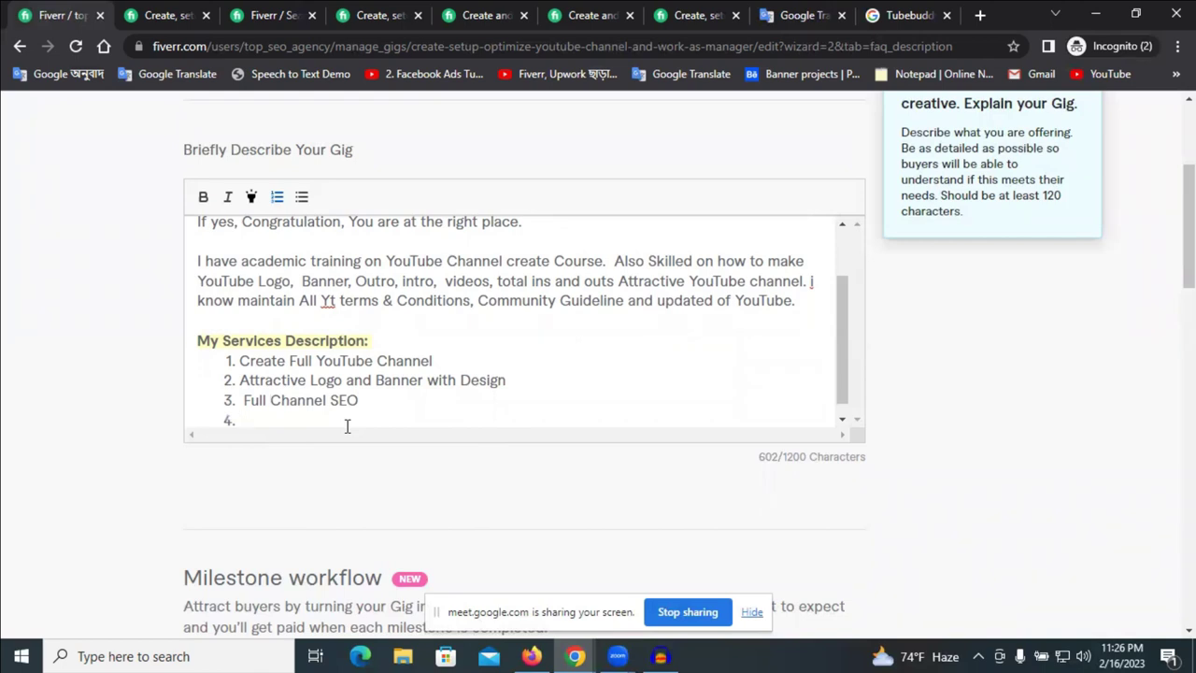
text(Website )
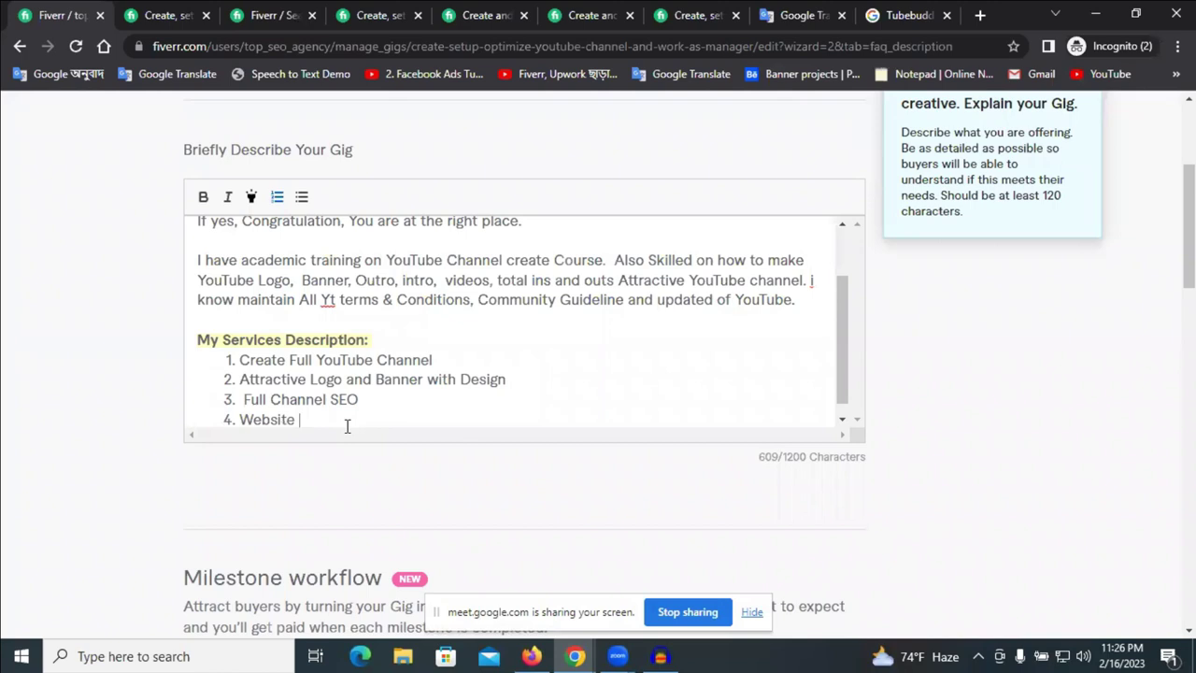
text(Integration)
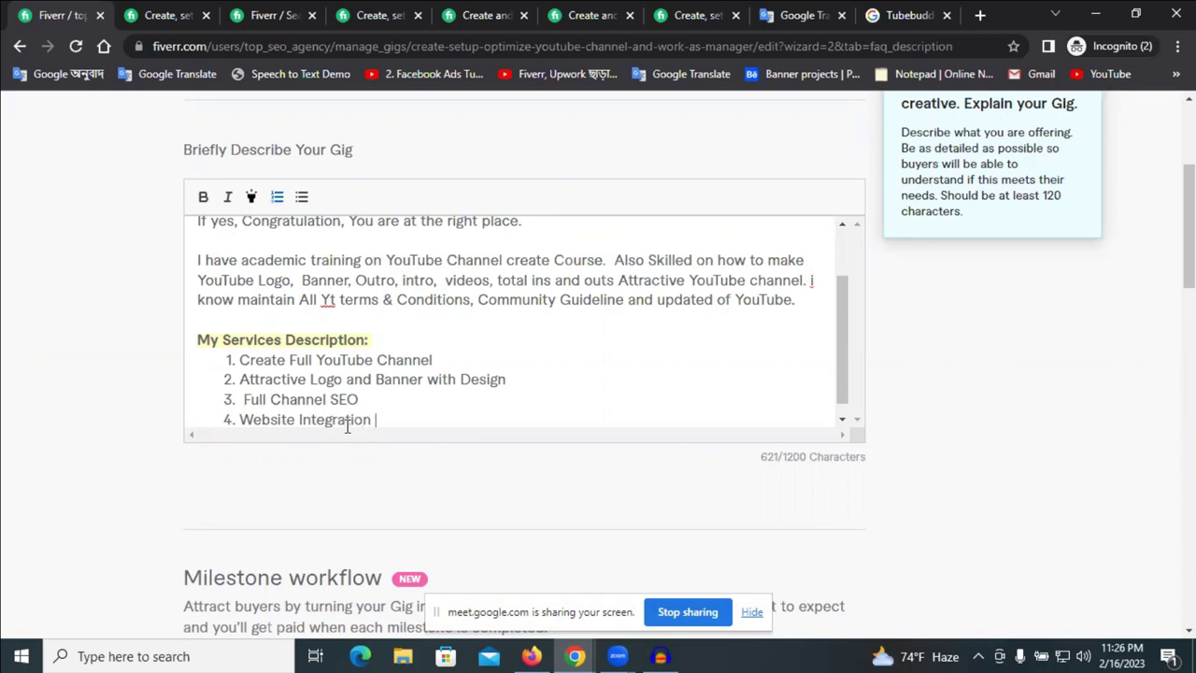
key(Return)
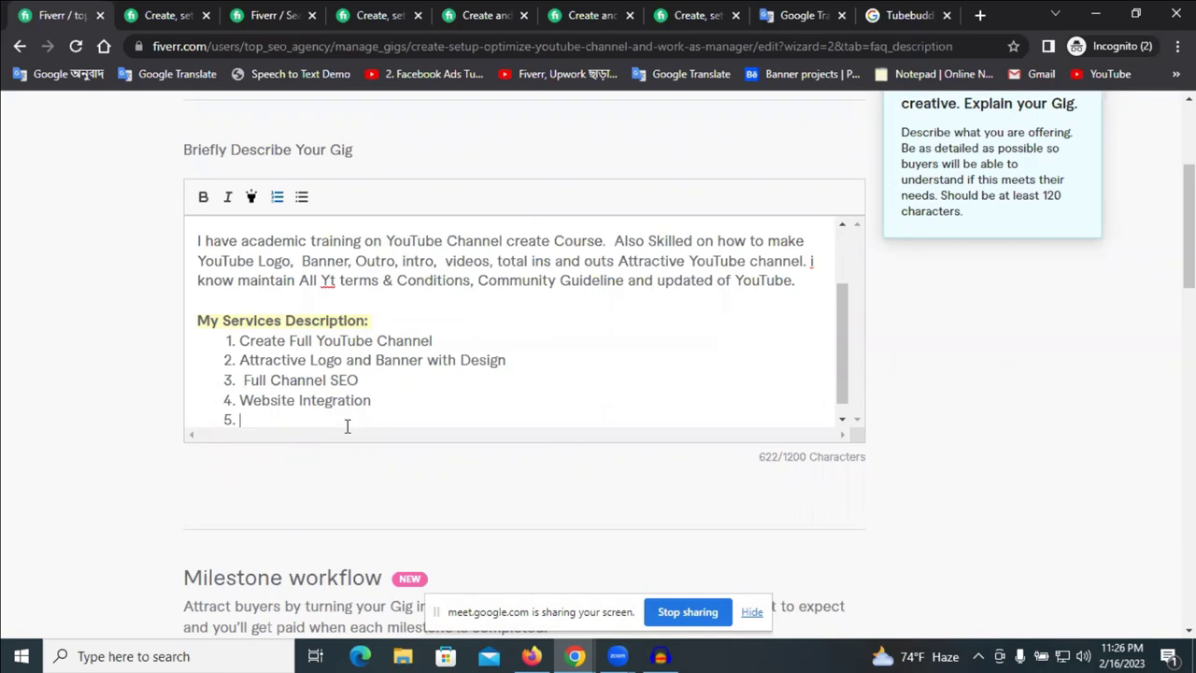
text(Pl)
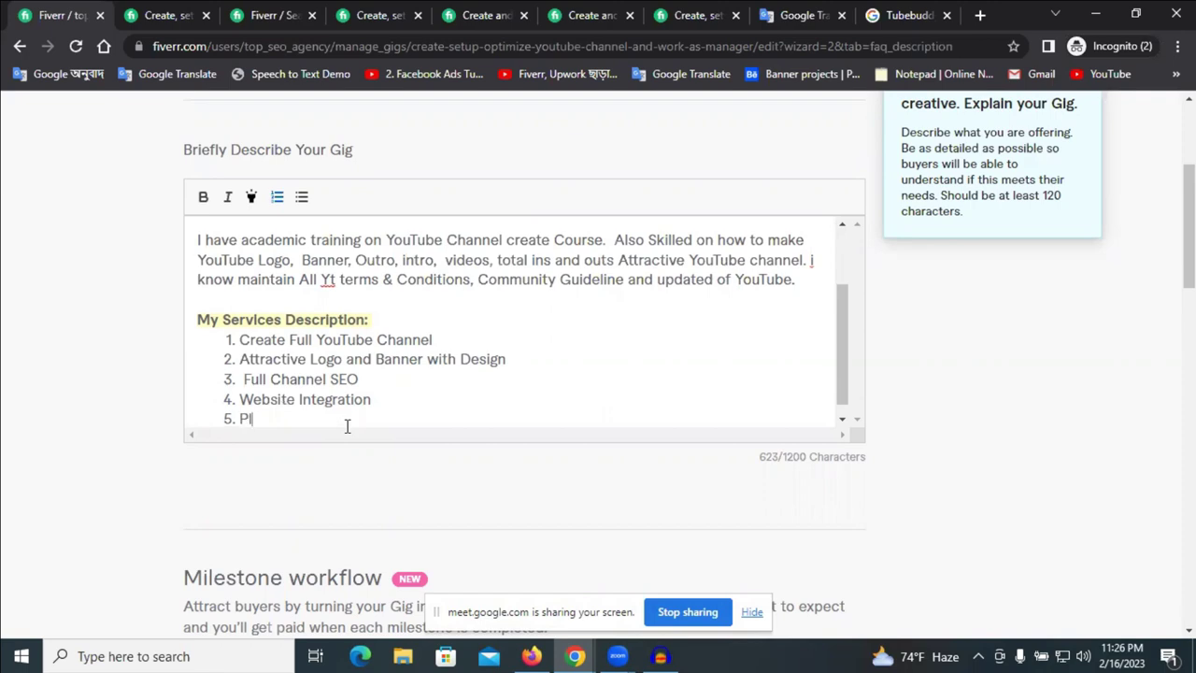
text(a)
text(y)
key(BackSpace)
text(ylist)
key(Return)
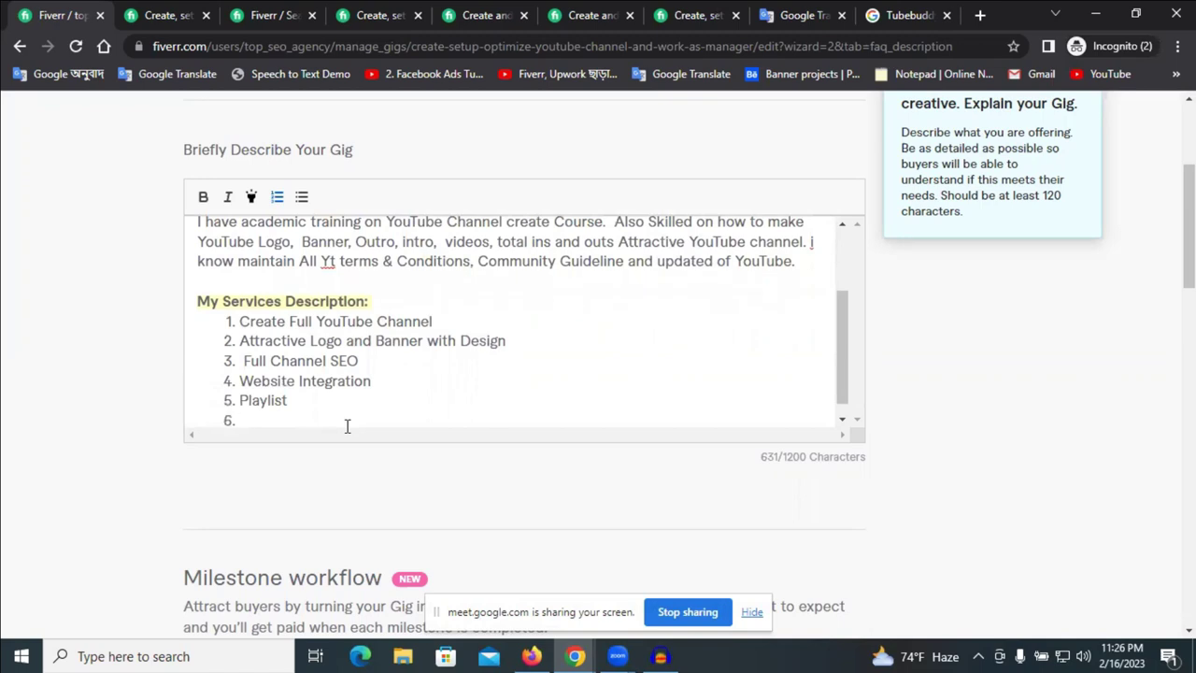
text(C)
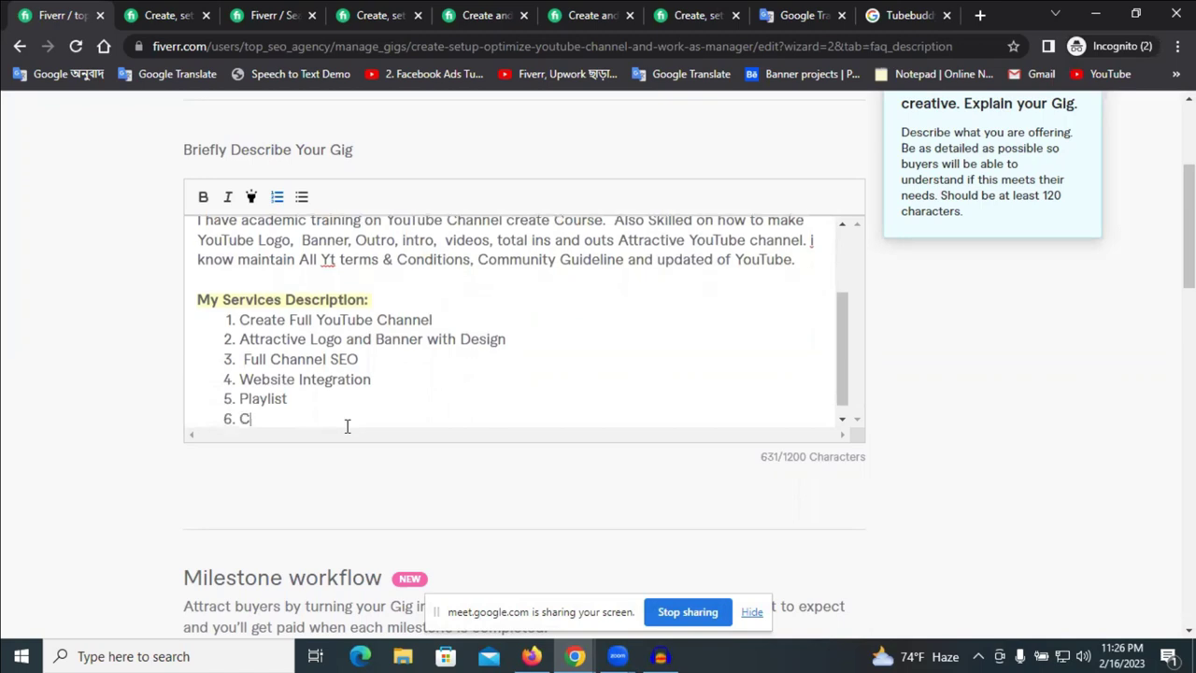
text(hannel verify)
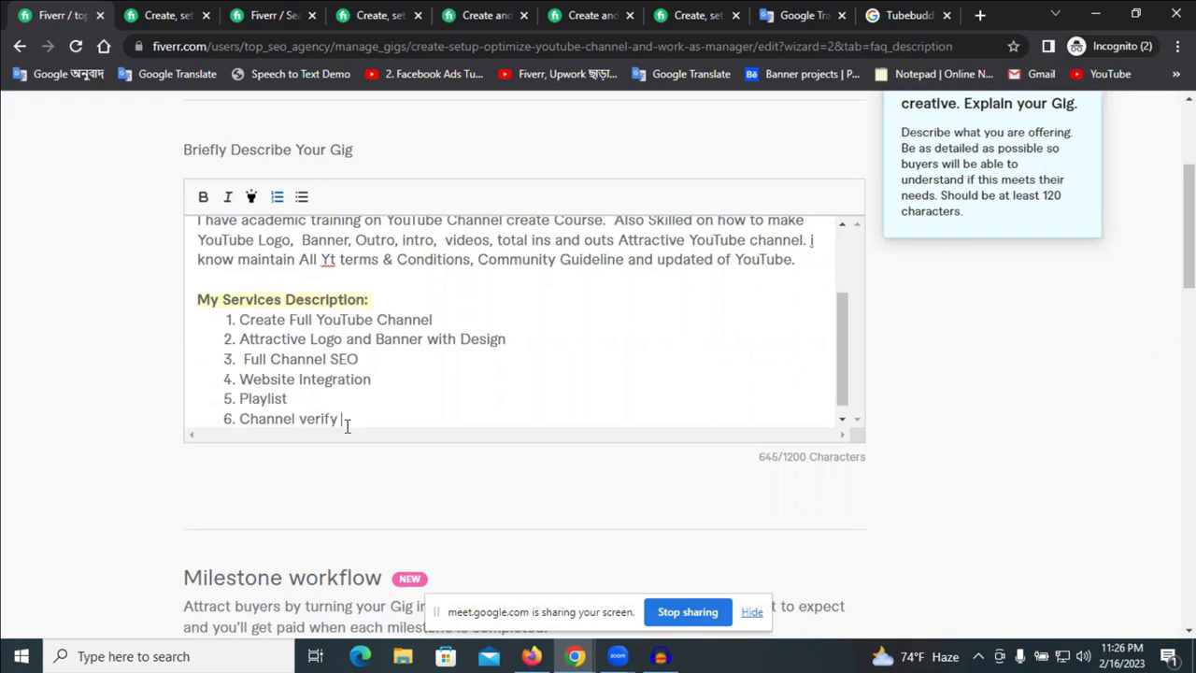
- Add item 7 'Section' and start item 8 with 'End Screens'
key(Return)
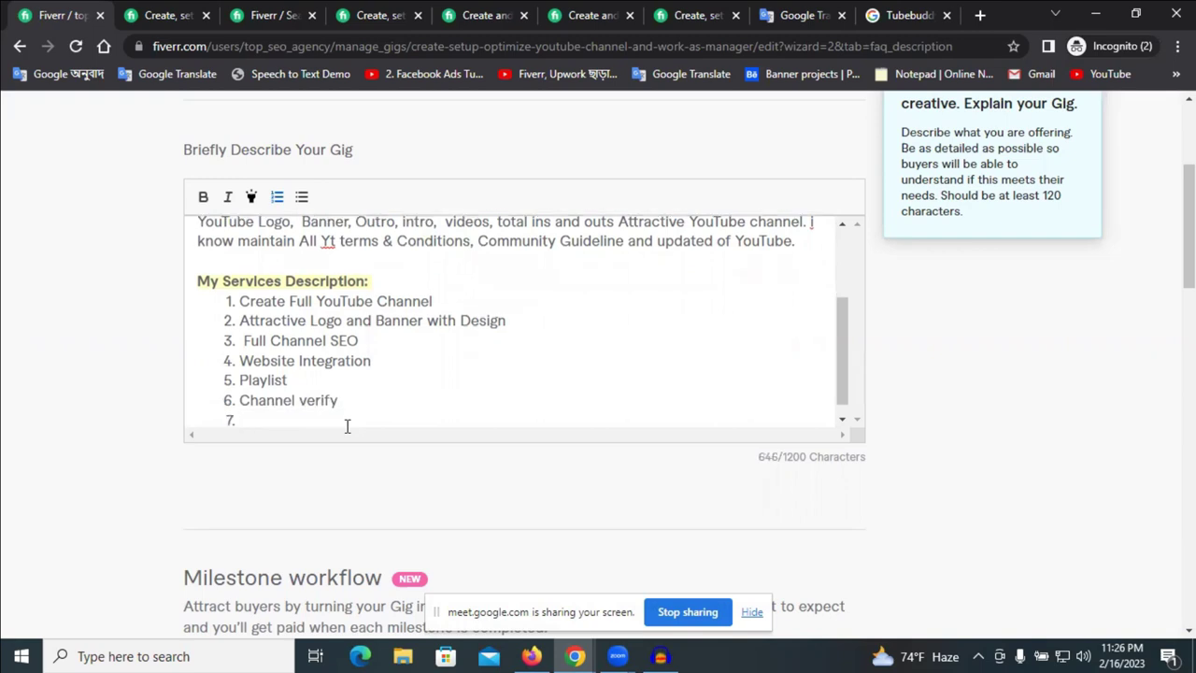
text(Se)
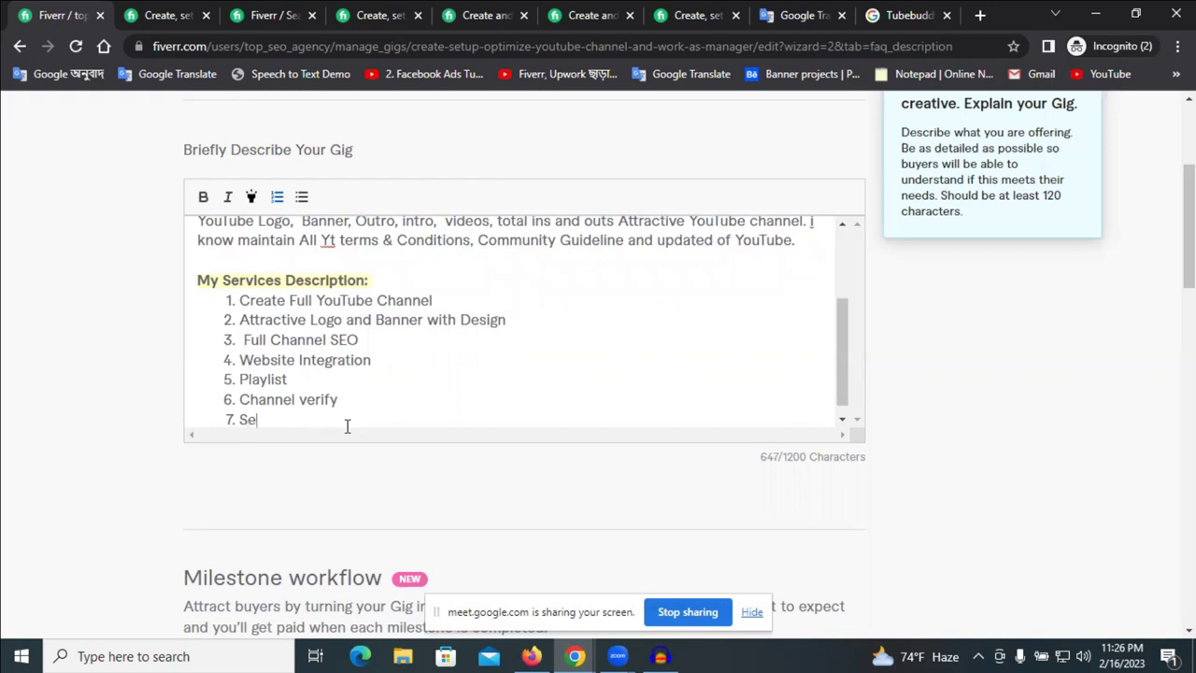
text(ction)
key(Return)
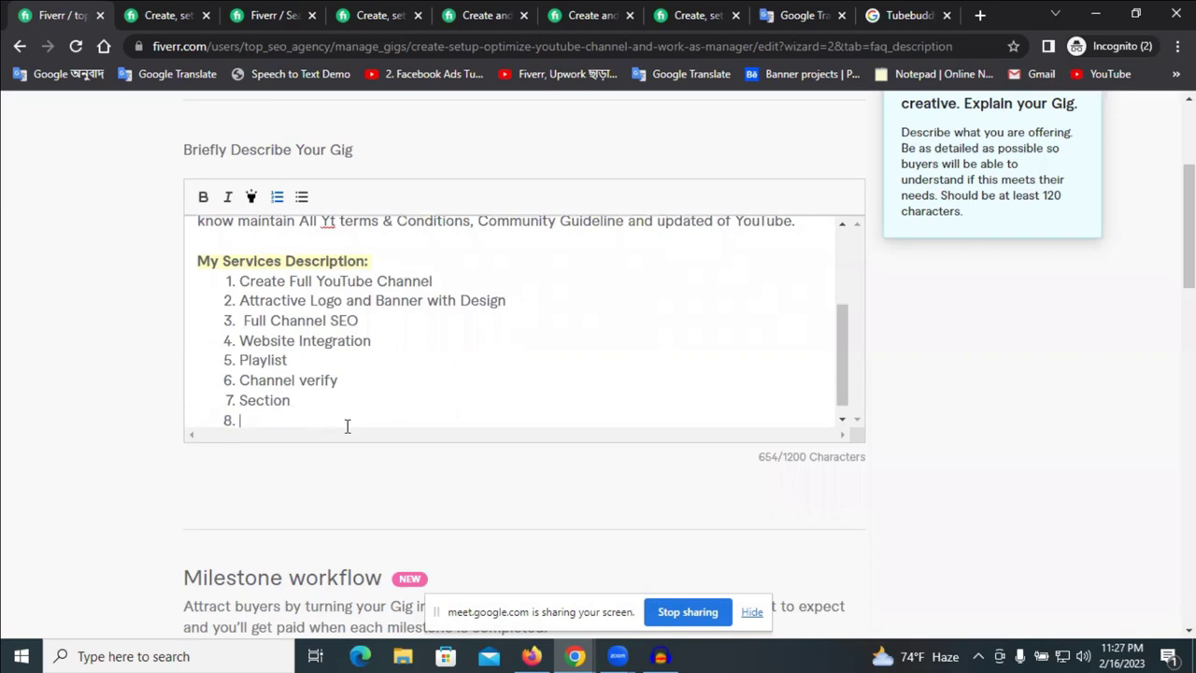
text(End)
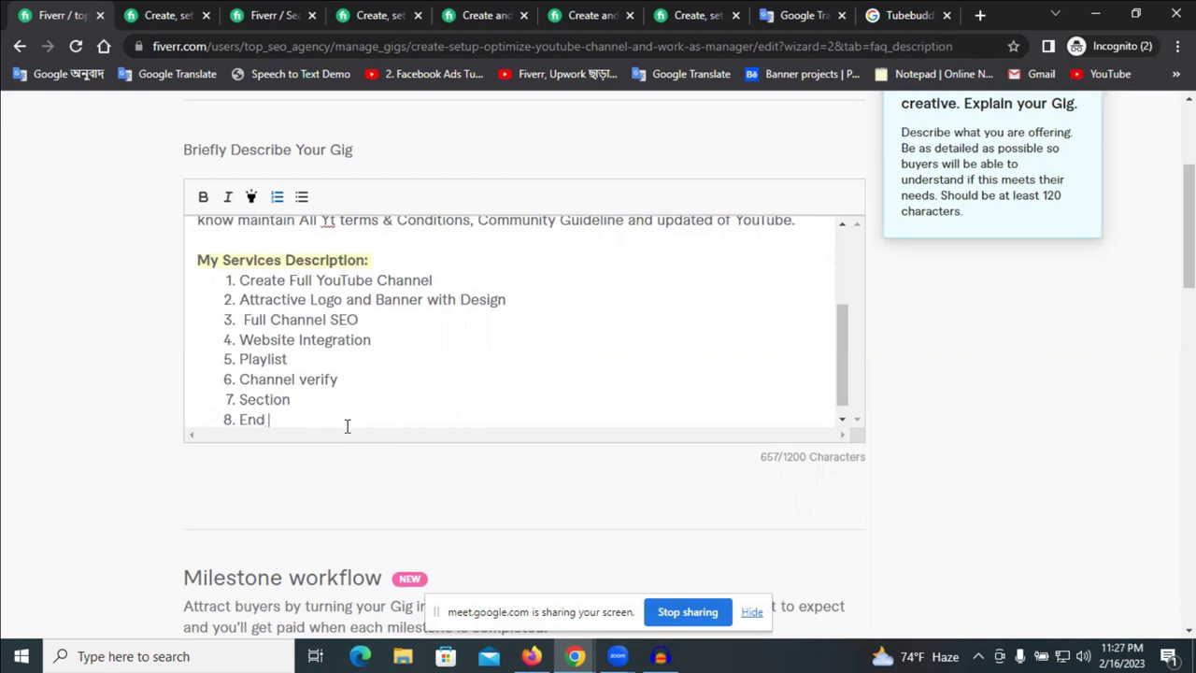
text( Screens)
- Complete item 8 as 'Add End Screens & Card Screens'
key(Return)
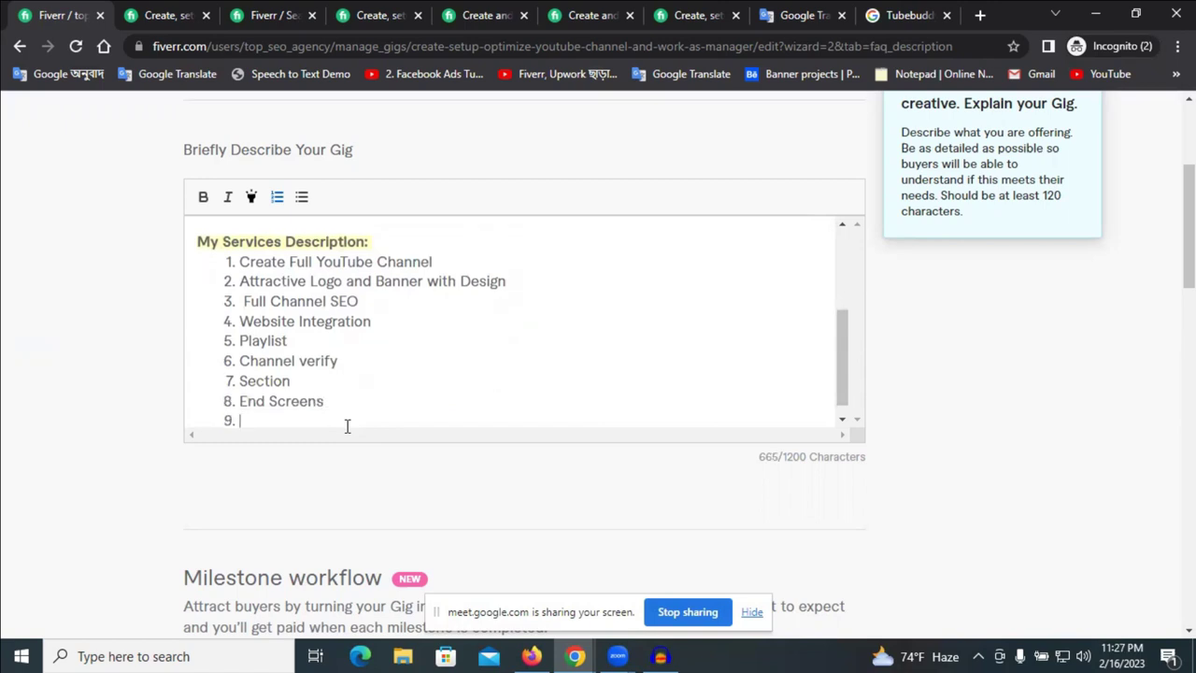
click(347, 408)
text(& Card)
double_click(309, 402)
key(ctrl+c)
click(403, 402)
key(ctrl+v)
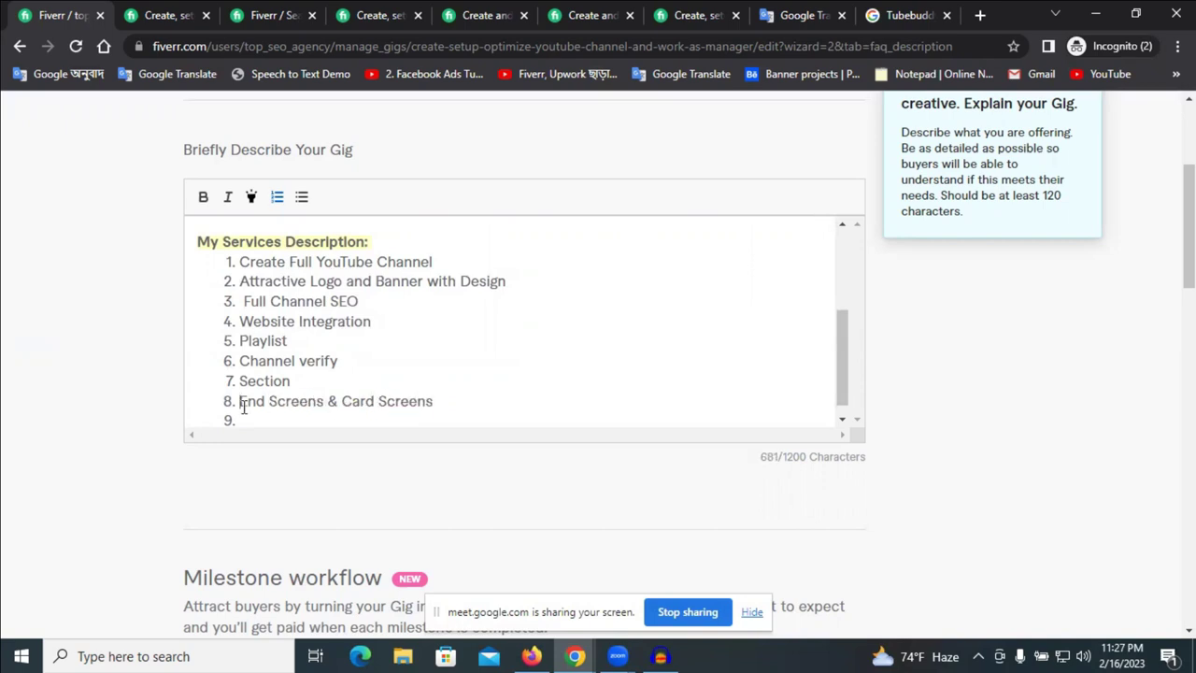
click(241, 404)
text(Add)
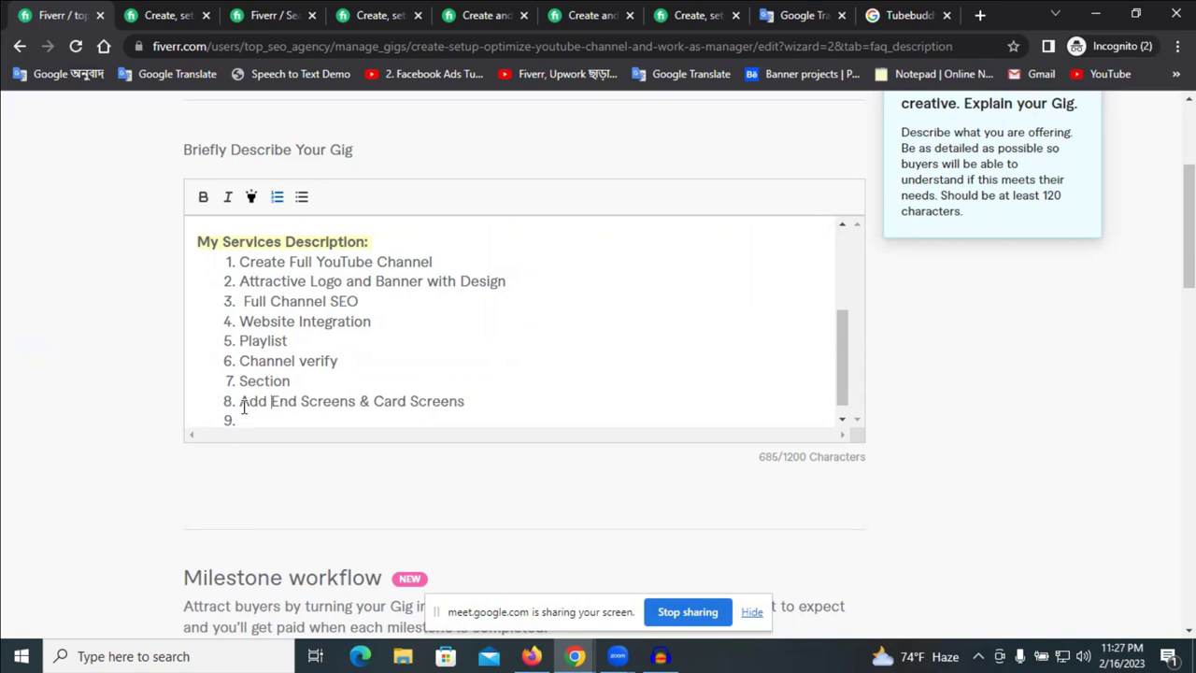
click(514, 403)
- Add items 9 and 10, 'Make Video' and 'Add Tags'
key(Return)
text(Mak)
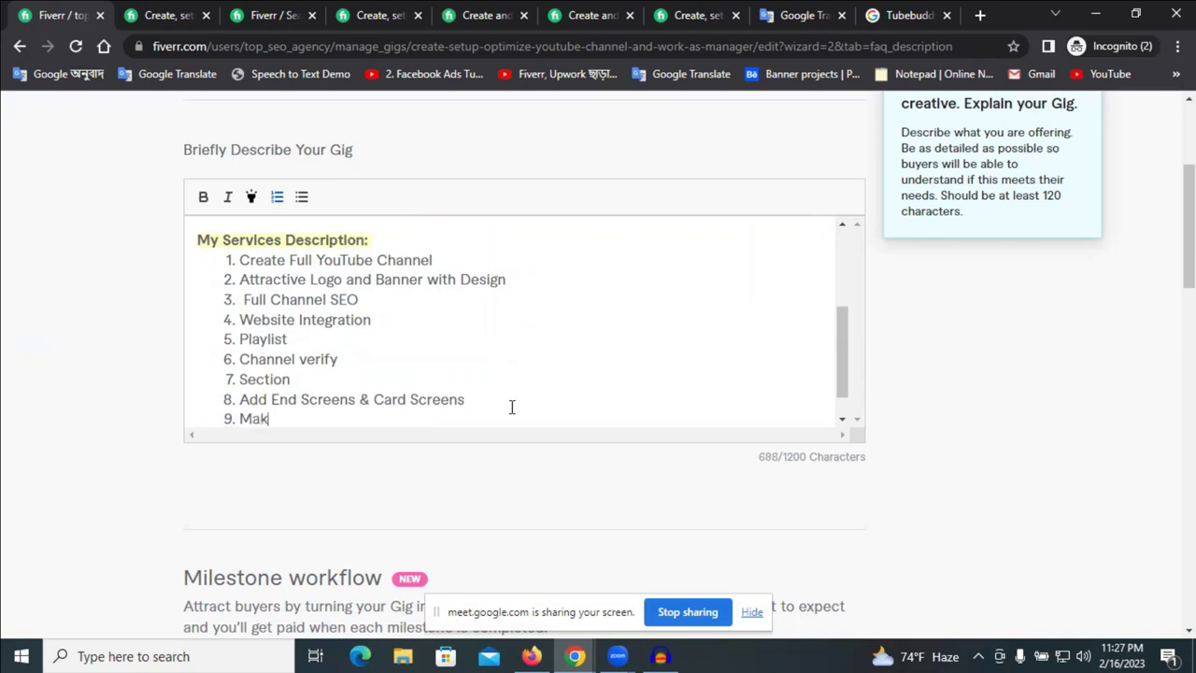
text(e Video)
key(Return)
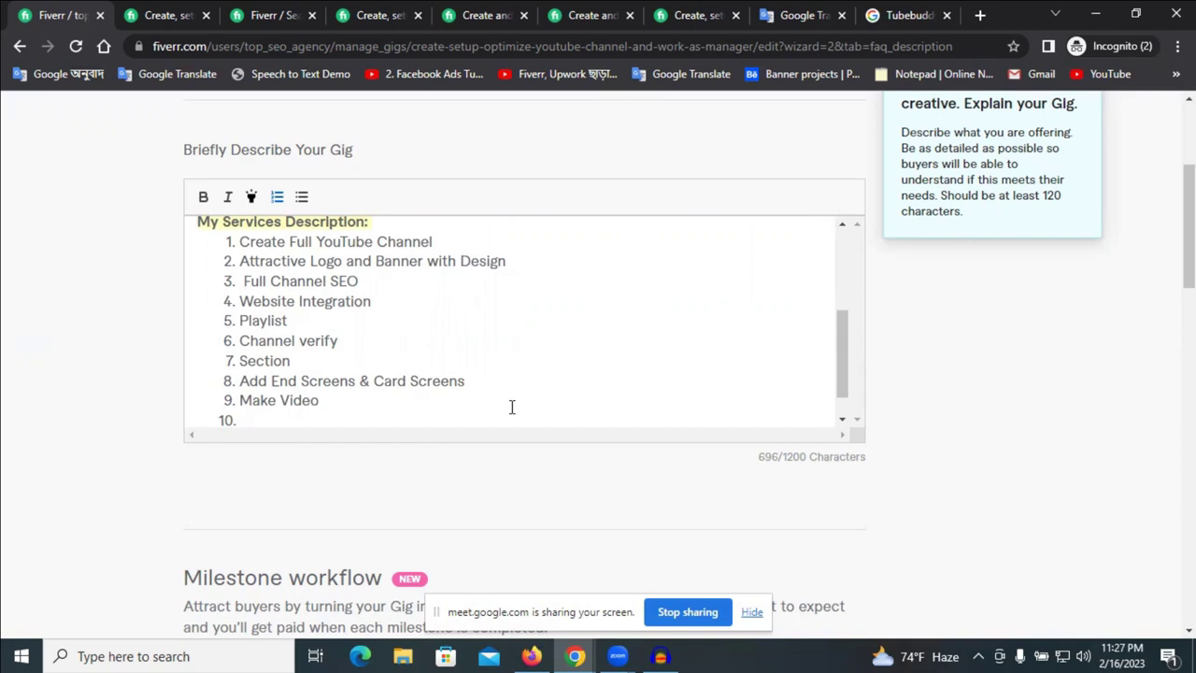
text(Adsd)
key(Return)
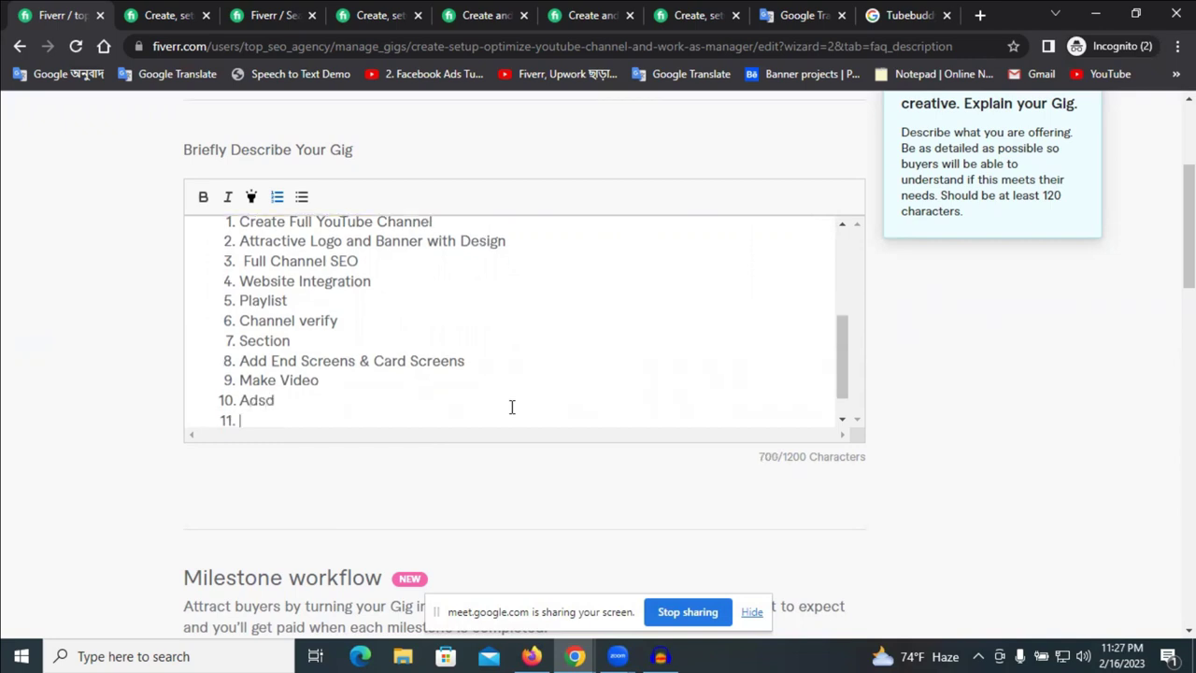
key(BackSpace)
key(BackSpace)
key(BackSpace)
text(Dd)
key(BackSpace)
key(BackSpace)
key(BackSpace)
text(dd Tags)
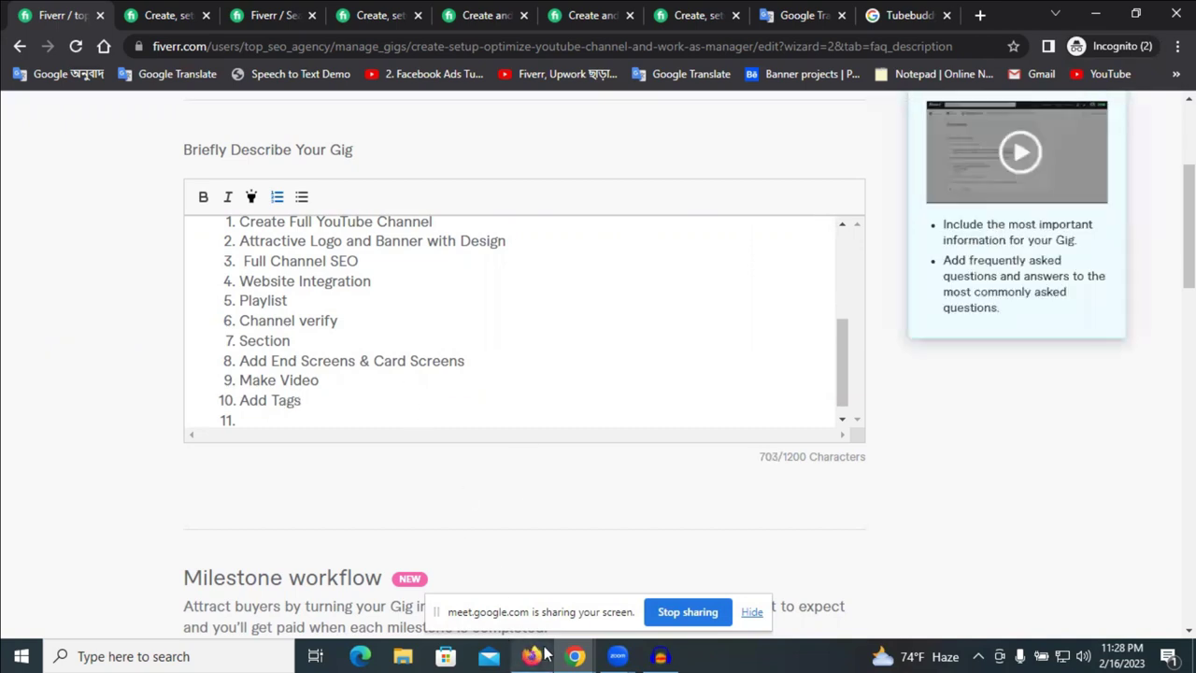
click(576, 656)
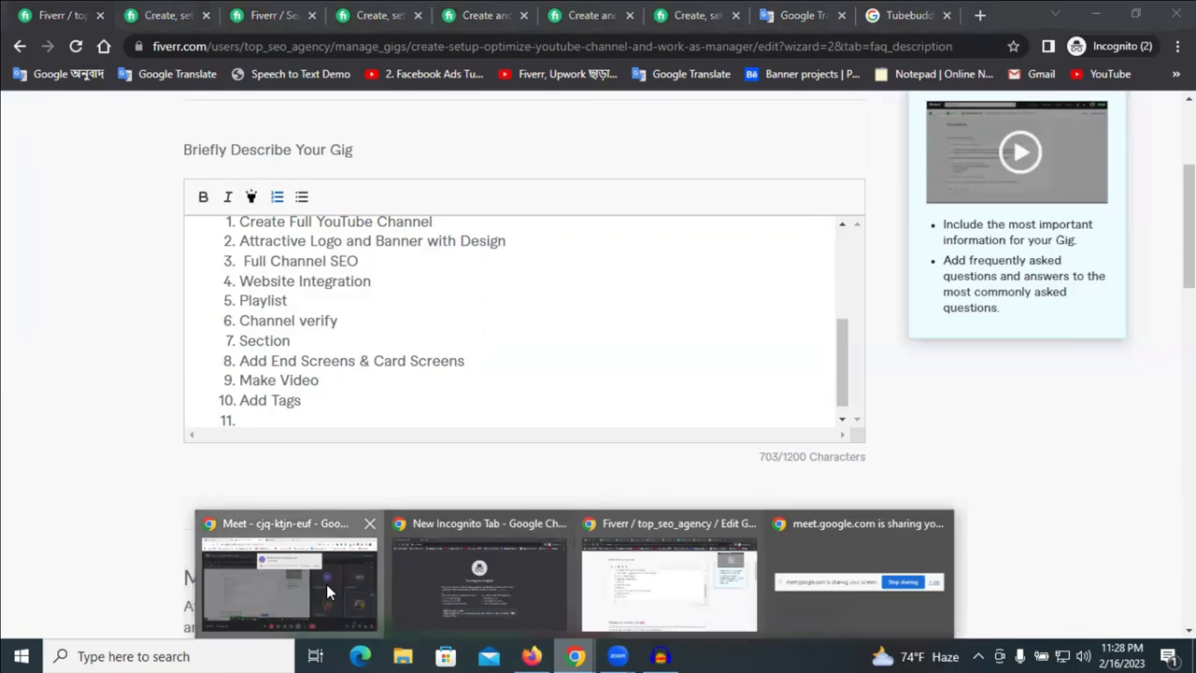
click(326, 583)
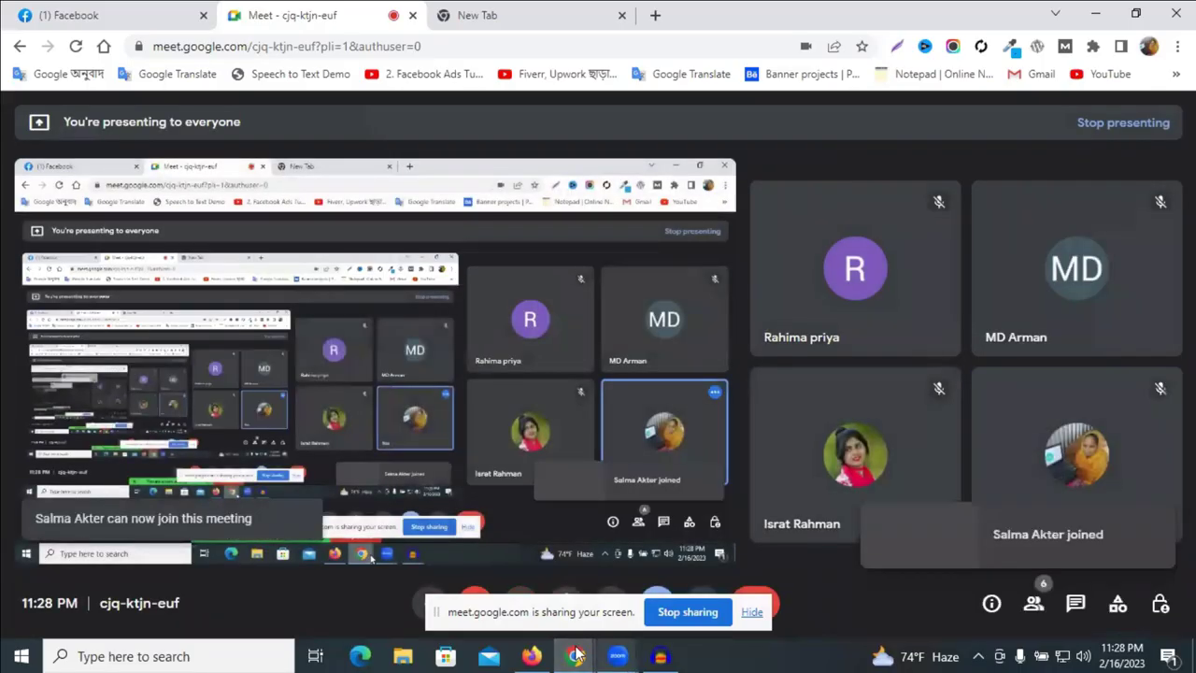
click(575, 656)
click(638, 612)
click(343, 399)
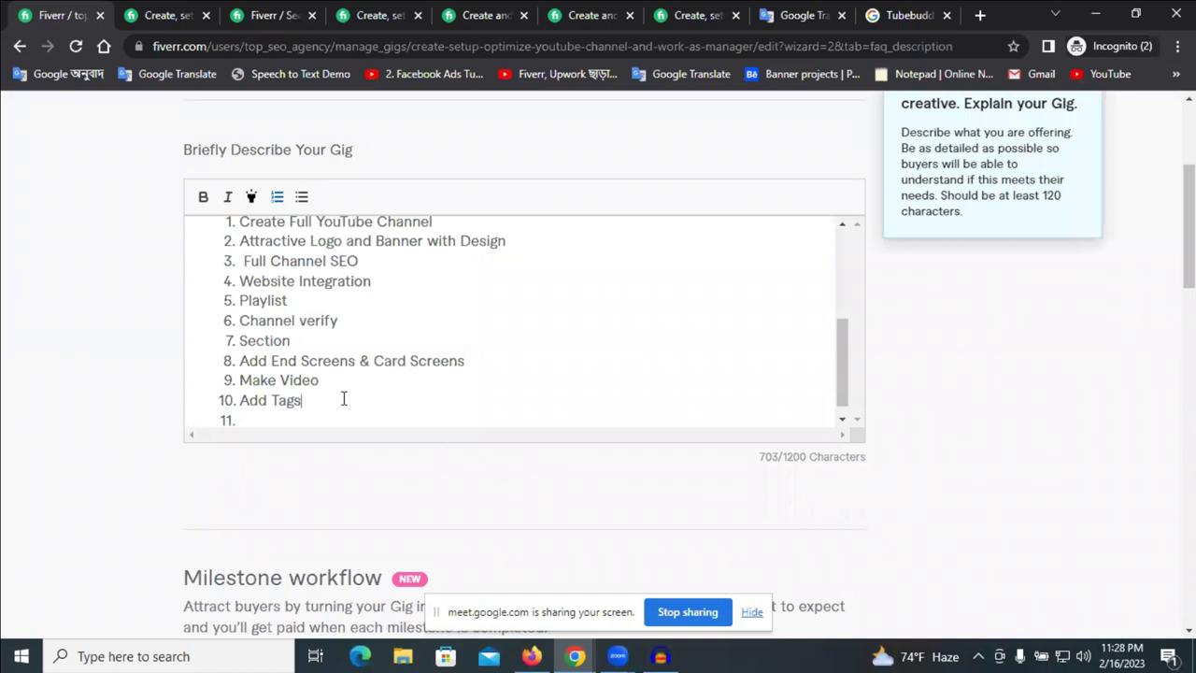
- Add item 11 'Channel tags Setup' to the services list
key(Return)
text(Ch)
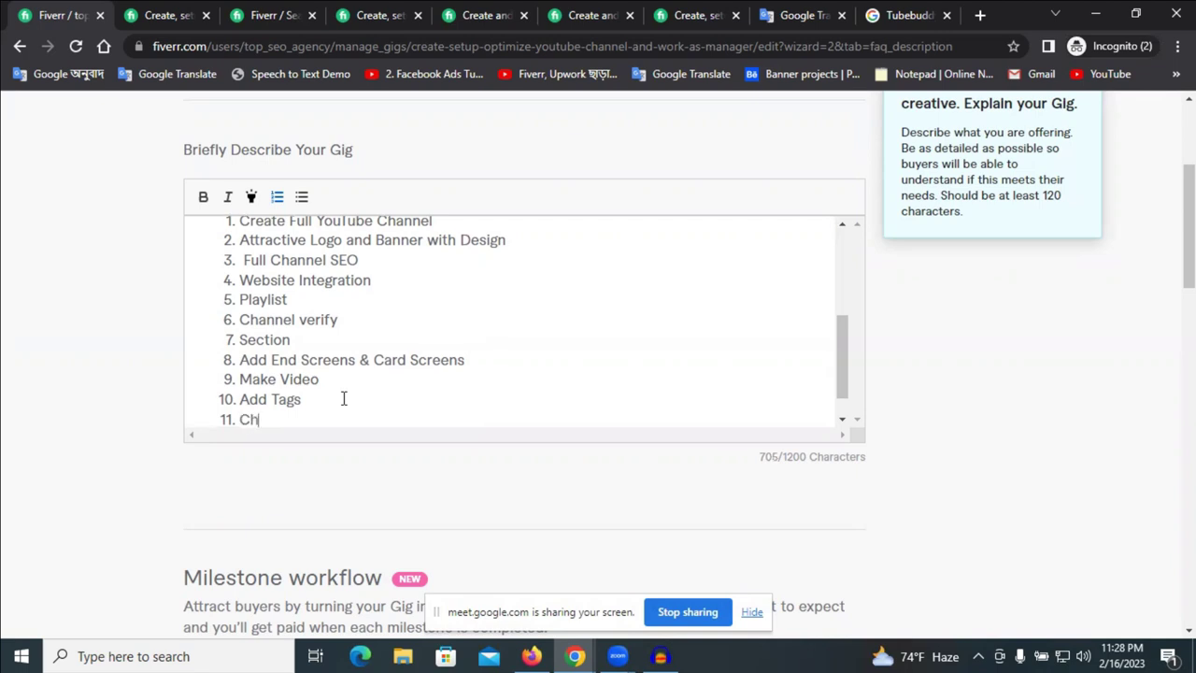
text(annel tags Setup)
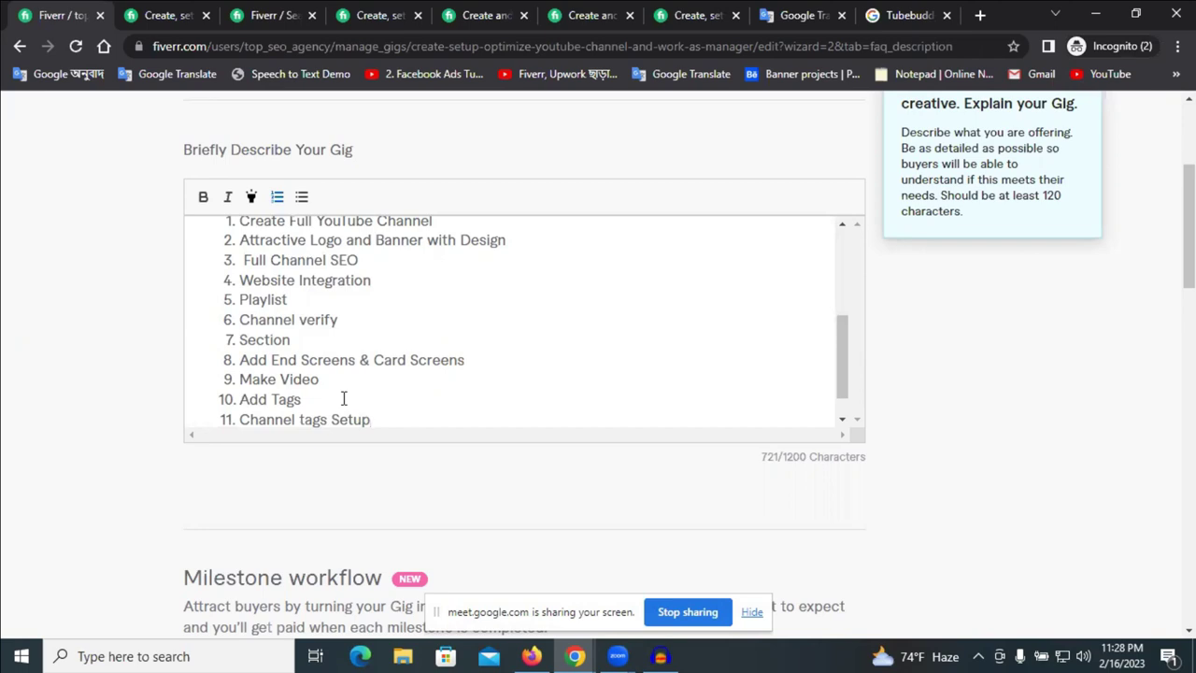
- Add item 12 'intro & Outro' and start item 13 'Apply for Google Adsebse'
key(Return)
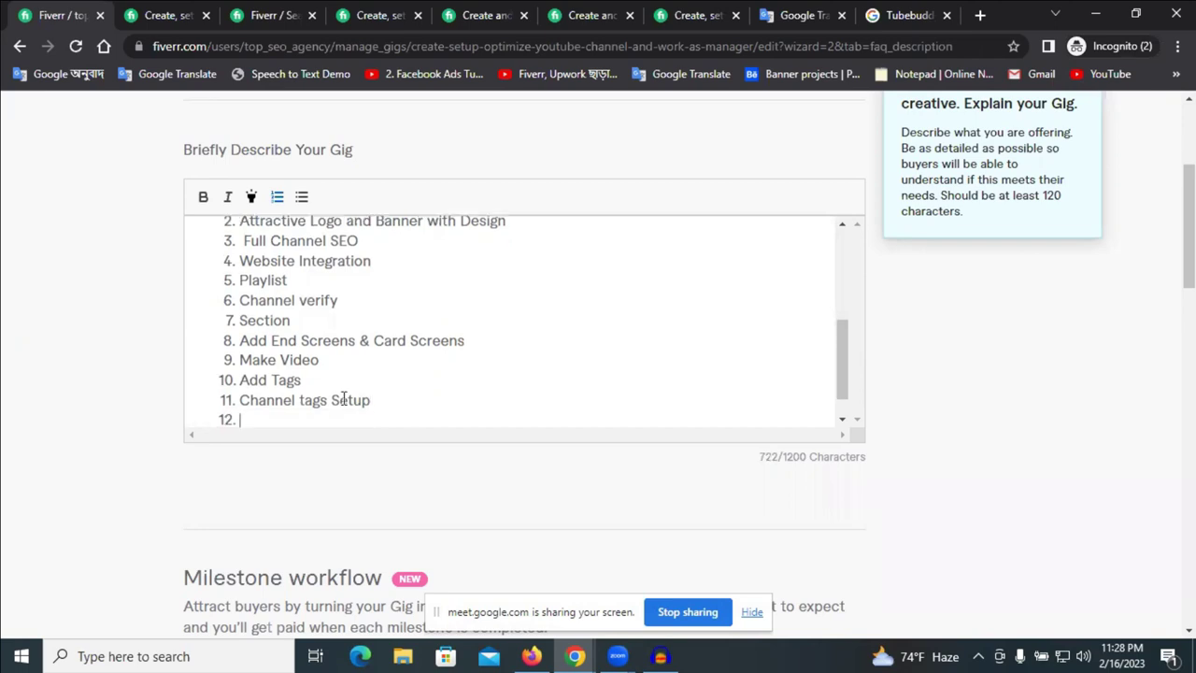
text(intro)
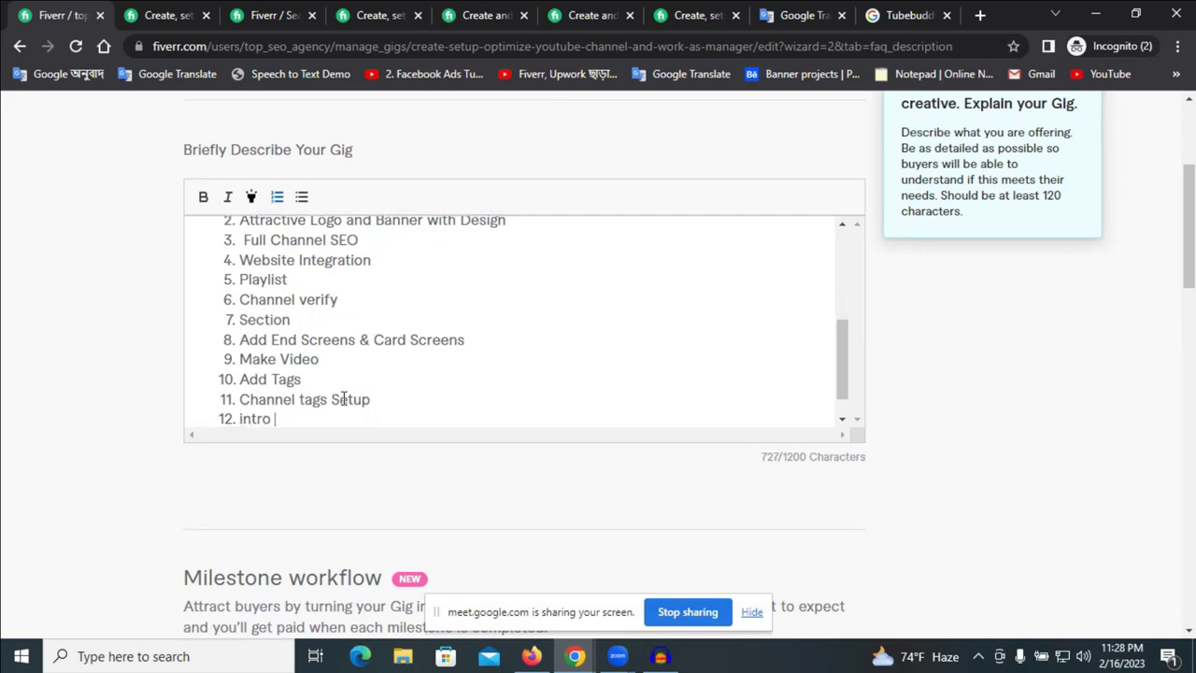
text( & Outro)
key(Return)
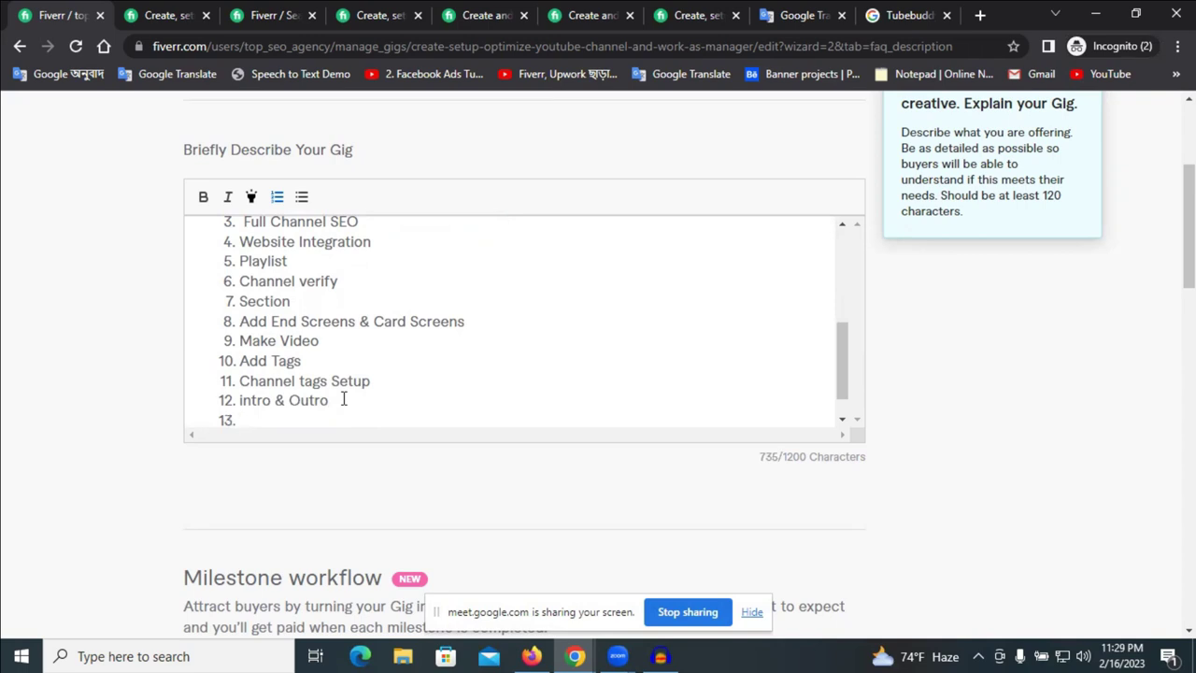
text(Apply)
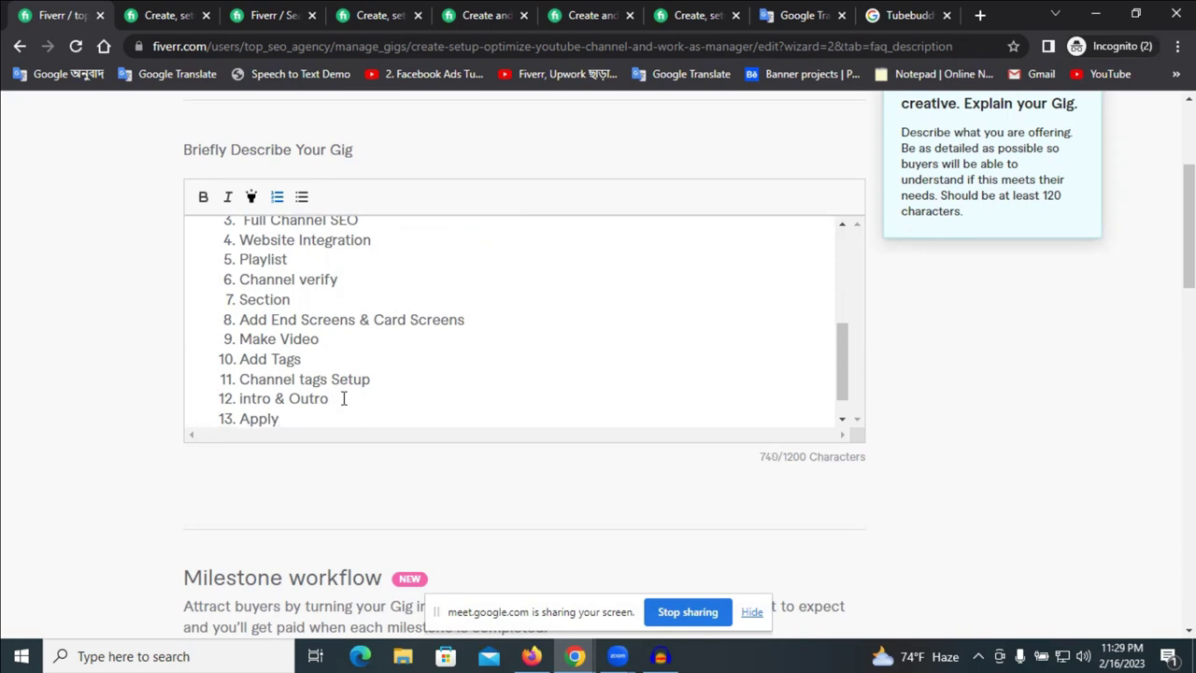
text( for)
text(F)
key(BackSpace)
text(Google Adse)
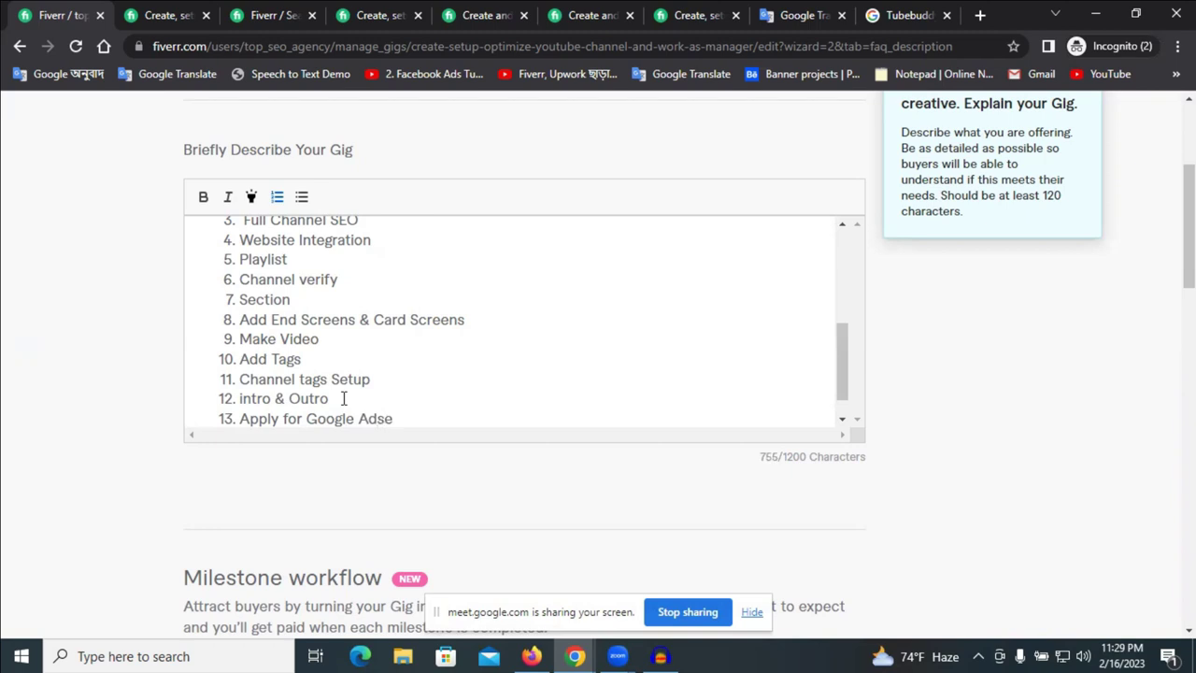
text(bse)
- Correct item 13 to 'Google AdSense' and add item 14 'VidiQ or Tubebddy'
right_click(387, 418)
click(474, 200)
key(Return)
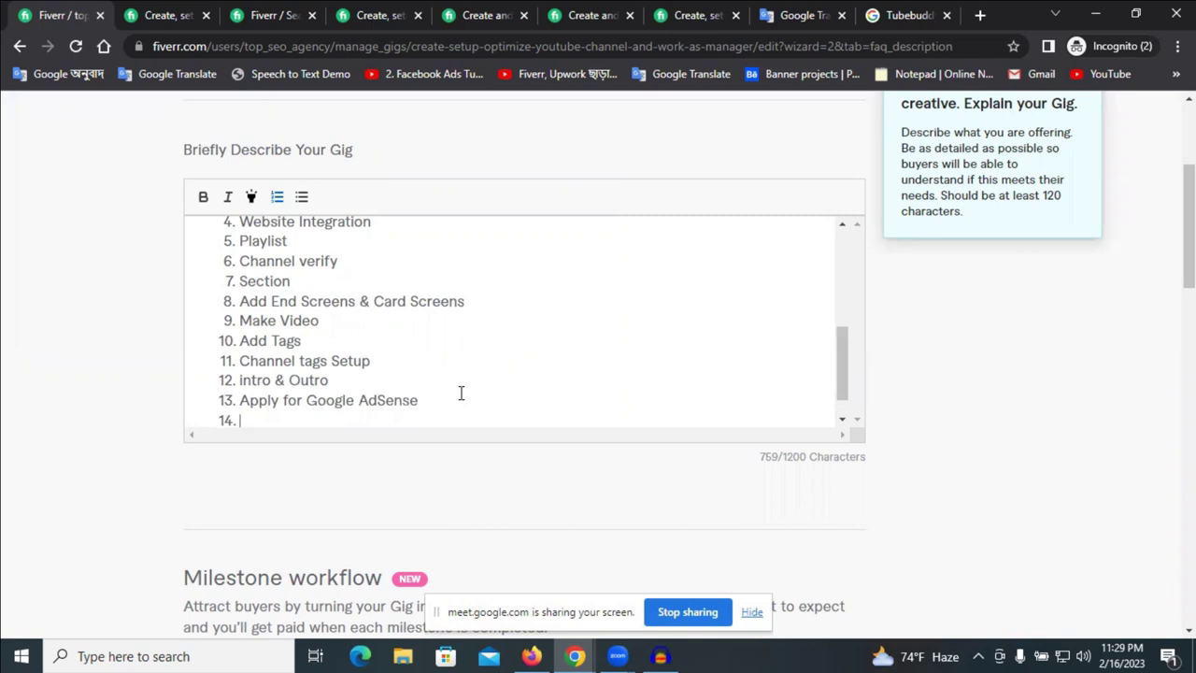
text(Vi)
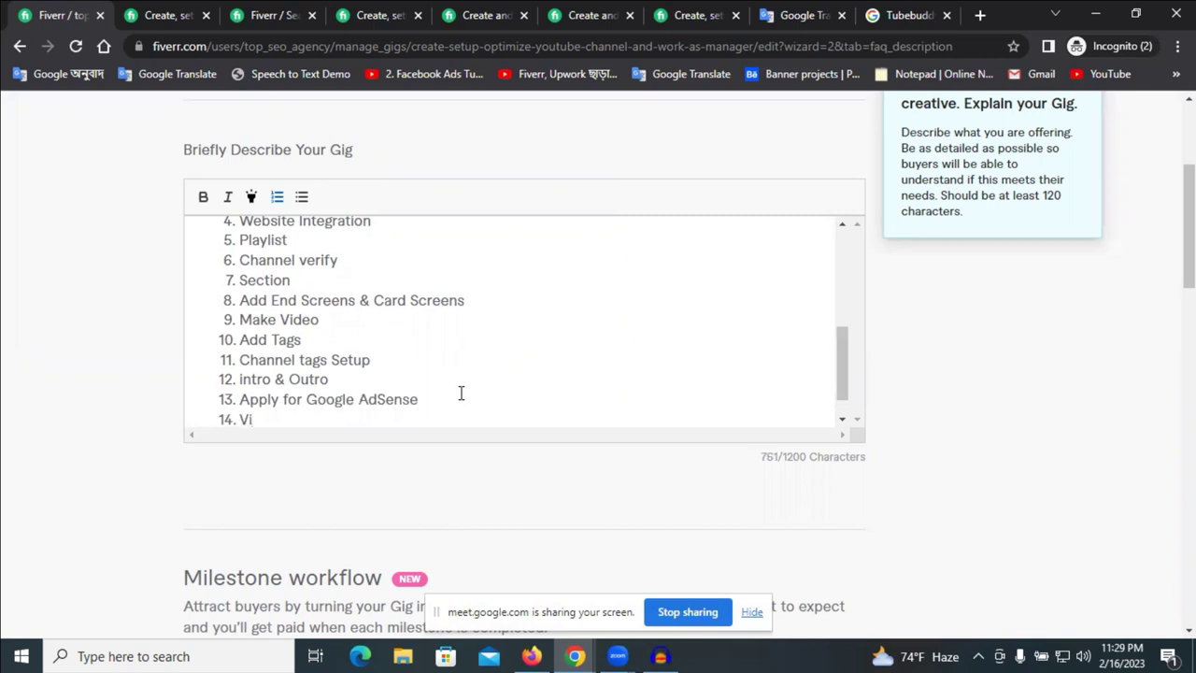
text(diQ or Tube)
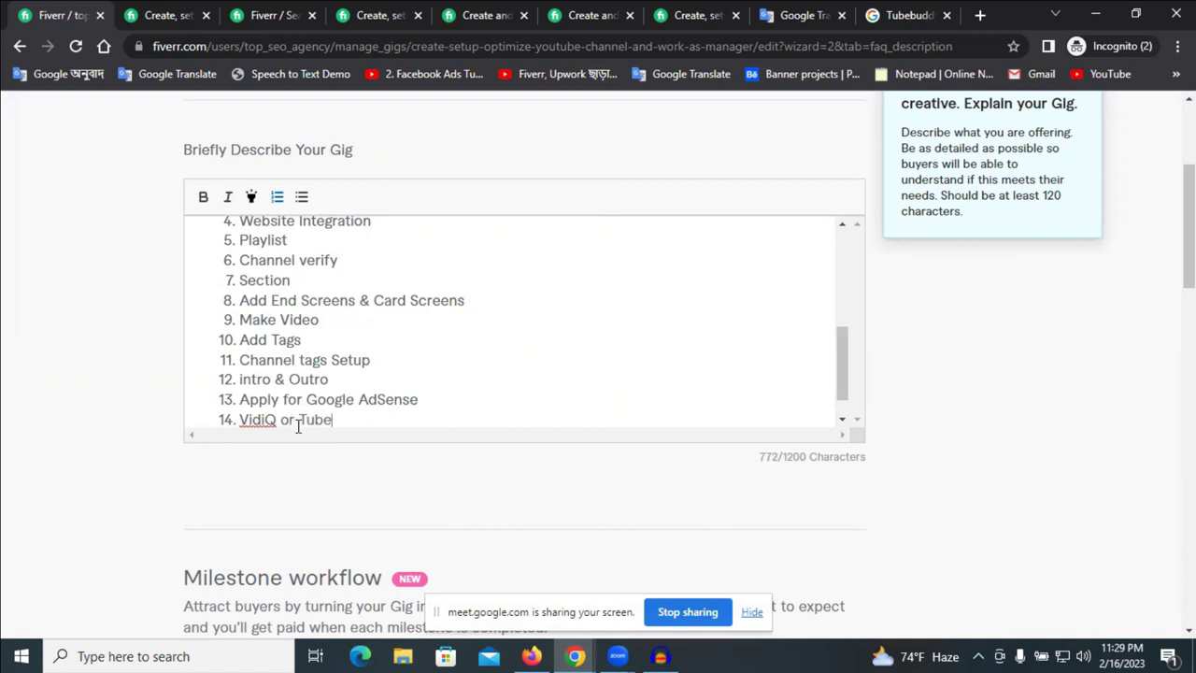
text(bddy)
- Add item 15 'Set Perfect Description'
key(Return)
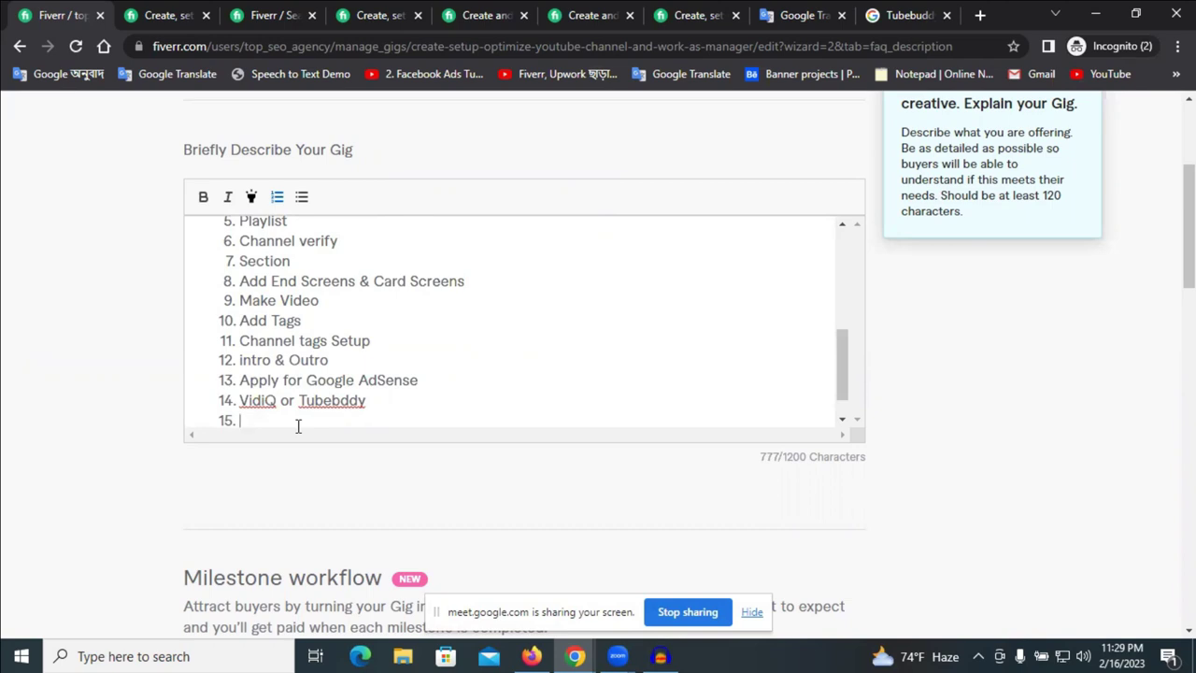
text(A)
key(BackSpace)
text(Se)
key(BackSpace)
text(et Per)
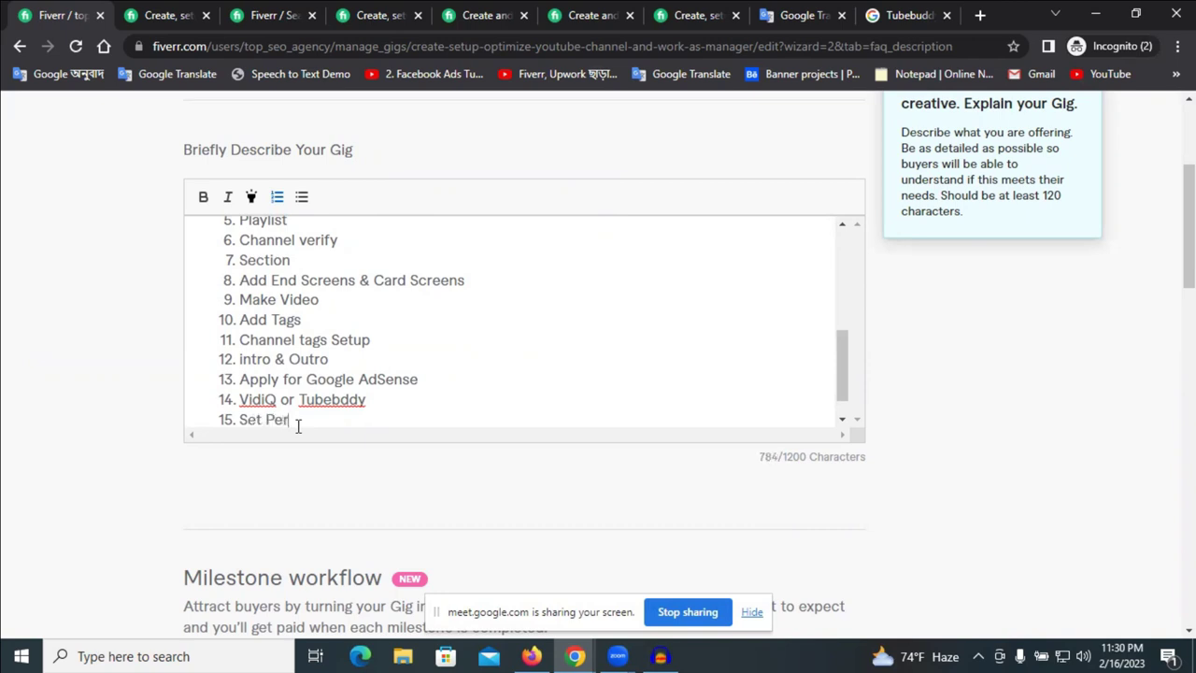
text(fect)
text(Description)
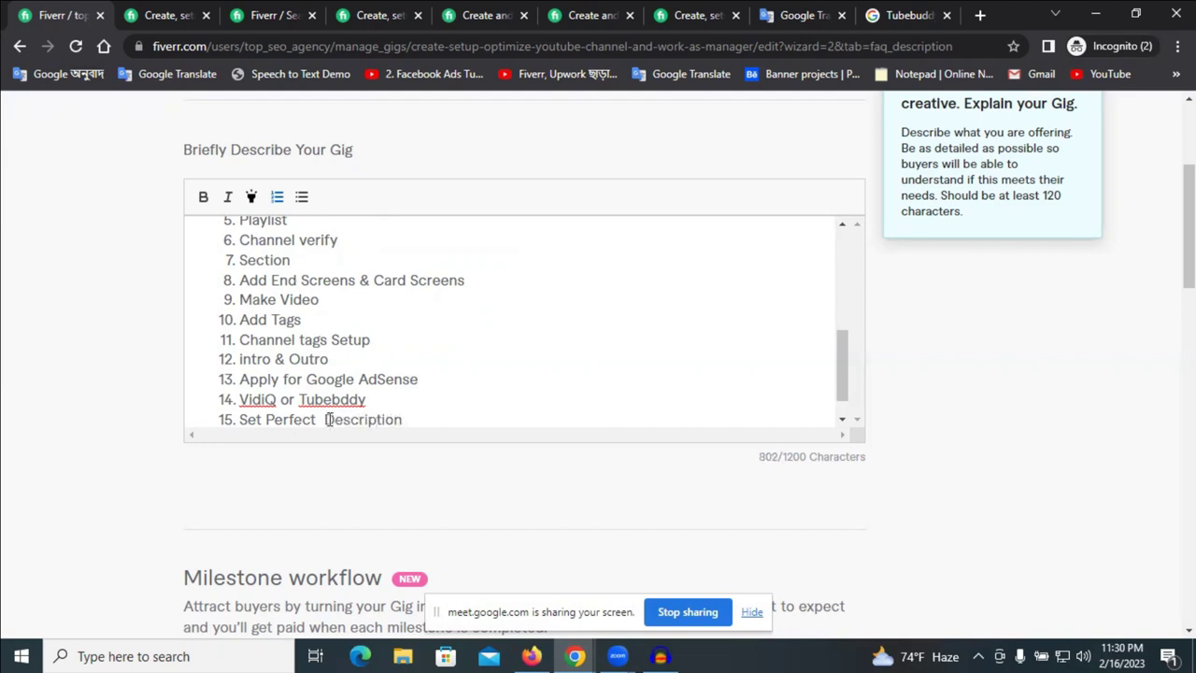
key(BackSpace)
- Add item 16 'Yt Channel Management' and start an unnumbered line below the list
key(Return)
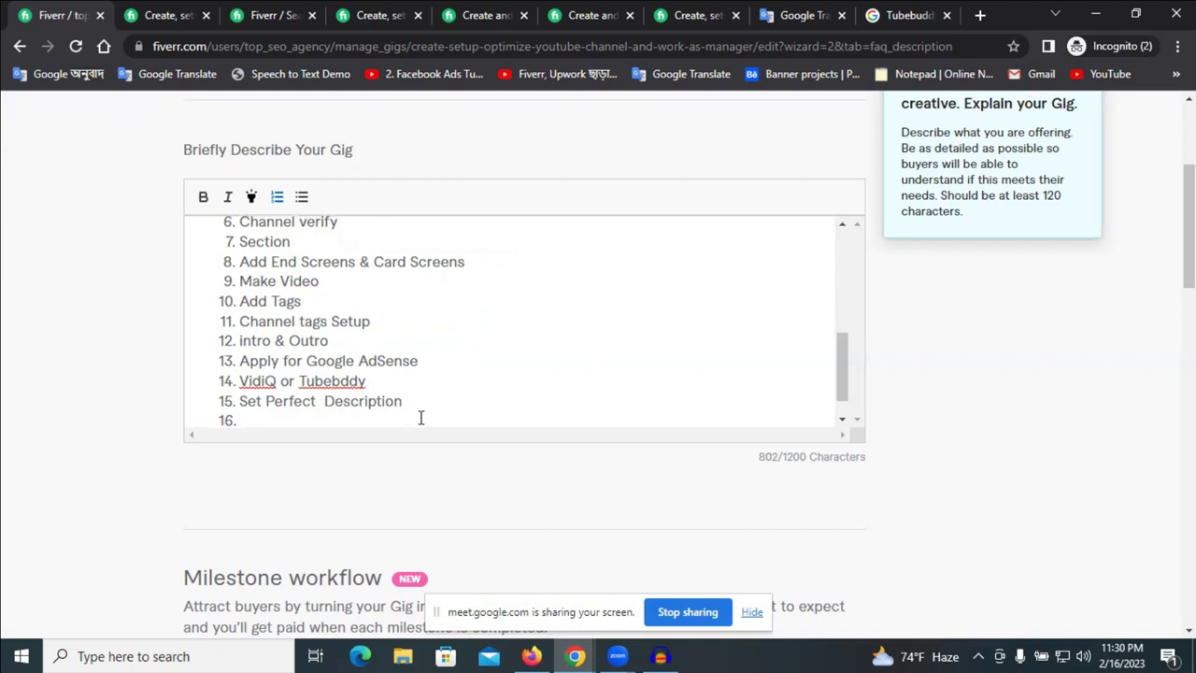
text(Yt )
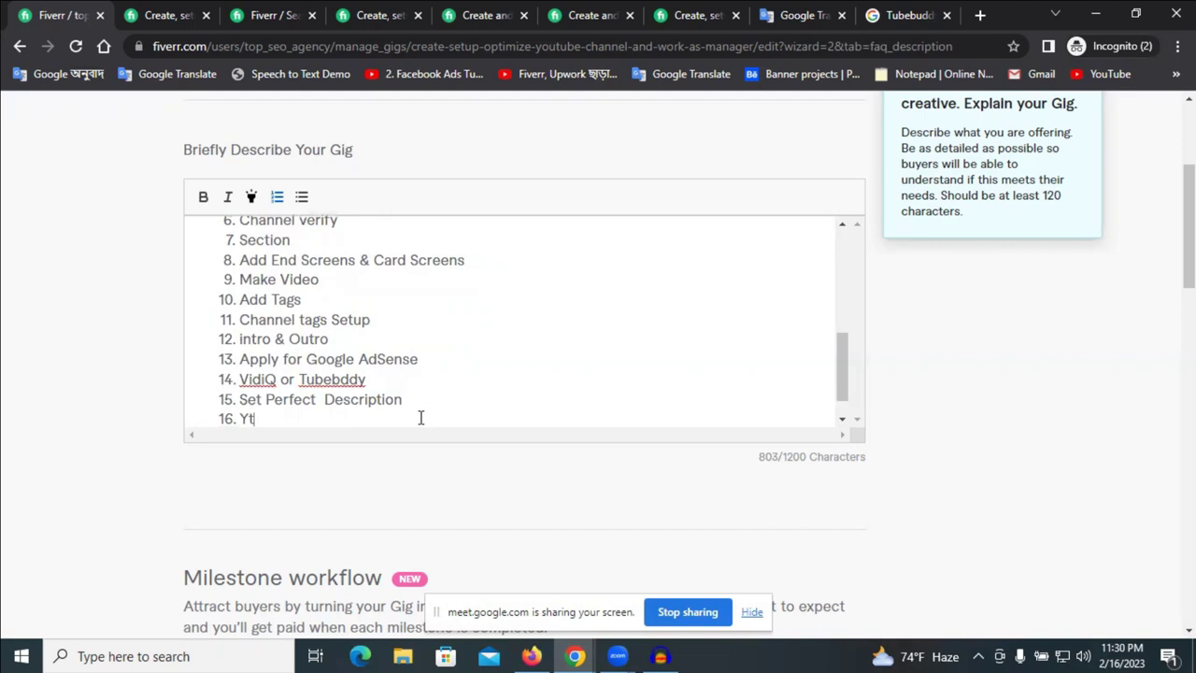
text(Channel Manah)
key(BackSpace)
text(ge)
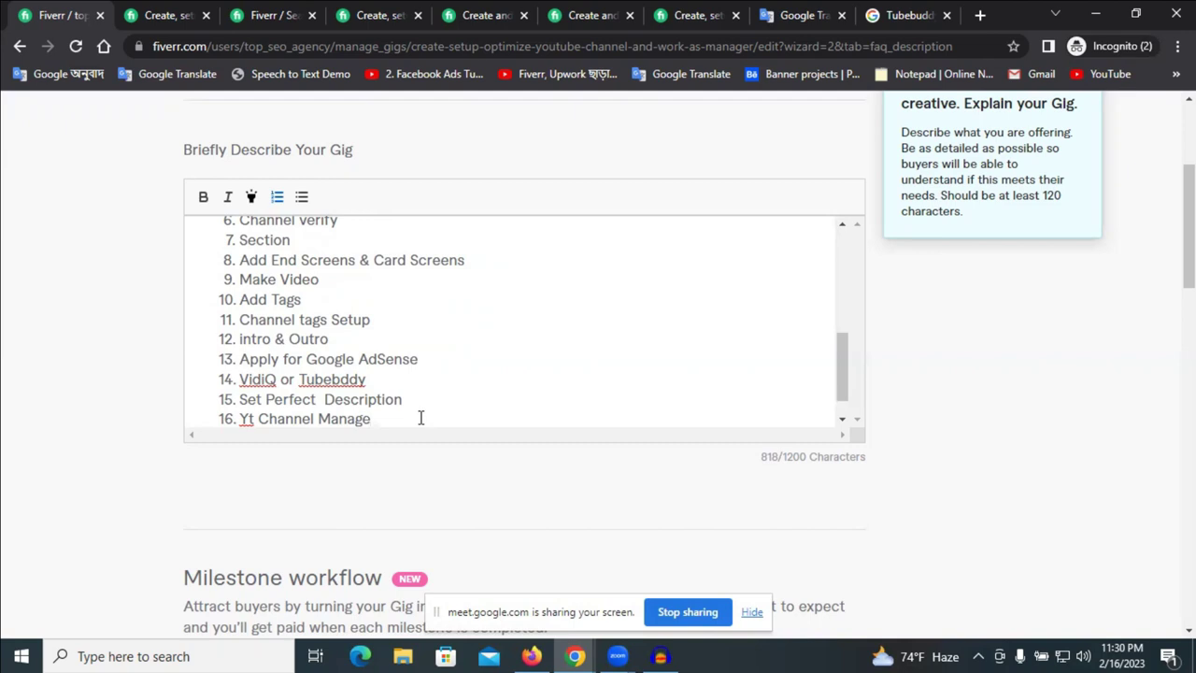
text(ment)
key(Return)
key(BackSpace)
key(BackSpace)
key(BackSpace)
key(BackSpace)
key(BackSpace)
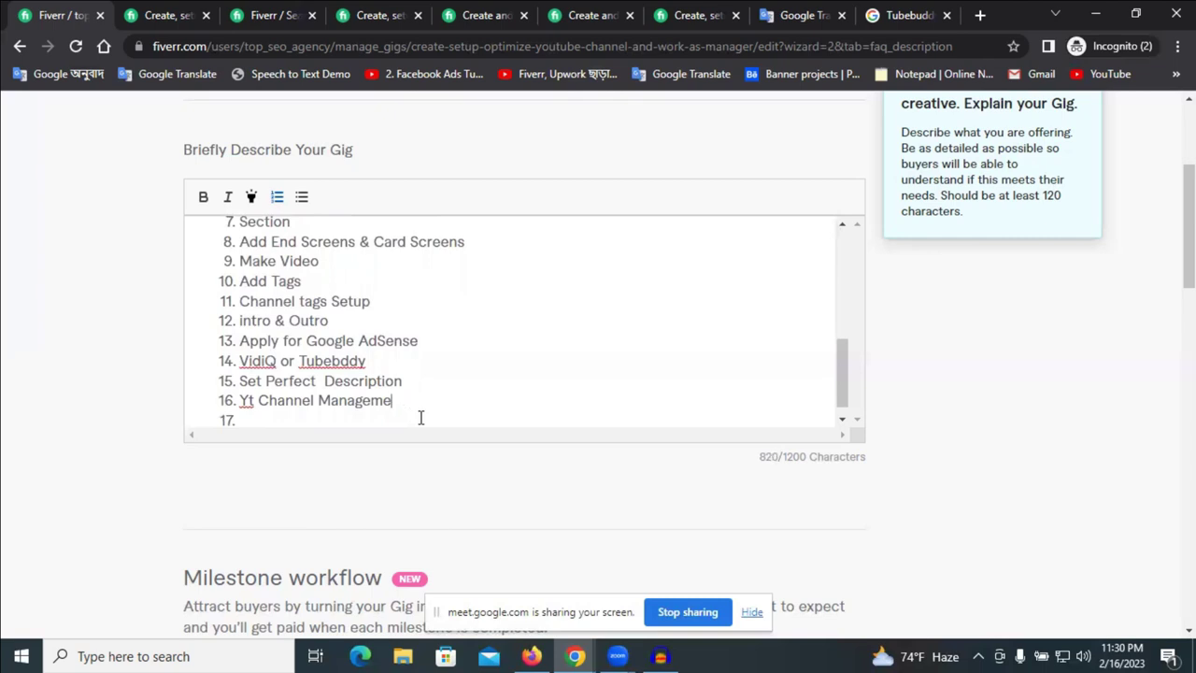
text(nt)
key(Return)
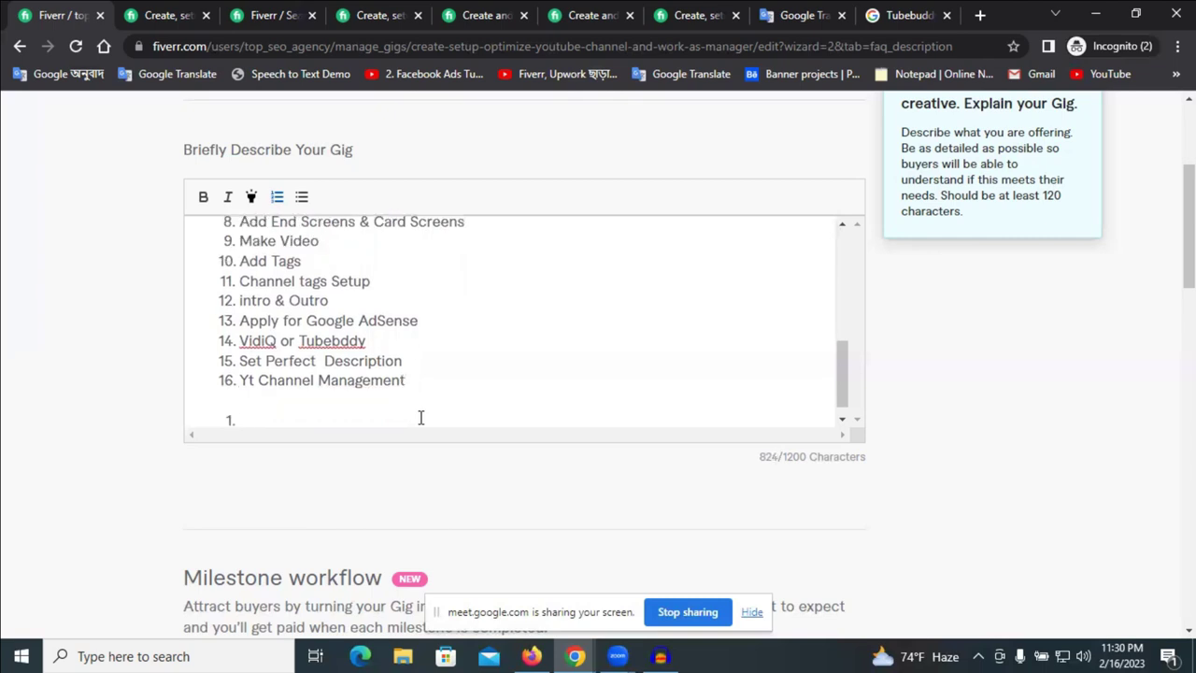
key(BackSpace)
- Type the heading 'My Services Specialty:' with its spelling corrected
text(My )
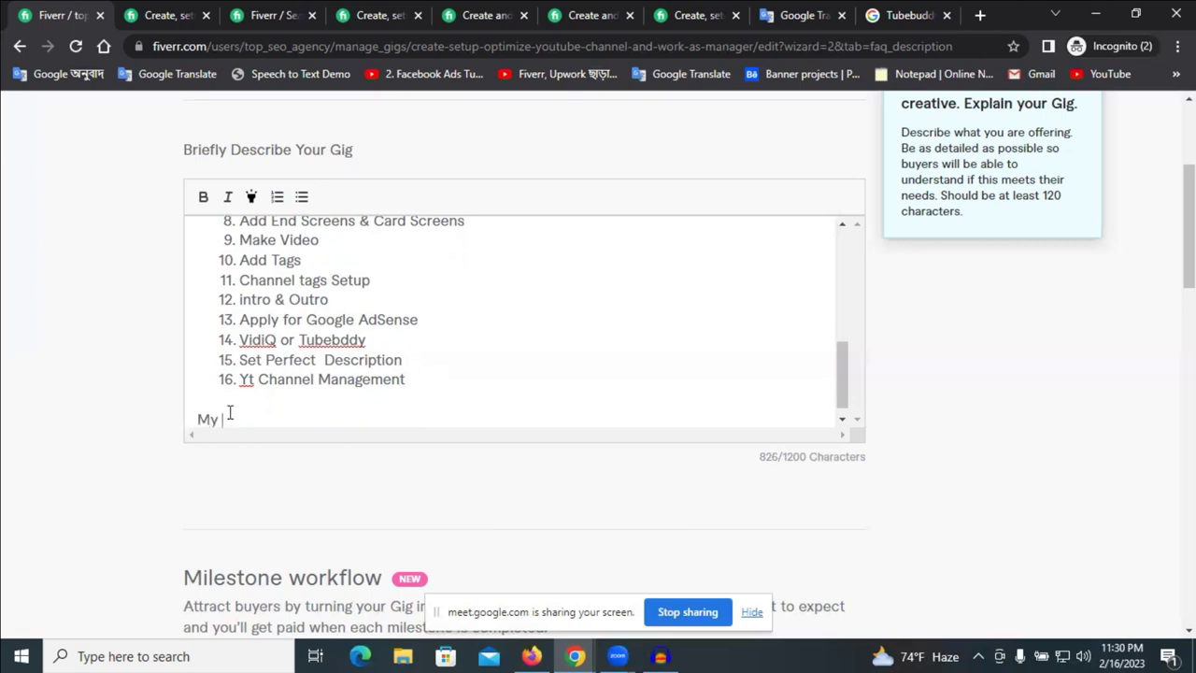
text(Services Sp)
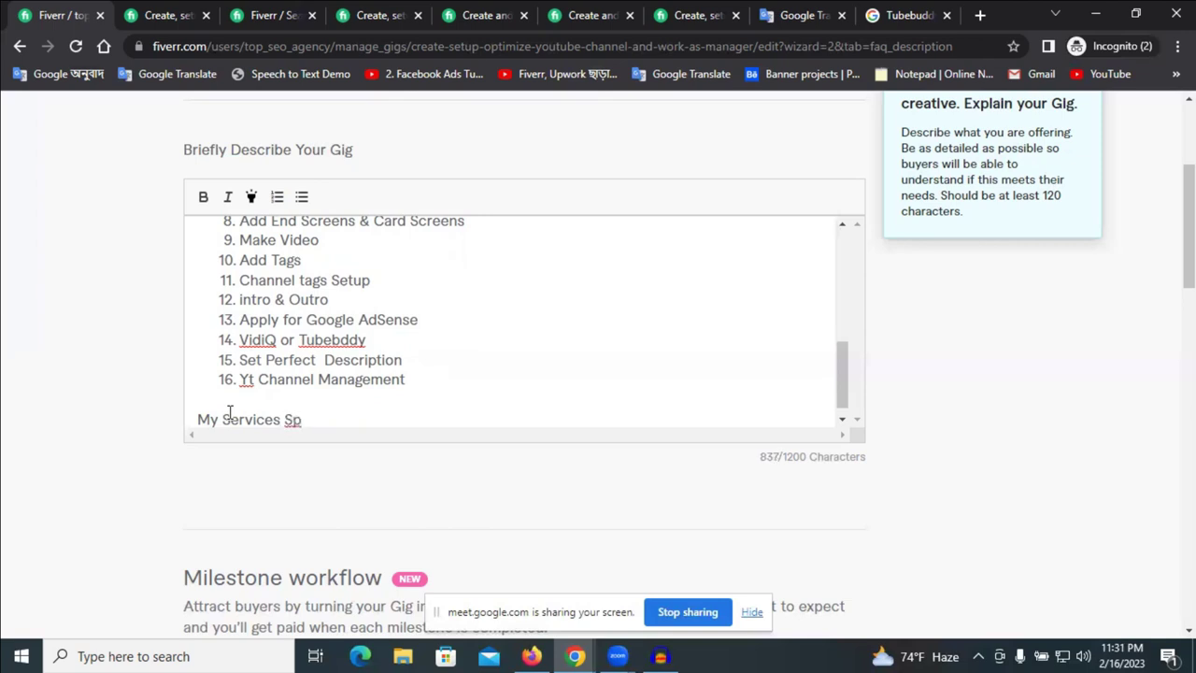
text(ecilaity)
right_click(300, 420)
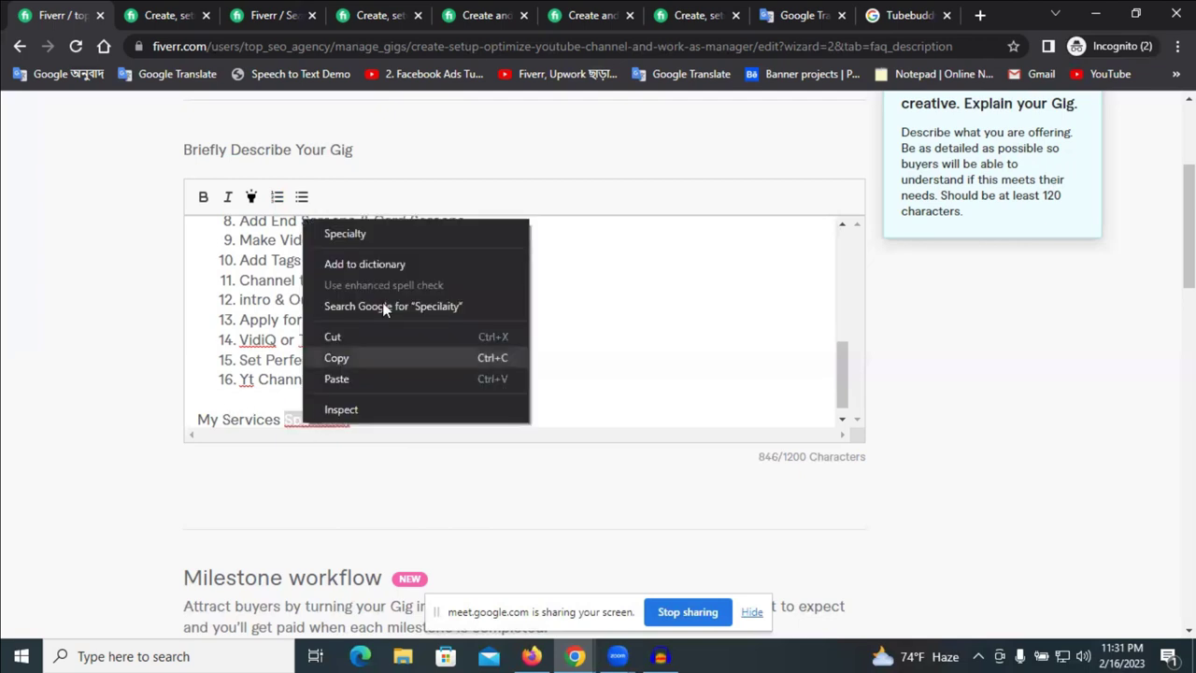
click(390, 232)
text(:)
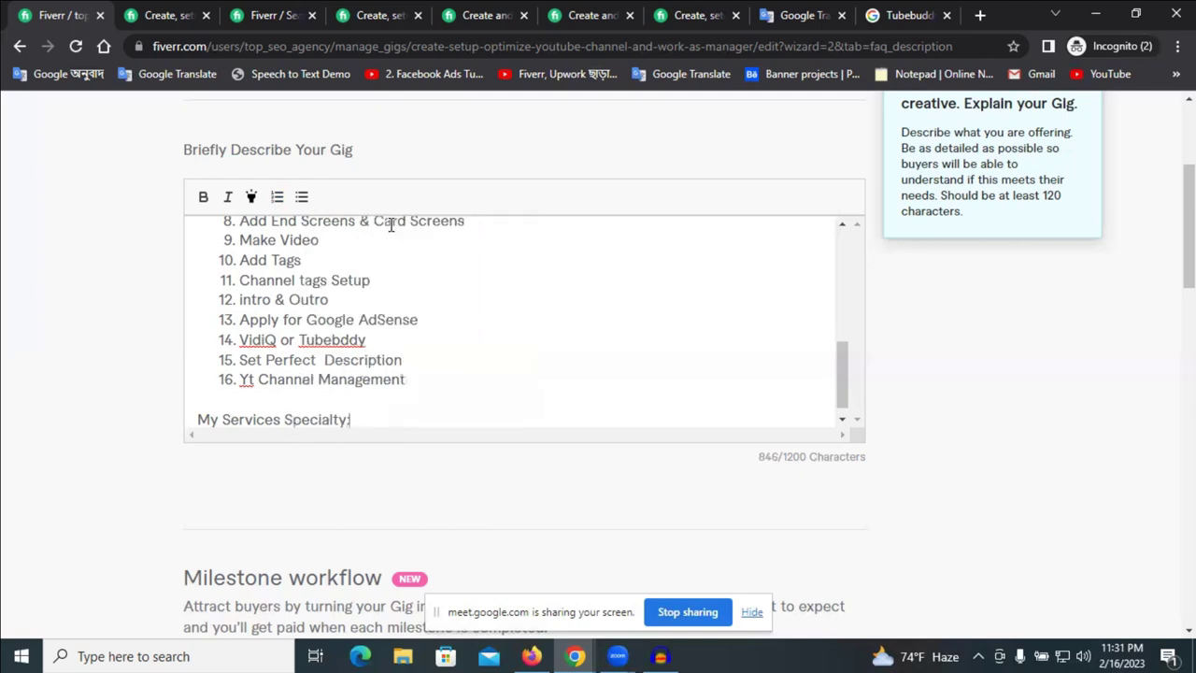
- Make the heading bold with yellow highlight and start a bulleted line beneath it
triple_click(291, 423)
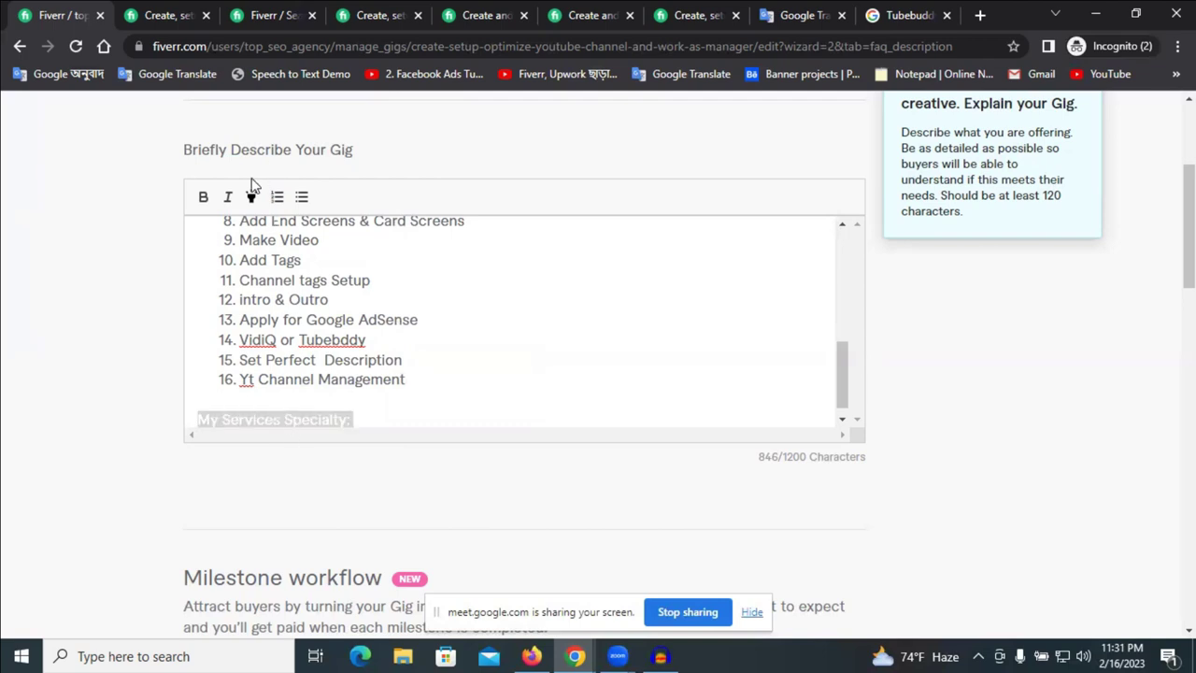
click(203, 197)
click(254, 206)
click(375, 418)
key(Return)
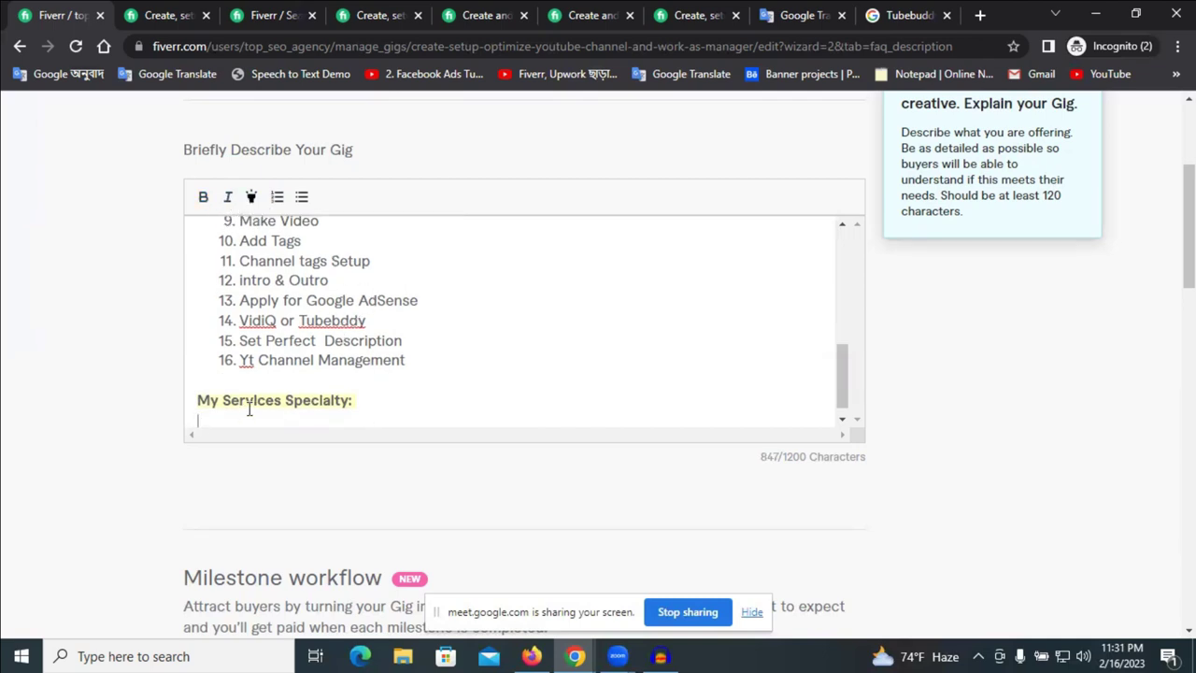
text(All)
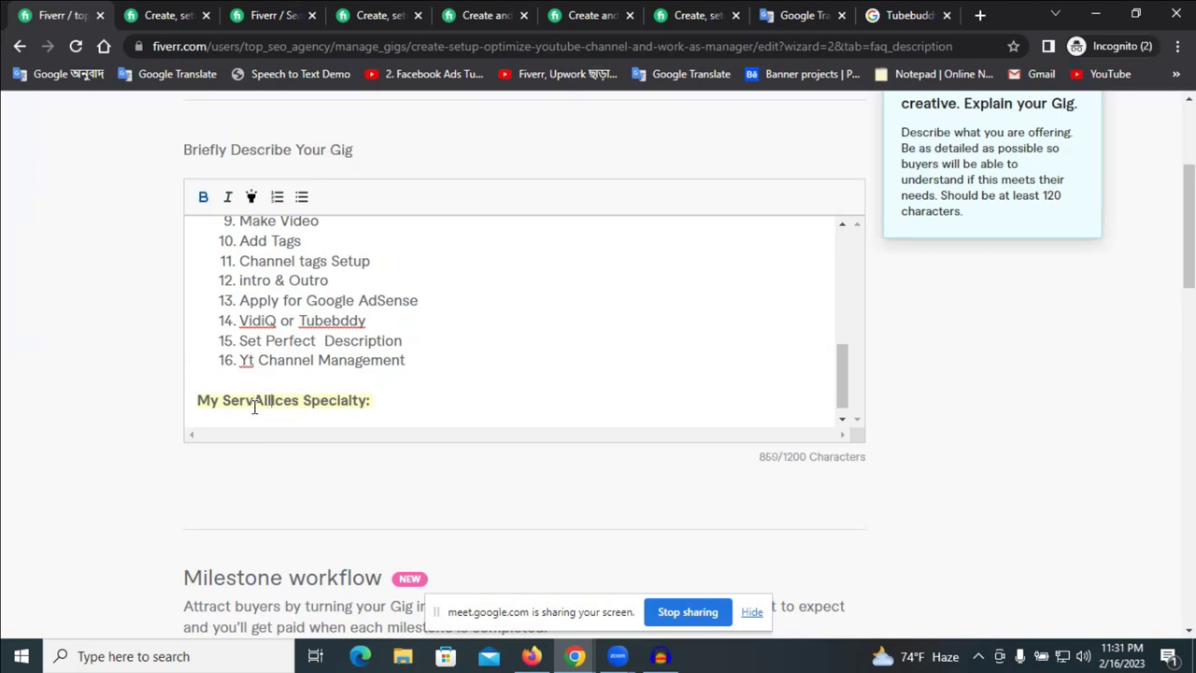
key(BackSpace)
key(BackSpace)
key(BackSpace)
click(411, 419)
click(301, 196)
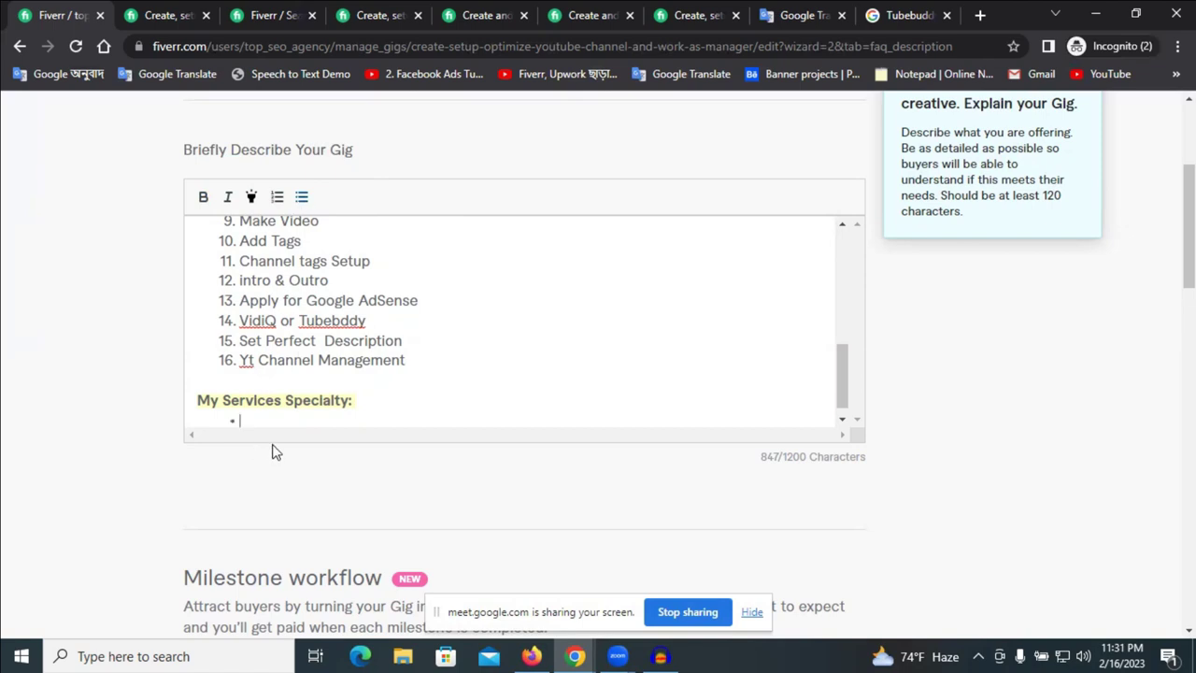
- Add bullets 'On-time Delivery' and 'All of my Works Manual'
text(On-t)
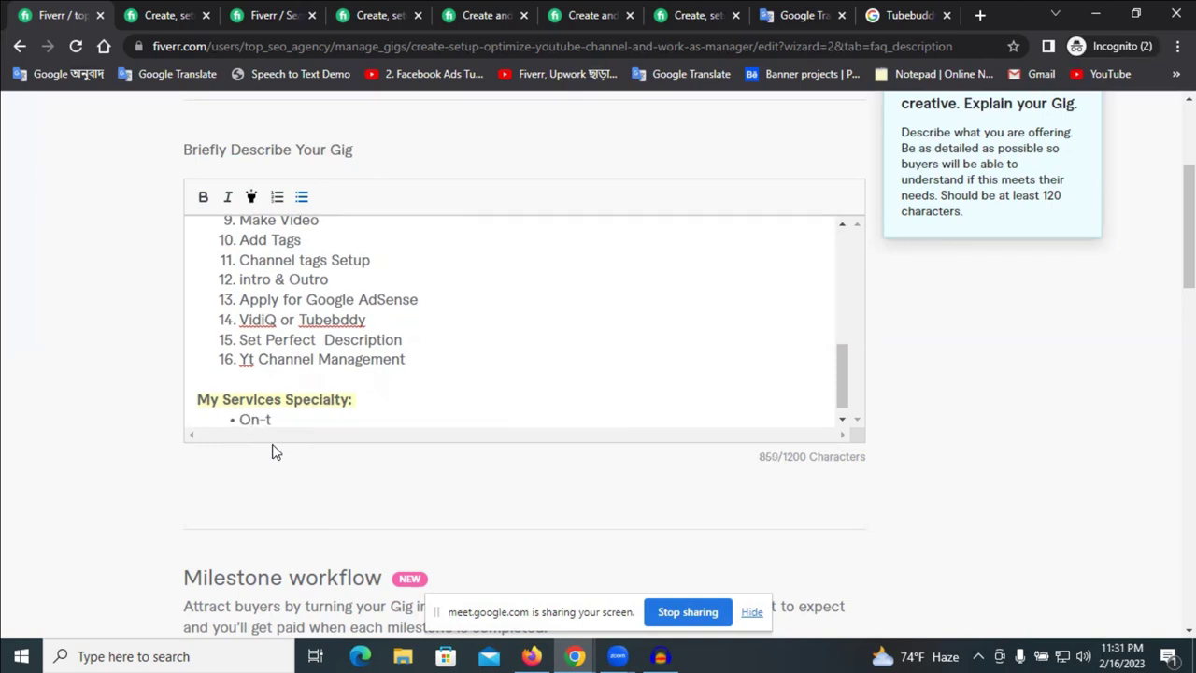
key(BackSpace)
text(time Delivery)
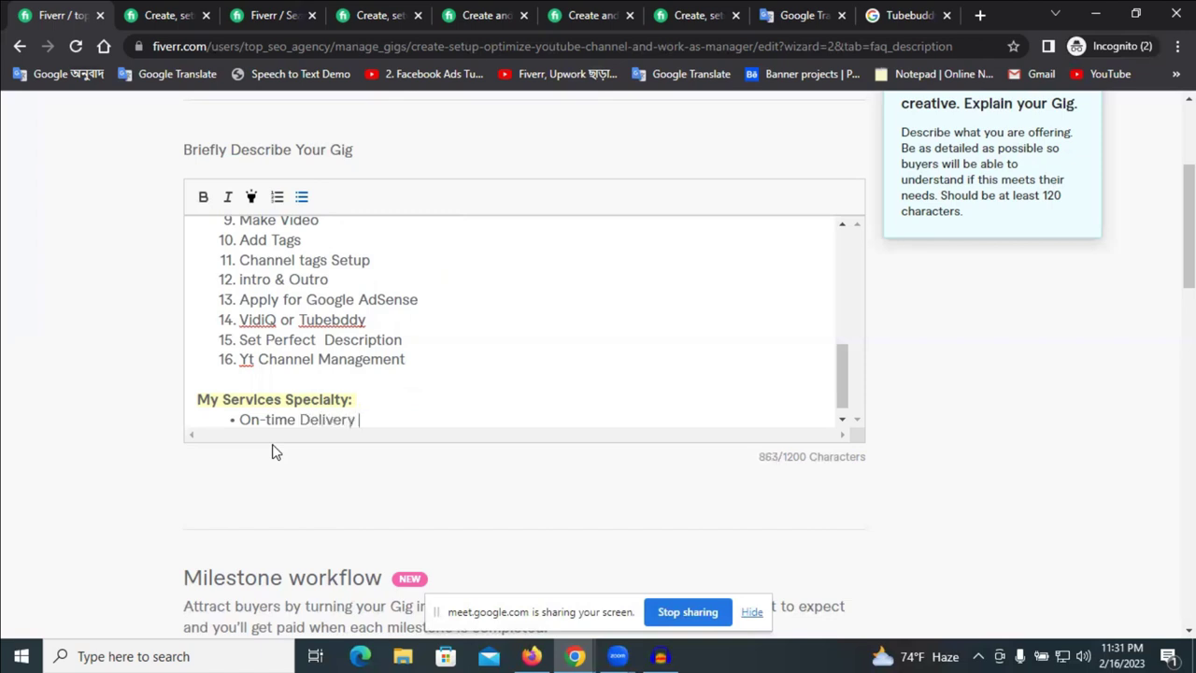
key(Return)
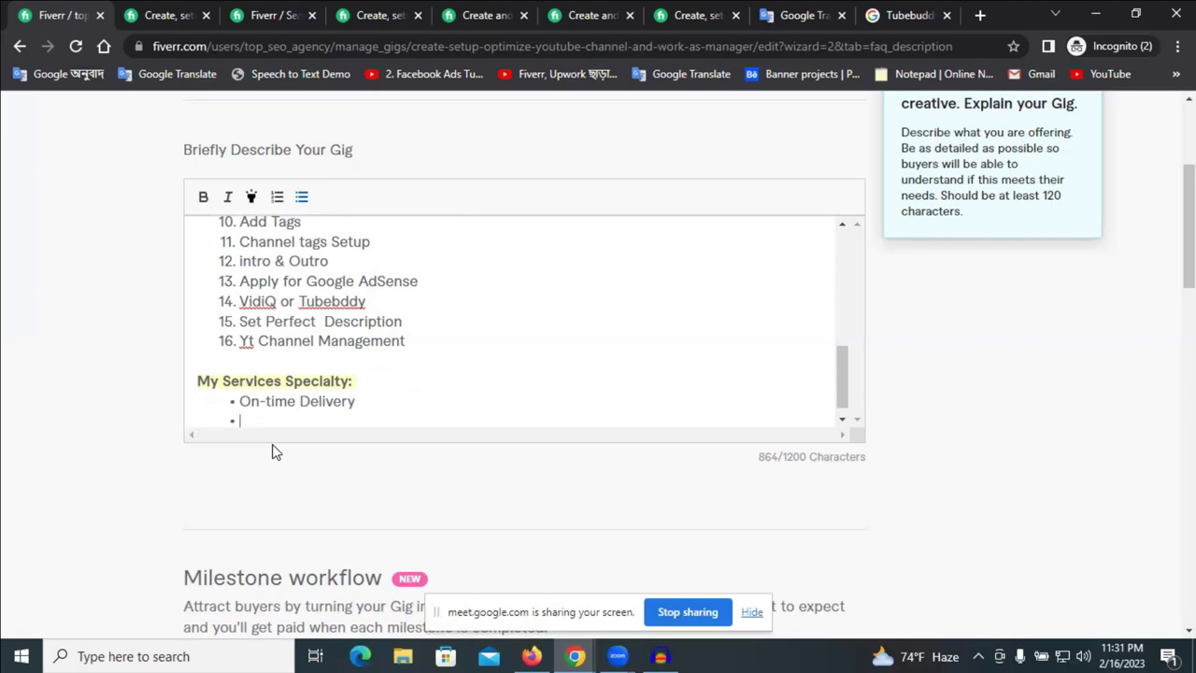
text(All )
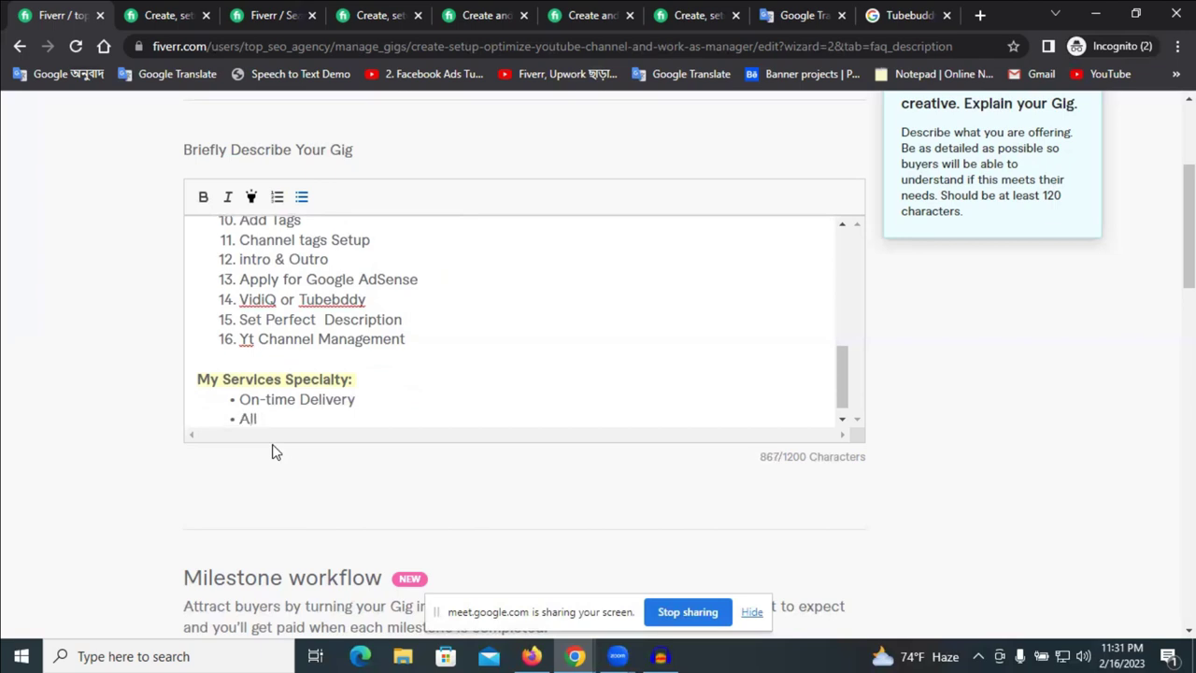
text(of my Work i)
text(s )
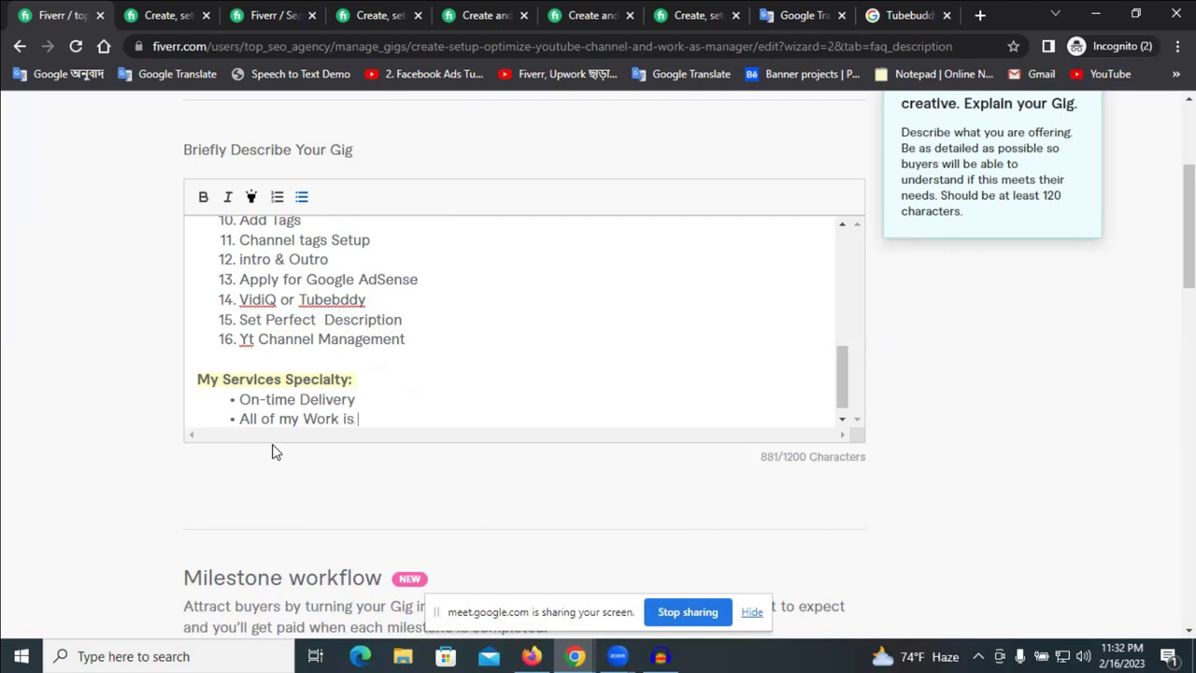
text(Manual)
key(Return)
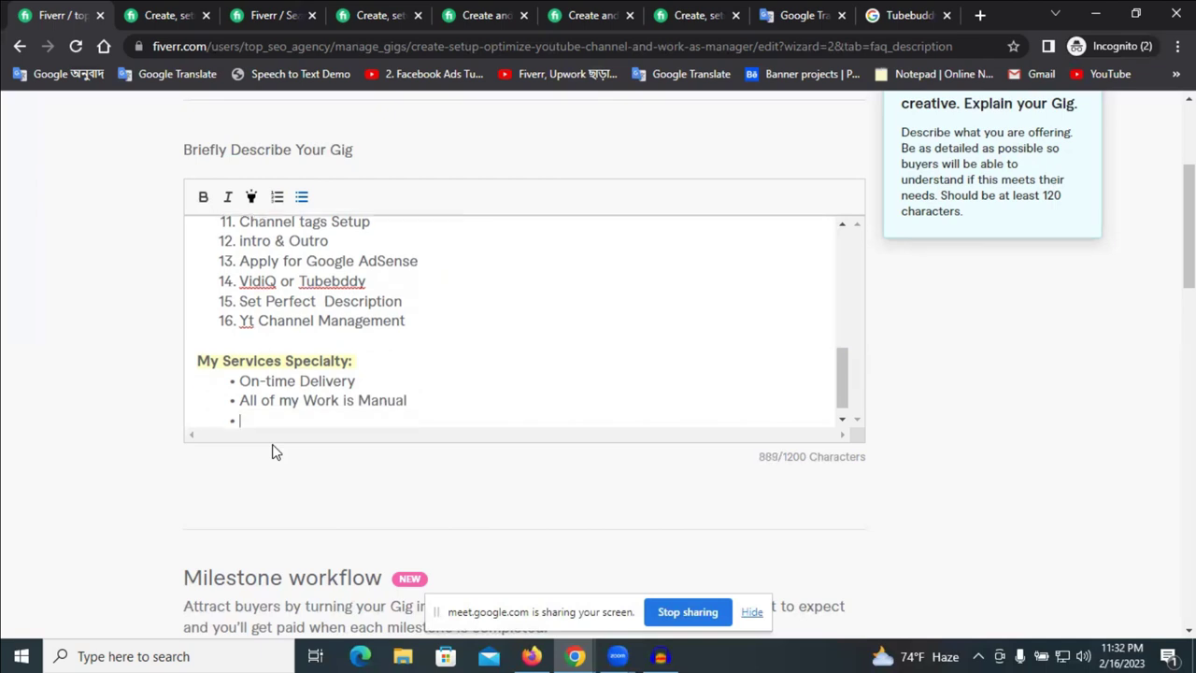
- Add the bullet 'Honesty & Perfectly Will do your job'
text(Honest)
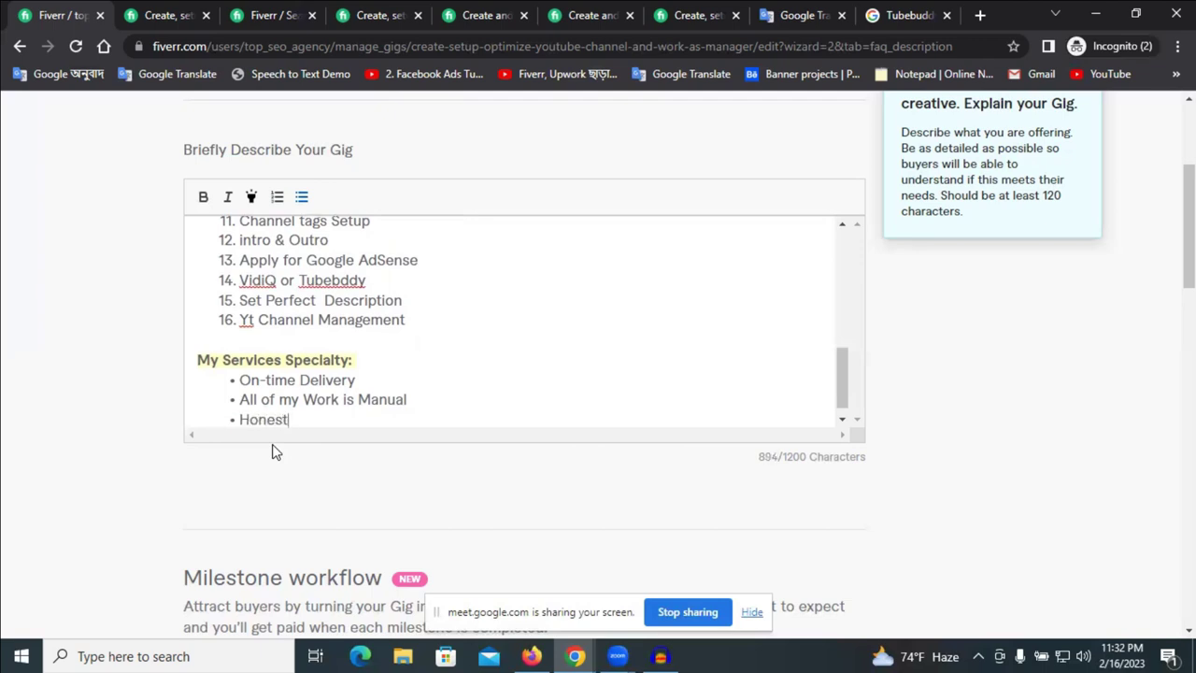
text(ly & Perfectly )
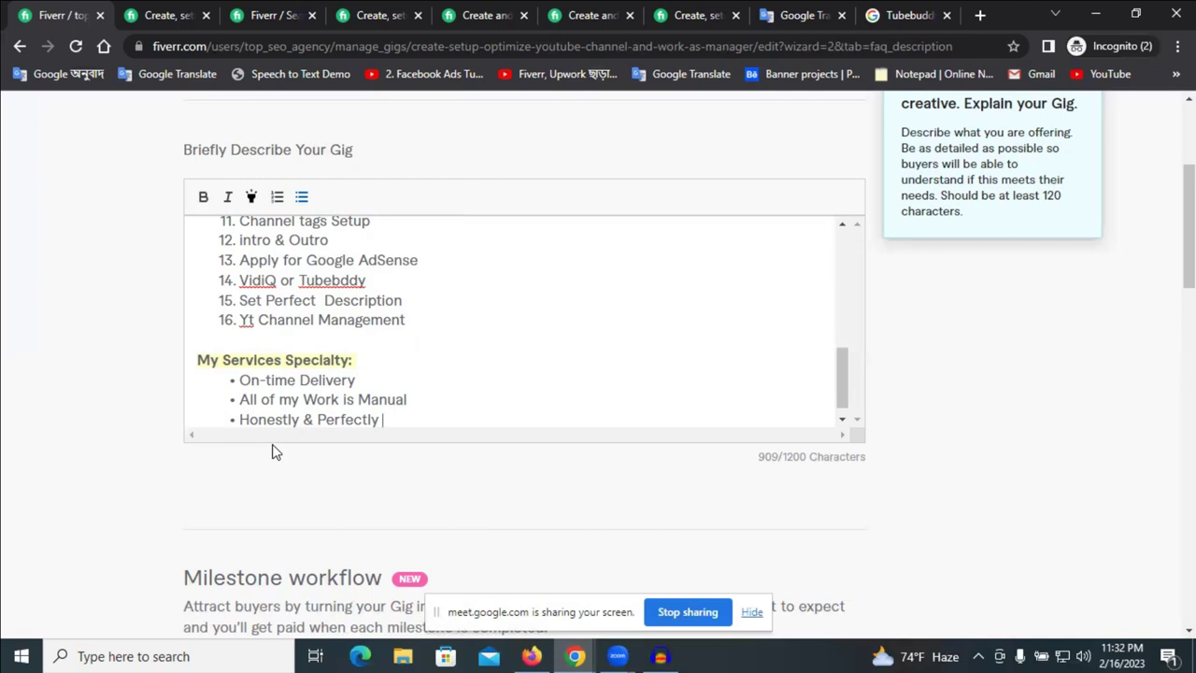
text(Will  do you)
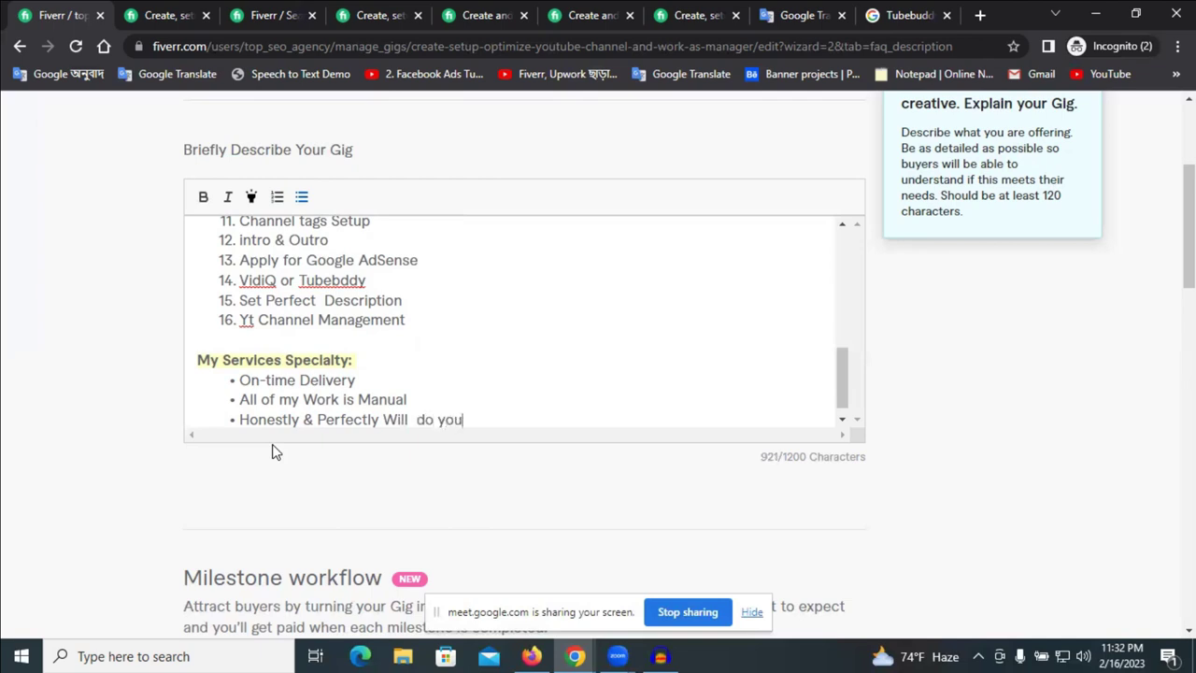
text(r job)
key(Return)
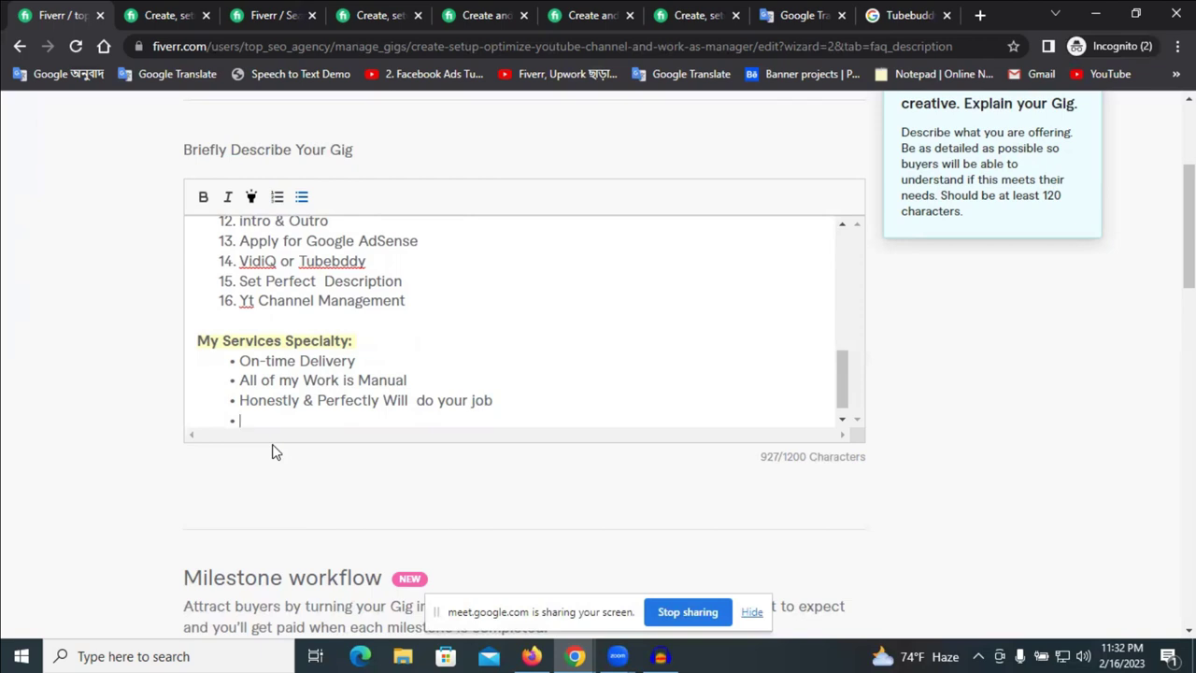
- Add the bullet 'Any problem Solving Ability', fixing the misspelling
text(Pro)
key(BackSpace)
key(BackSpace)
key(BackSpace)
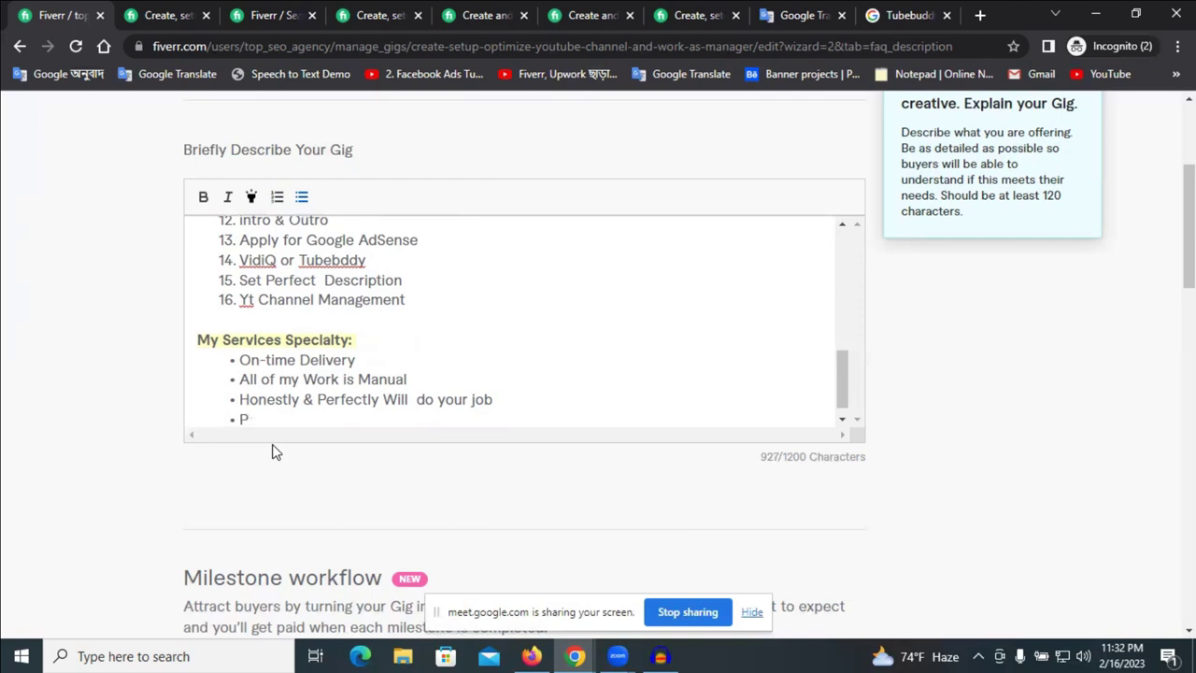
text(Any problem)
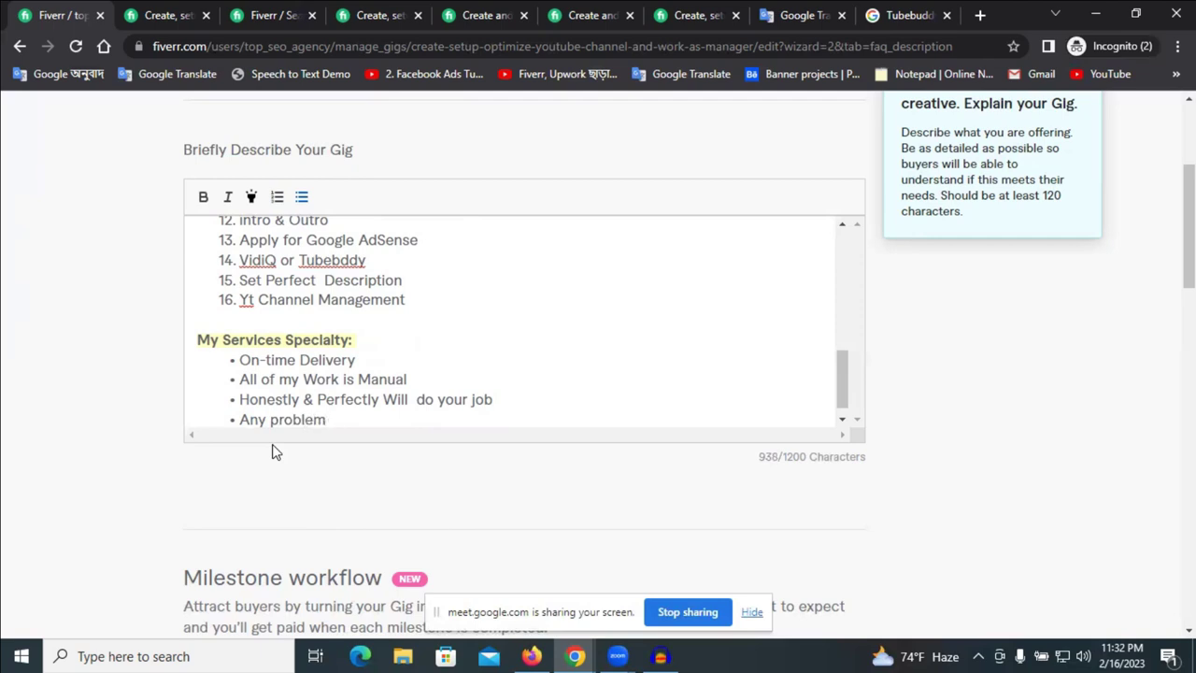
text(Solving Abl)
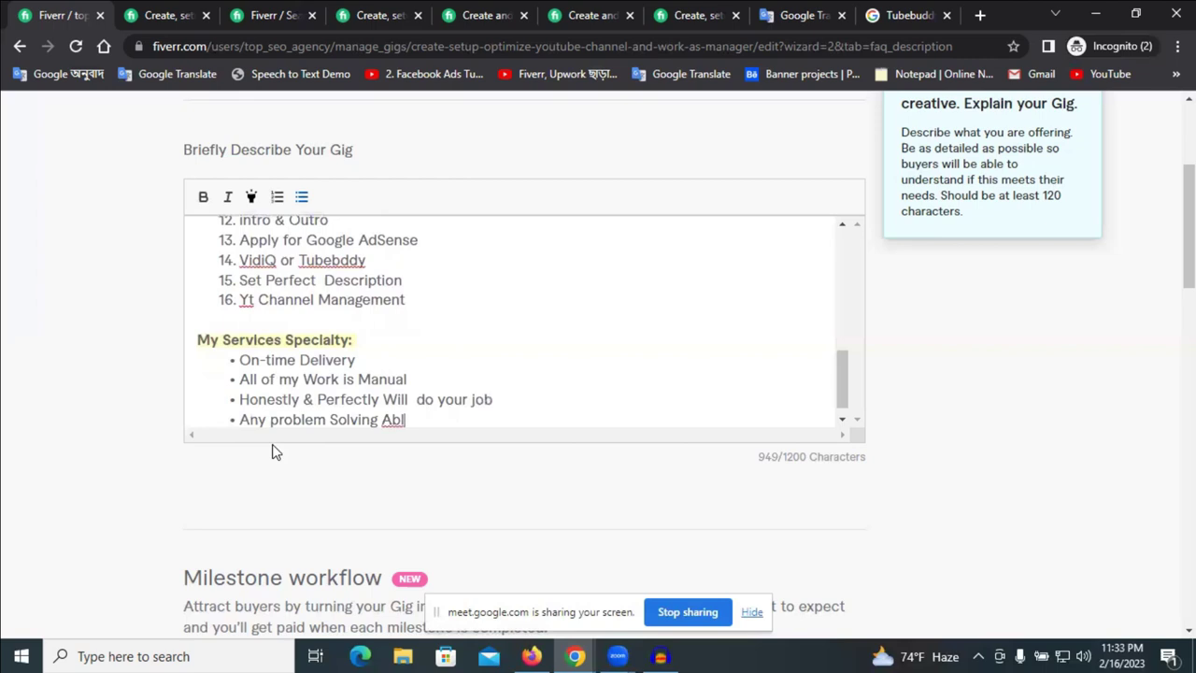
text(i)
text(lity)
right_click(421, 420)
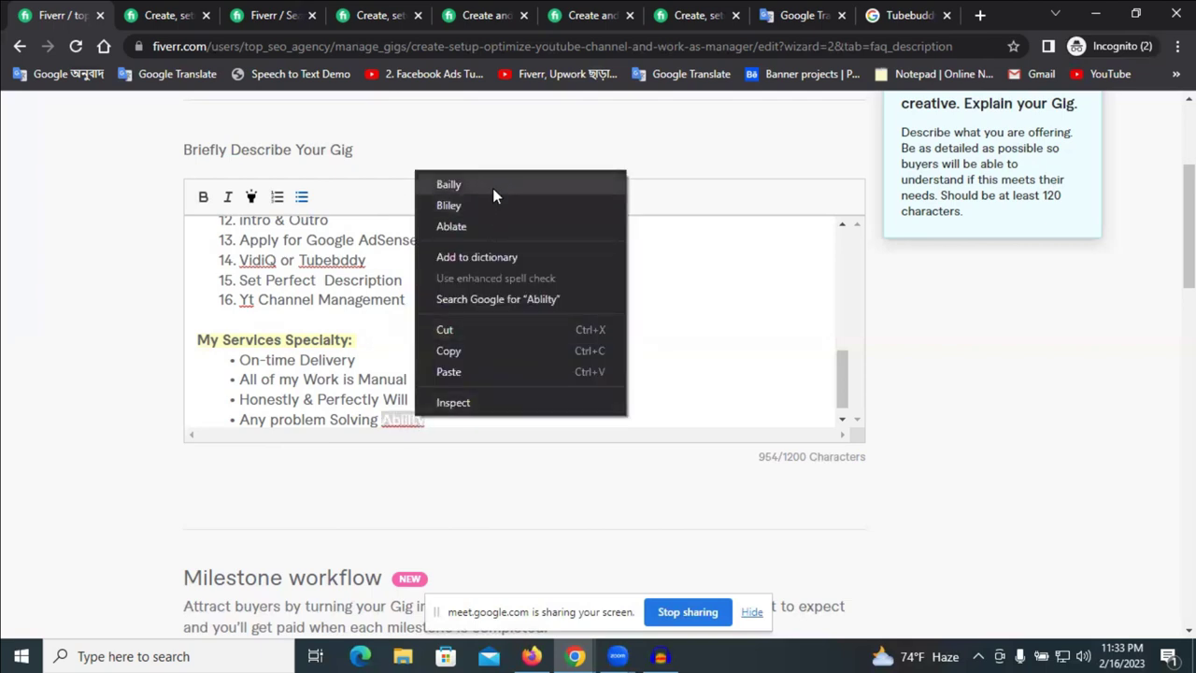
click(411, 420)
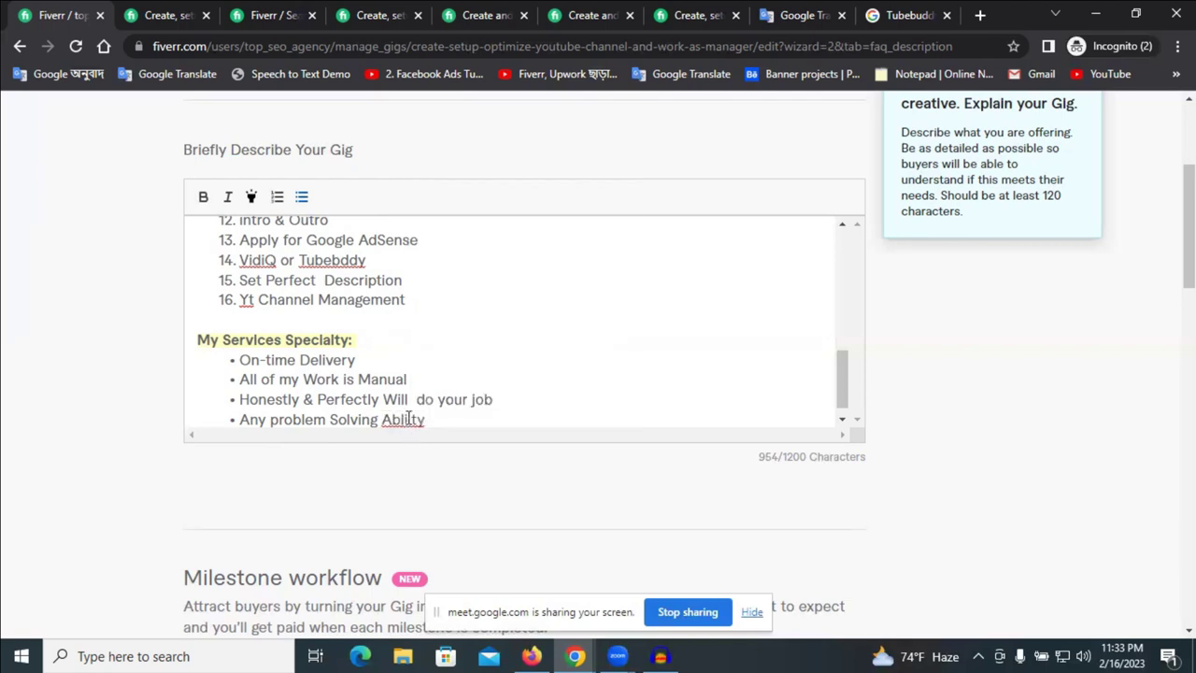
click(416, 414)
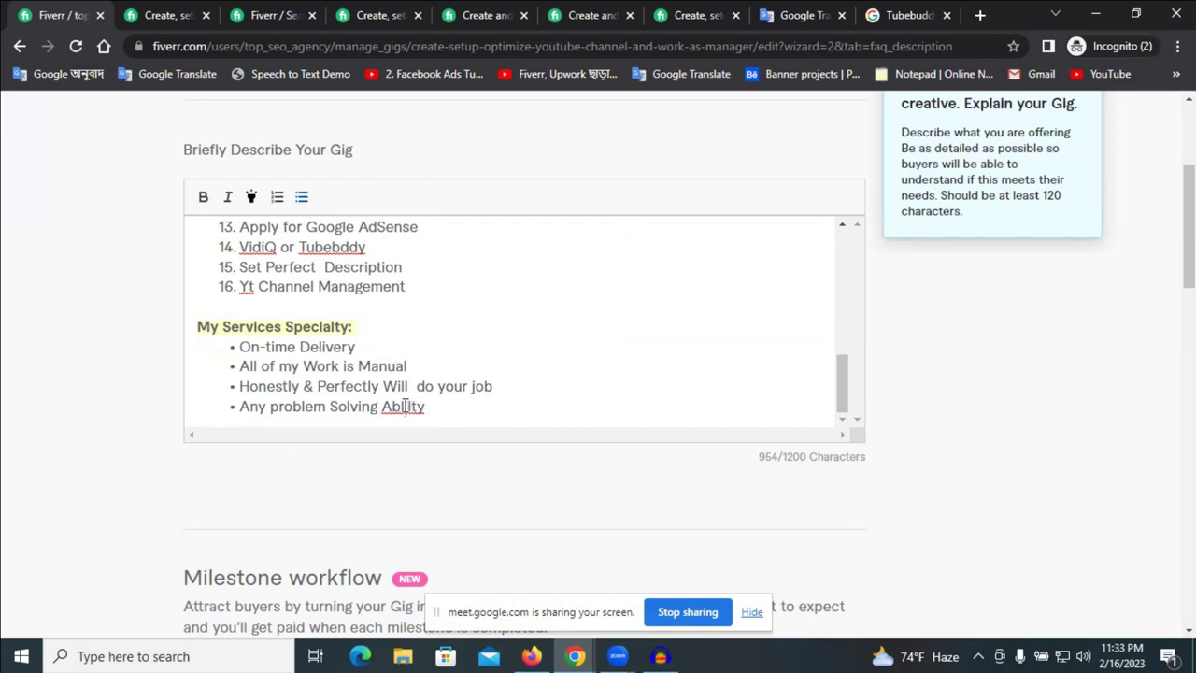
double_click(405, 406)
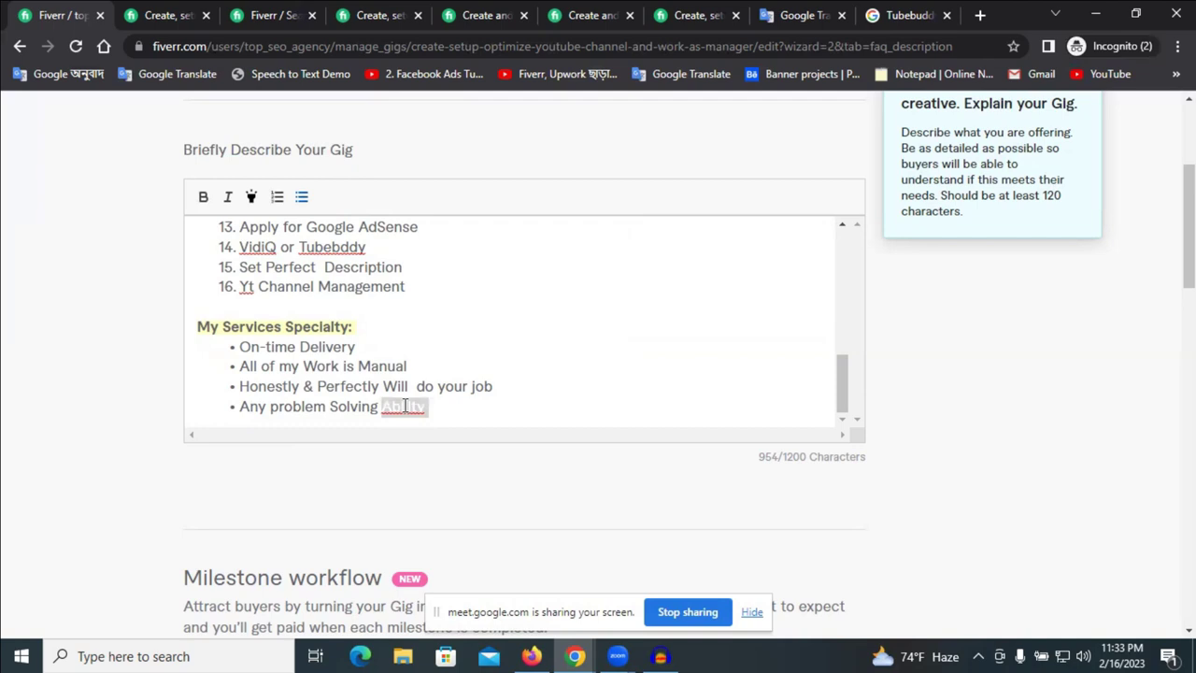
text(Ability)
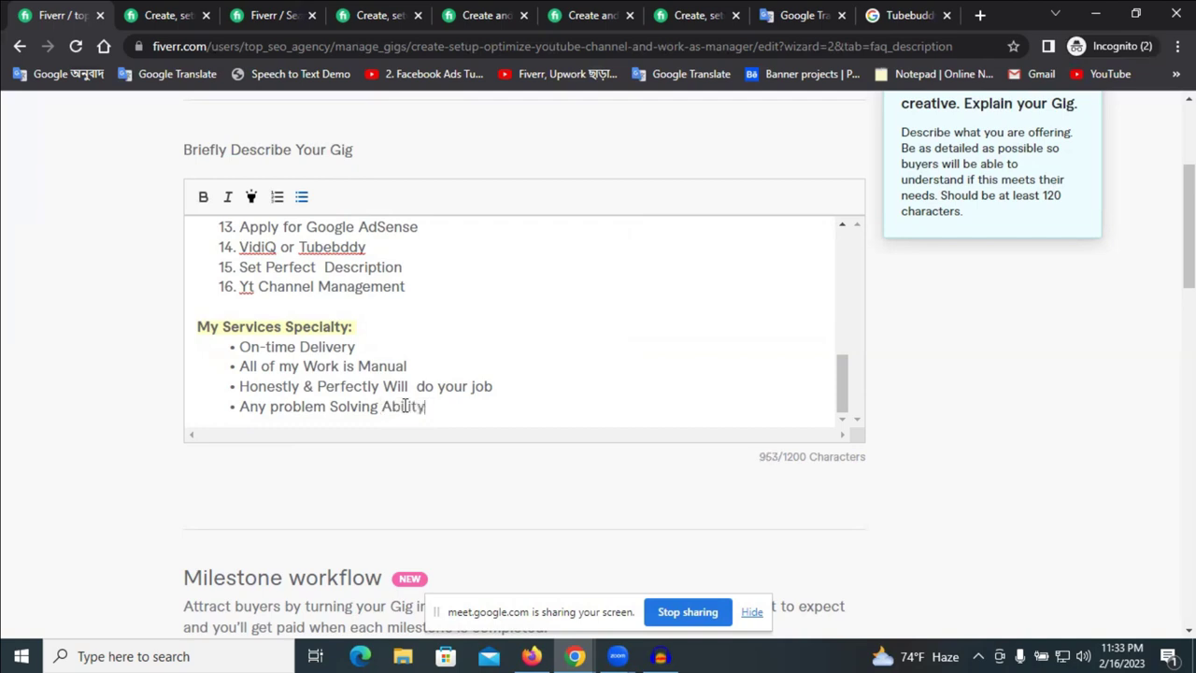
- Add the bullet 'Full Dedicated' with spelling corrected, then start another bullet
key(Return)
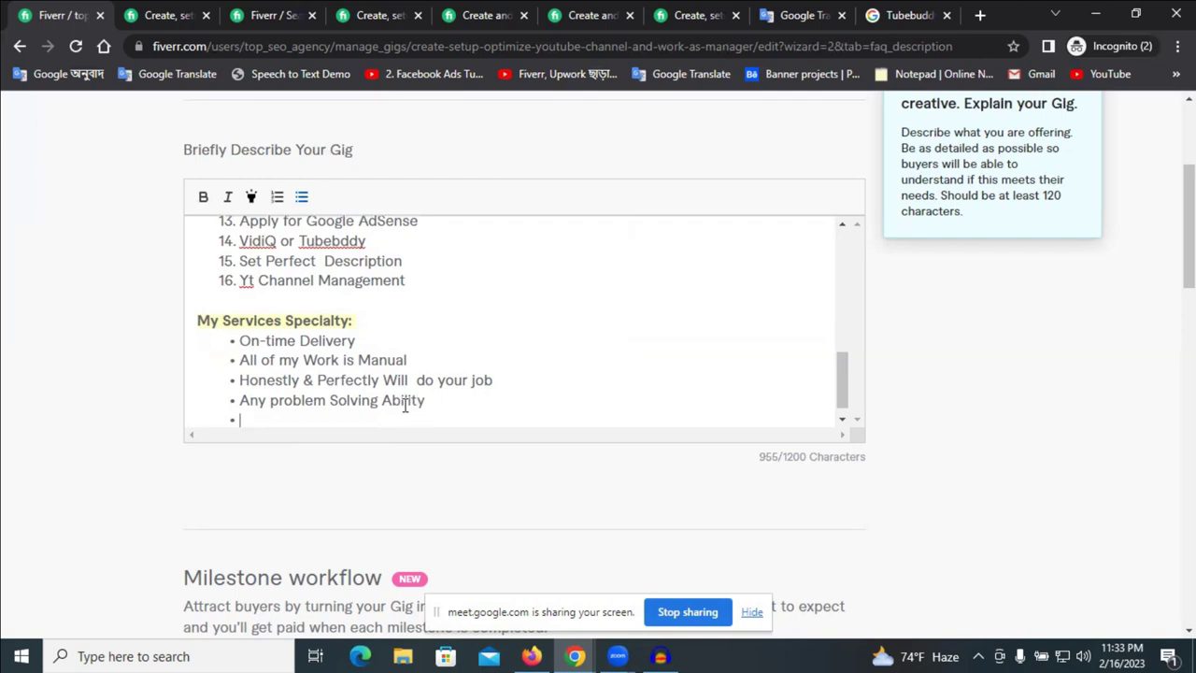
text(Full)
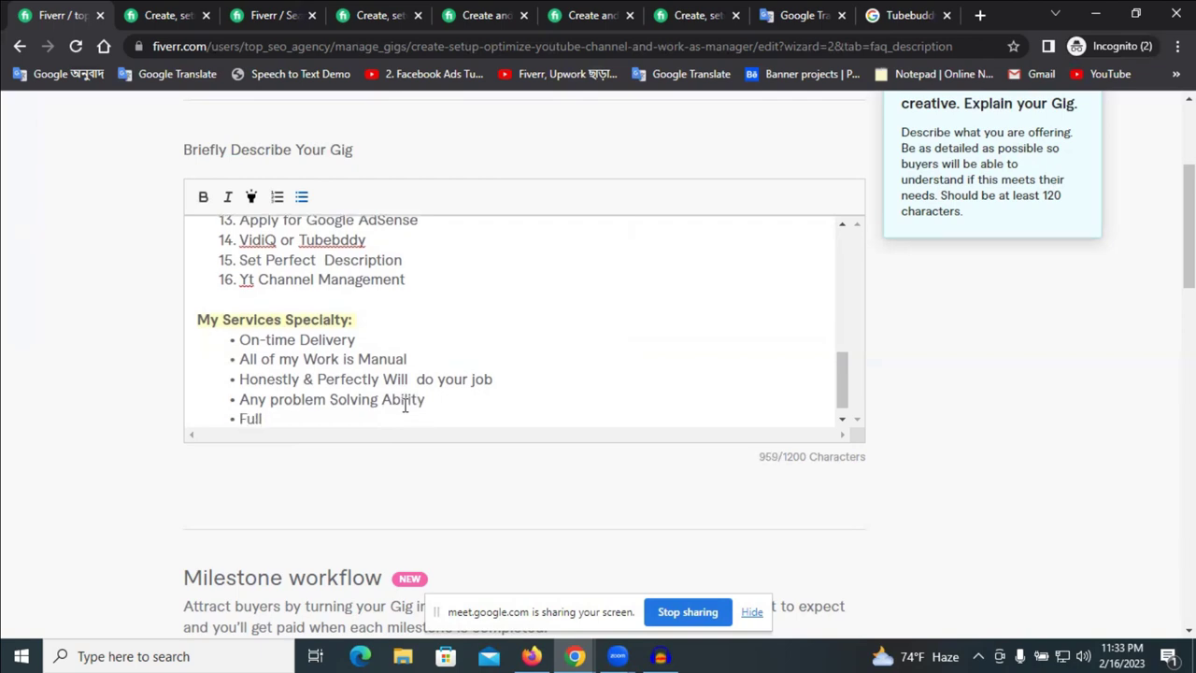
text( Des)
key(BackSpace)
text(dicared)
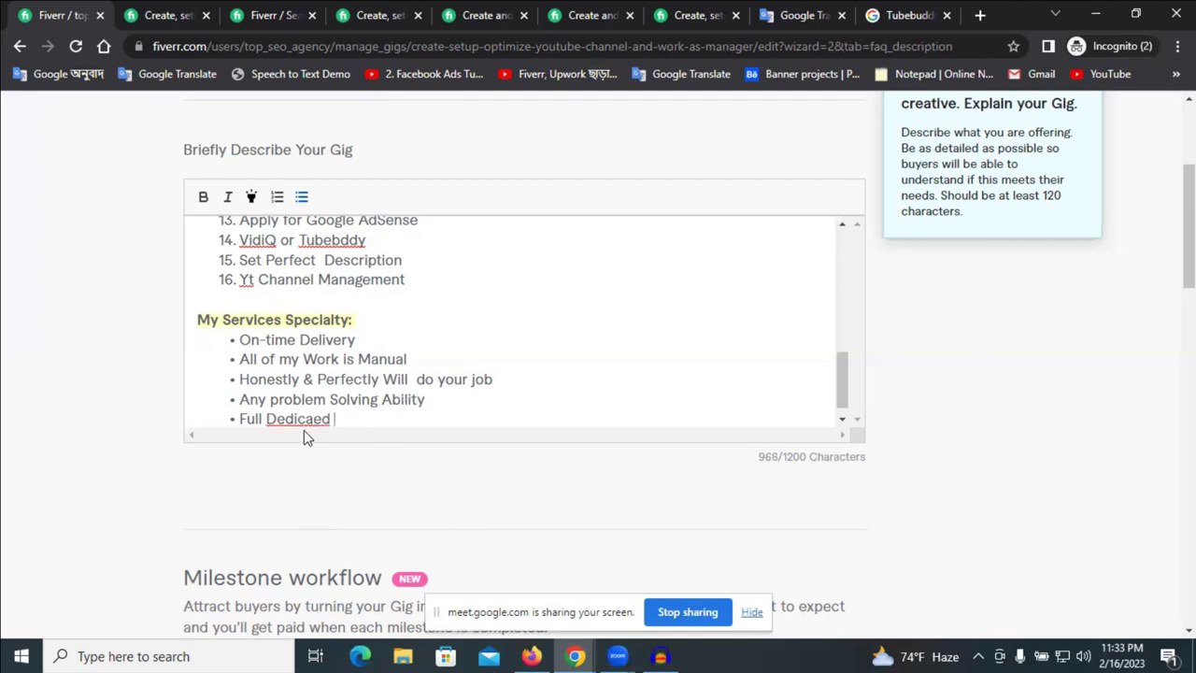
right_click(304, 429)
right_click(289, 420)
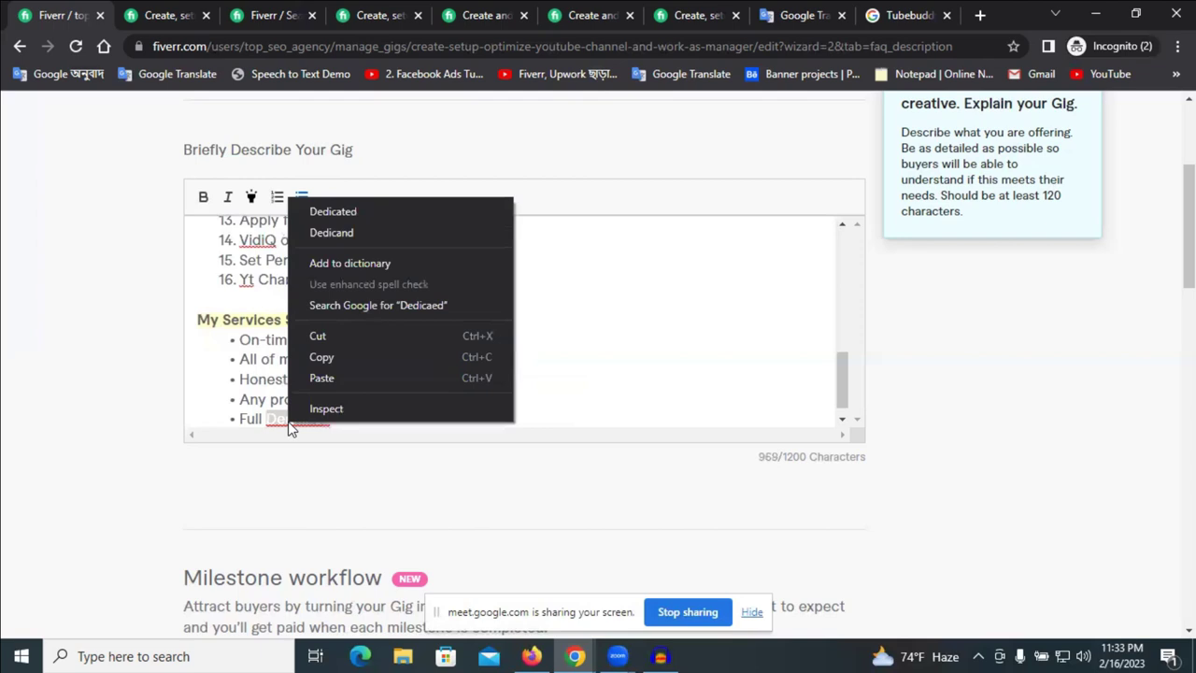
click(361, 212)
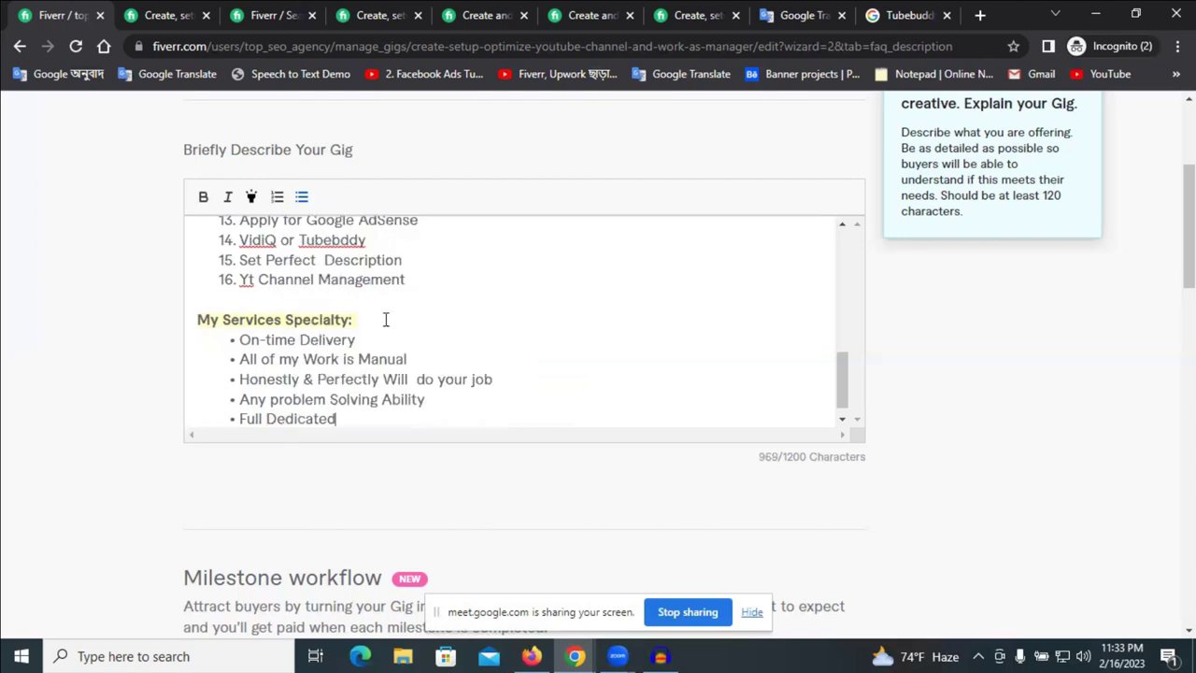
click(363, 419)
key(Return)
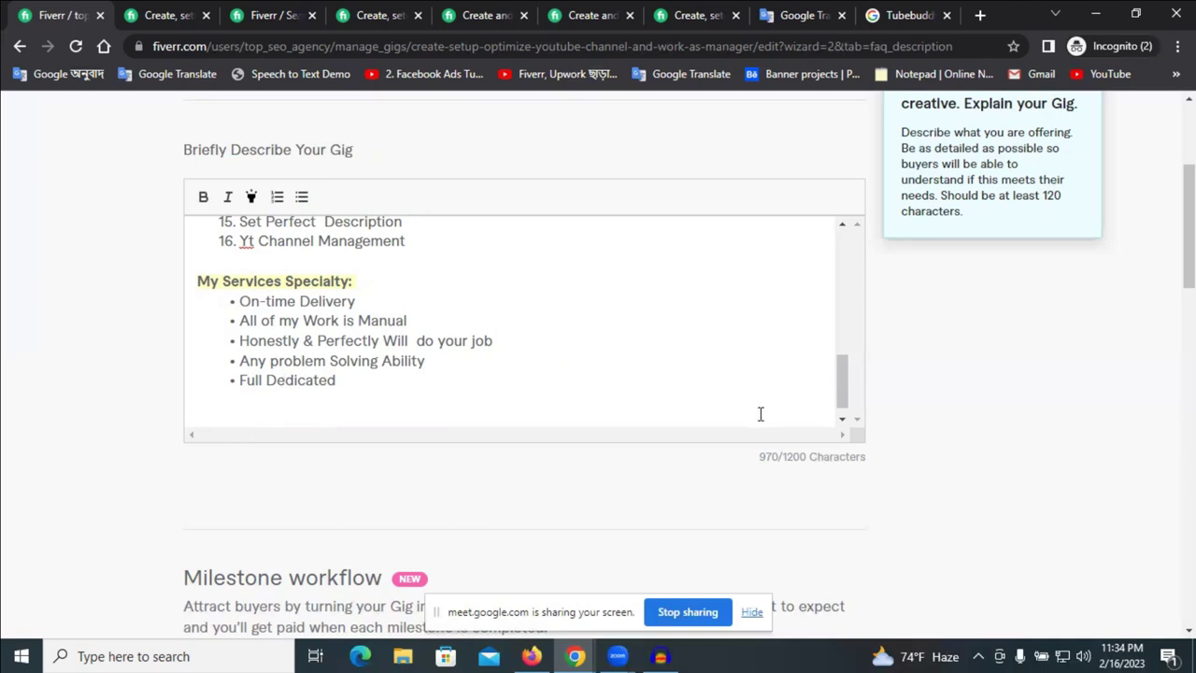
- Reread the description's opening, selecting the Are You Looking and academic training paragraphs
scroll(728, 514, down, 2)
scroll(491, 430, up, 3)
drag(358, 482, 190, 308)
click(399, 347)
scroll(449, 401, down, 1)
scroll(468, 424, up, 1)
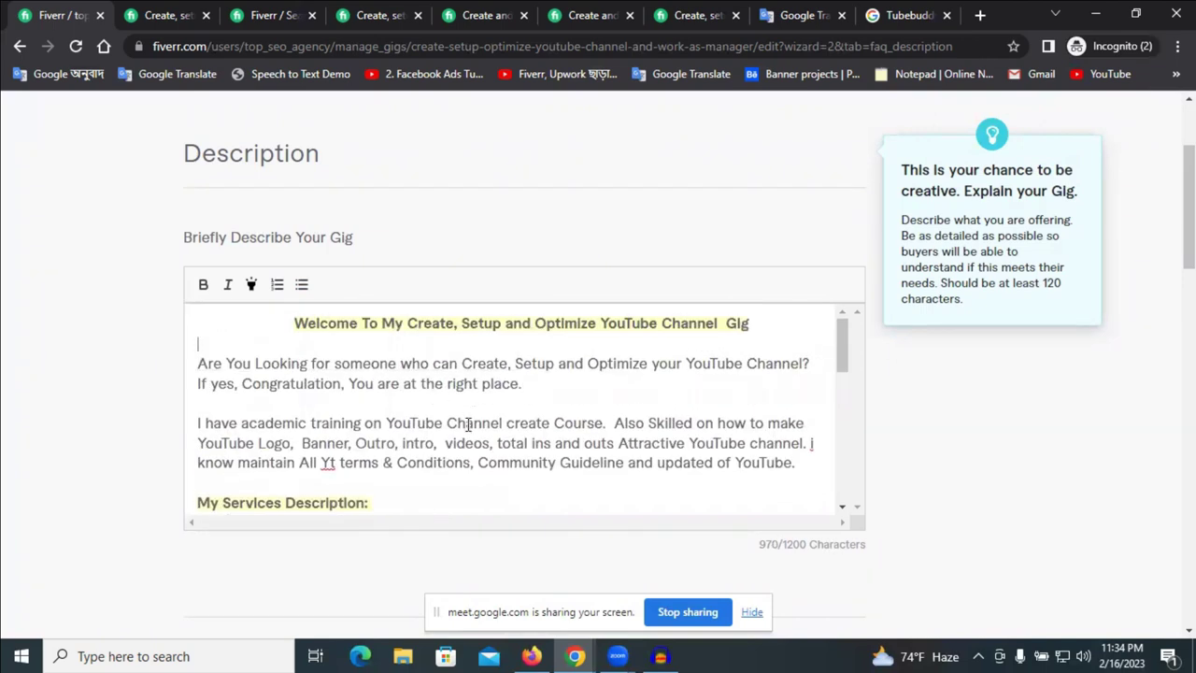
triple_click(387, 366)
scroll(429, 366, down, 1)
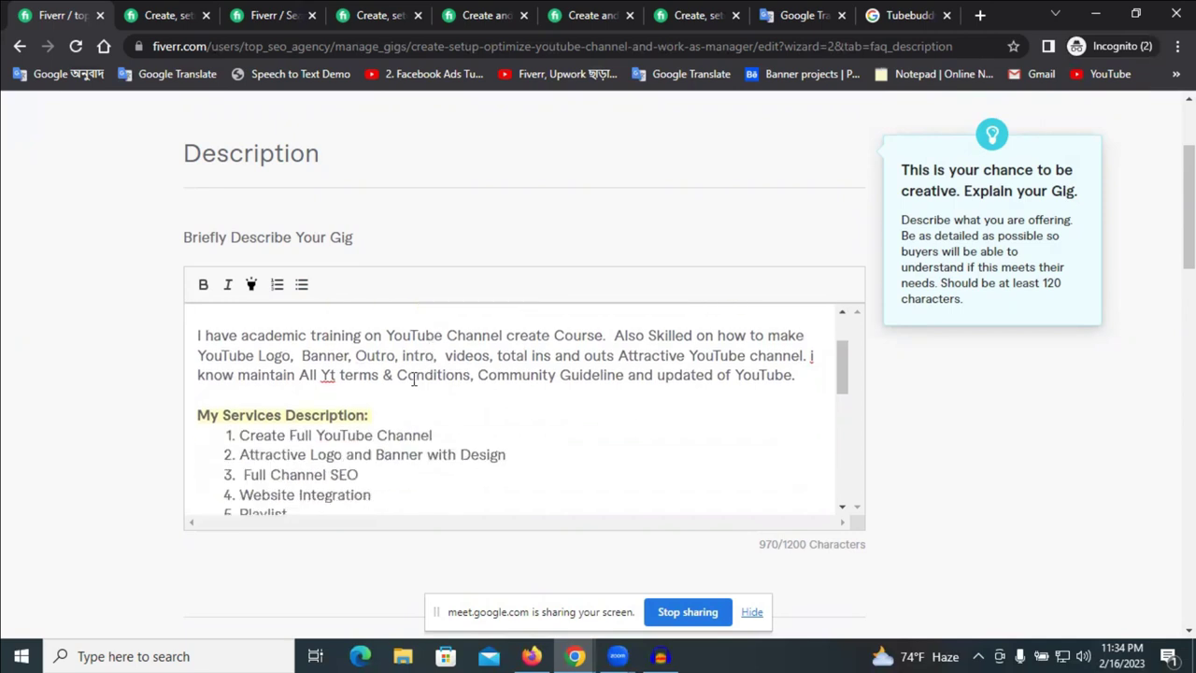
triple_click(409, 366)
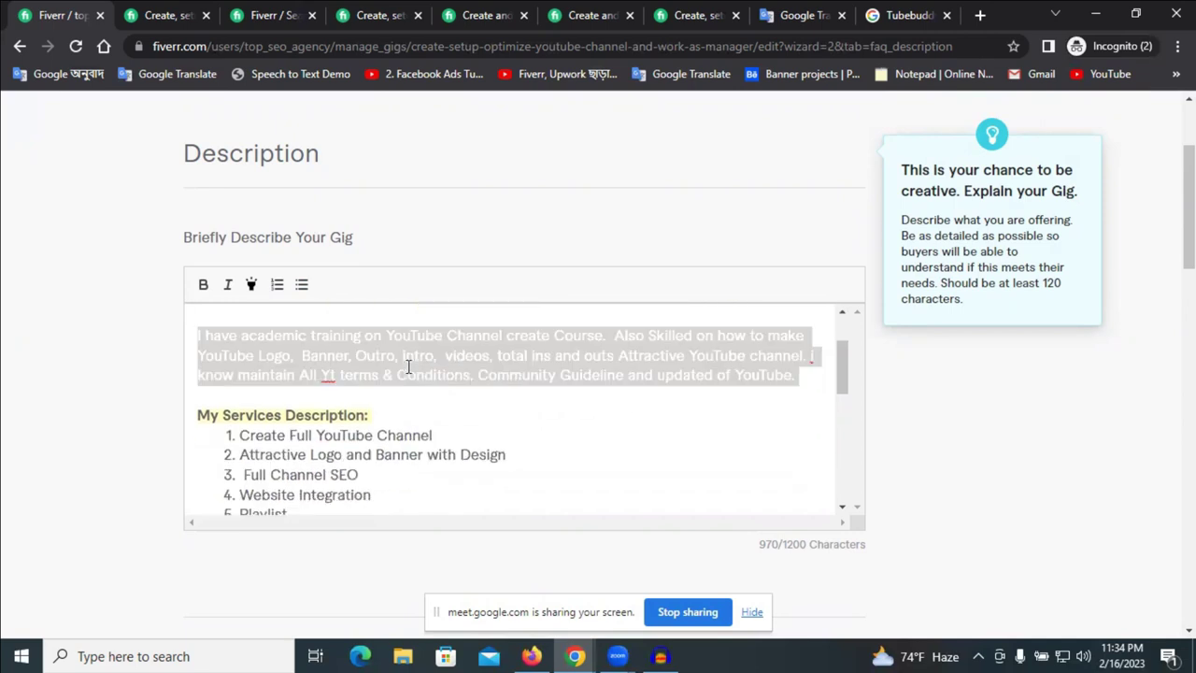
click(408, 366)
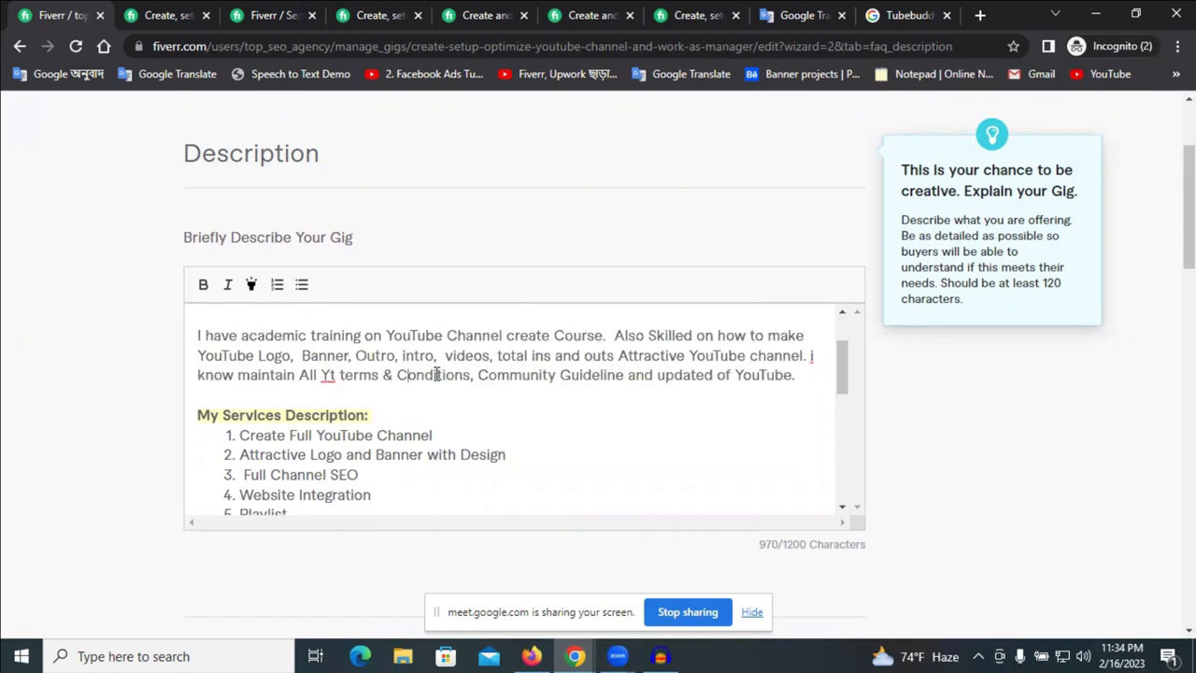
scroll(429, 376, down, 2)
scroll(402, 385, up, 1)
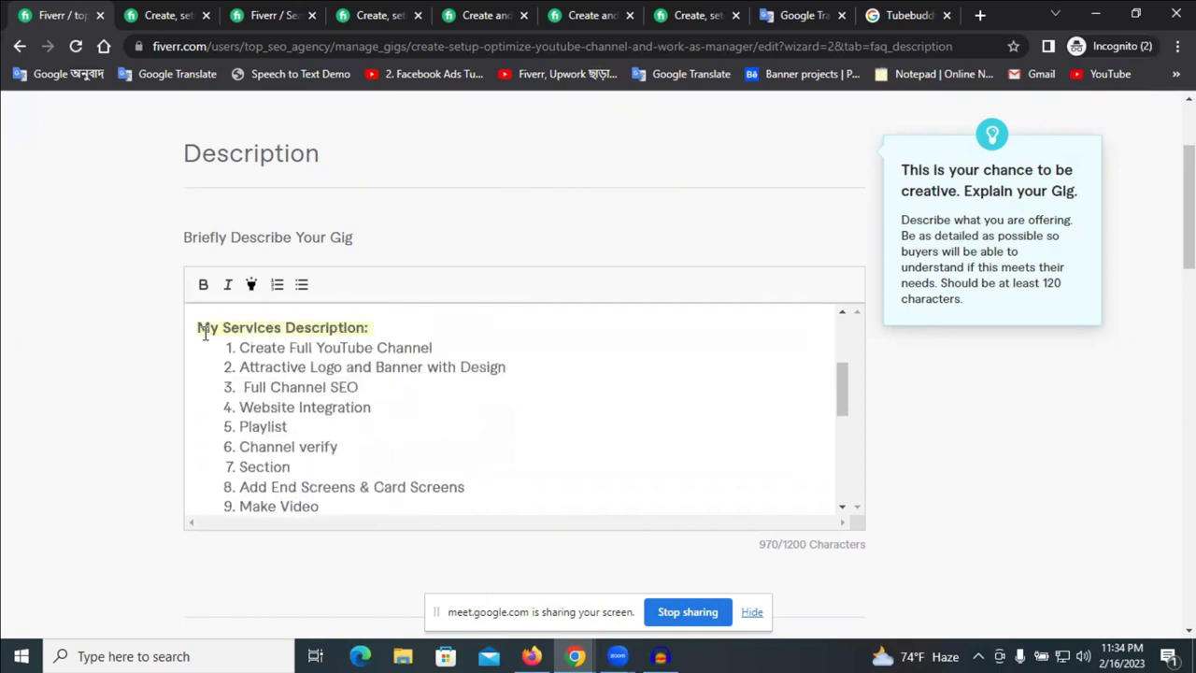
- Review the services list items, then scroll through the rest of the description
drag(207, 326, 504, 372)
click(283, 372)
triple_click(288, 351)
triple_click(290, 367)
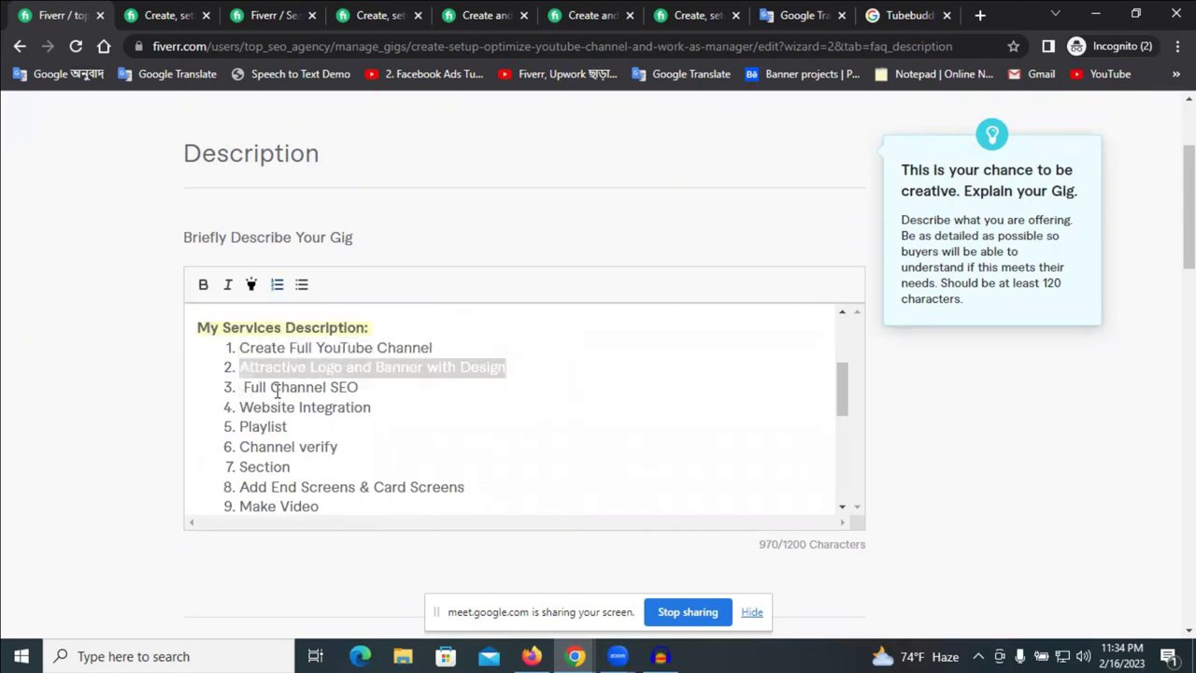
double_click(276, 389)
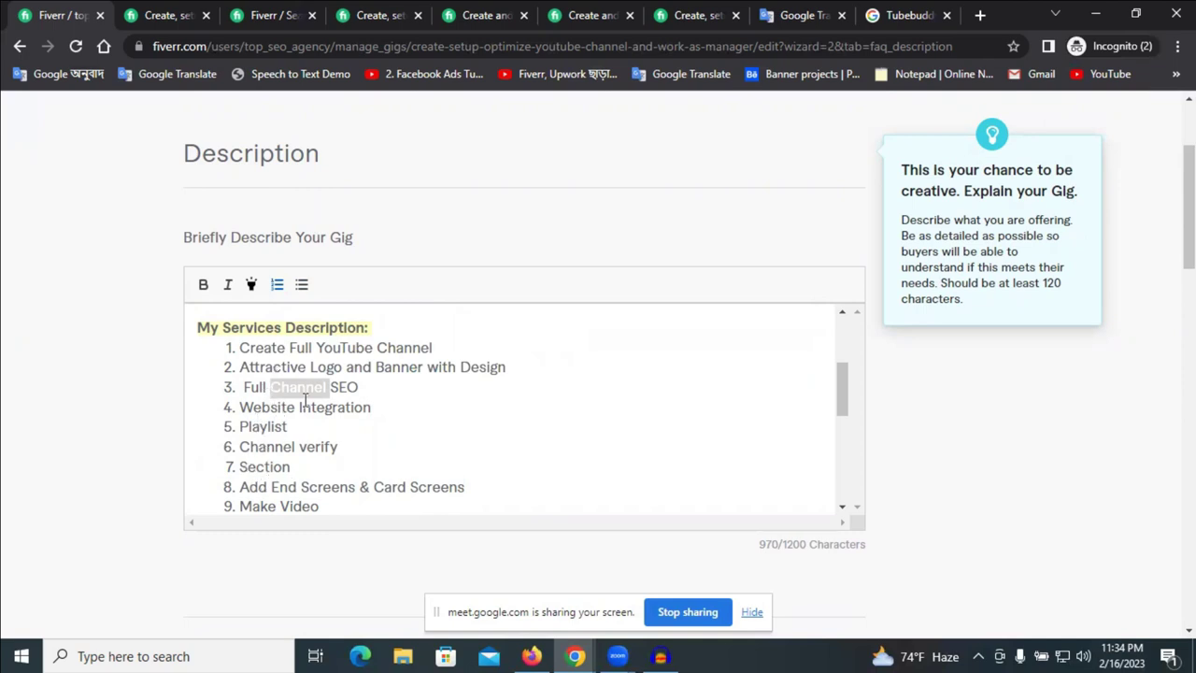
scroll(265, 377, down, 1)
scroll(277, 435, down, 3)
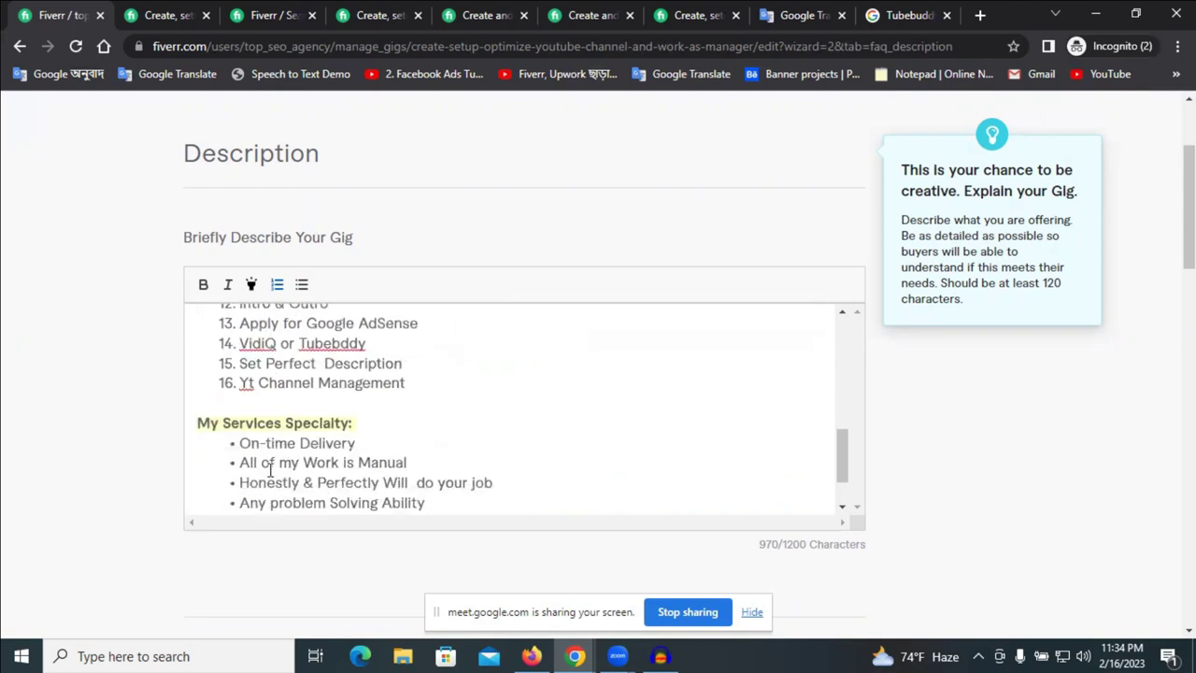
scroll(308, 505, down, 2)
scroll(347, 471, up, 2)
scroll(347, 482, down, 2)
drag(323, 454, 188, 316)
scroll(235, 375, up, 2)
scroll(200, 366, up, 5)
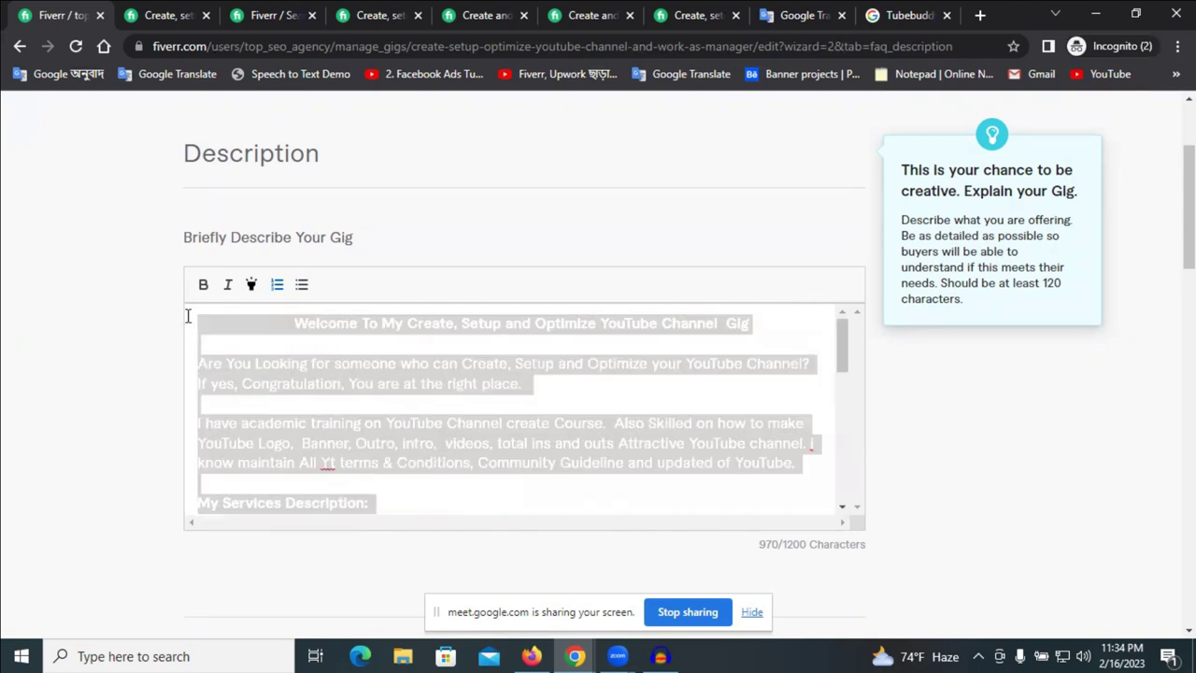
- Go to the published gig tab, then bring the other Chrome window to the front
click(154, 13)
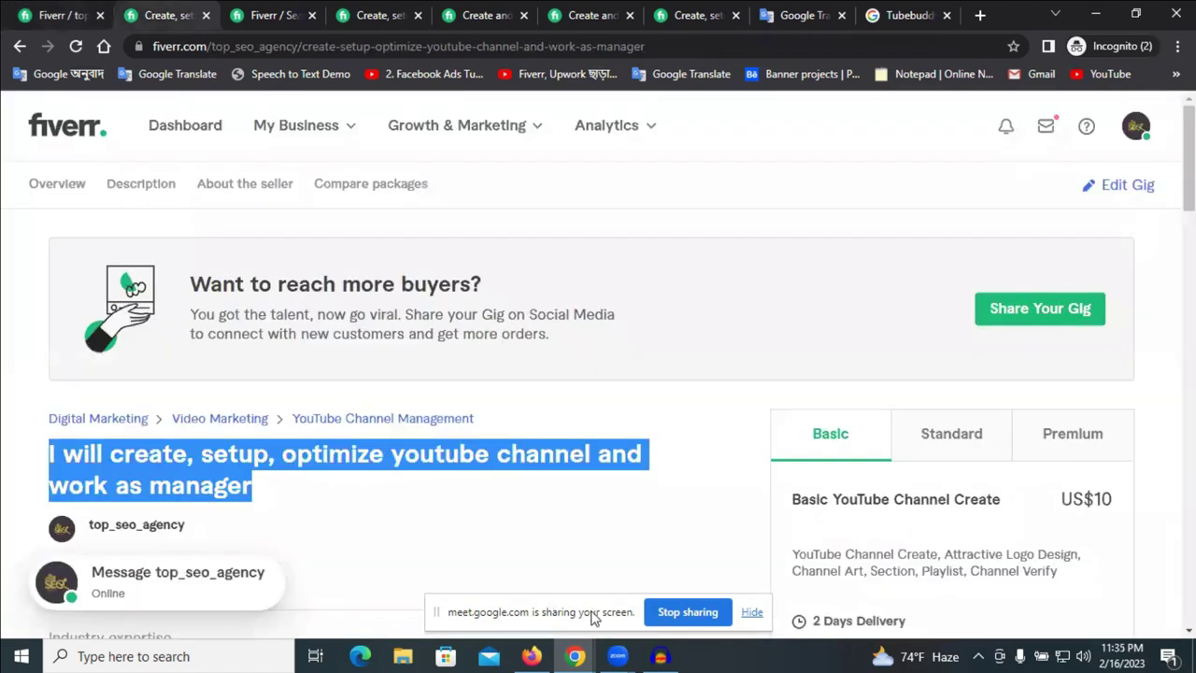
click(575, 656)
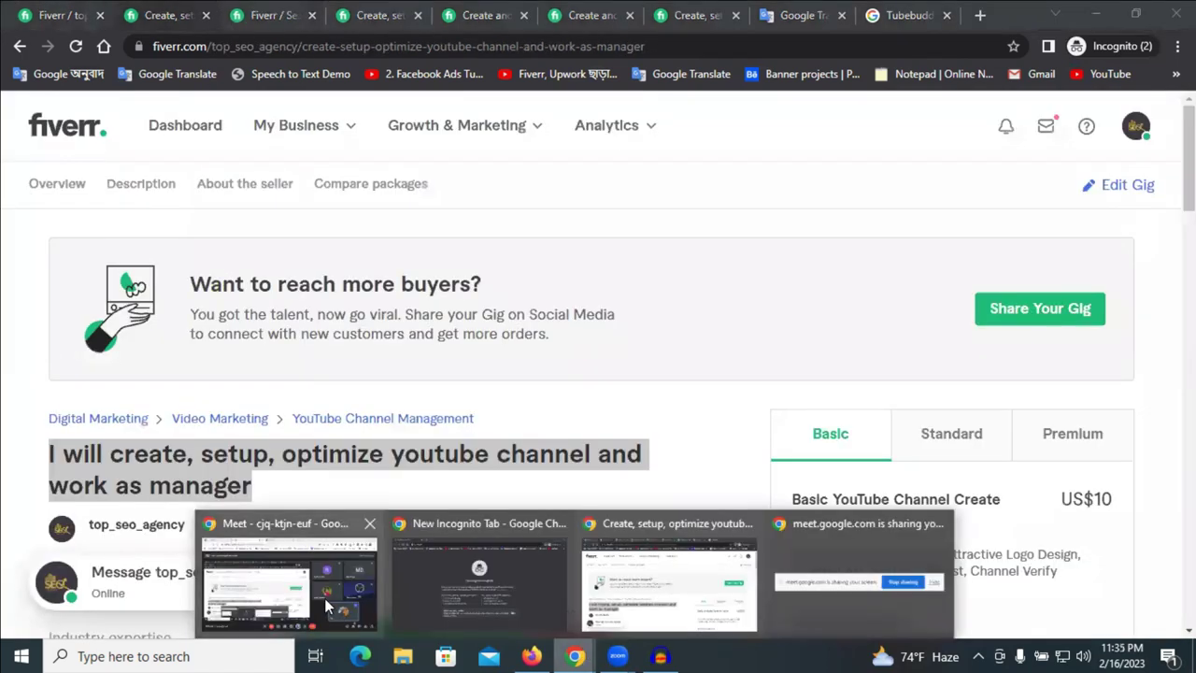
click(329, 598)
- Paste and send the services list in the Digital Marketing Messenger chat, then return to the Fiverr gig window
click(477, 14)
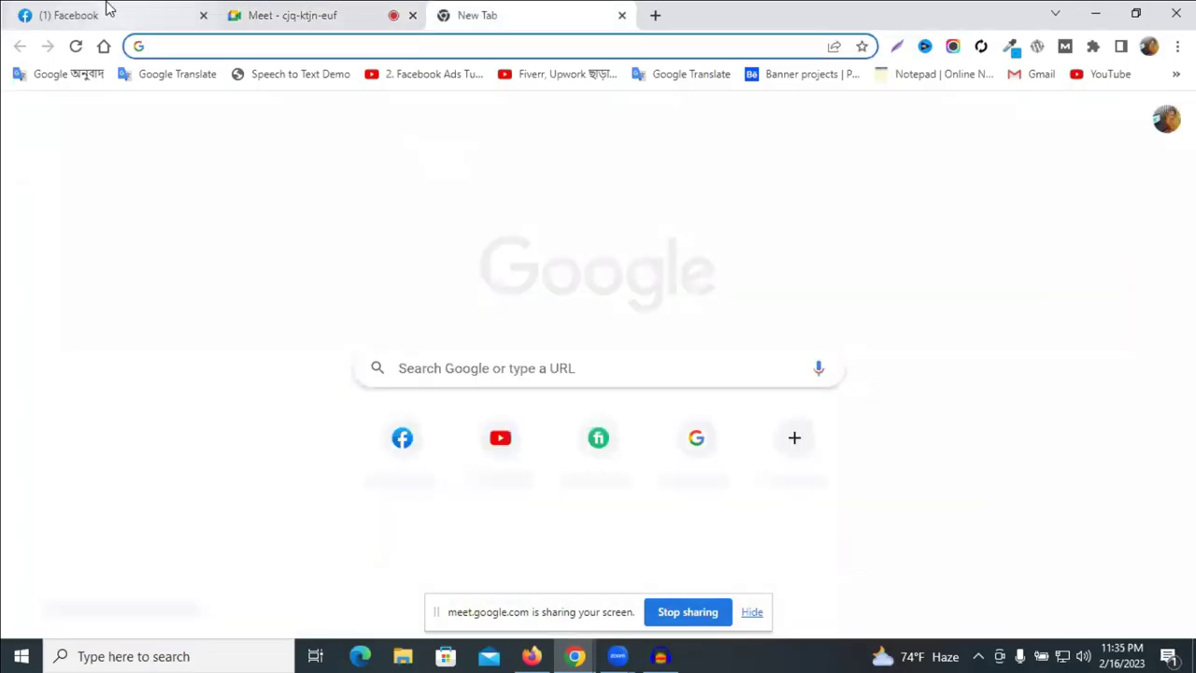
click(107, 13)
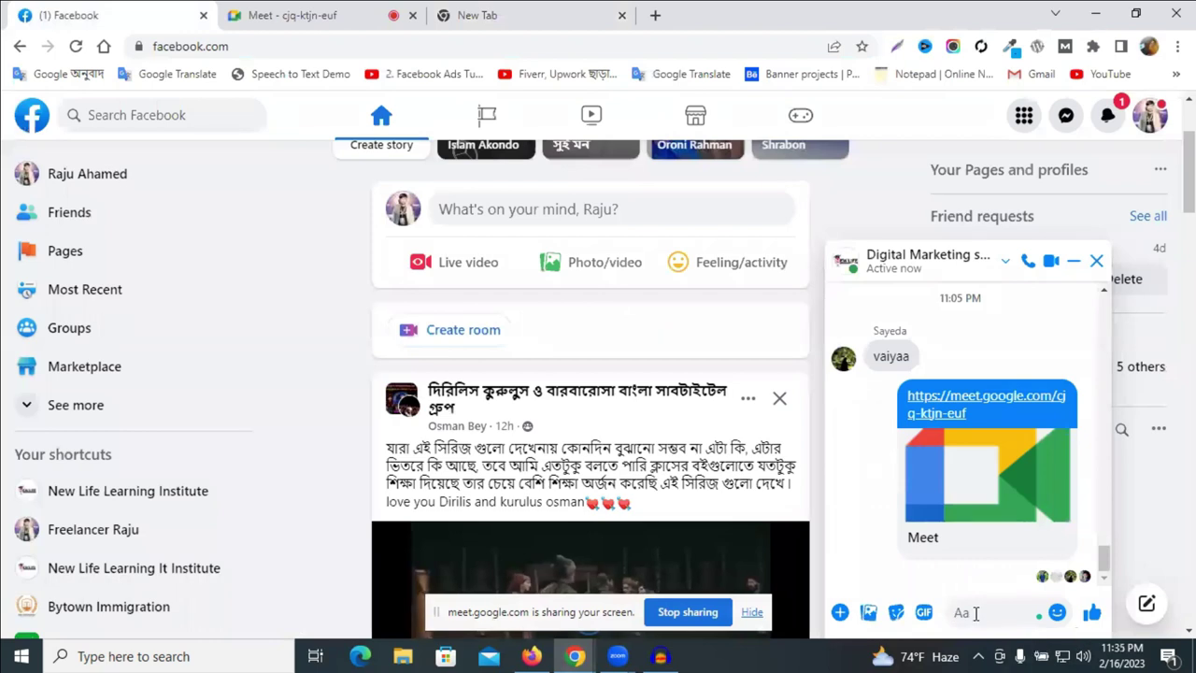
key(ctrl+v)
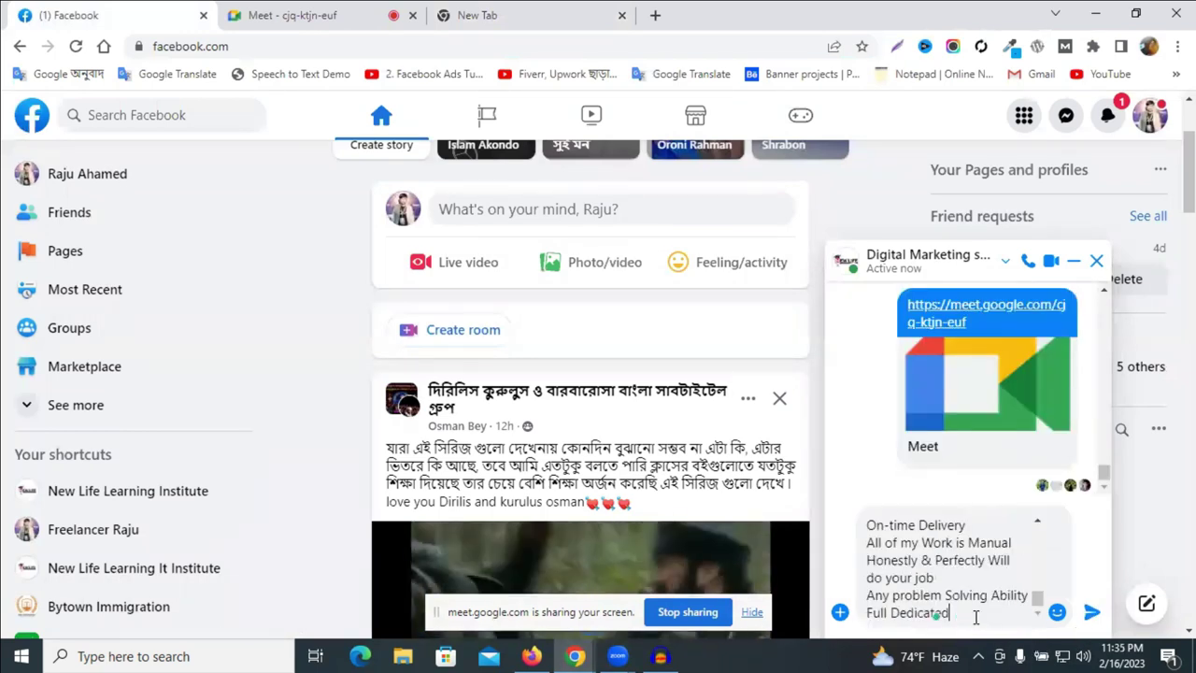
key(Return)
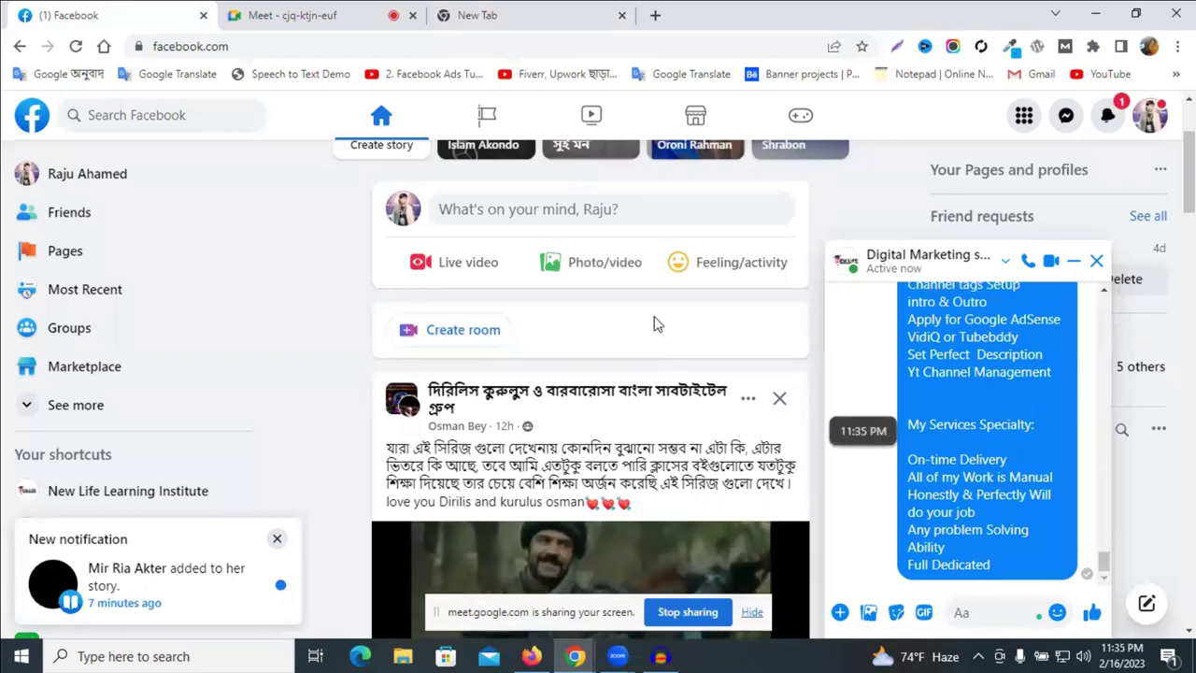
click(577, 655)
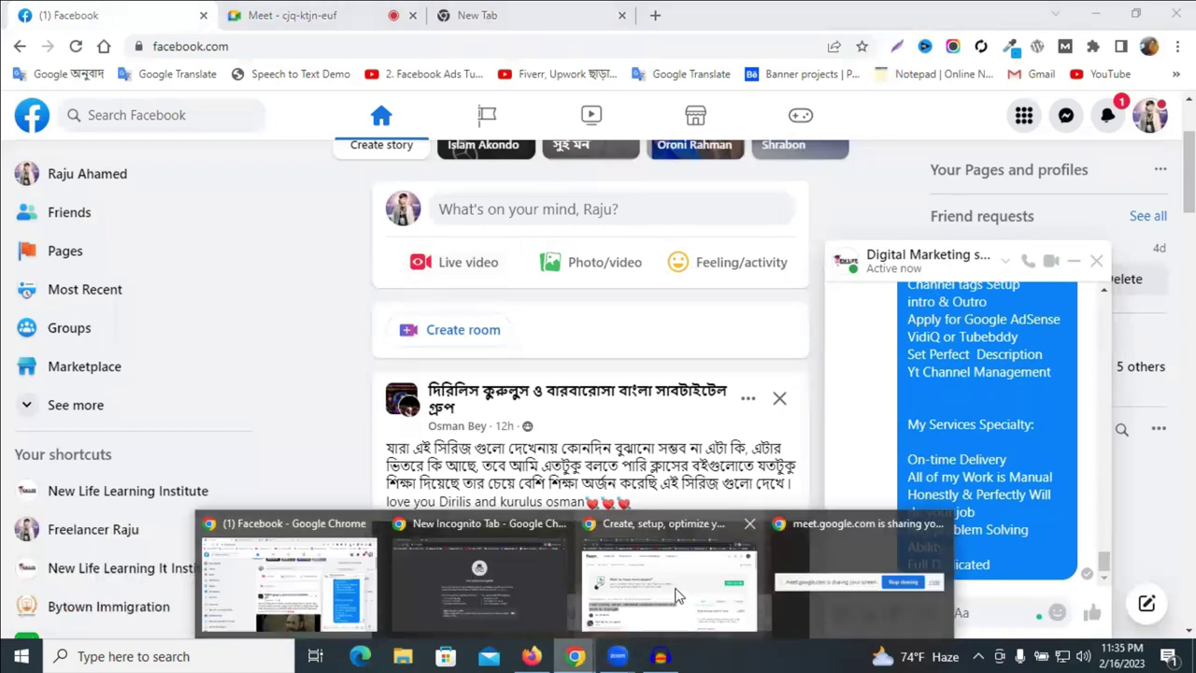
click(677, 595)
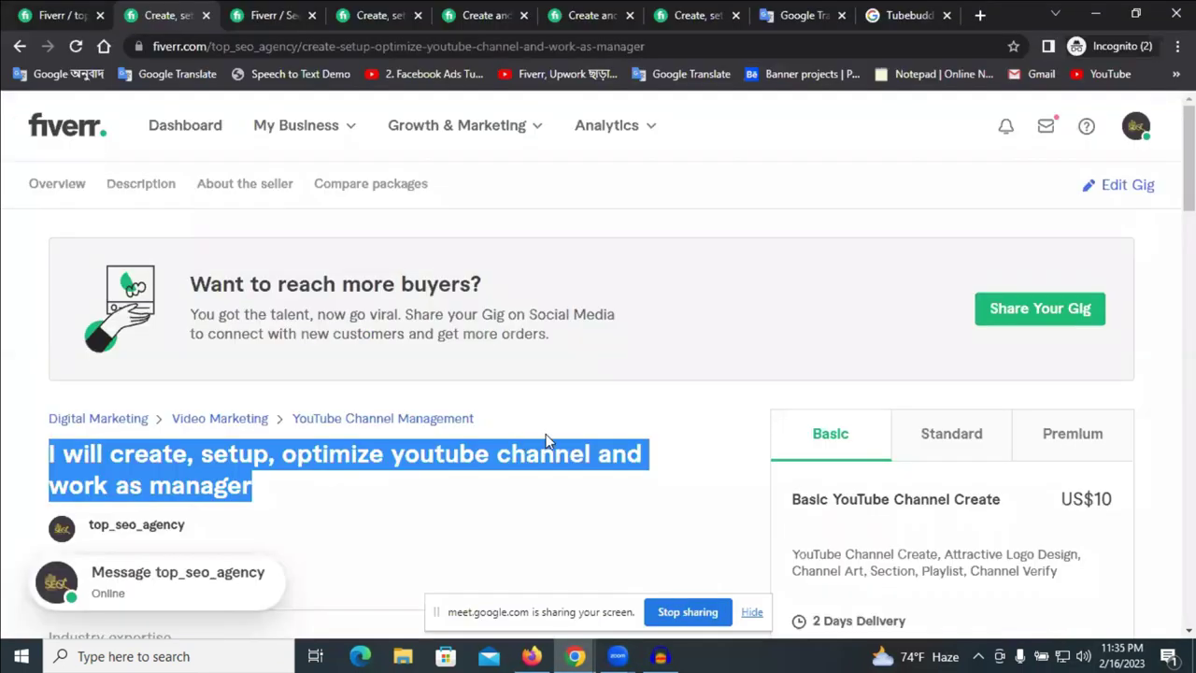
- Open the description editor and reread the Welcome title and Are You Looking paragraph
scroll(547, 440, down, 4)
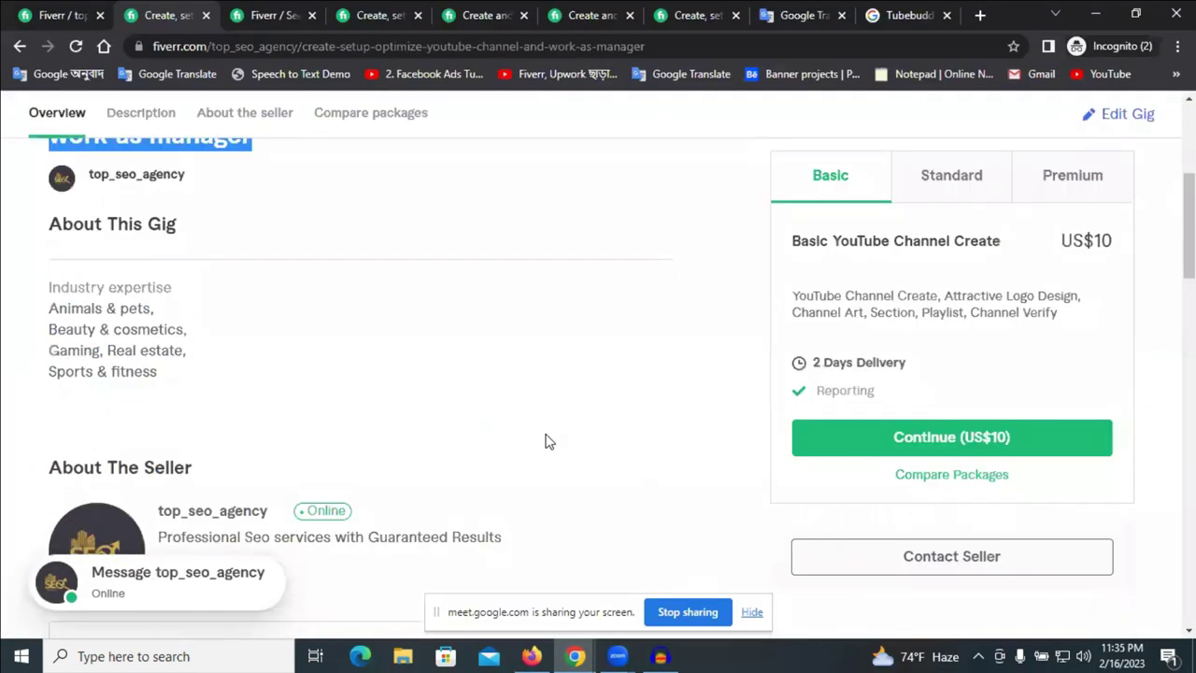
click(38, 15)
click(443, 402)
double_click(282, 364)
triple_click(283, 364)
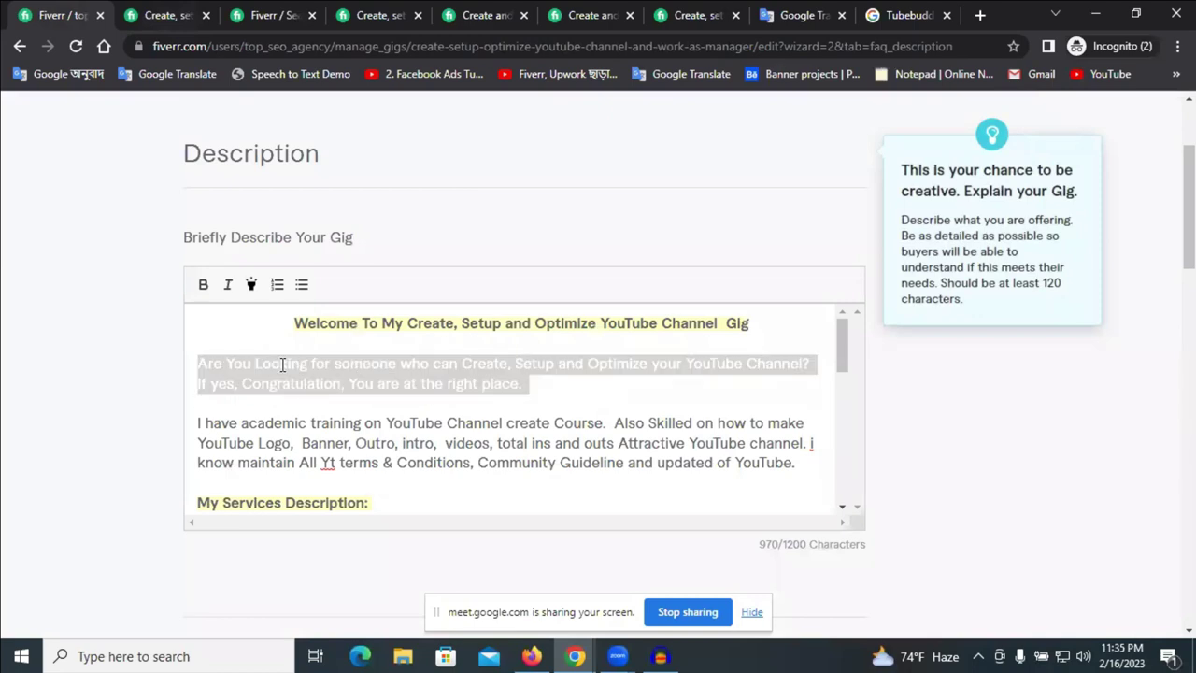
triple_click(381, 329)
drag(521, 383, 291, 317)
scroll(393, 426, down, 2)
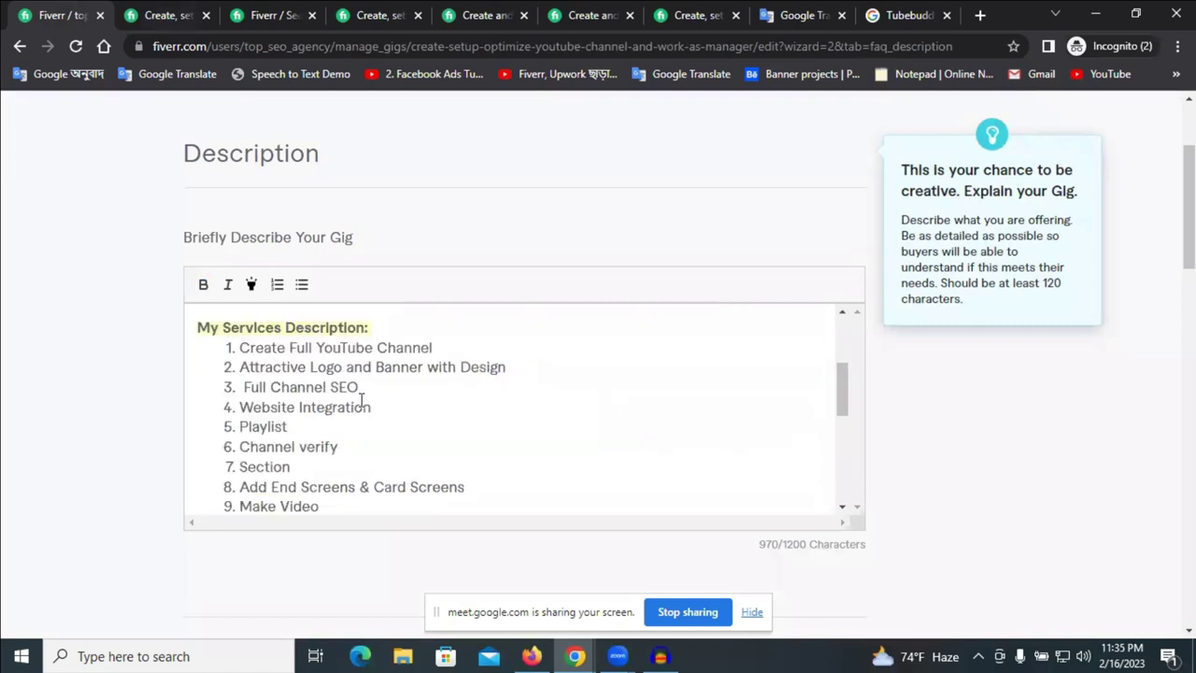
scroll(363, 395, up, 1)
- Review the academic training paragraph by selecting its sentence and full text
drag(197, 335, 695, 333)
click(619, 335)
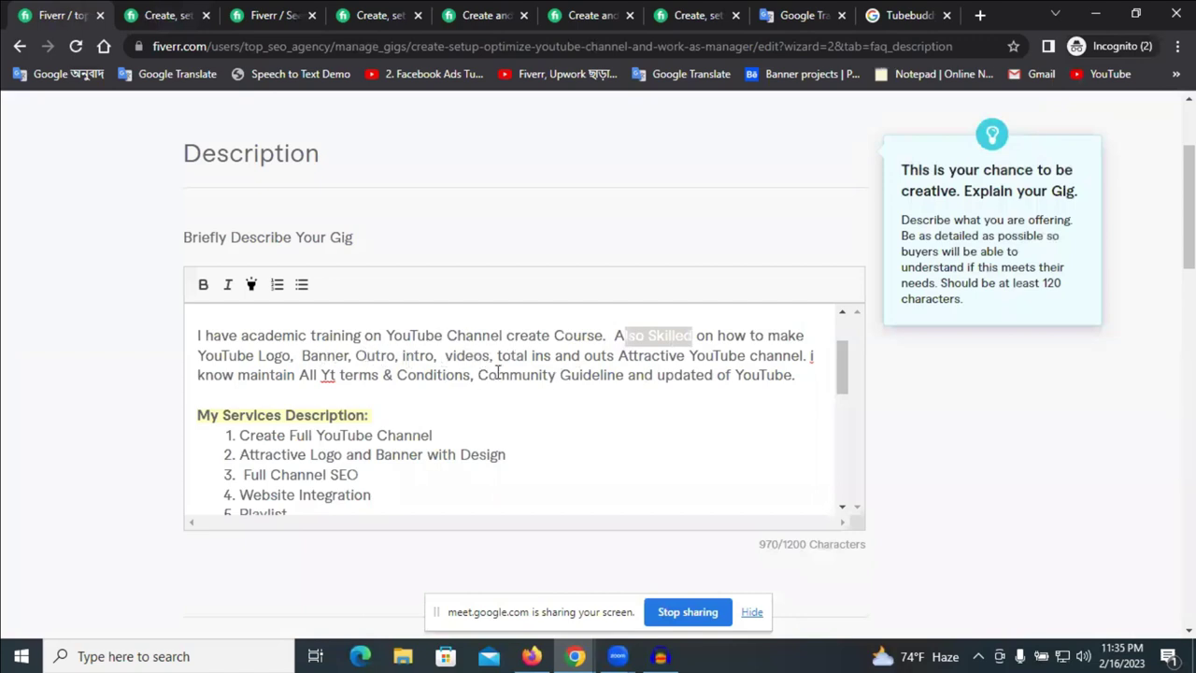
triple_click(534, 376)
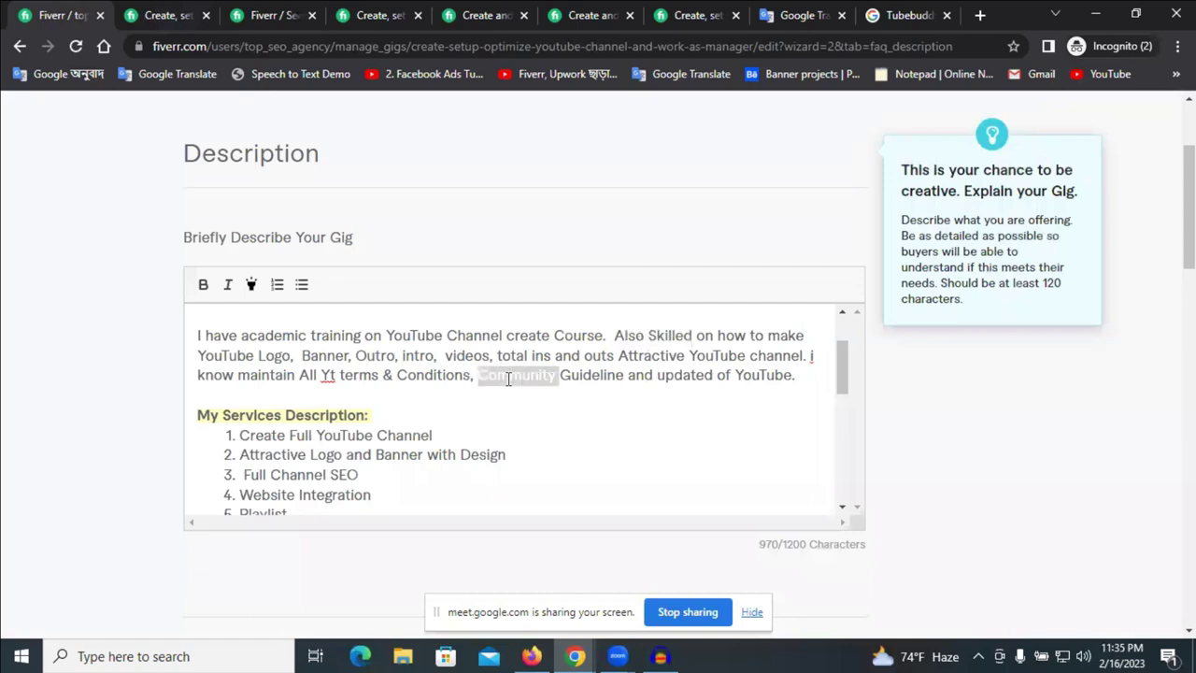
click(572, 378)
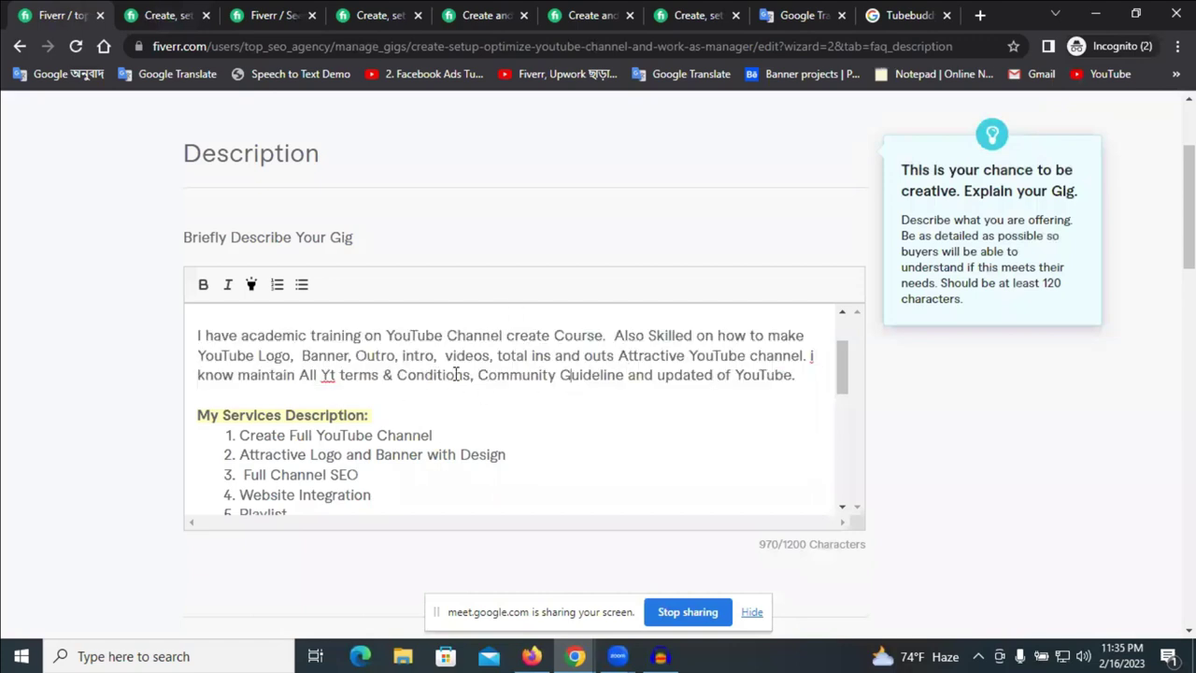
triple_click(450, 357)
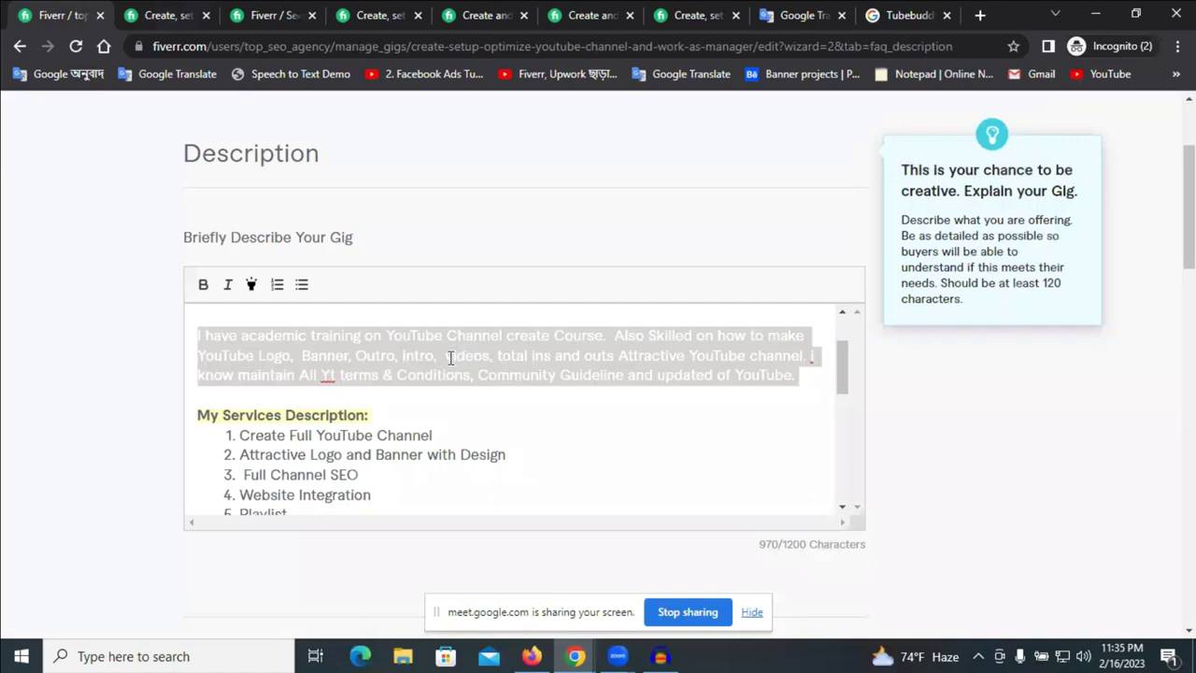
click(266, 415)
- Read through the service items, Yt Channel Management and On-time Delivery lines down to the FAQ
scroll(247, 435, down, 1)
drag(505, 363, 241, 338)
click(254, 387)
drag(253, 387, 271, 407)
click(270, 386)
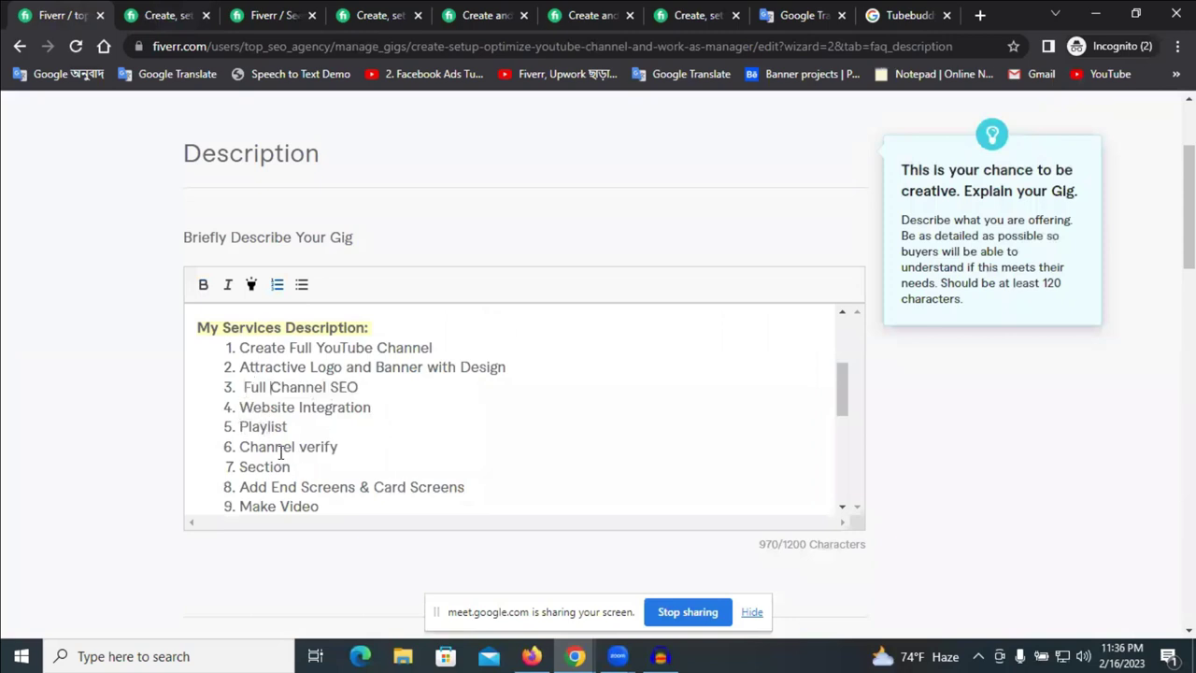
scroll(286, 448, down, 2)
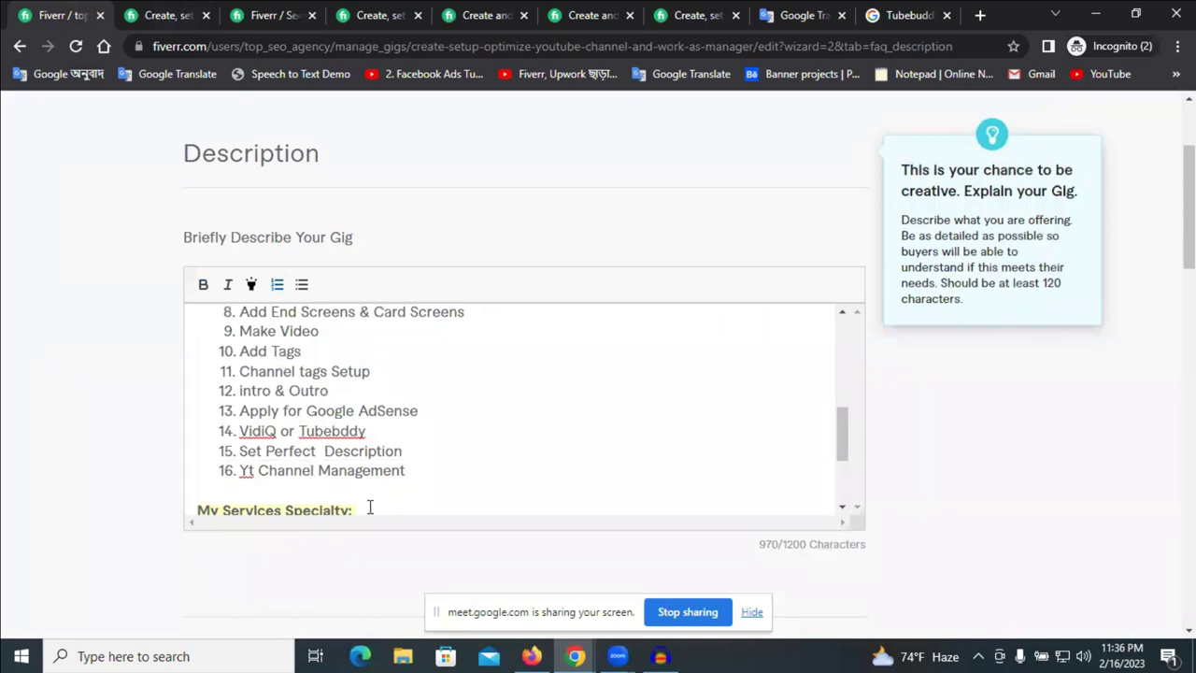
triple_click(346, 472)
triple_click(346, 472)
scroll(477, 470, down, 2)
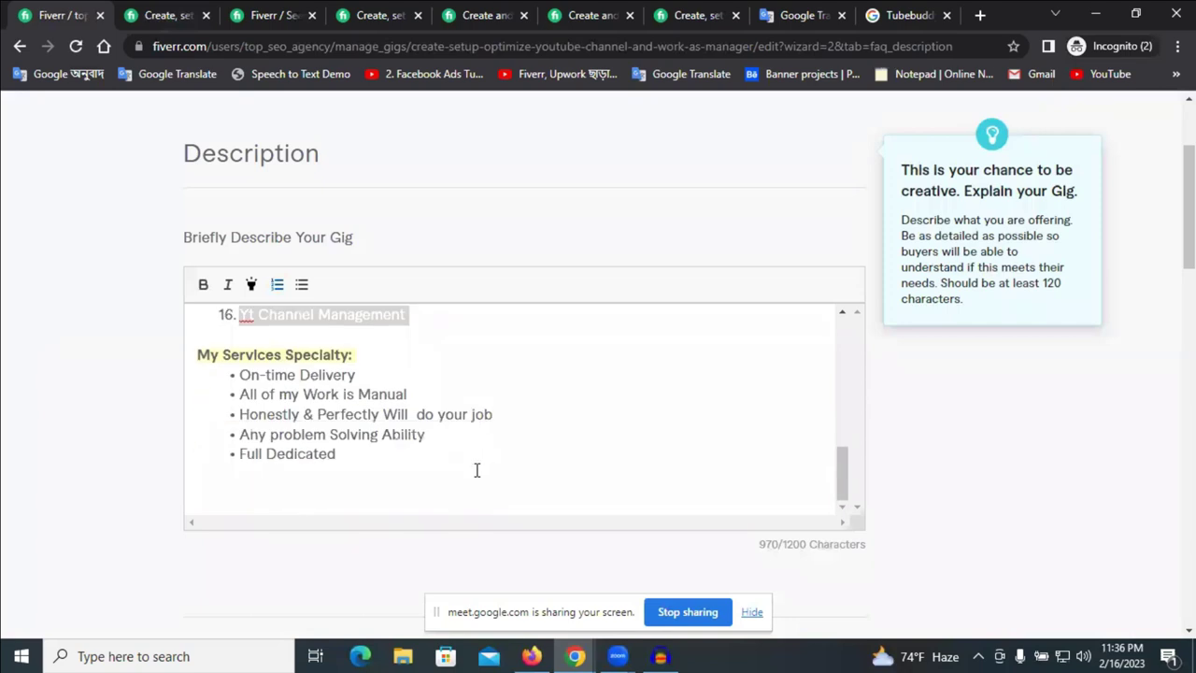
double_click(276, 374)
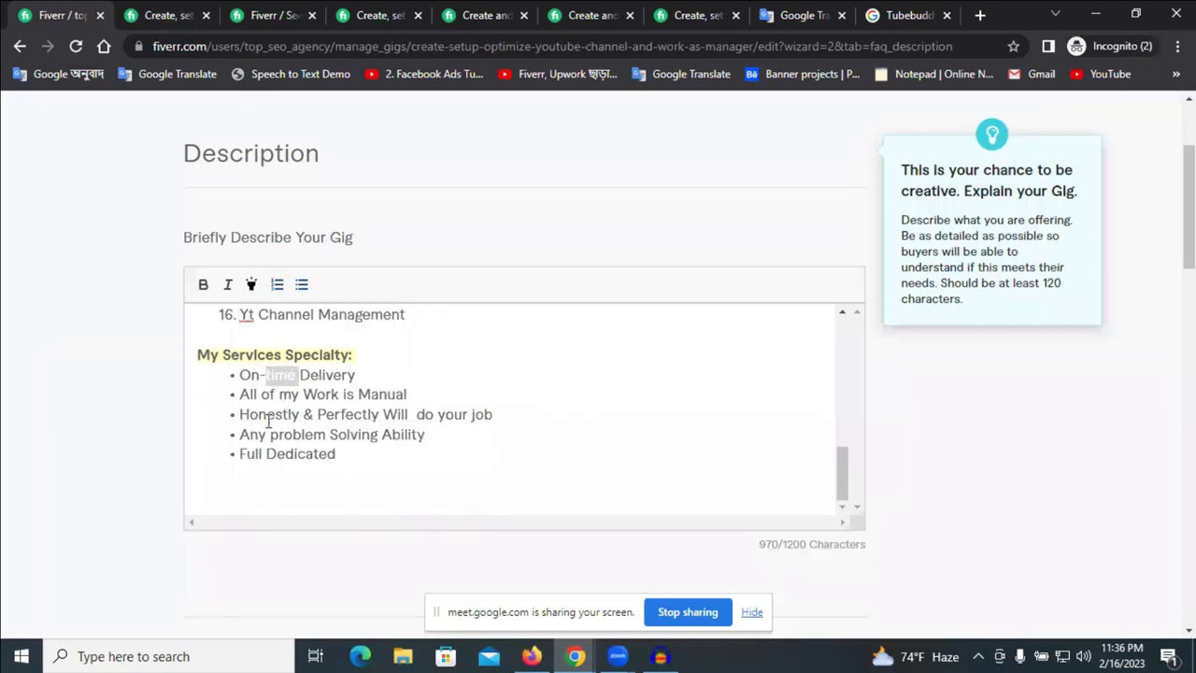
scroll(437, 434, up, 3)
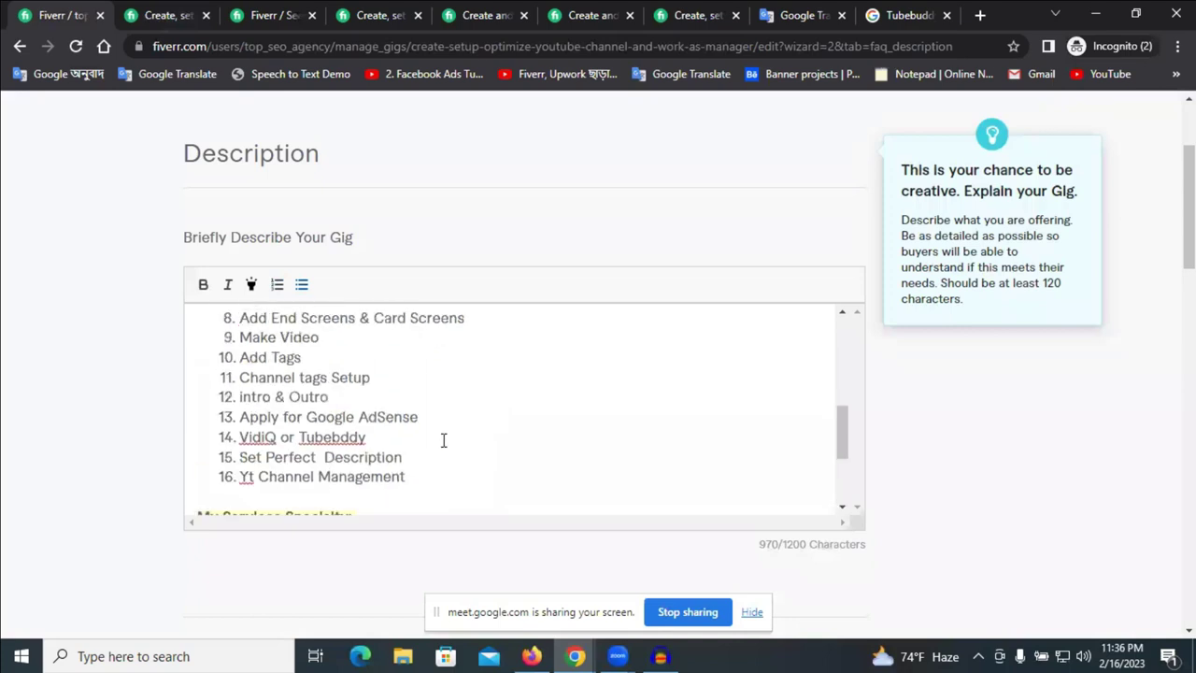
scroll(919, 500, down, 3)
scroll(919, 500, down, 7)
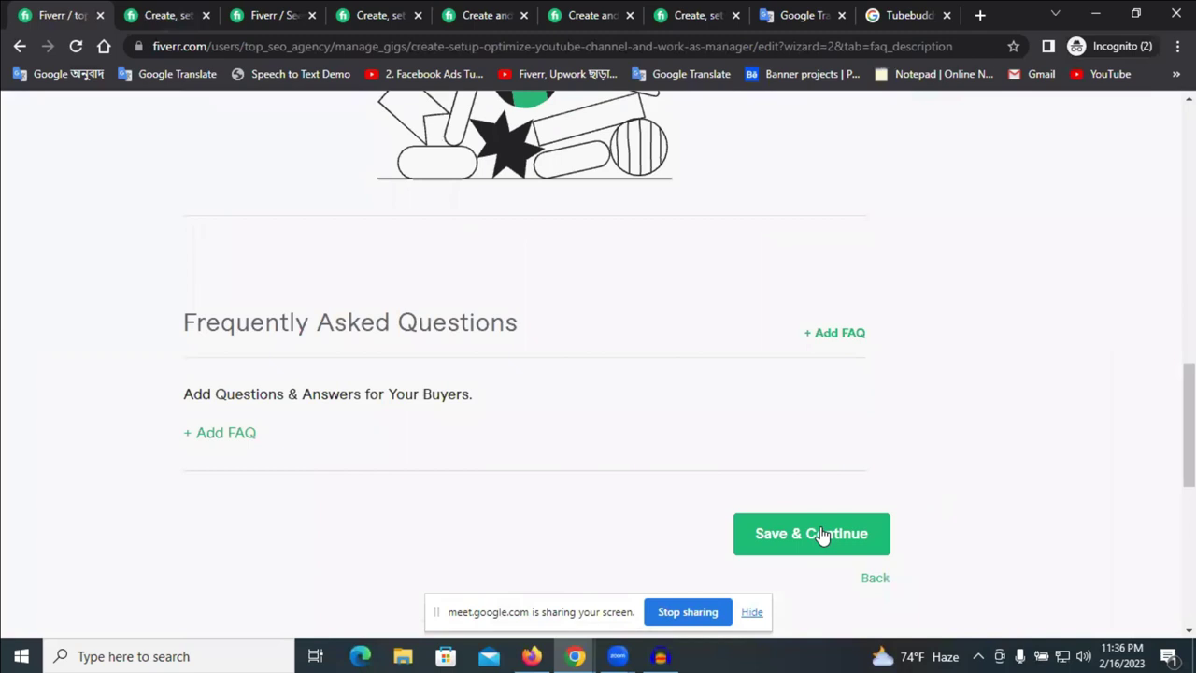
- Try Save & Continue and inspect the warning flagging excessive youtube terms
click(822, 534)
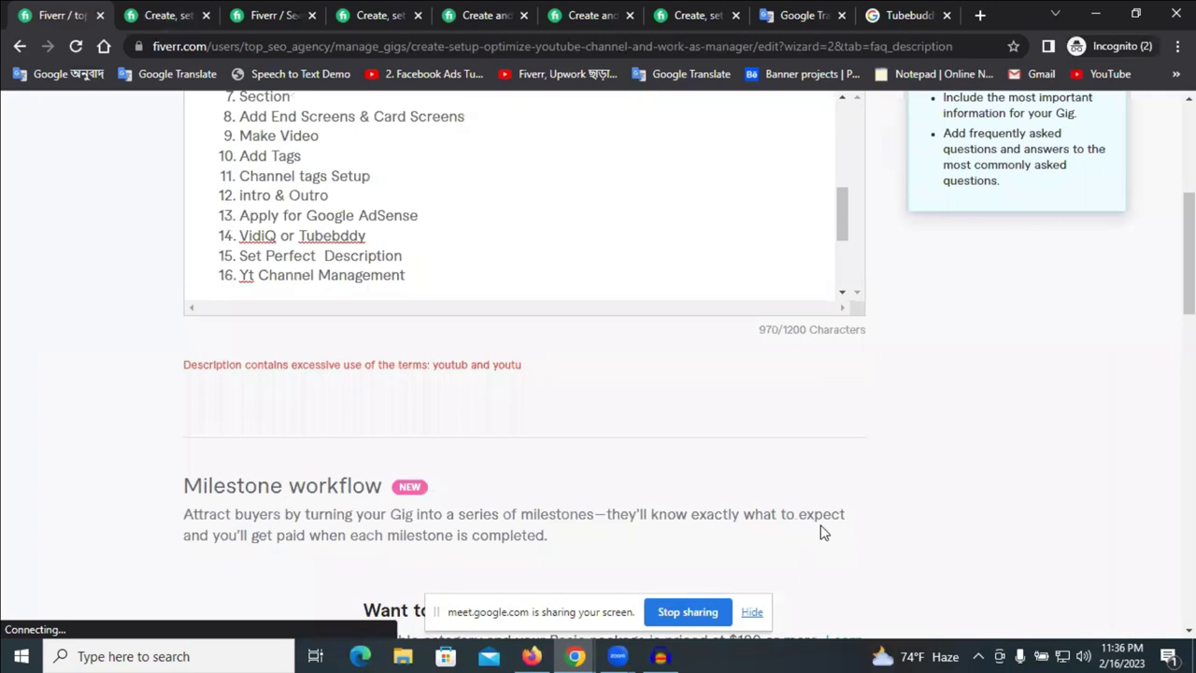
drag(399, 365, 632, 391)
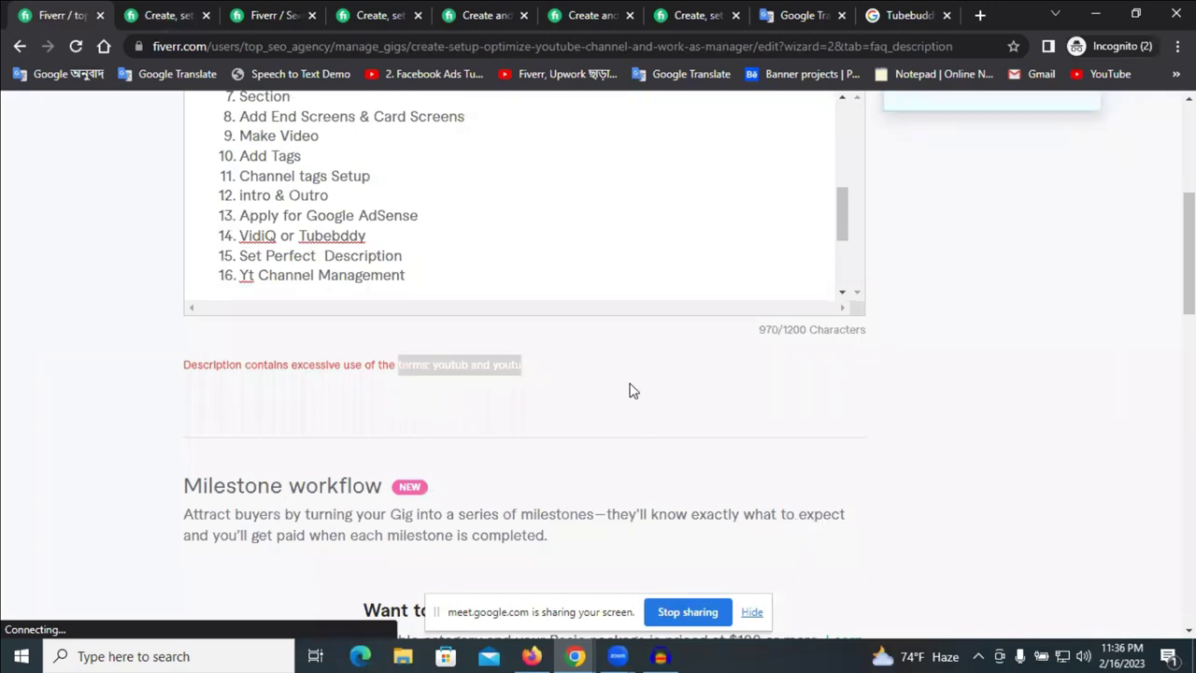
click(594, 391)
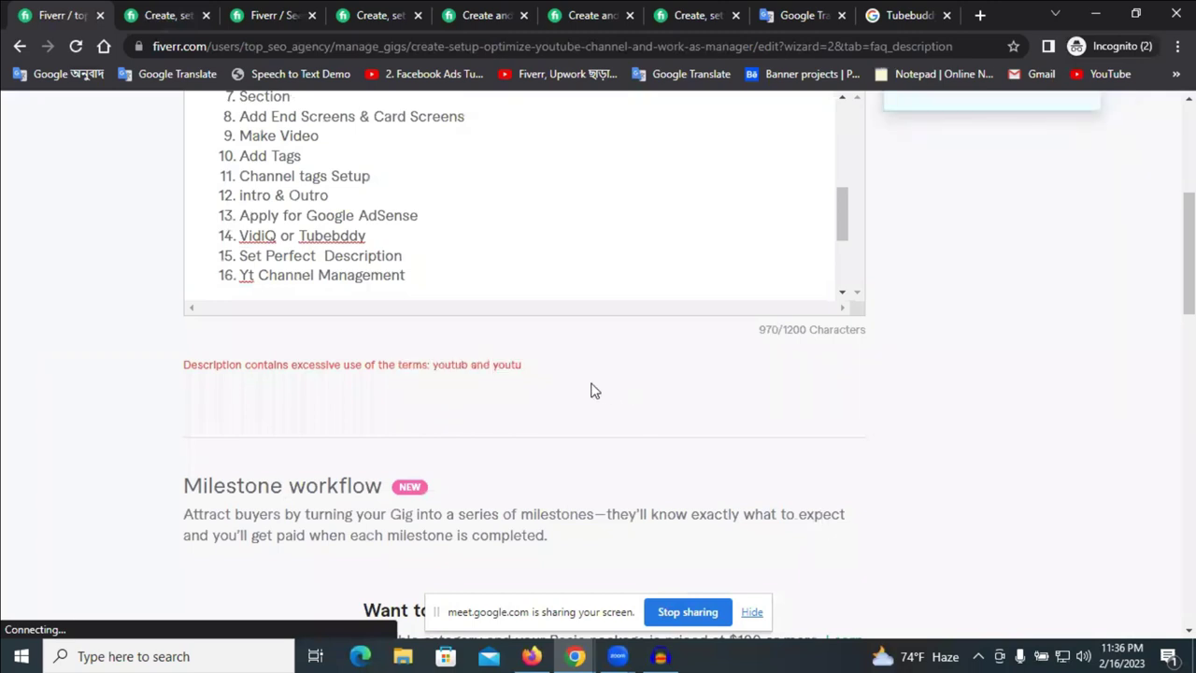
double_click(452, 364)
scroll(1032, 397, up, 3)
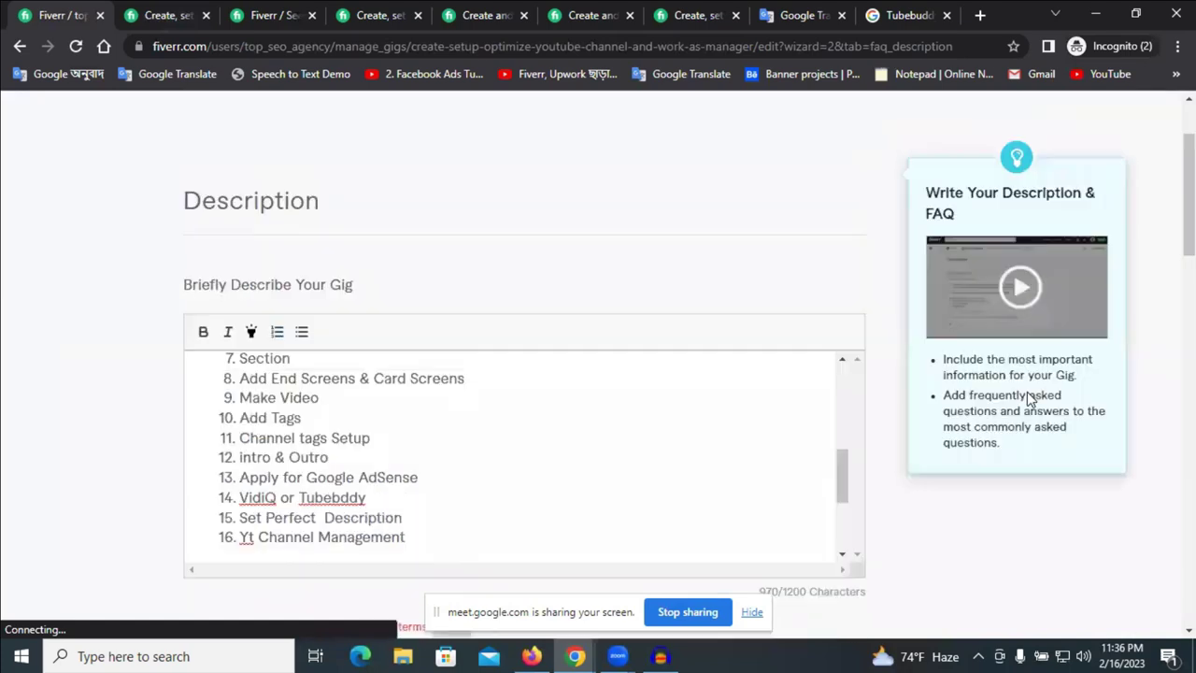
scroll(707, 459, up, 5)
scroll(999, 400, up, 2)
scroll(999, 399, down, 3)
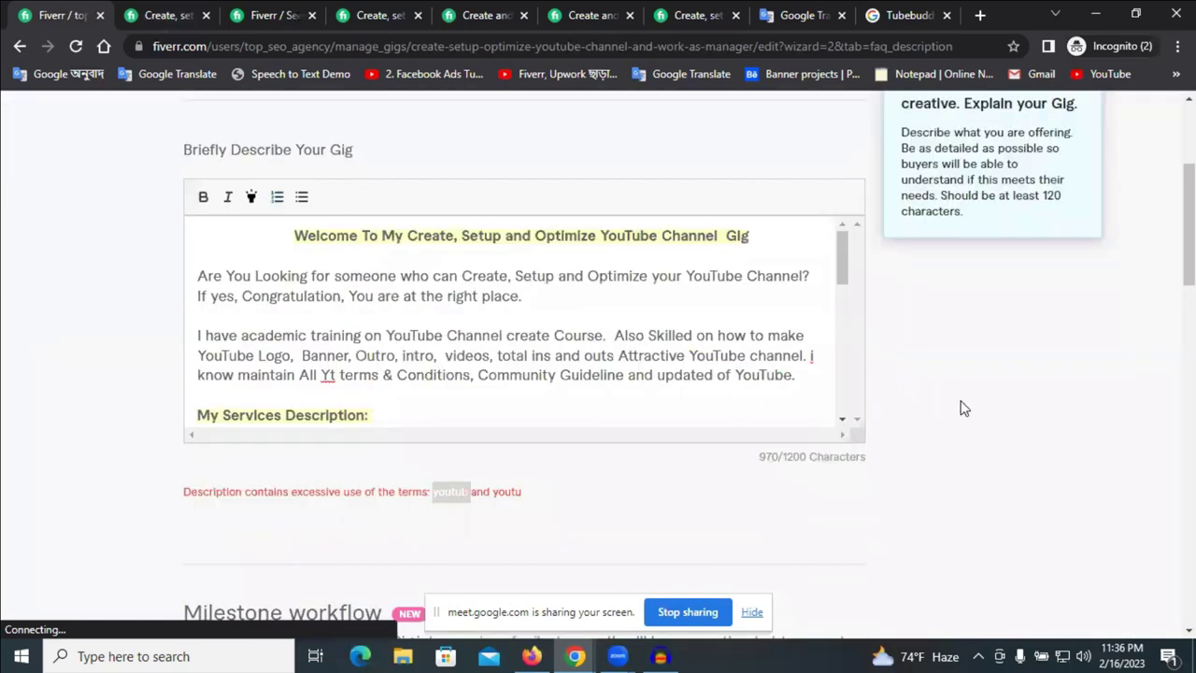
- Remove a leading character before the title and search the page for every 'YouTube' mention
click(301, 235)
key(BackSpace)
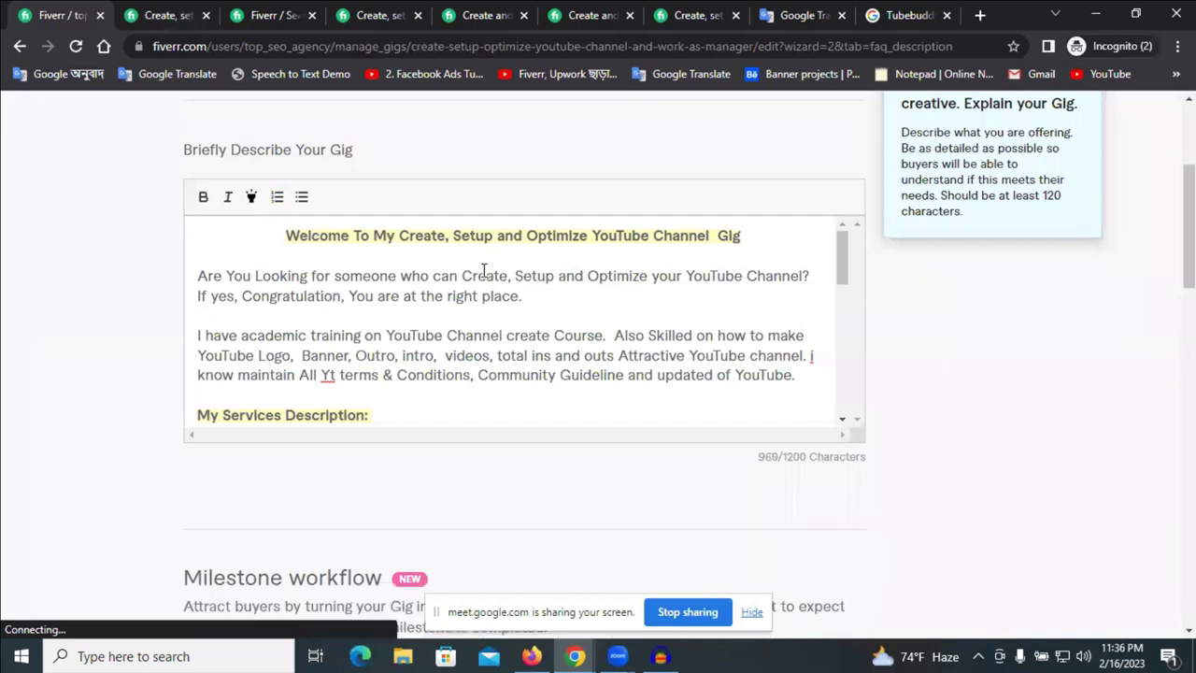
key(ctrl+f)
double_click(623, 236)
key(ctrl+c)
click(822, 80)
key(ctrl+v)
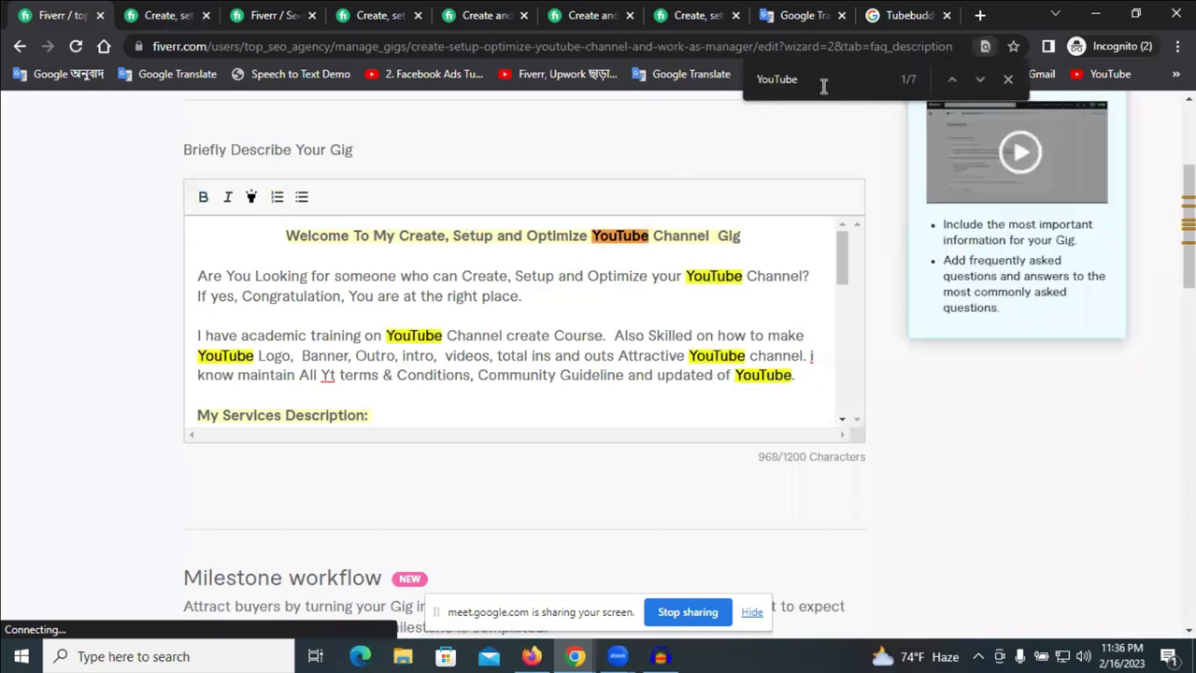
- Edit three YouTube mentions in the description paragraph, including the one before Logo
click(707, 298)
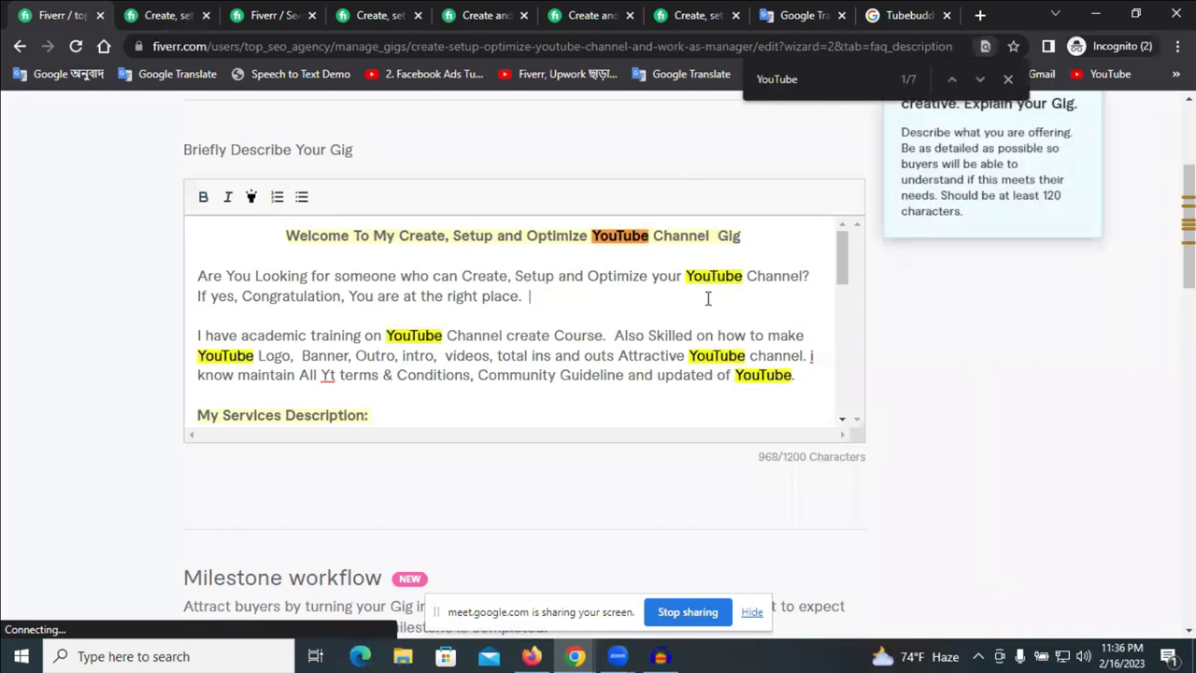
double_click(397, 336)
click(411, 334)
text(-)
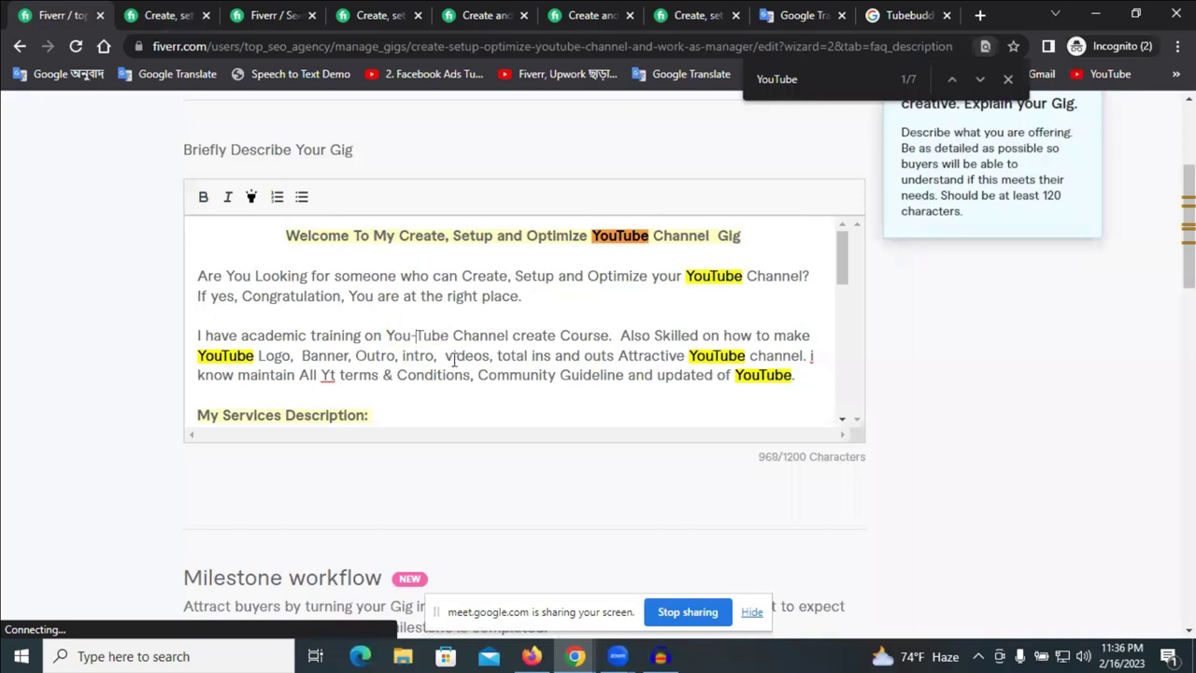
click(755, 374)
text(-)
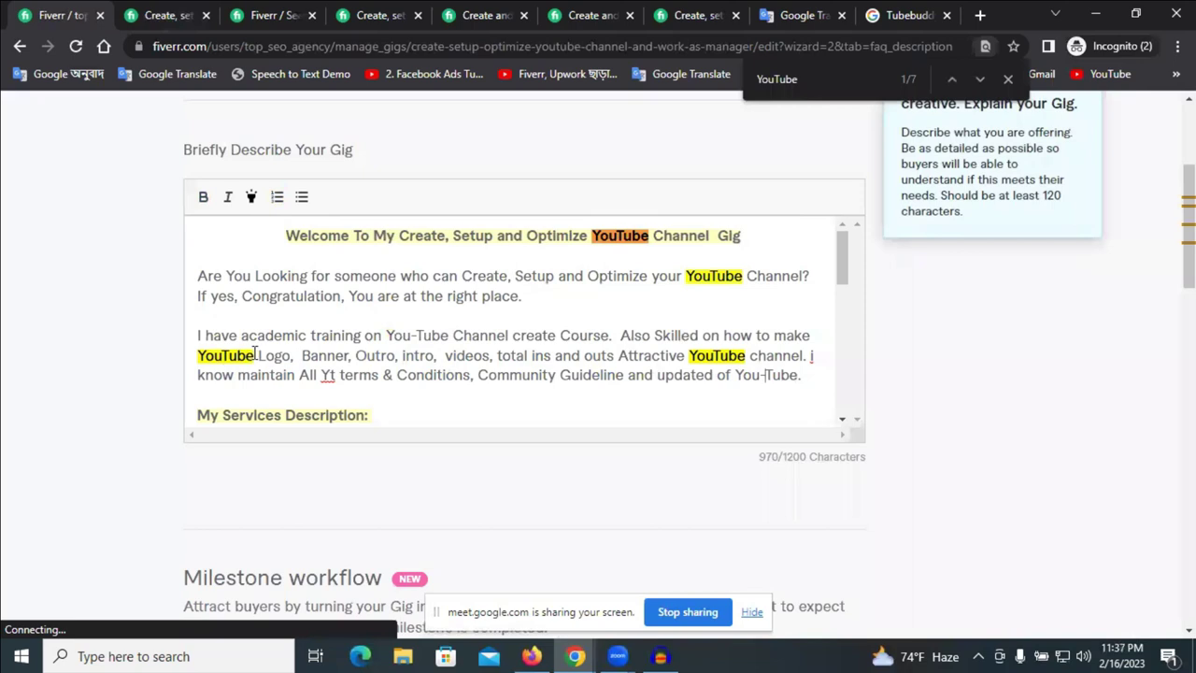
click(220, 355)
text(-)
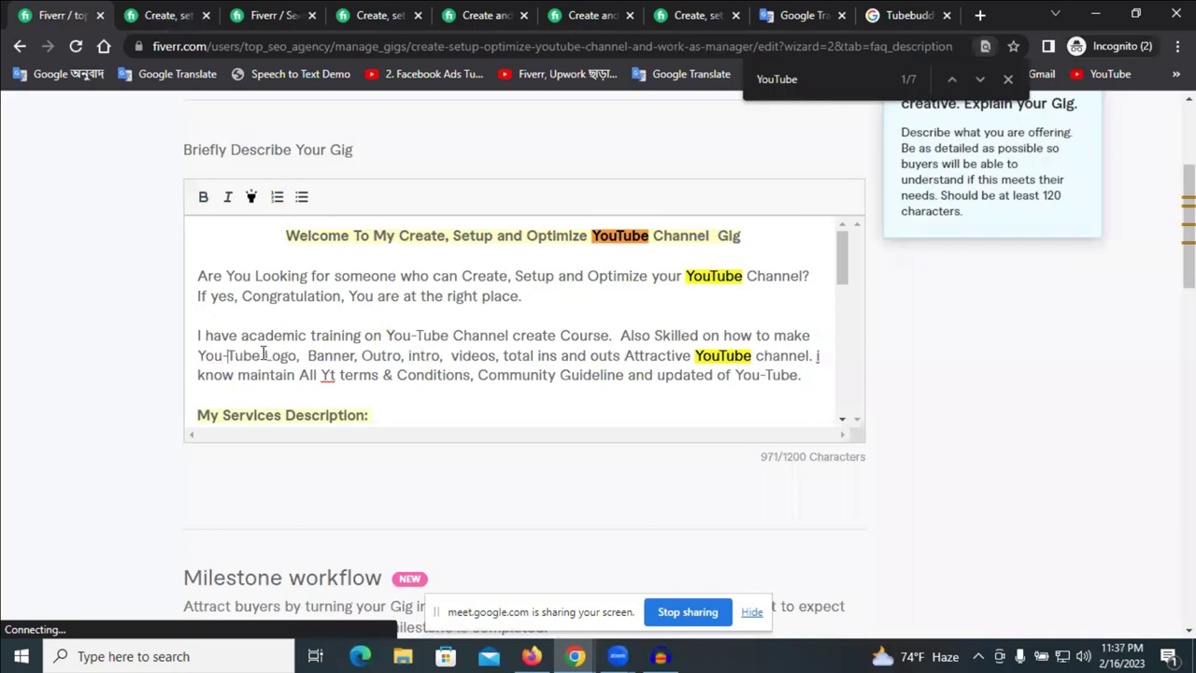
scroll(509, 358, down, 1)
scroll(508, 357, down, 1)
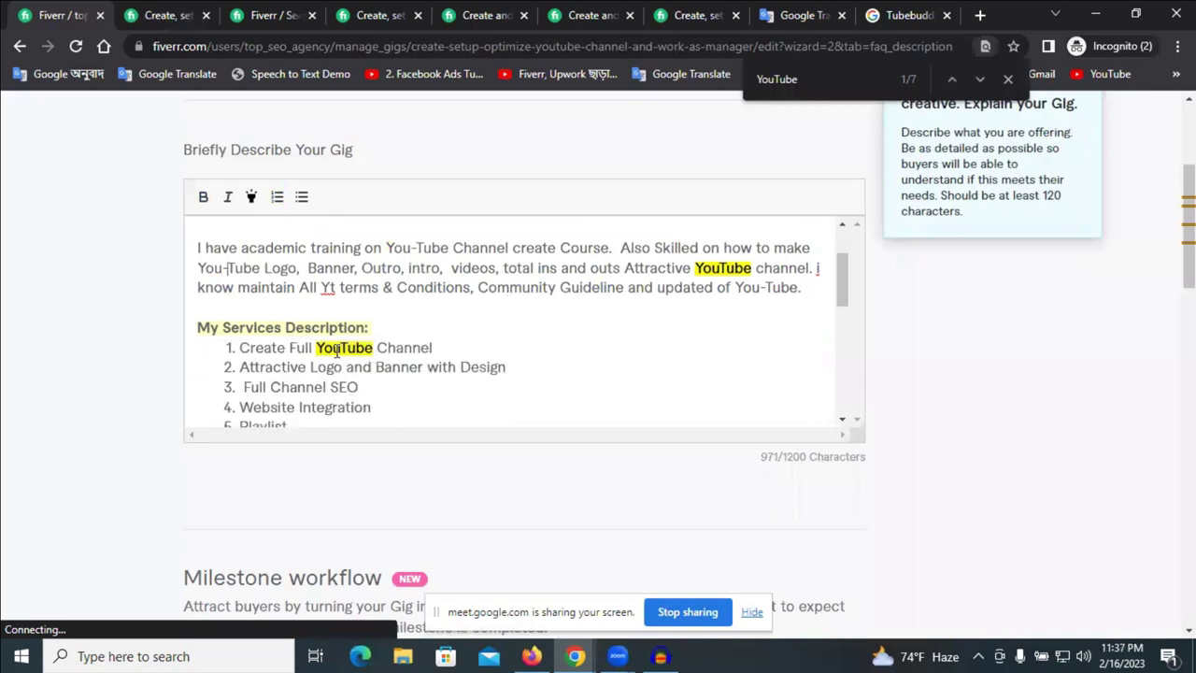
scroll(654, 351, up, 2)
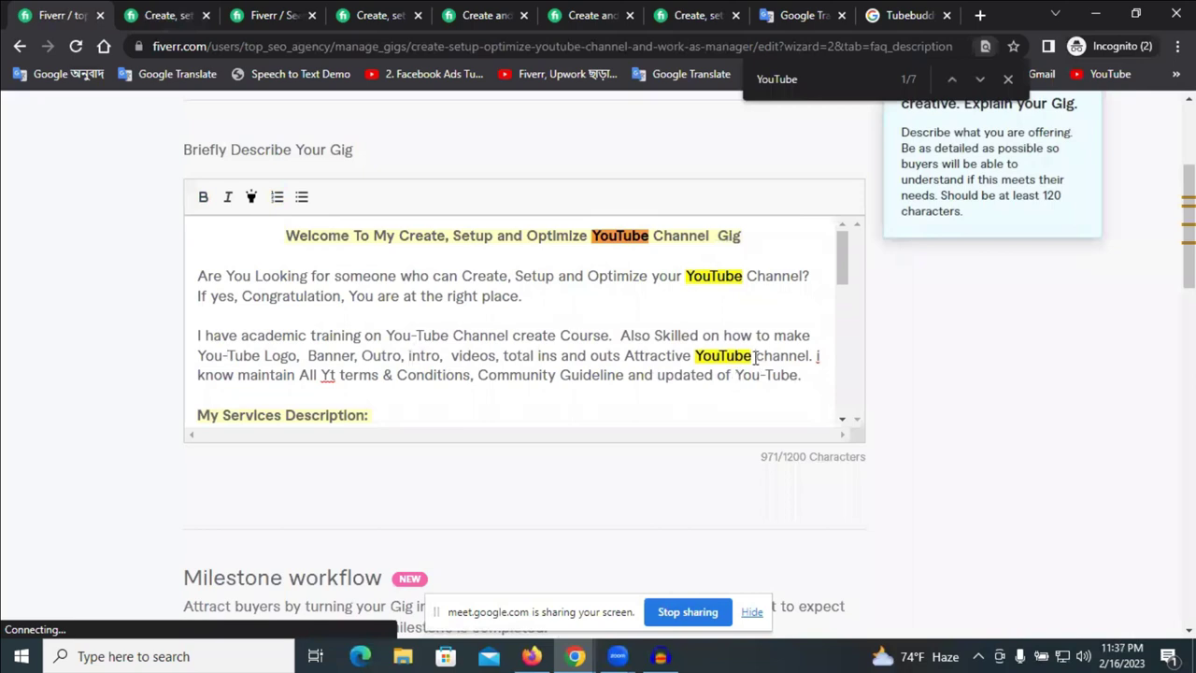
- Replace the YouTube before channel with 'YT' and try saving the description
double_click(704, 357)
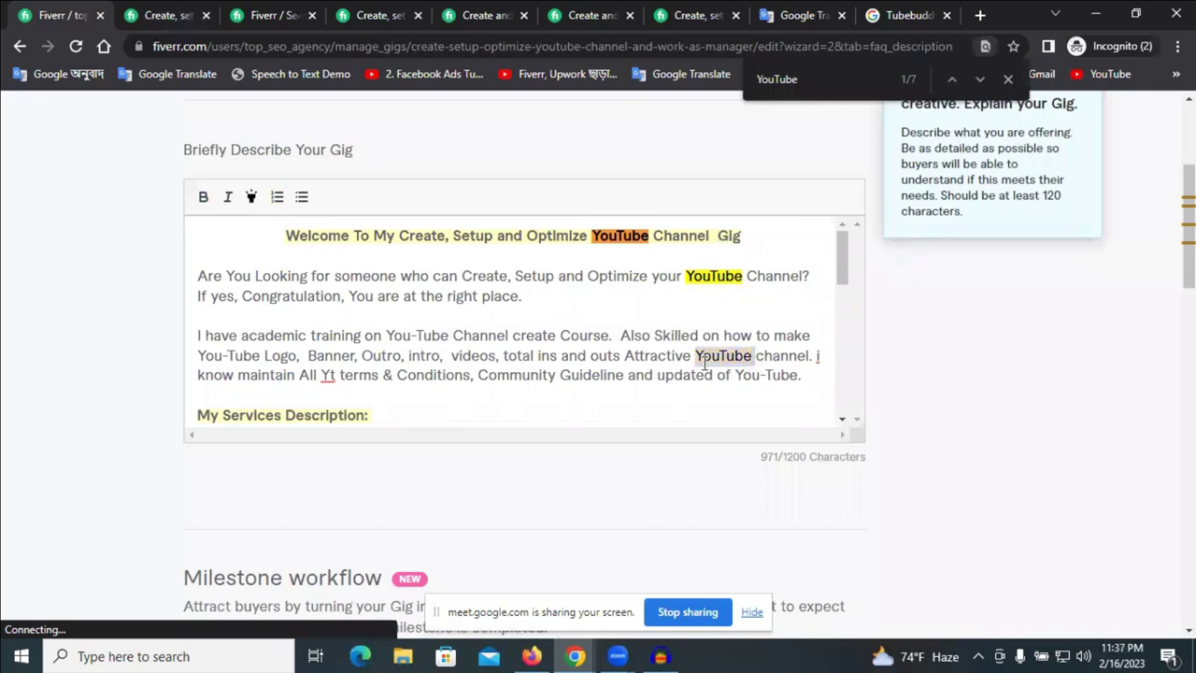
text(YT)
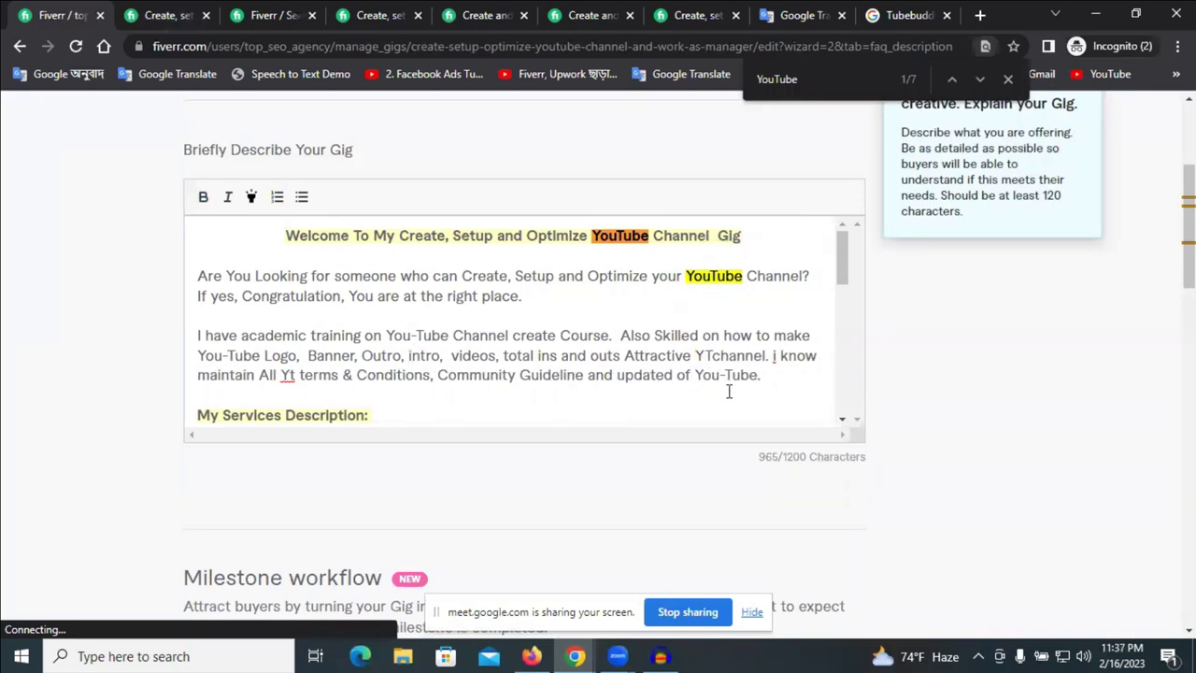
scroll(738, 341, down, 5)
scroll(737, 343, up, 3)
scroll(737, 344, up, 5)
scroll(932, 445, down, 4)
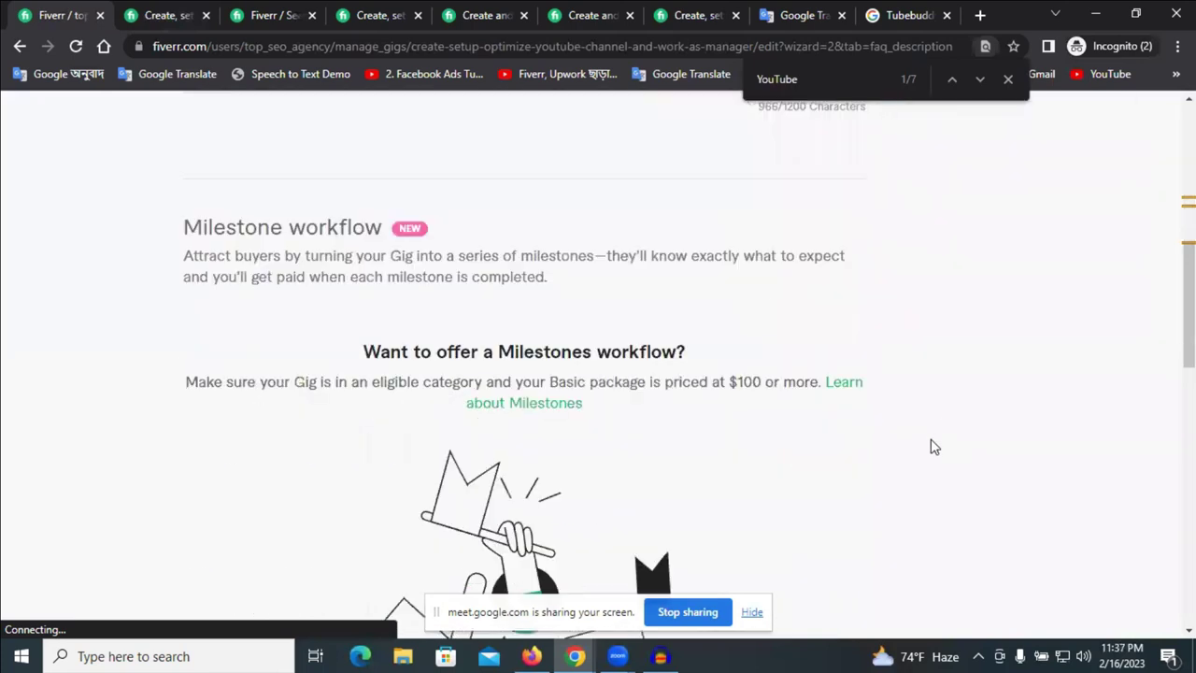
scroll(888, 437, down, 5)
click(783, 439)
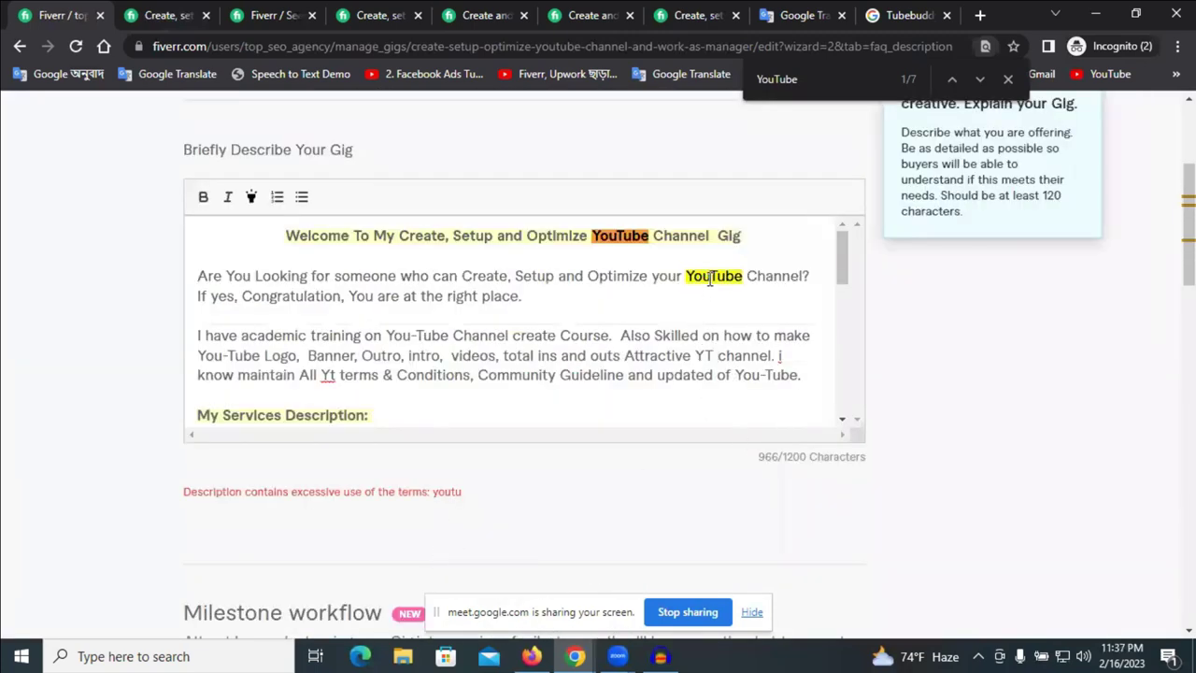
- Change service item 1 to 'Create Full YT Channel' and save the description step
scroll(612, 345, down, 1)
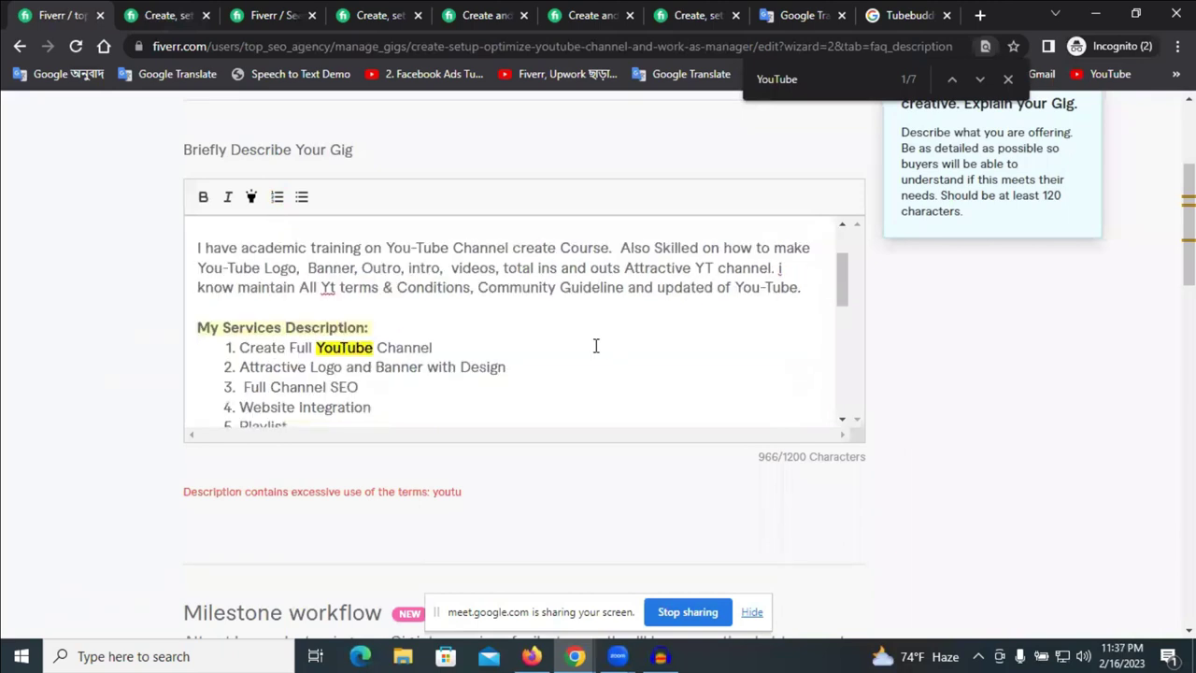
drag(374, 348, 316, 348)
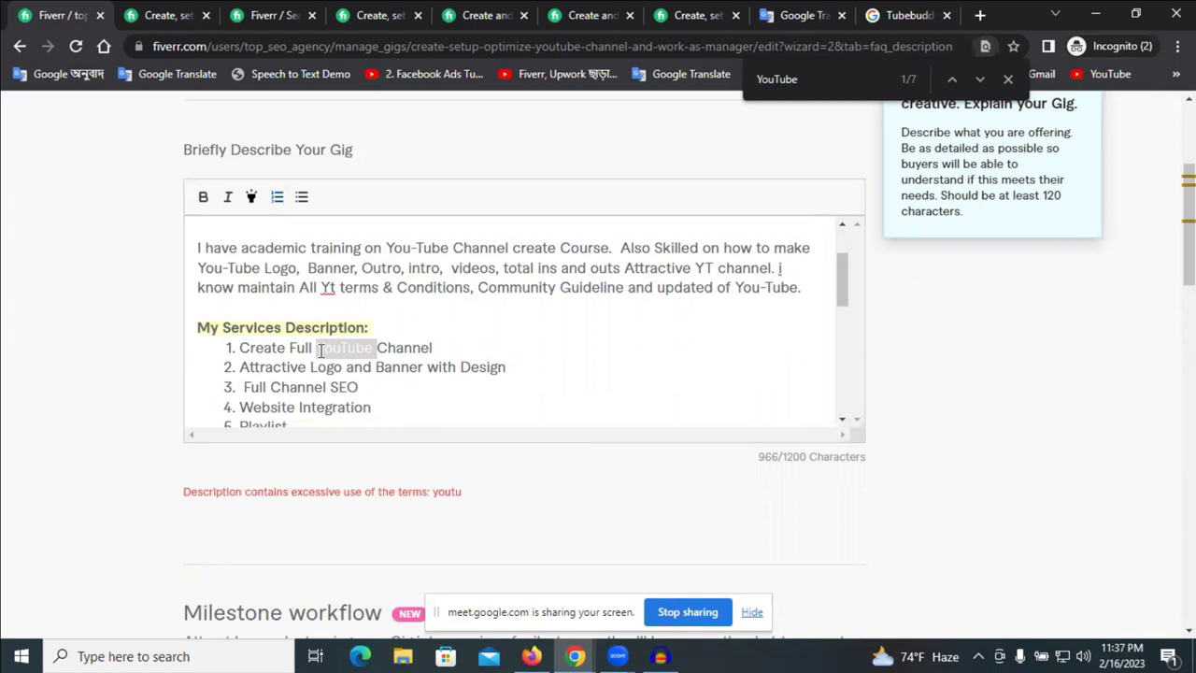
text(YT)
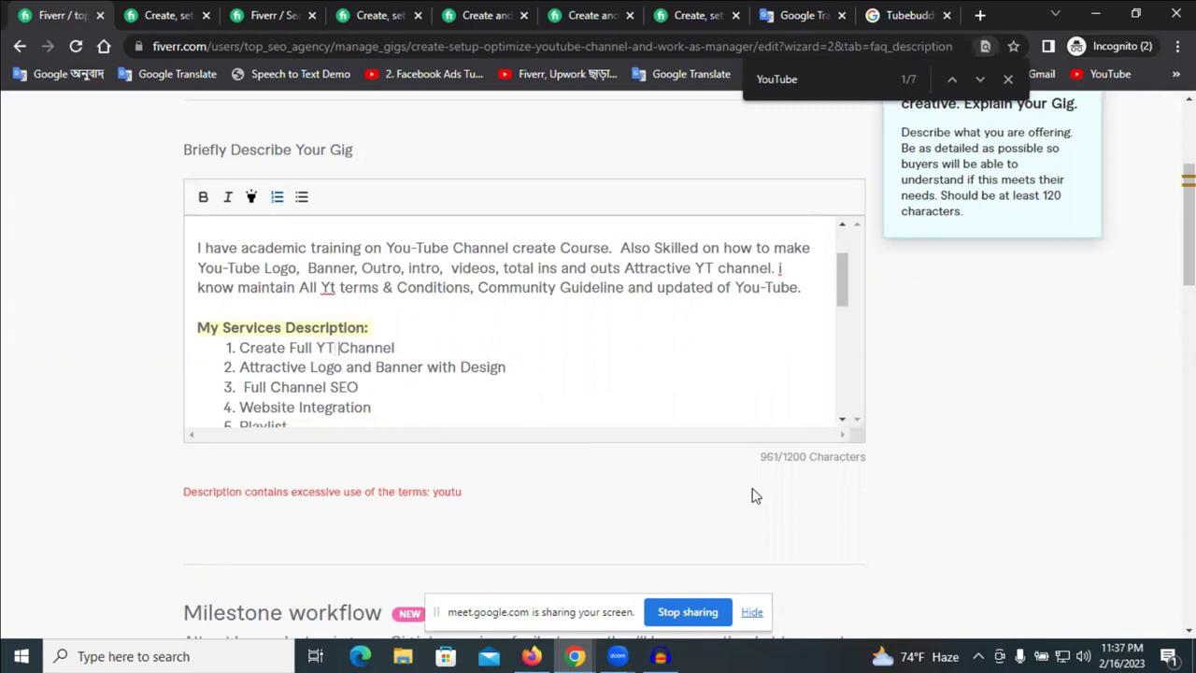
scroll(654, 411, down, 3)
scroll(523, 215, up, 1)
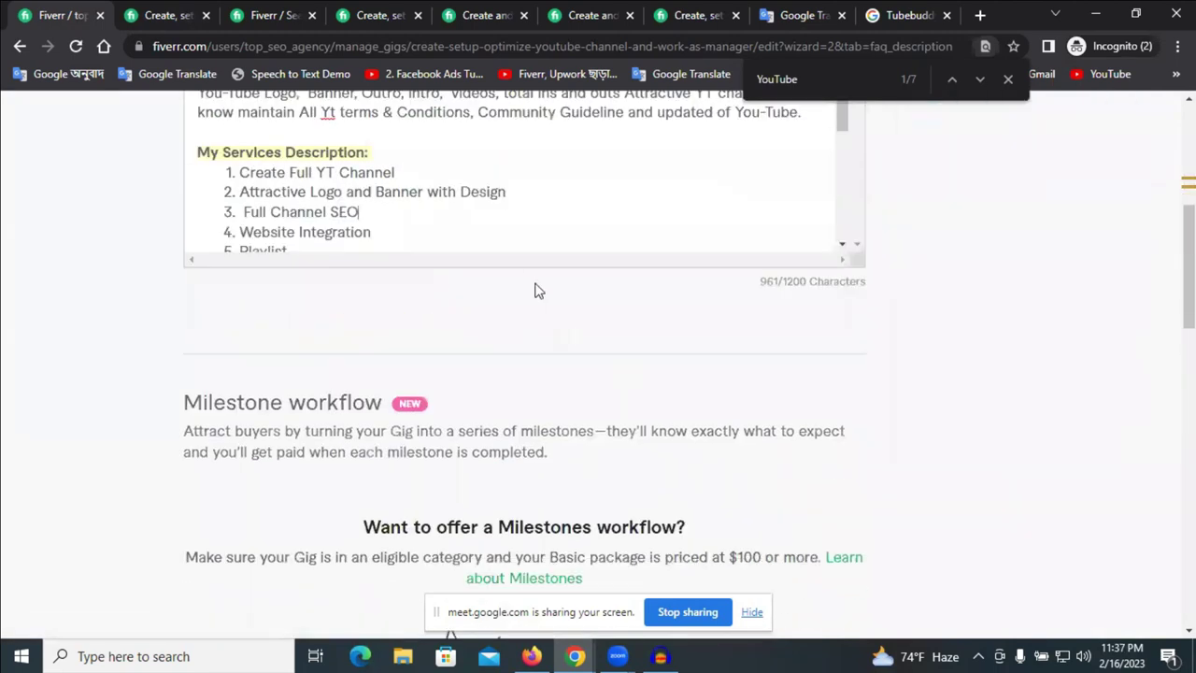
scroll(635, 376, down, 2)
scroll(653, 378, down, 8)
click(756, 365)
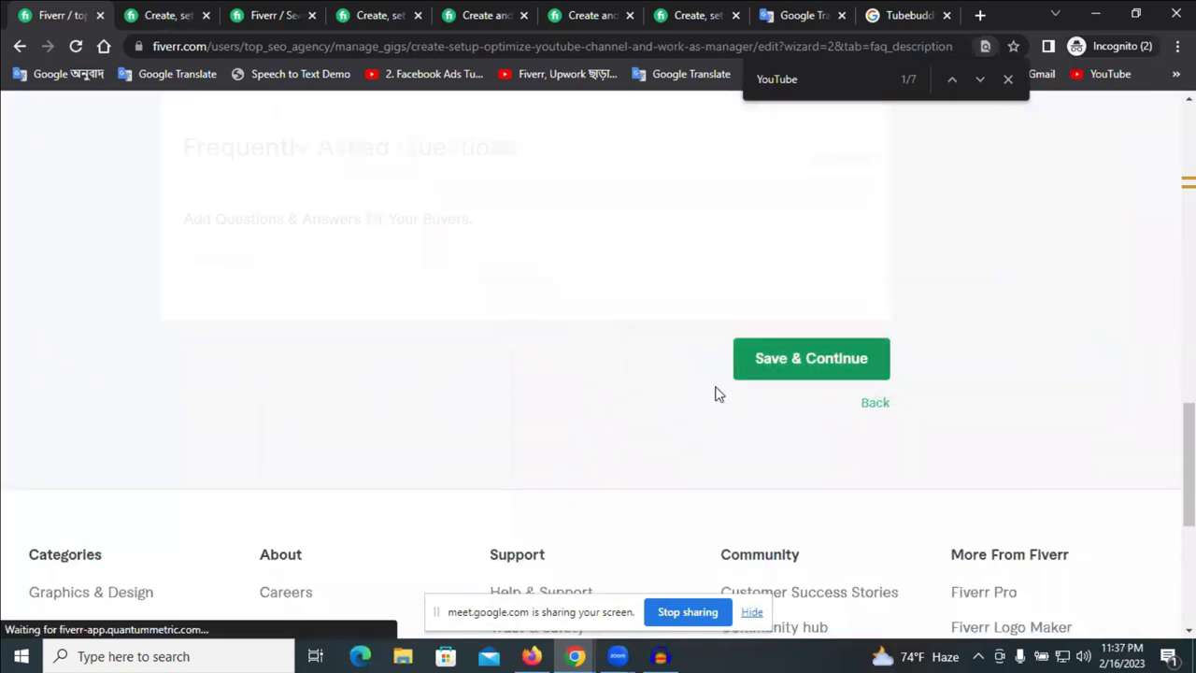
scroll(718, 393, up, 2)
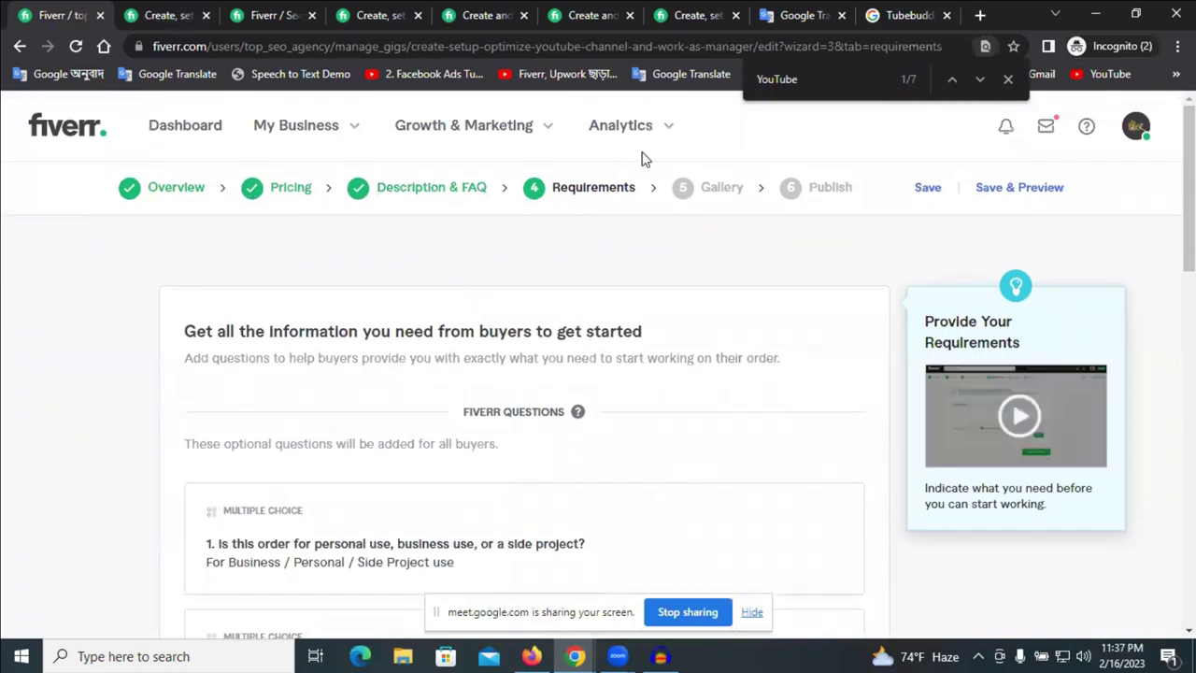
- Scroll to Your Questions on the Requirements page and add a new buyer question
scroll(467, 268, down, 3)
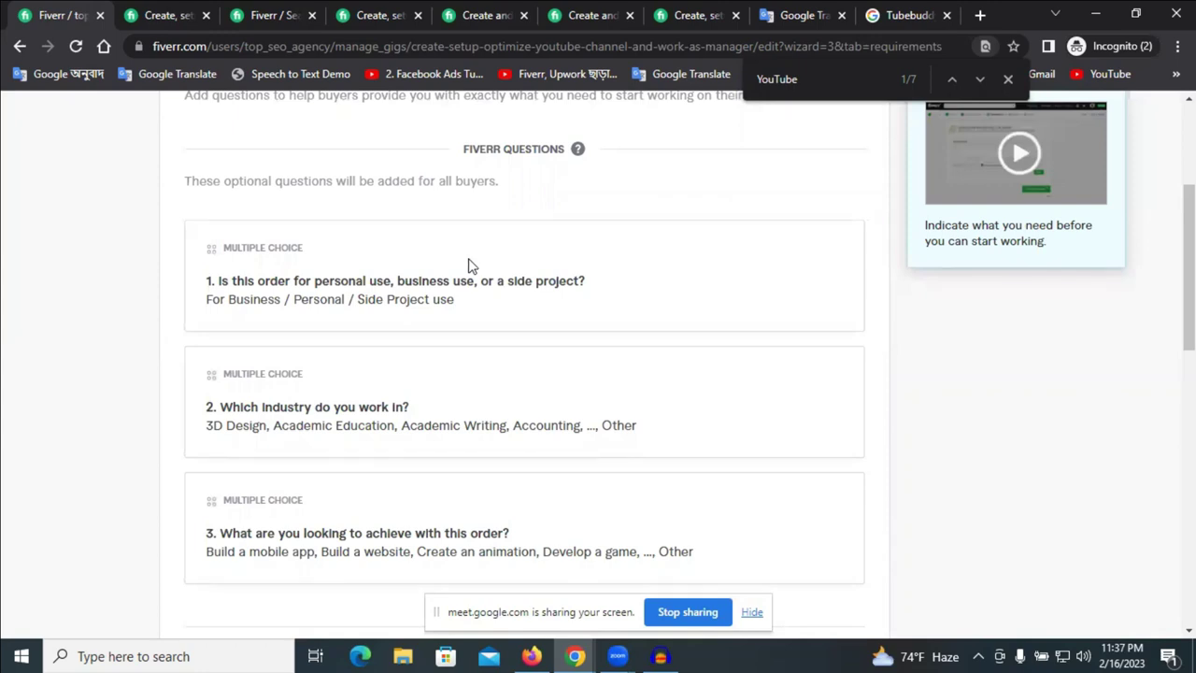
scroll(473, 264, down, 2)
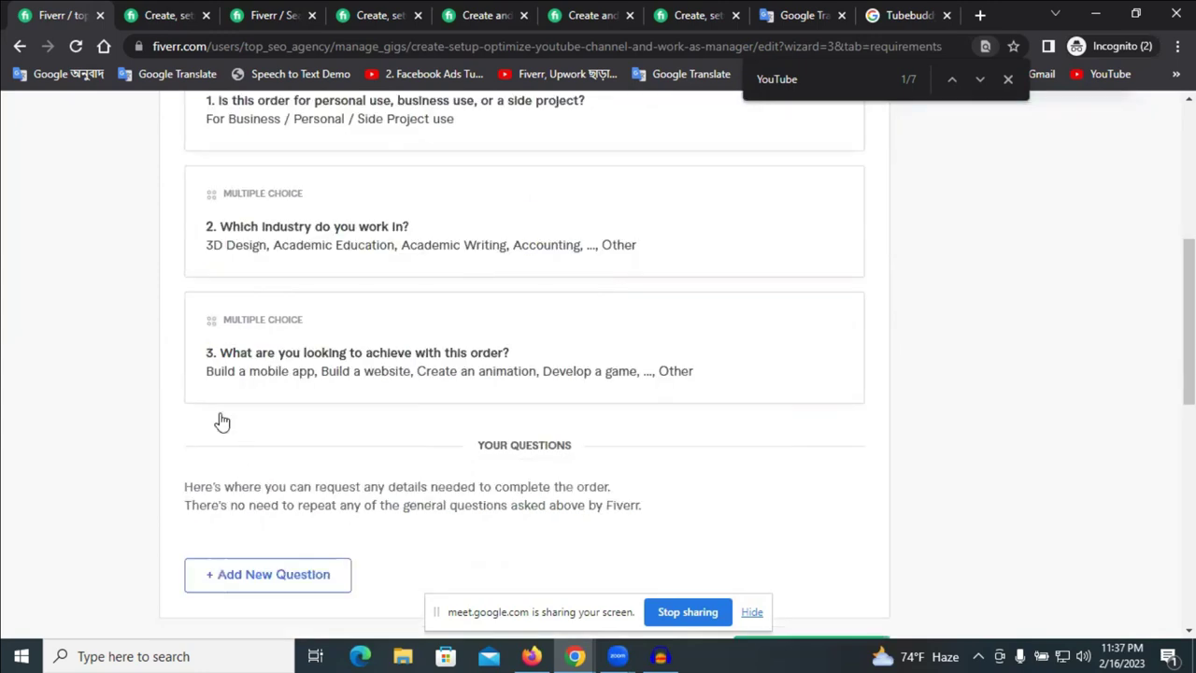
scroll(243, 418, down, 2)
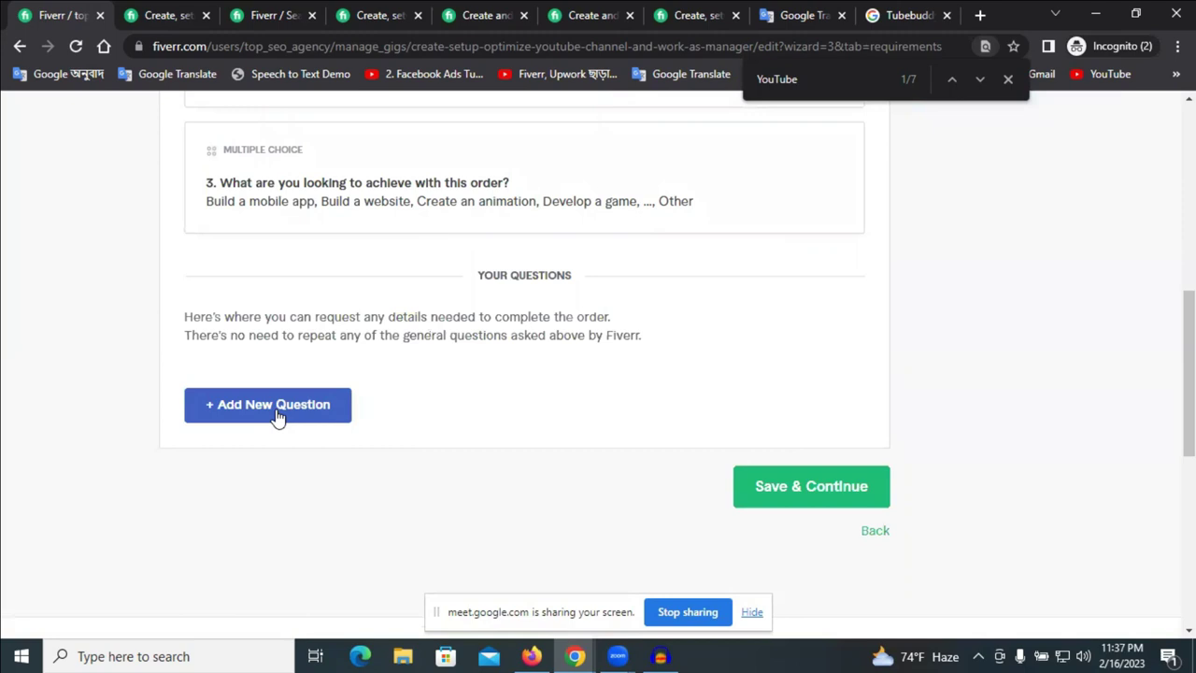
click(276, 411)
- Set the question's answer format to Attachment and write '1. Channel Name or Idea'
click(384, 390)
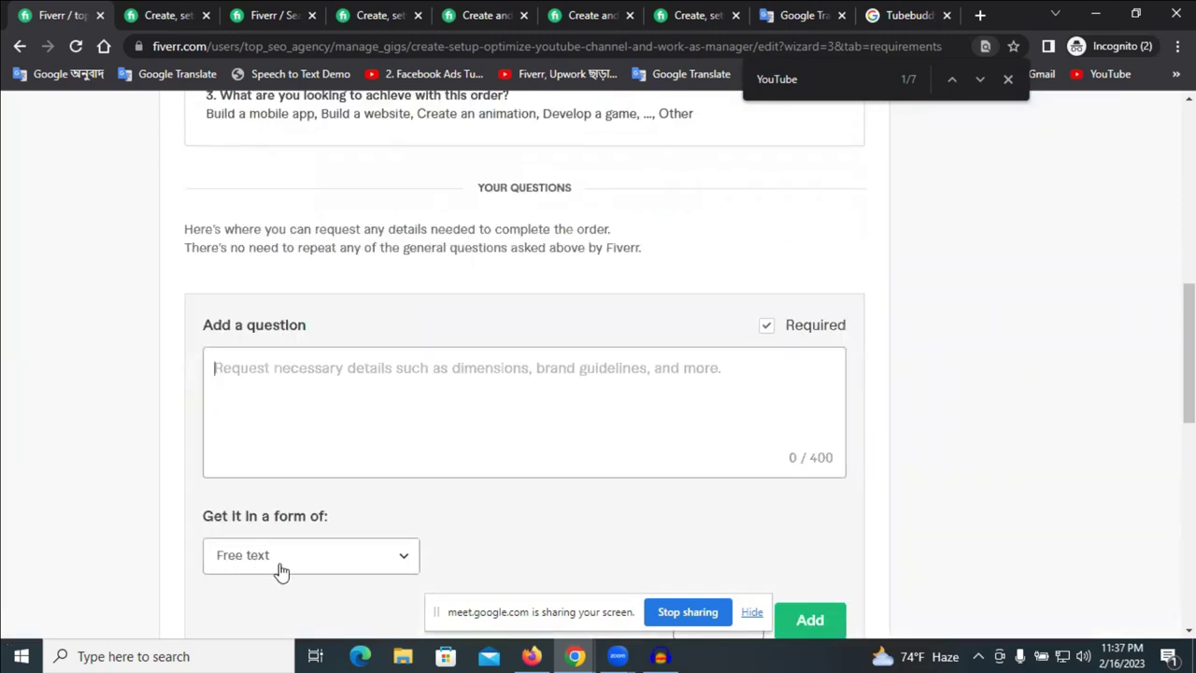
click(280, 555)
click(299, 512)
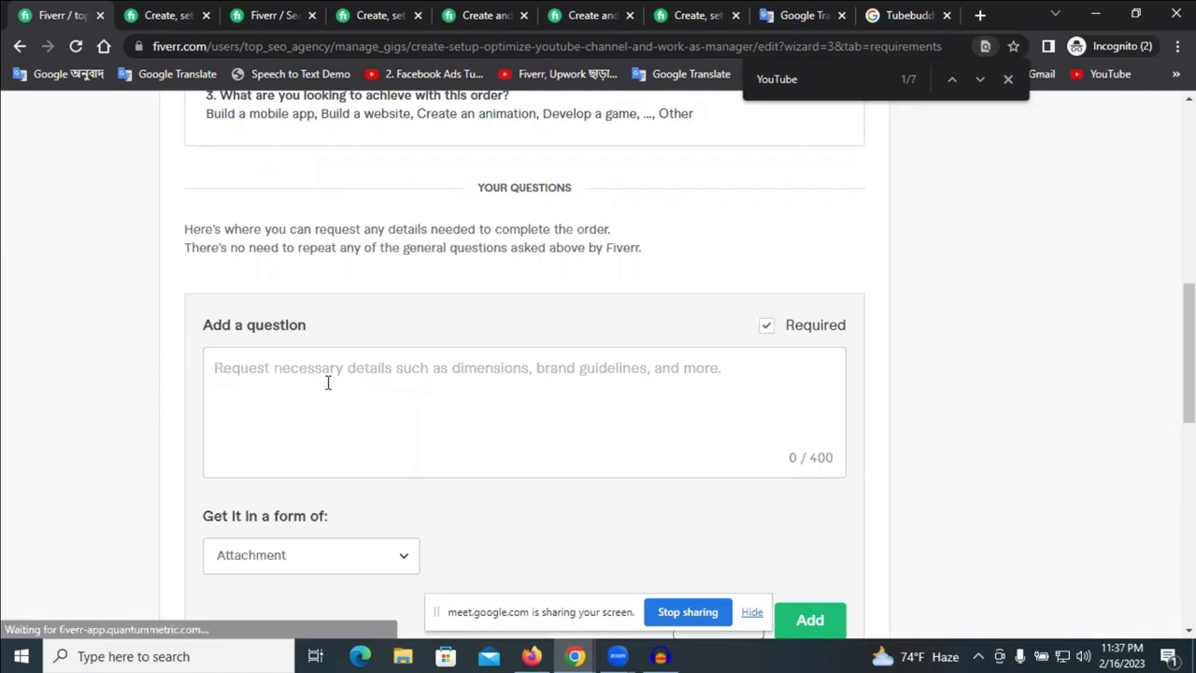
click(328, 382)
text(1.)
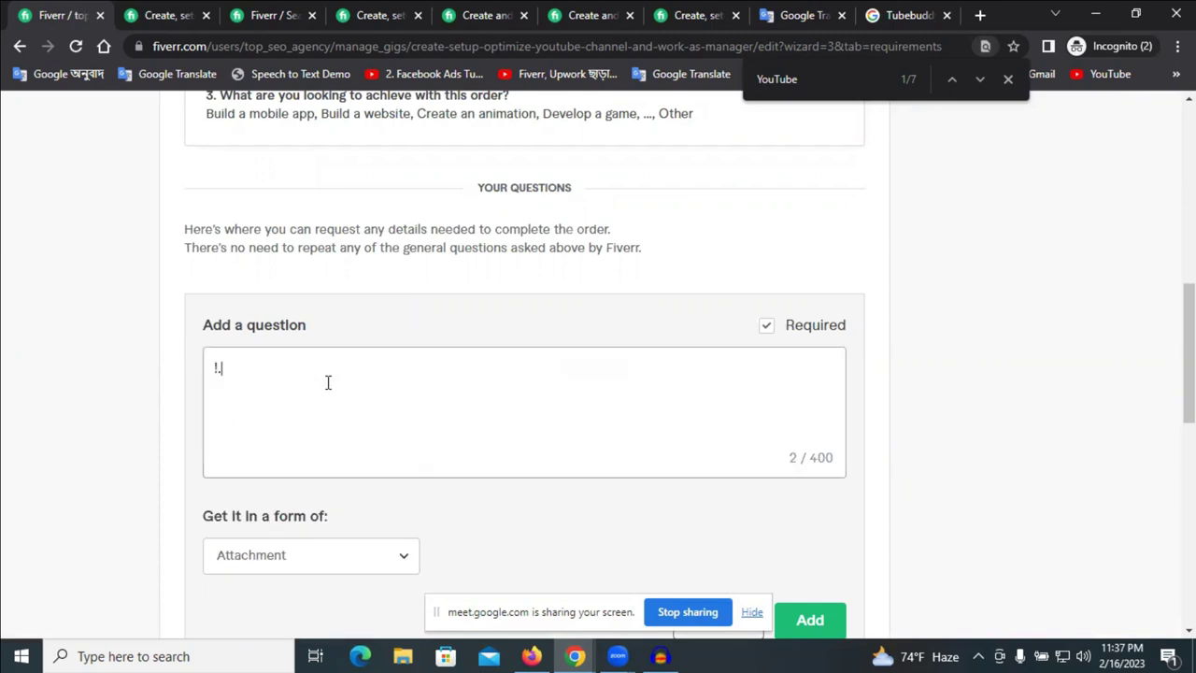
key(BackSpace)
key(BackSpace)
text(1. Channel Name)
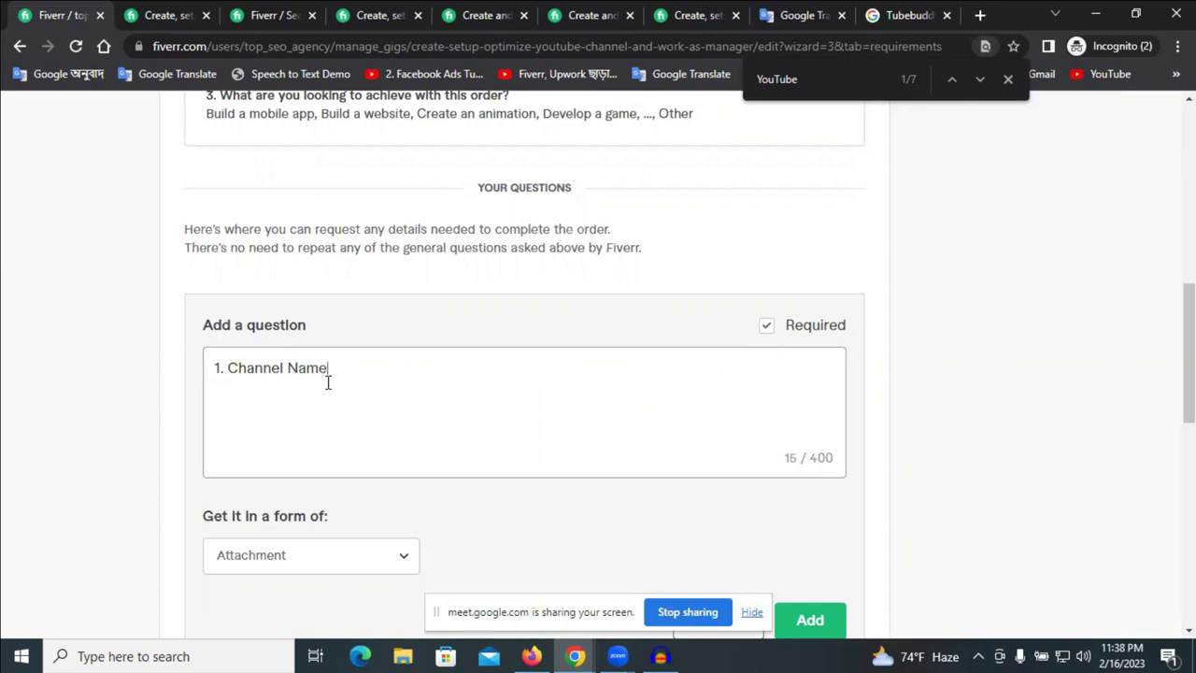
text( or Idea)
- Add the lines '2. Description' and '3. Logo/Channel Art', then begin a line '4.'
key(Return)
text(2. Description)
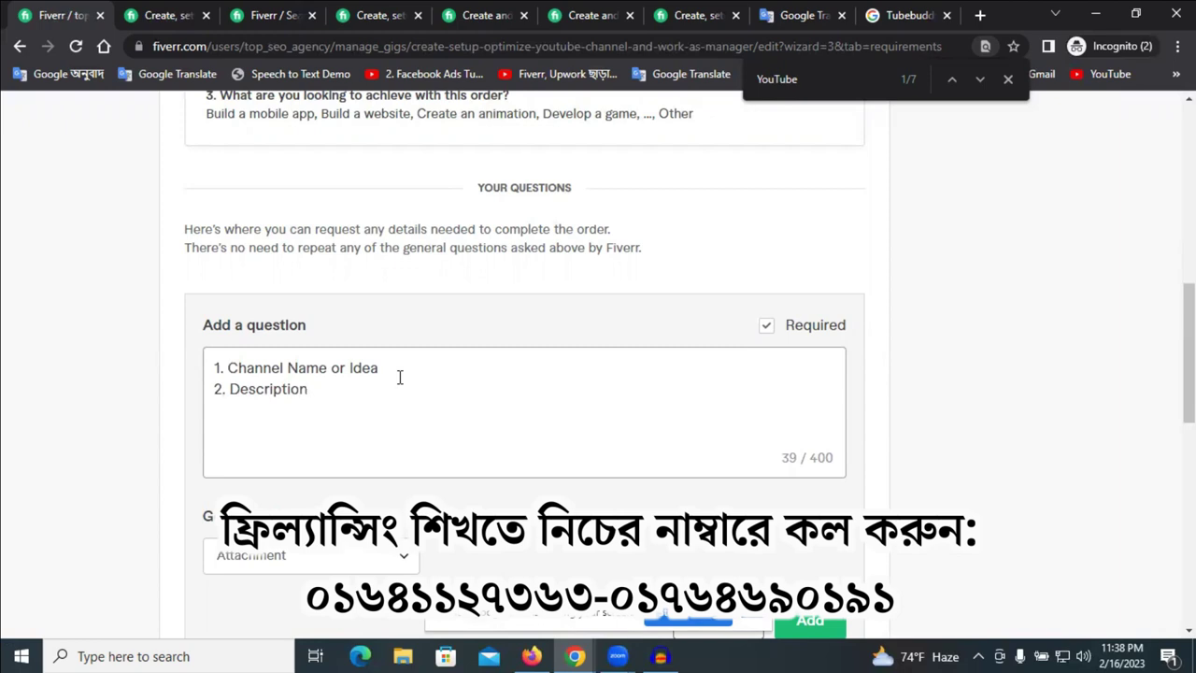
text(3. )
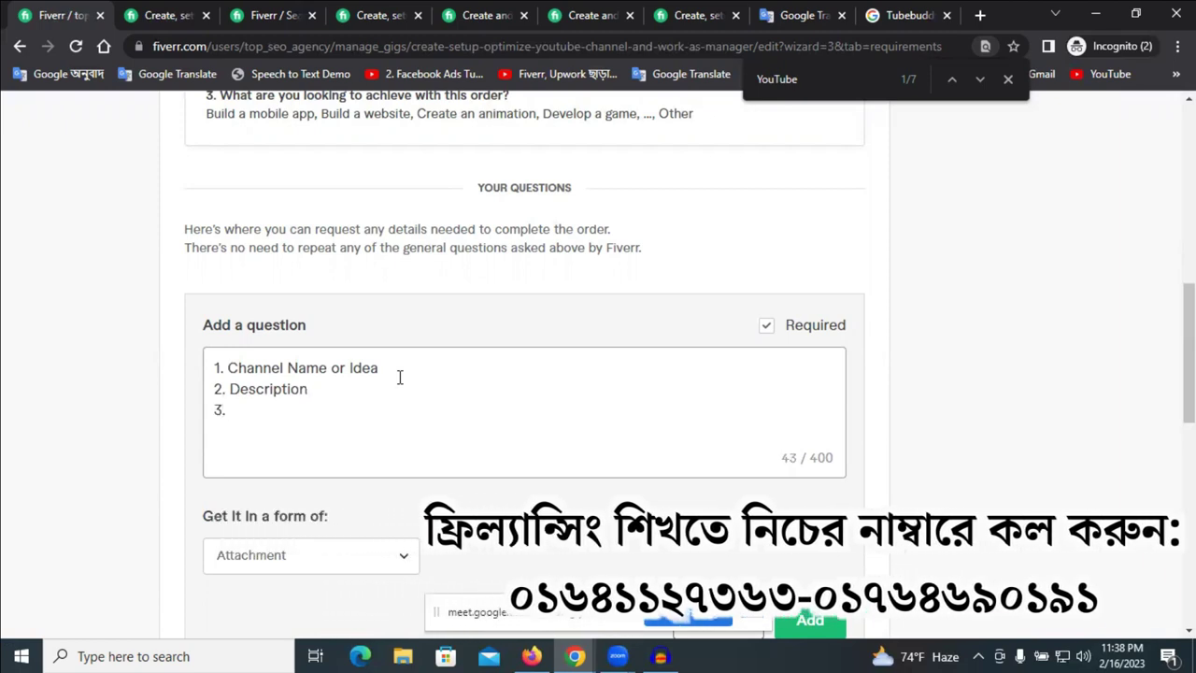
text(Log)
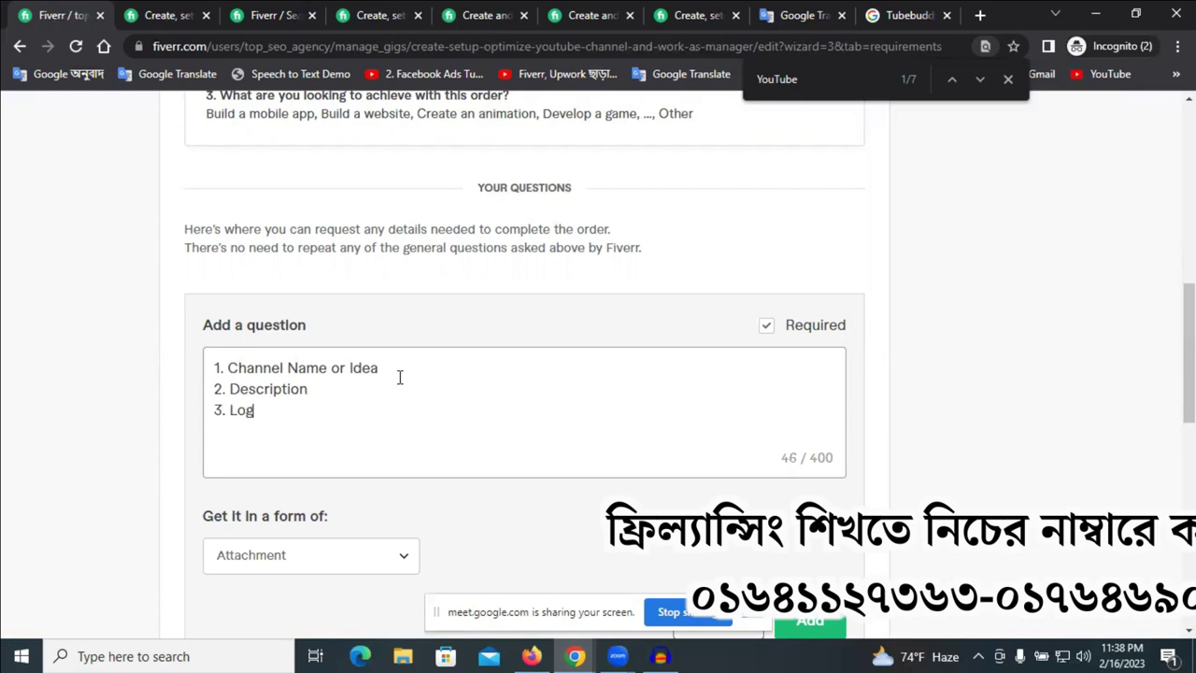
text(o, Cha)
key(BackSpace)
key(BackSpace)
key(BackSpace)
key(BackSpace)
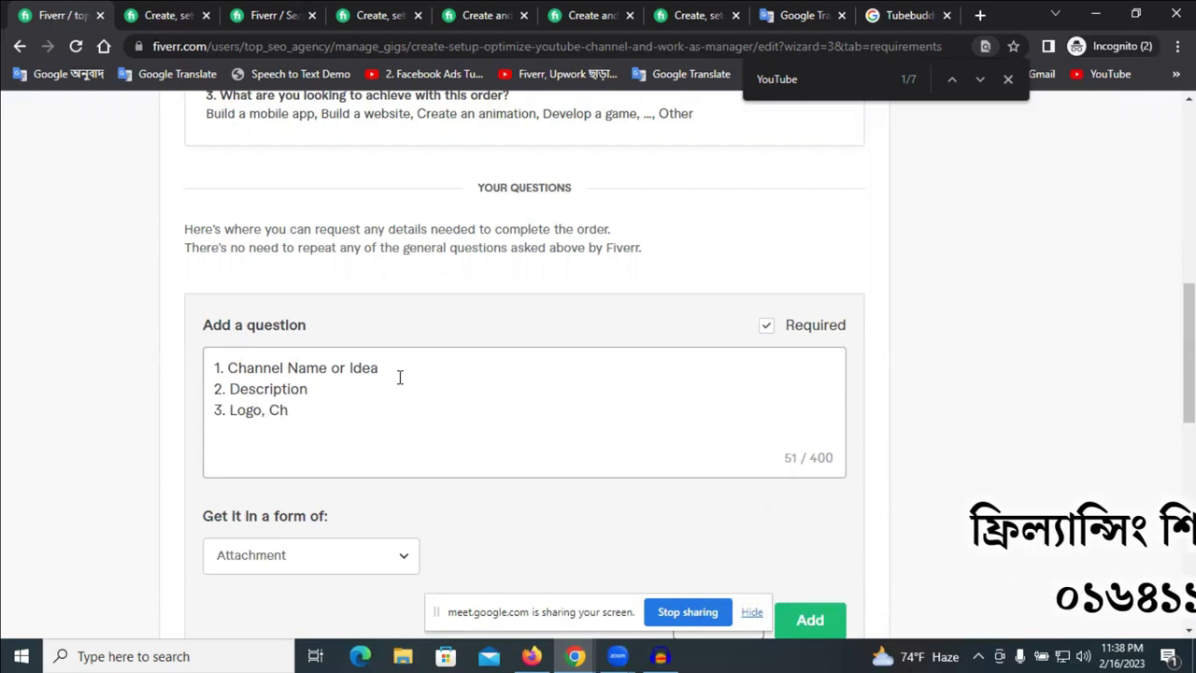
key(BackSpace)
text(/c)
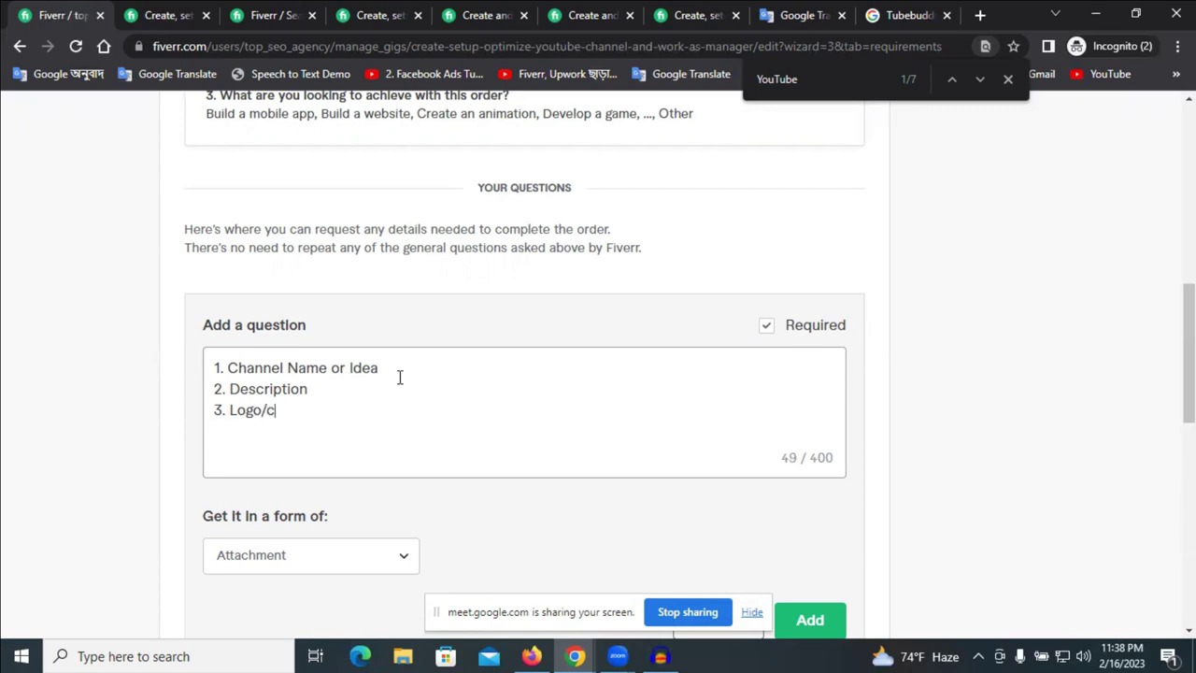
key(BackSpace)
text(Channel)
text(Art)
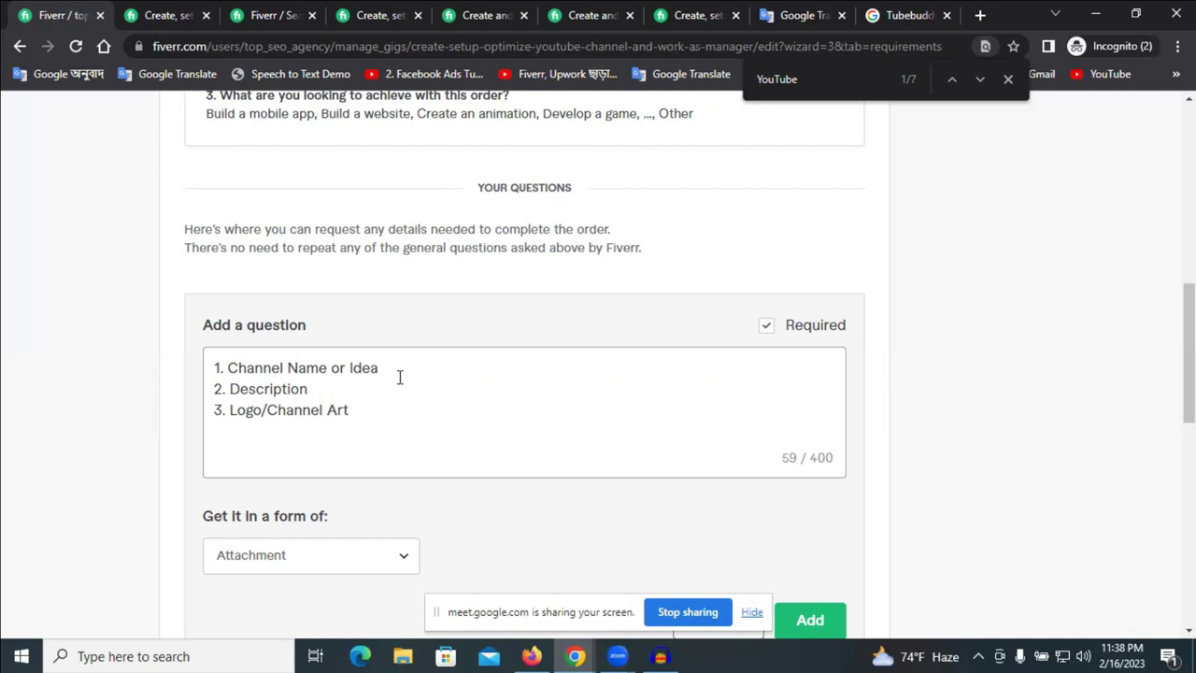
key(Return)
text(4.)
- Reword the third item to 'Logo and Channel Art'
drag(261, 408, 266, 407)
key(BackSpace)
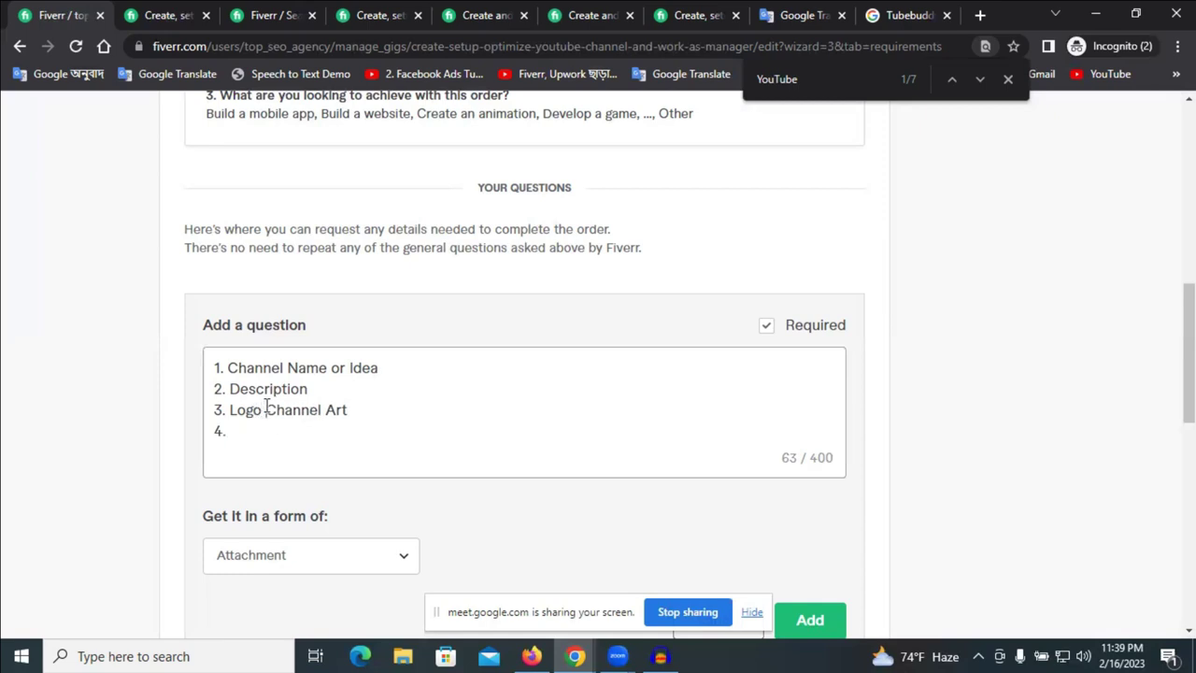
key(BackSpace)
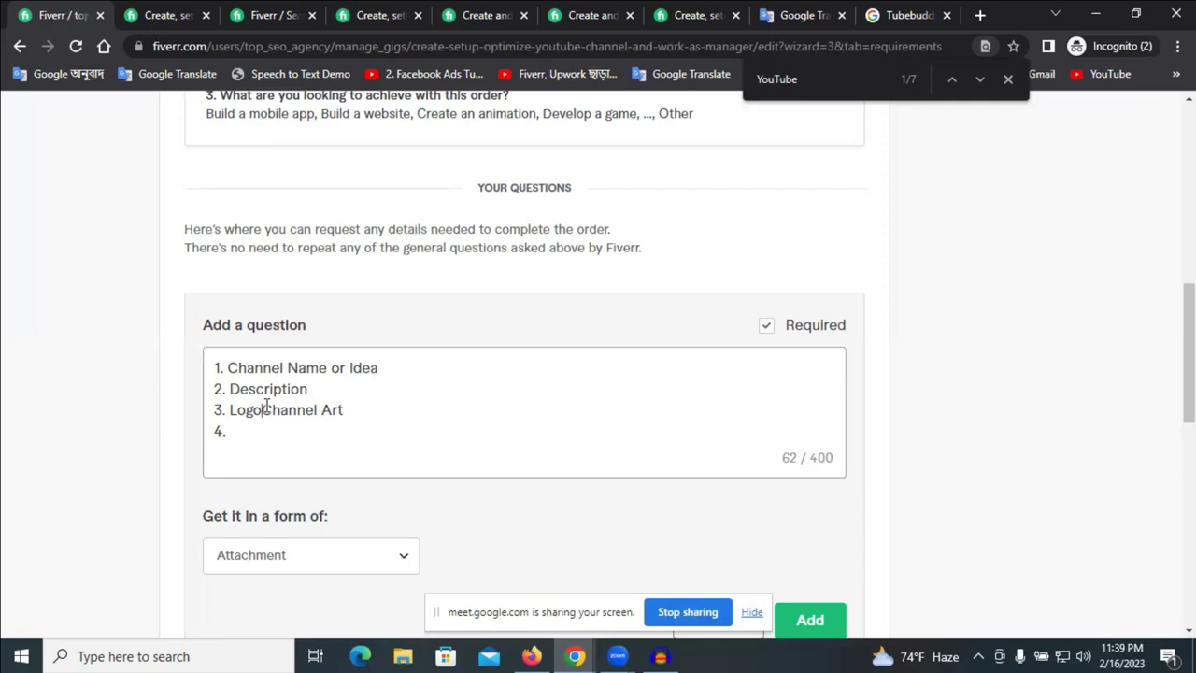
text(and)
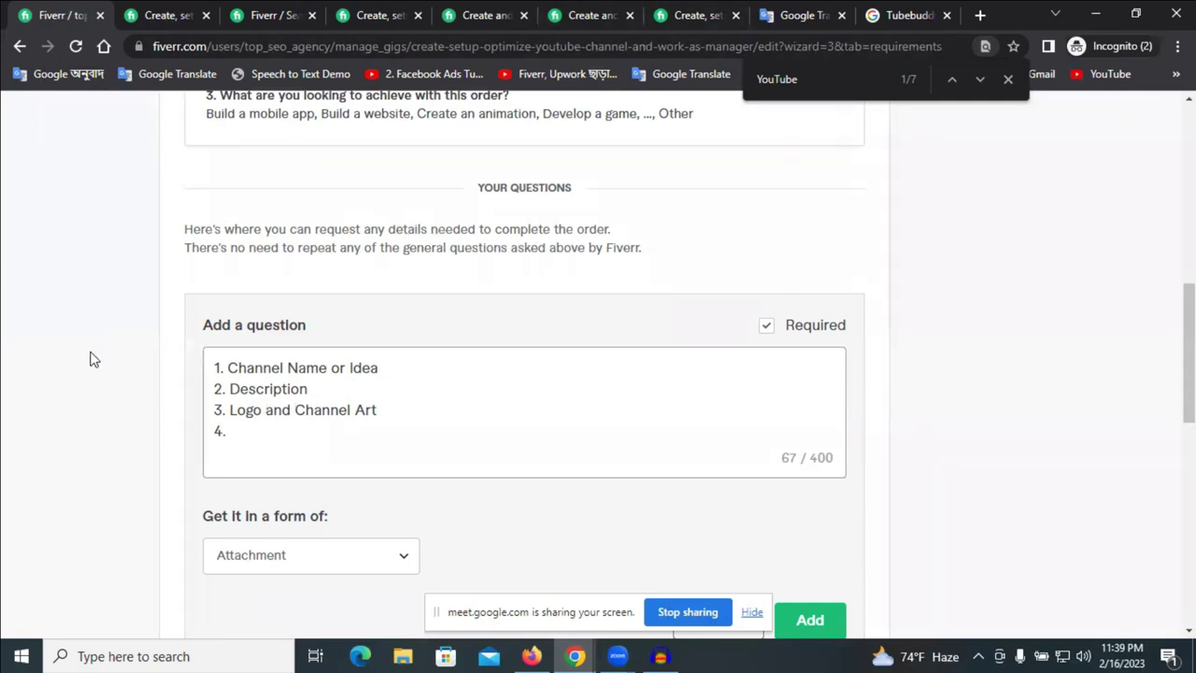
- Draft a fourth line 'Manager Access', delete it, and add the question to the requirements
click(258, 436)
text(Manager)
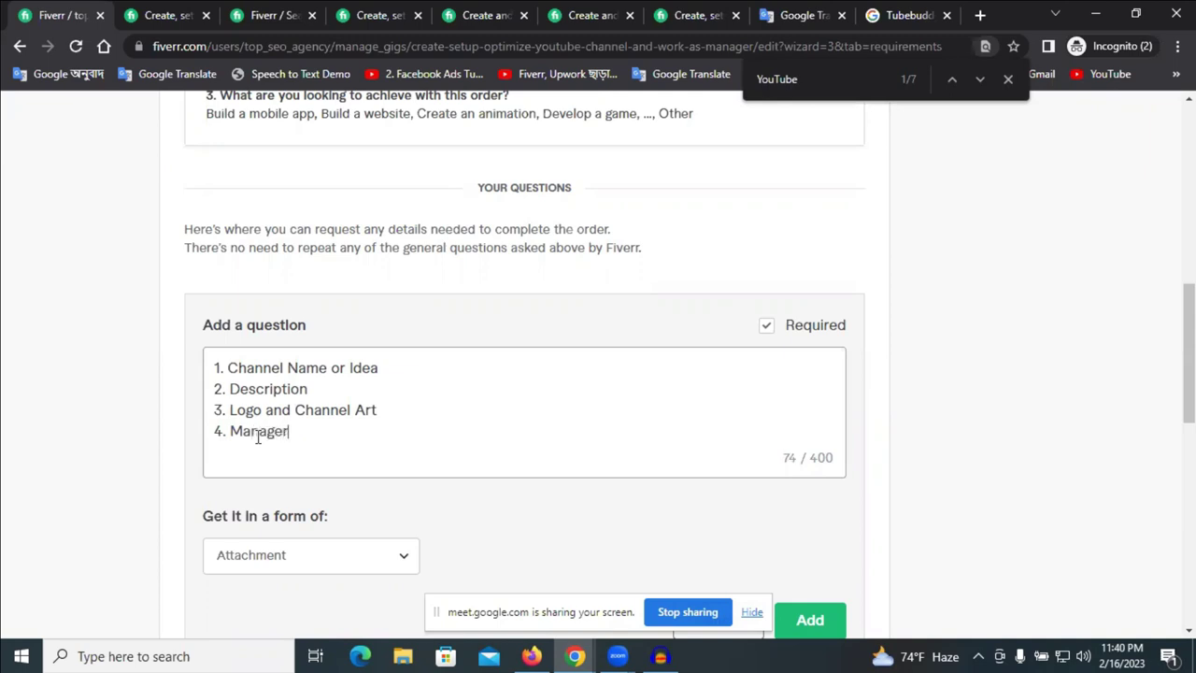
text( Acess)
right_click(321, 431)
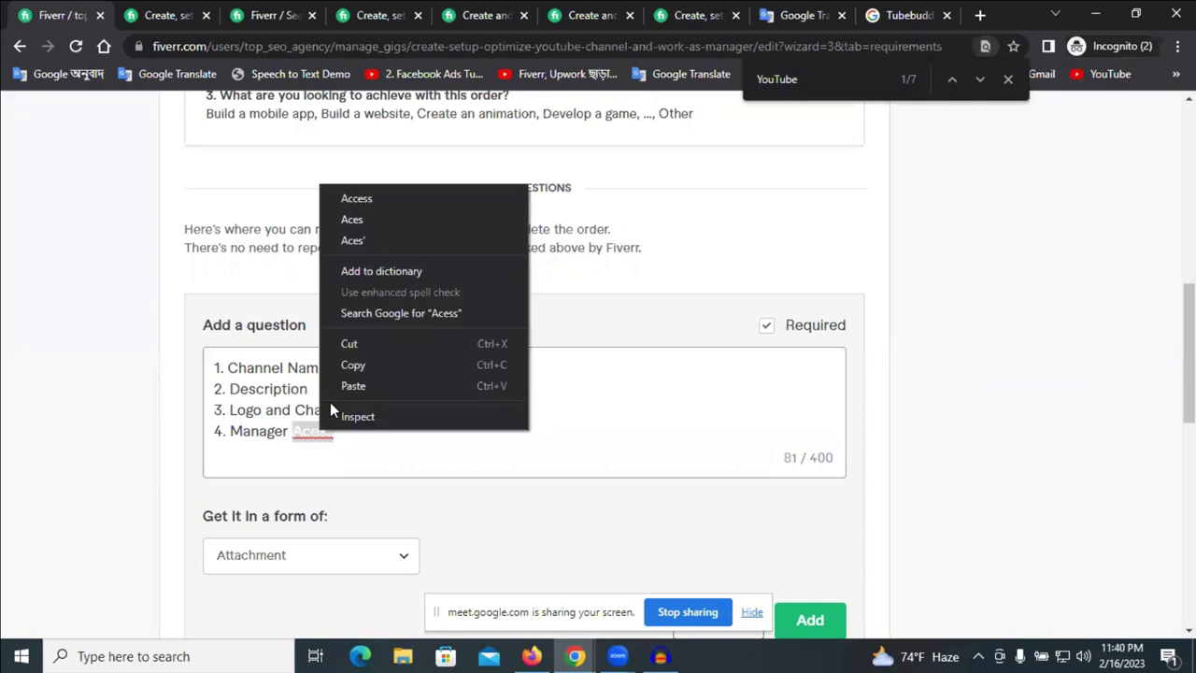
click(378, 198)
drag(365, 427, 209, 455)
key(BackSpace)
key(BackSpace)
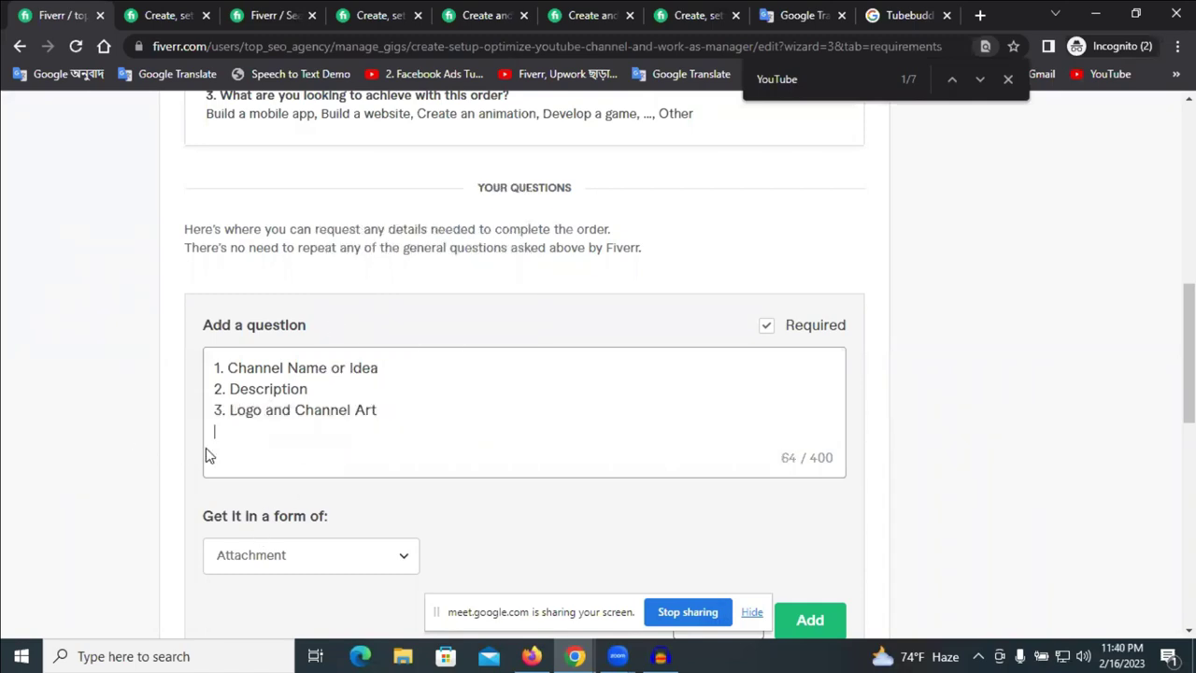
scroll(902, 553, down, 2)
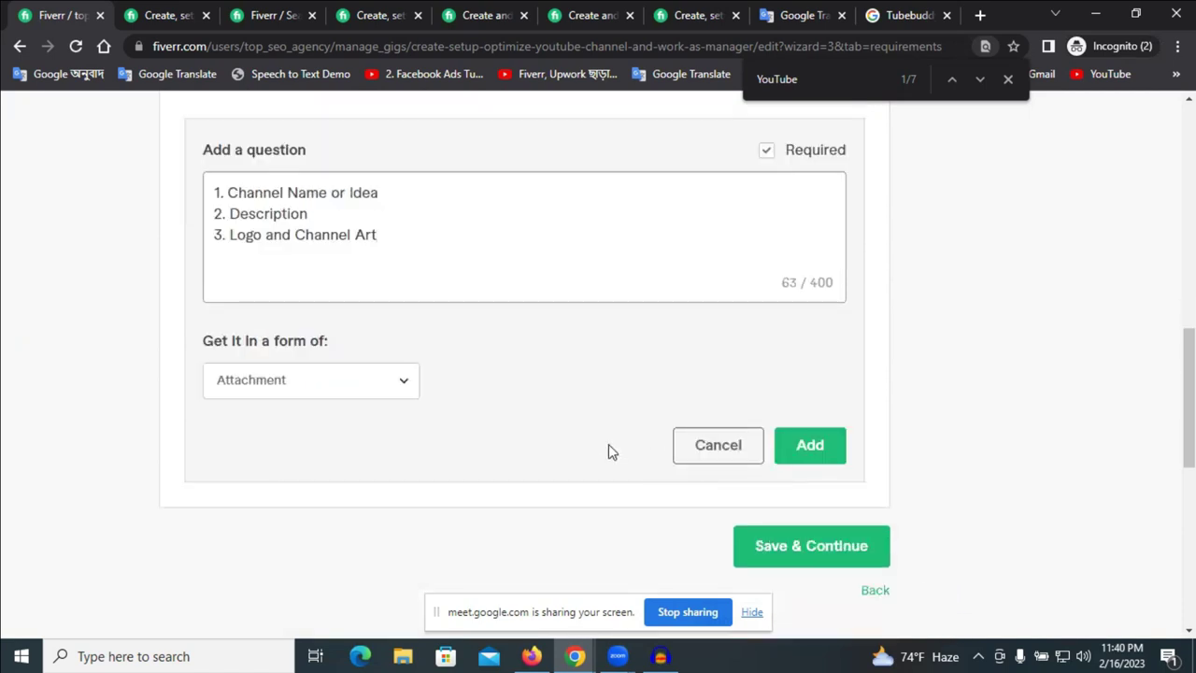
click(809, 450)
- Save the requirements step and move on to the gig gallery's image guidelines
click(782, 332)
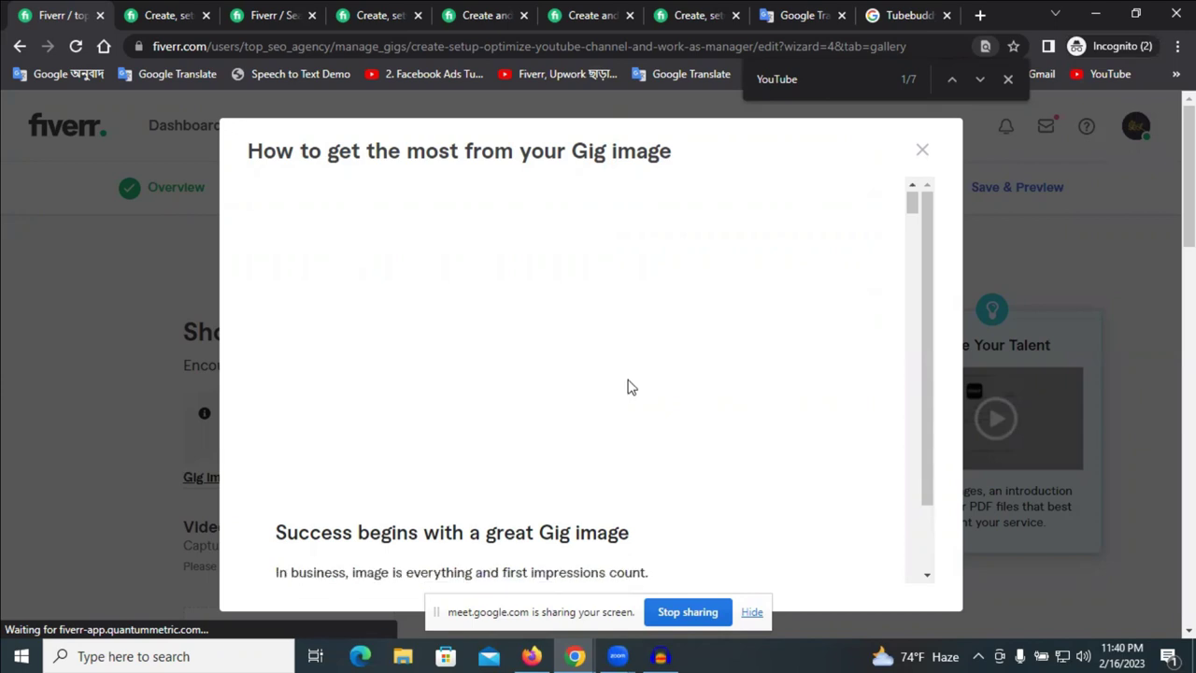
scroll(706, 441, down, 5)
scroll(718, 443, down, 2)
scroll(717, 442, up, 10)
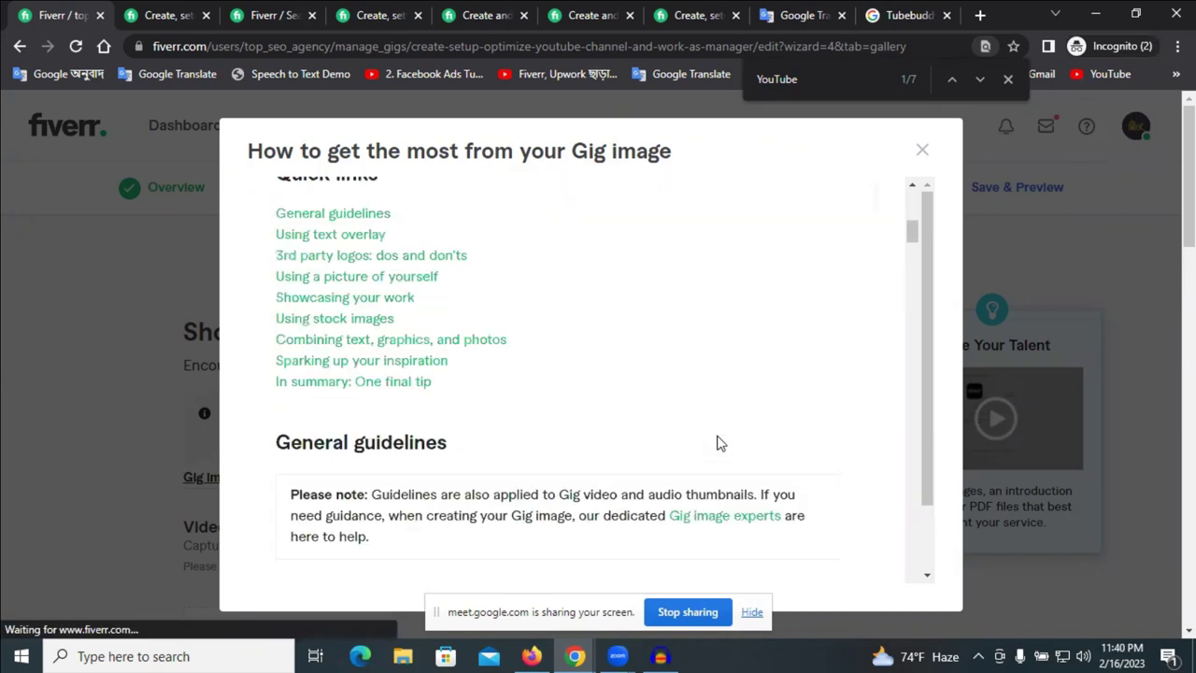
scroll(718, 443, down, 8)
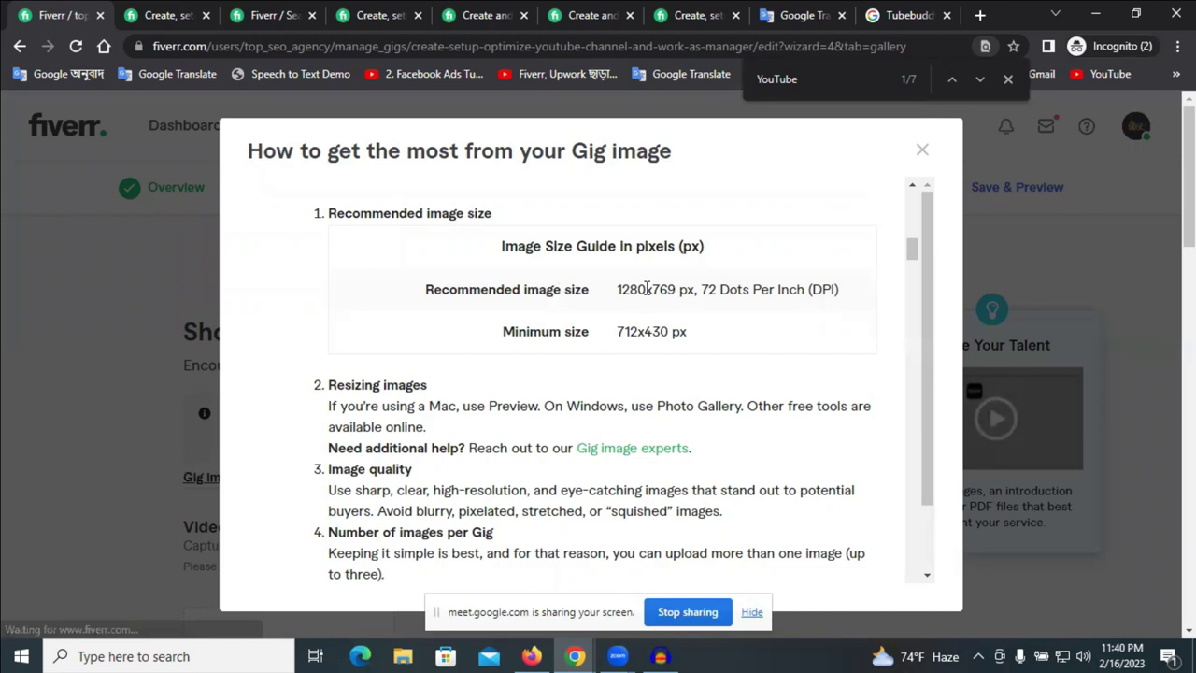
- Highlight the recommended 1280x769 px image size and read through the guideline tips
drag(644, 290, 865, 301)
drag(608, 338, 754, 344)
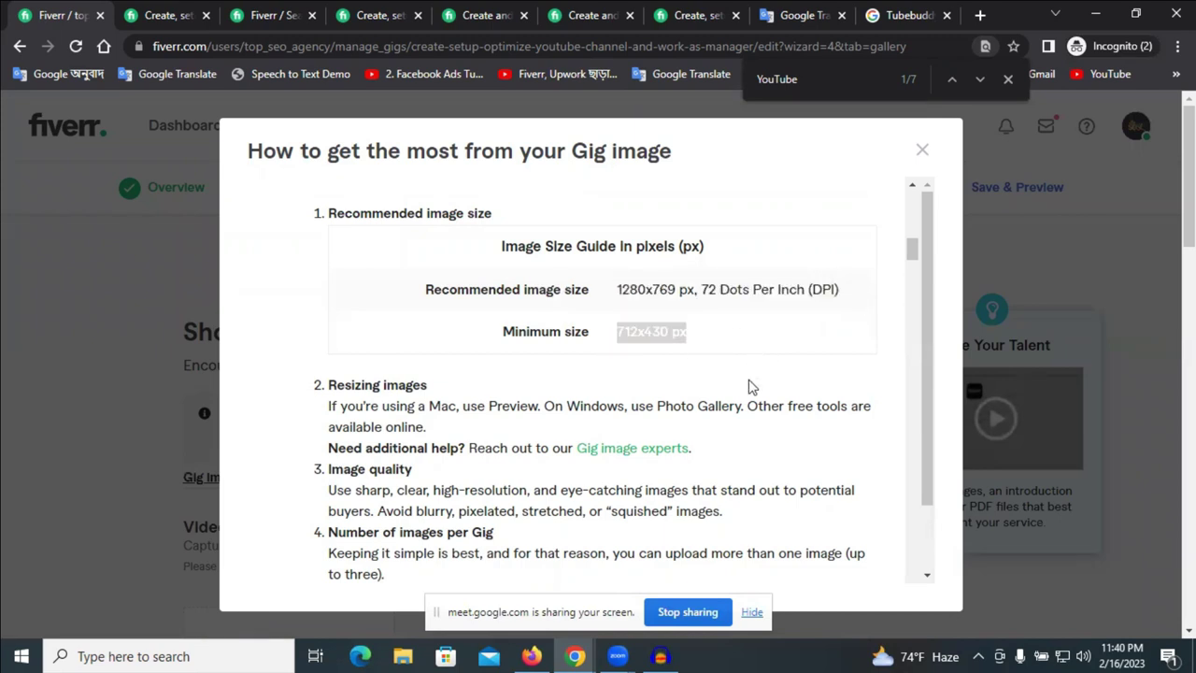
scroll(753, 384, down, 3)
scroll(387, 365, down, 8)
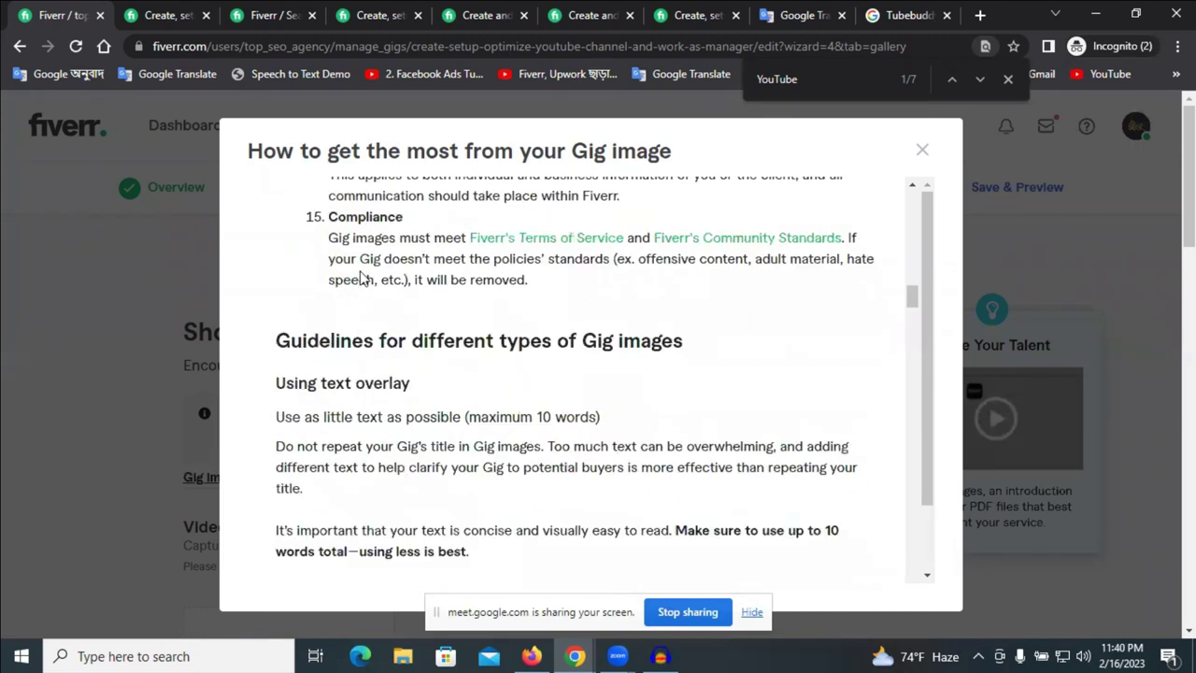
scroll(489, 448, down, 10)
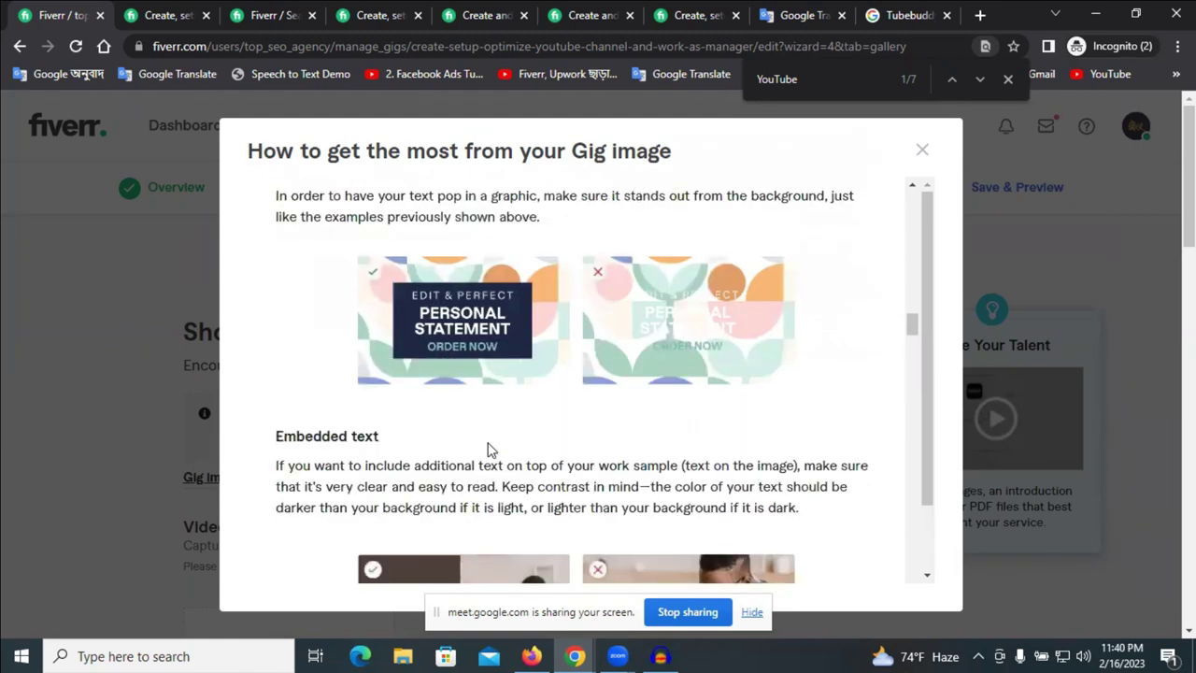
scroll(488, 448, down, 5)
scroll(991, 572, down, 4)
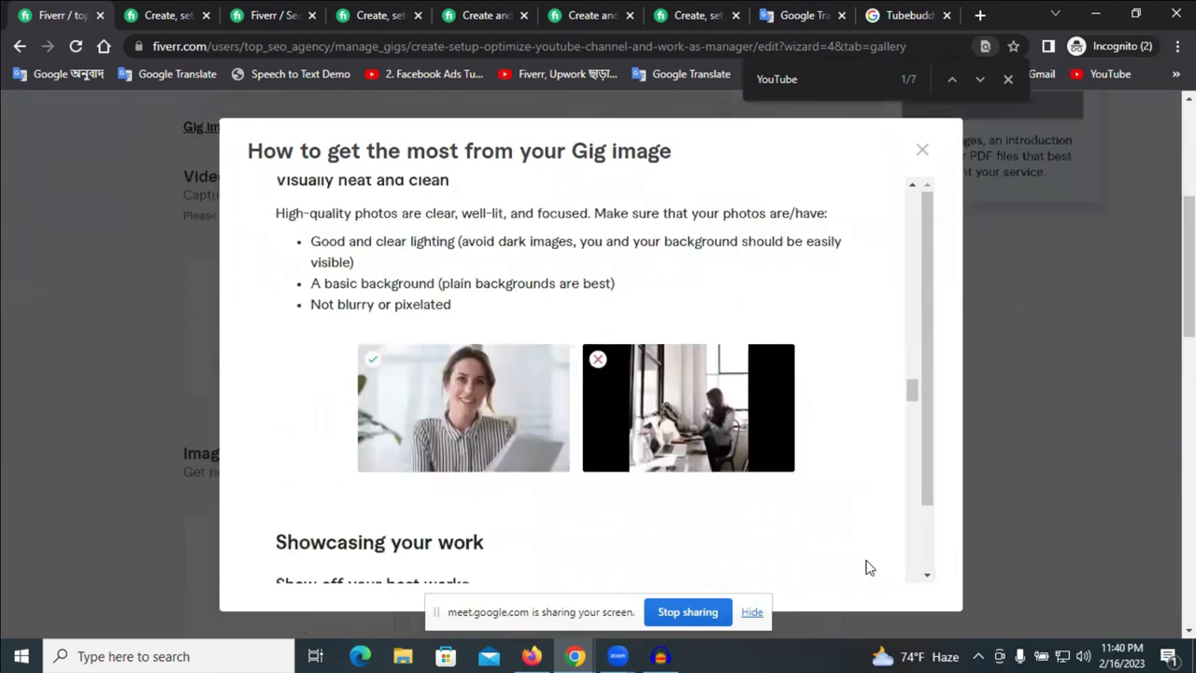
scroll(865, 566, down, 3)
- Close the gig image guidelines and review the Video, Images and Documents upload areas
click(923, 150)
scroll(632, 389, down, 6)
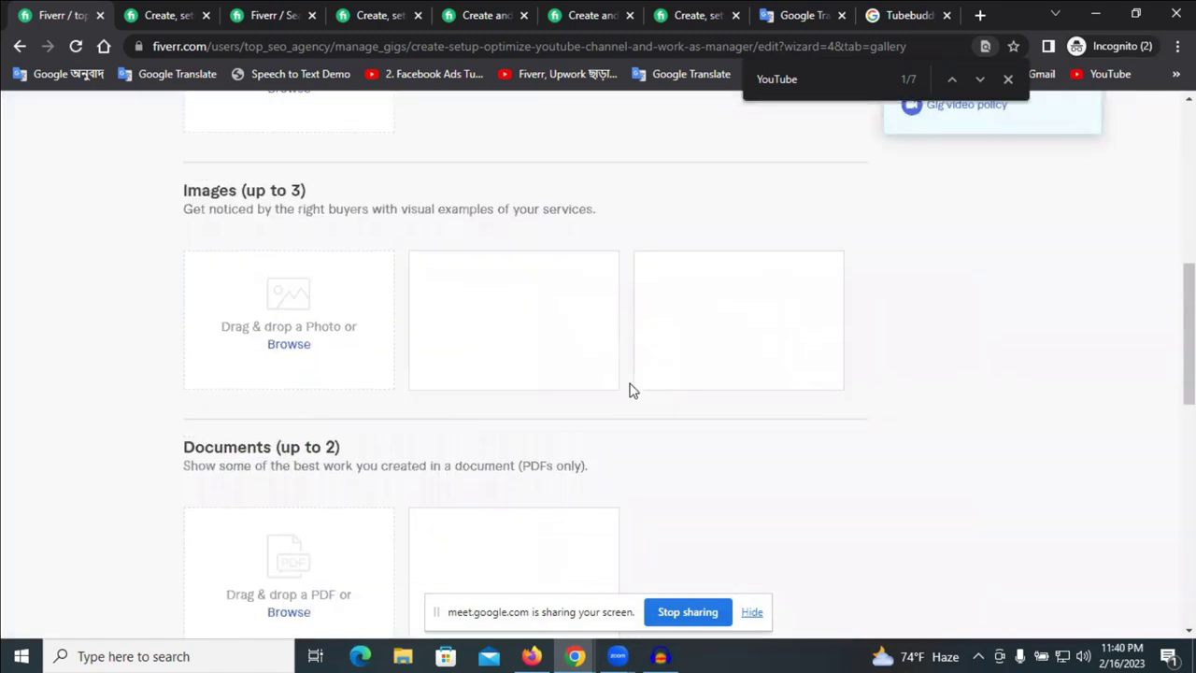
scroll(632, 389, up, 3)
scroll(520, 283, down, 4)
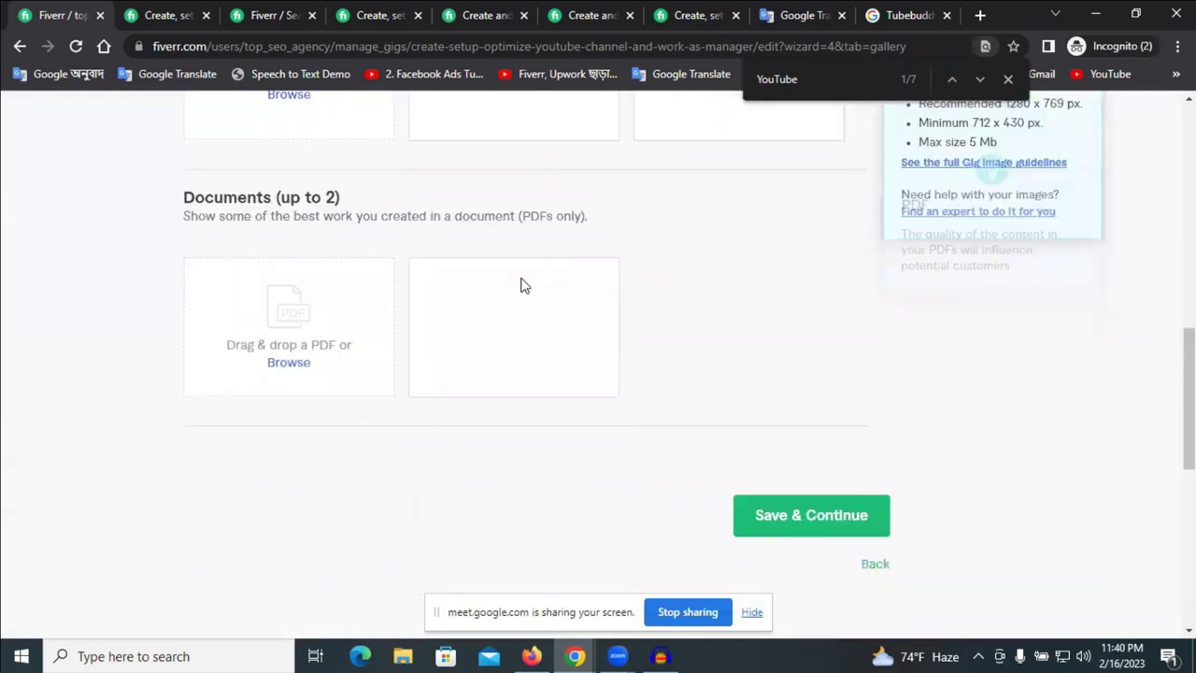
scroll(493, 301, up, 3)
scroll(293, 355, up, 3)
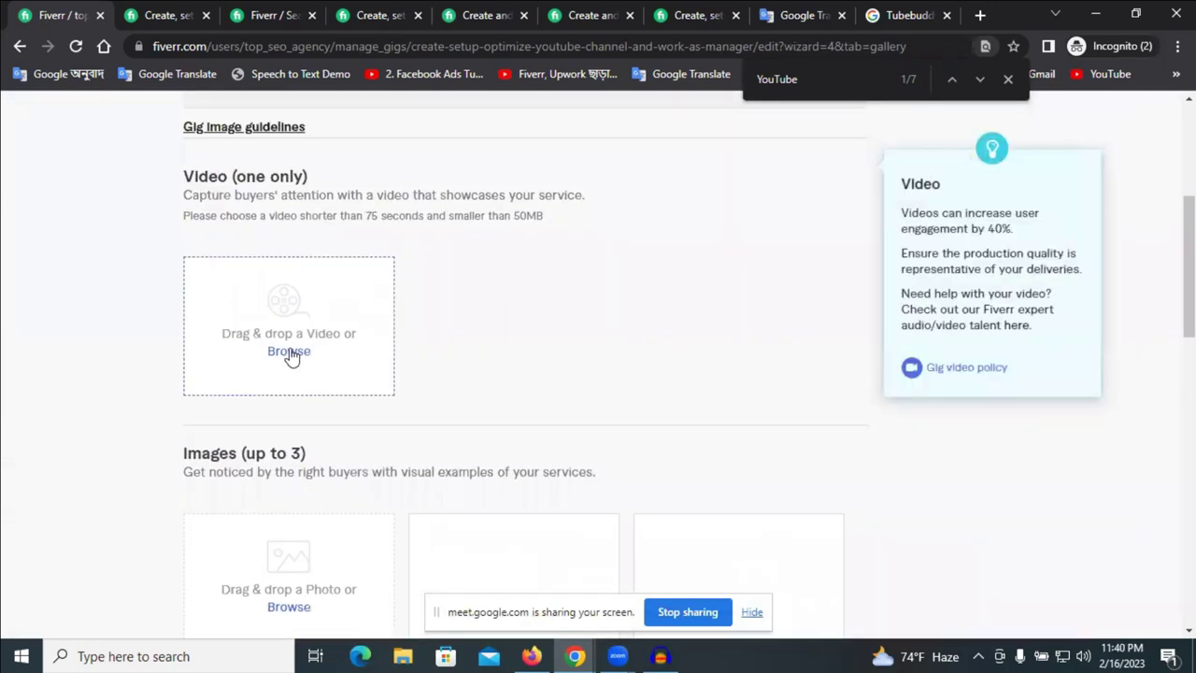
scroll(346, 328, down, 2)
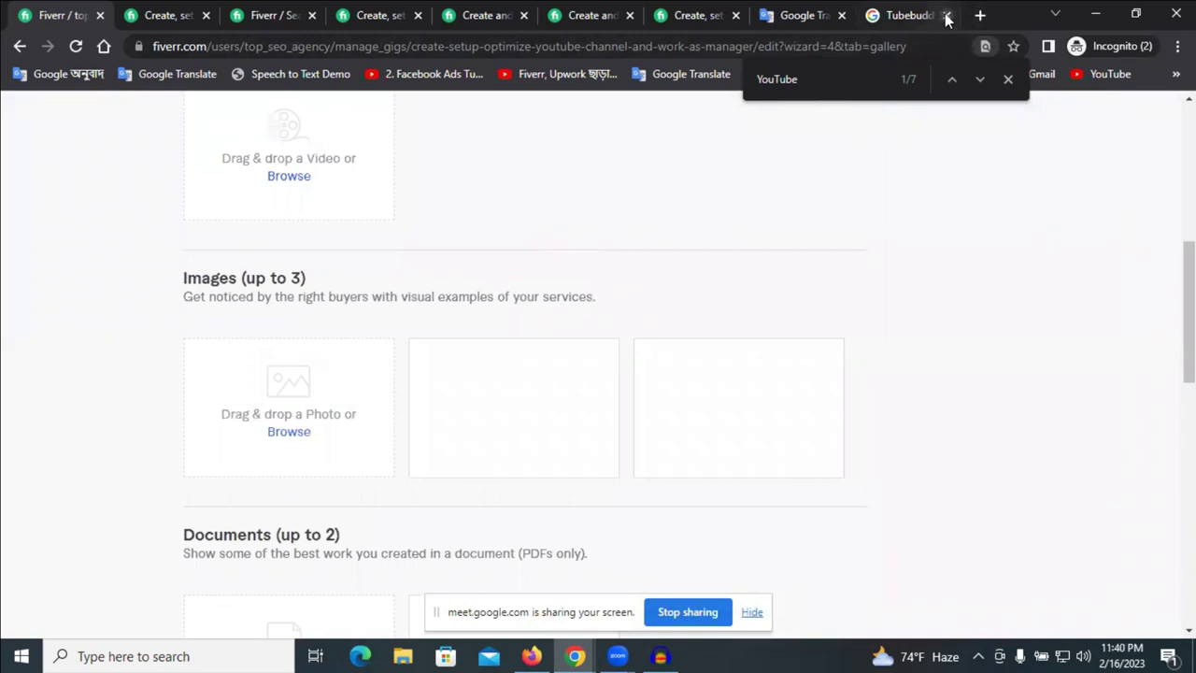
- Close the TubeBuddy, Google Translate, search results and leftover competitor gig tabs
click(843, 15)
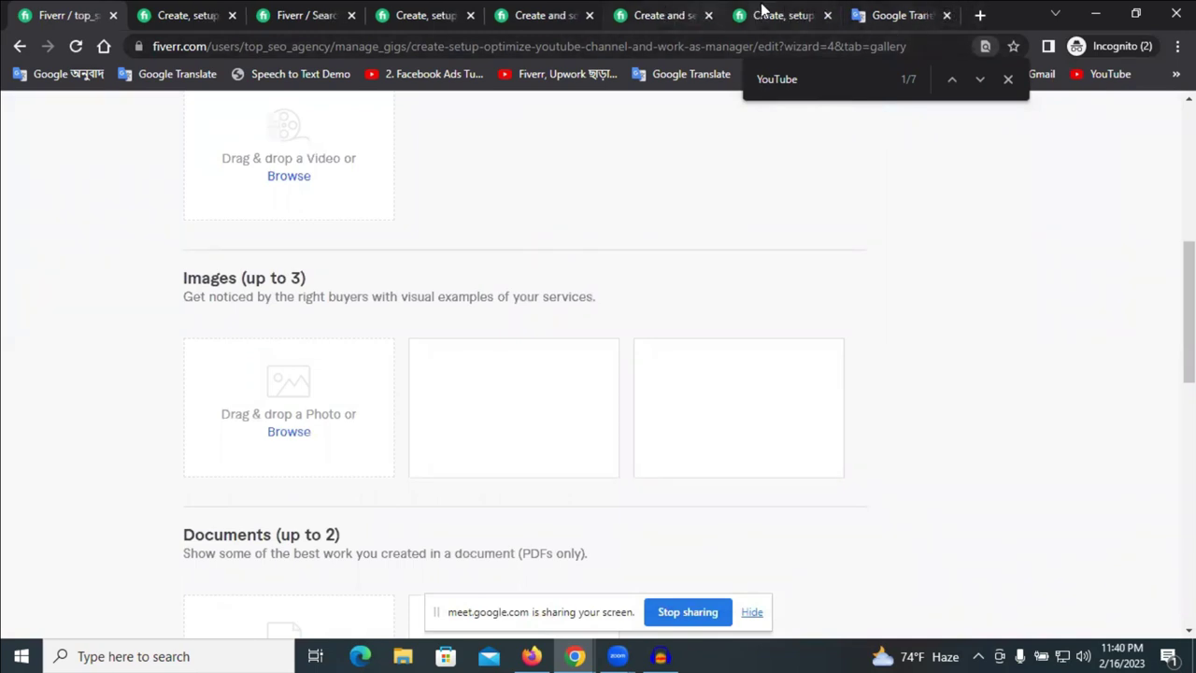
middle_click(847, 21)
click(883, 21)
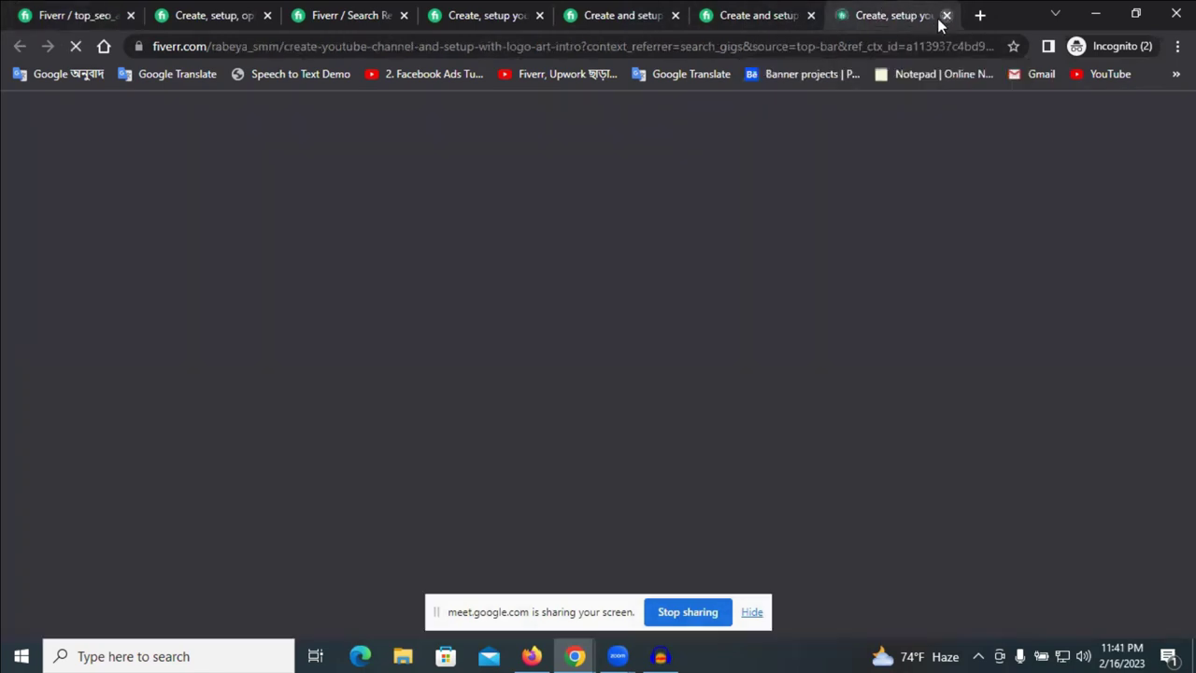
click(944, 16)
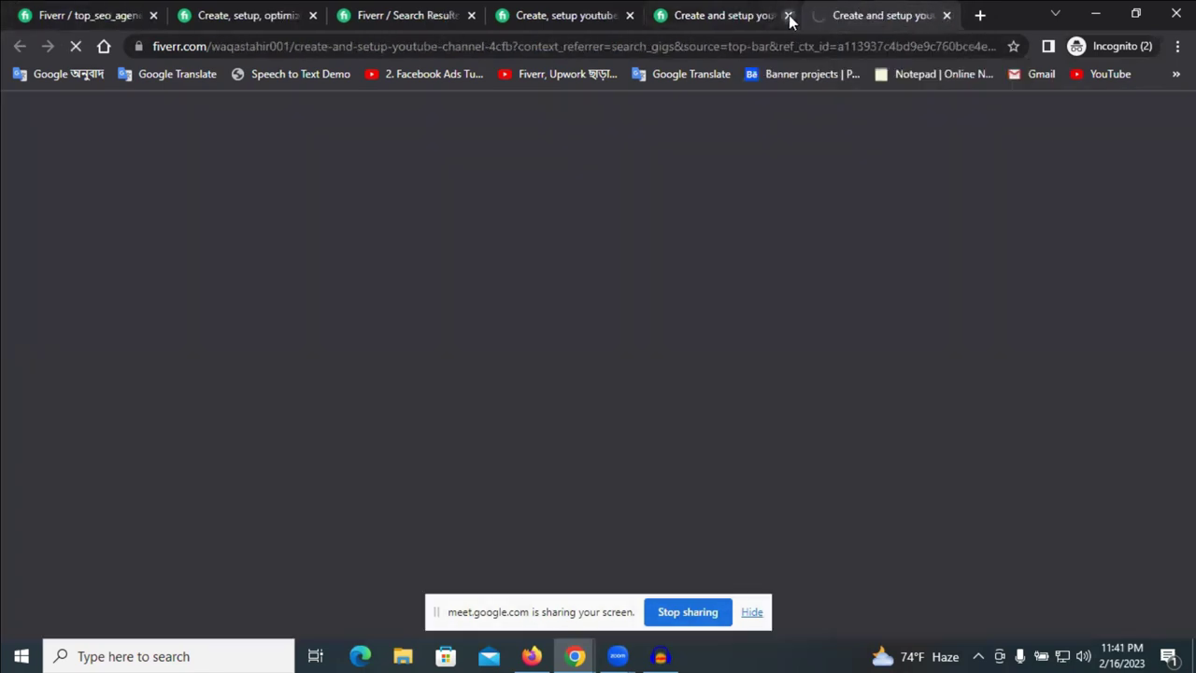
click(631, 16)
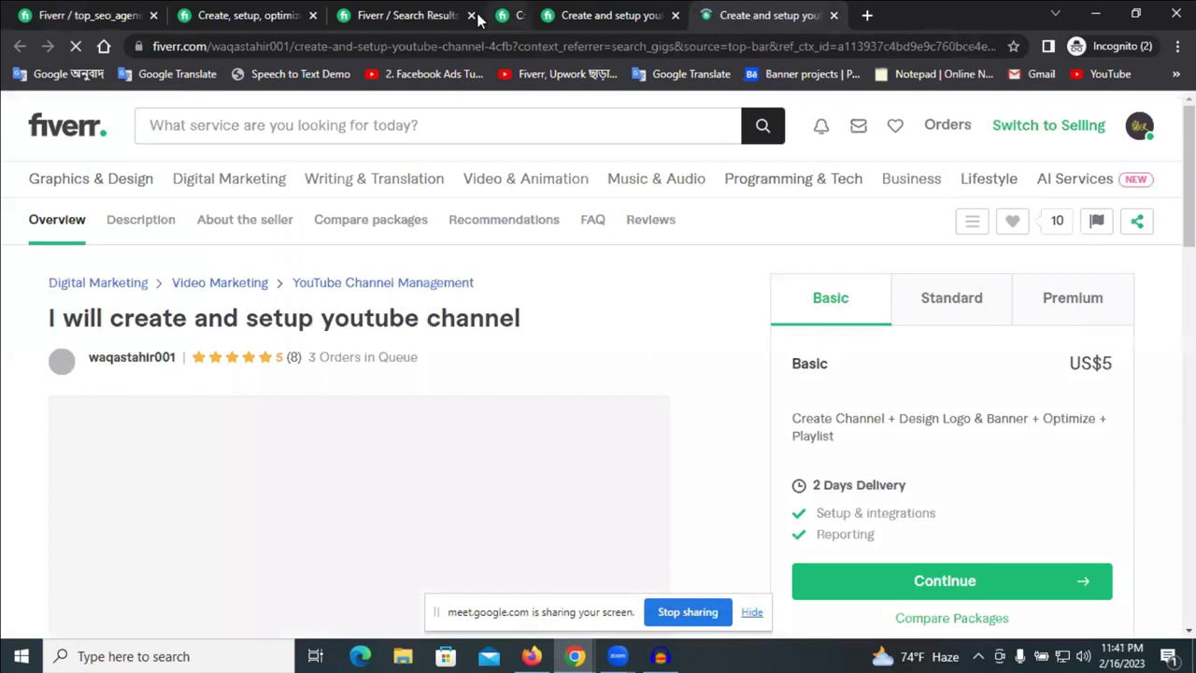
click(474, 16)
click(474, 16)
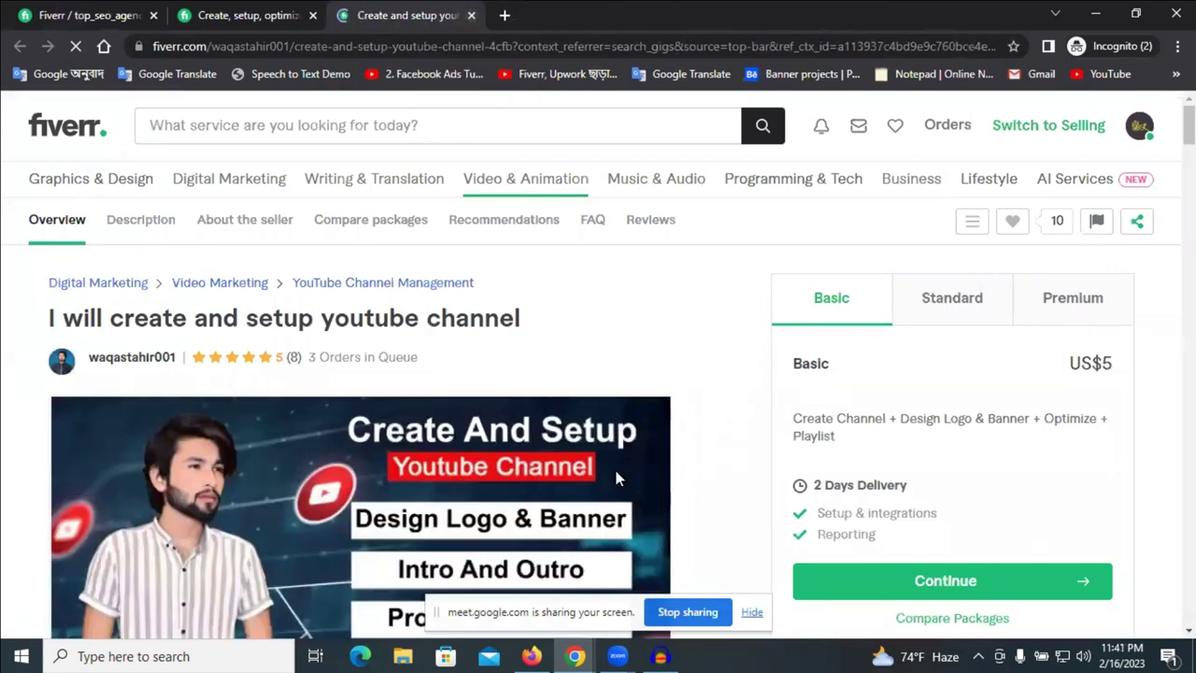
- Look over the remaining 'I will create and setup youtube channel' gig and open a blank tab
scroll(615, 478, down, 3)
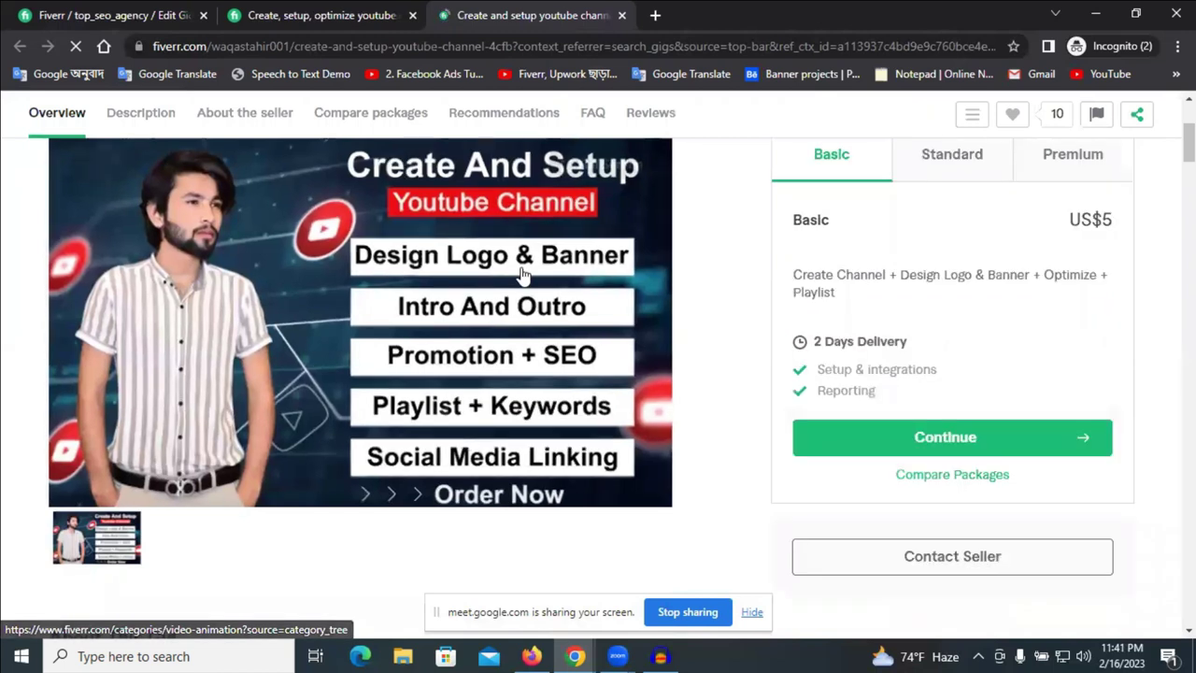
scroll(523, 274, up, 2)
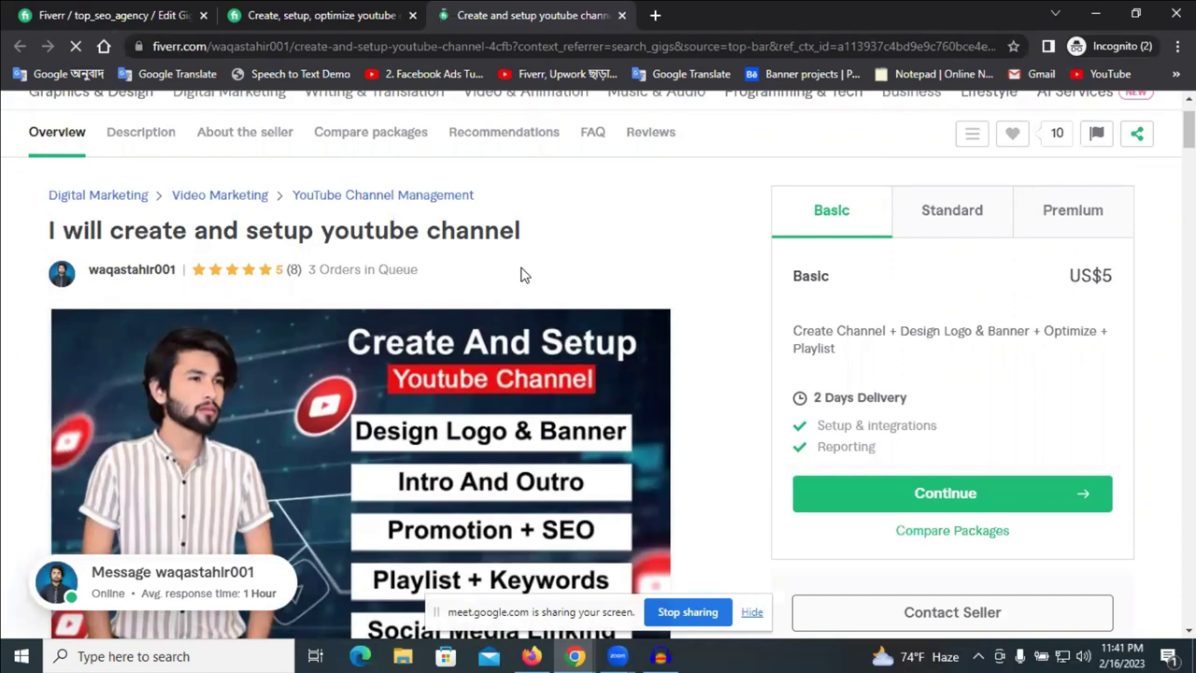
click(664, 17)
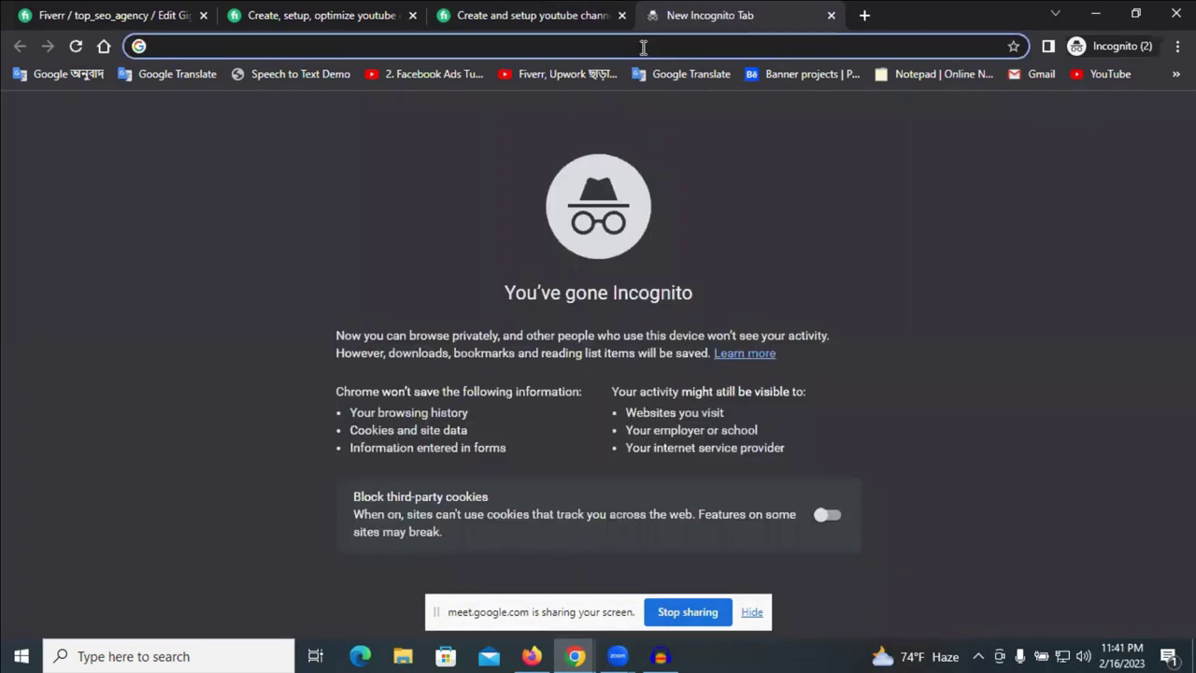
- Load canva.com in the empty new tab of the regular Chrome window
text(canva.com)
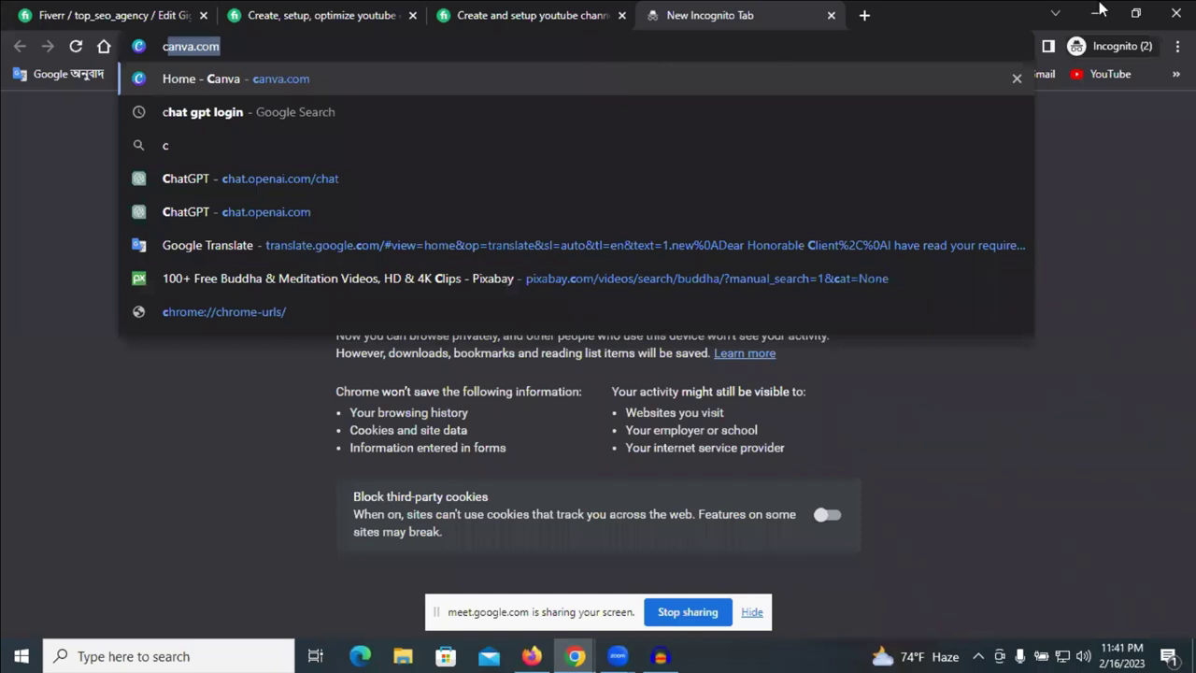
key(alt+Tab)
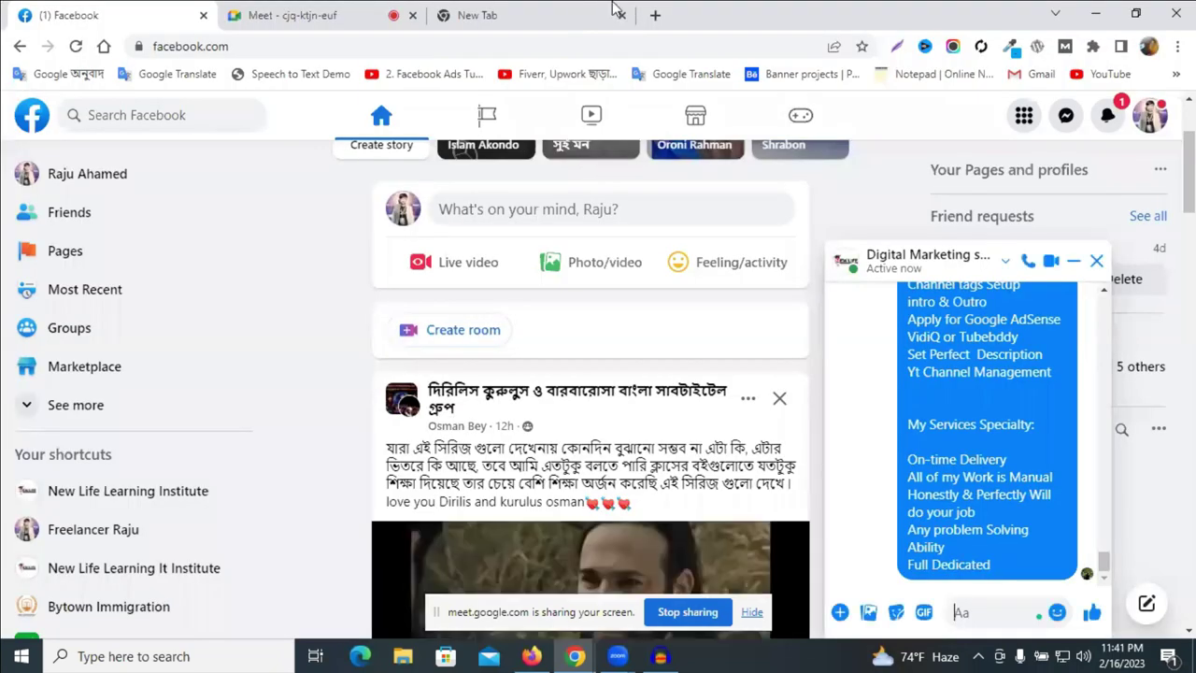
key(ctrl+3)
click(583, 43)
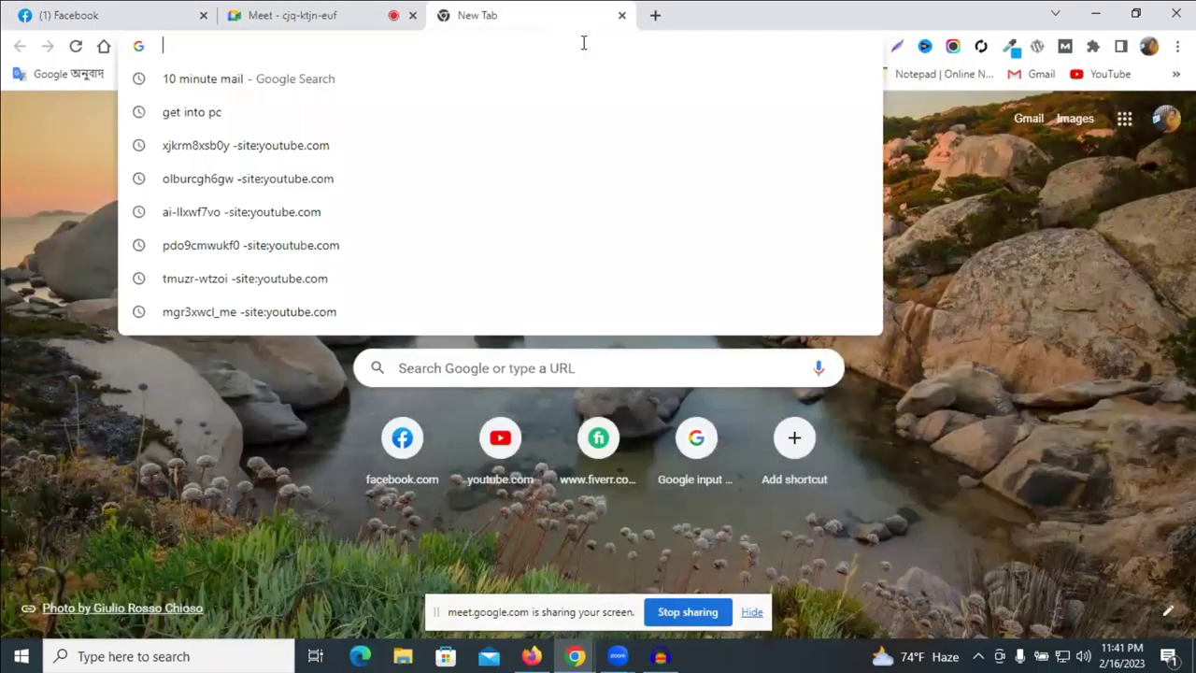
text(c)
key(Return)
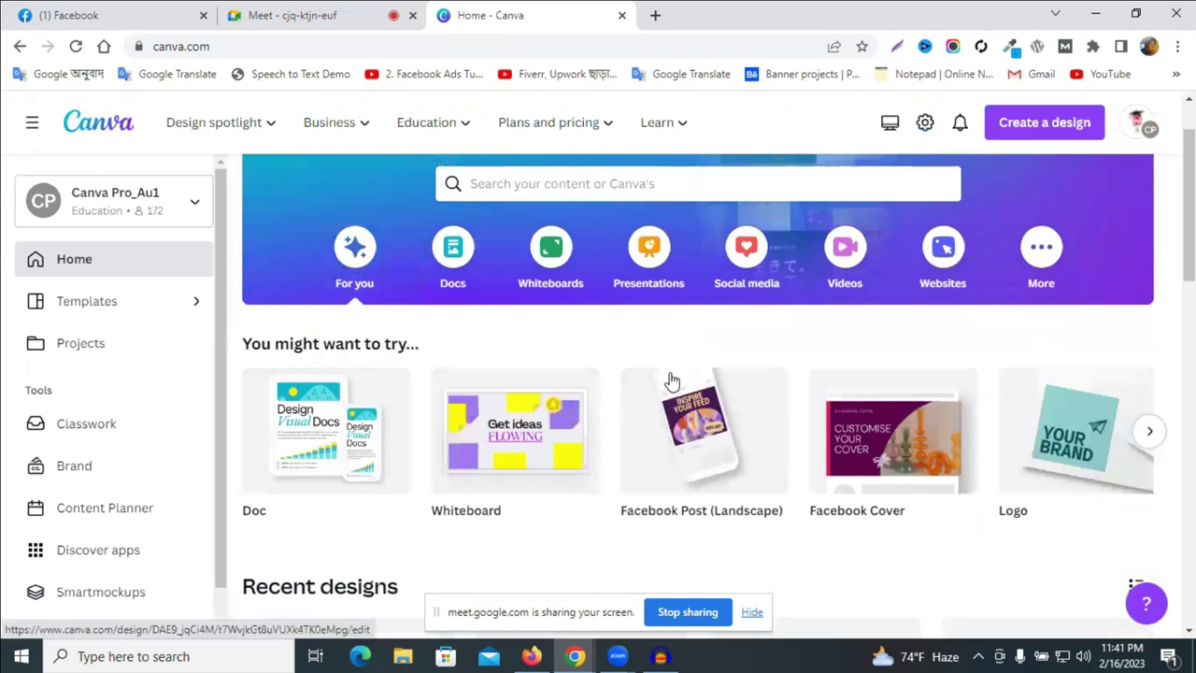
- From the top of Canva's home page, choose Create a design and then Custom size
scroll(672, 381, down, 5)
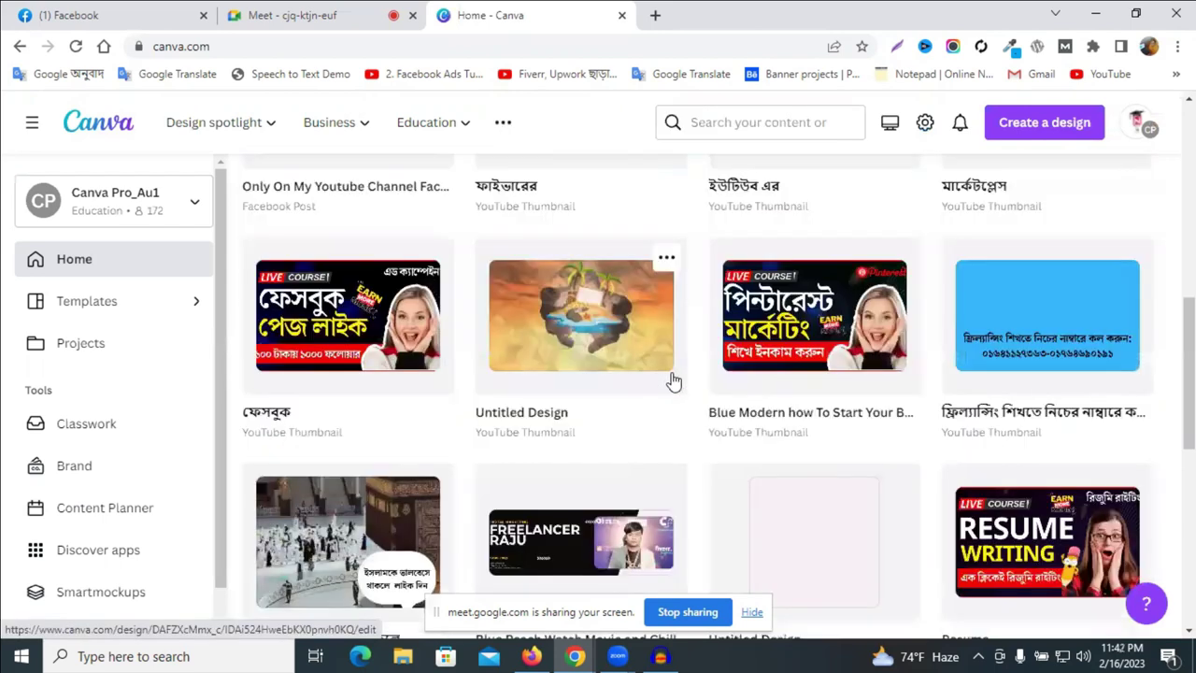
scroll(704, 389, up, 2)
scroll(645, 416, up, 1)
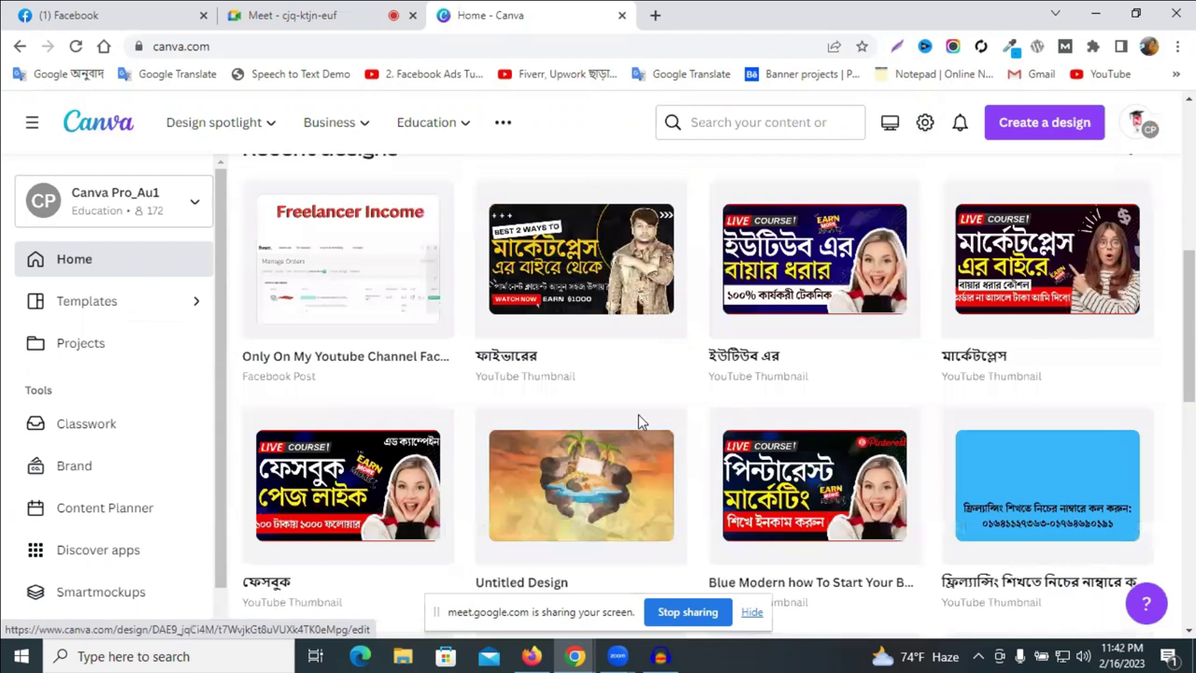
scroll(638, 396, up, 1)
scroll(640, 394, up, 3)
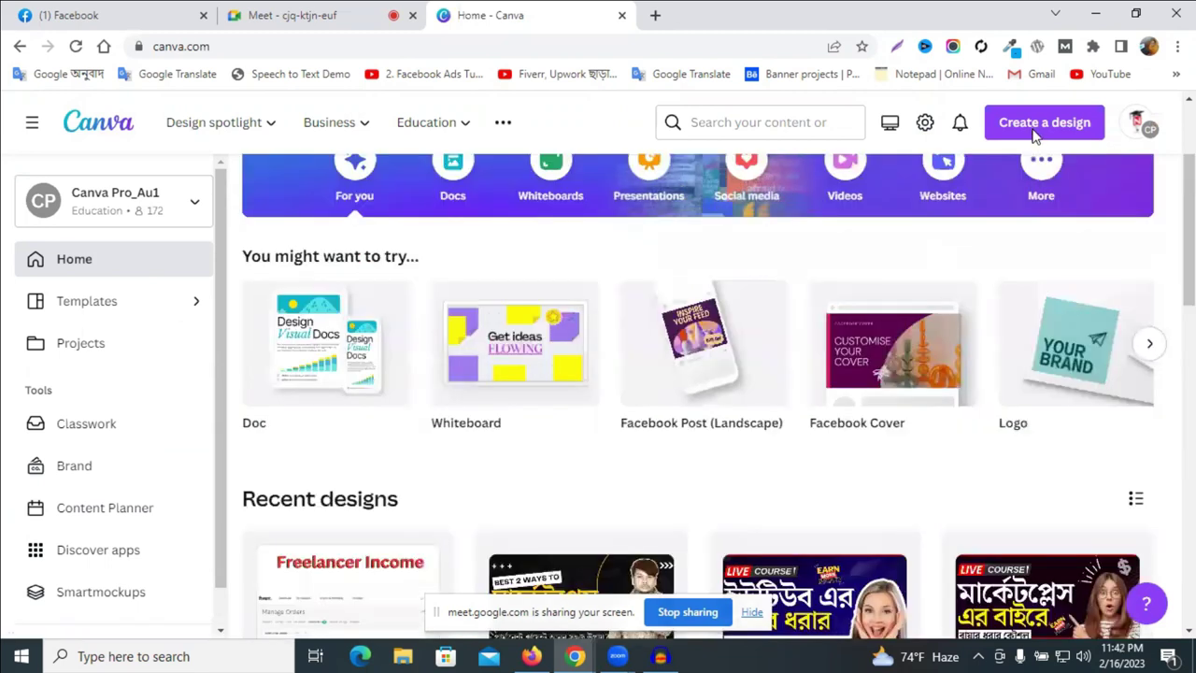
scroll(1046, 136, up, 2)
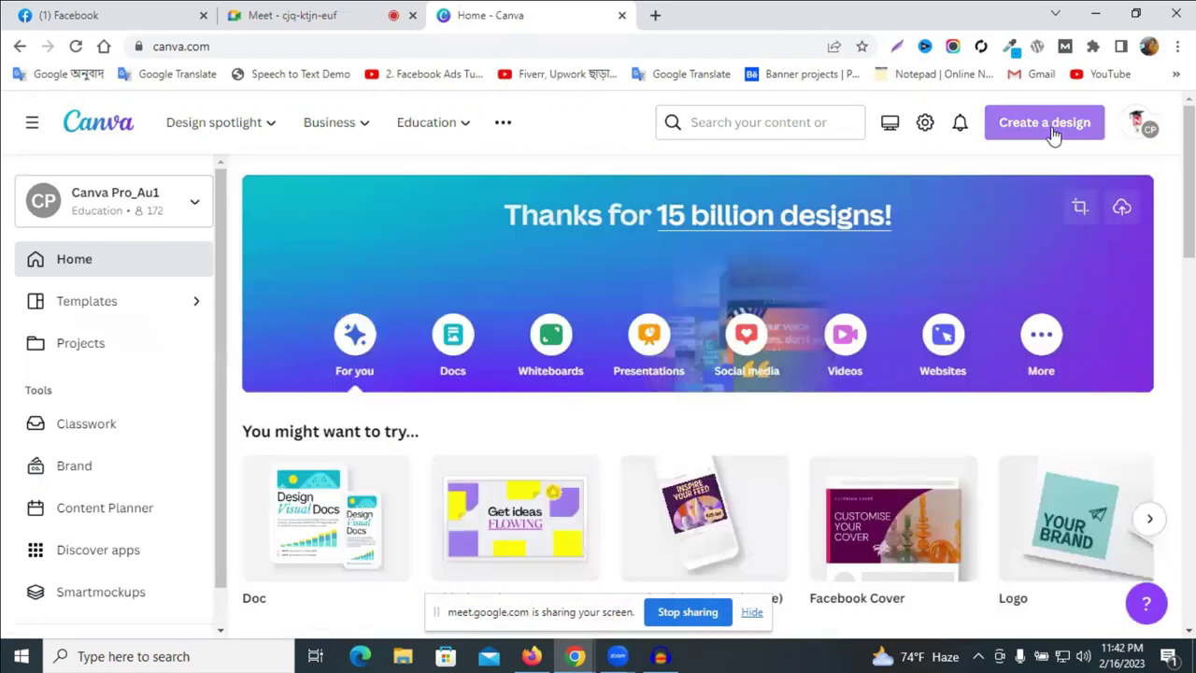
click(1037, 125)
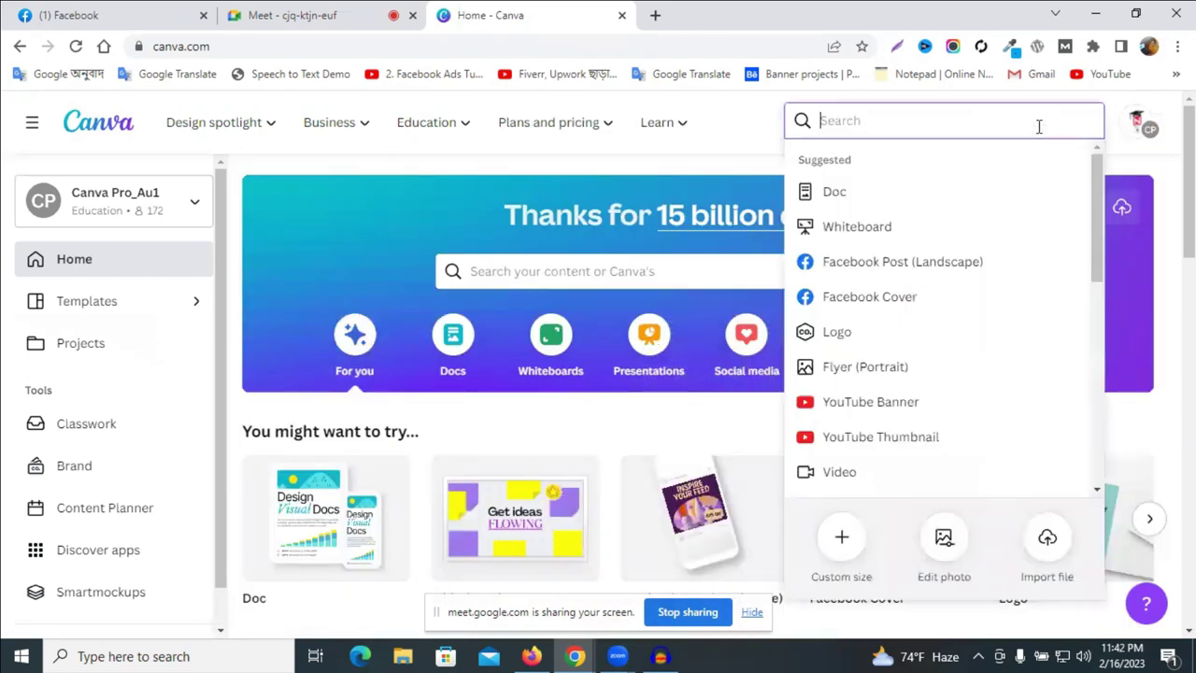
click(845, 544)
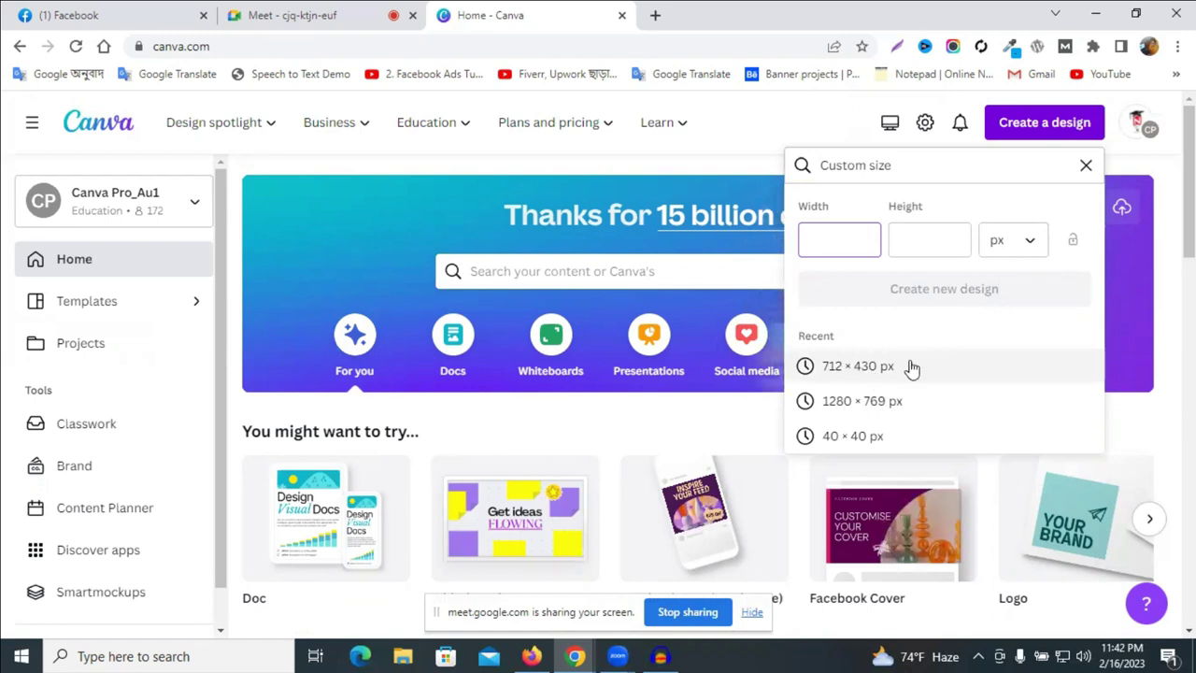
- Create a blank design with width 1280 and height 769 px and open it in the editor
click(888, 405)
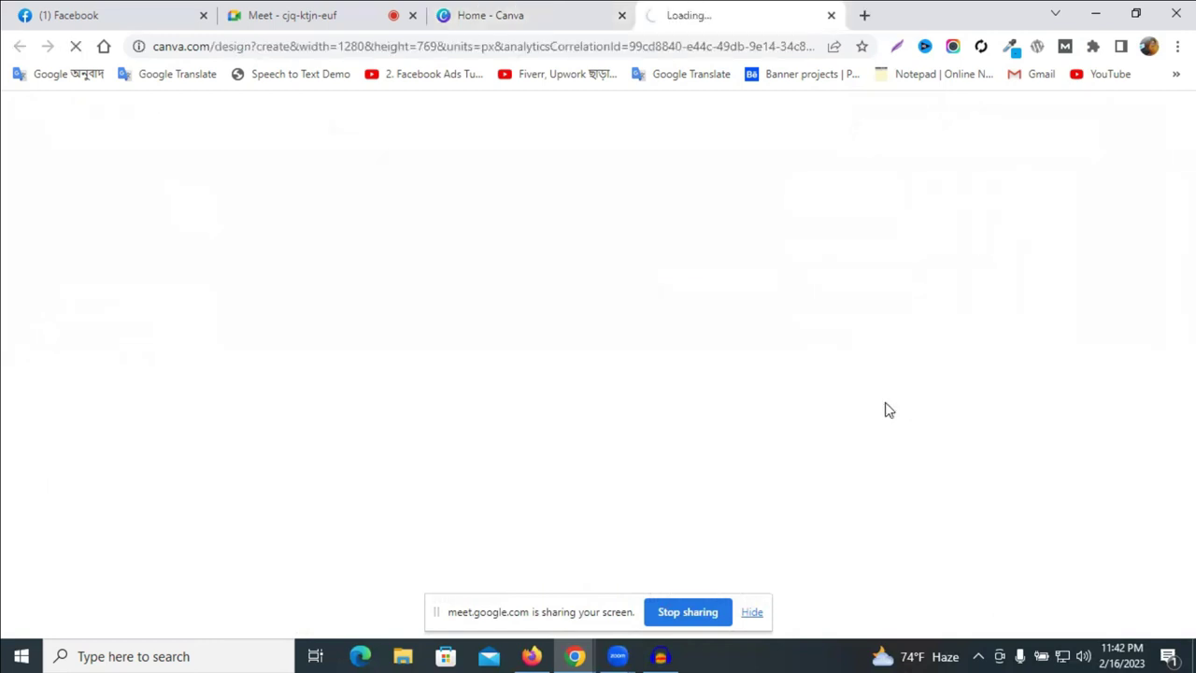
click(547, 9)
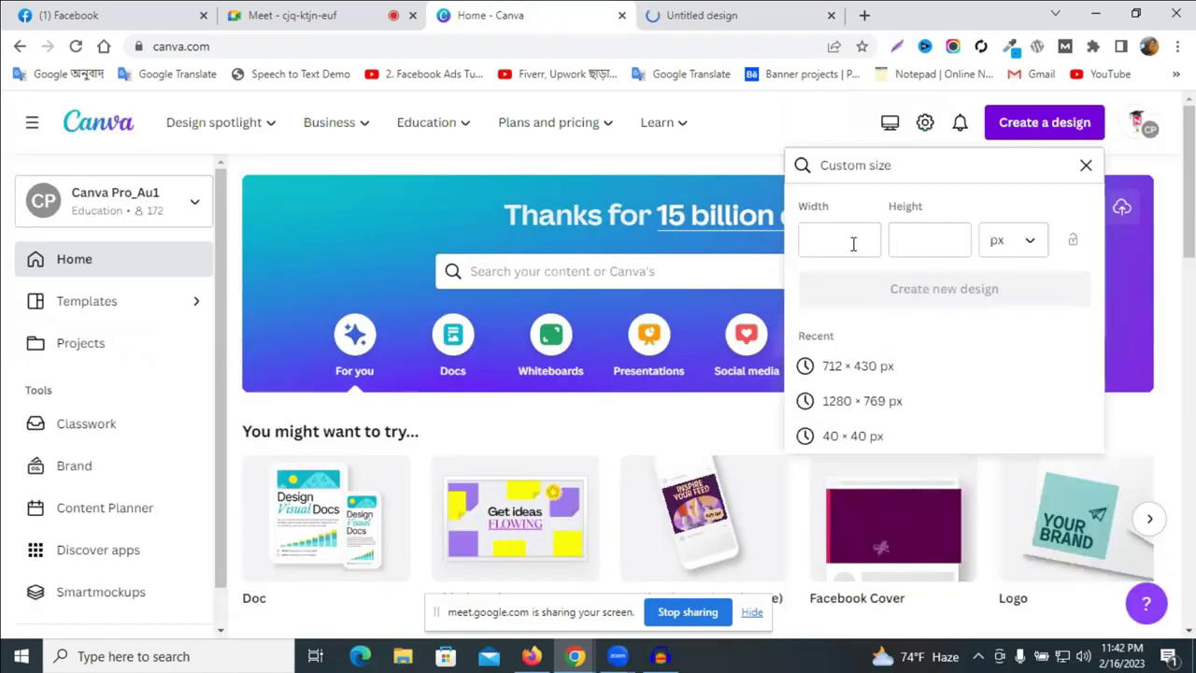
click(831, 244)
text(12)
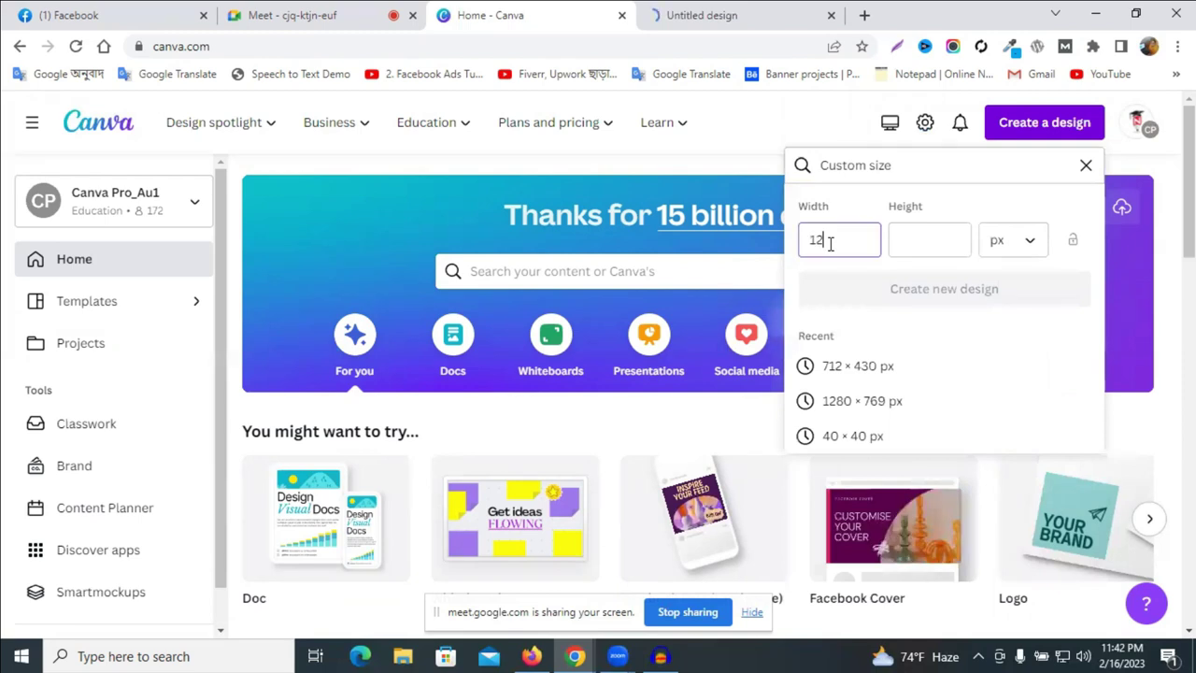
text(8)
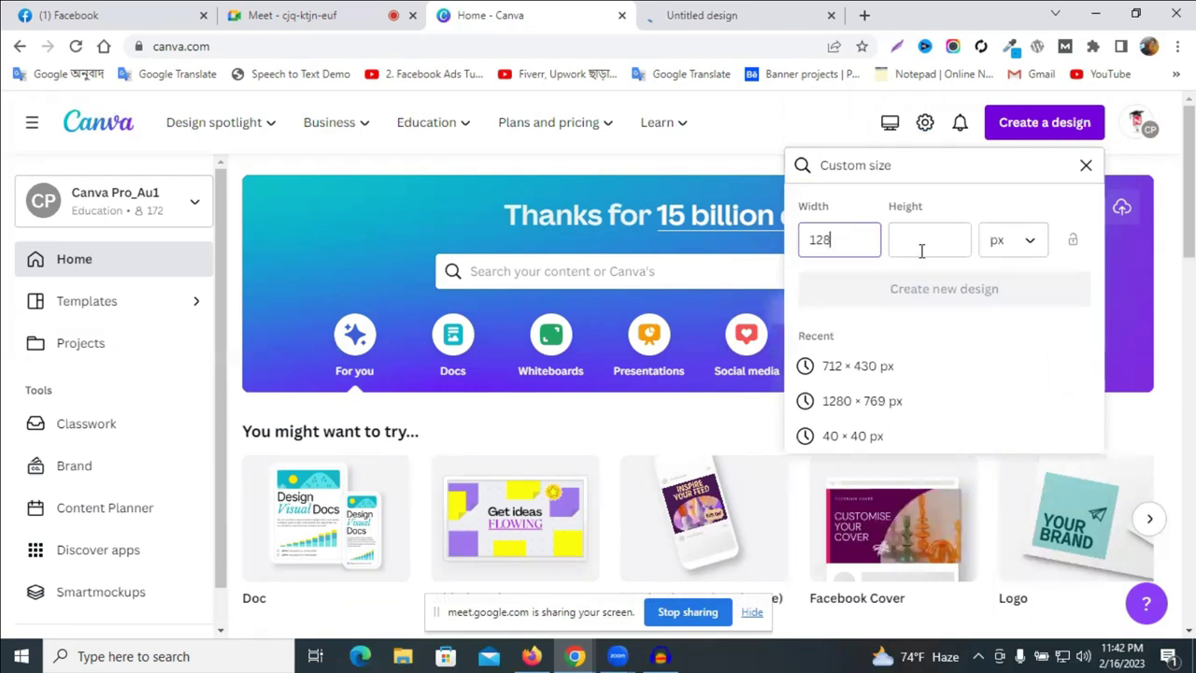
text(0)
click(921, 246)
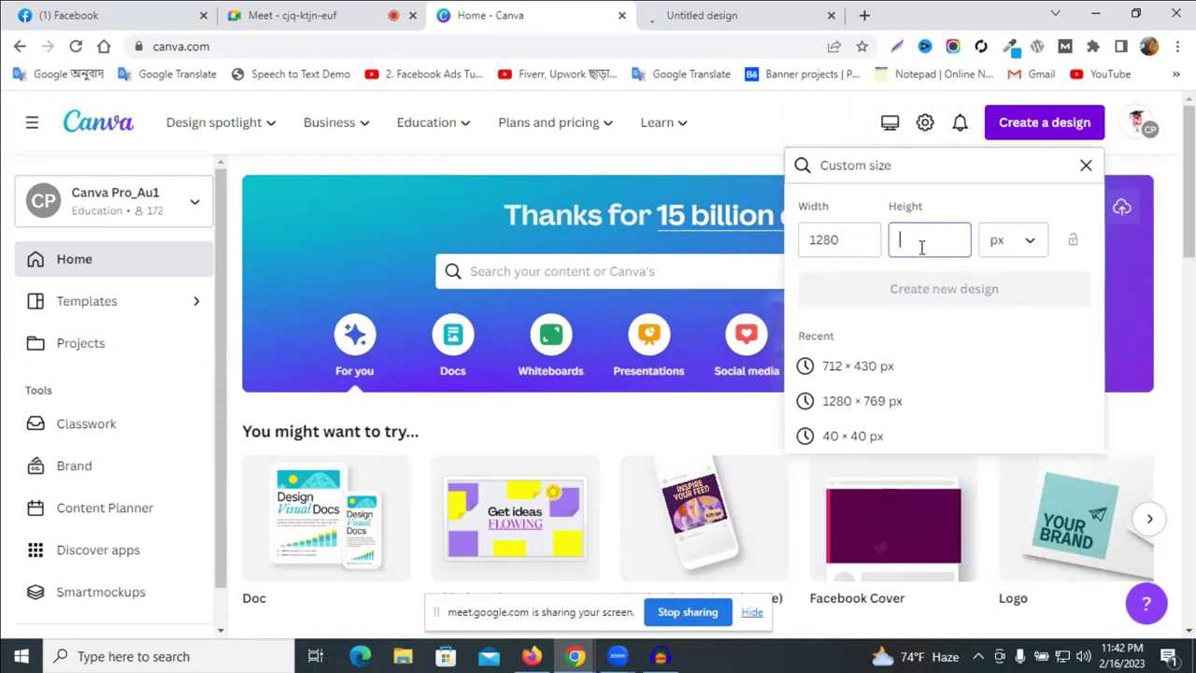
text(769)
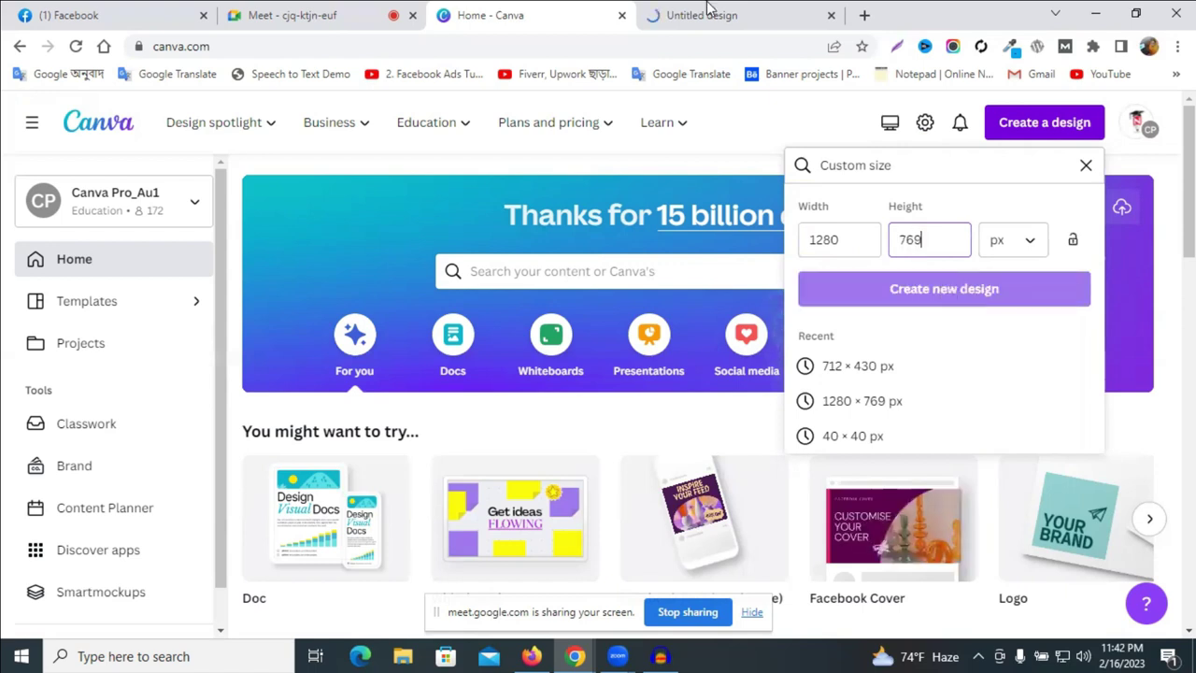
click(654, 19)
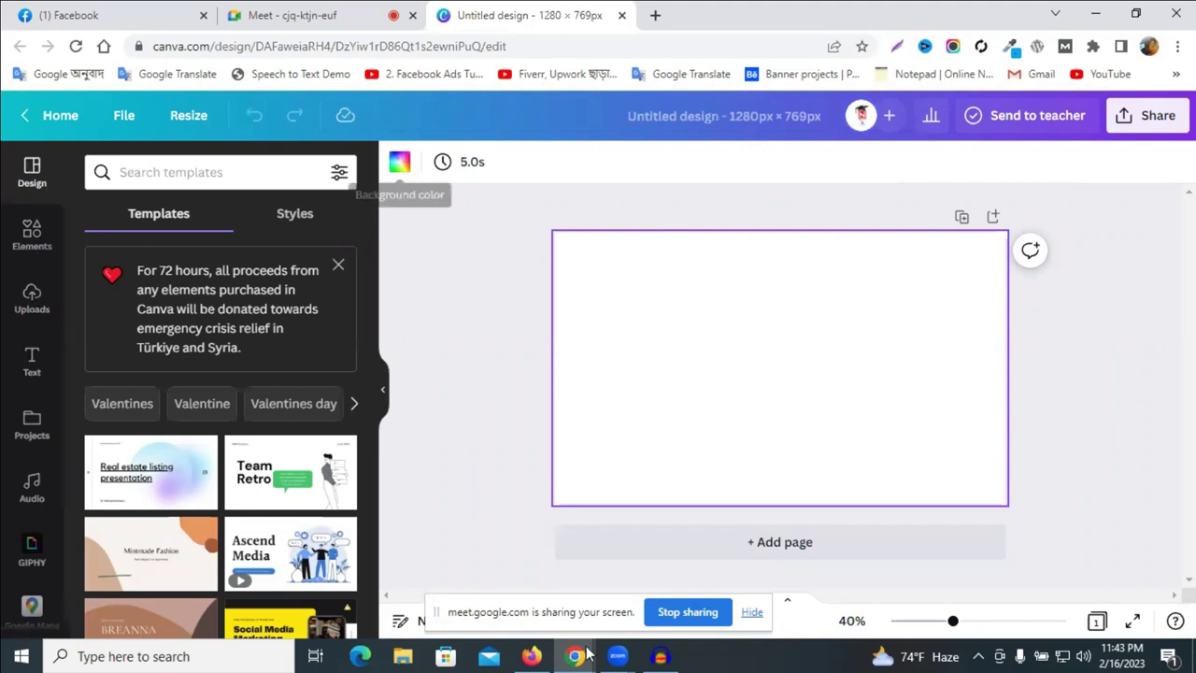
mouse_move(580, 654)
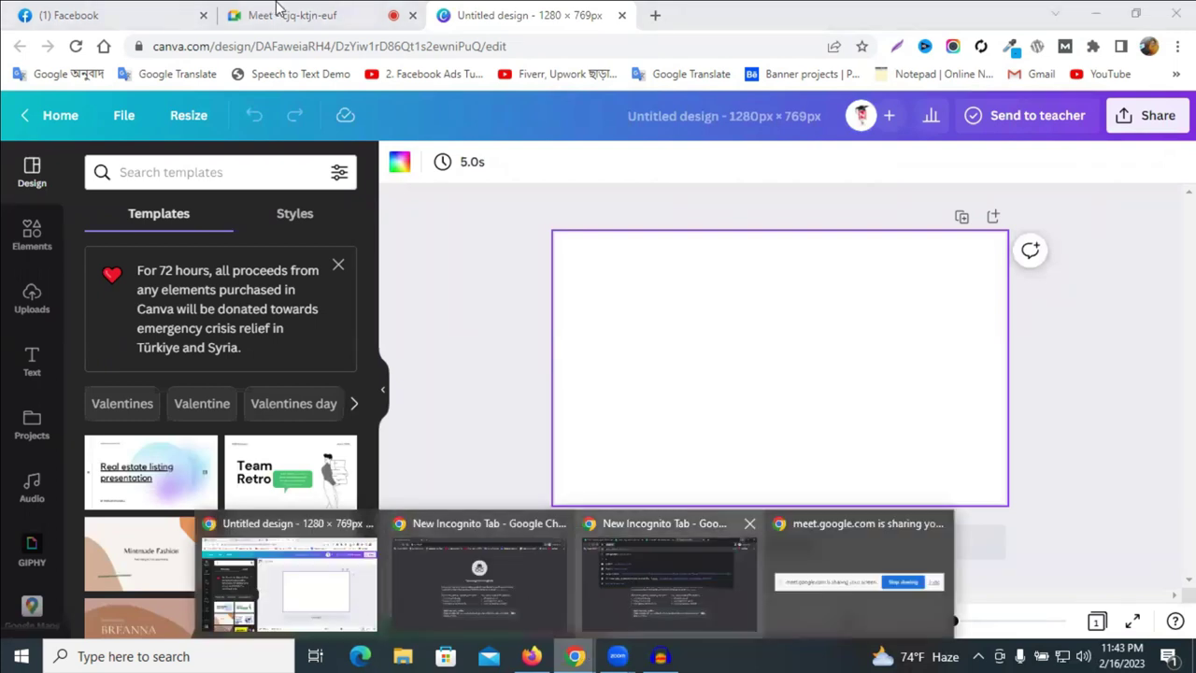
- Back in the Fiverr window, rerun the recent search 'setup youtube channel'
click(633, 580)
click(126, 11)
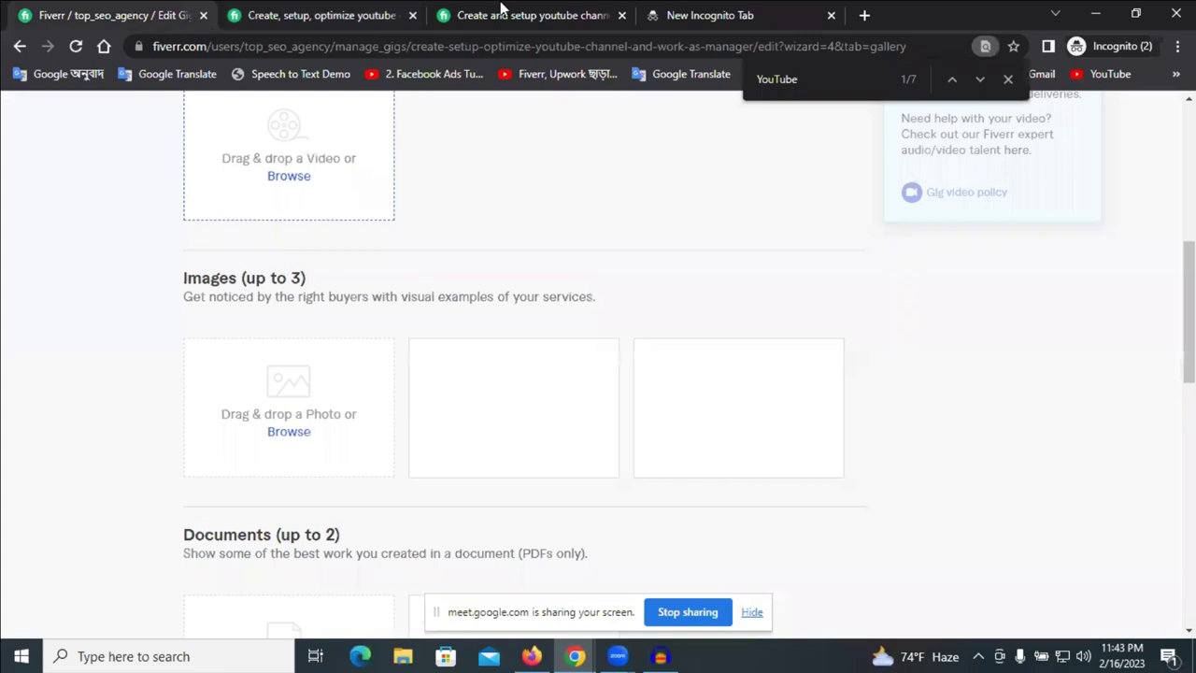
click(305, 12)
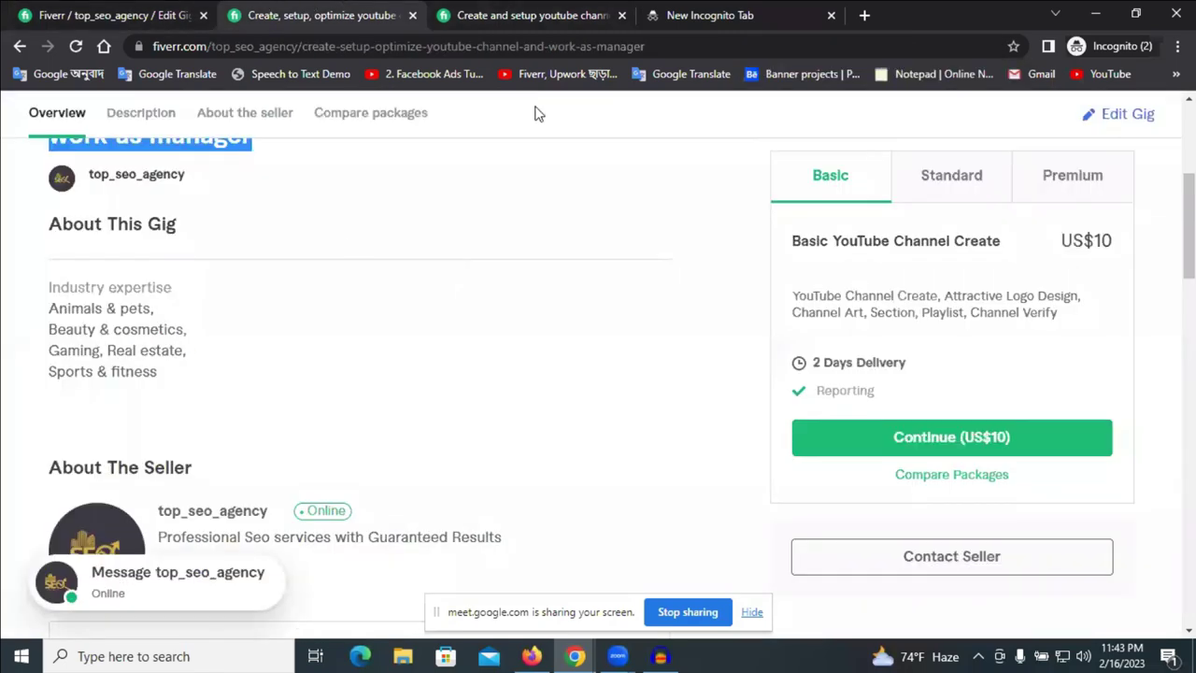
scroll(537, 113, up, 4)
key(ctrl+Tab)
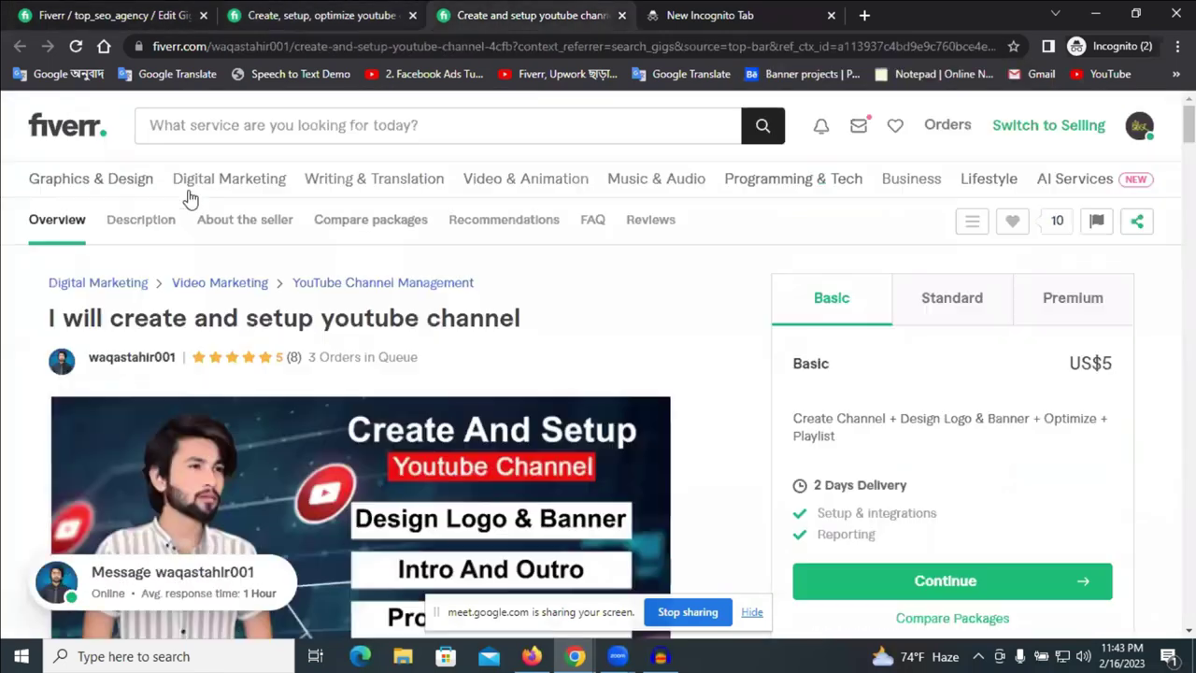
click(241, 127)
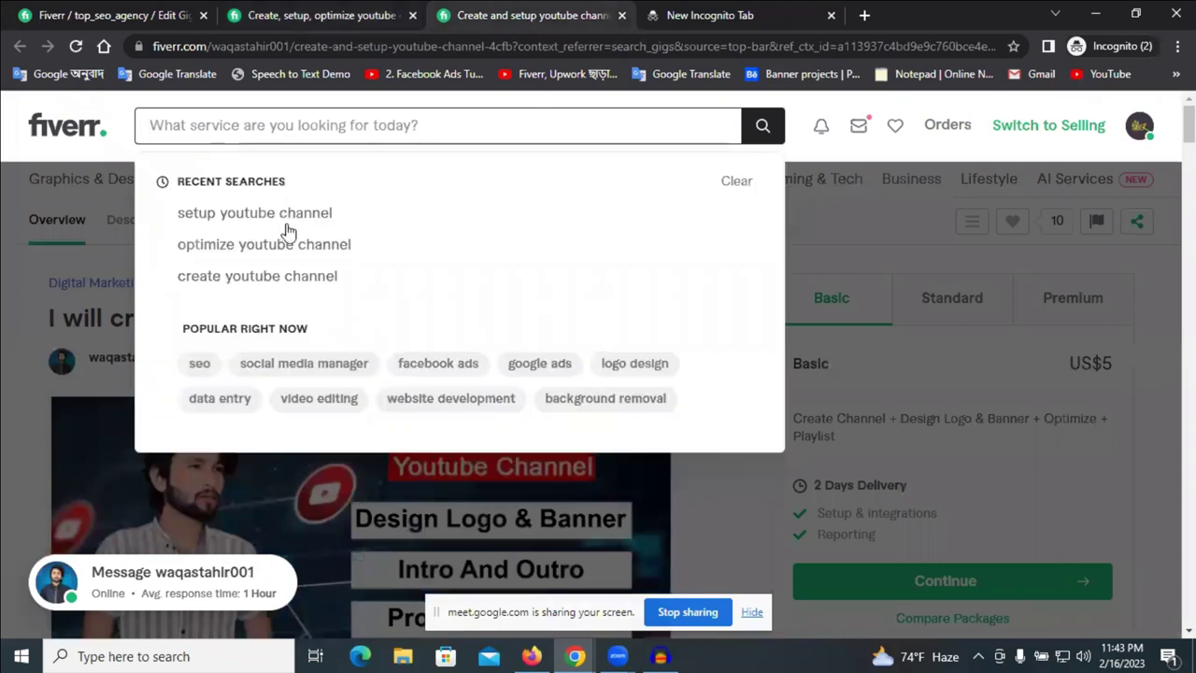
click(283, 217)
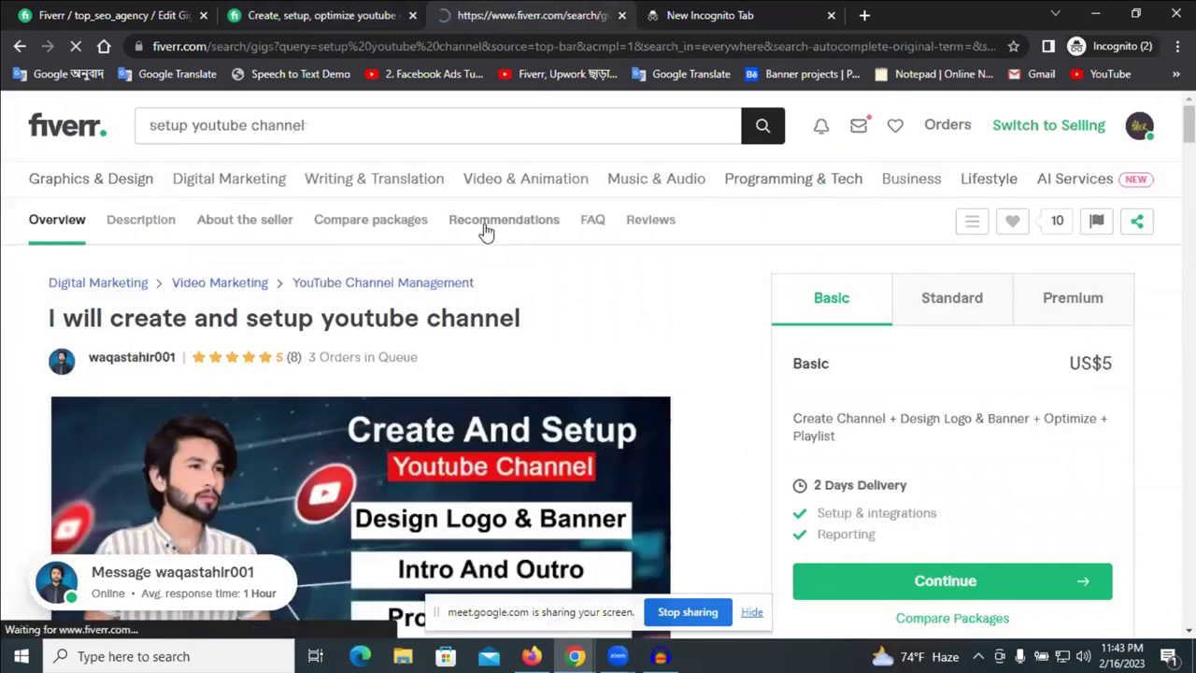
- Browse the search results, comparing competitor gigs priced from US$5 to US$25
scroll(1013, 359, down, 2)
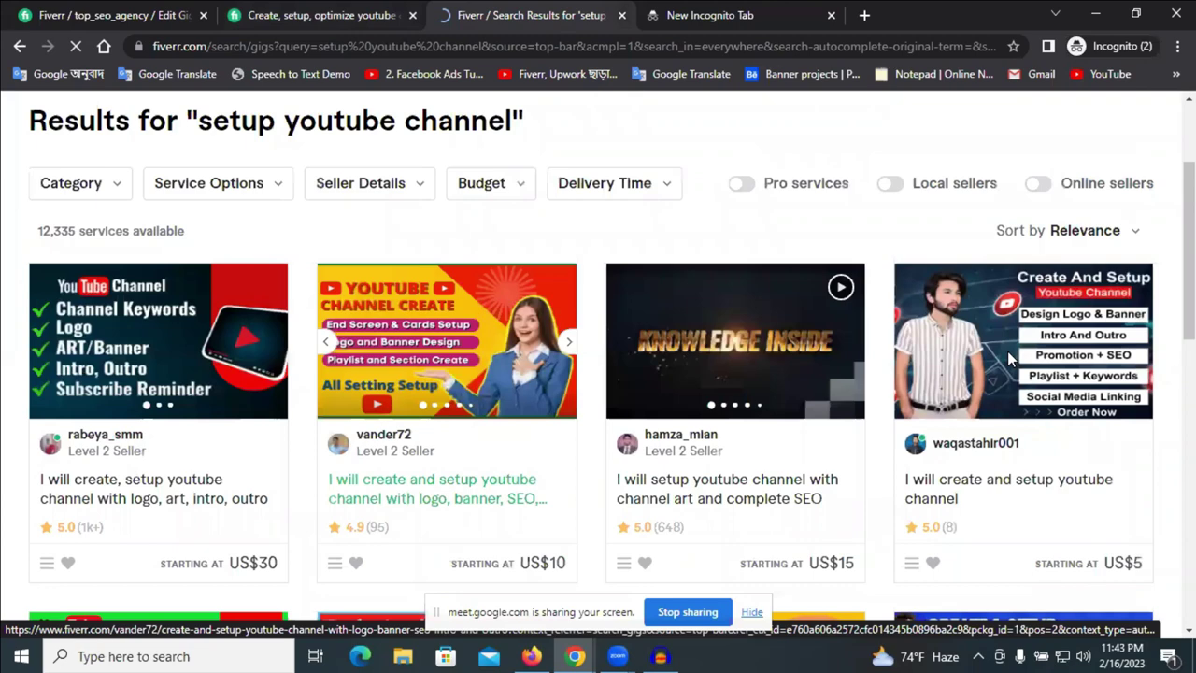
scroll(947, 374, down, 3)
scroll(946, 374, down, 4)
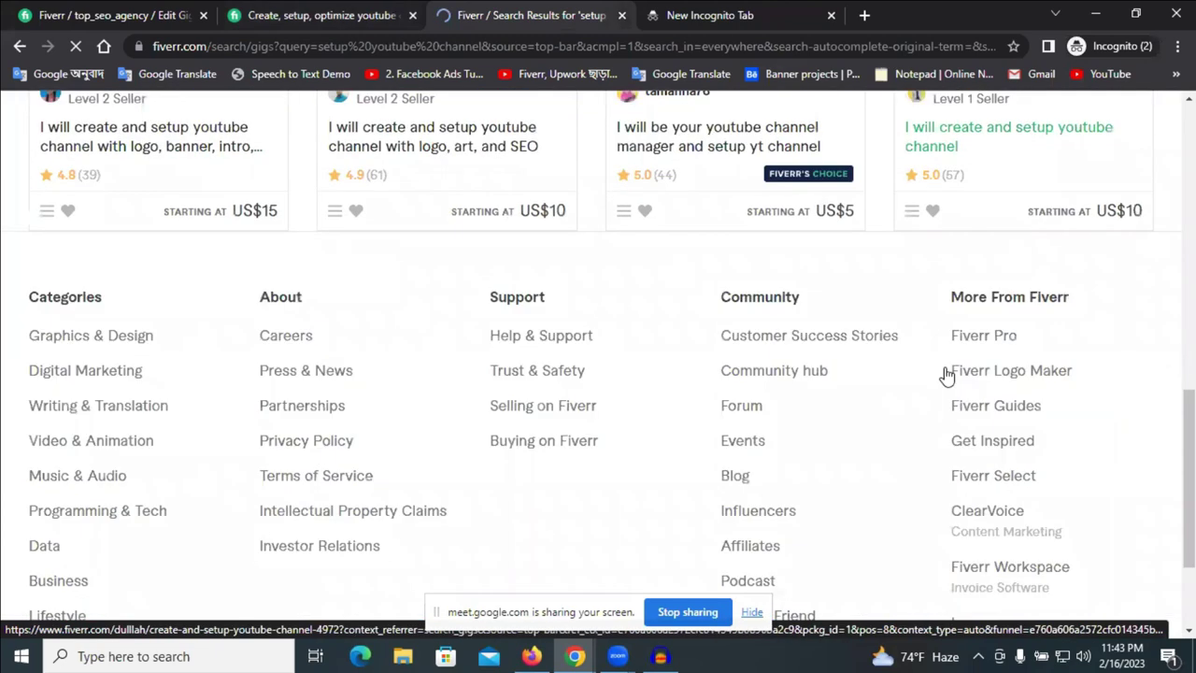
scroll(946, 374, up, 3)
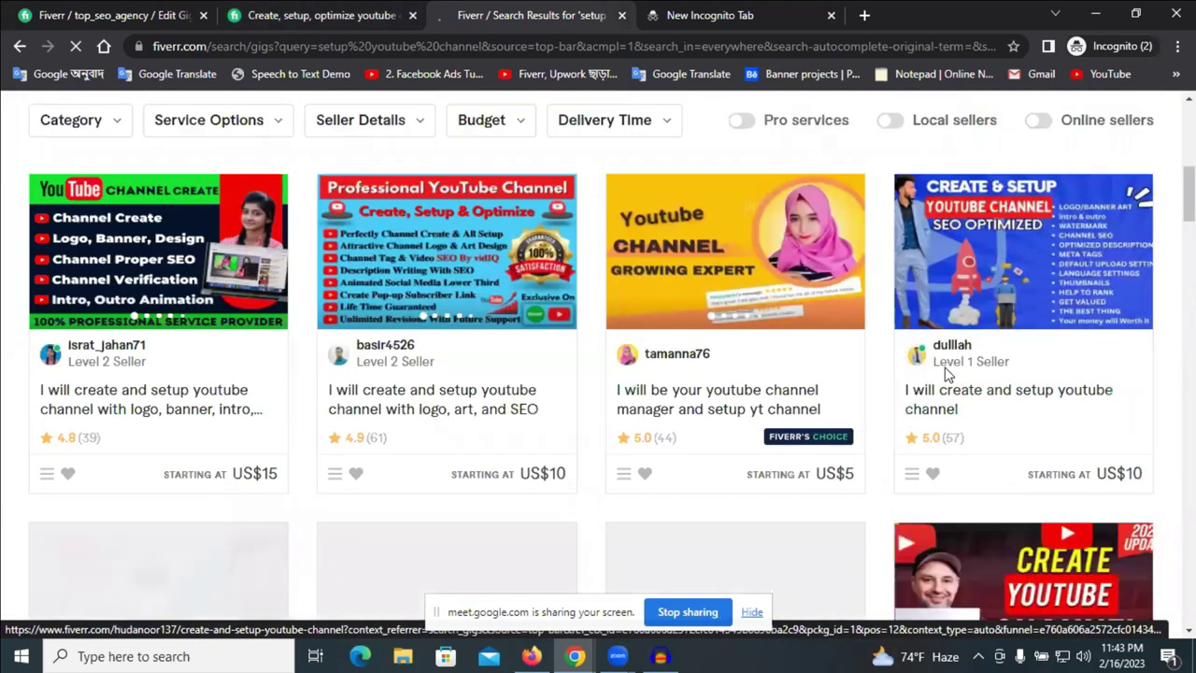
mouse_move(946, 366)
scroll(946, 366, down, 3)
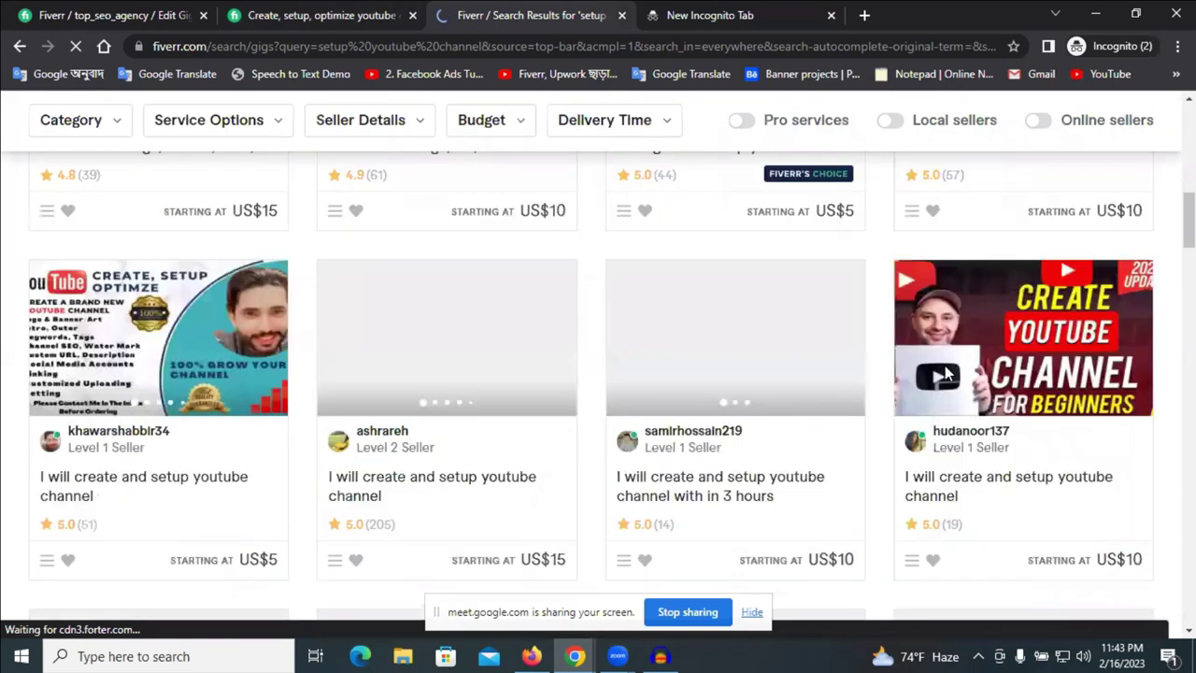
scroll(943, 371, down, 2)
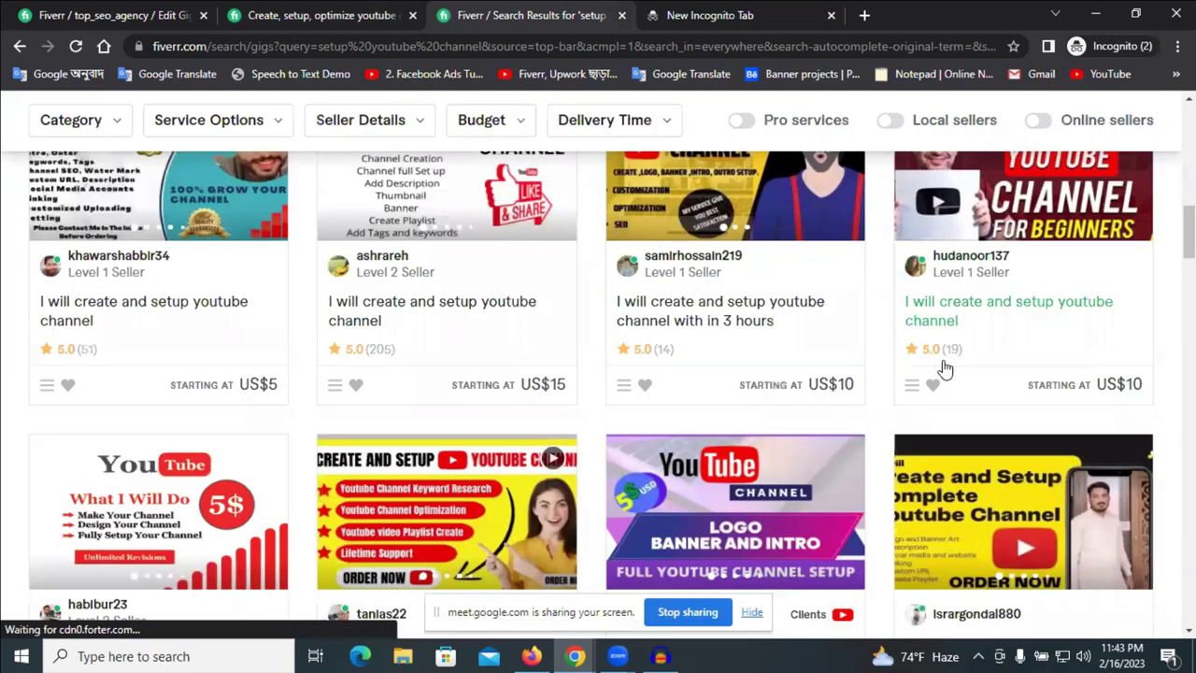
scroll(944, 364, down, 6)
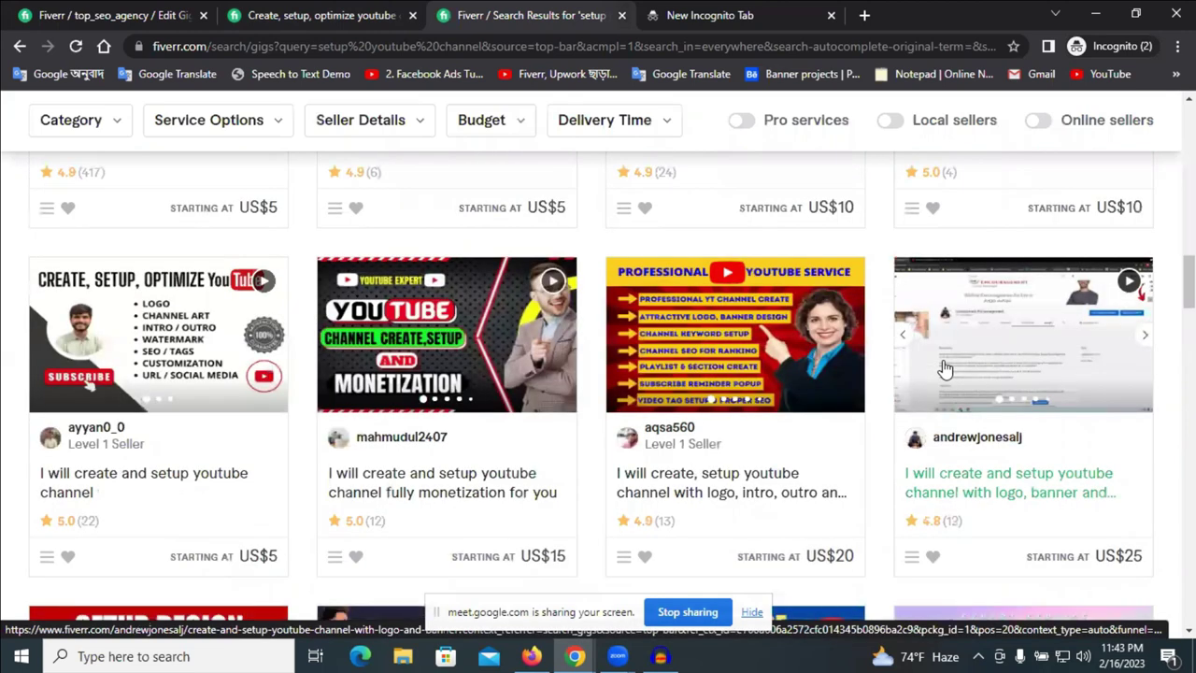
scroll(881, 339, down, 2)
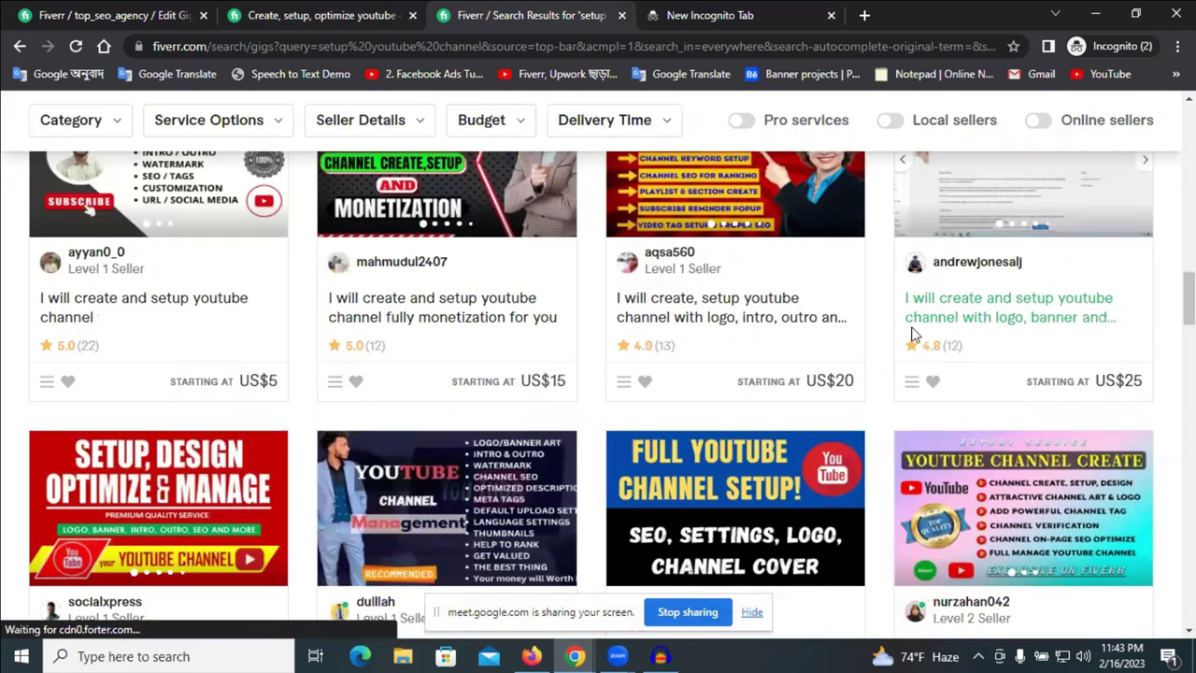
scroll(736, 314, down, 4)
scroll(742, 321, down, 5)
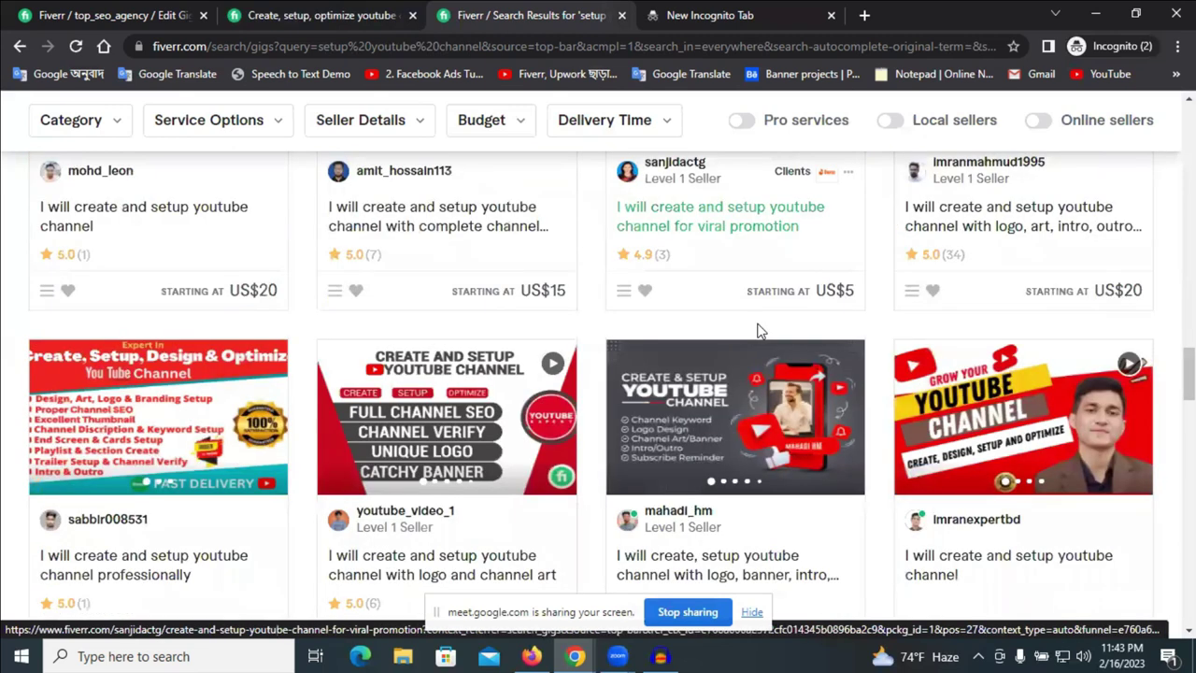
scroll(789, 310, down, 6)
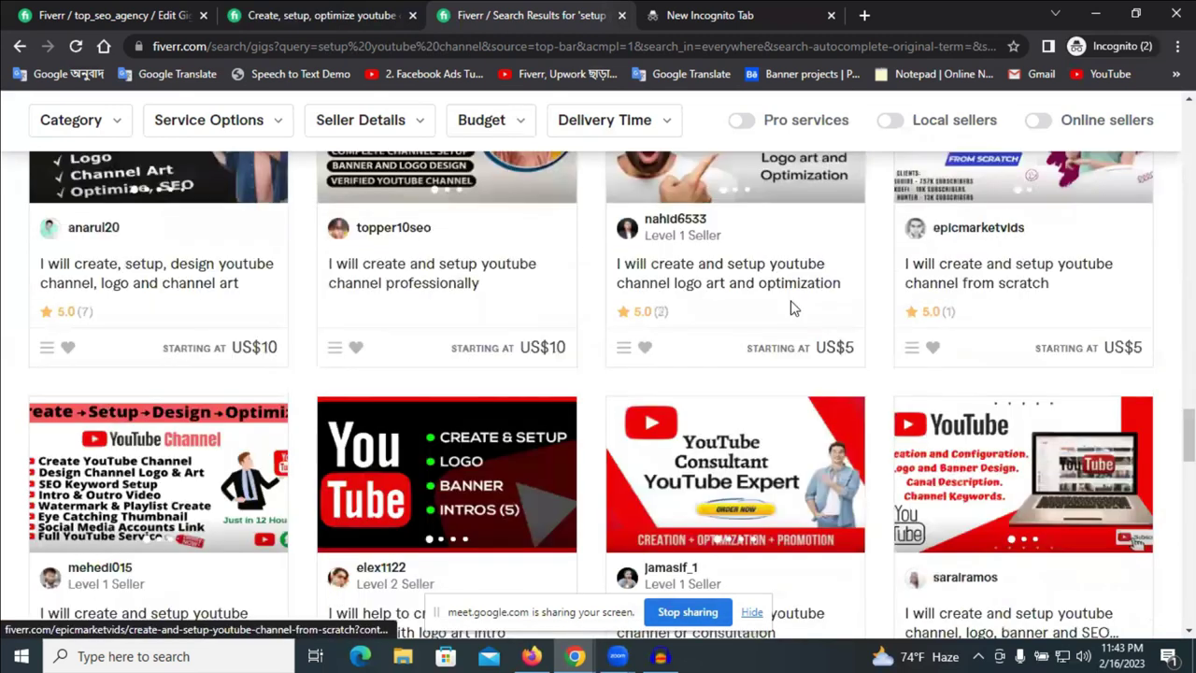
scroll(757, 280, down, 5)
scroll(561, 276, down, 5)
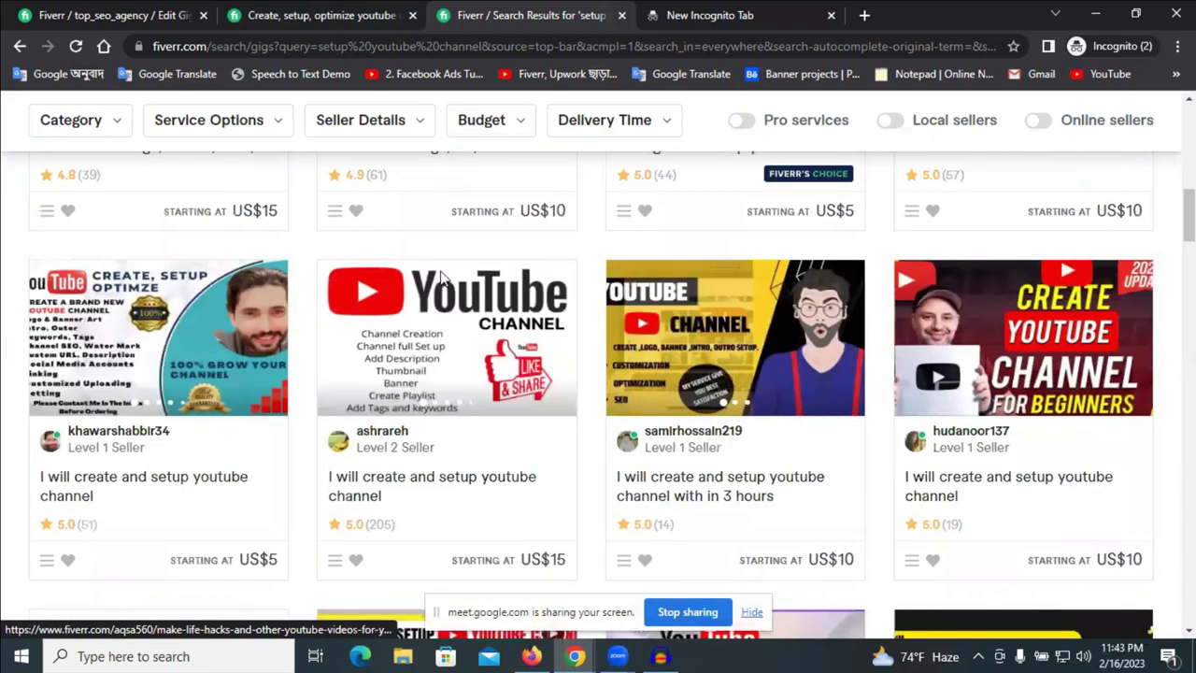
scroll(420, 271, up, 20)
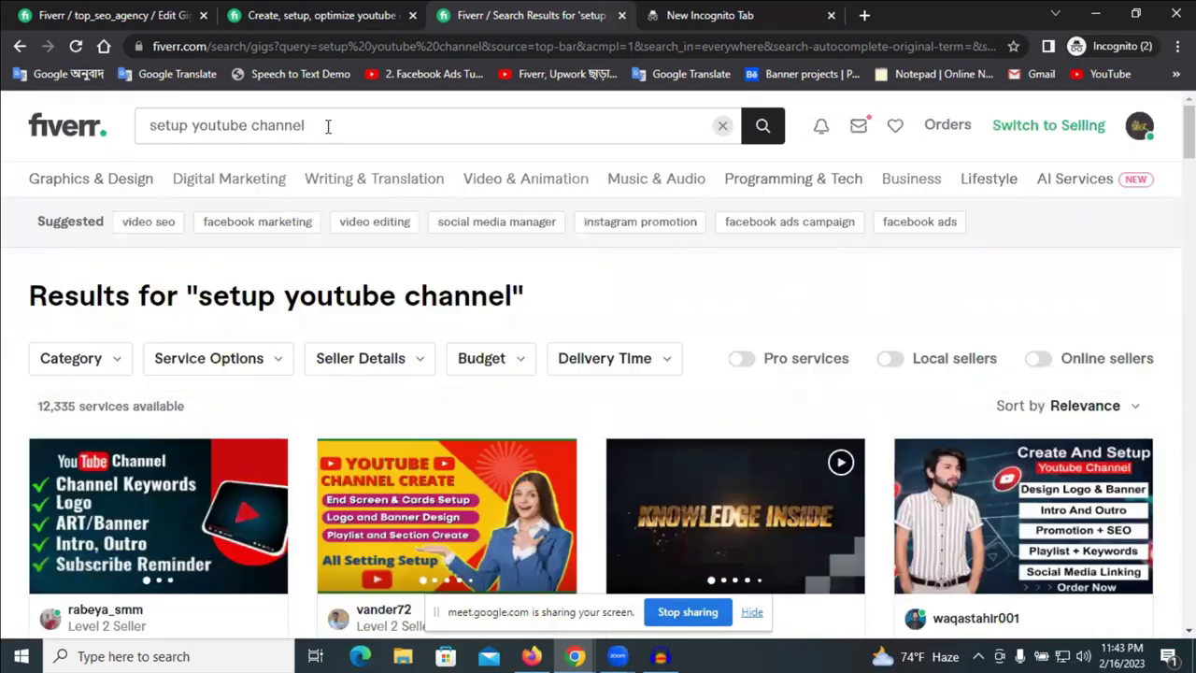
- Search 'create youtube channel' instead and open the Fiverr's Choice gig
click(222, 125)
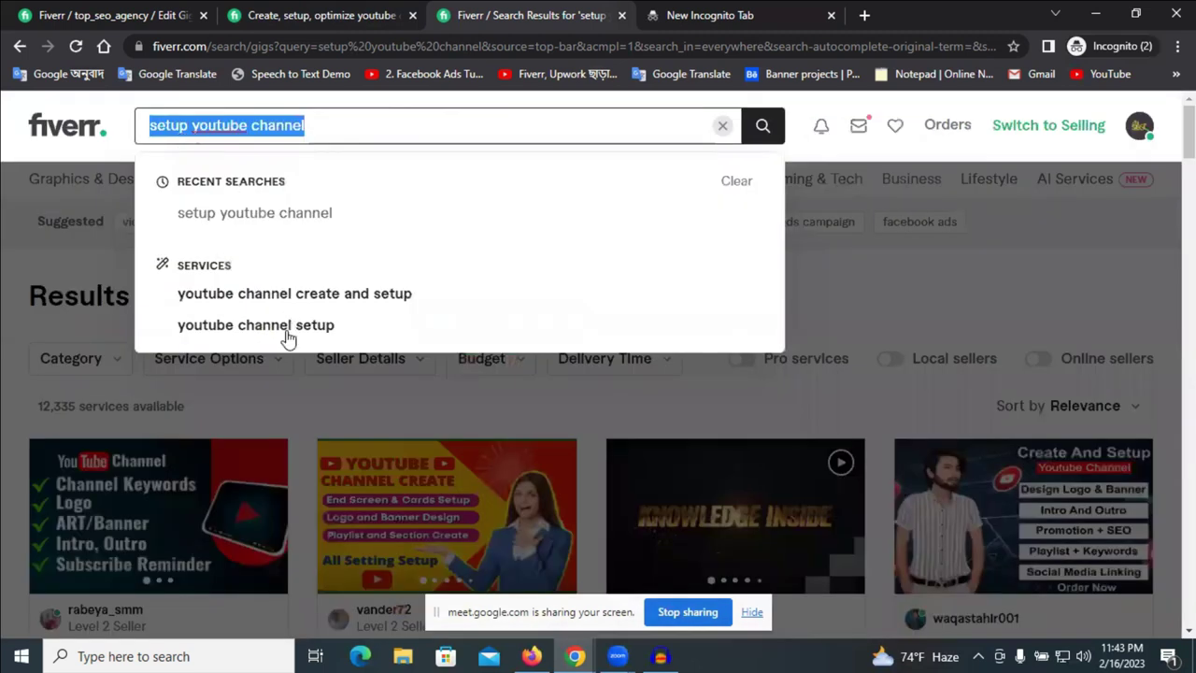
double_click(176, 126)
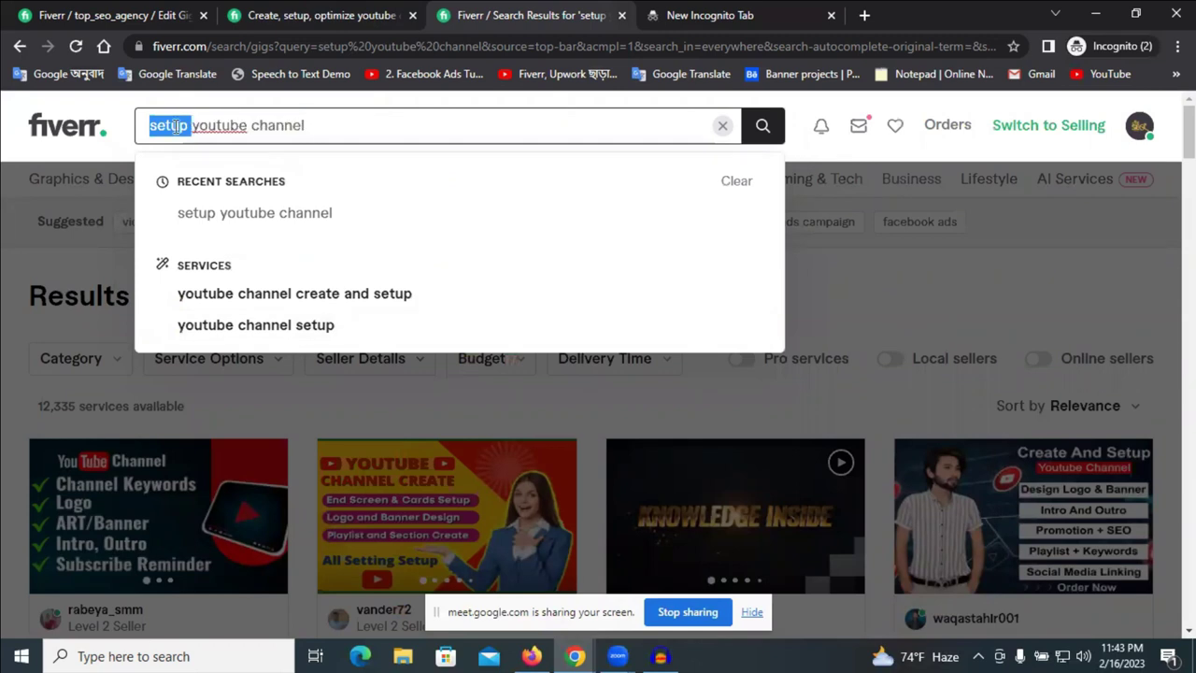
text(create)
key(Return)
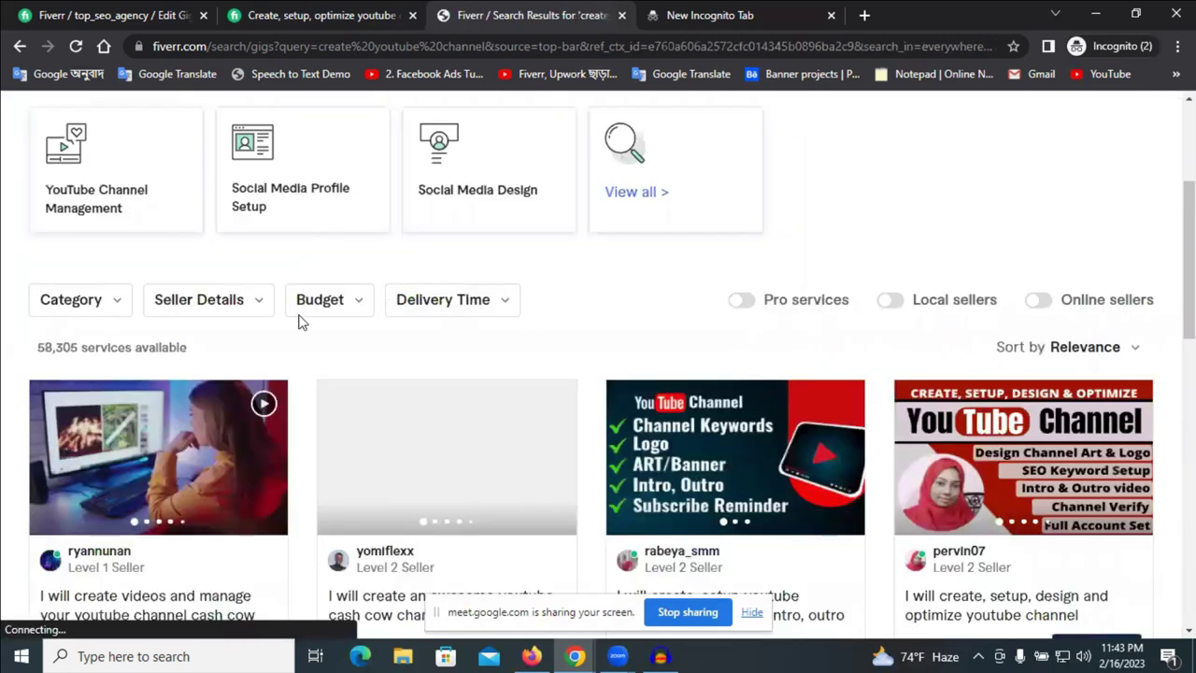
scroll(1013, 338, down, 2)
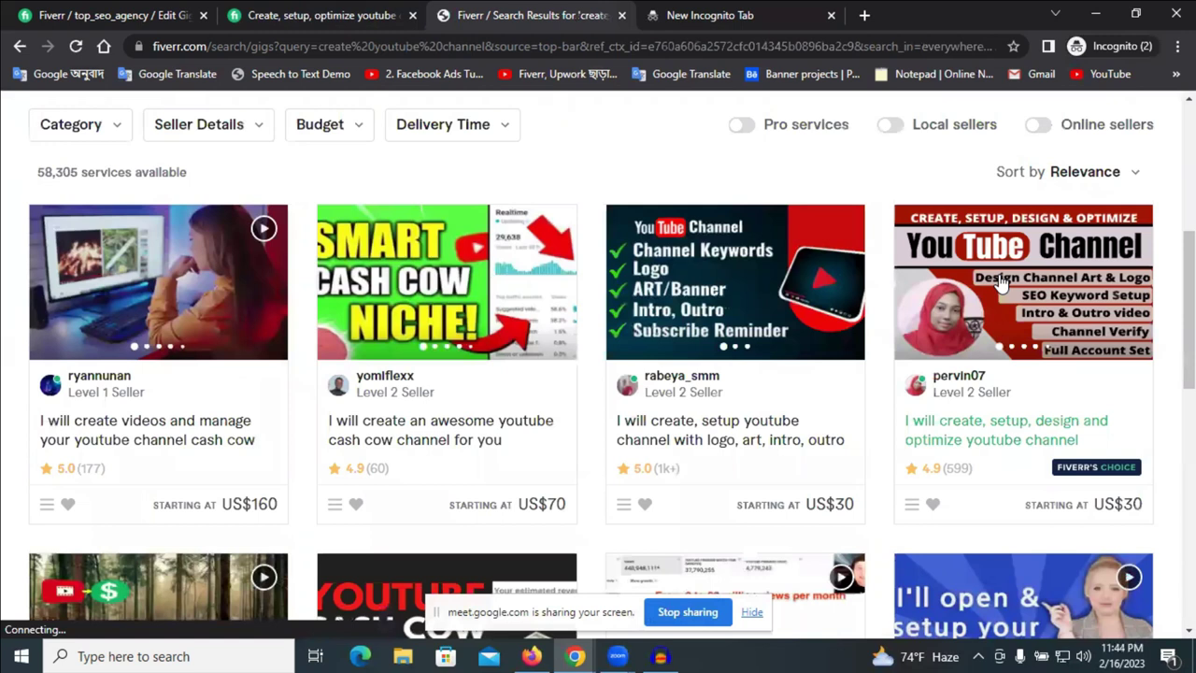
click(998, 273)
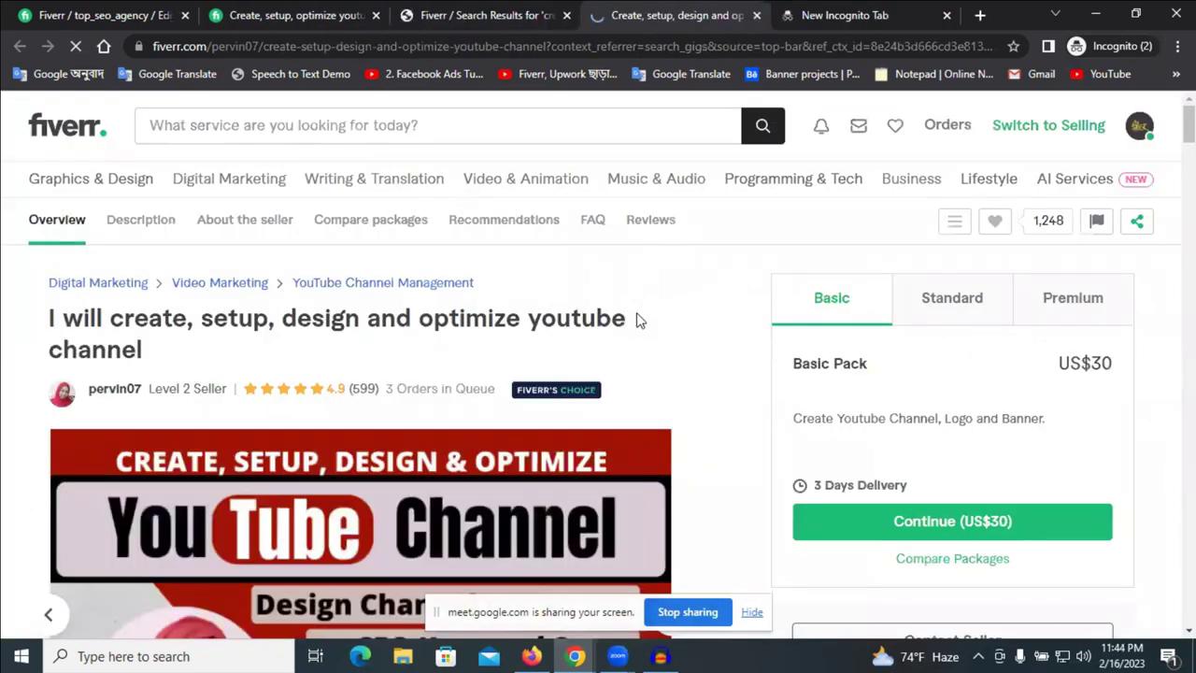
- Select the gig's title 'I will create, setup, design and optimize youtube channel' to copy it
scroll(654, 308, down, 1)
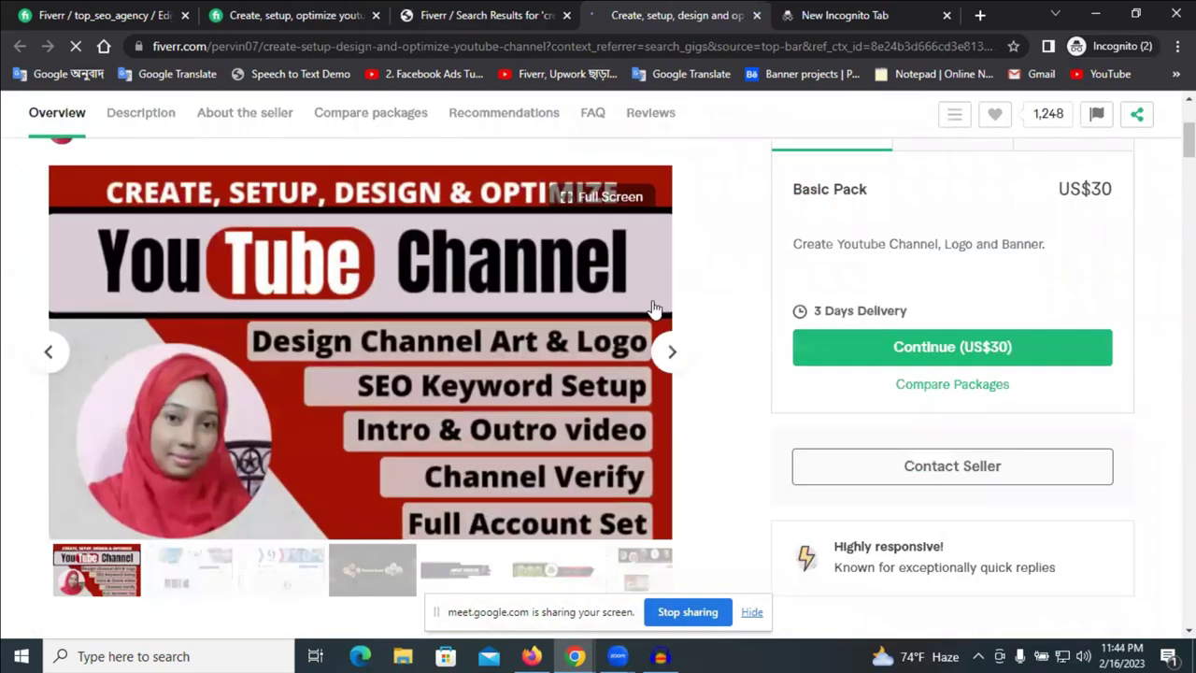
scroll(653, 308, down, 2)
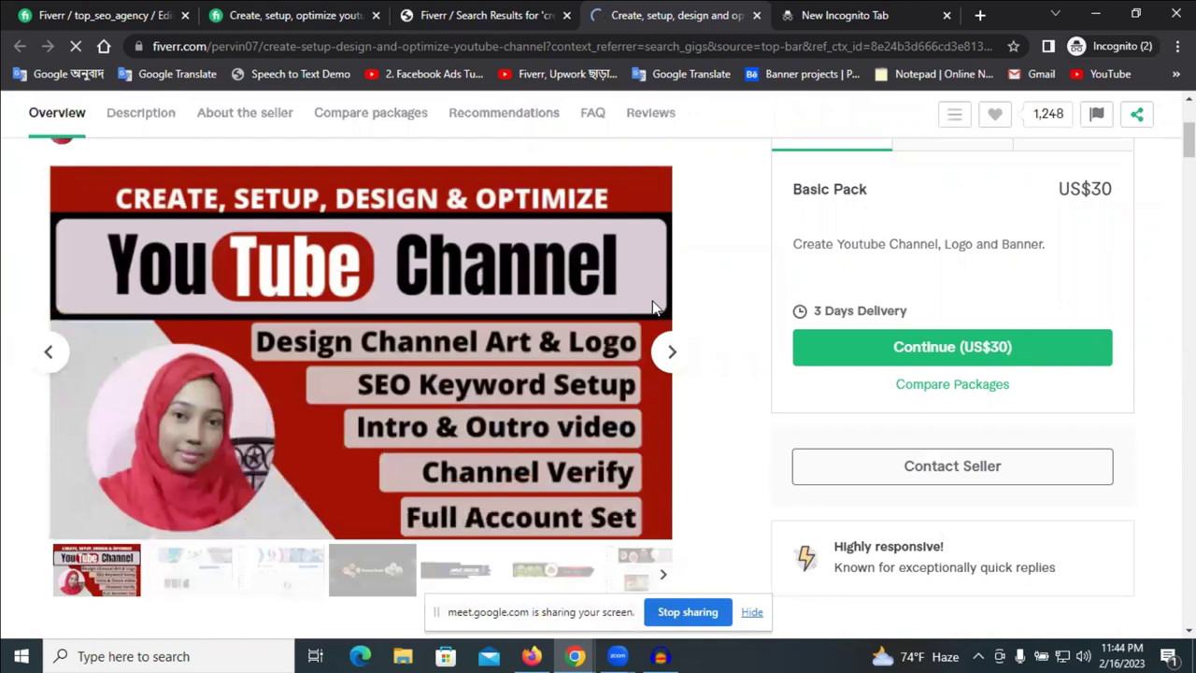
scroll(327, 308, up, 1)
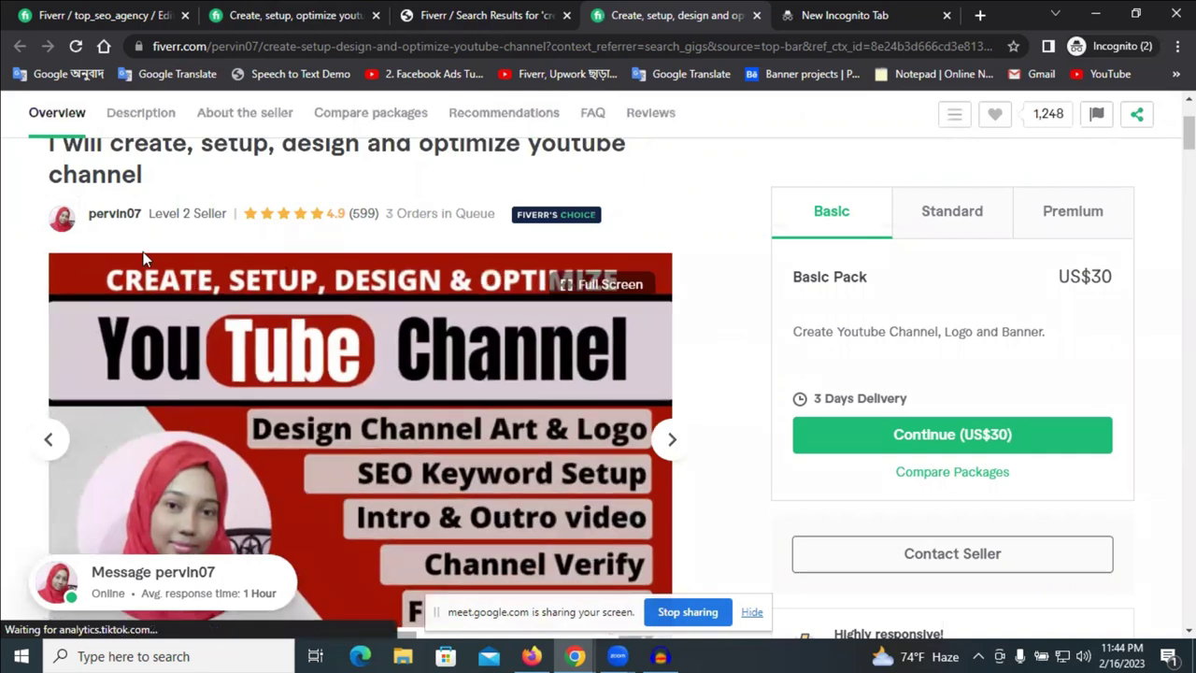
scroll(145, 259, up, 1)
drag(116, 230, 524, 230)
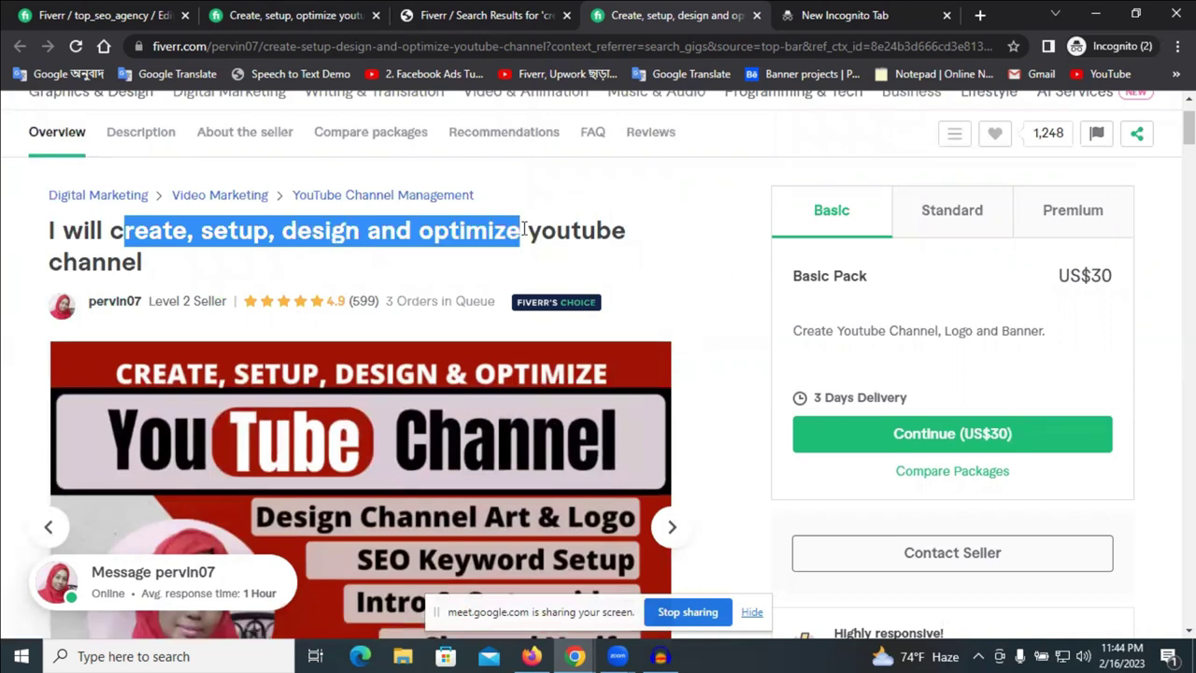
right_click(504, 230)
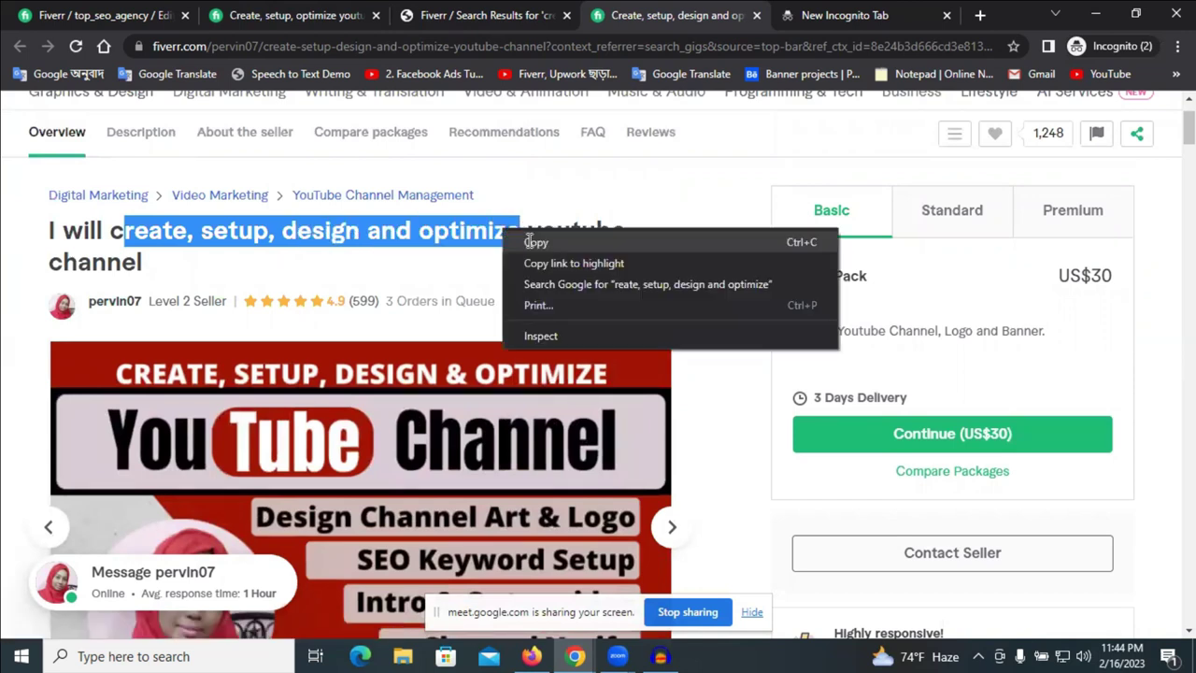